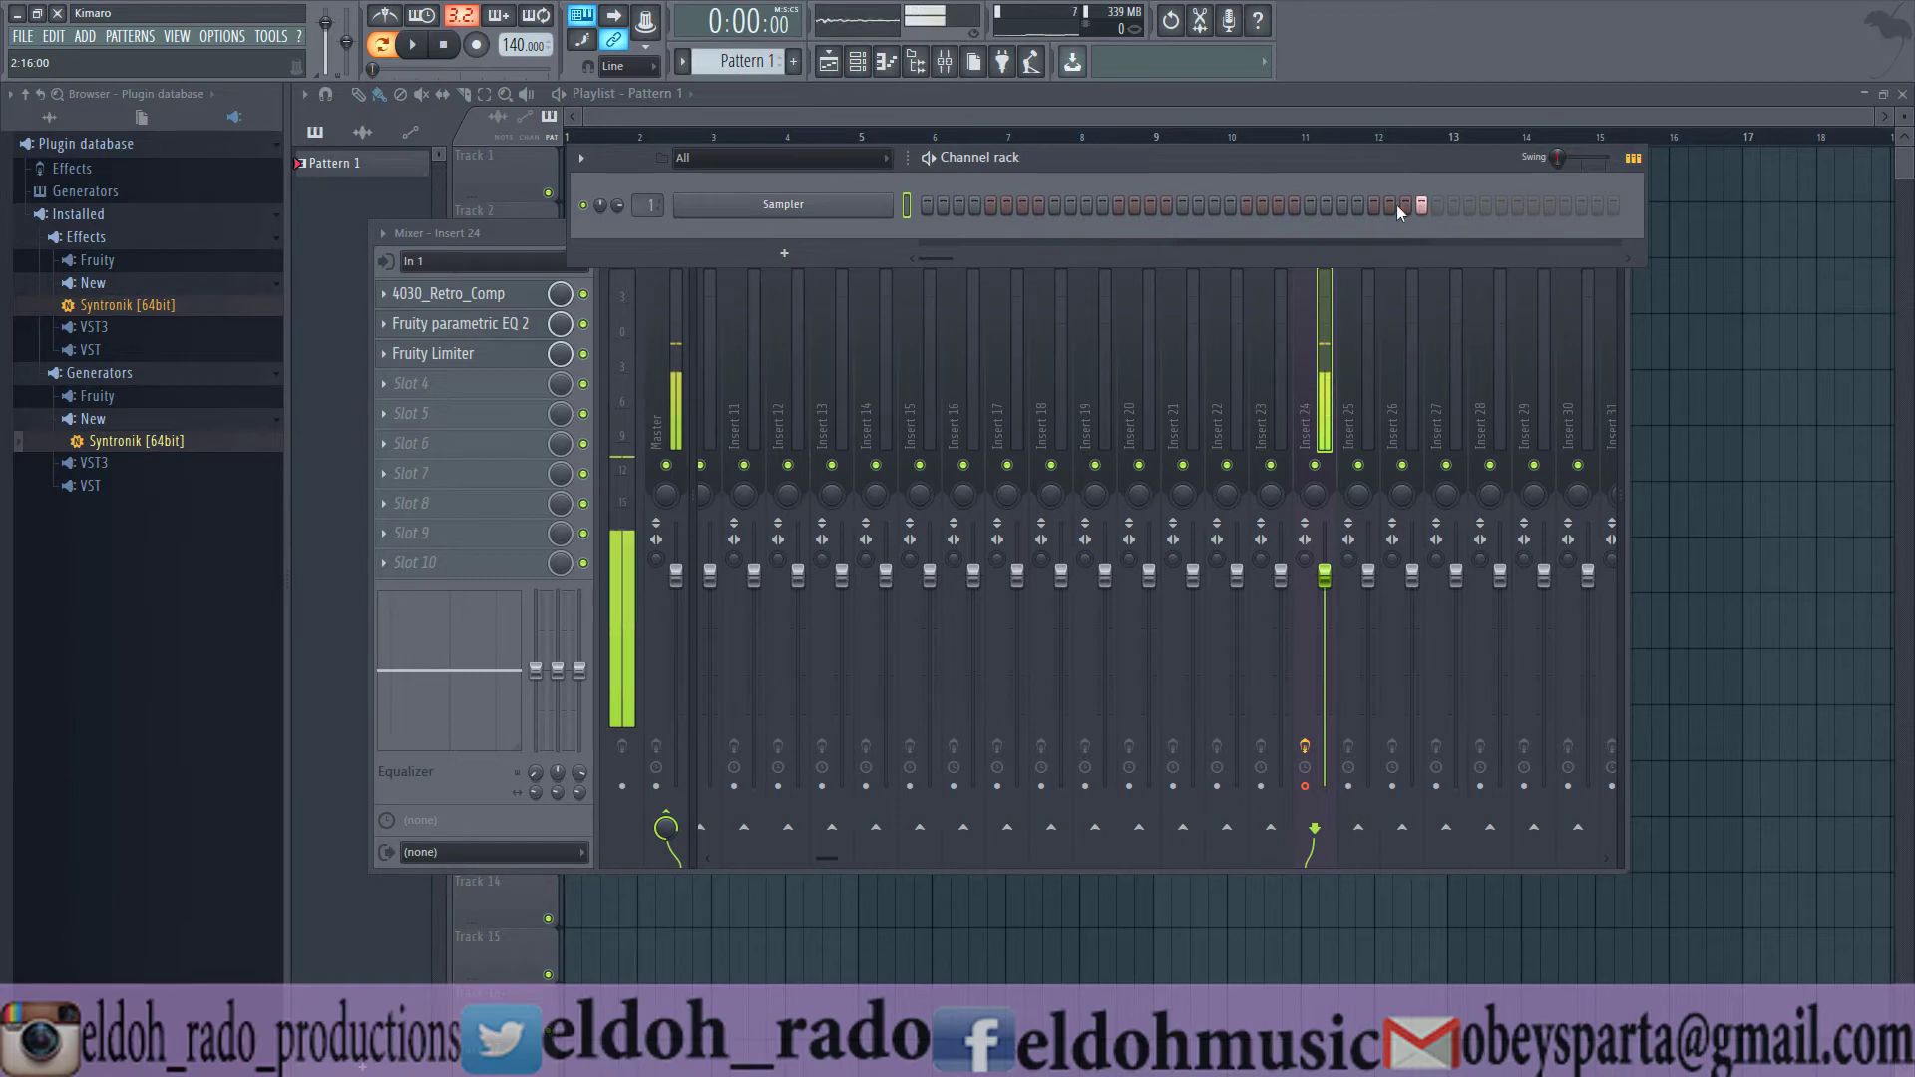
- Move the mixer down and right, and scroll its strips back to Insert 1
{"action": "left_click_drag", "start_coordinate": [1422, 205], "coordinate": [1195, 210]}
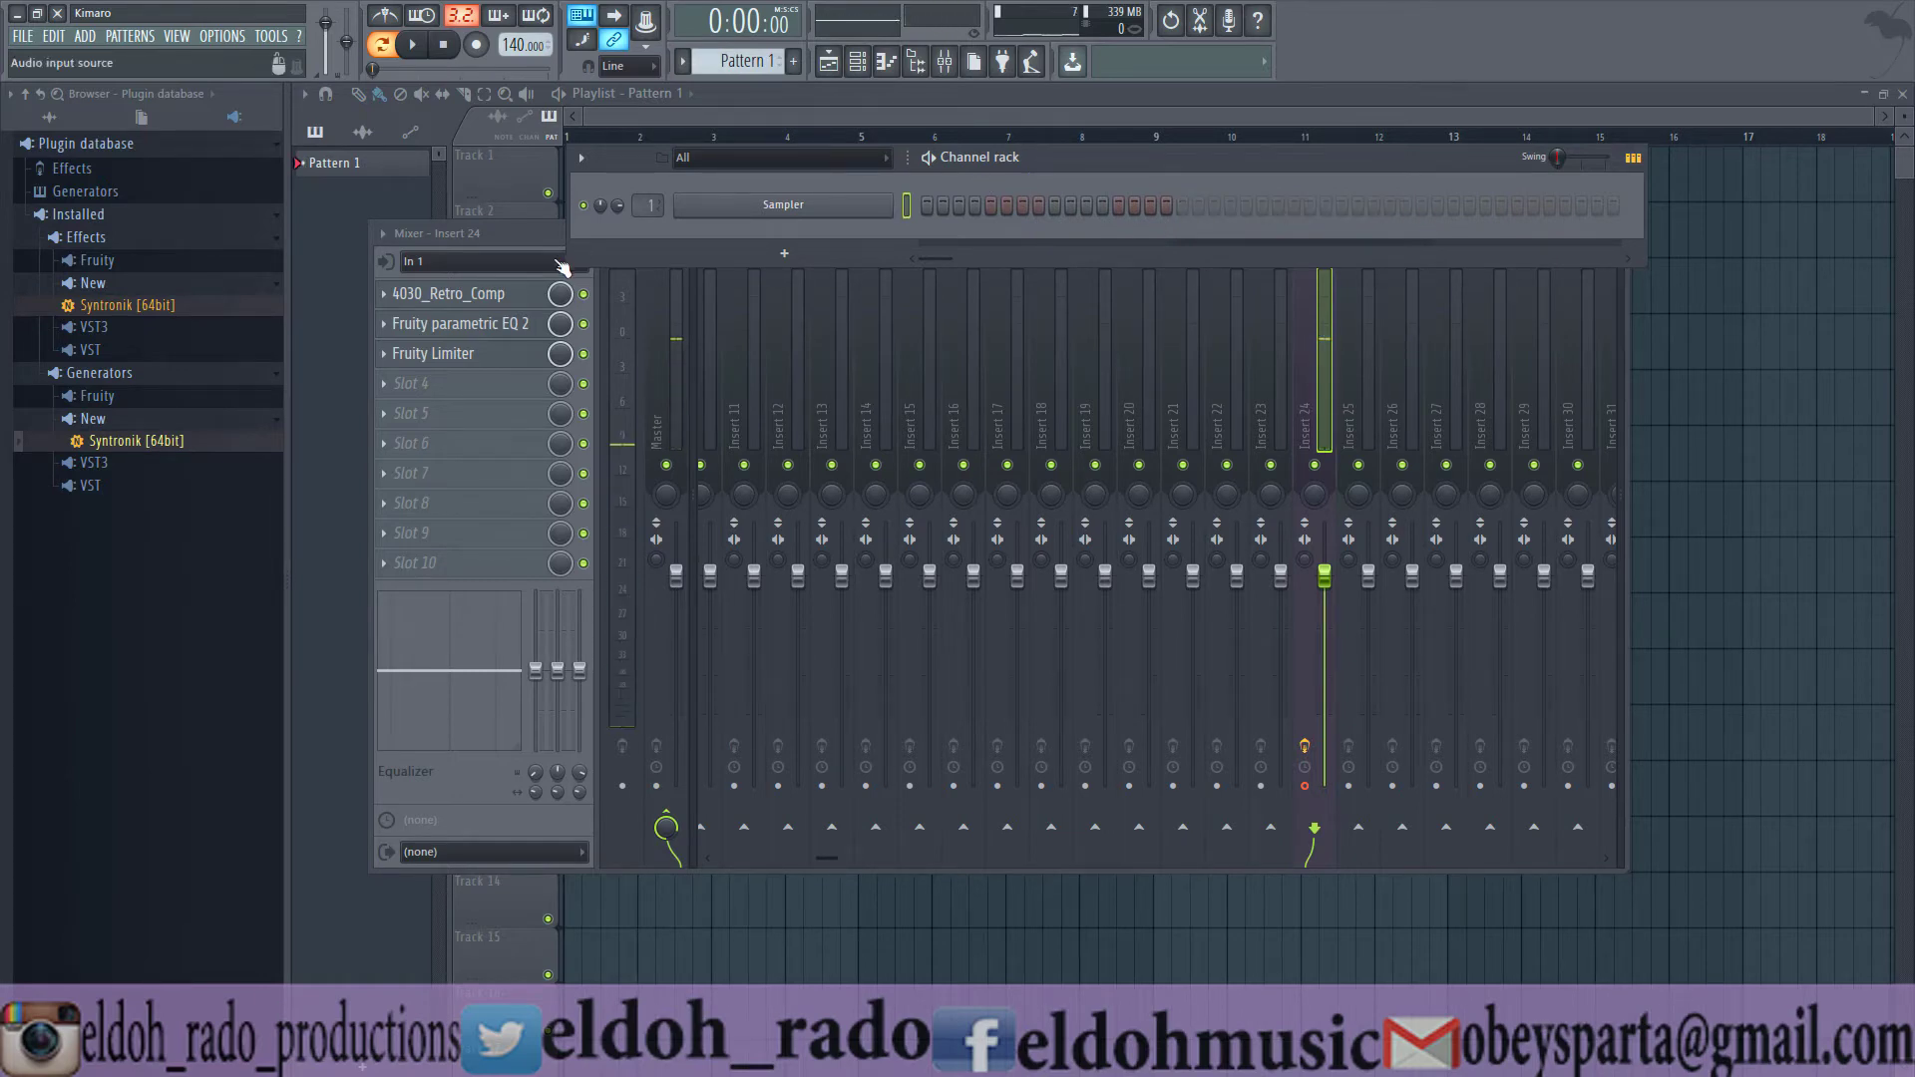
{"action": "left_click_drag", "start_coordinate": [535, 241], "coordinate": [621, 327]}
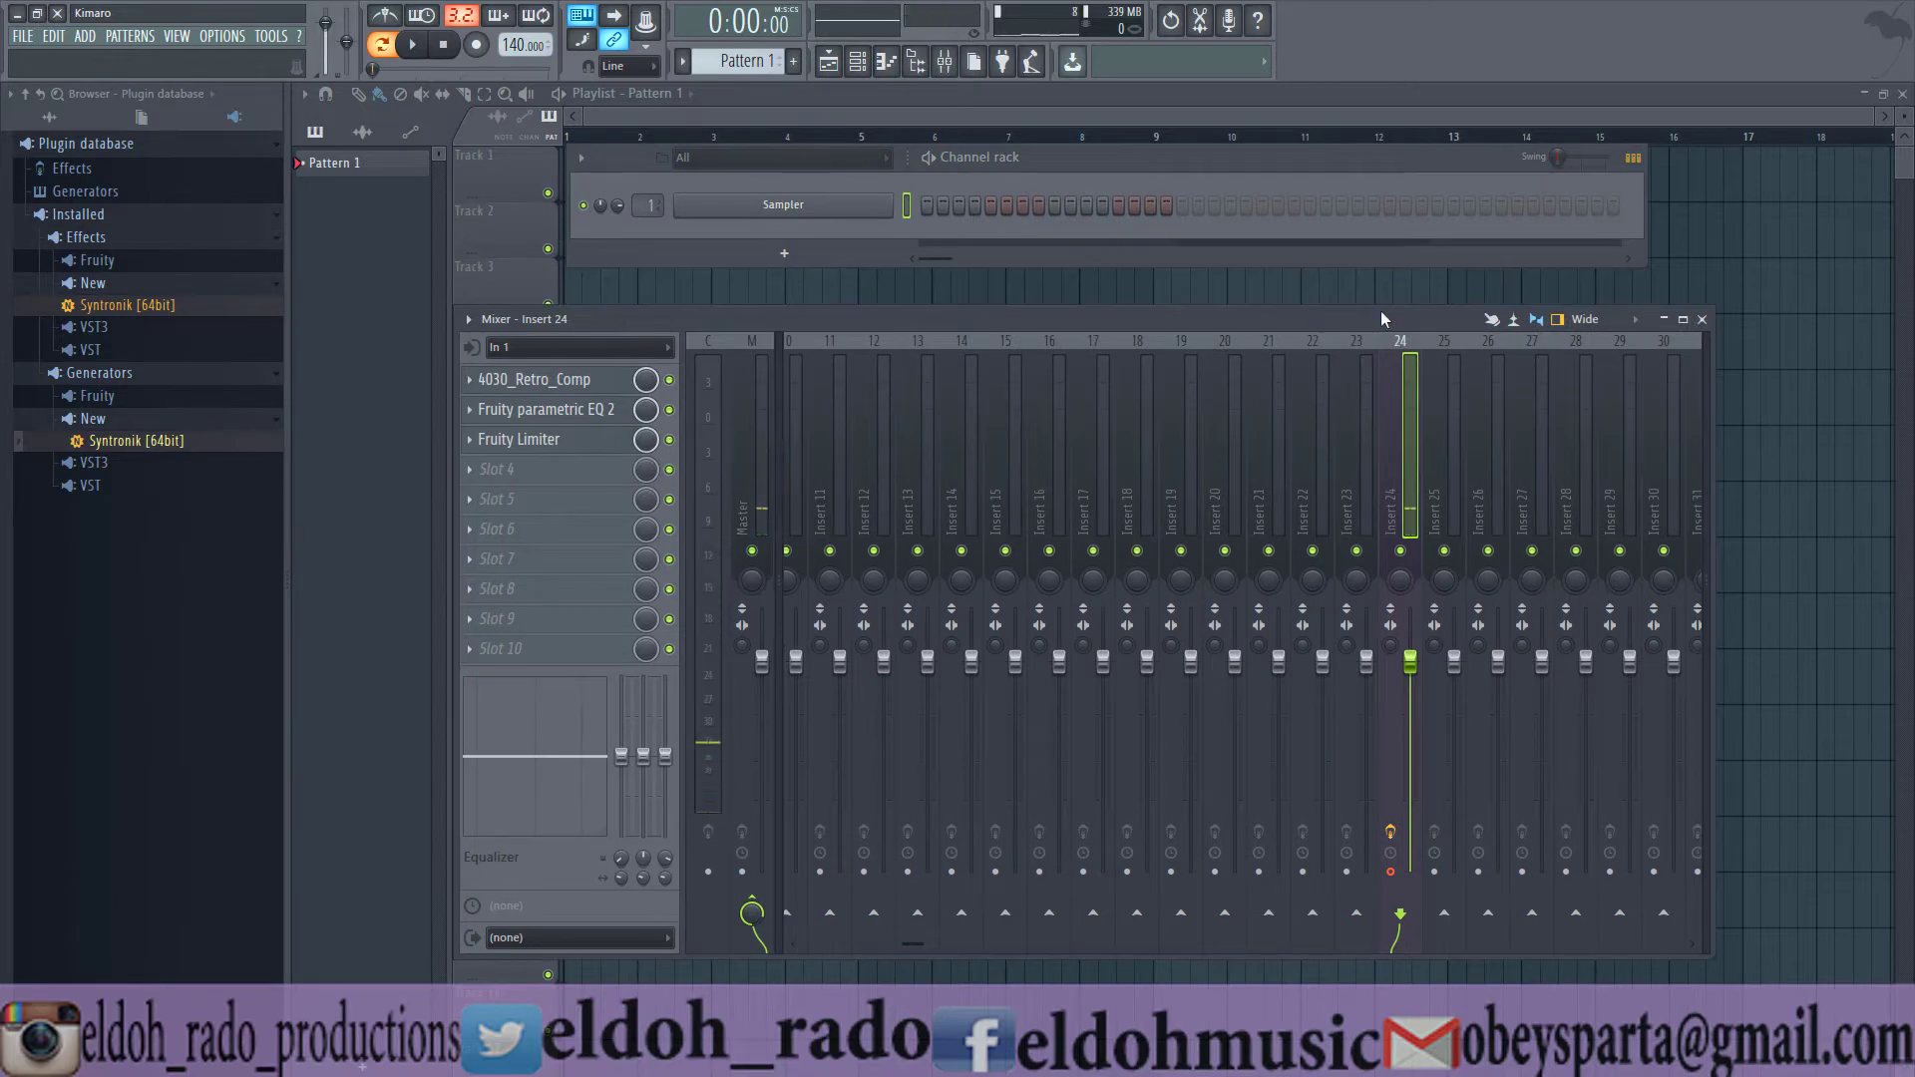
{"action": "left_click_drag", "start_coordinate": [917, 940], "coordinate": [766, 935]}
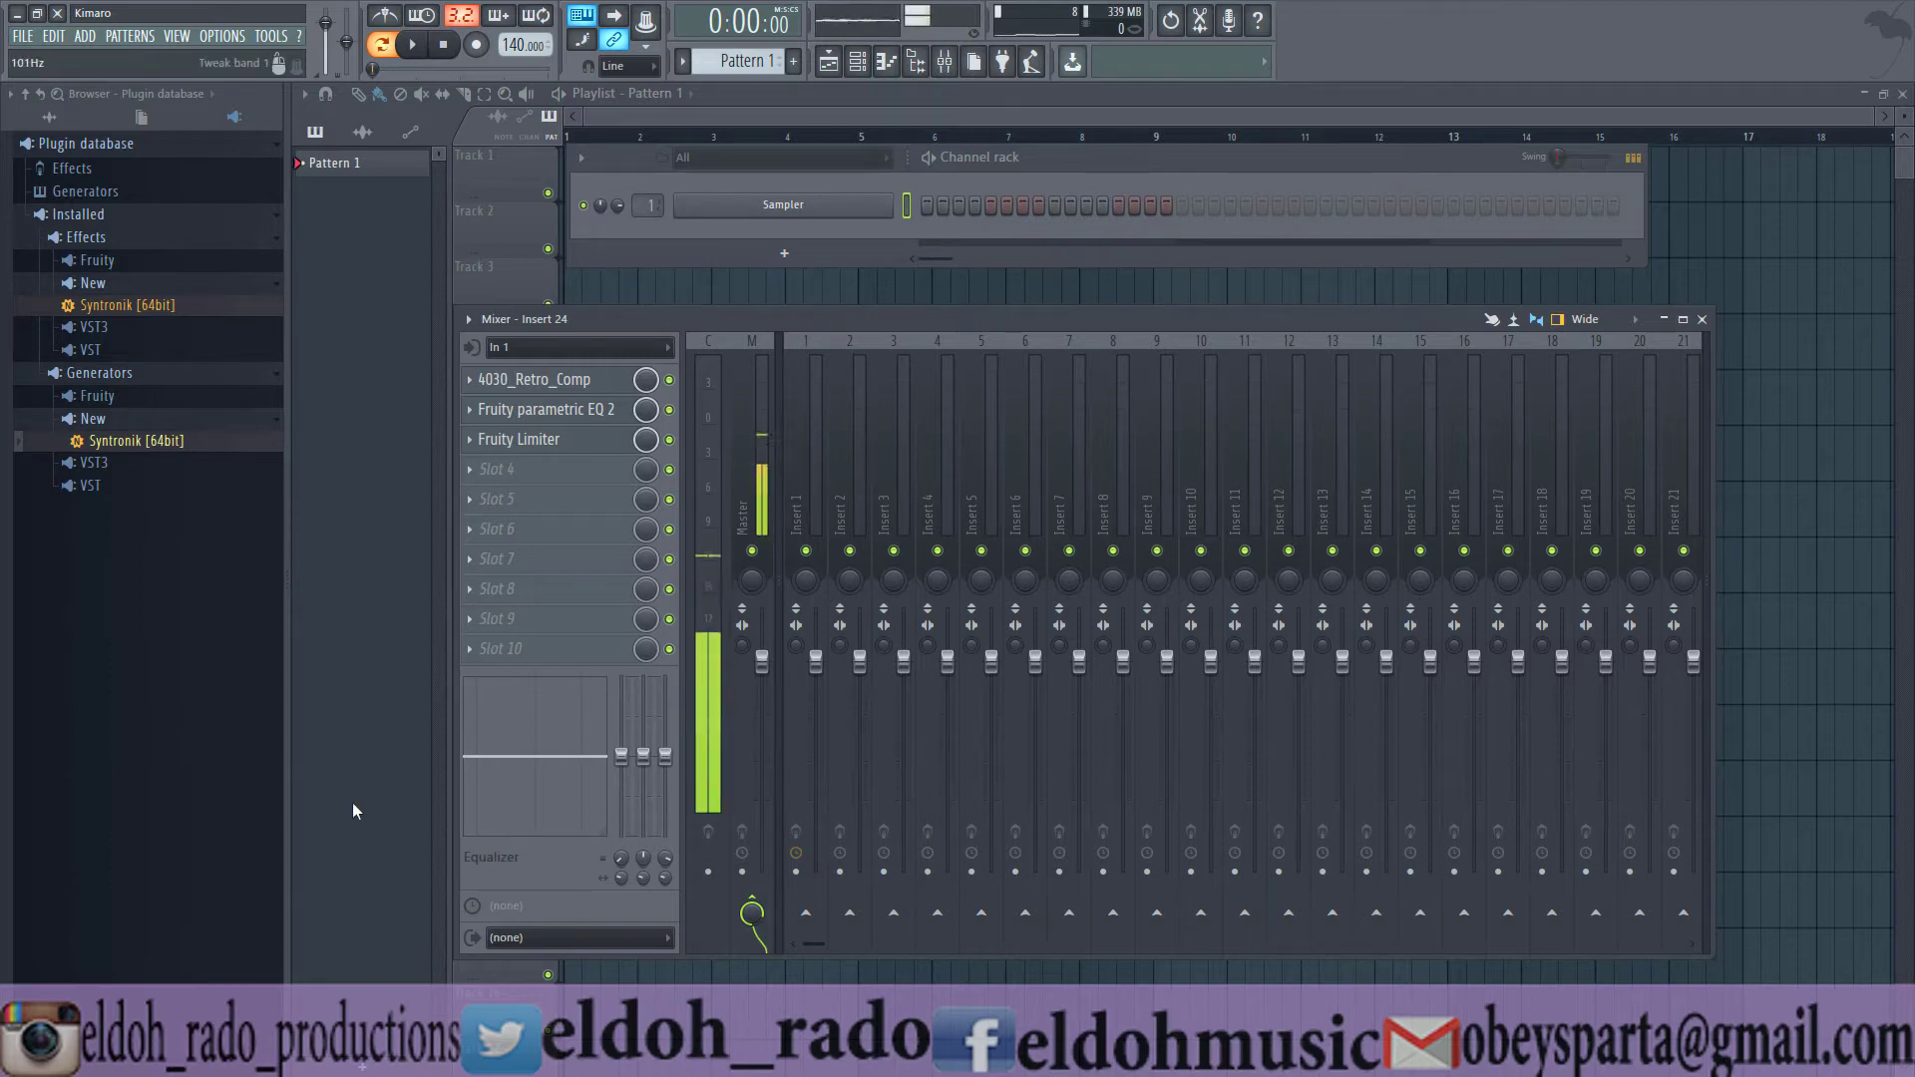
- Collapse the plugin database's Installed branch and turn on step 5 of the Sampler
{"action": "left_click_drag", "start_coordinate": [204, 304], "coordinate": [171, 411]}
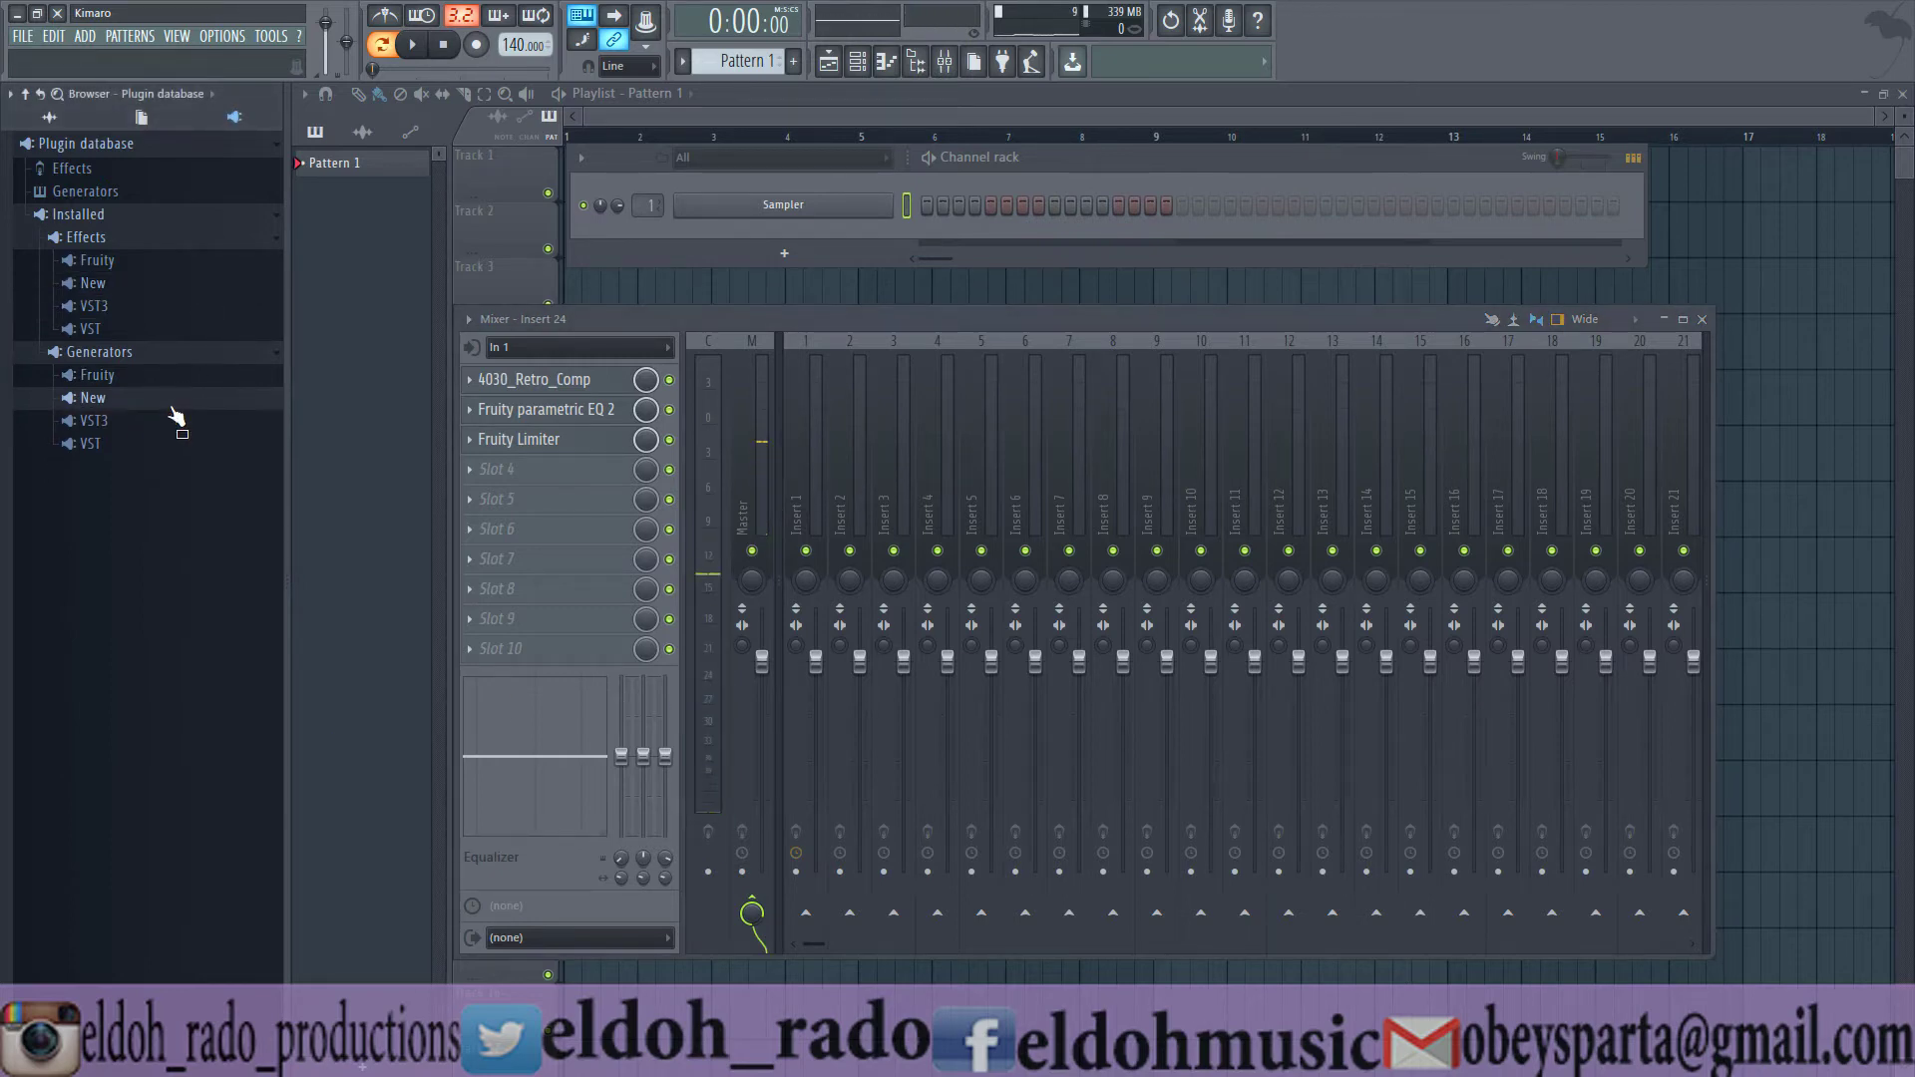
{"action": "left_click", "coordinate": [96, 215]}
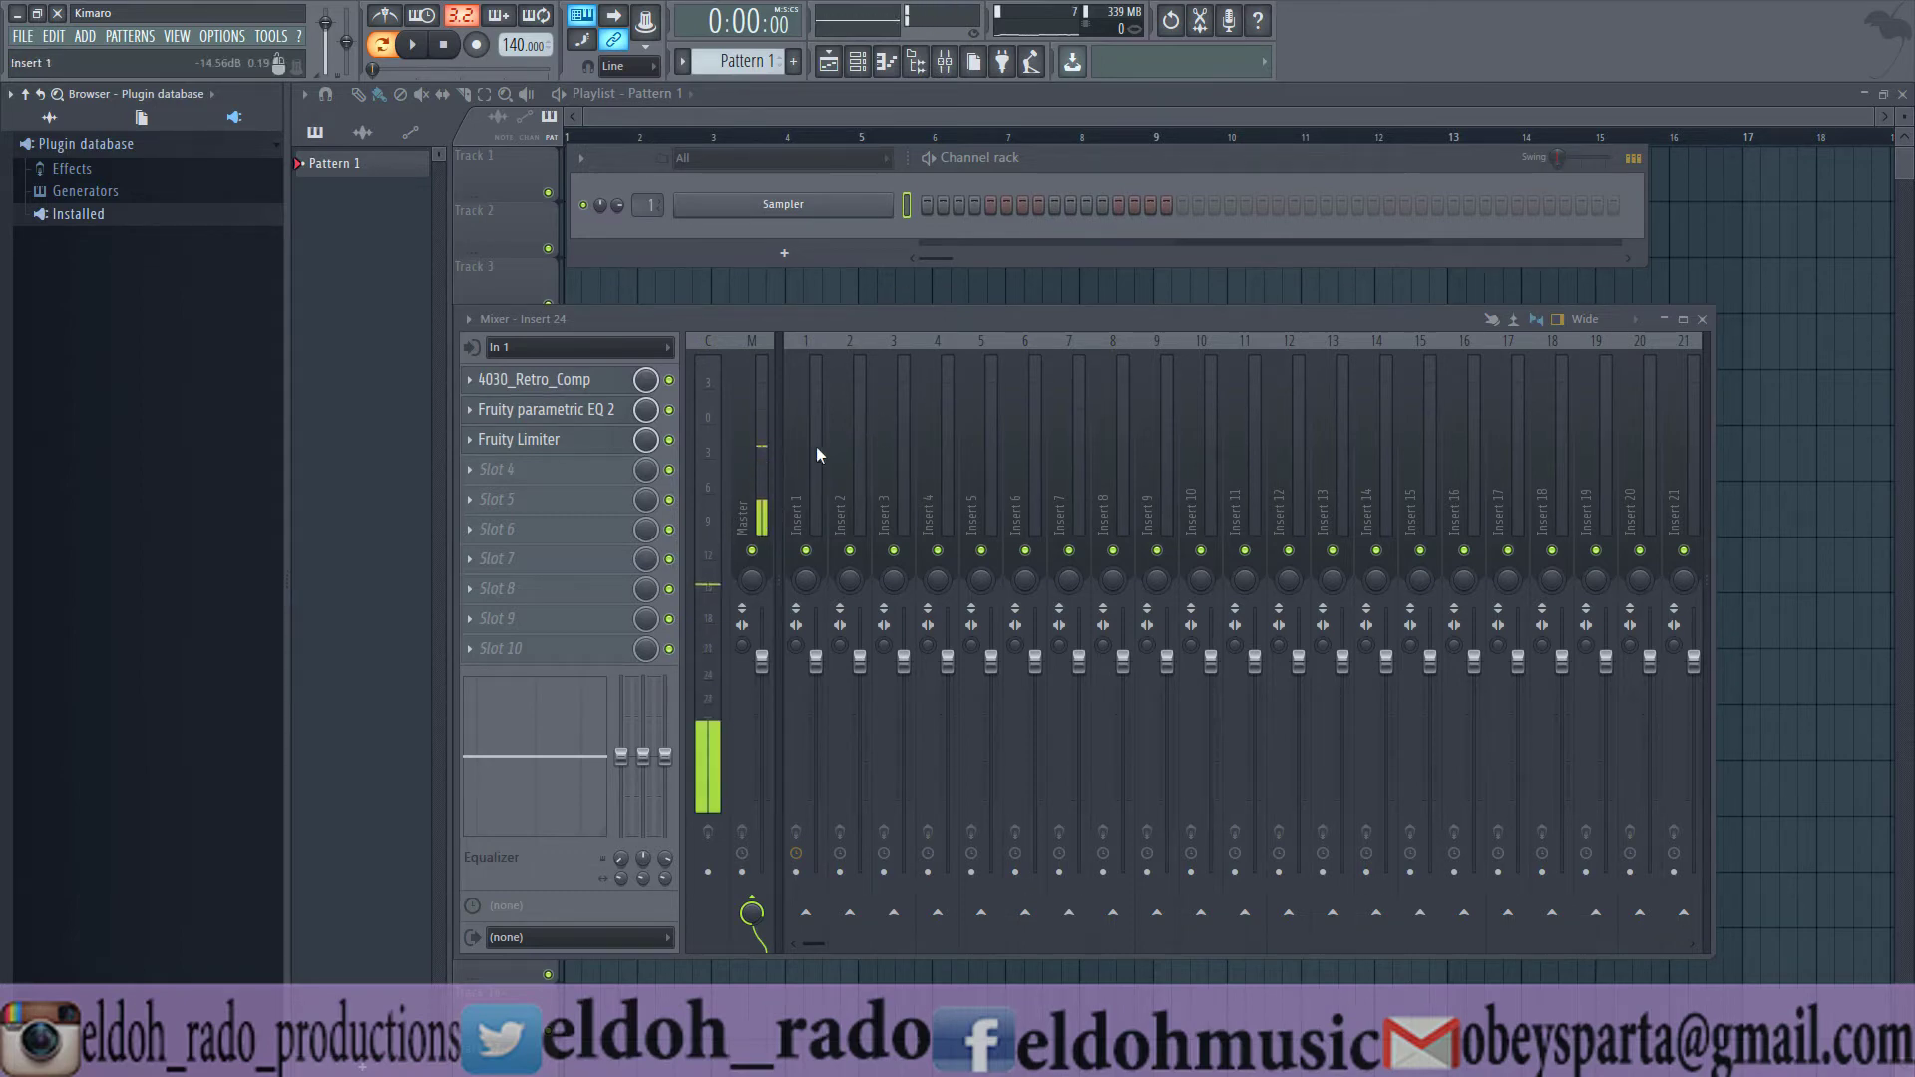
{"action": "left_click", "coordinate": [988, 203]}
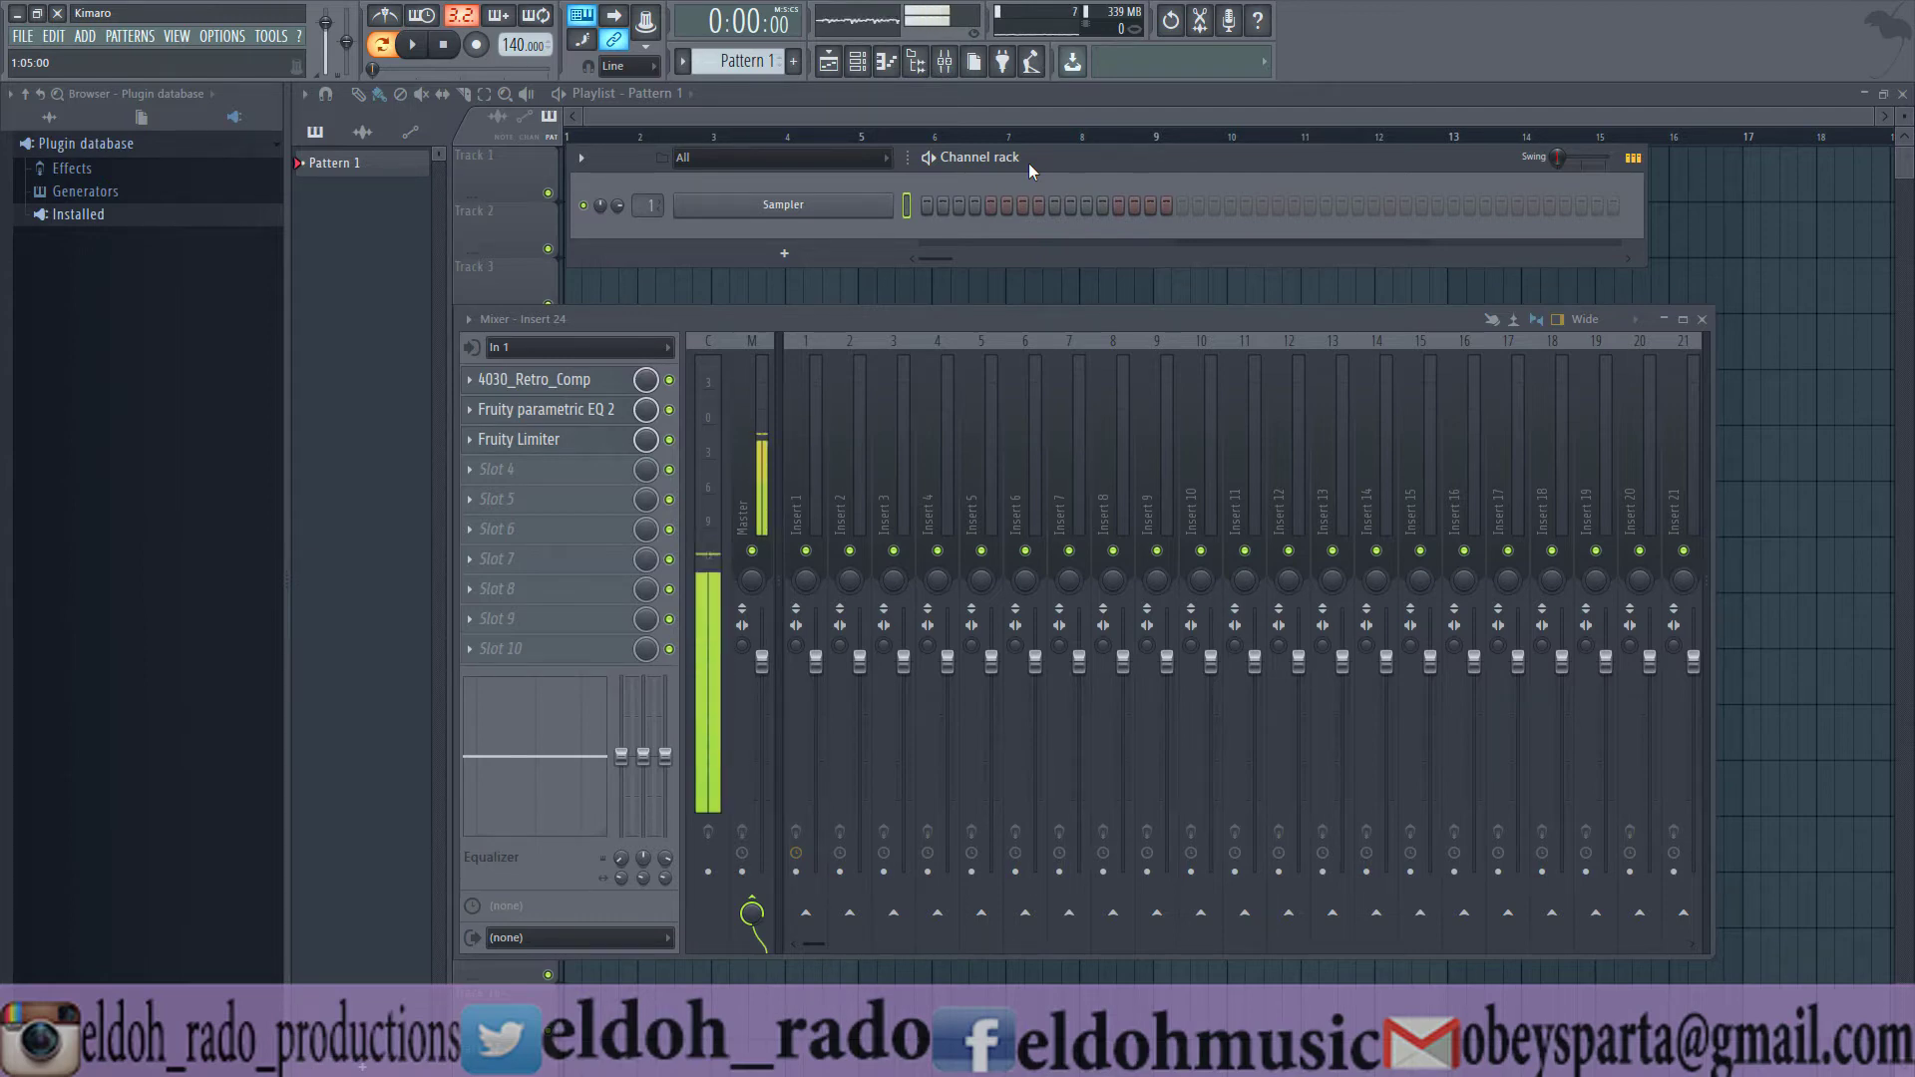
- Close the Playlist window so only the channel rack and mixer stay visible
{"action": "left_click", "coordinate": [1902, 95]}
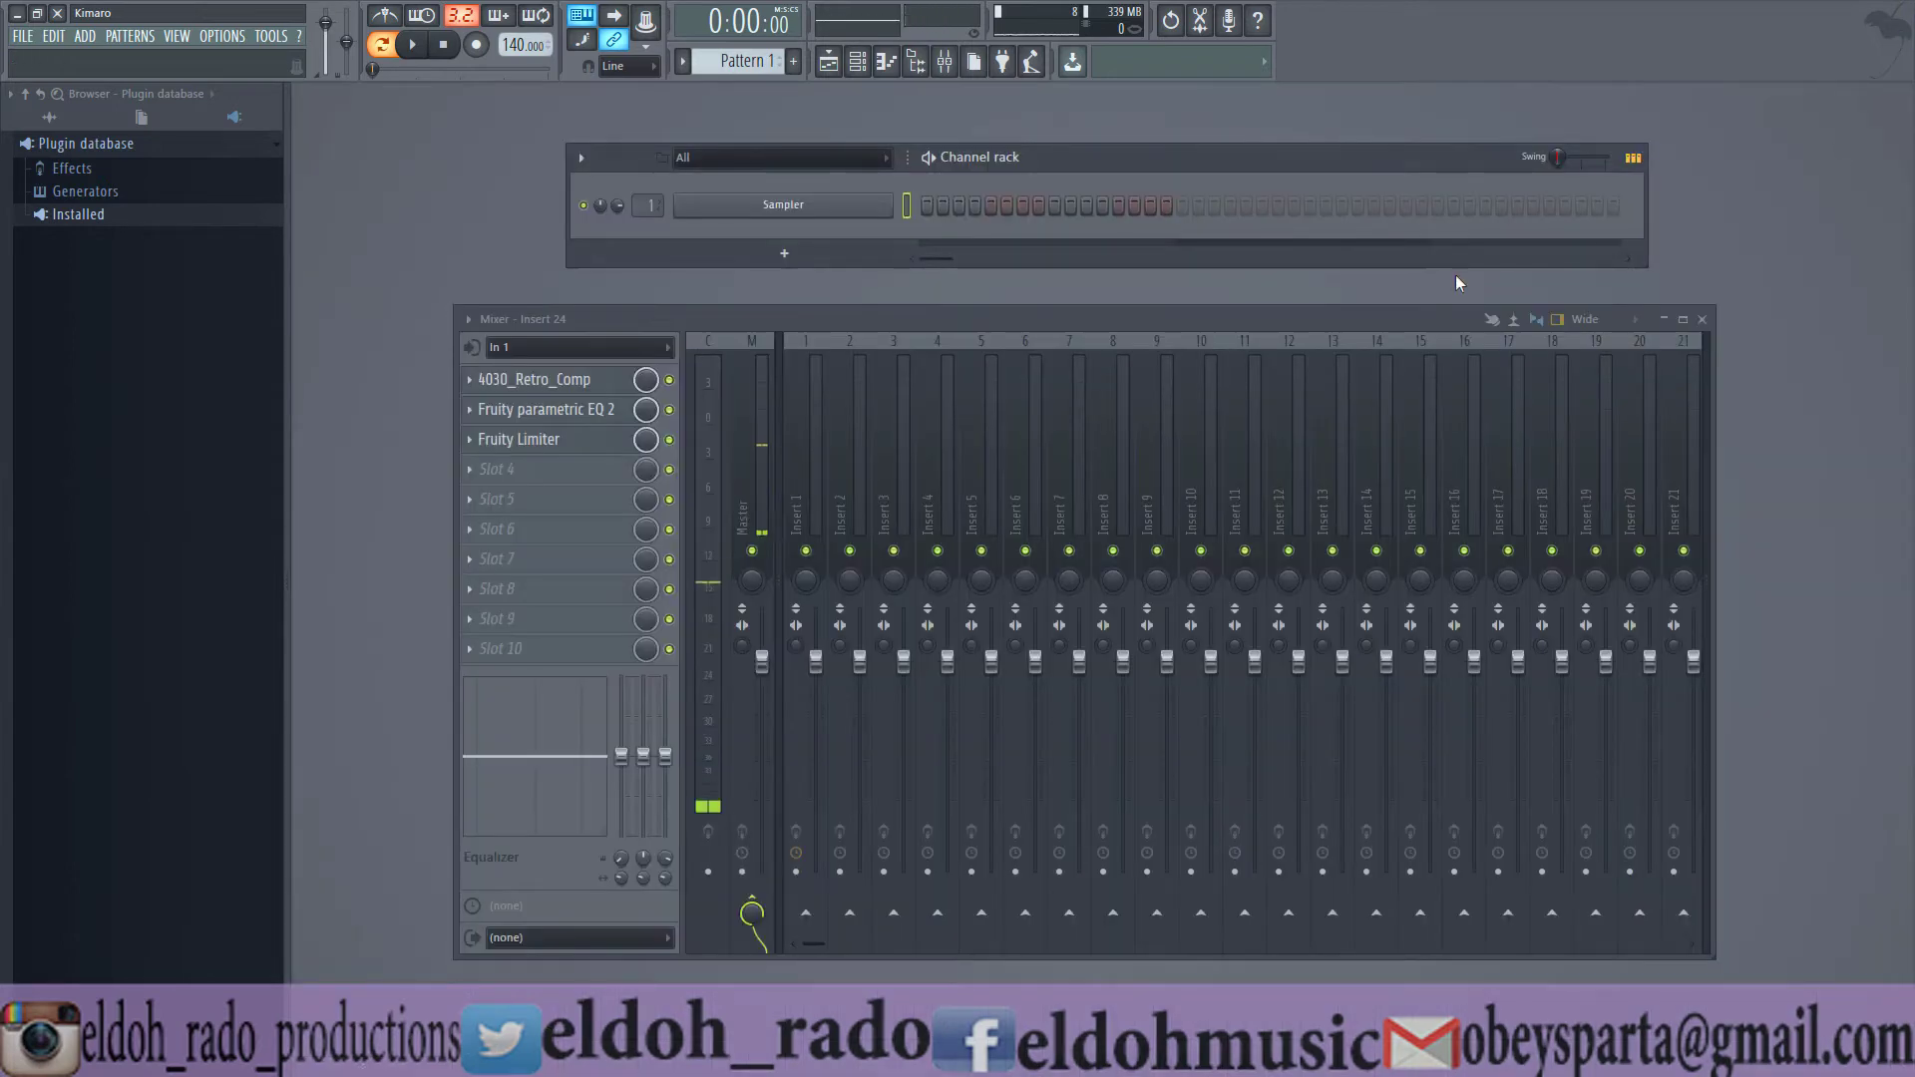
- Replace the Sampler channel with SampleTank 3 [64bit] and move its plugin window aside
{"action": "right_click", "coordinate": [804, 212]}
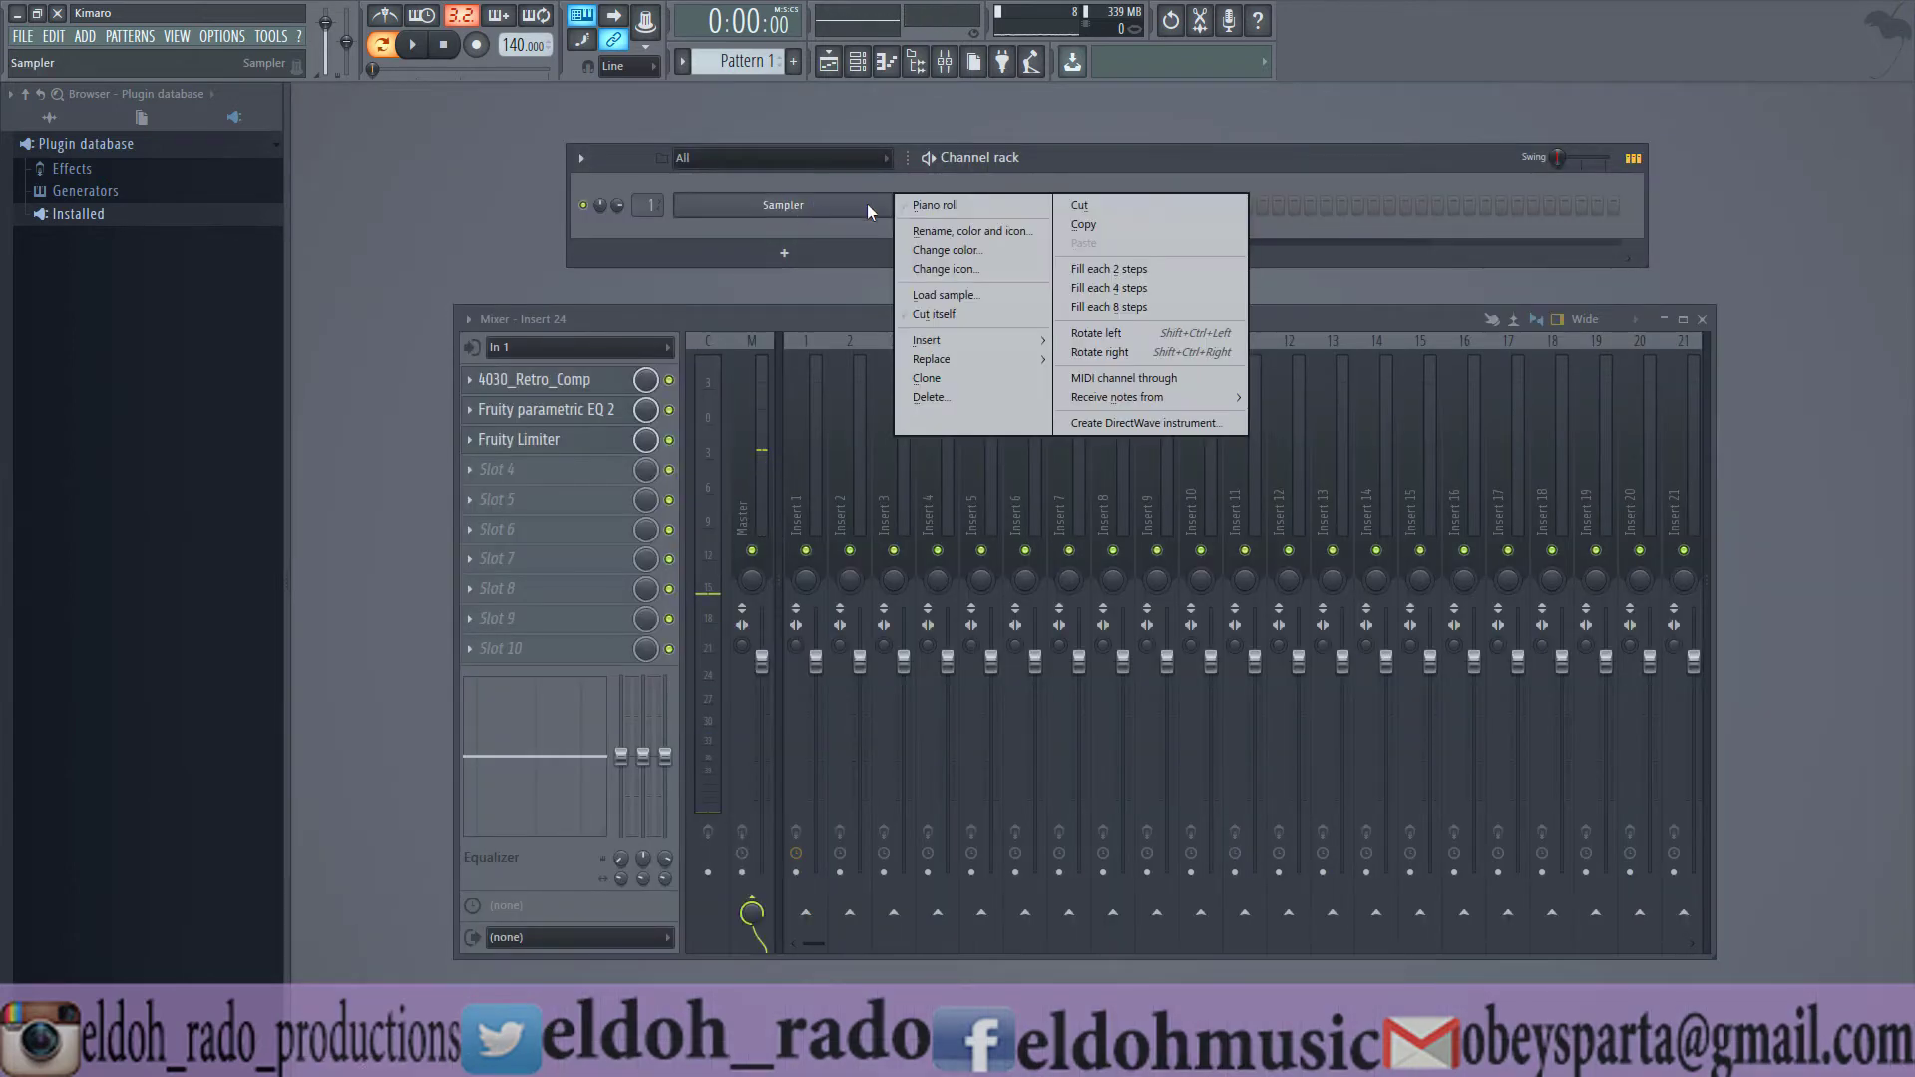
{"action": "mouse_move", "coordinate": [950, 359]}
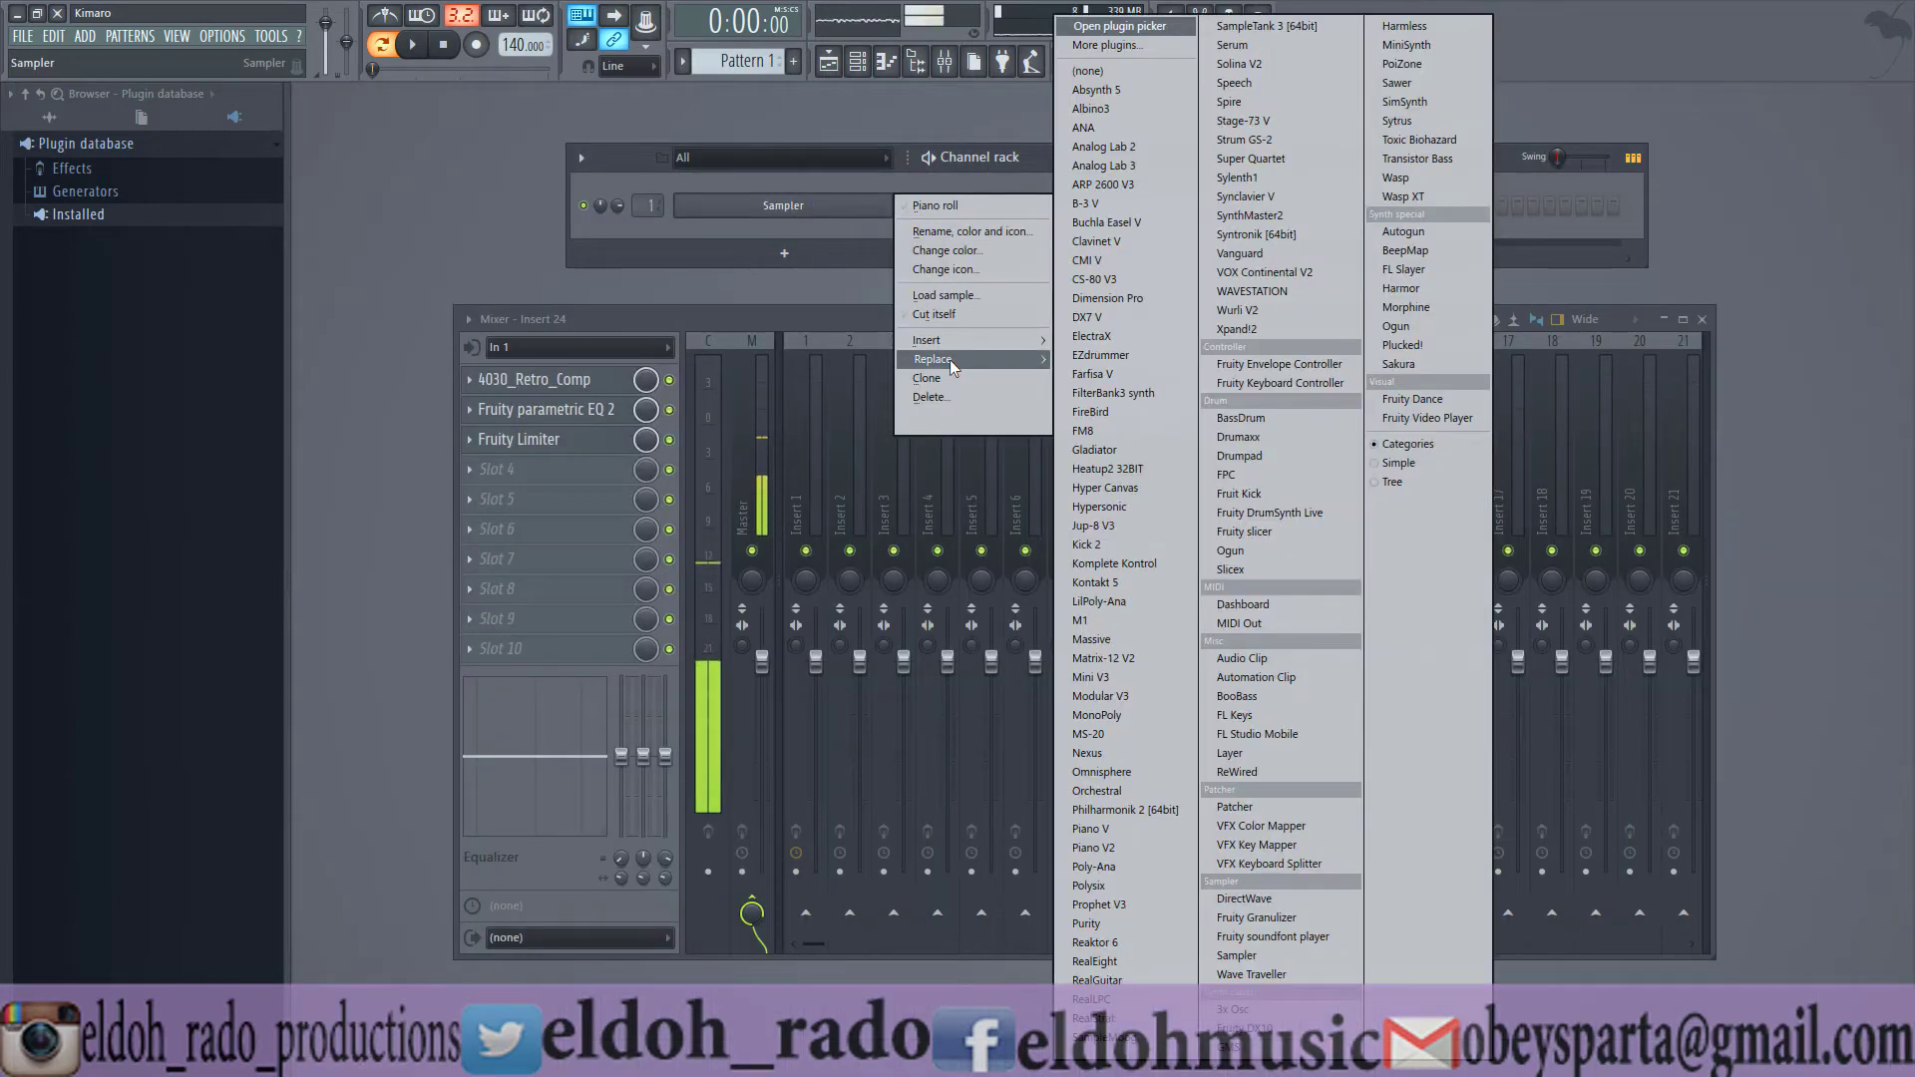
{"action": "left_click", "coordinate": [1292, 27]}
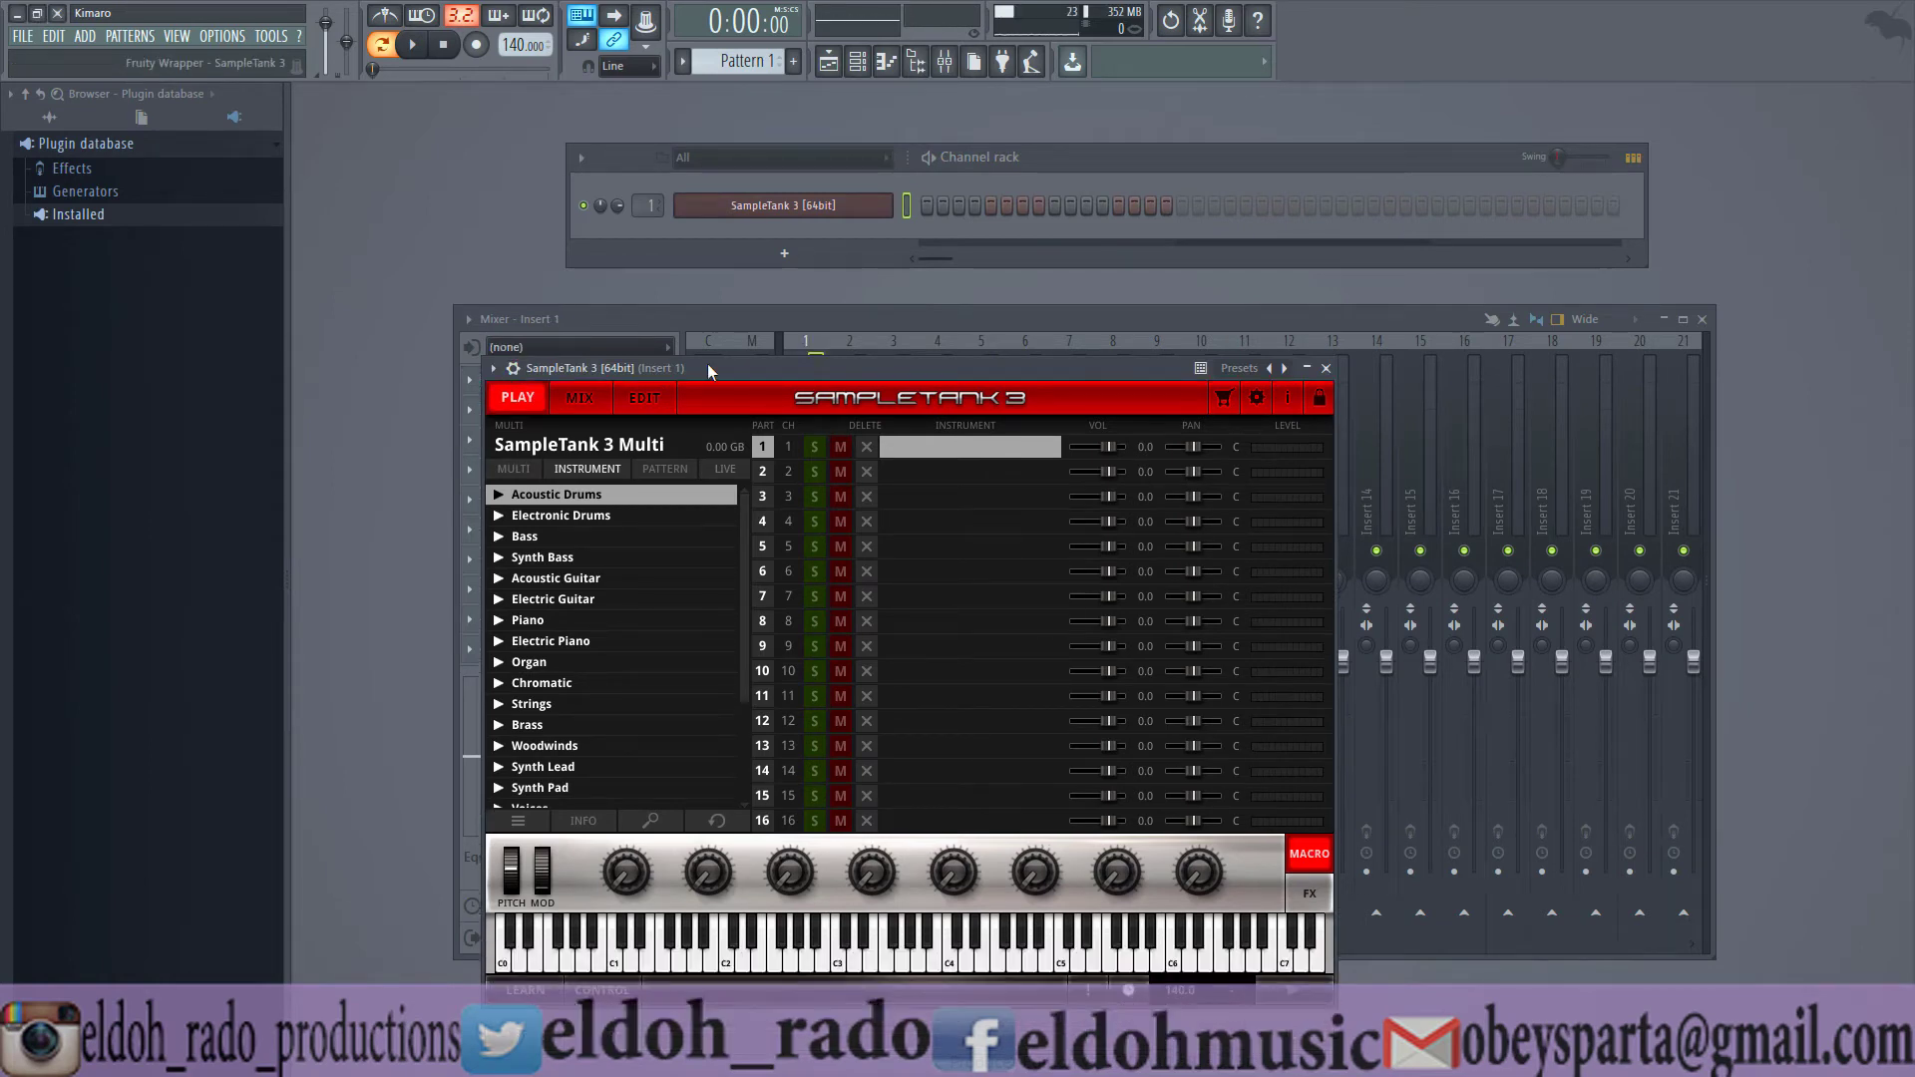
{"action": "left_click_drag", "start_coordinate": [713, 369], "coordinate": [814, 393]}
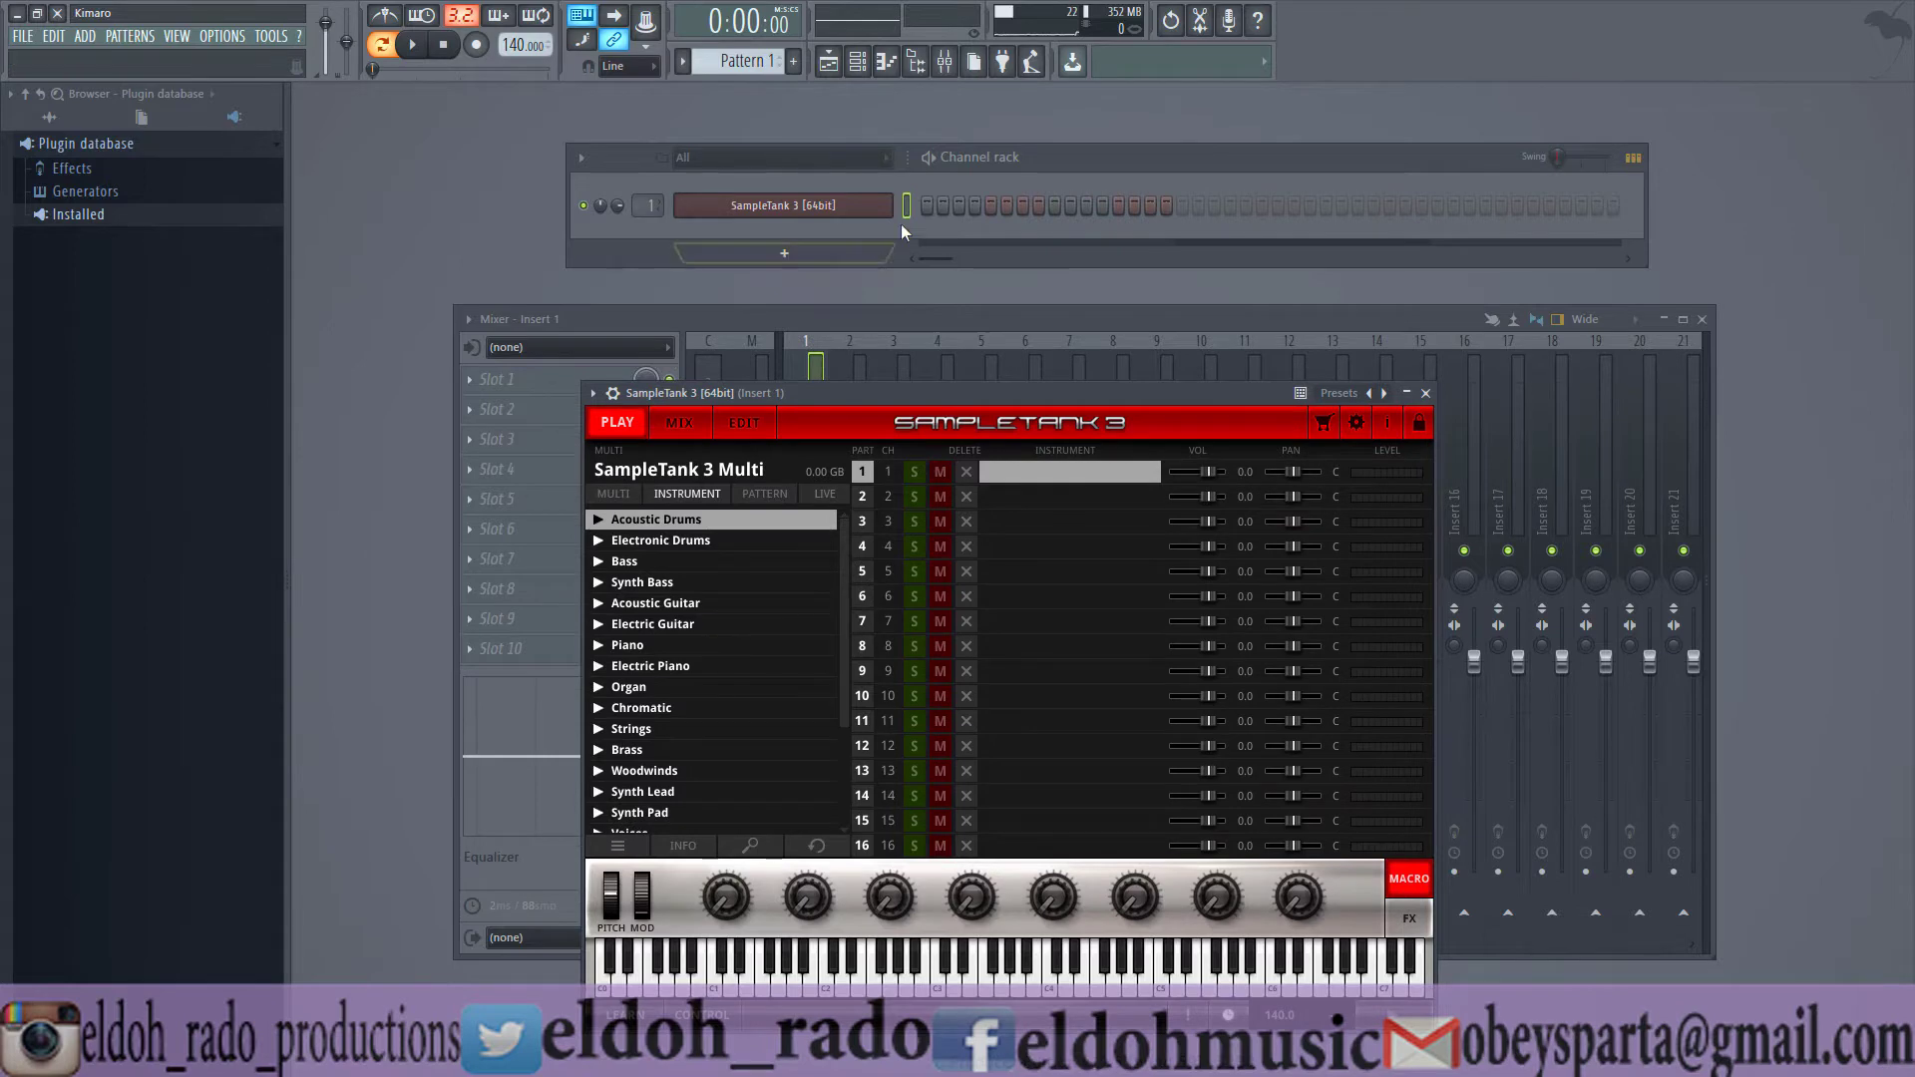
{"action": "left_click", "coordinate": [783, 253]}
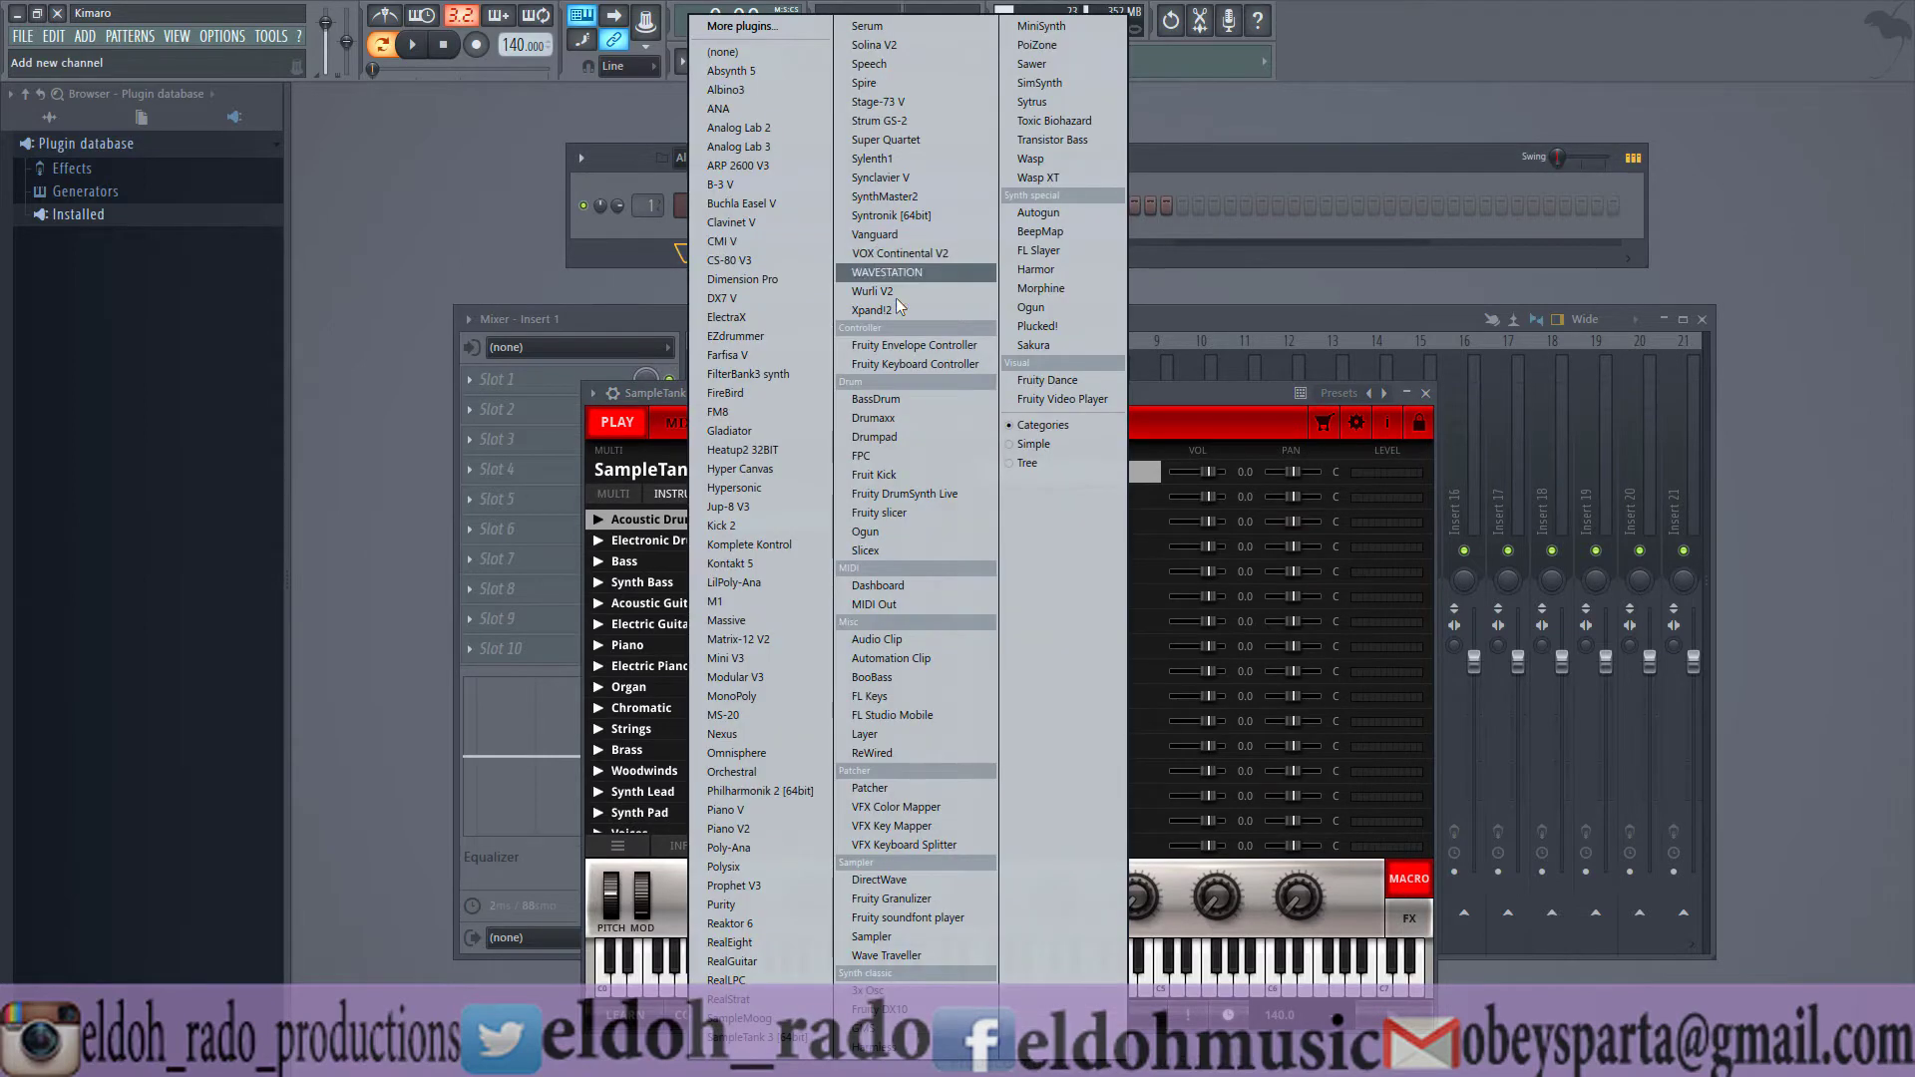
- Add MIDI Out and MIDI Out #2 channels below SampleTank 3, then close both of their windows
{"action": "left_click", "coordinate": [873, 604]}
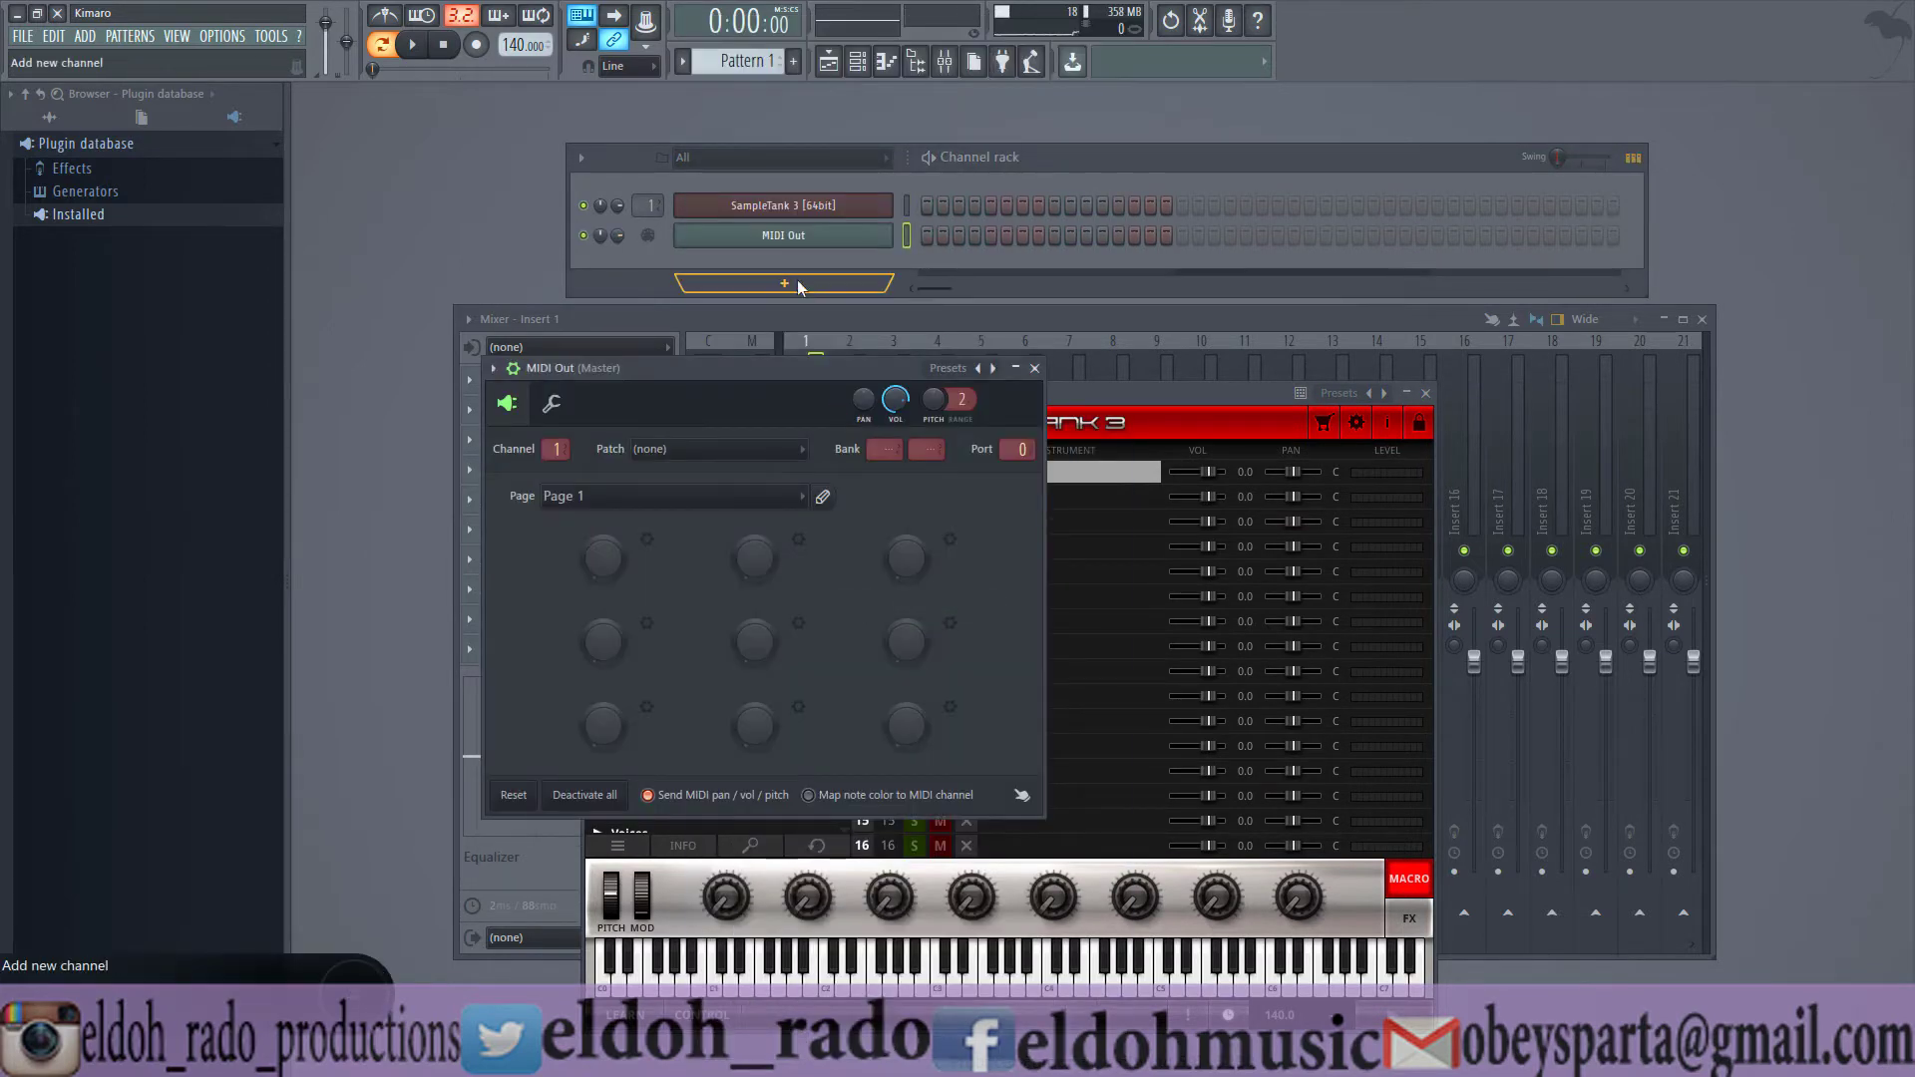
{"action": "left_click", "coordinate": [798, 282]}
{"action": "left_click", "coordinate": [909, 602]}
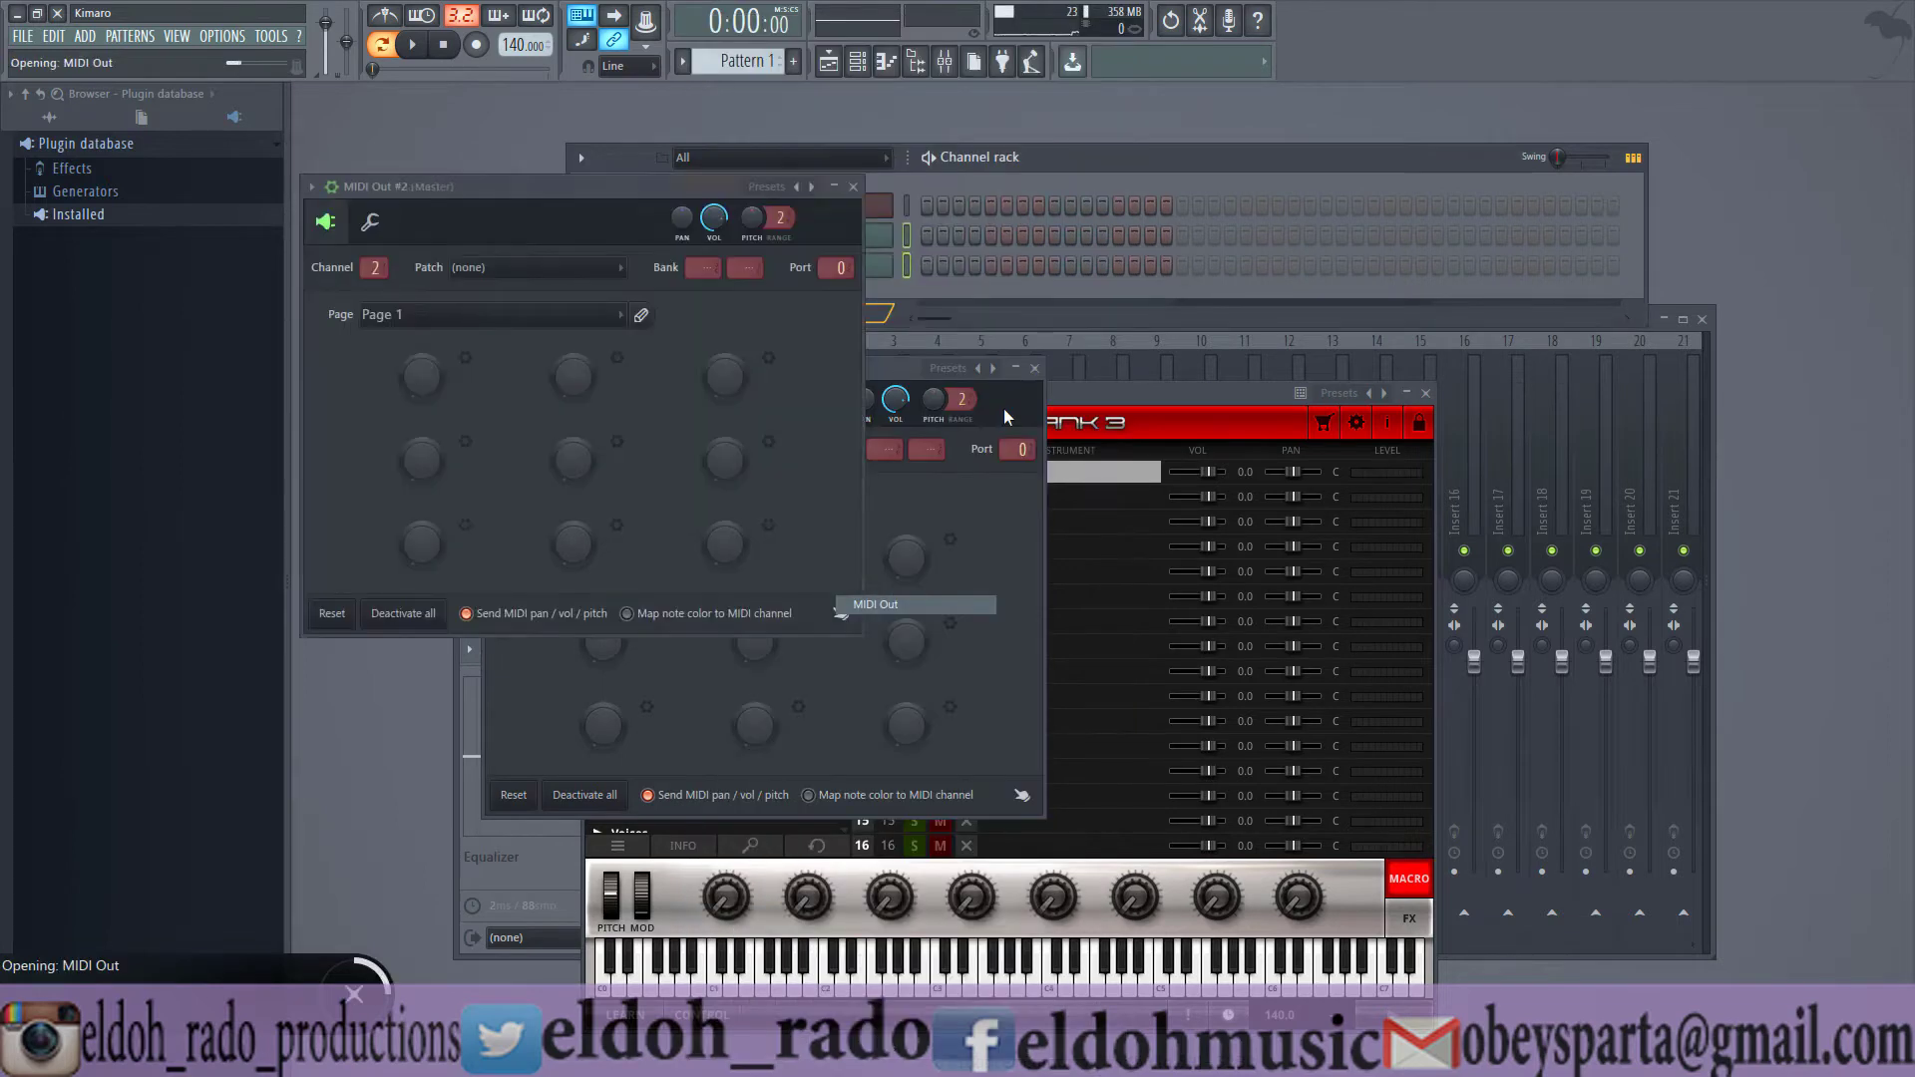
{"action": "key", "text": "Escape"}
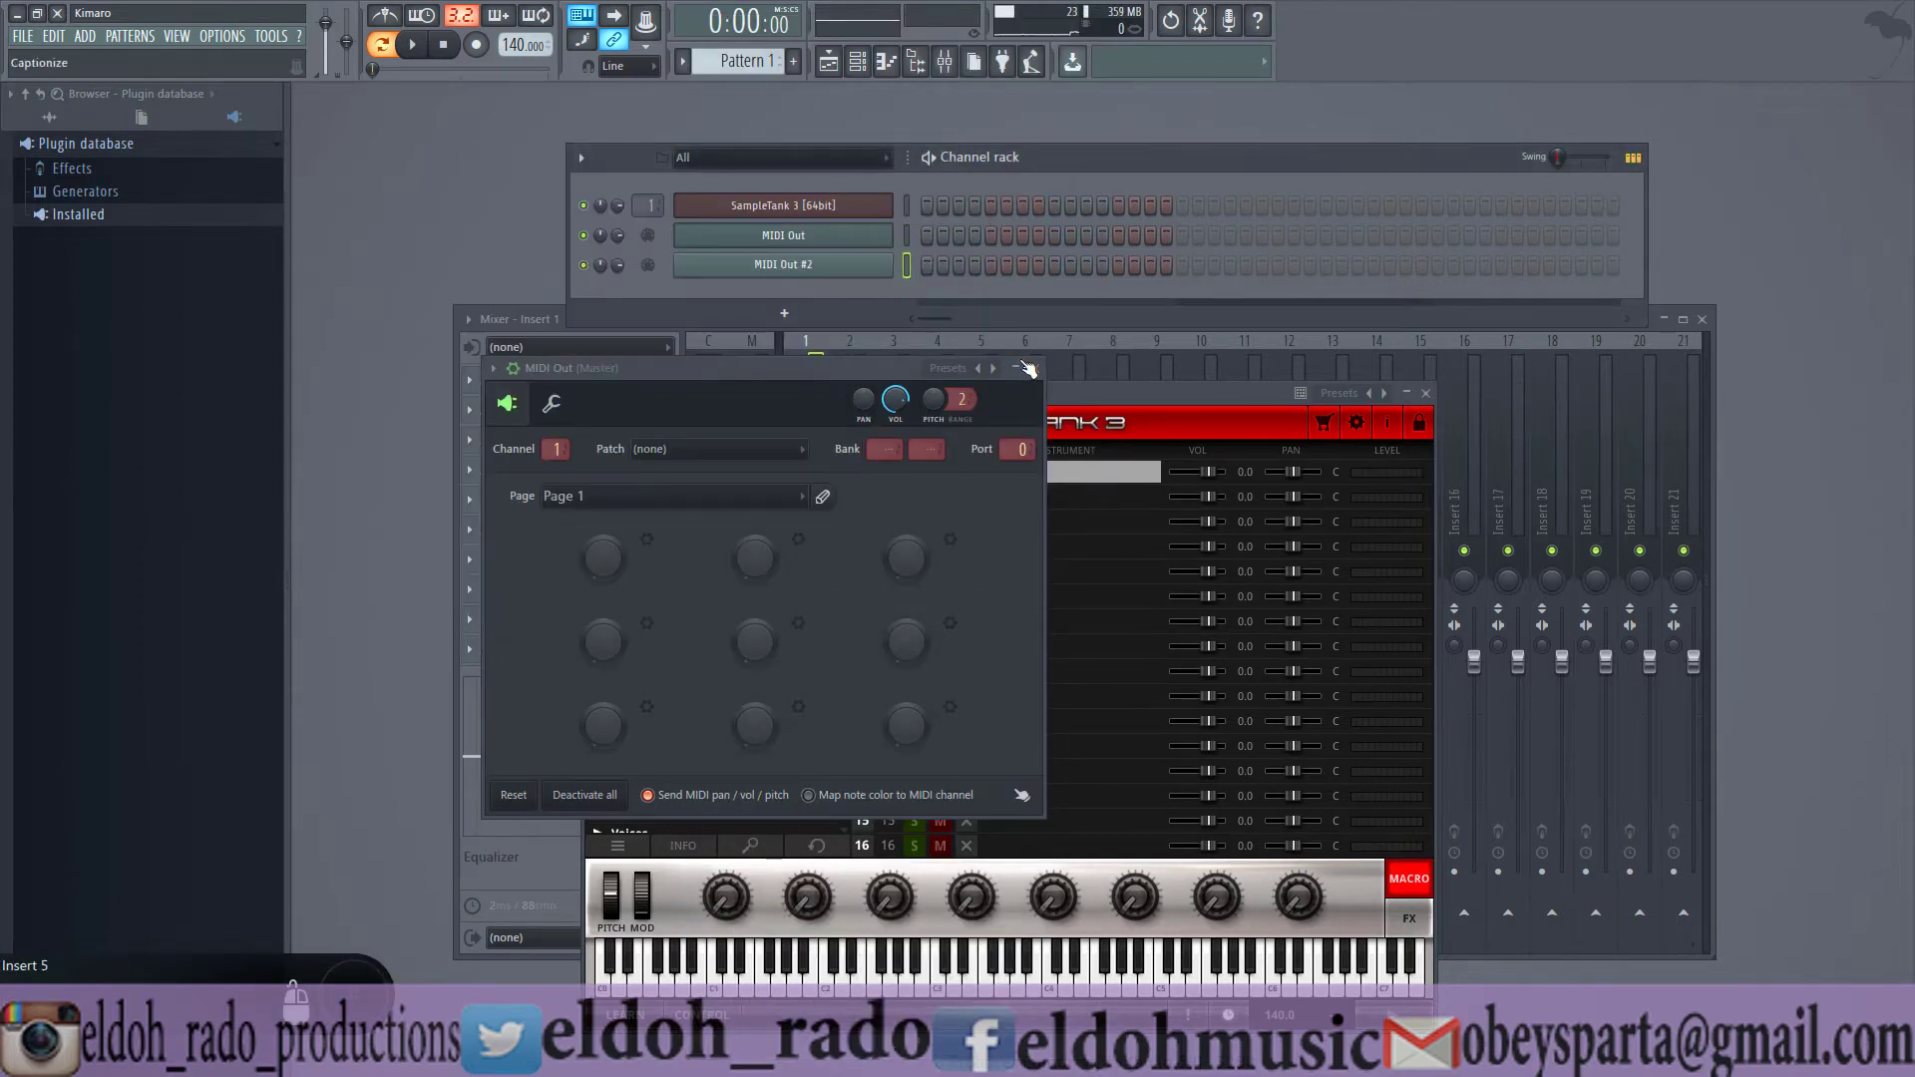
{"action": "left_click", "coordinate": [1034, 368]}
{"action": "left_click_drag", "start_coordinate": [1115, 392], "coordinate": [814, 314]}
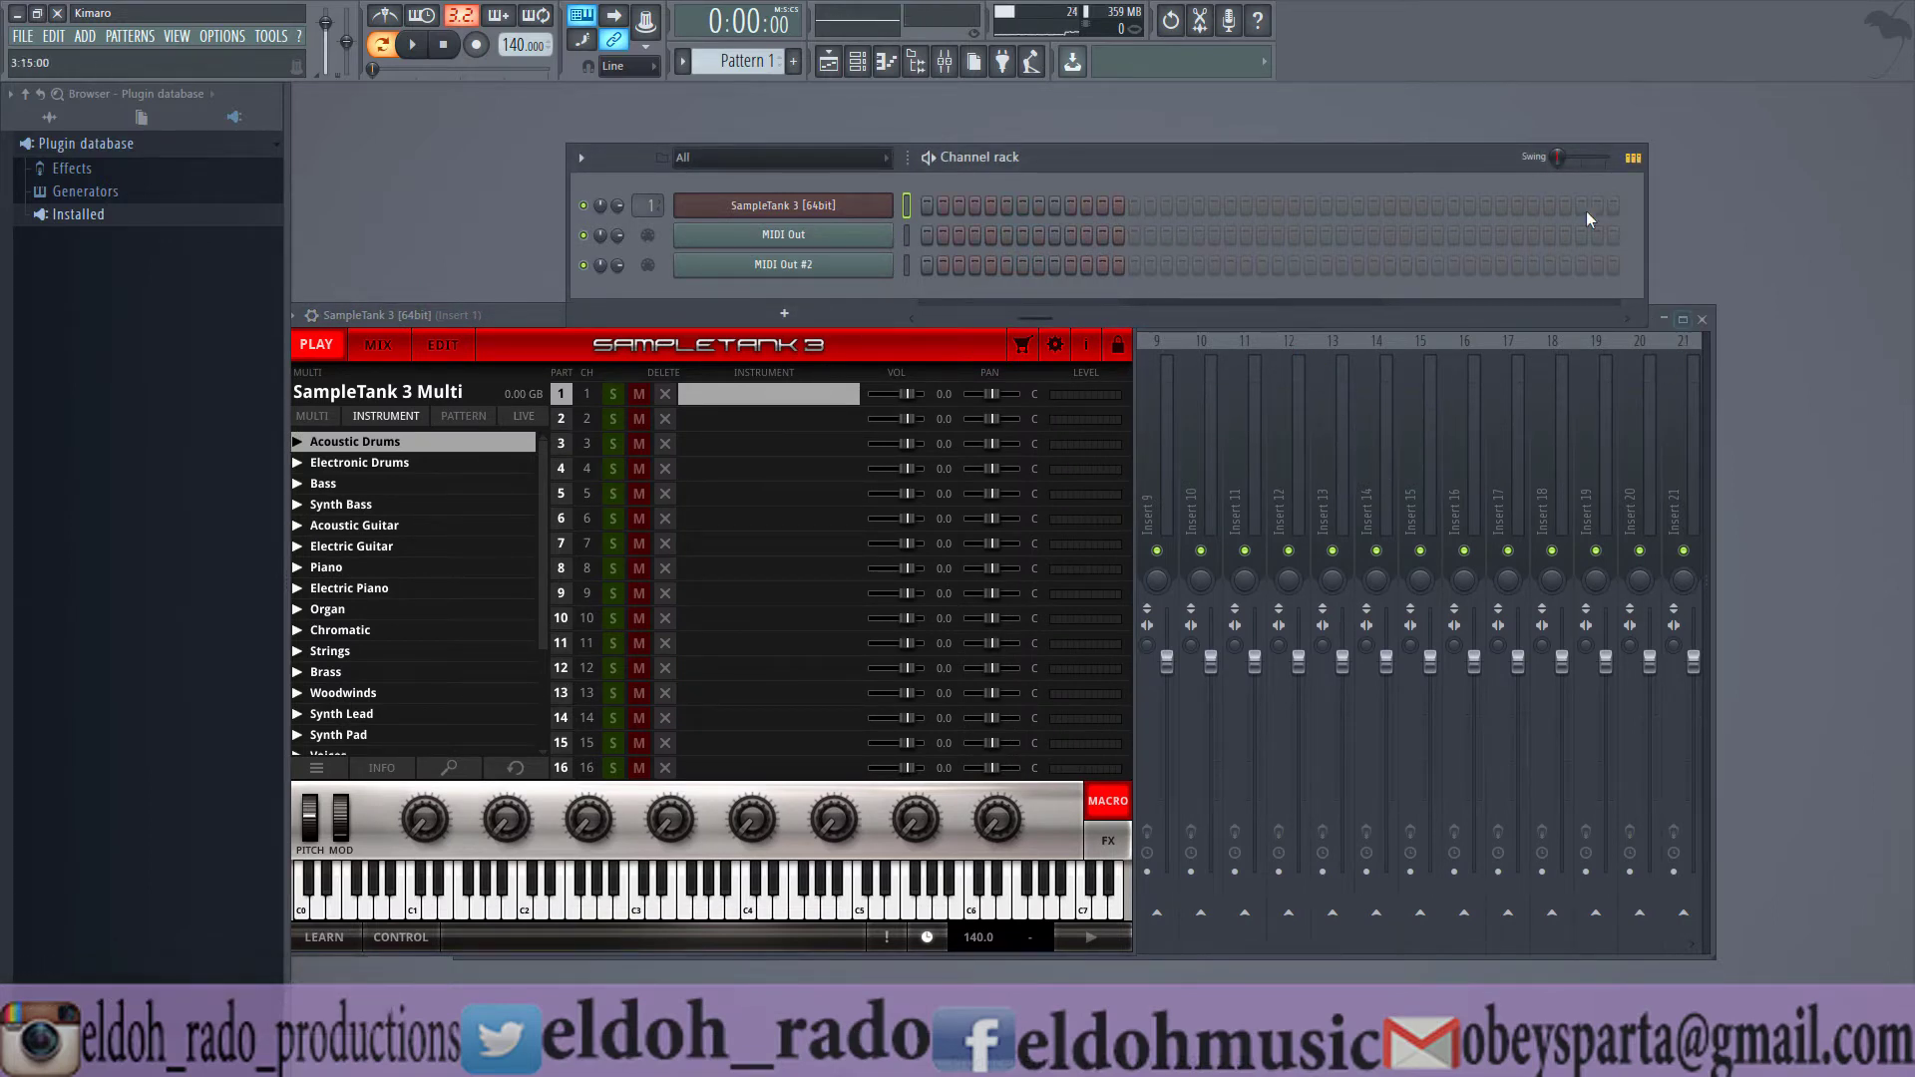
- Move the channel rack up and the mixer lower, then show SampleTank 3's wrapper settings header
{"action": "left_click_drag", "start_coordinate": [1417, 159], "coordinate": [1399, 117]}
{"action": "left_click_drag", "start_coordinate": [1377, 318], "coordinate": [1547, 469]}
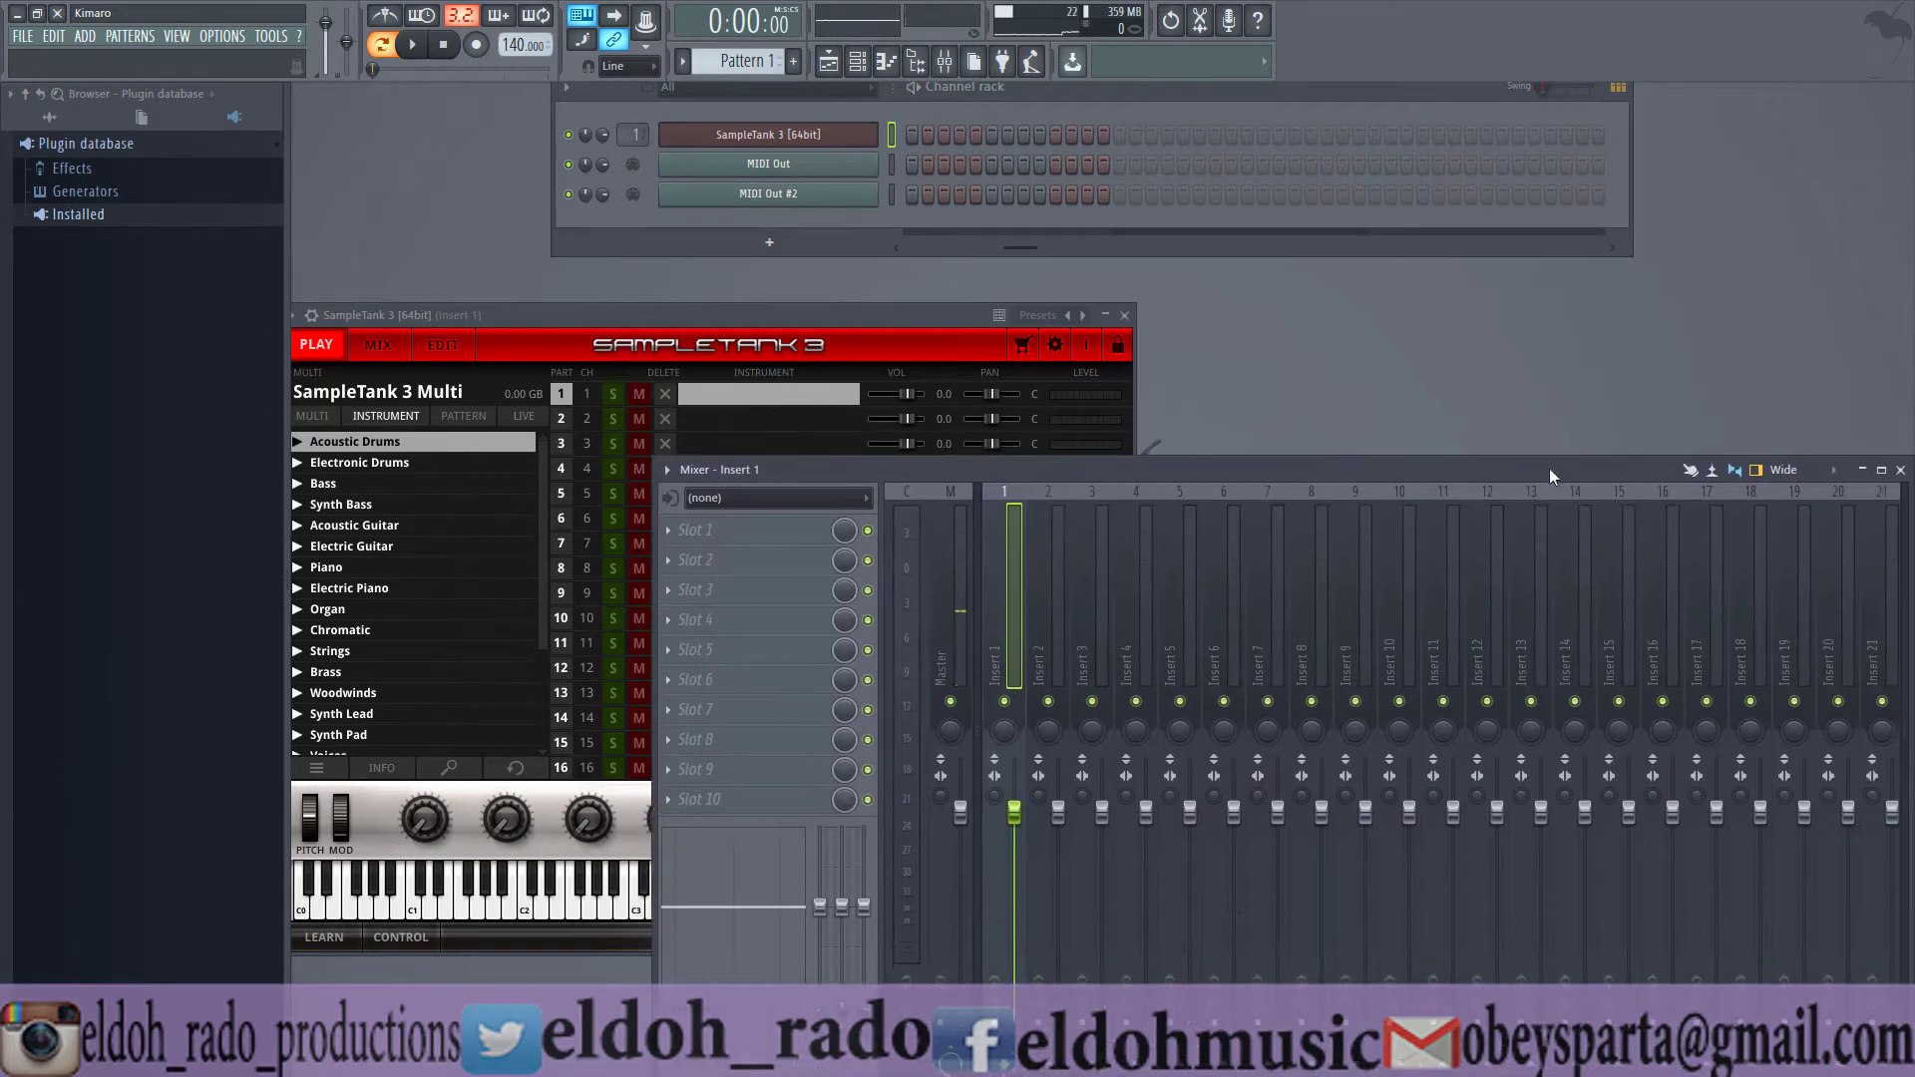
{"action": "left_click", "coordinate": [775, 309]}
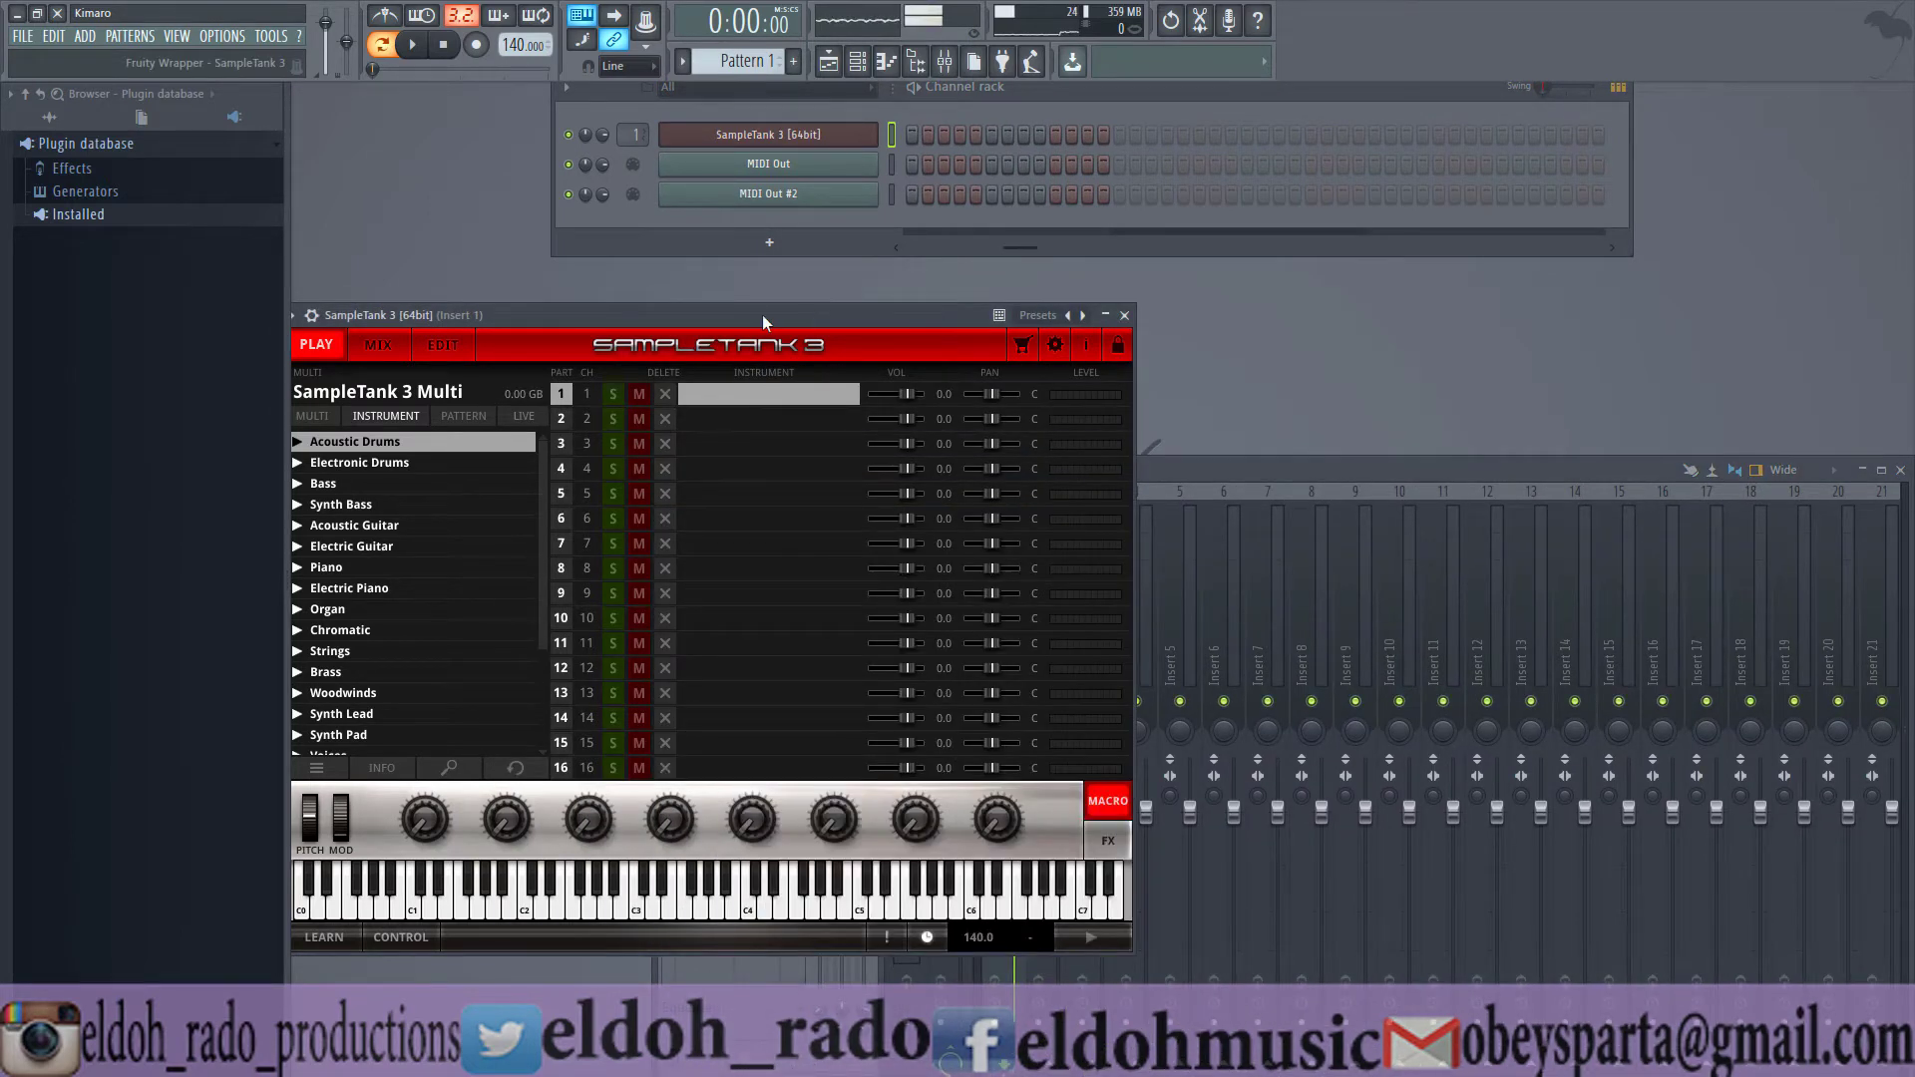
{"action": "double_click", "coordinate": [762, 314]}
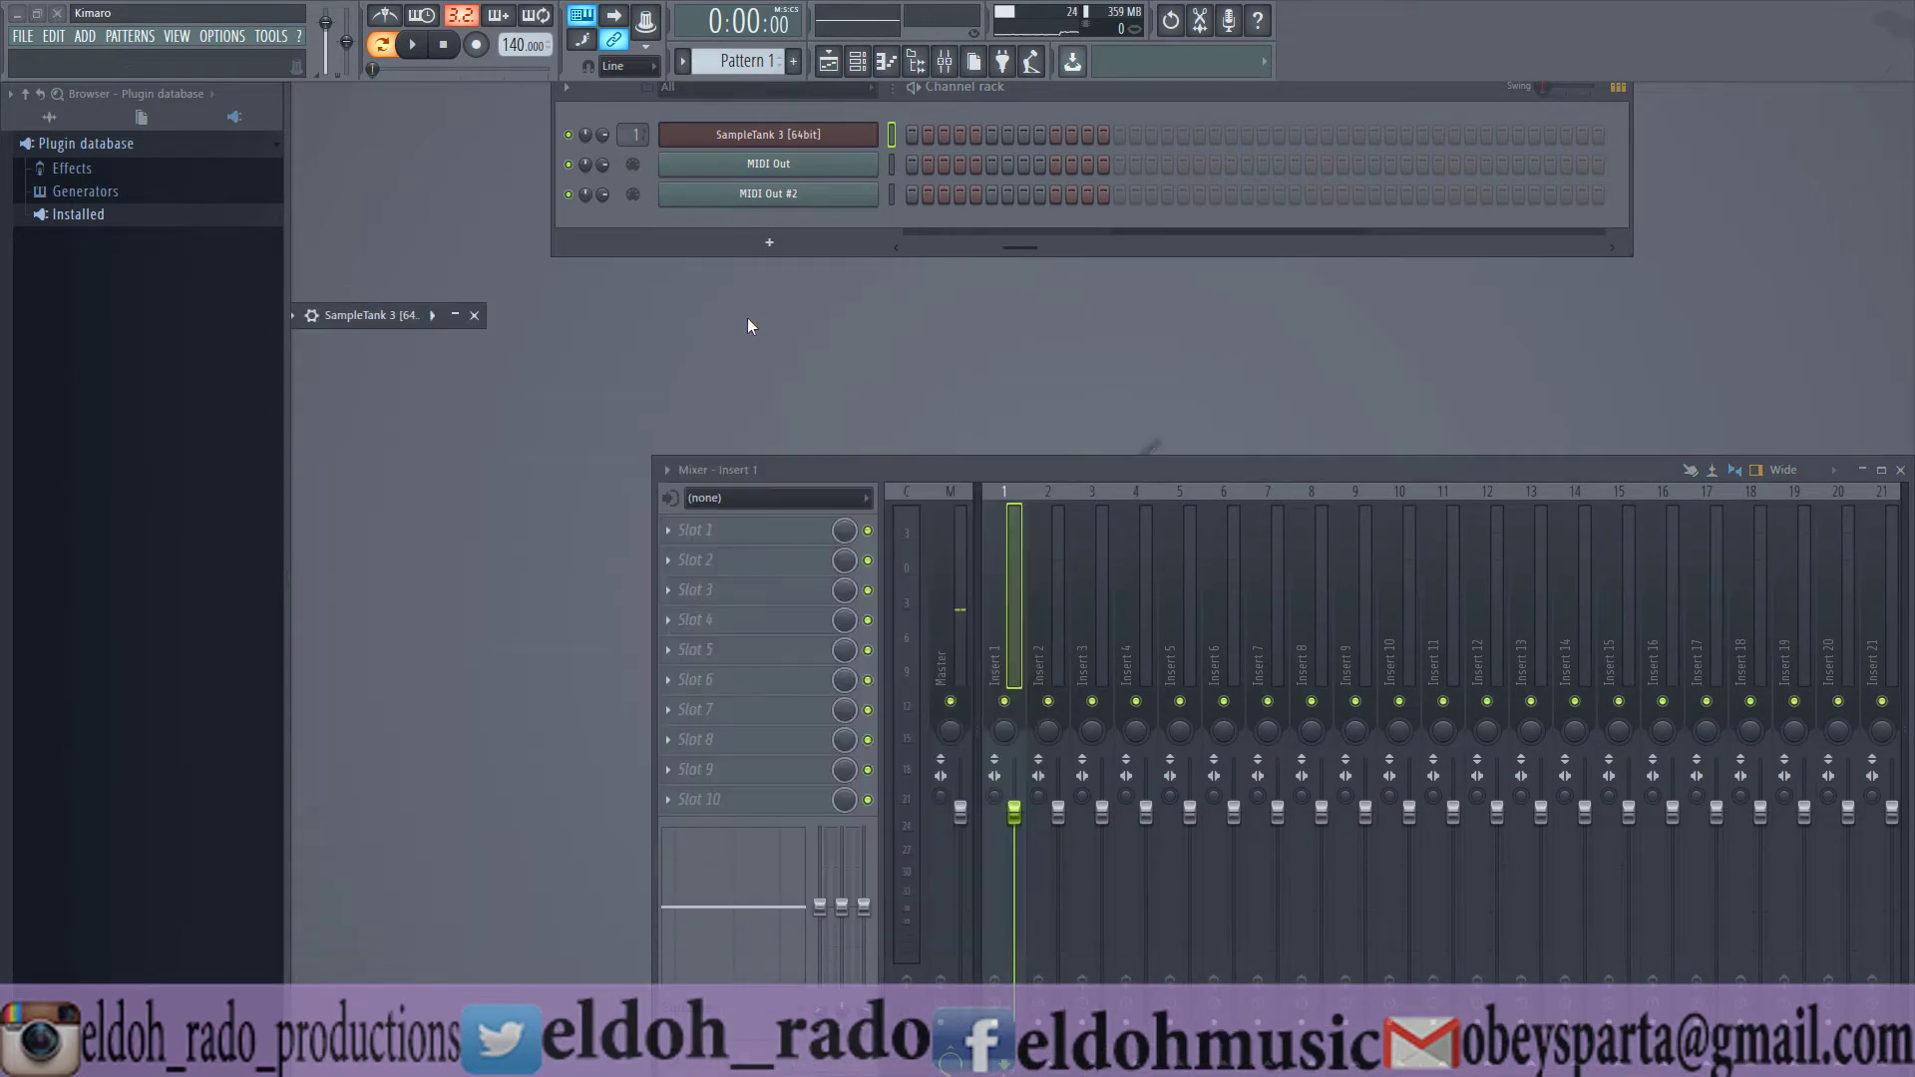
{"action": "double_click", "coordinate": [378, 321]}
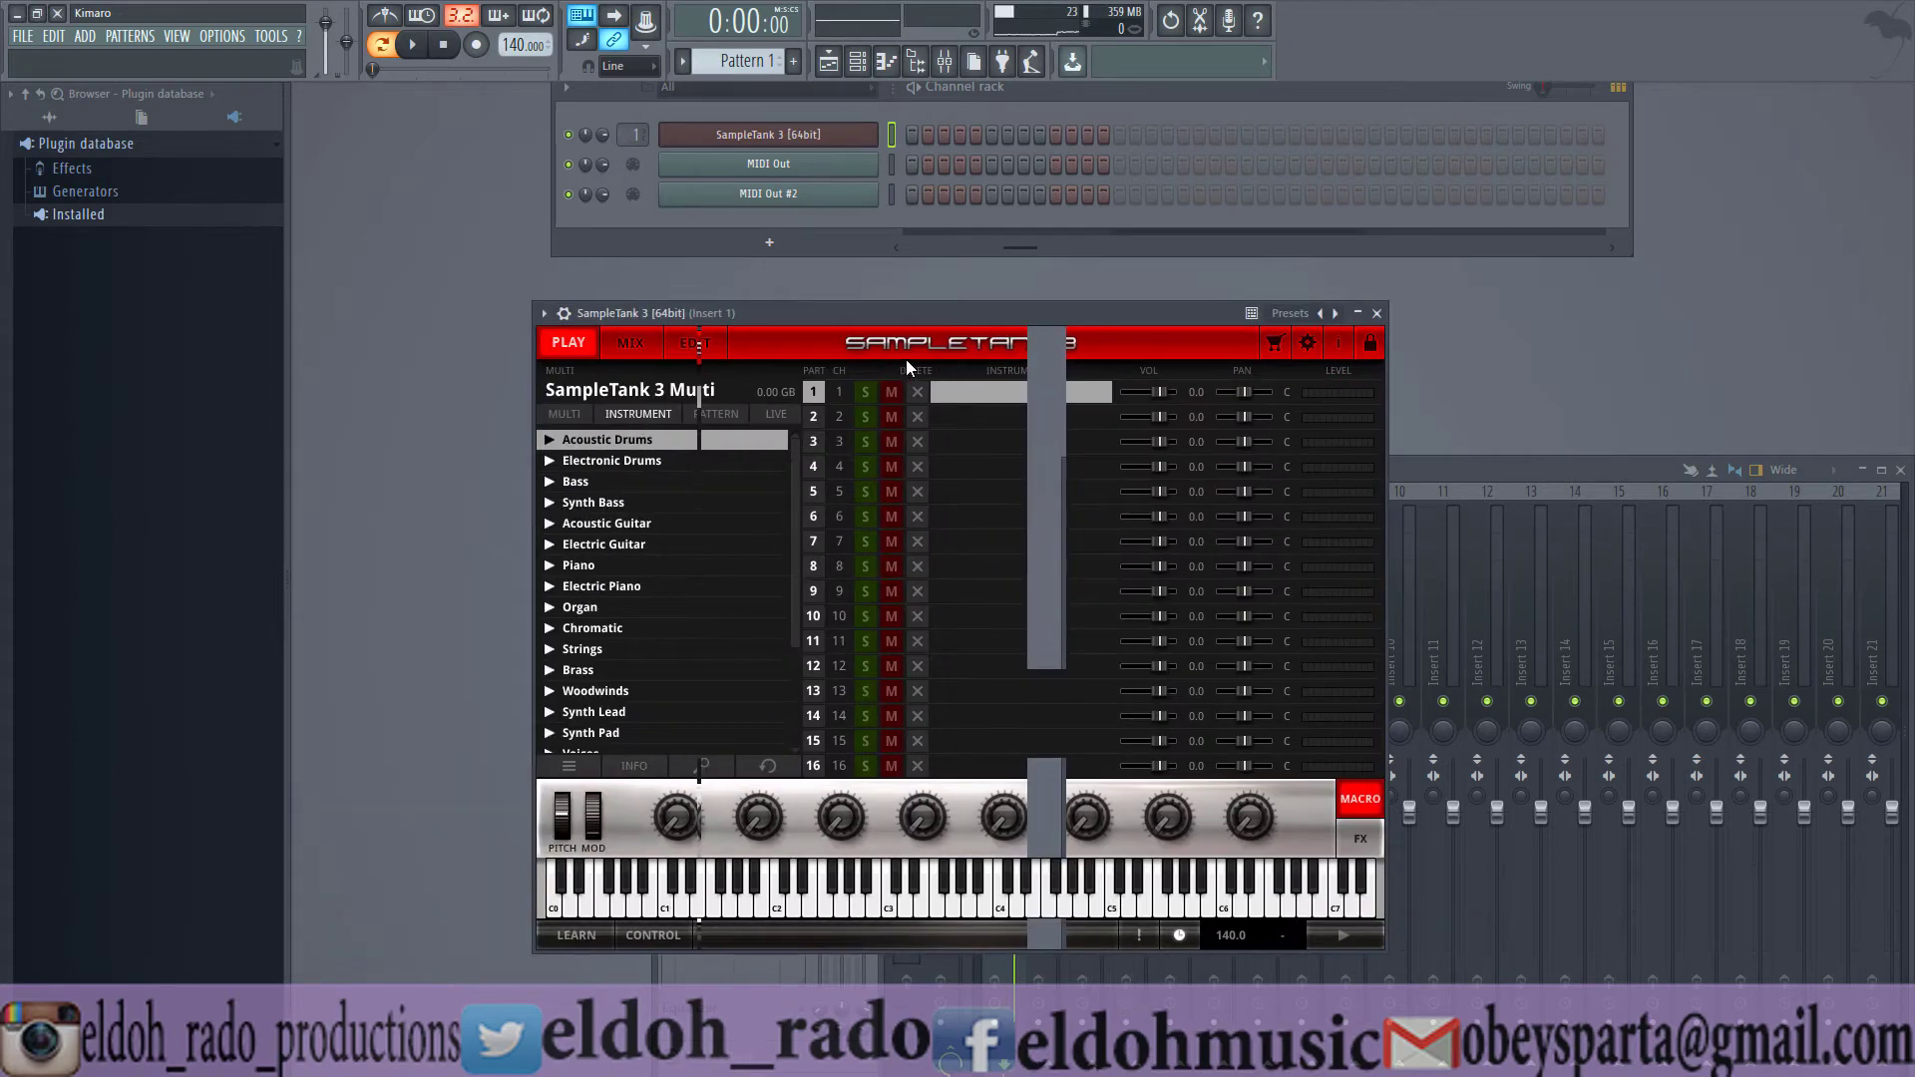
{"action": "left_click", "coordinate": [565, 314]}
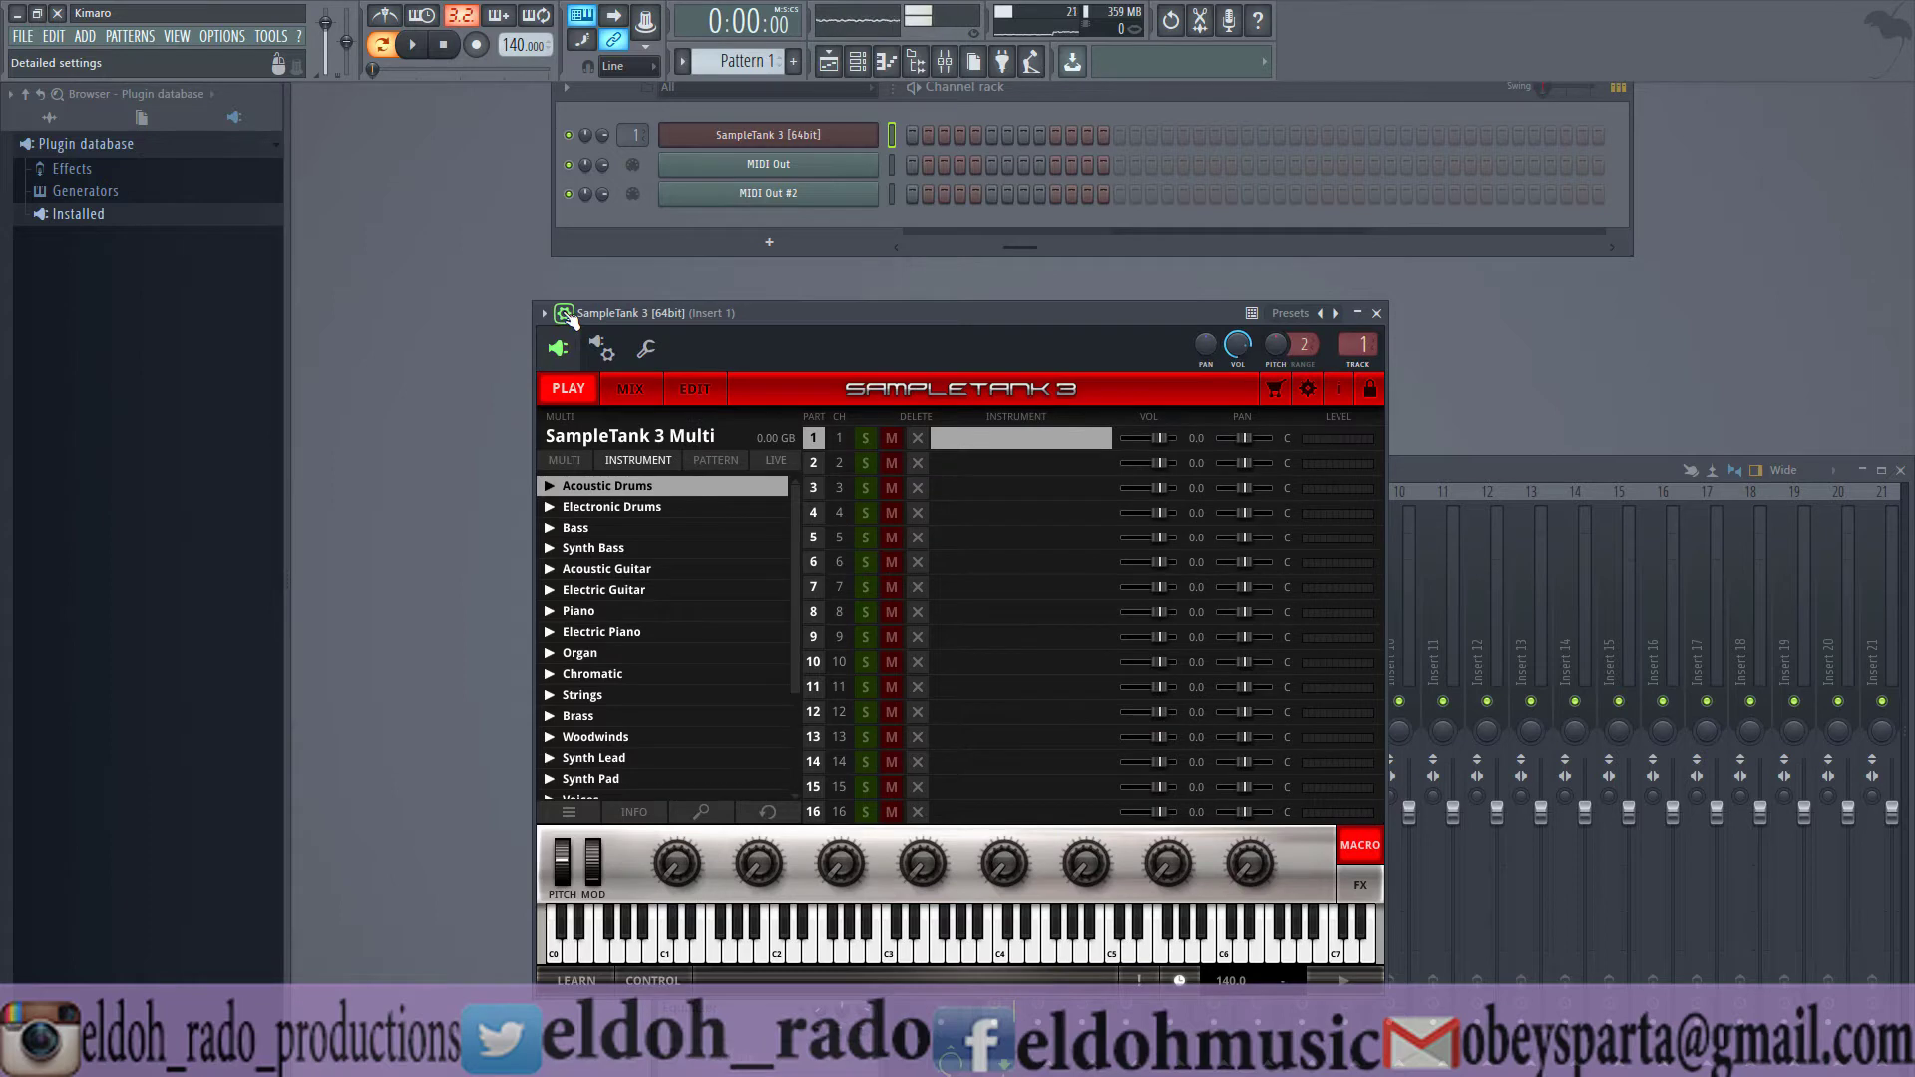
- Set SampleTank 3's MIDI input port to 1 and output port to 0, then auto-map its outputs
{"action": "left_click", "coordinate": [604, 351]}
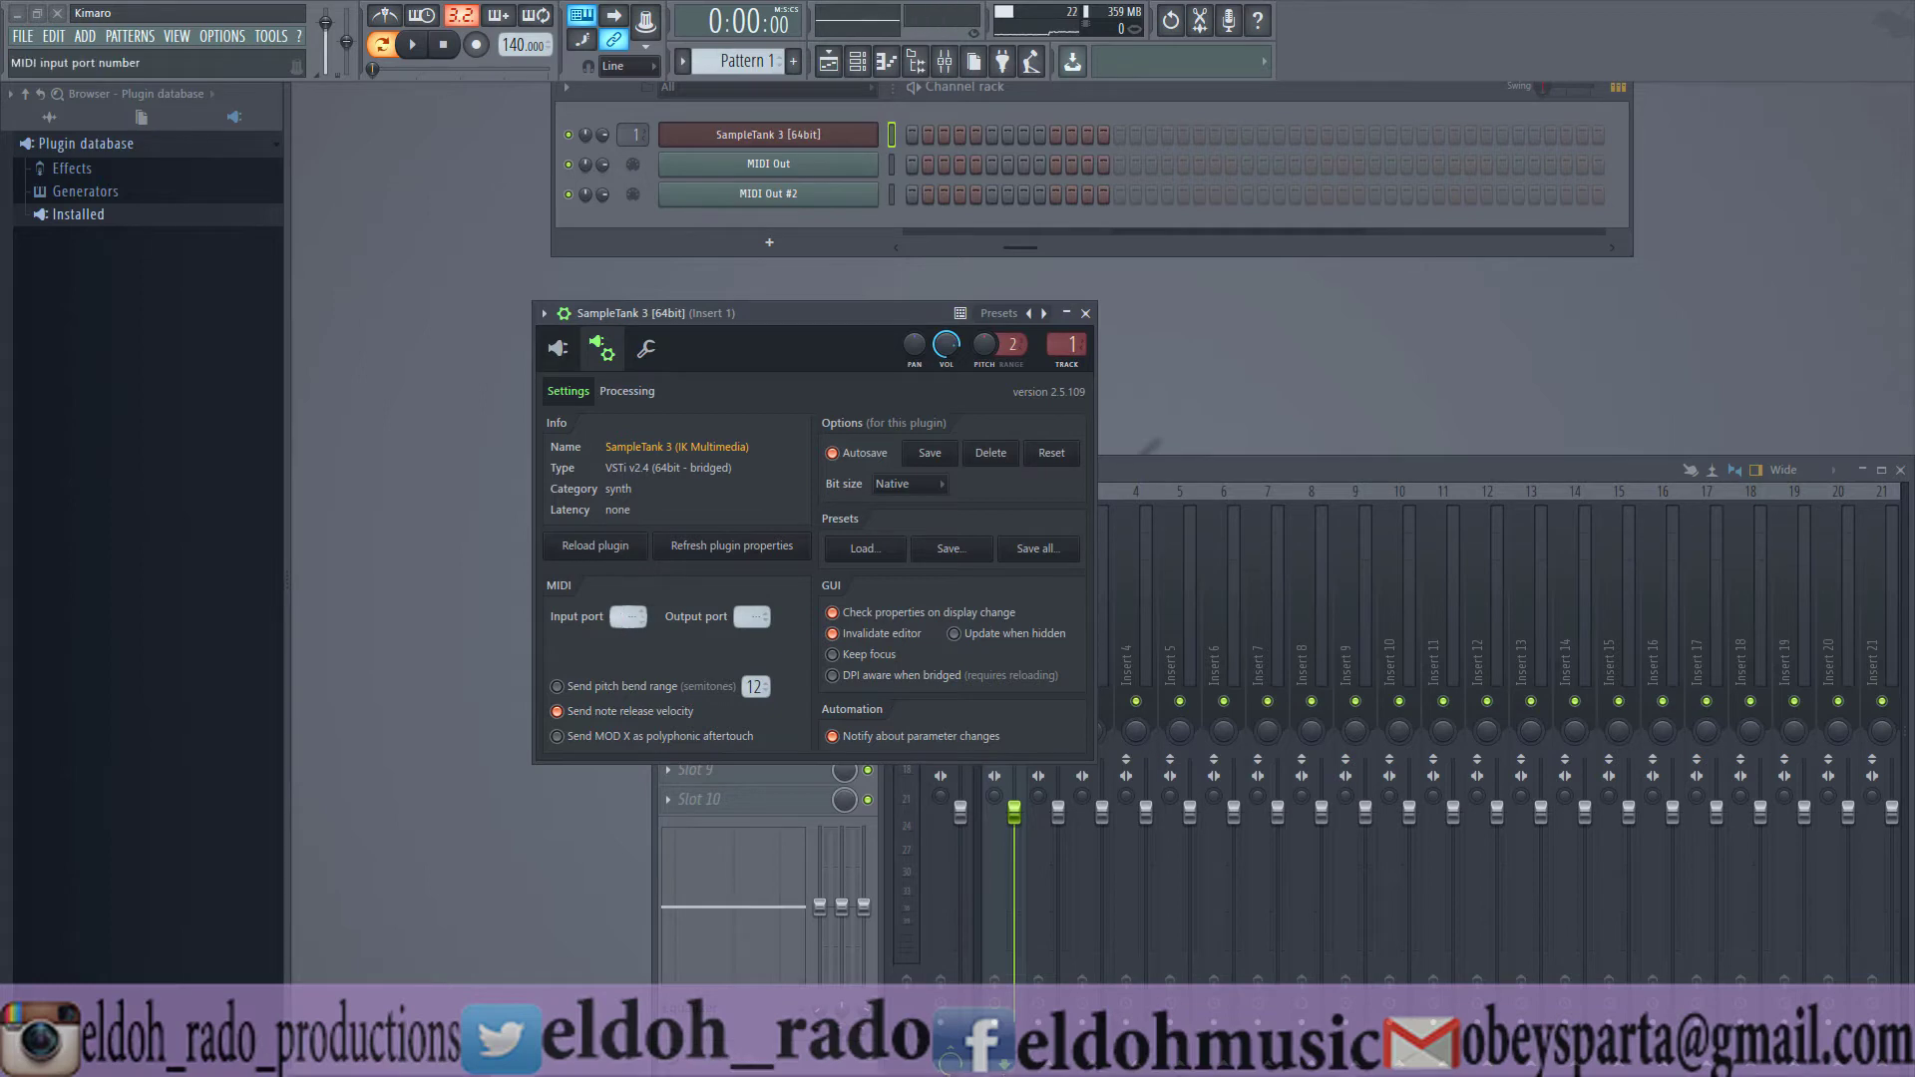
{"action": "scroll", "coordinate": [629, 616], "scroll_direction": "up", "scroll_amount": 2}
{"action": "scroll", "coordinate": [751, 616], "scroll_direction": "up", "scroll_amount": 1}
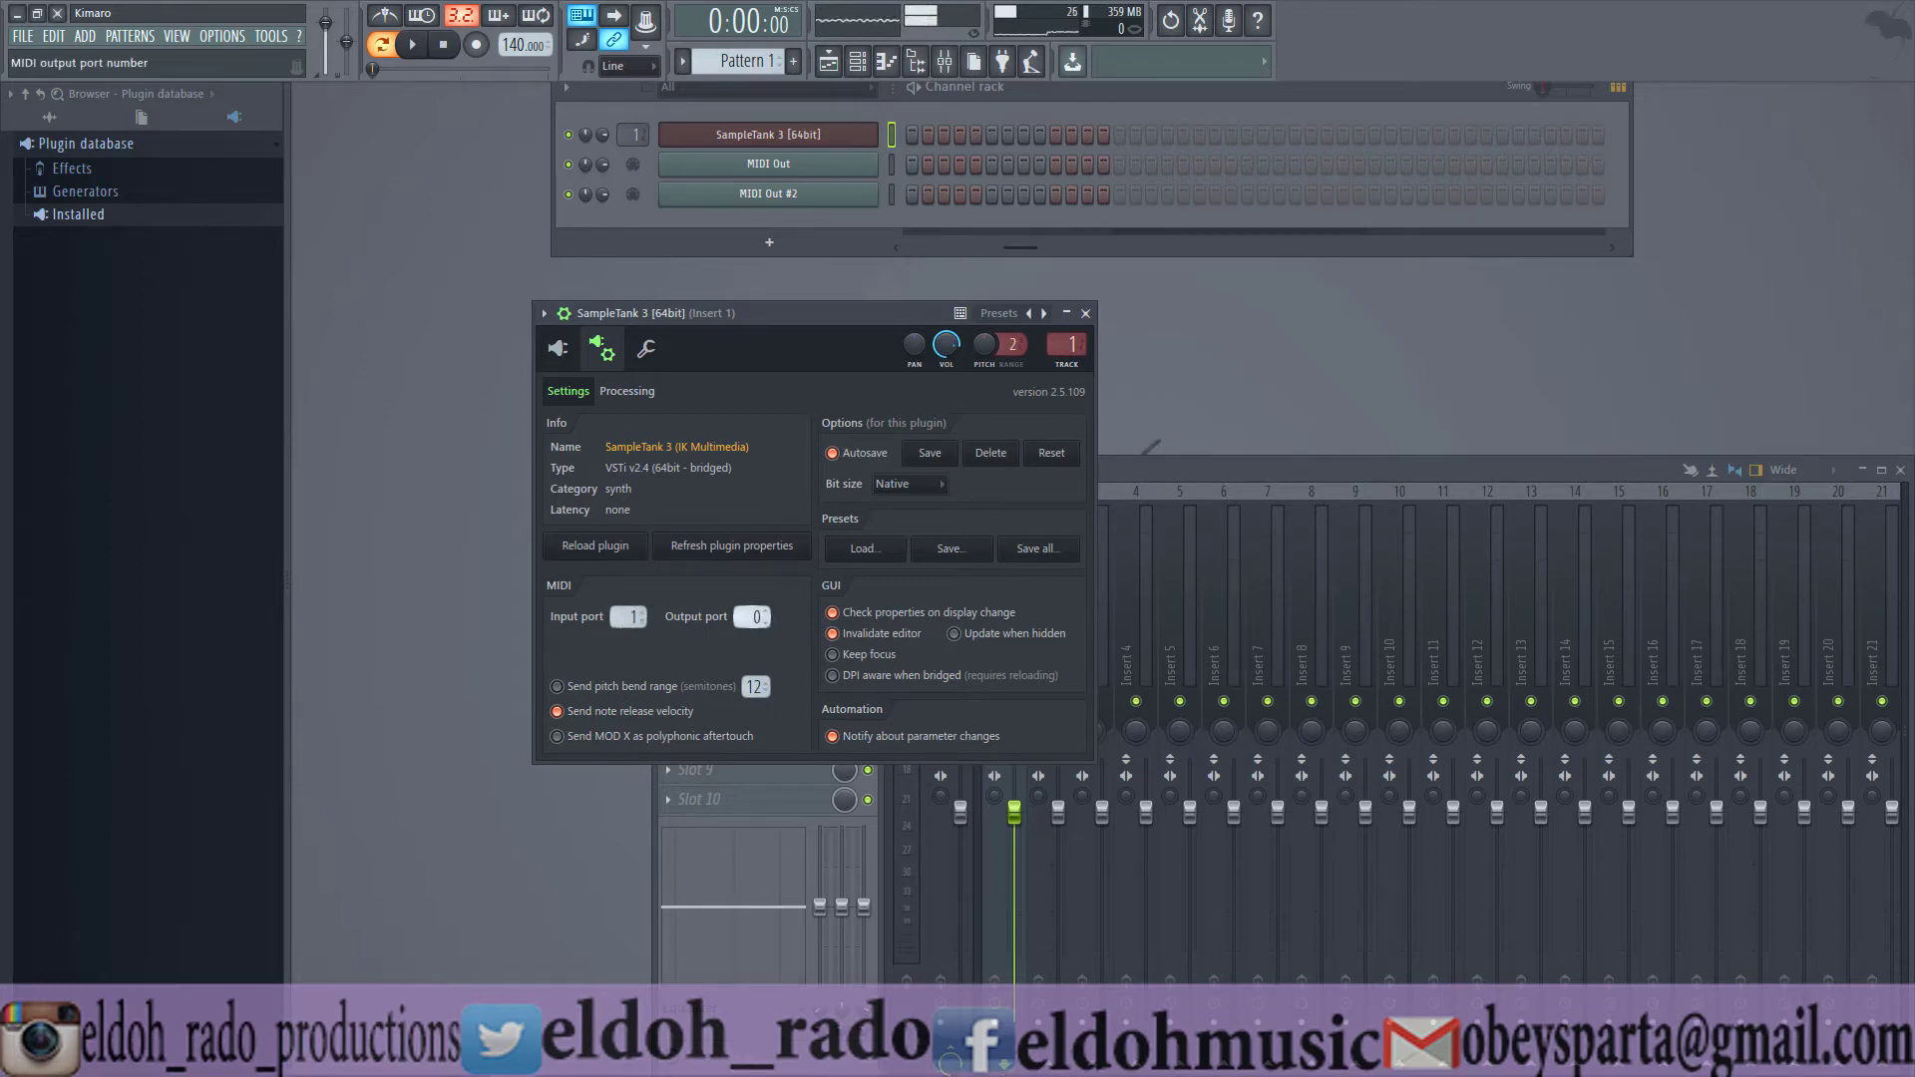
{"action": "left_click", "coordinate": [625, 391]}
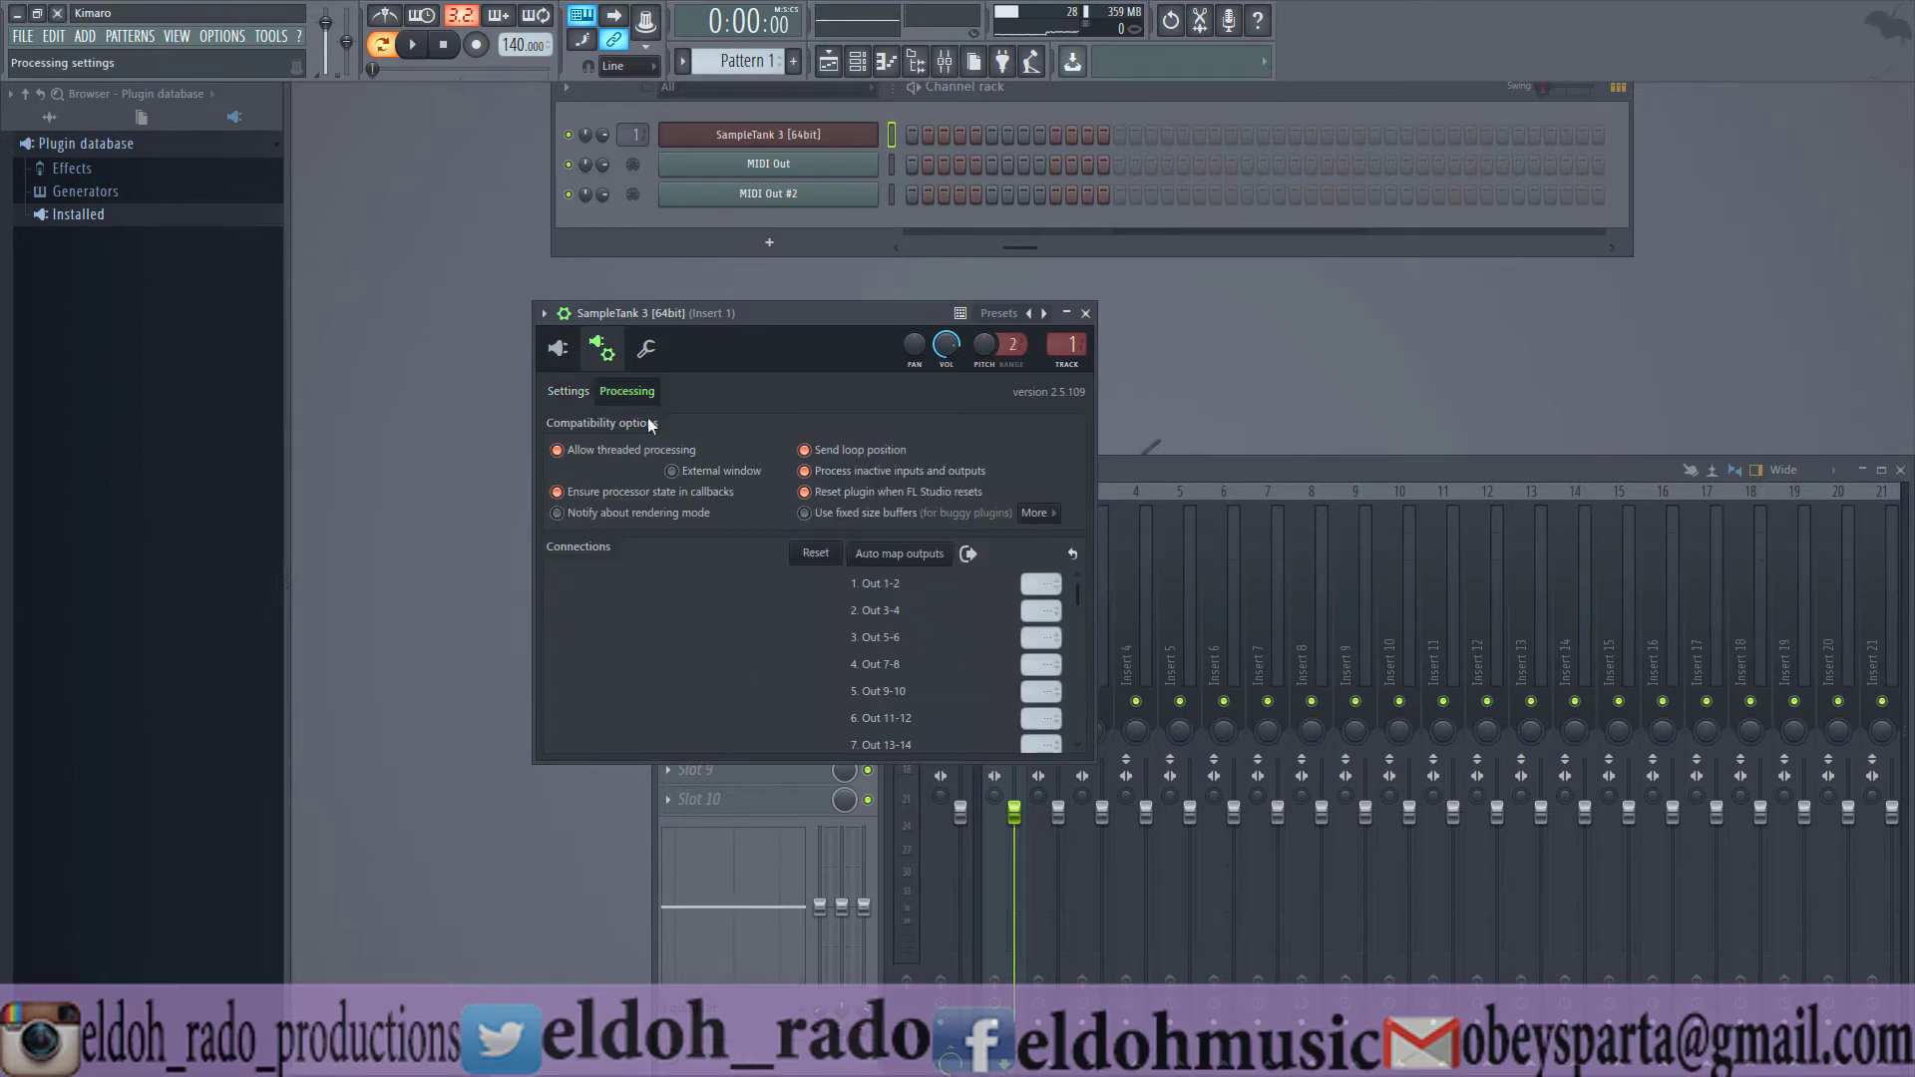
{"action": "left_click", "coordinate": [881, 554]}
{"action": "left_click", "coordinate": [562, 350]}
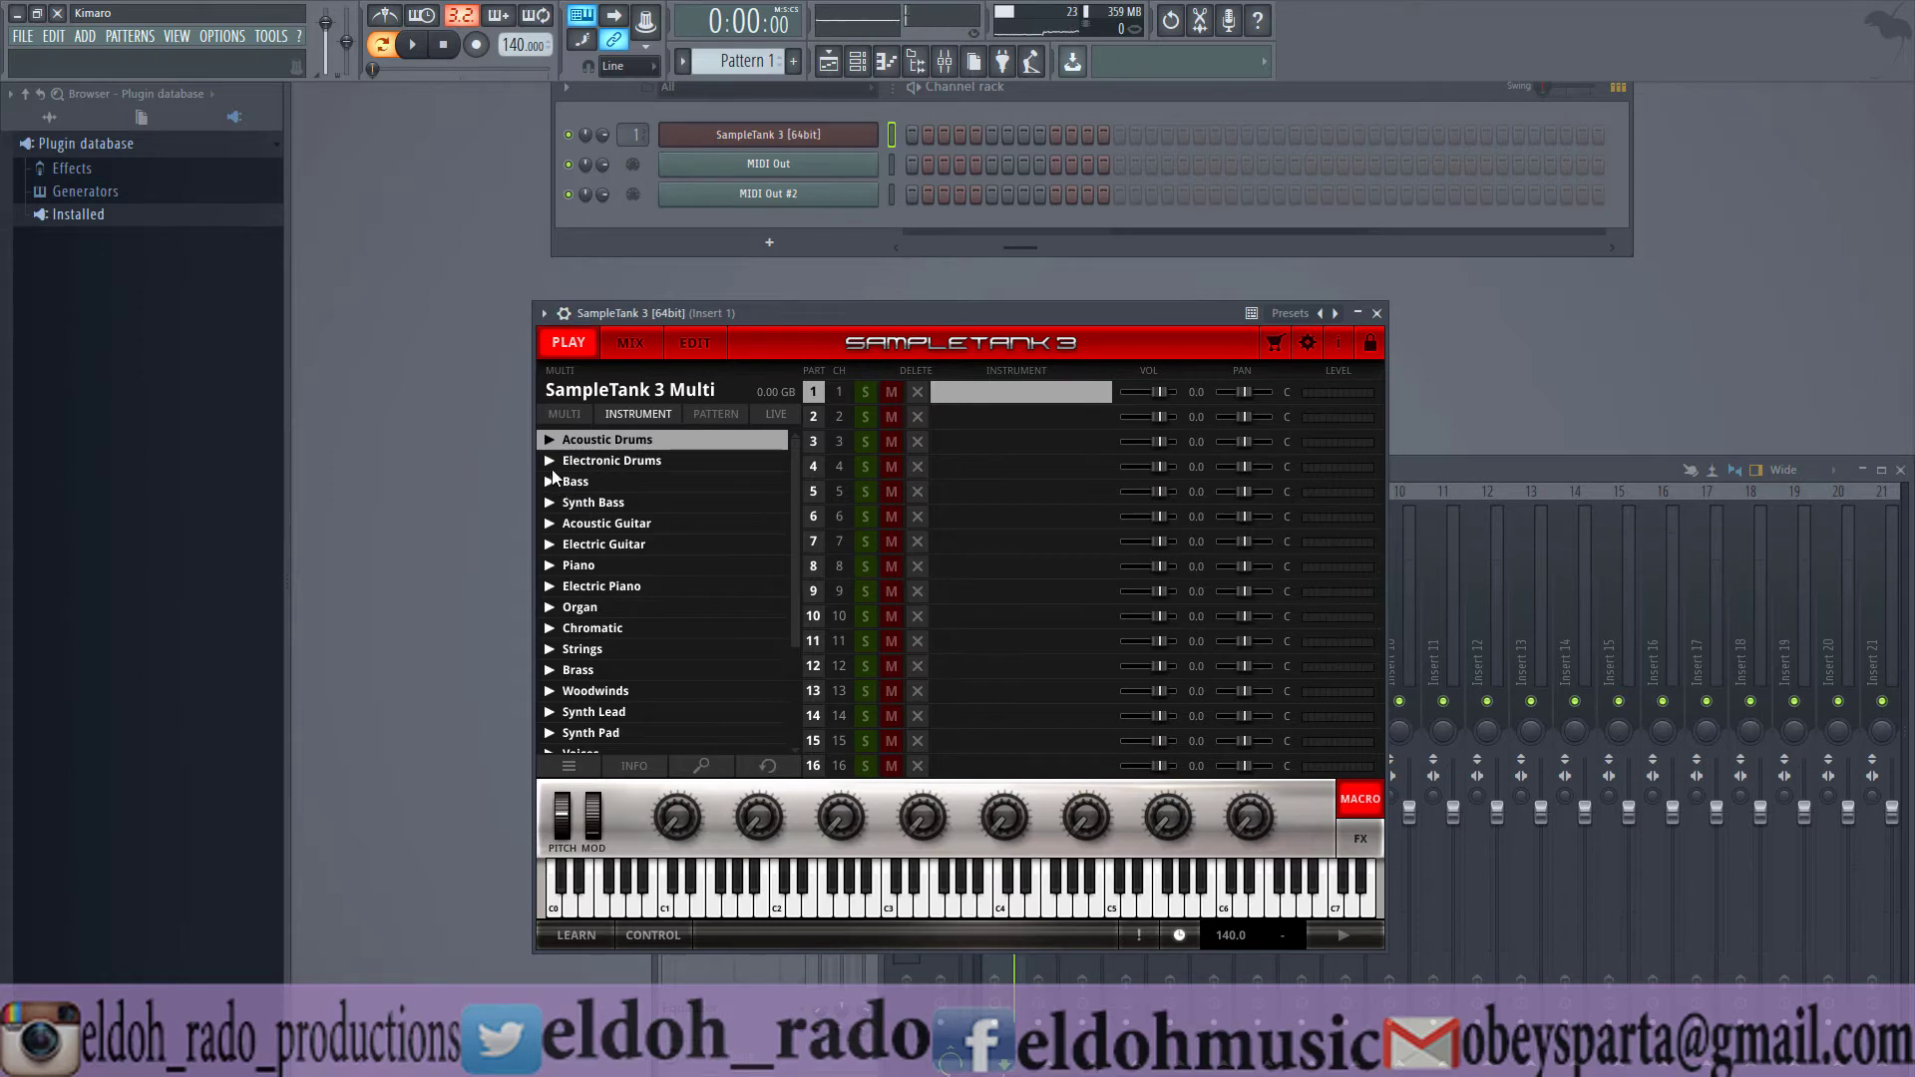
- Load Dance Claps C1-A3 from Electronic Drums > Claps into SampleTank part 1
{"action": "left_click", "coordinate": [549, 460]}
{"action": "left_click", "coordinate": [559, 544]}
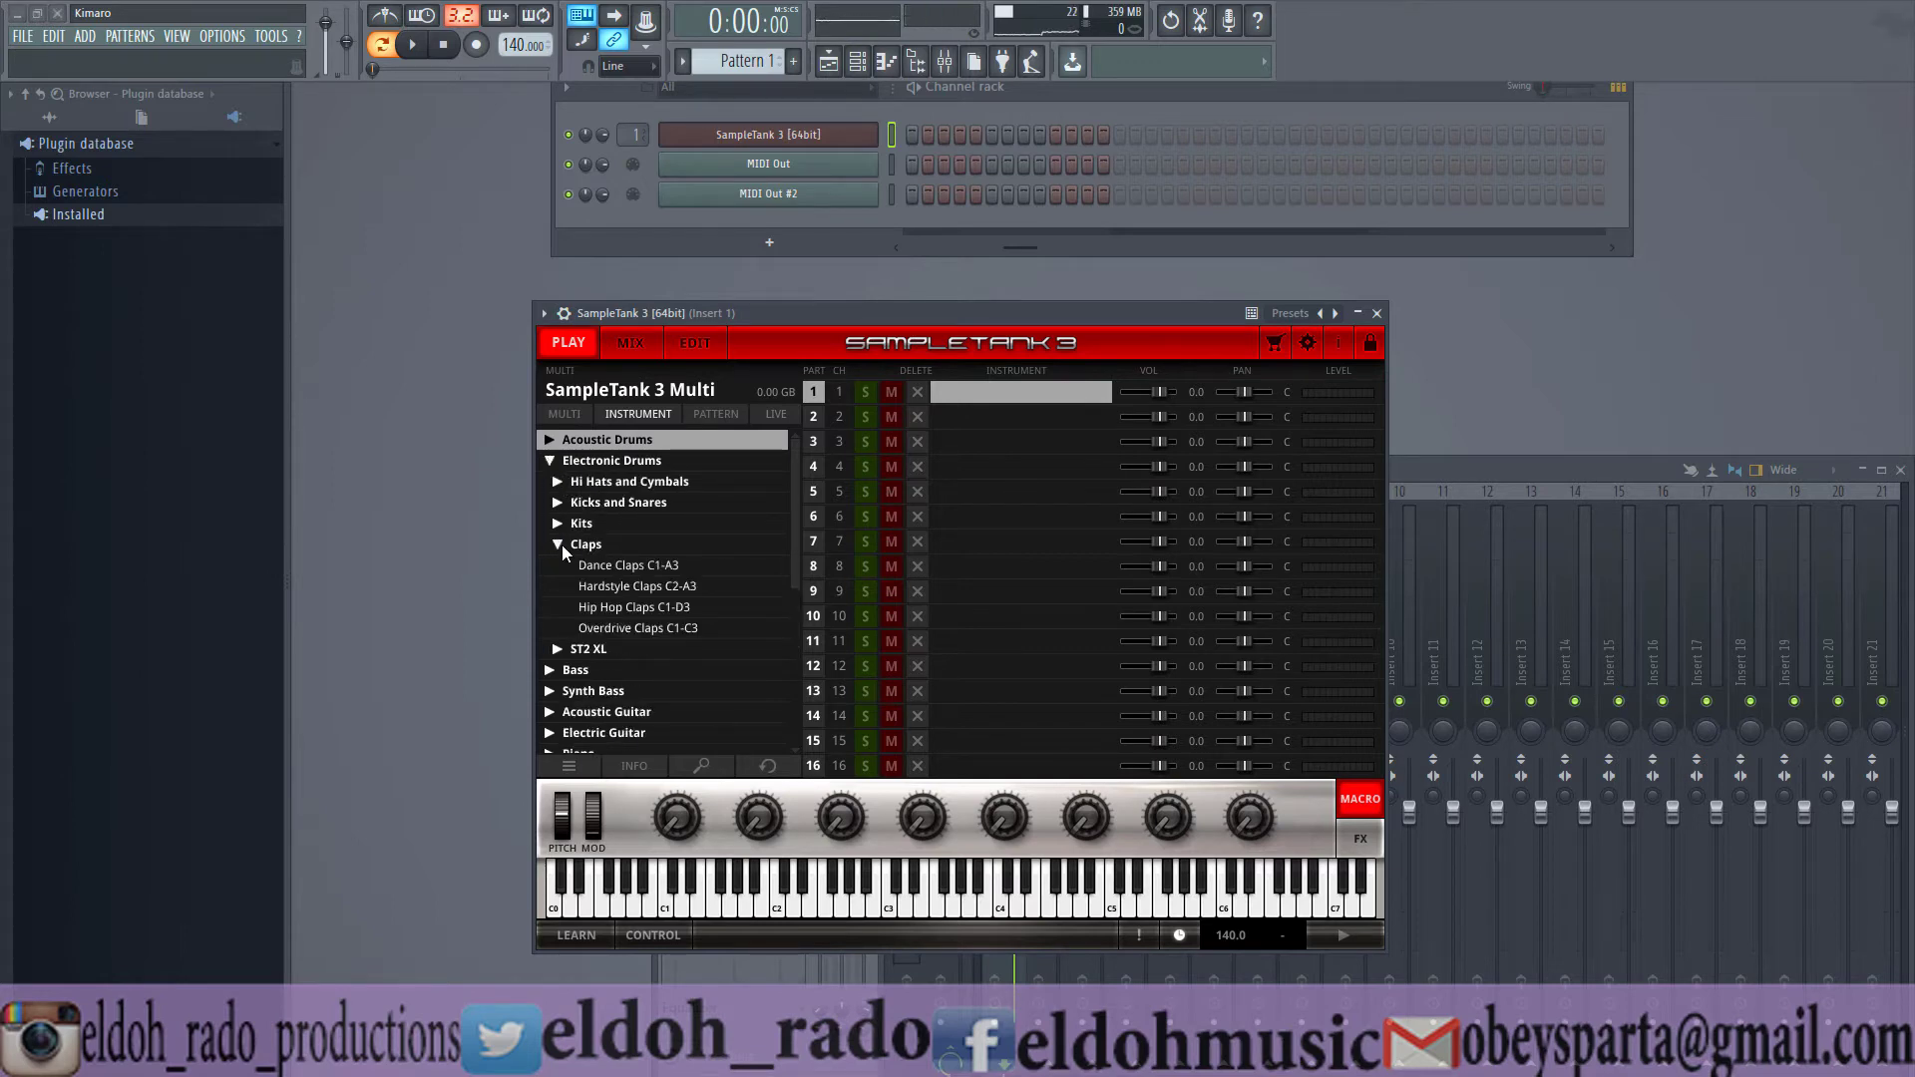
{"action": "left_click", "coordinate": [608, 564]}
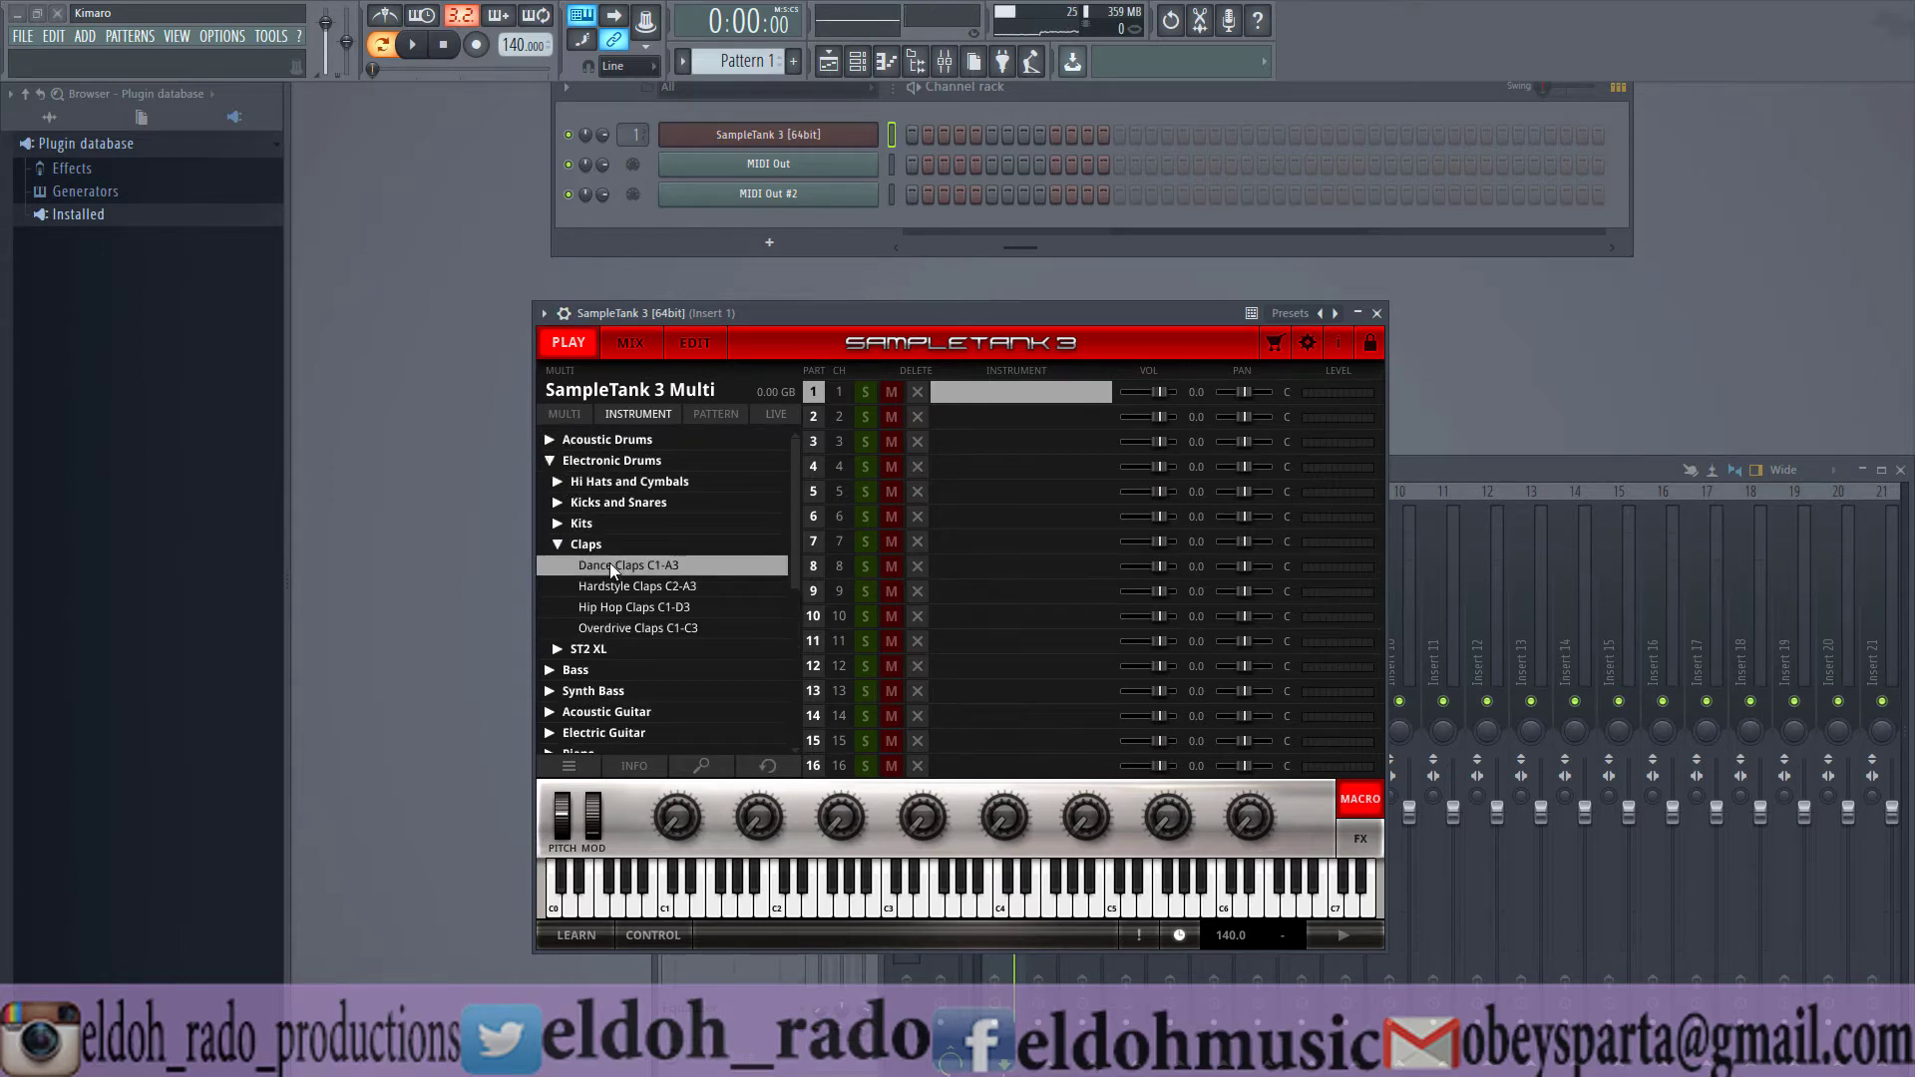
{"action": "double_click", "coordinate": [609, 564]}
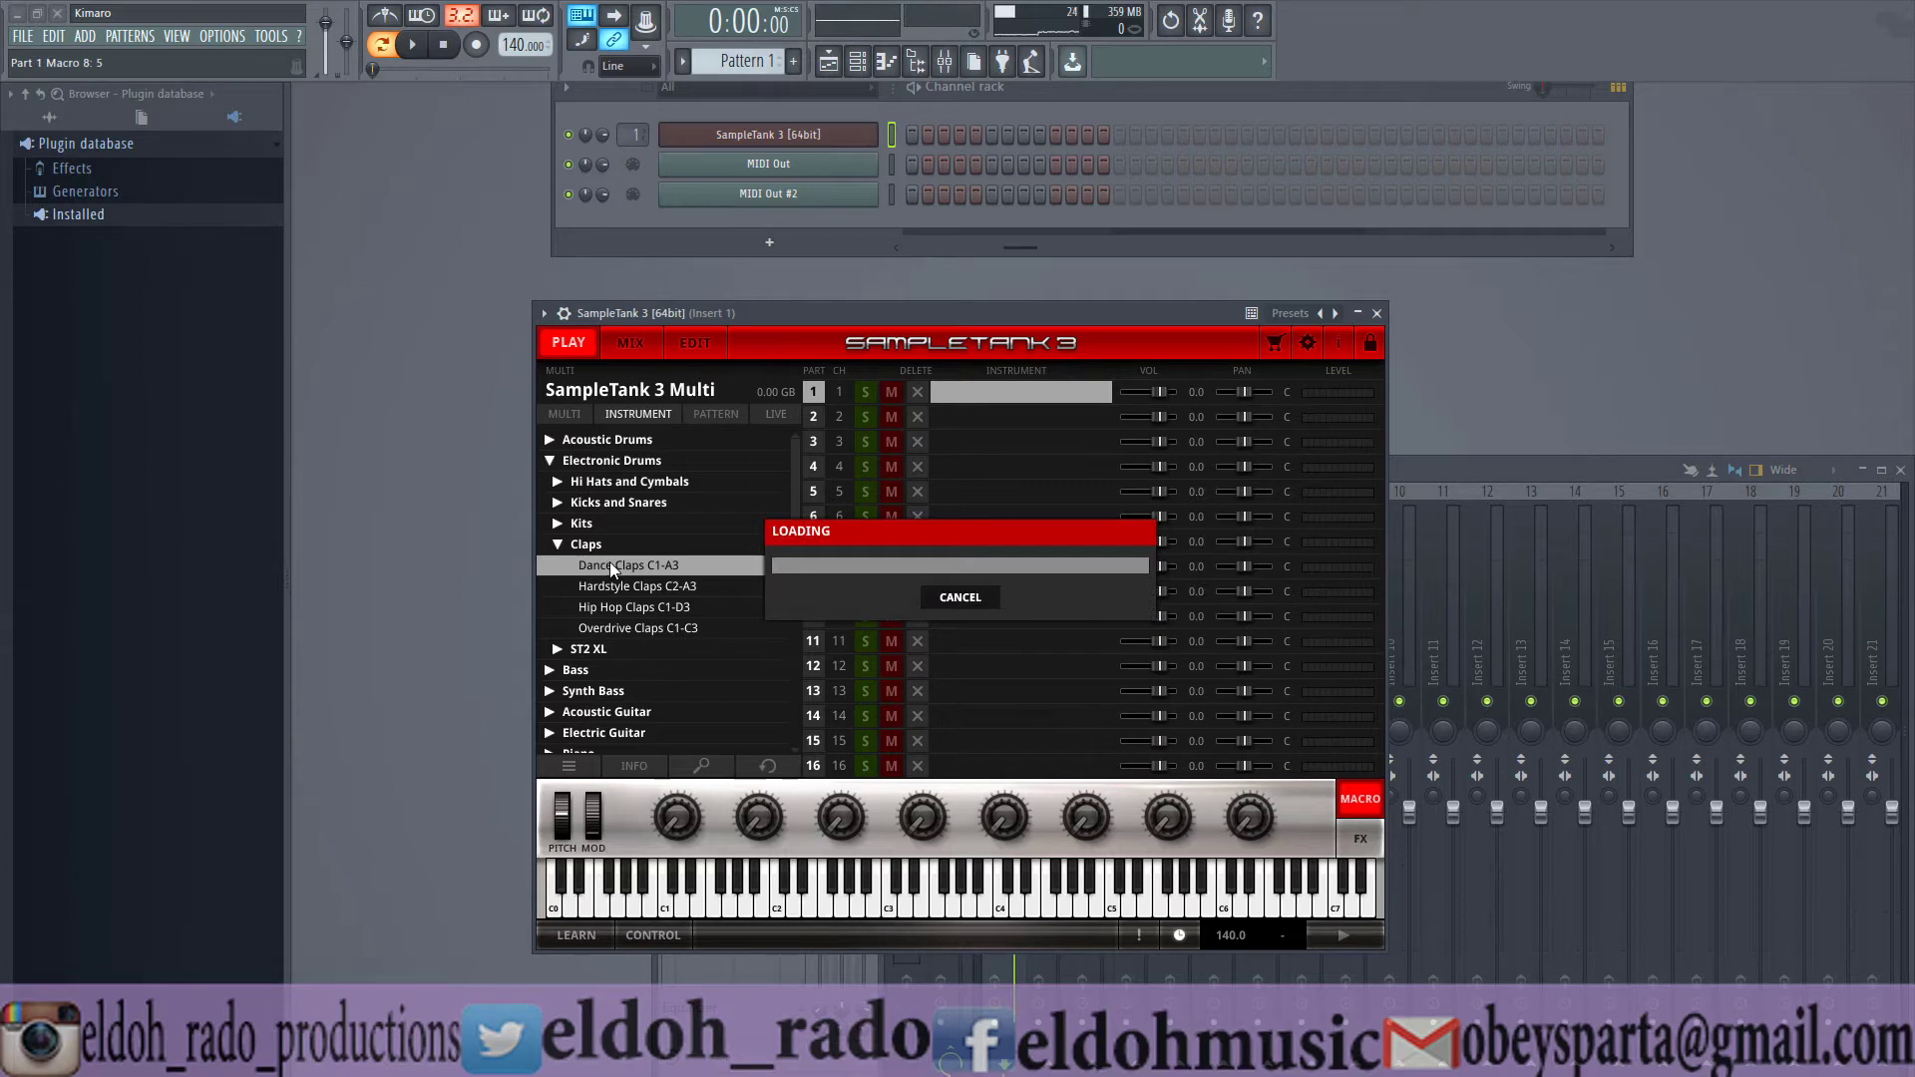
- Load Hip Hop Claps C1-D3 into part 2 and Overdrive Claps C1-C3 into part 3, then show the Mix page
{"action": "left_click", "coordinate": [974, 419]}
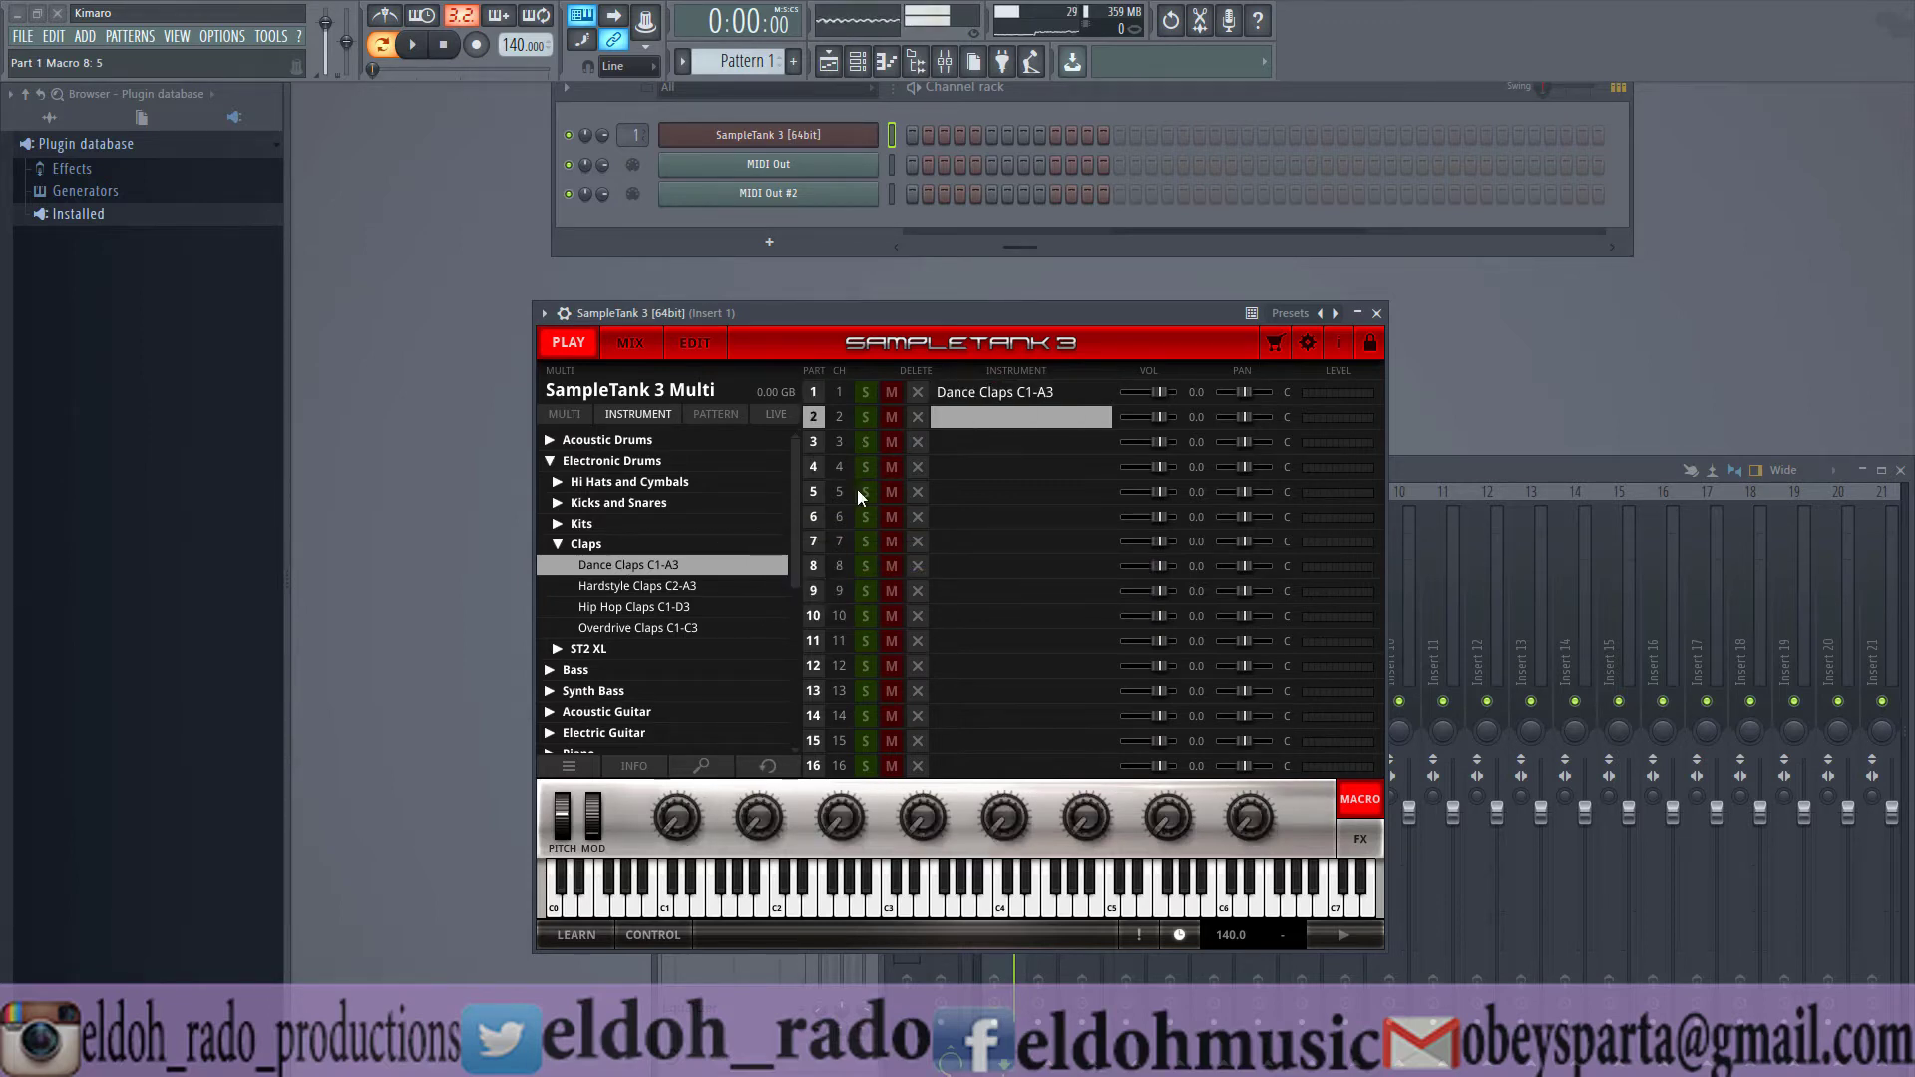
{"action": "left_click", "coordinate": [632, 607]}
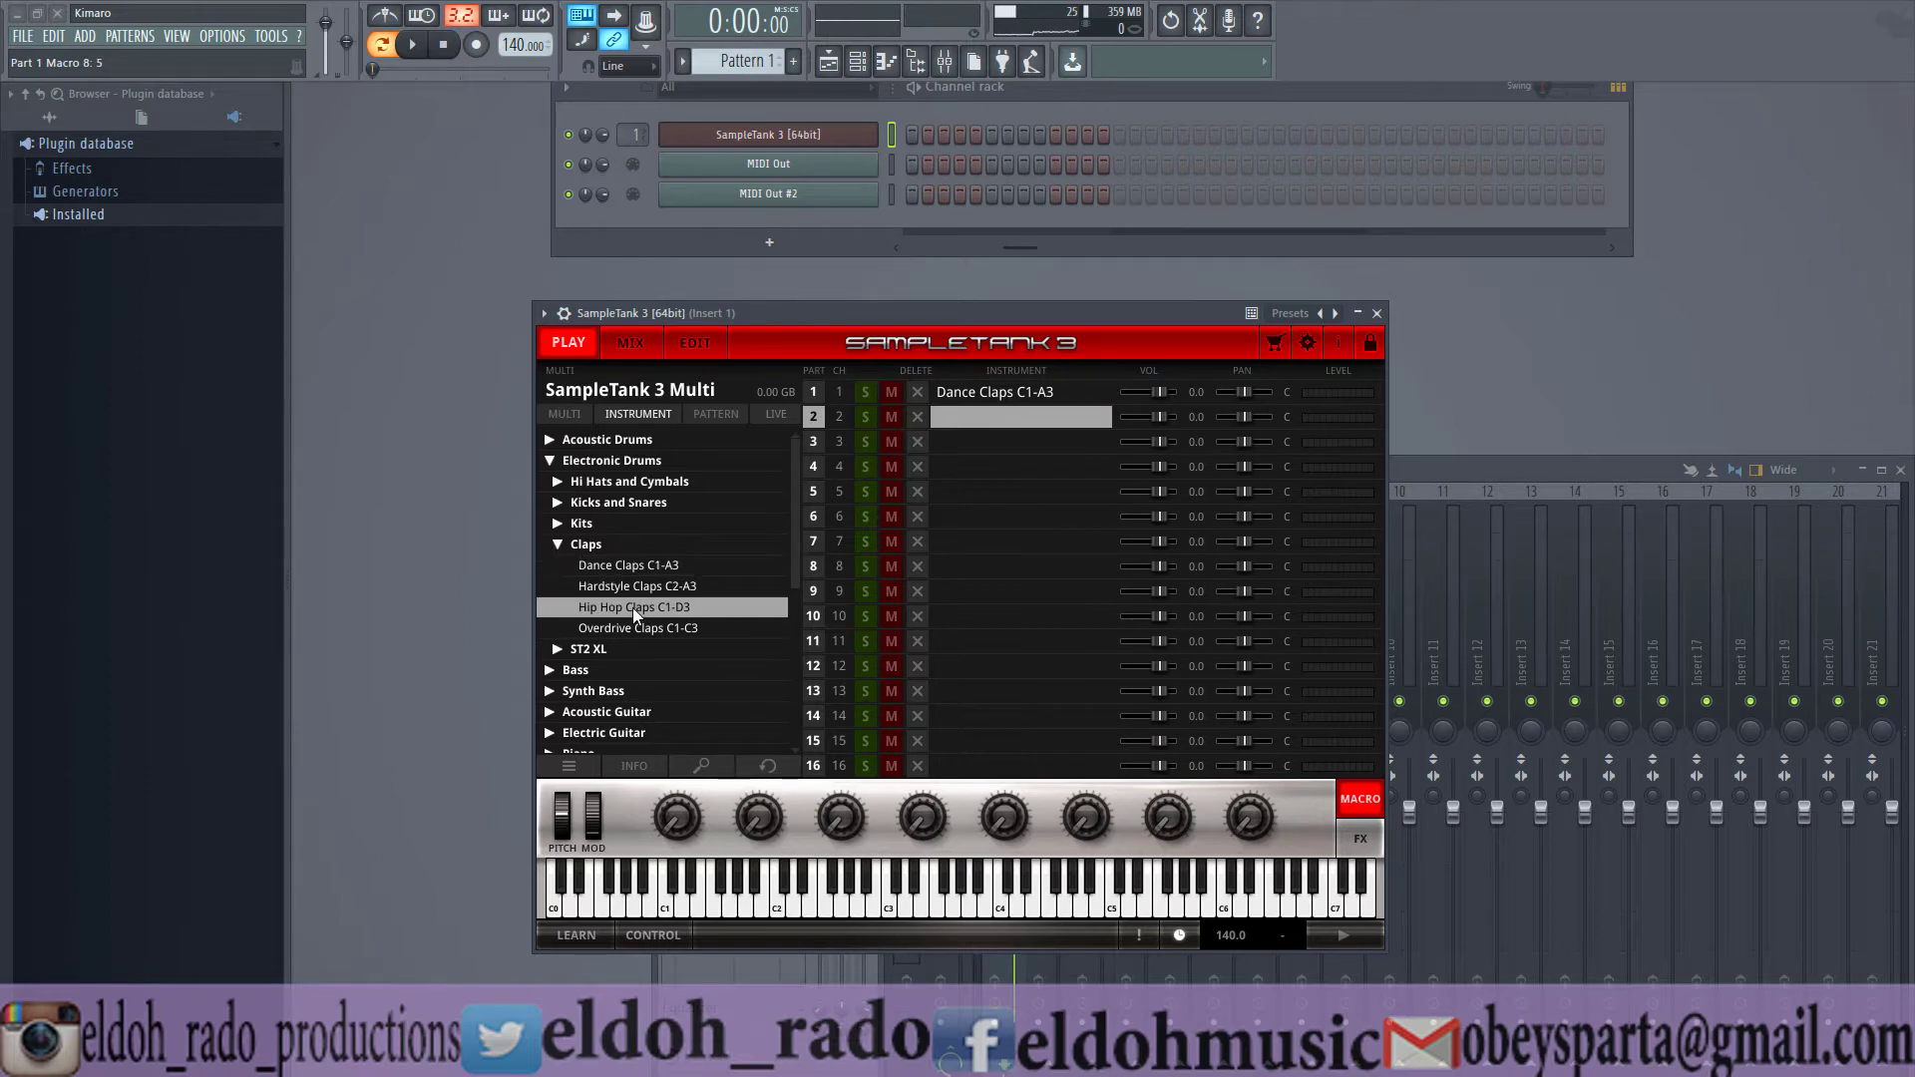
{"action": "double_click", "coordinate": [632, 607]}
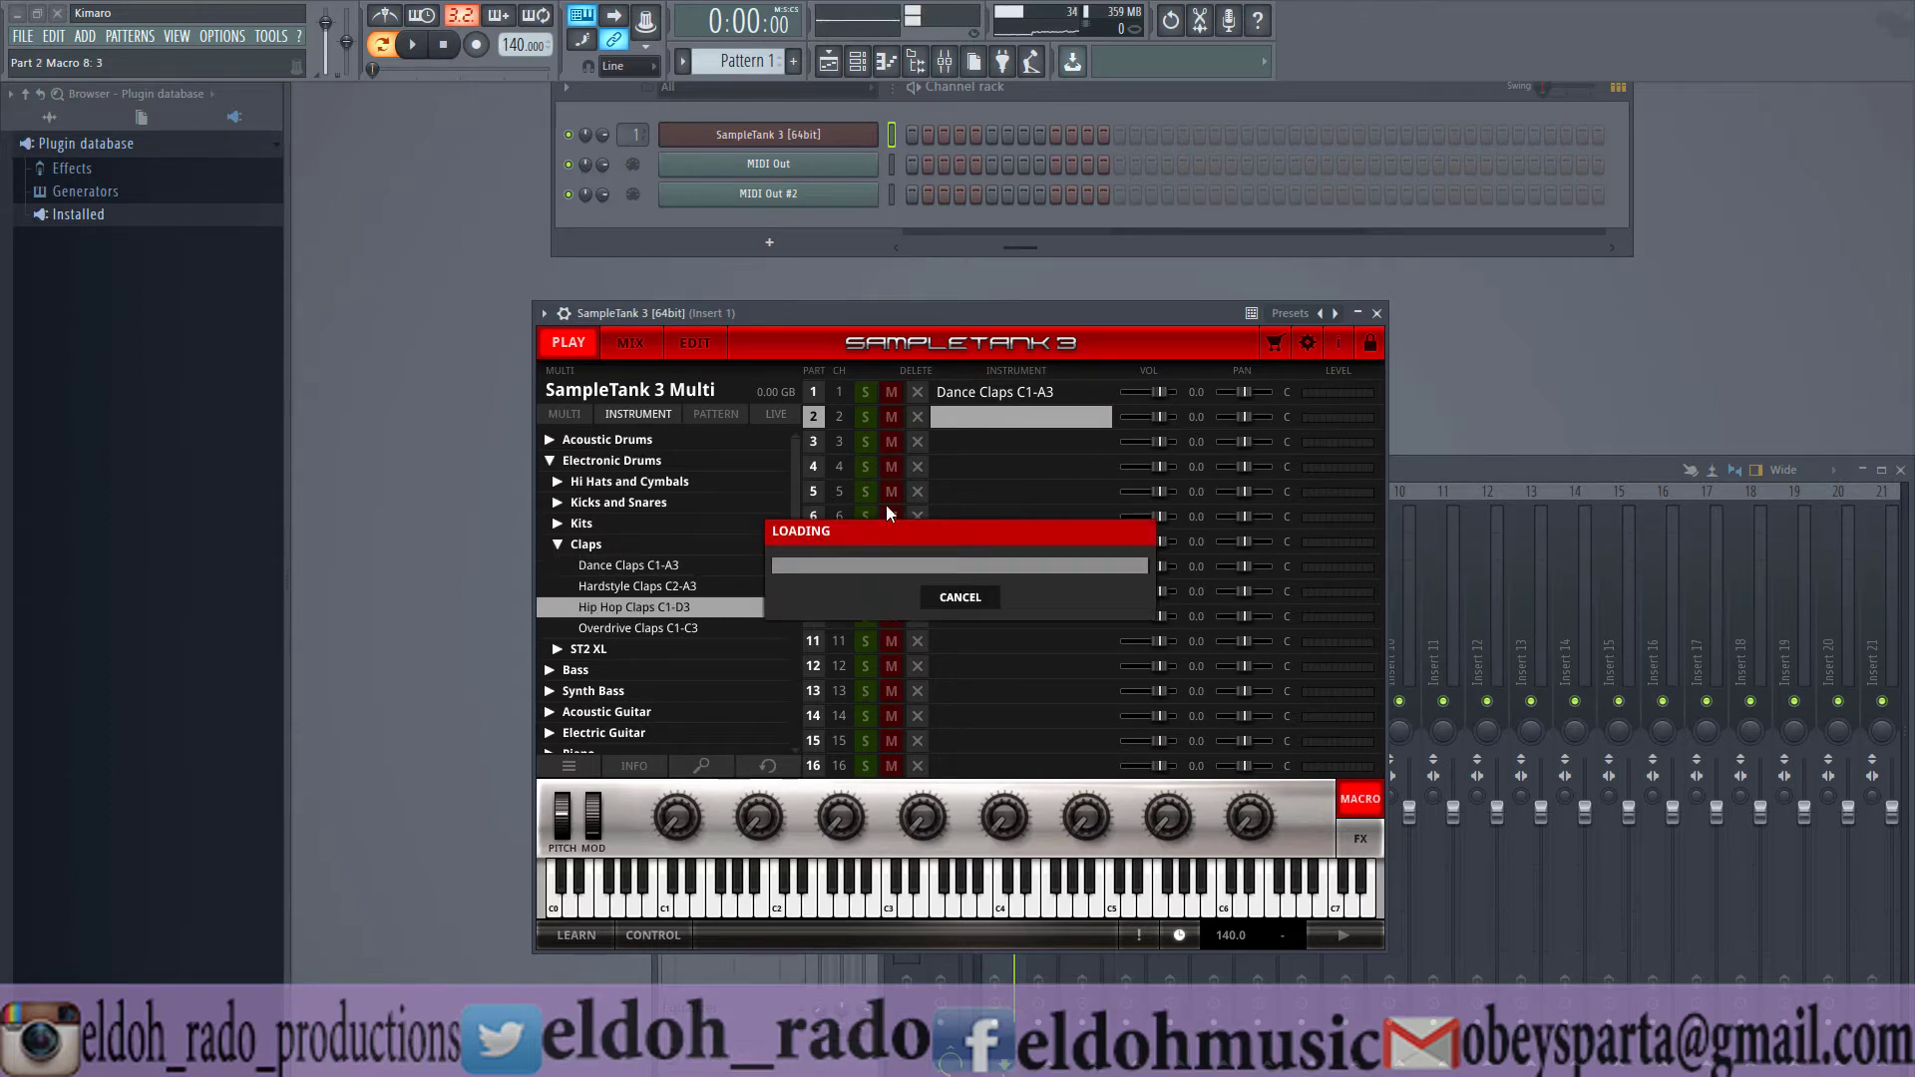
{"action": "left_click", "coordinate": [1011, 450]}
{"action": "left_click", "coordinate": [649, 630]}
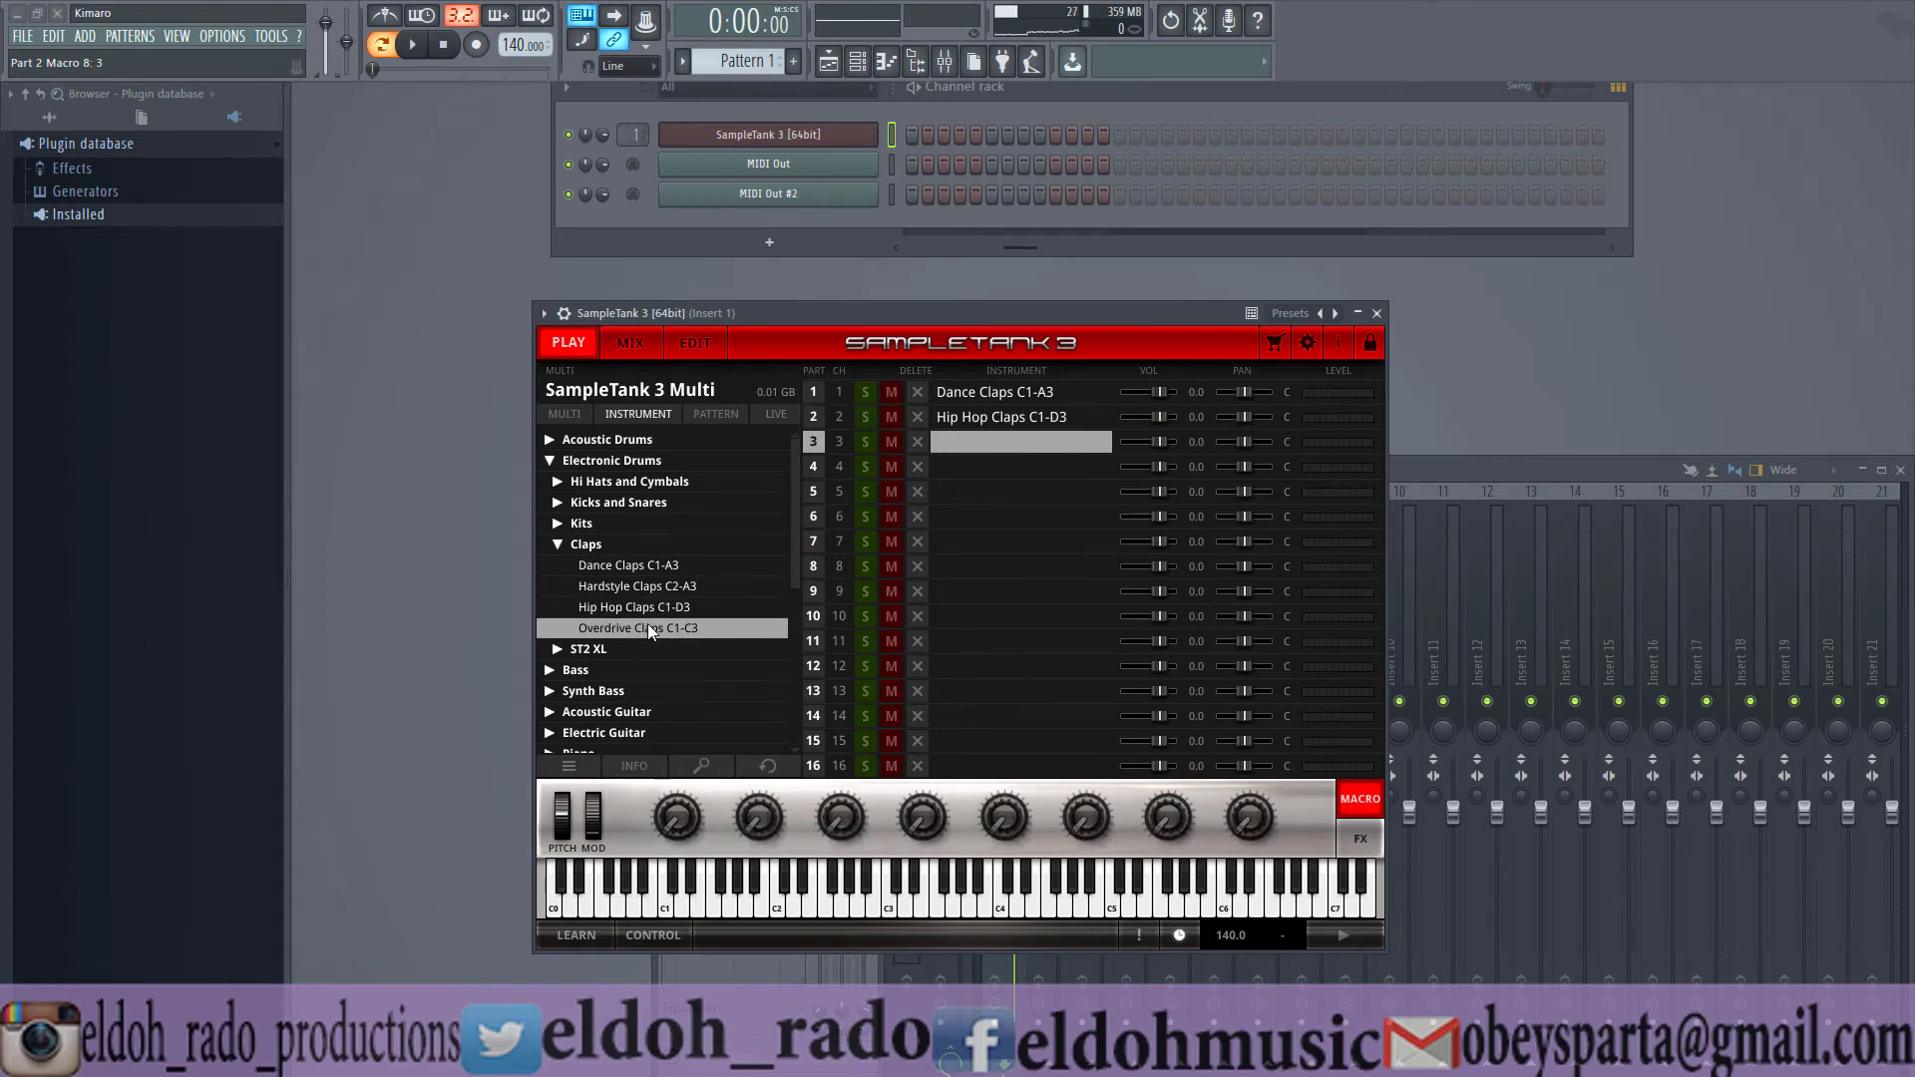
{"action": "double_click", "coordinate": [649, 624]}
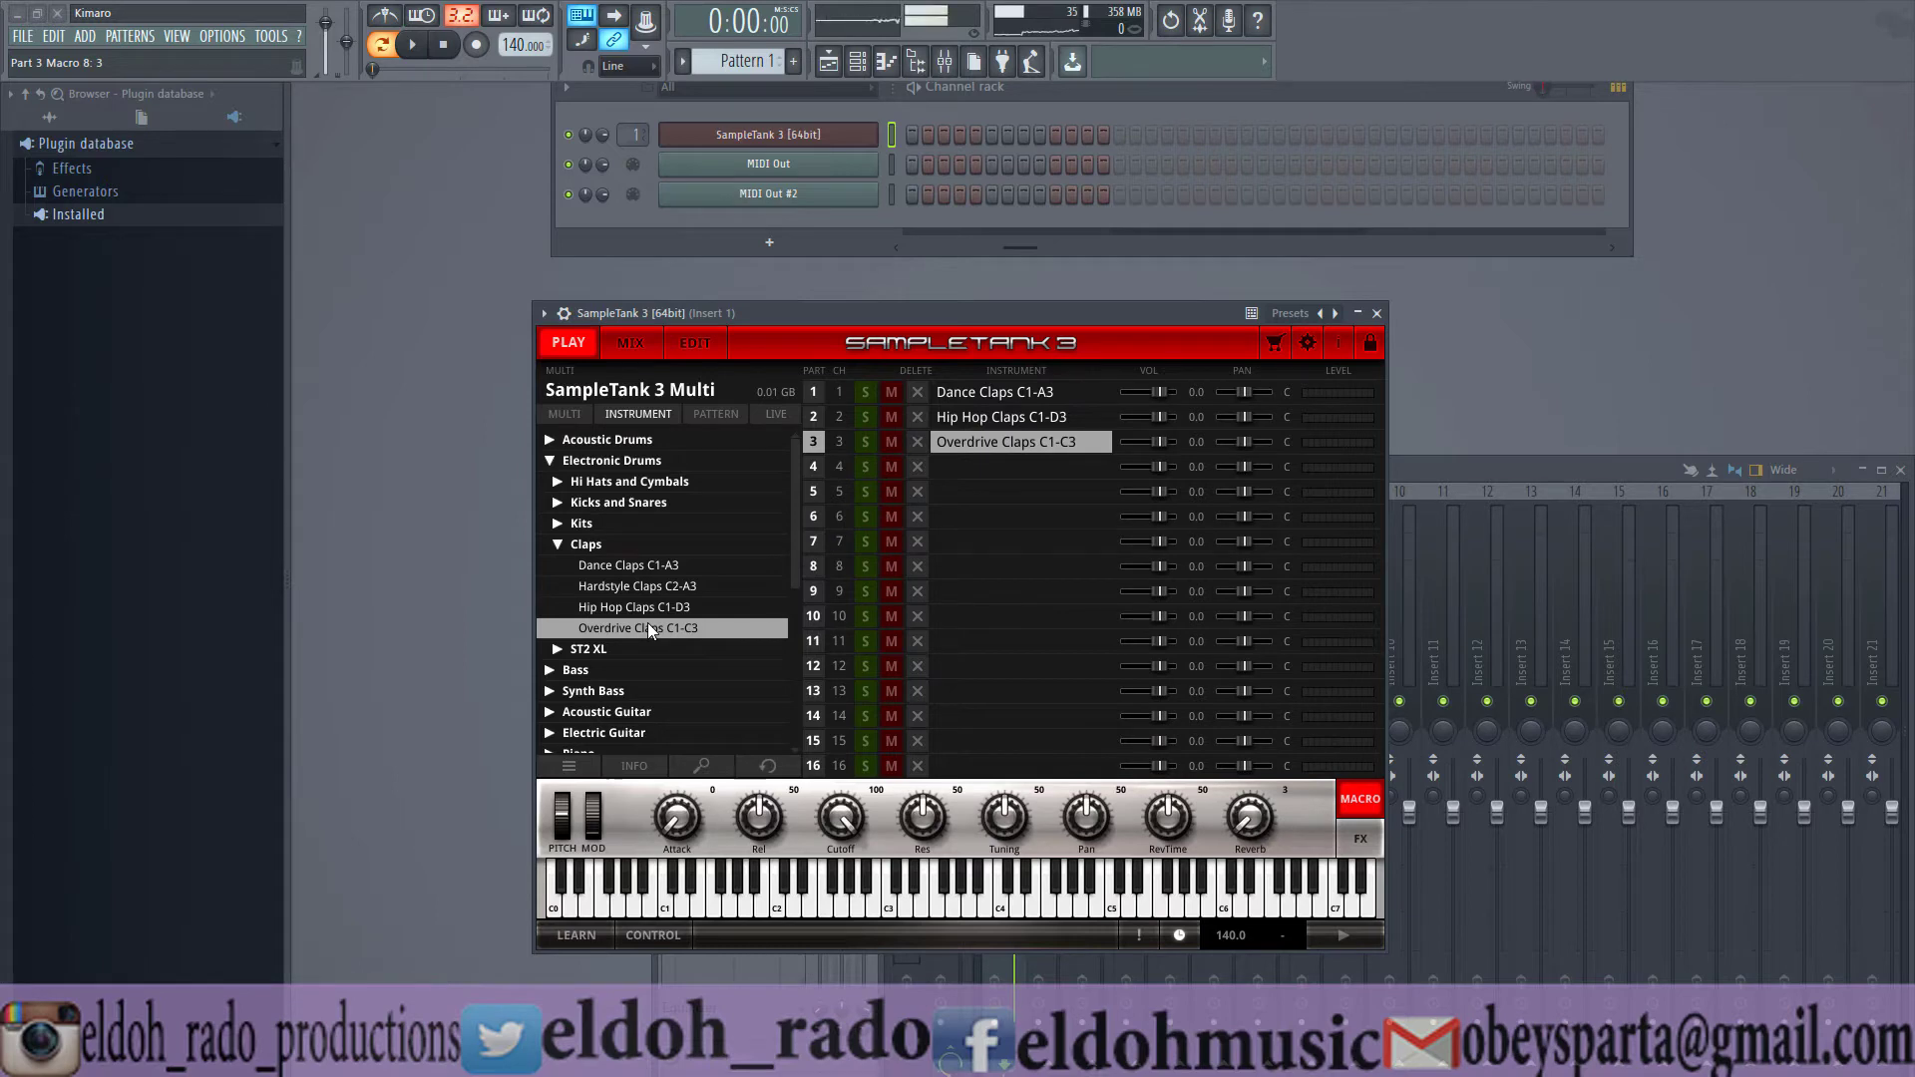
{"action": "left_click", "coordinate": [624, 345]}
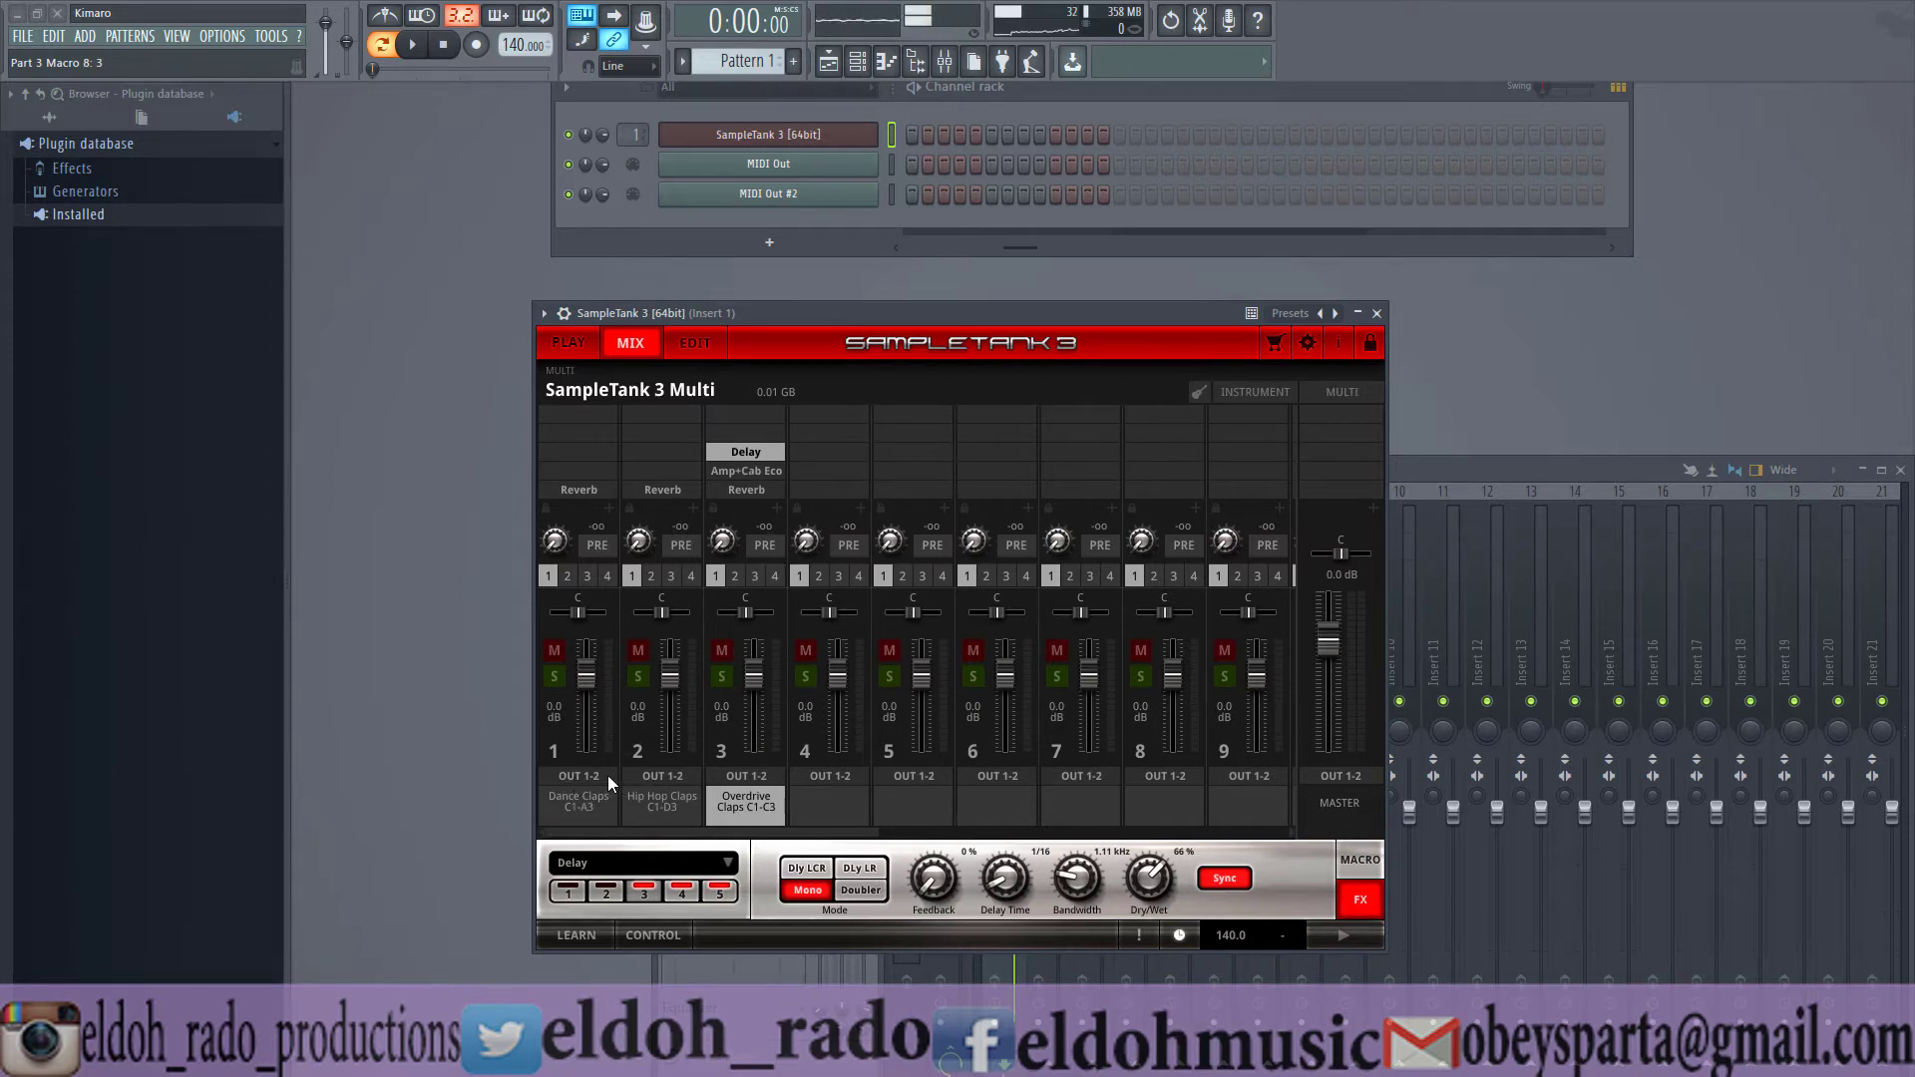
- Route SampleTank parts 2, 3 and 4 to OUT 3-4, OUT 5-6 and OUT 7-8
{"action": "left_click", "coordinate": [668, 775]}
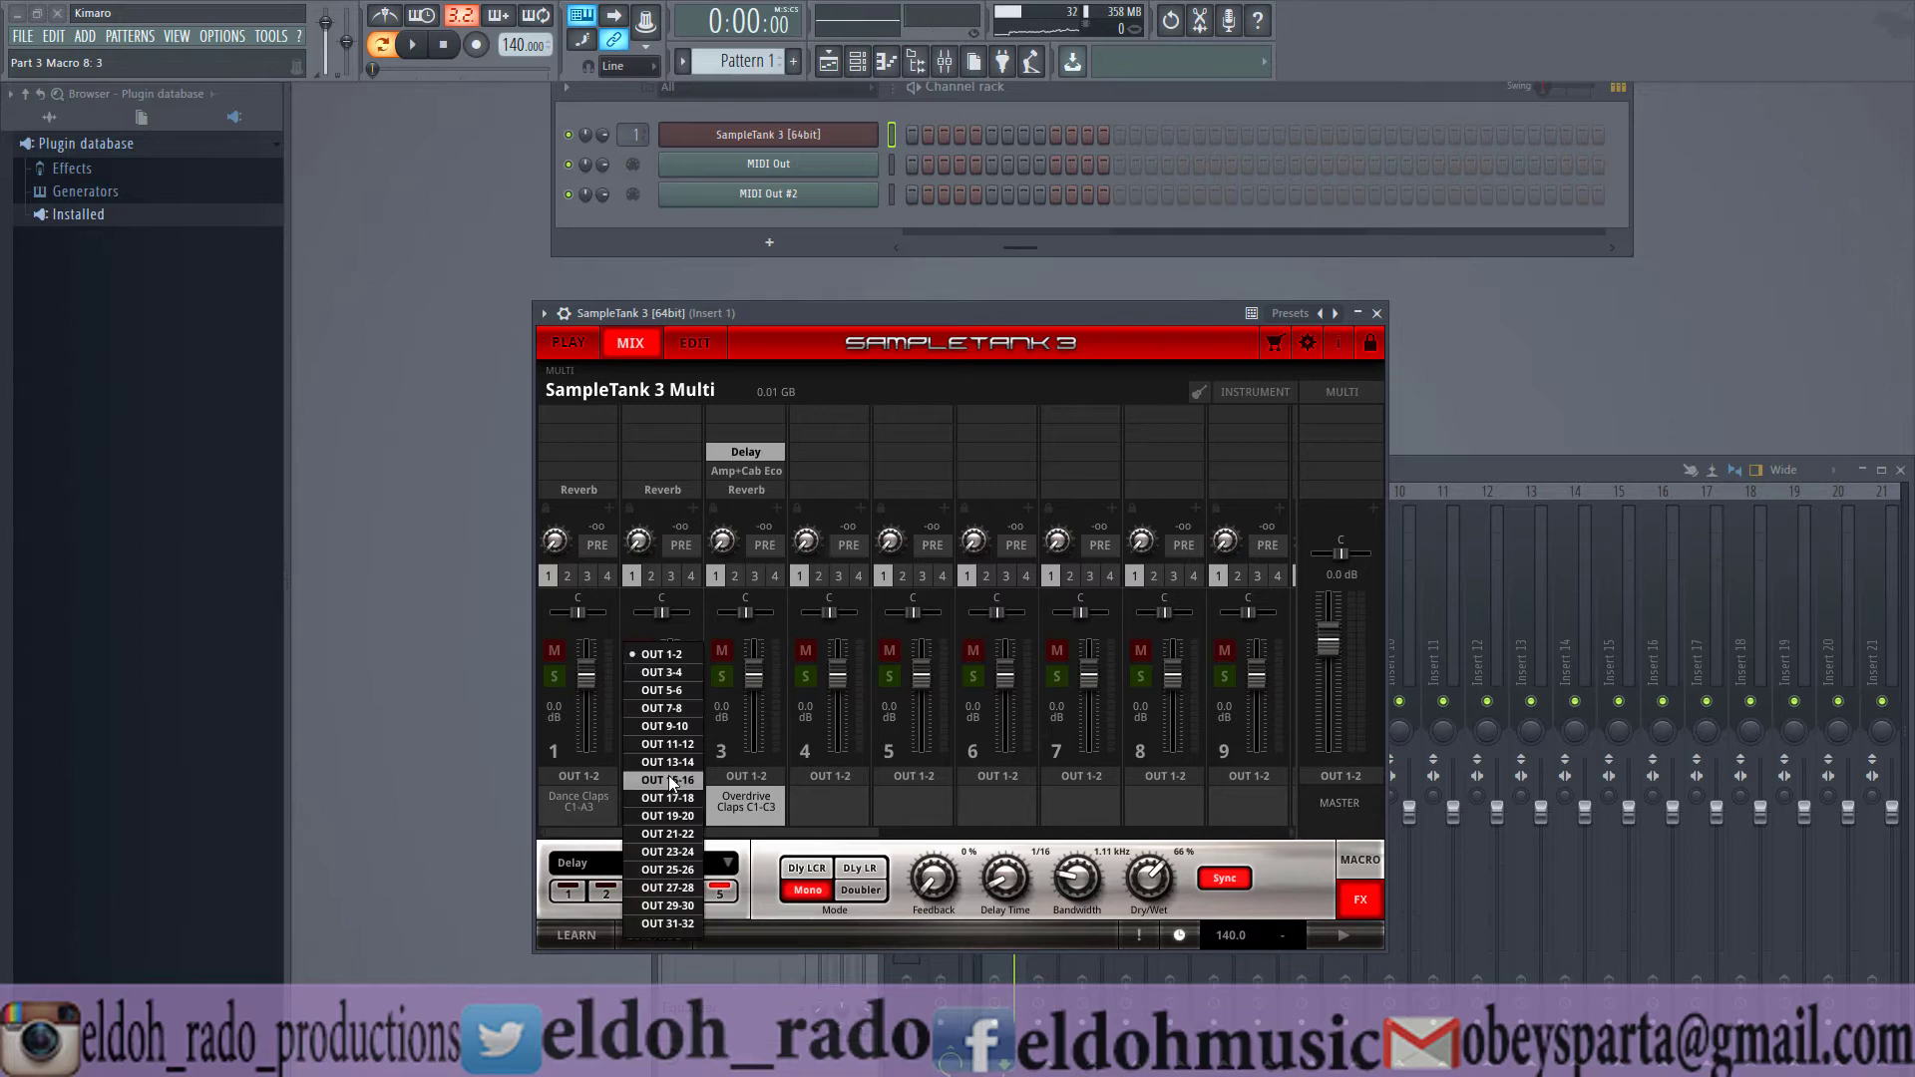
{"action": "left_click", "coordinate": [690, 672]}
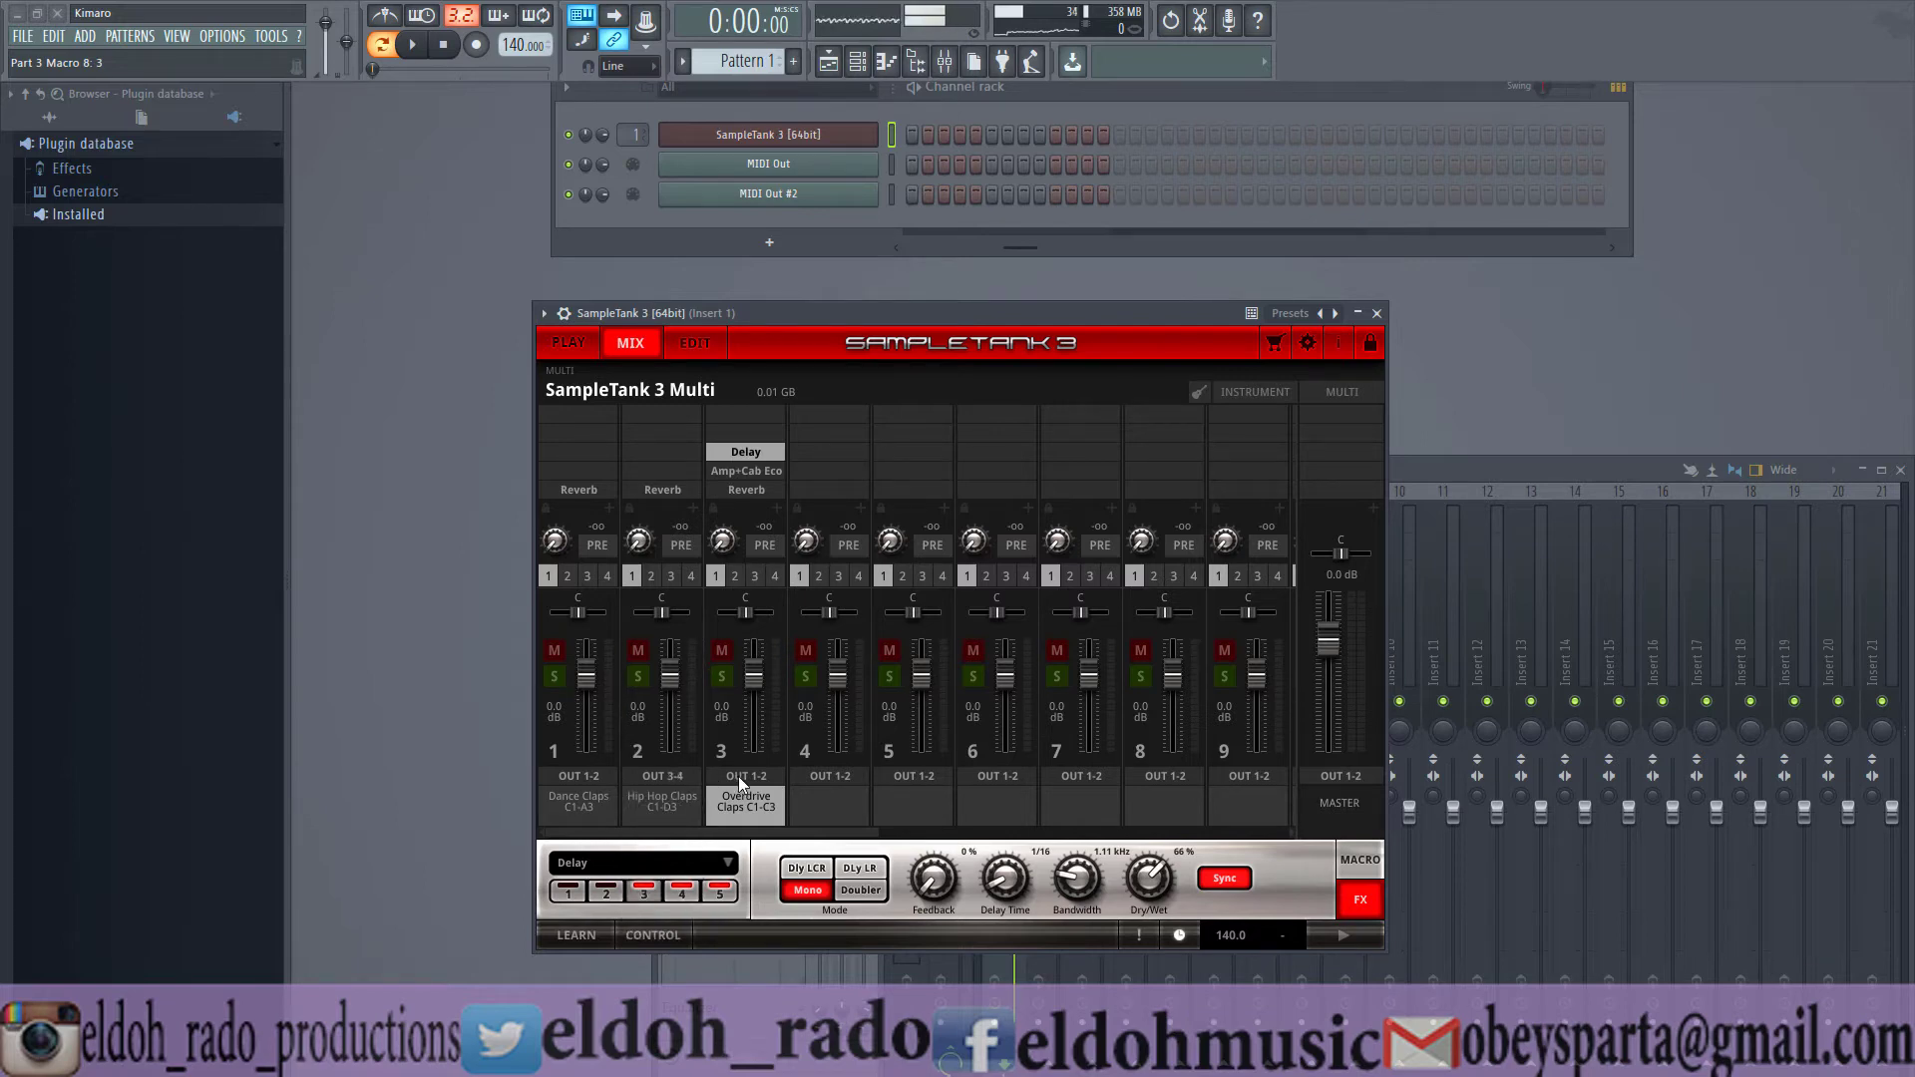
{"action": "left_click", "coordinate": [738, 776]}
{"action": "left_click", "coordinate": [758, 688]}
{"action": "left_click", "coordinate": [816, 772]}
{"action": "left_click", "coordinate": [846, 696]}
{"action": "left_click", "coordinate": [865, 778]}
{"action": "left_click", "coordinate": [852, 712]}
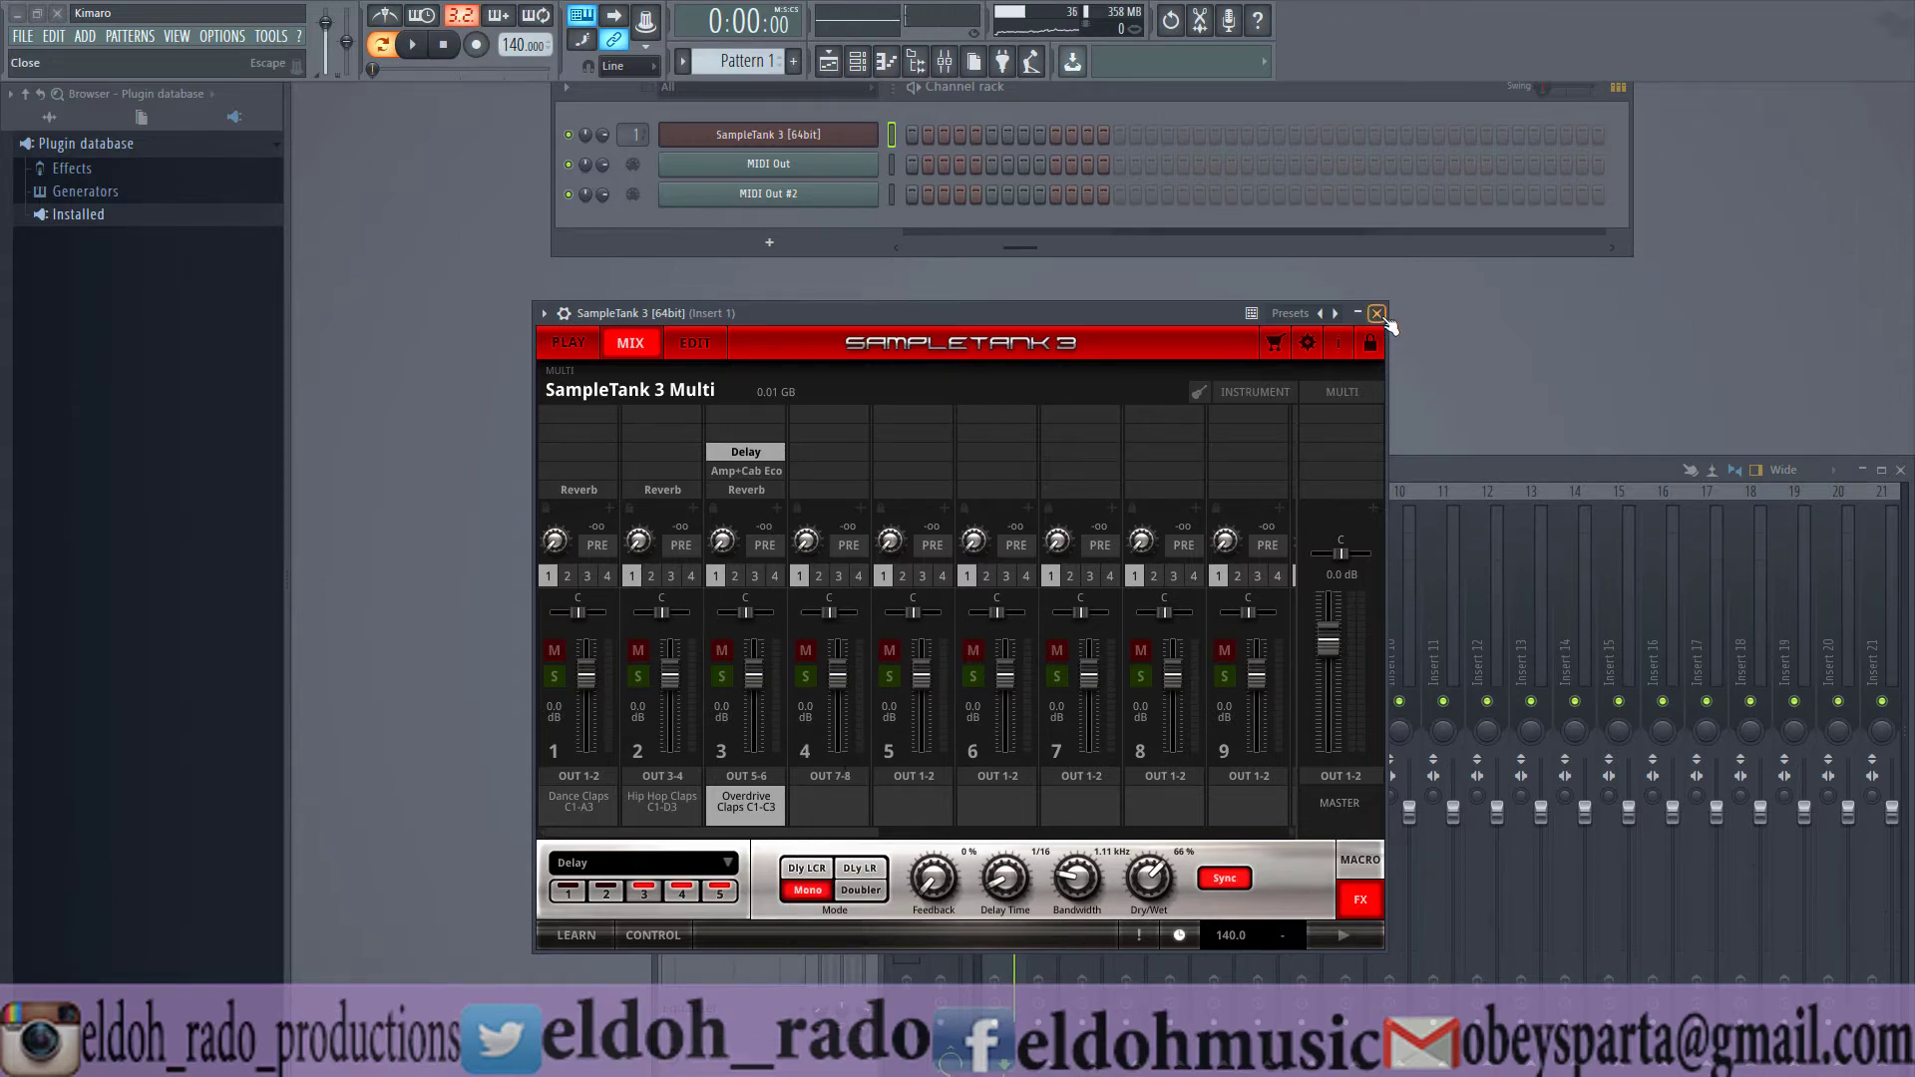
- Move SampleTank aside and inspect the effects on the Dance, Hip Hop and Overdrive clap parts
{"action": "left_click_drag", "start_coordinate": [768, 309], "coordinate": [1307, 297]}
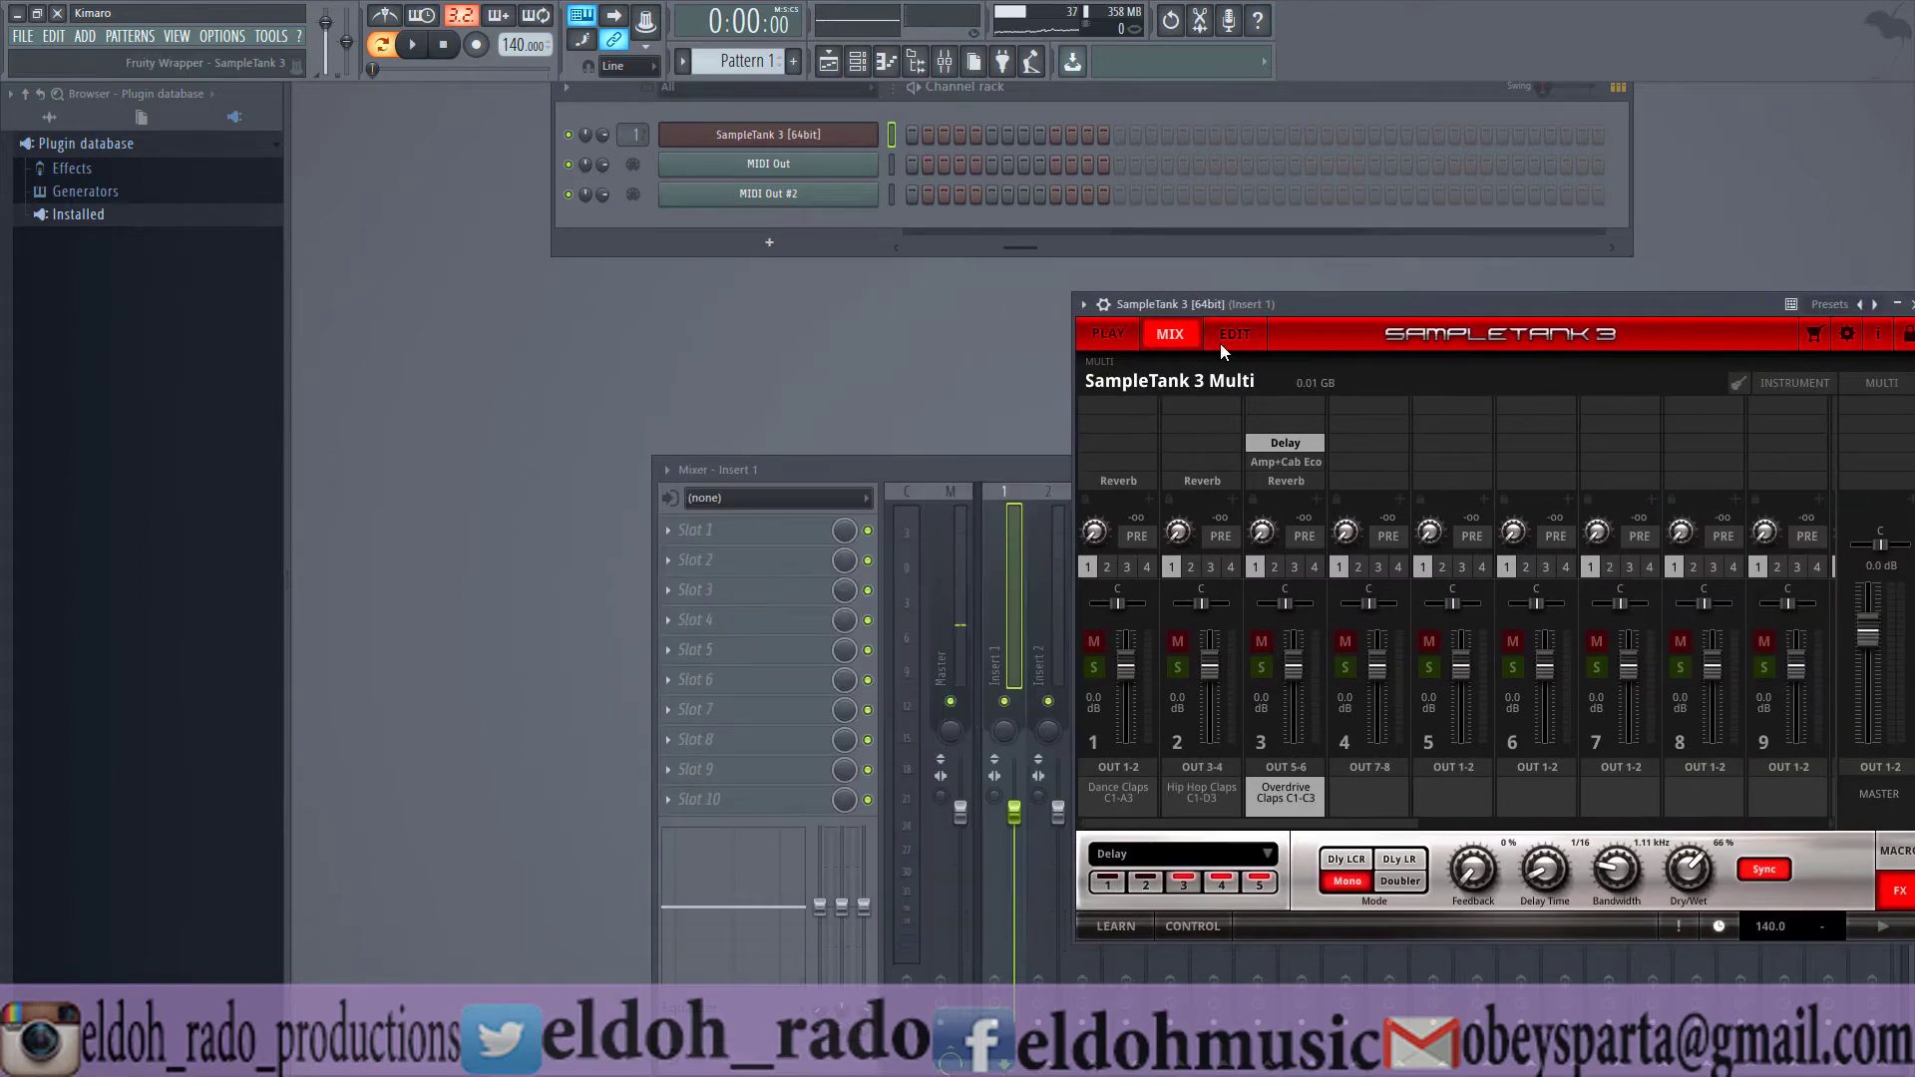
{"action": "left_click", "coordinate": [1108, 782]}
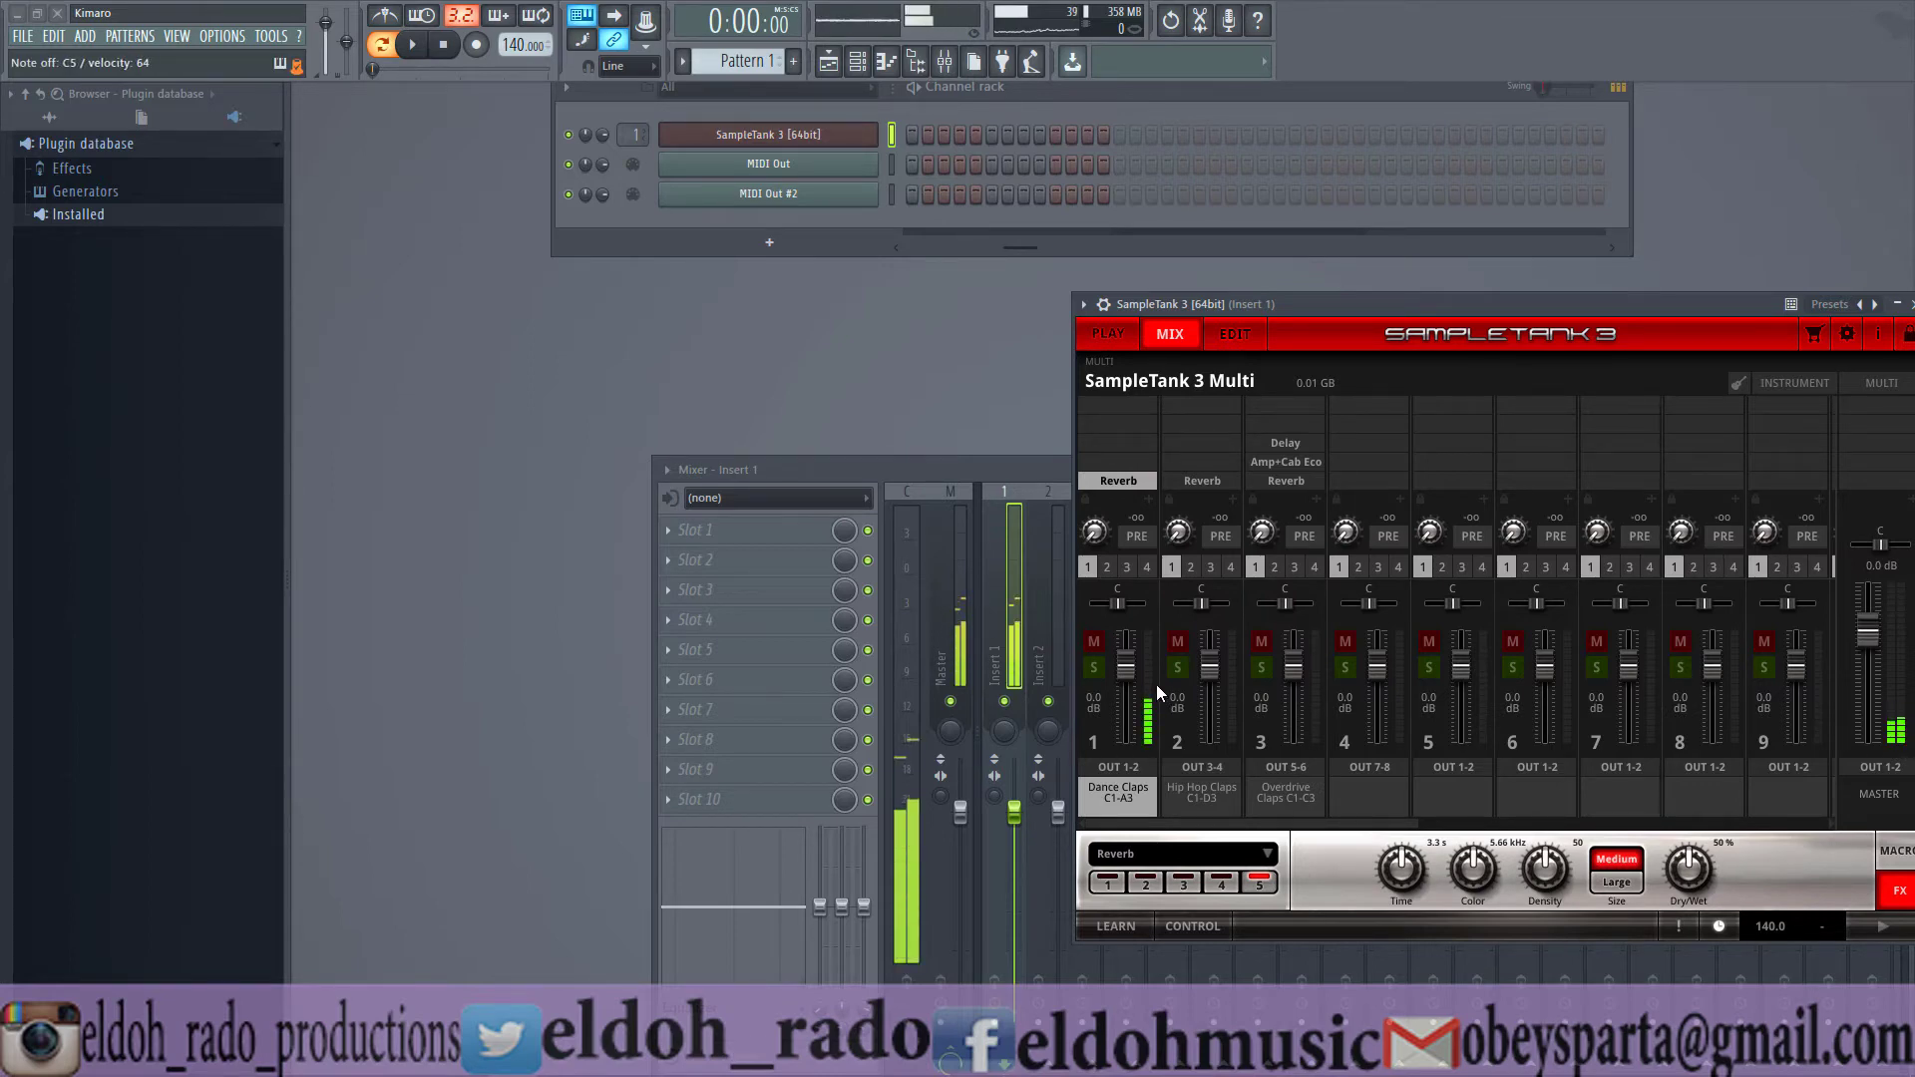
{"action": "left_click", "coordinate": [1176, 785]}
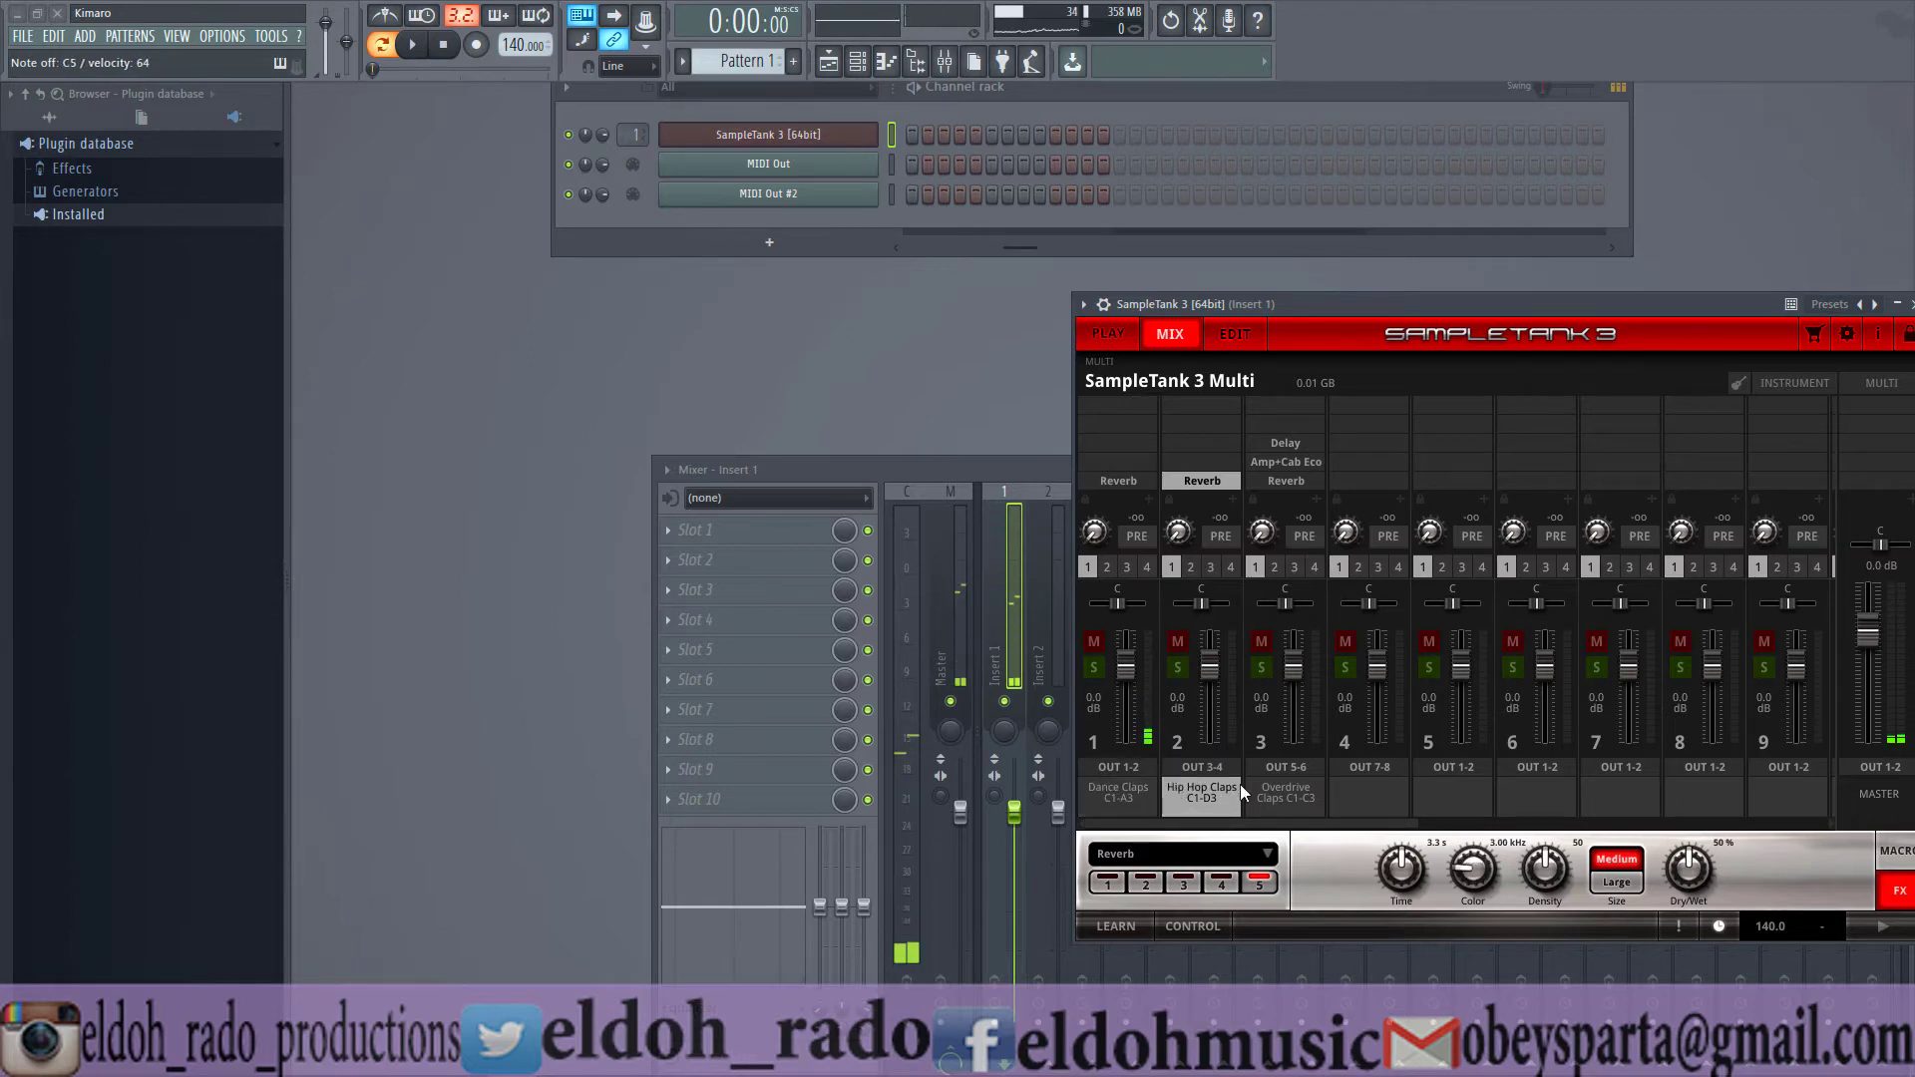
{"action": "left_click", "coordinate": [1266, 782]}
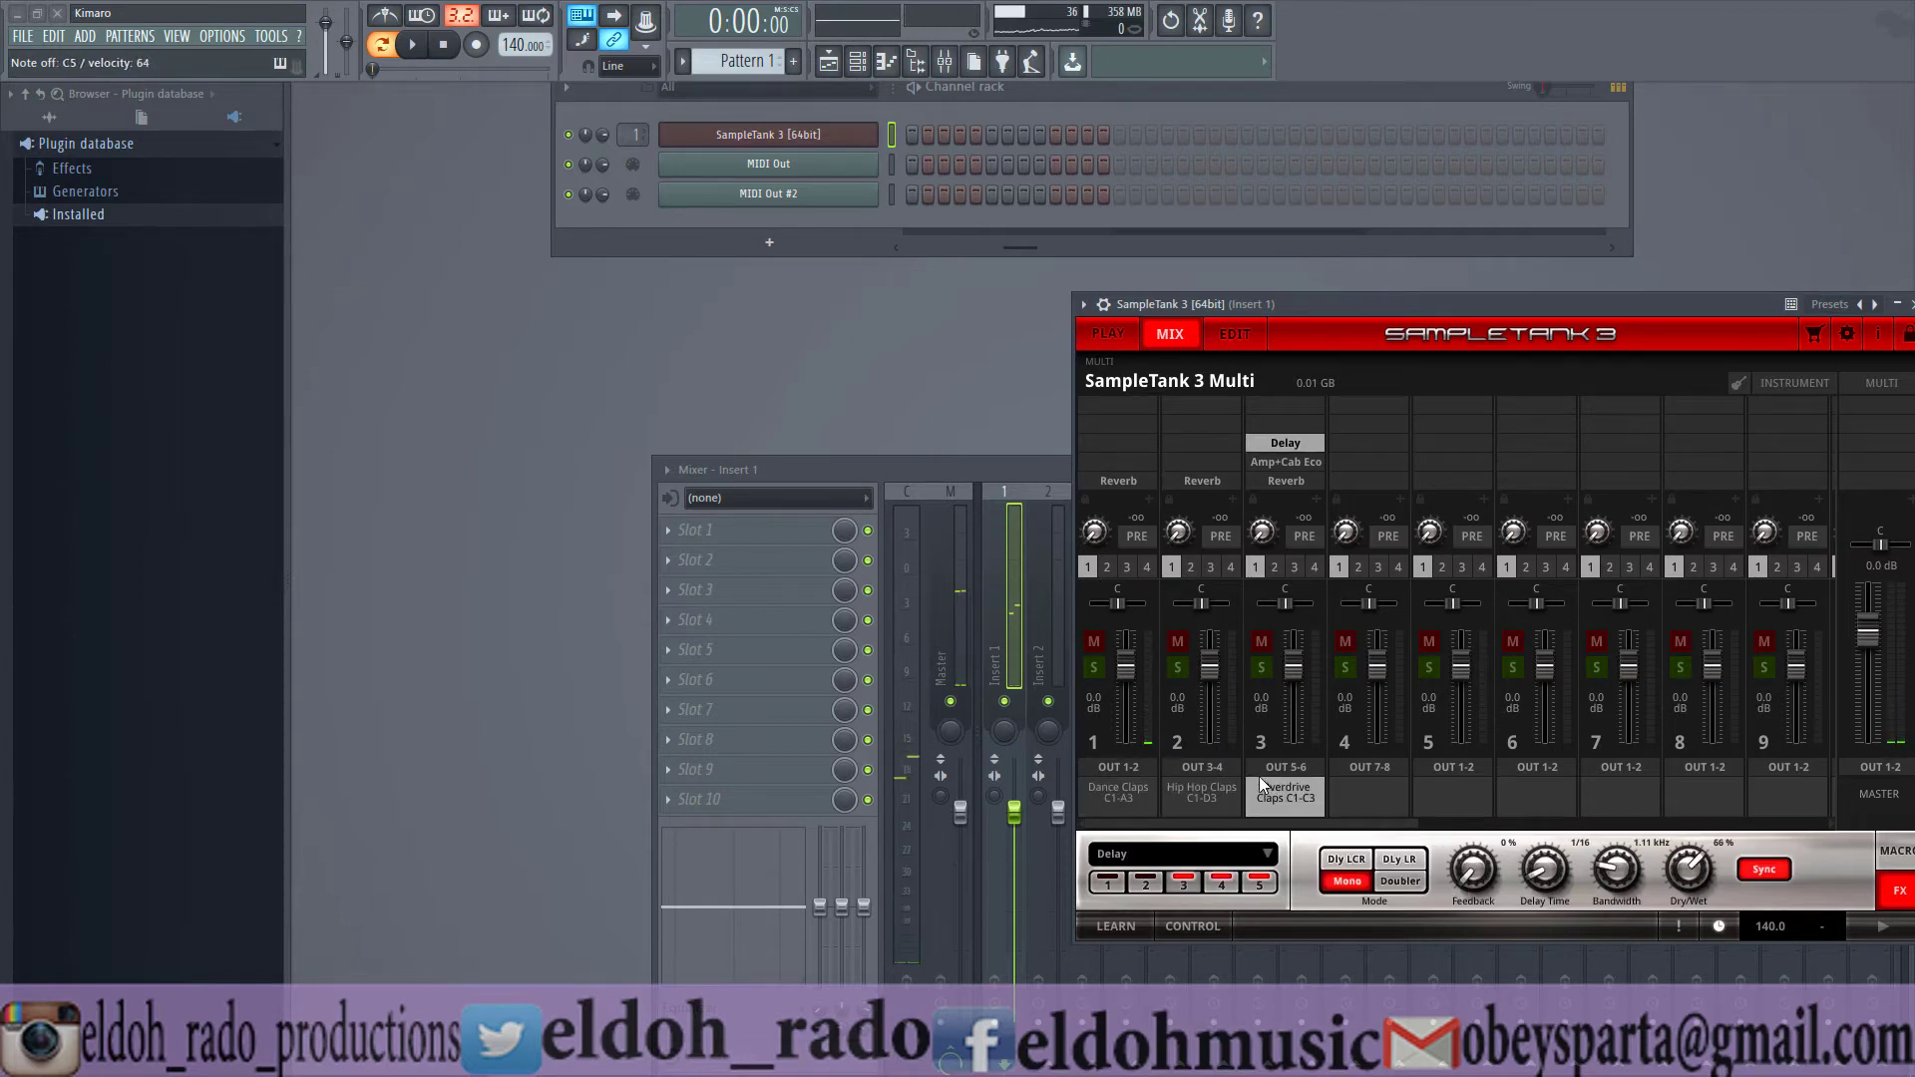
{"action": "left_click", "coordinate": [1152, 733]}
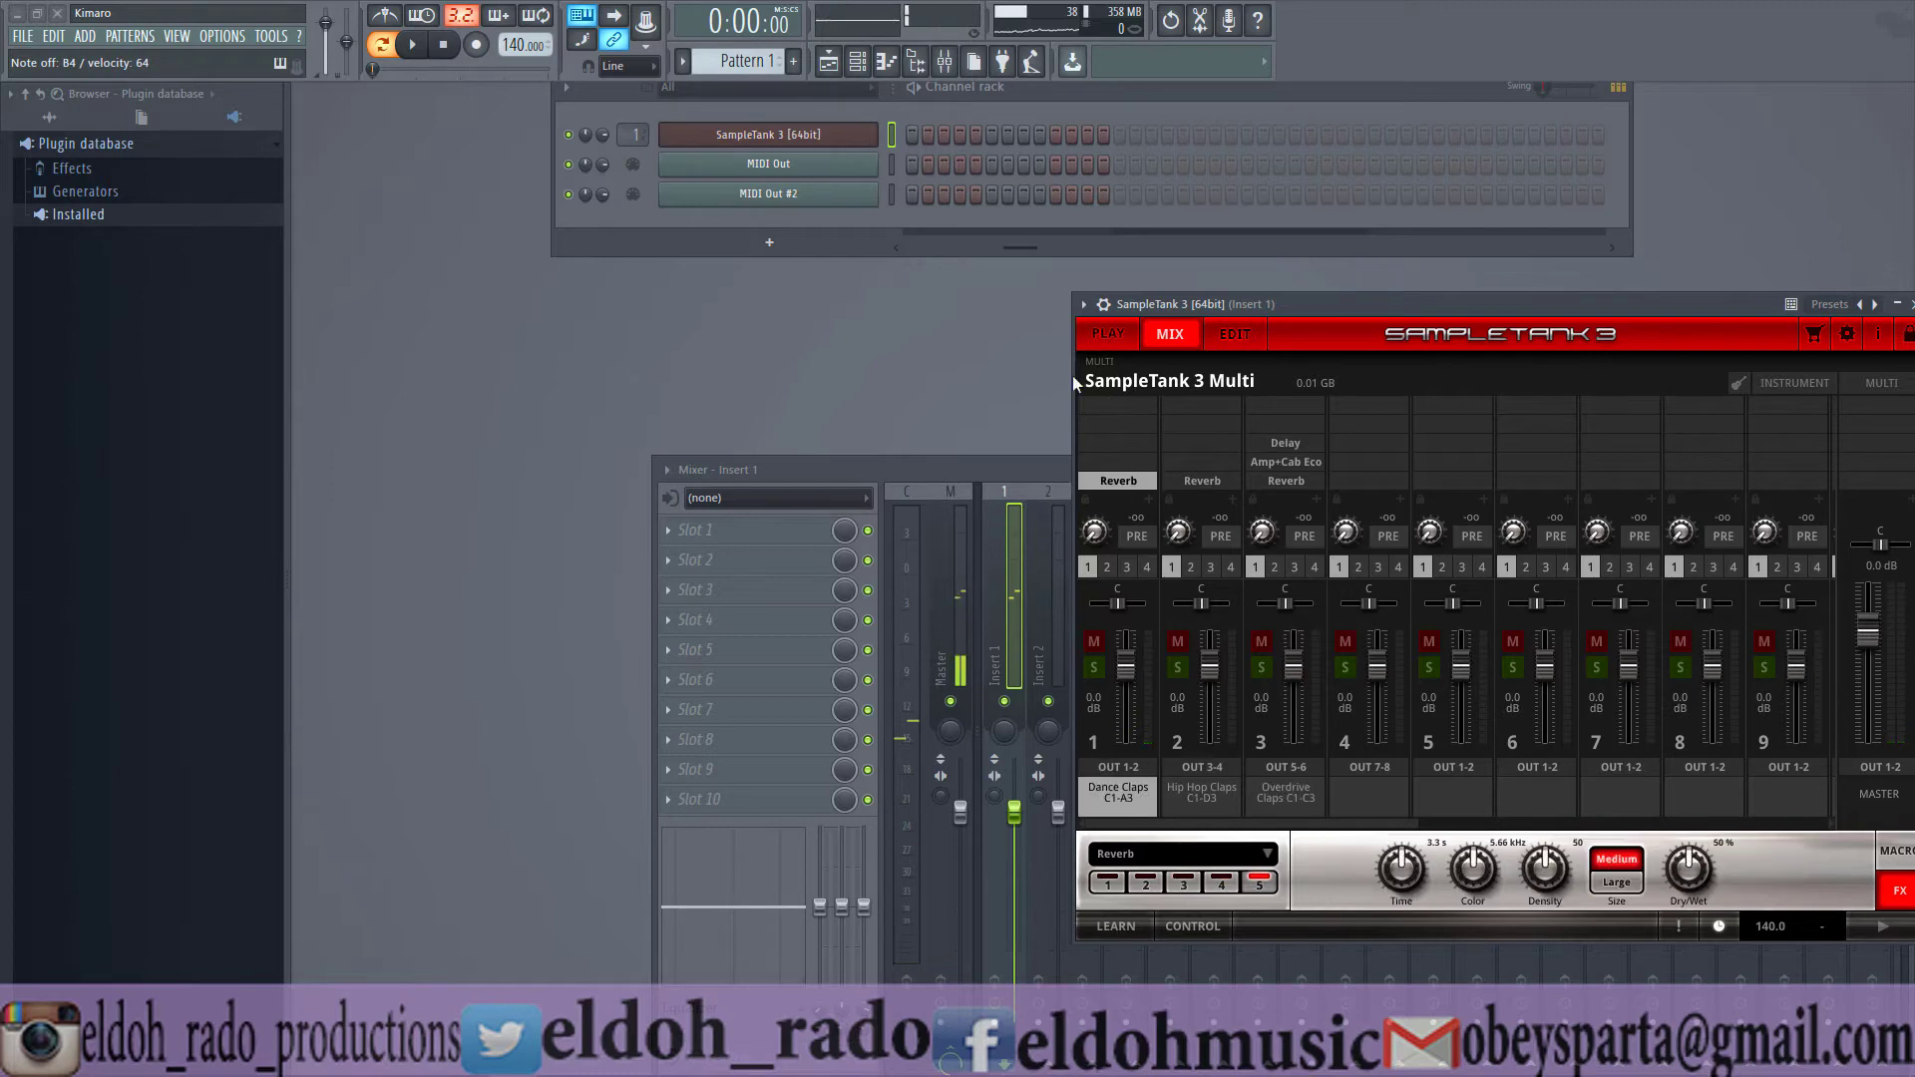
{"action": "left_click", "coordinate": [1104, 305]}
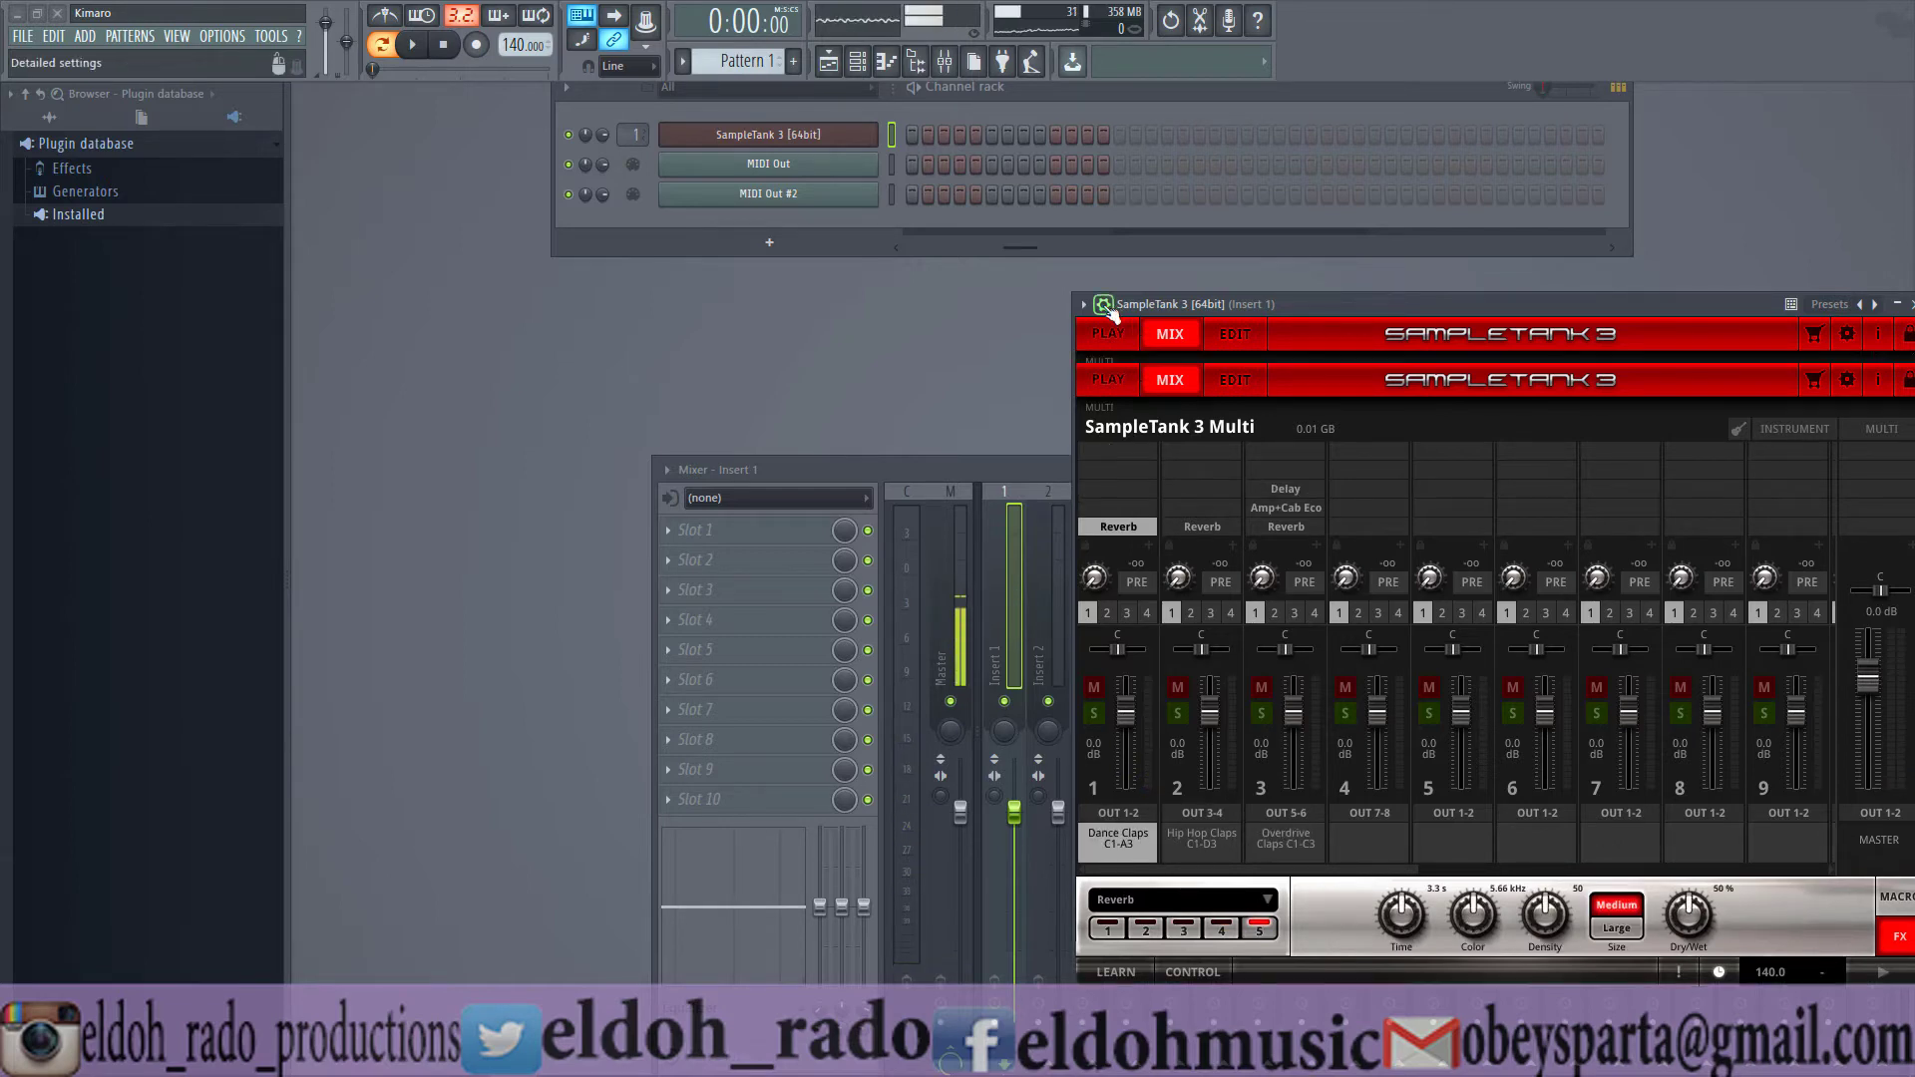
- View SampleTank's wrapper processing page, then return to its instrument interface
{"action": "left_click", "coordinate": [1142, 339]}
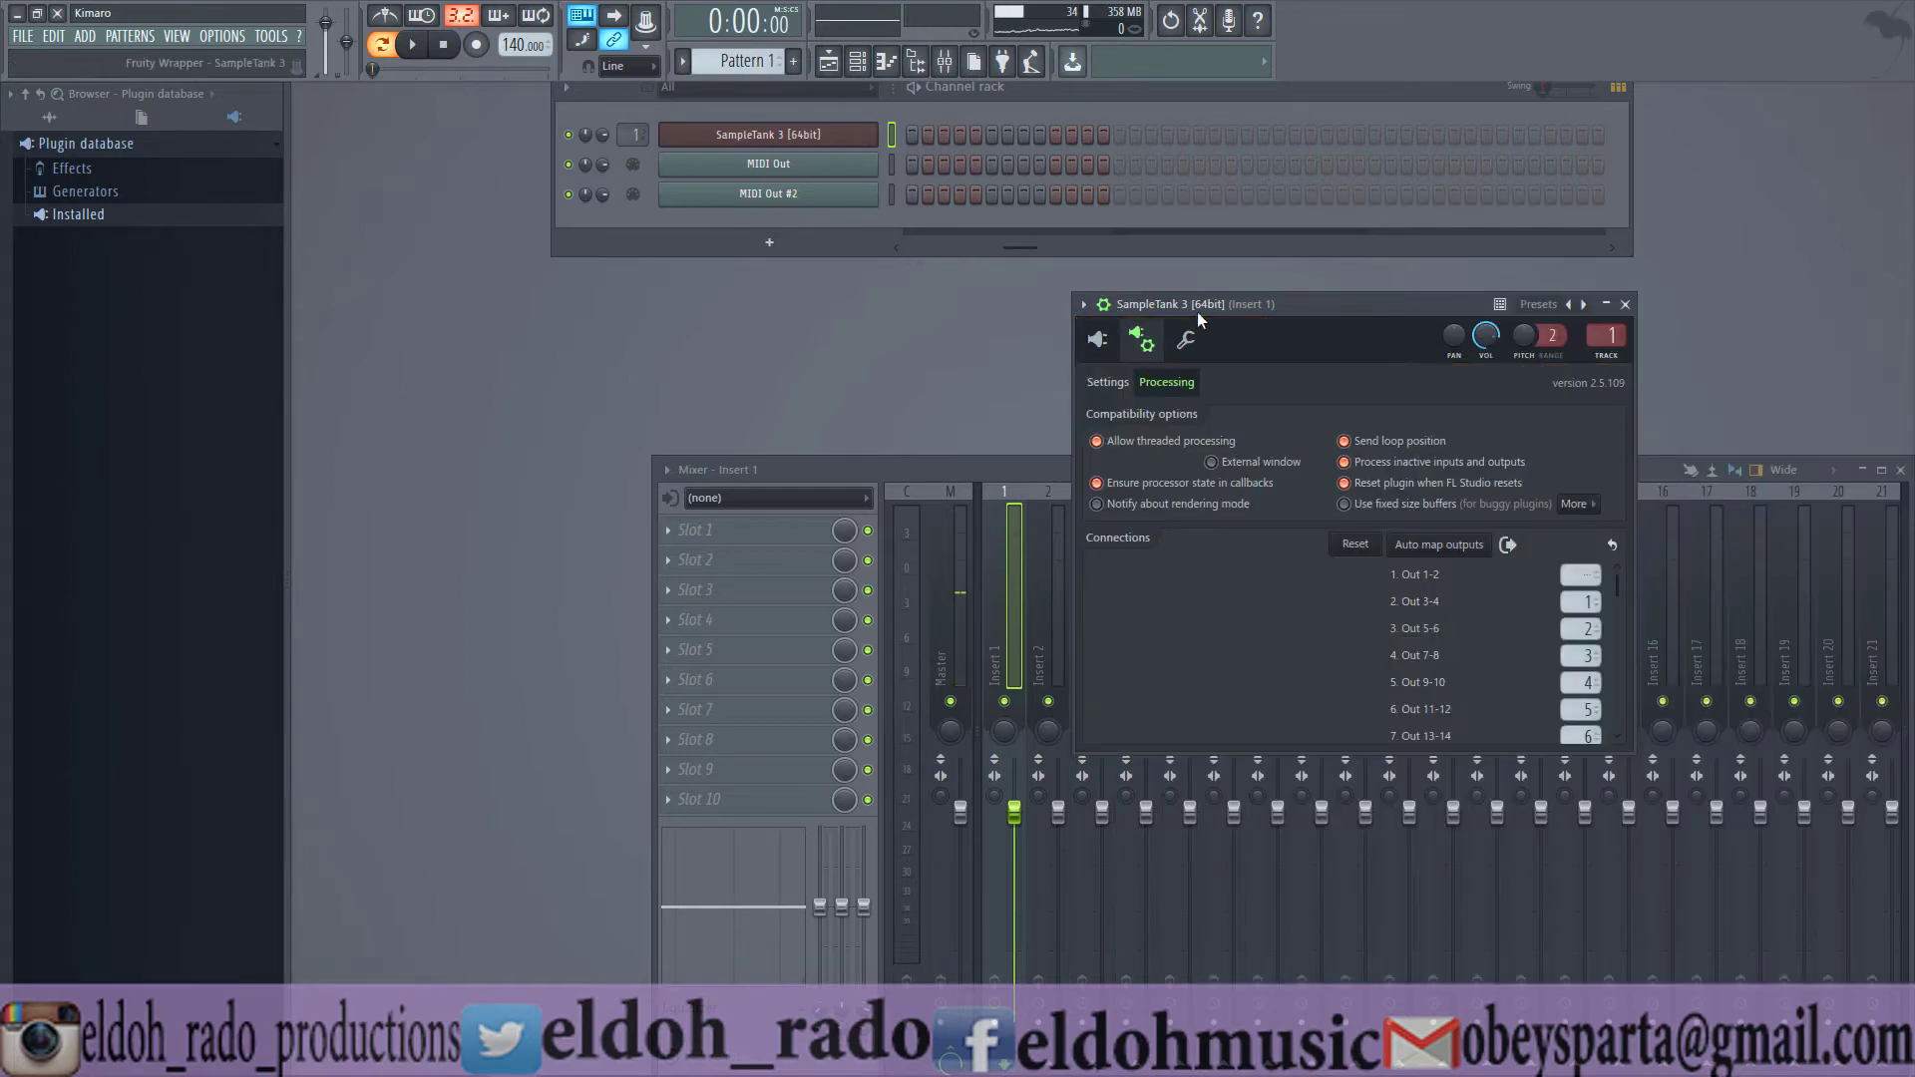
{"action": "left_click_drag", "start_coordinate": [1199, 311], "coordinate": [1114, 311]}
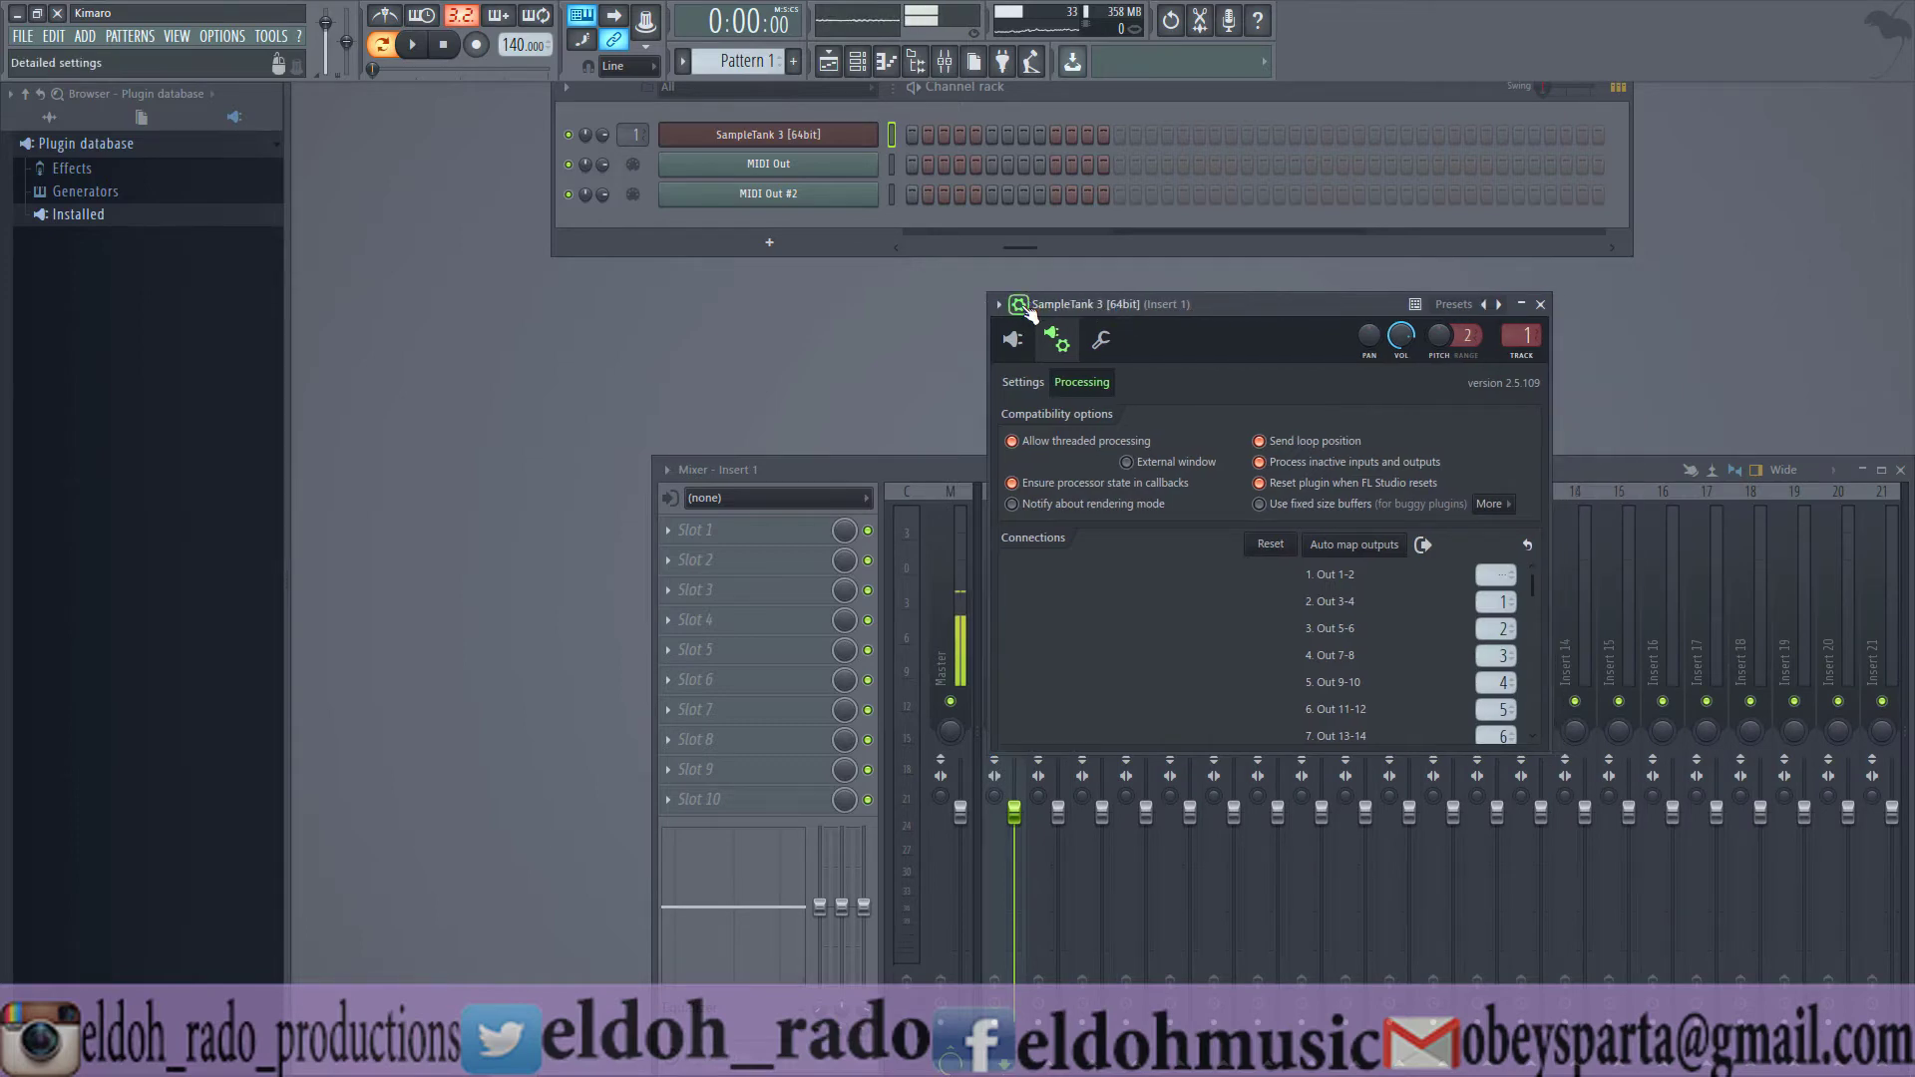
{"action": "left_click", "coordinate": [1019, 306]}
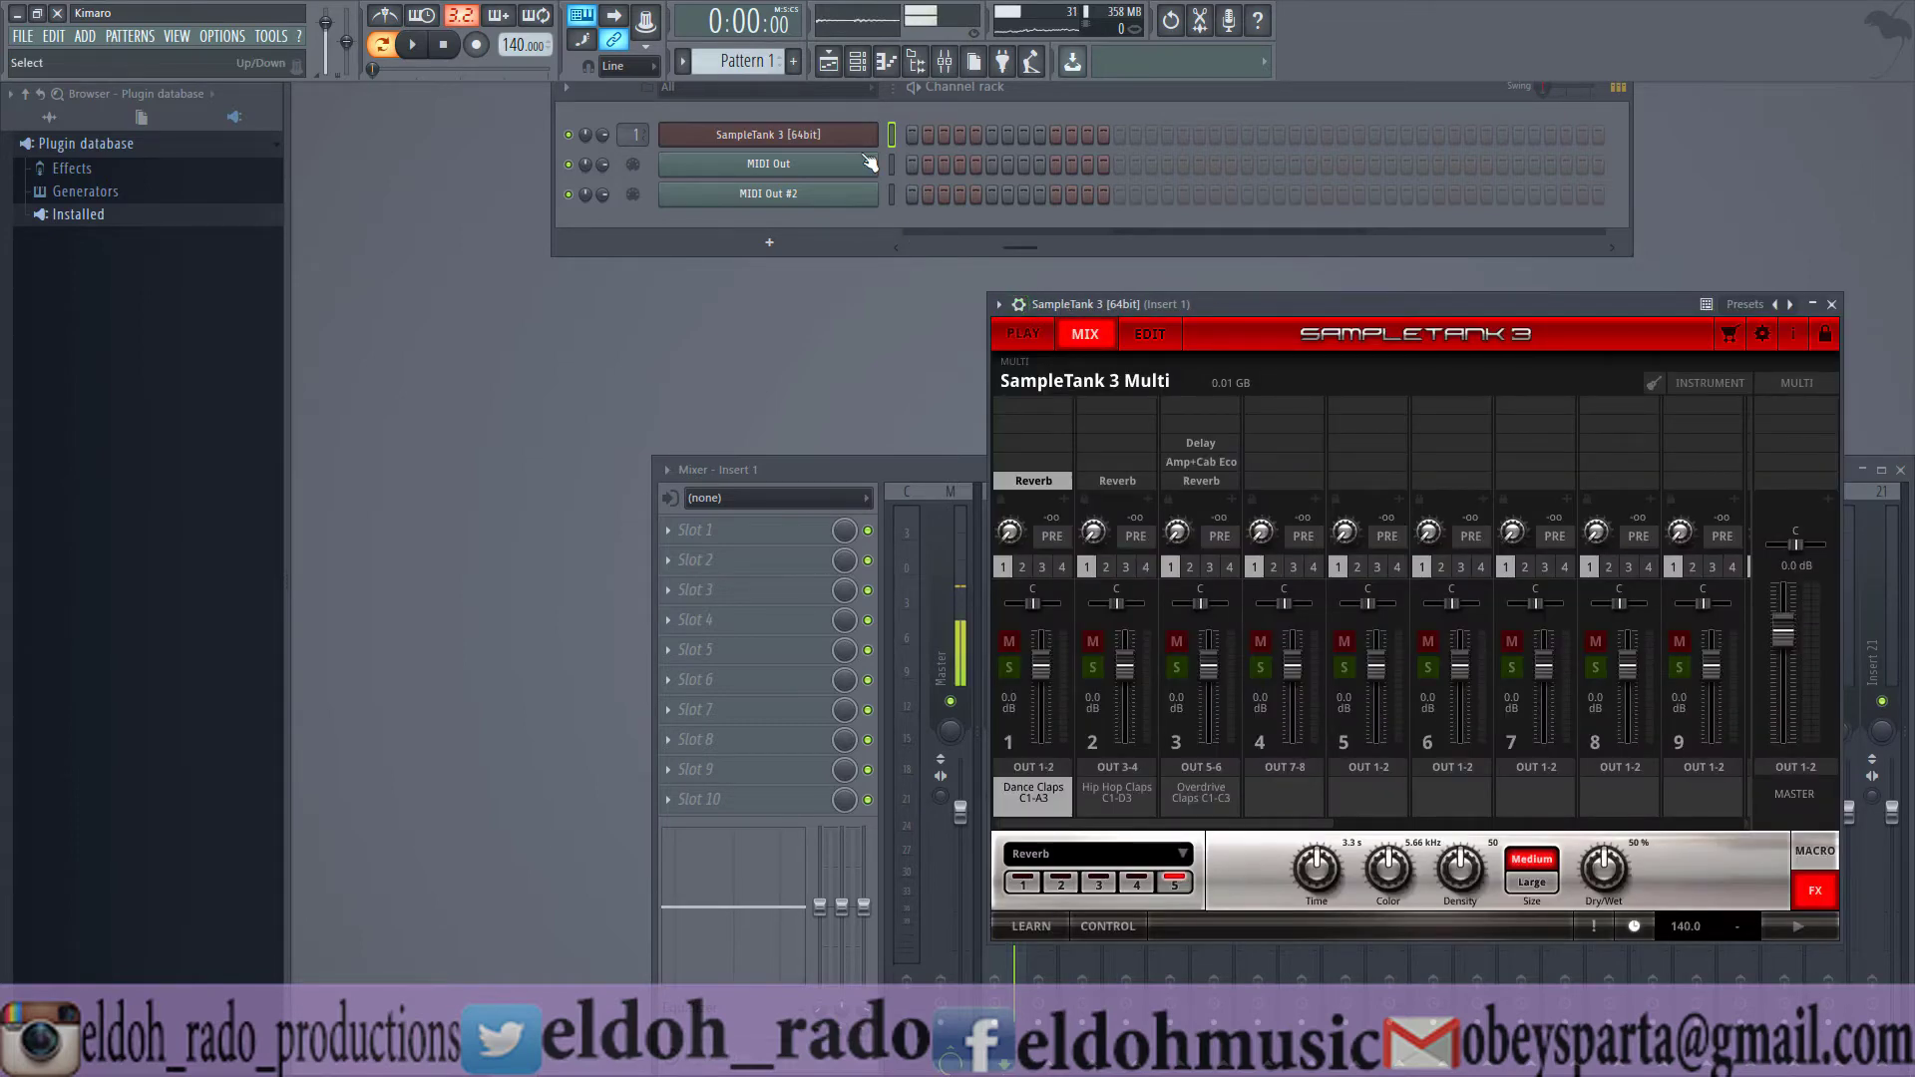
- Set MIDI Out to channel 2 and MIDI Out #2 to channel 3, then close the window
{"action": "left_click", "coordinate": [807, 172]}
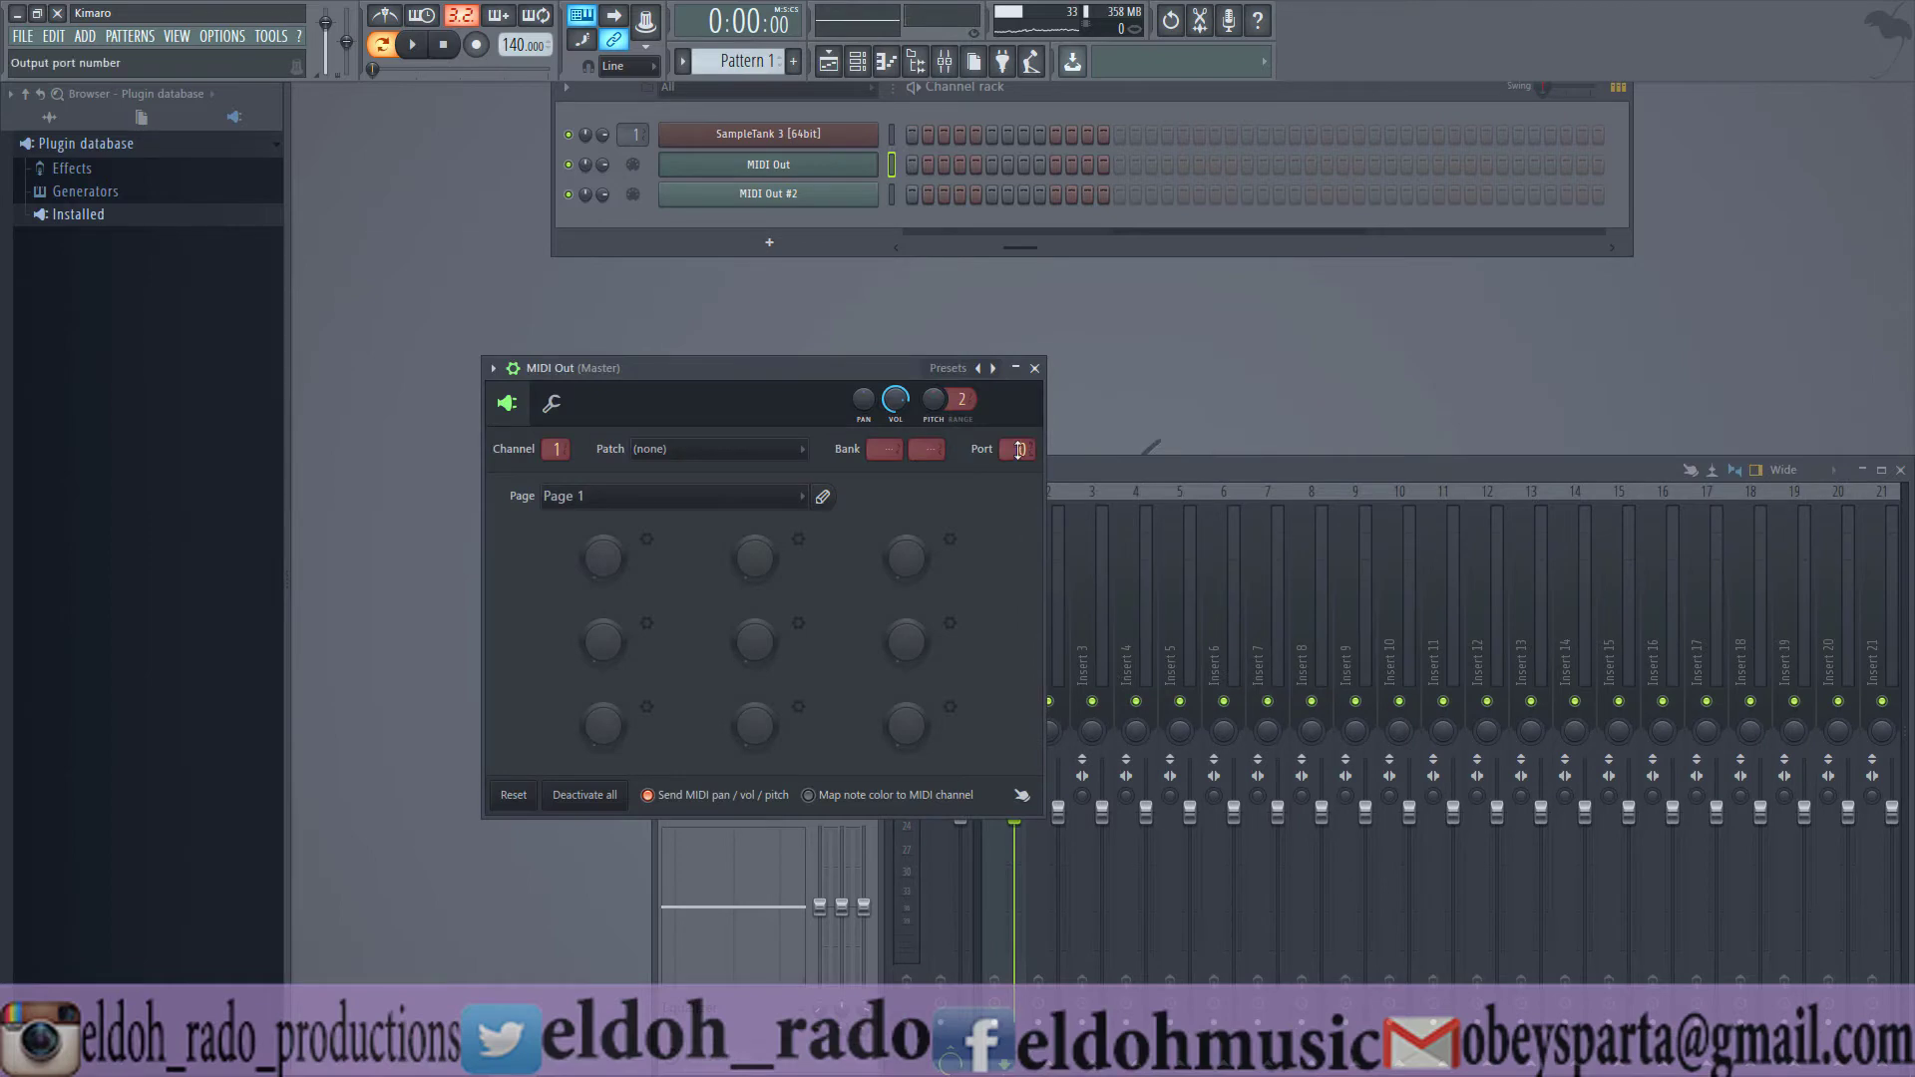
{"action": "scroll", "coordinate": [554, 449], "scroll_direction": "up", "scroll_amount": 1}
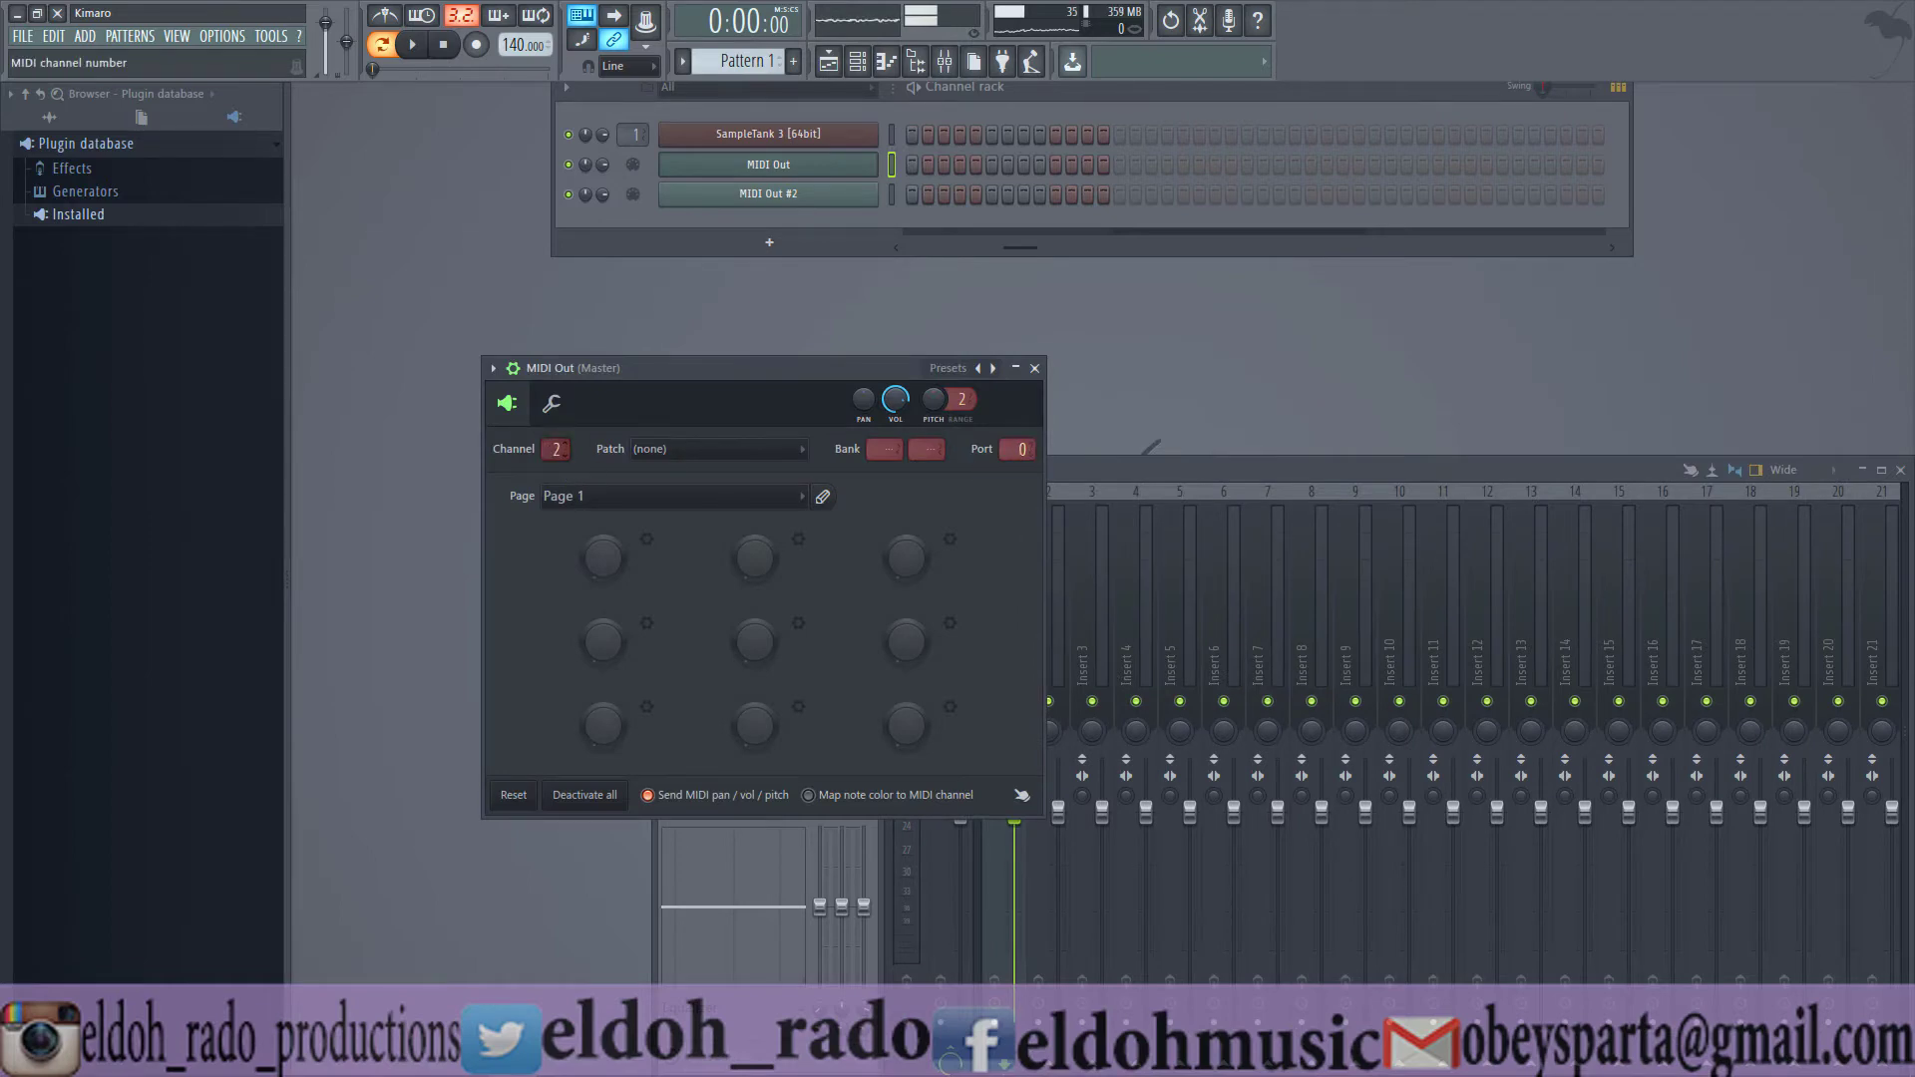
{"action": "left_click", "coordinate": [803, 195]}
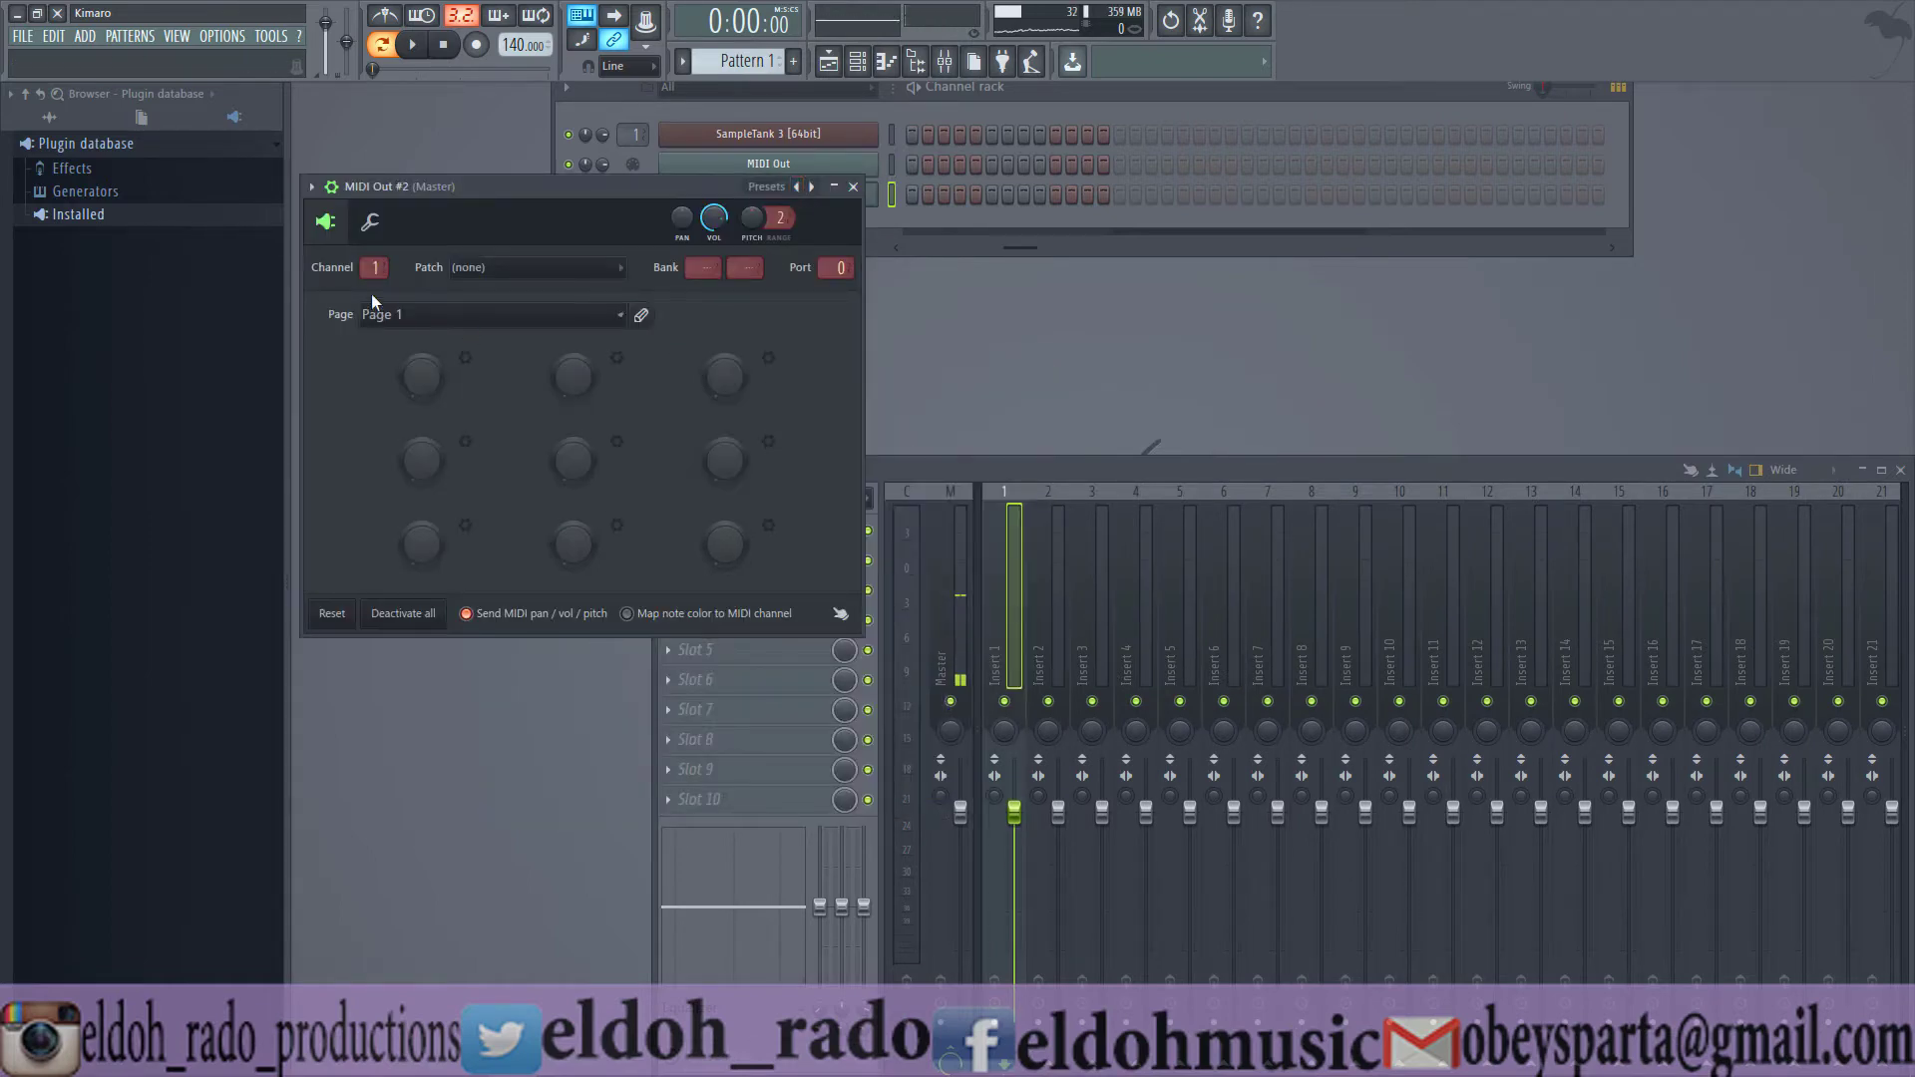
{"action": "scroll", "coordinate": [375, 268], "scroll_direction": "up", "scroll_amount": 1}
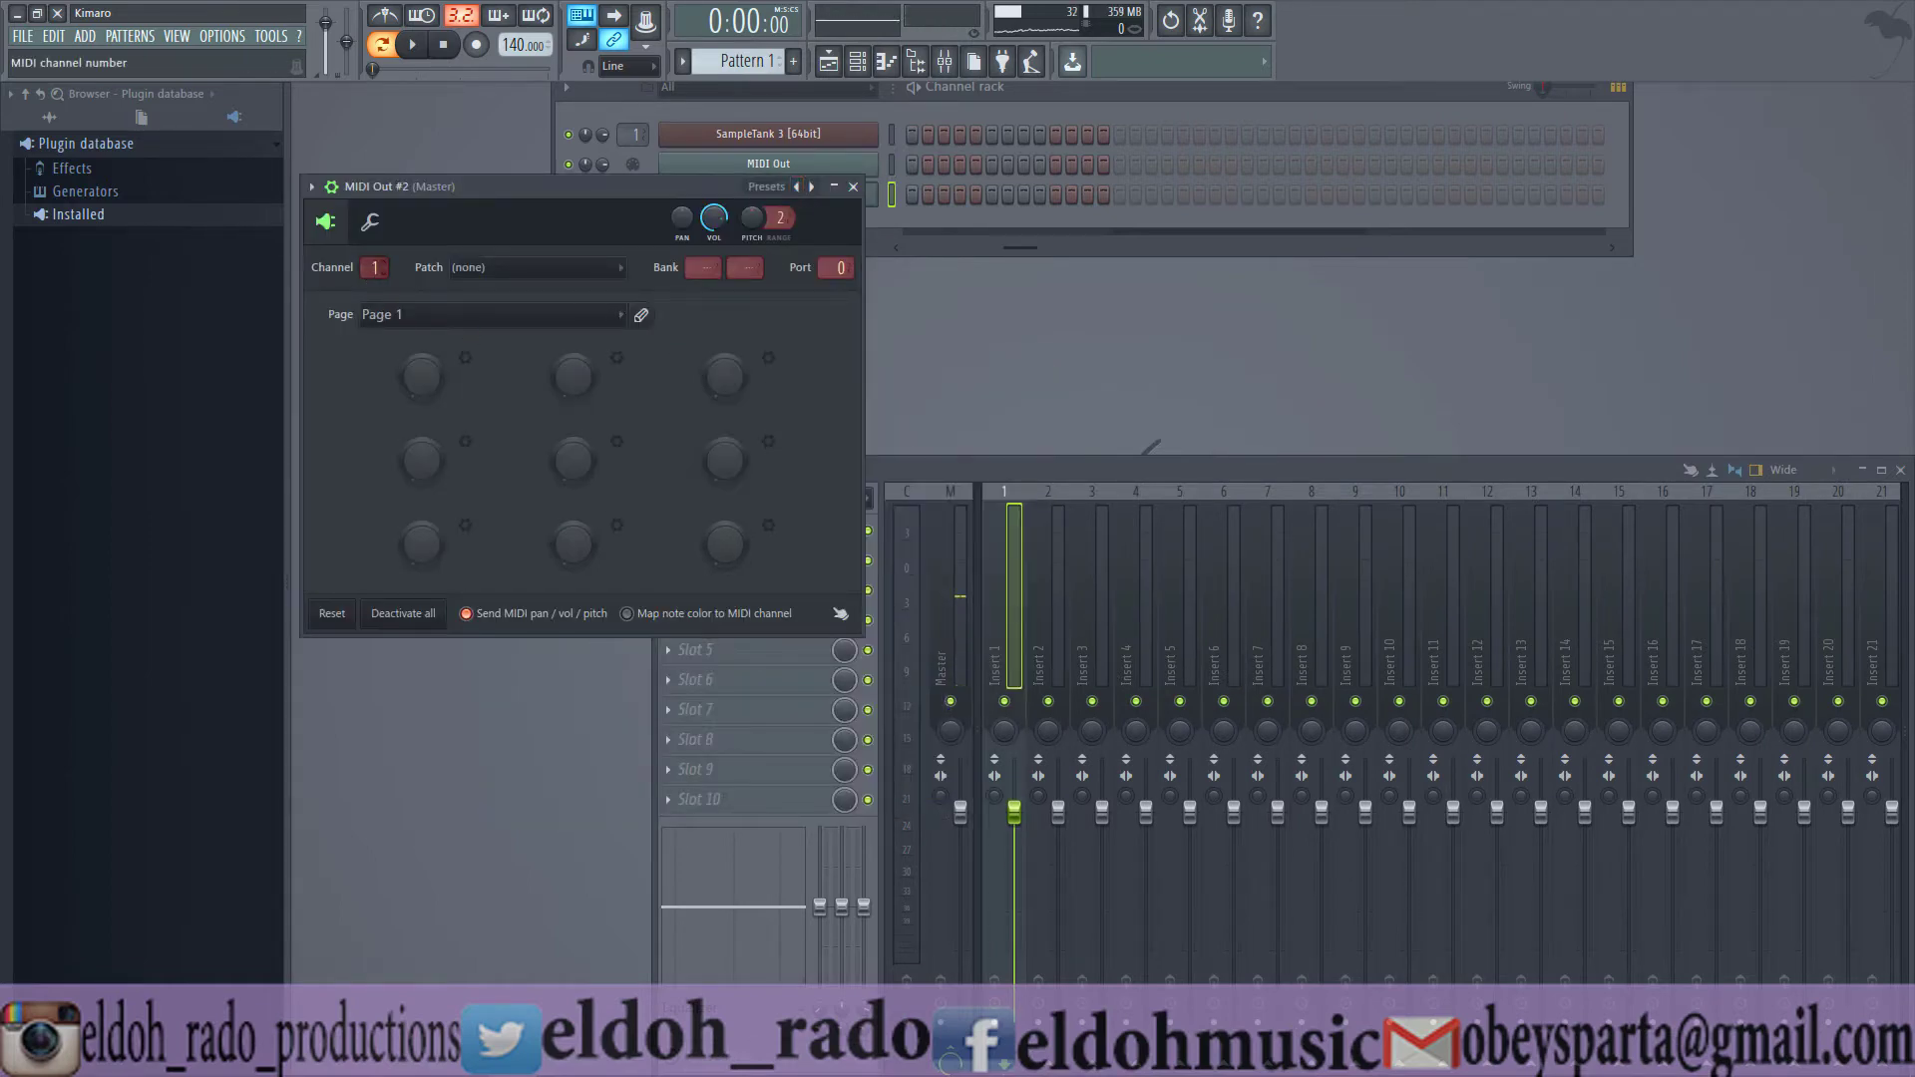
{"action": "left_click", "coordinate": [853, 186]}
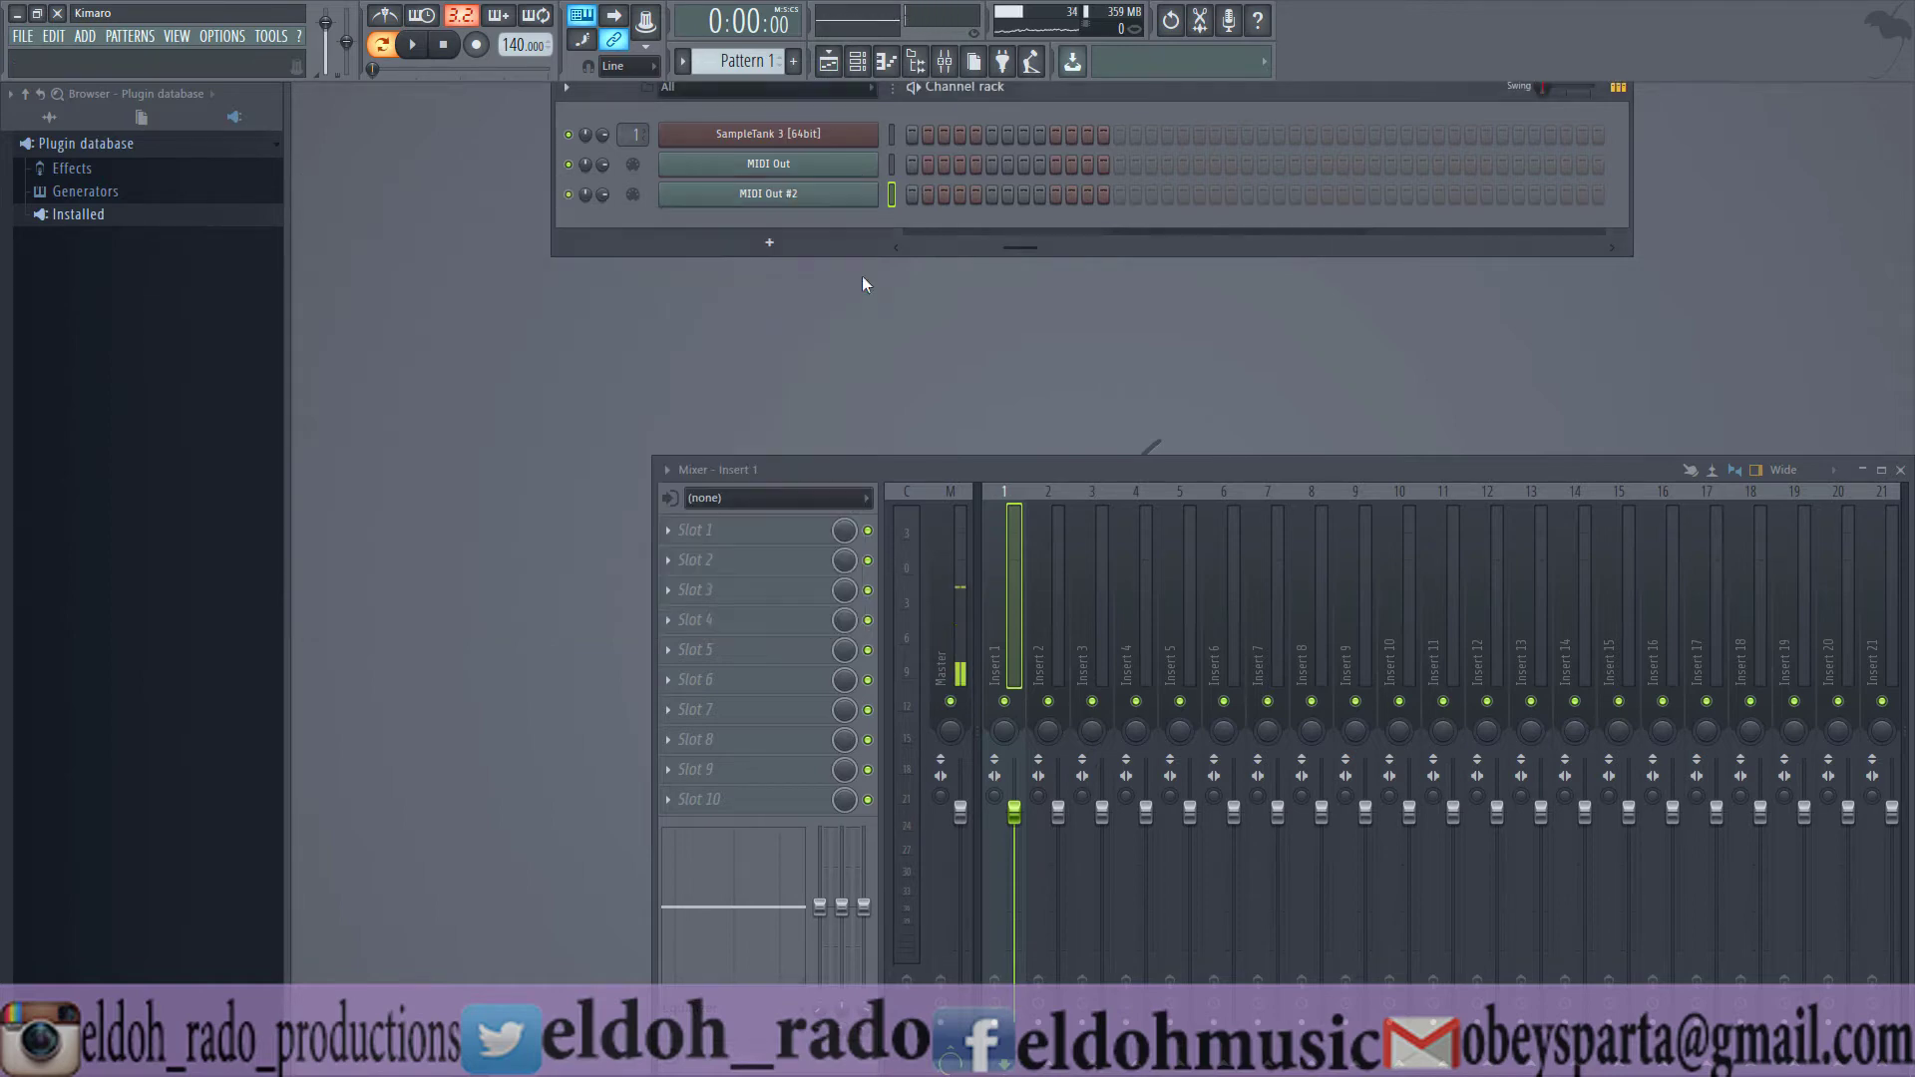
- Move the mixer up and to the left, and select the MIDI Out channel in the rack
{"action": "left_click_drag", "start_coordinate": [1103, 475], "coordinate": [889, 398]}
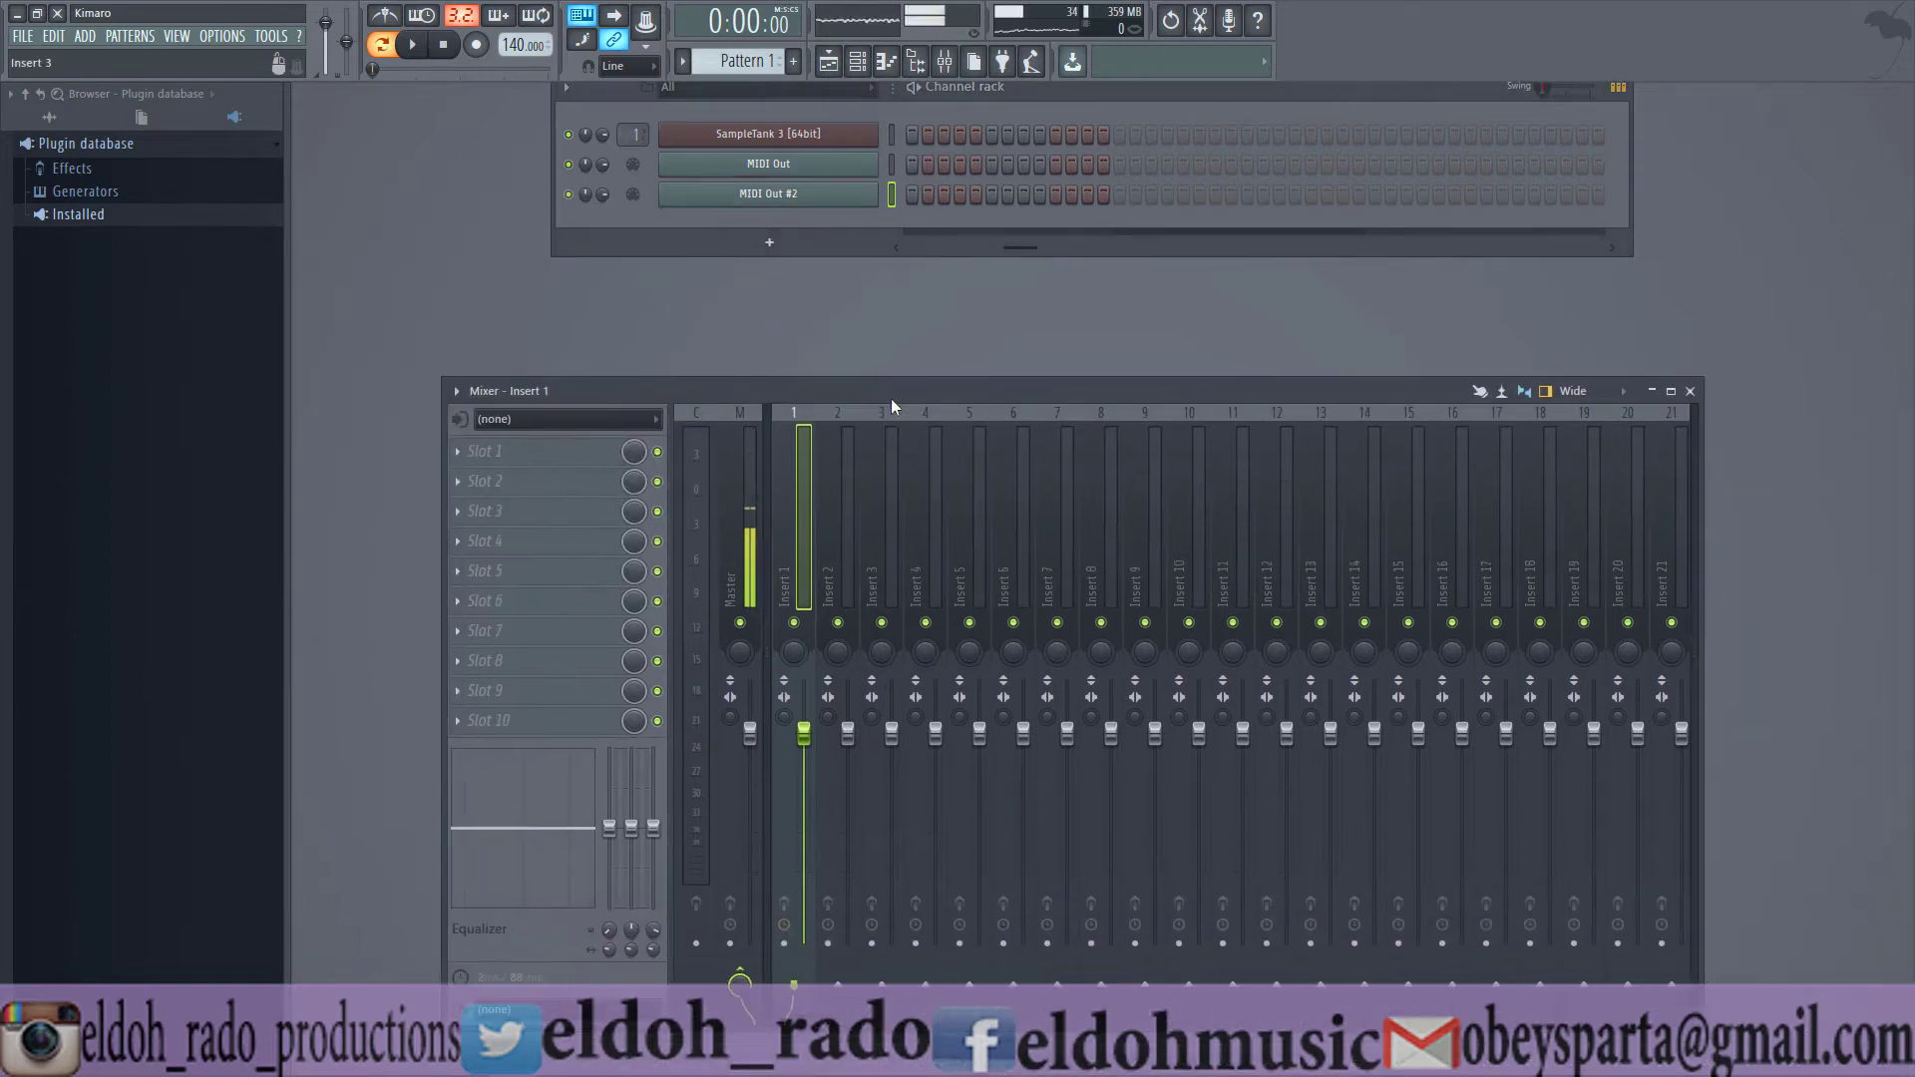
{"action": "left_click", "coordinate": [892, 163]}
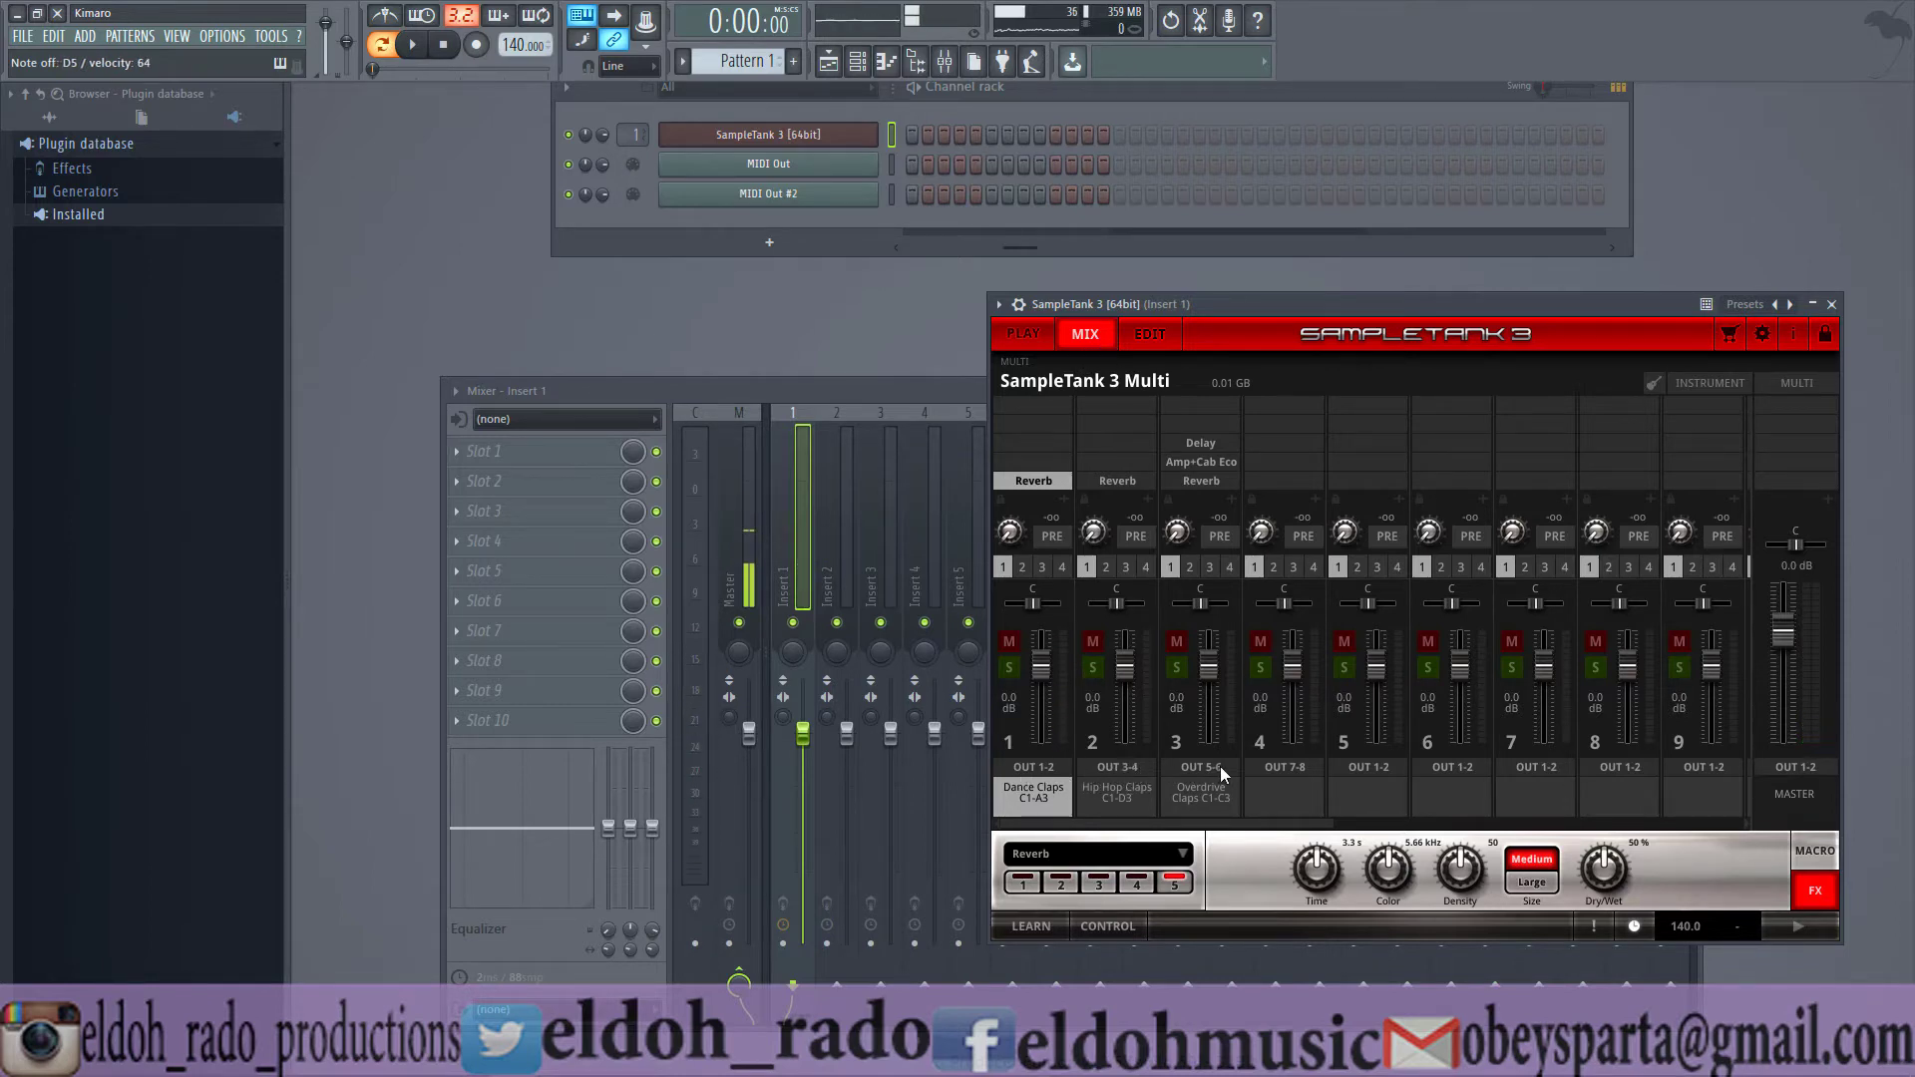
- Select the Hip Hop Claps part and set the MIDI Out channel to 2
{"action": "left_click", "coordinate": [1125, 788]}
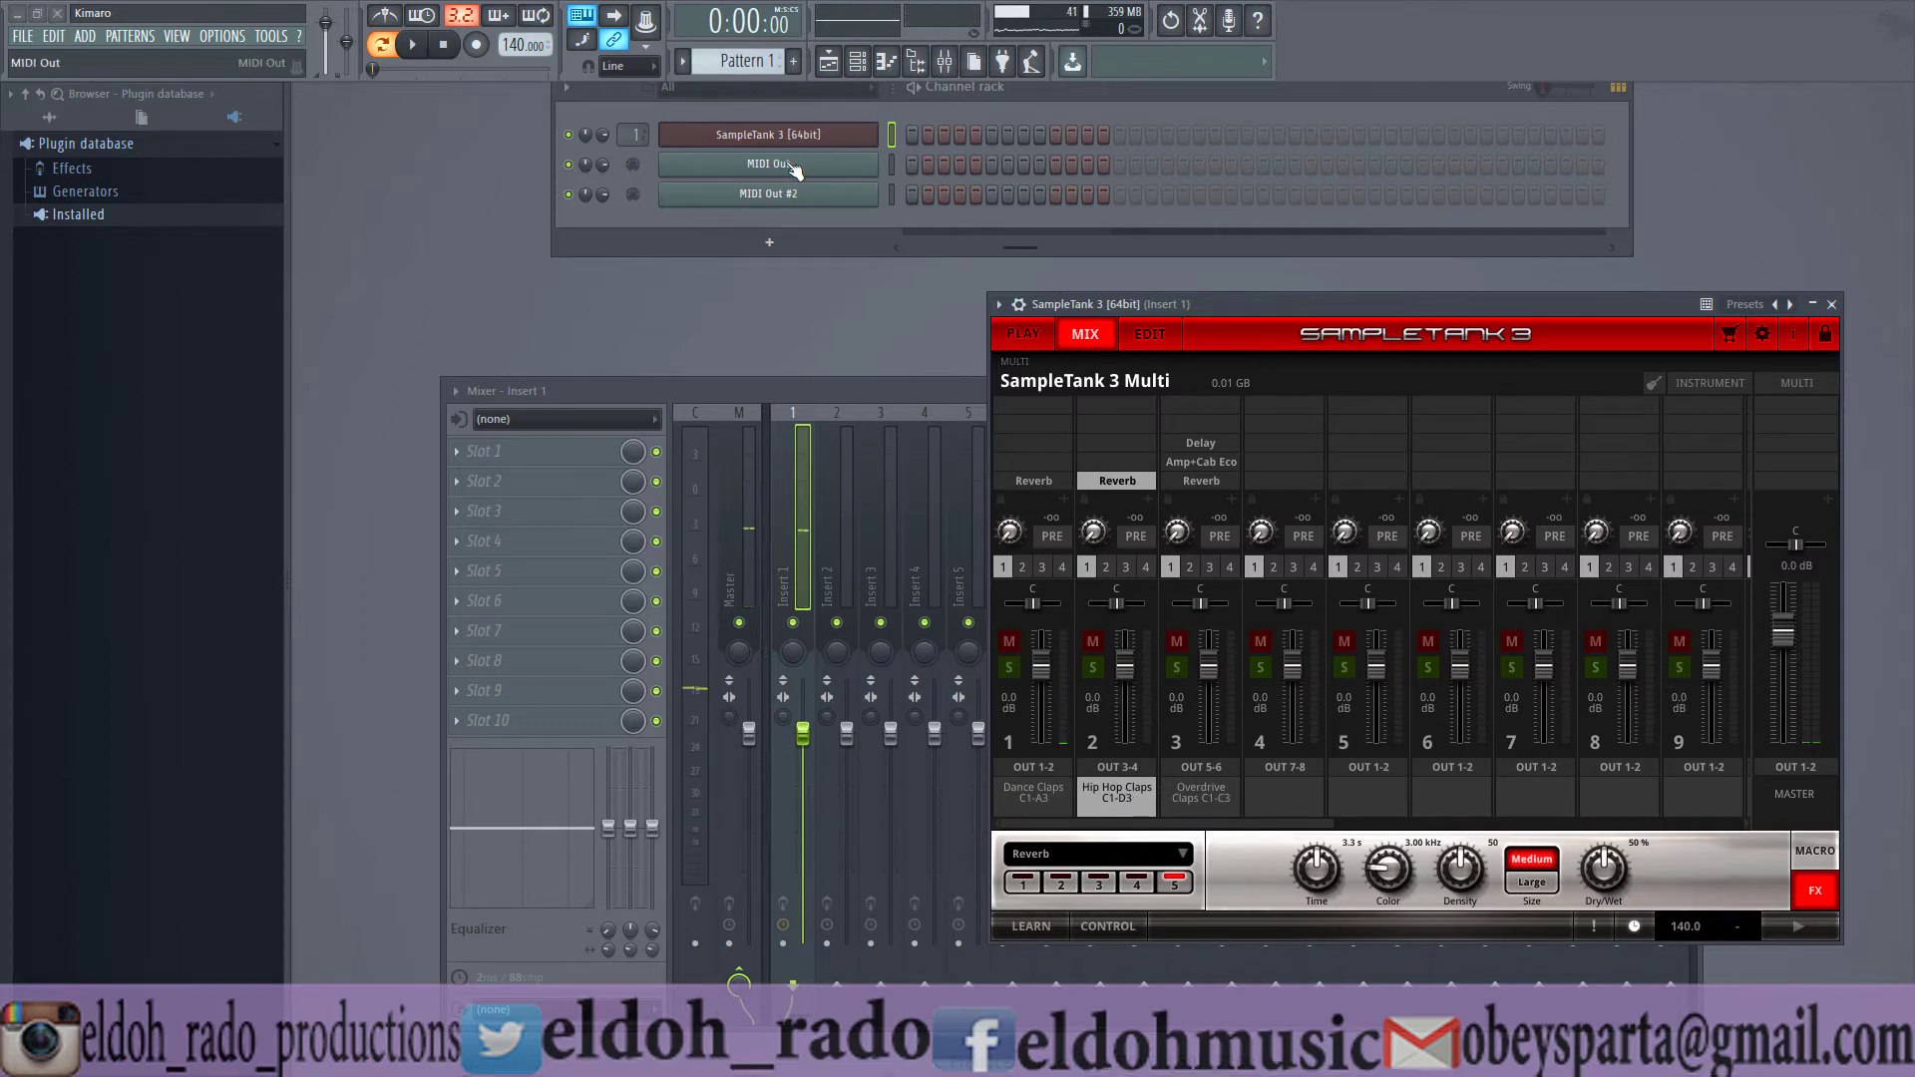
{"action": "left_click", "coordinate": [749, 164]}
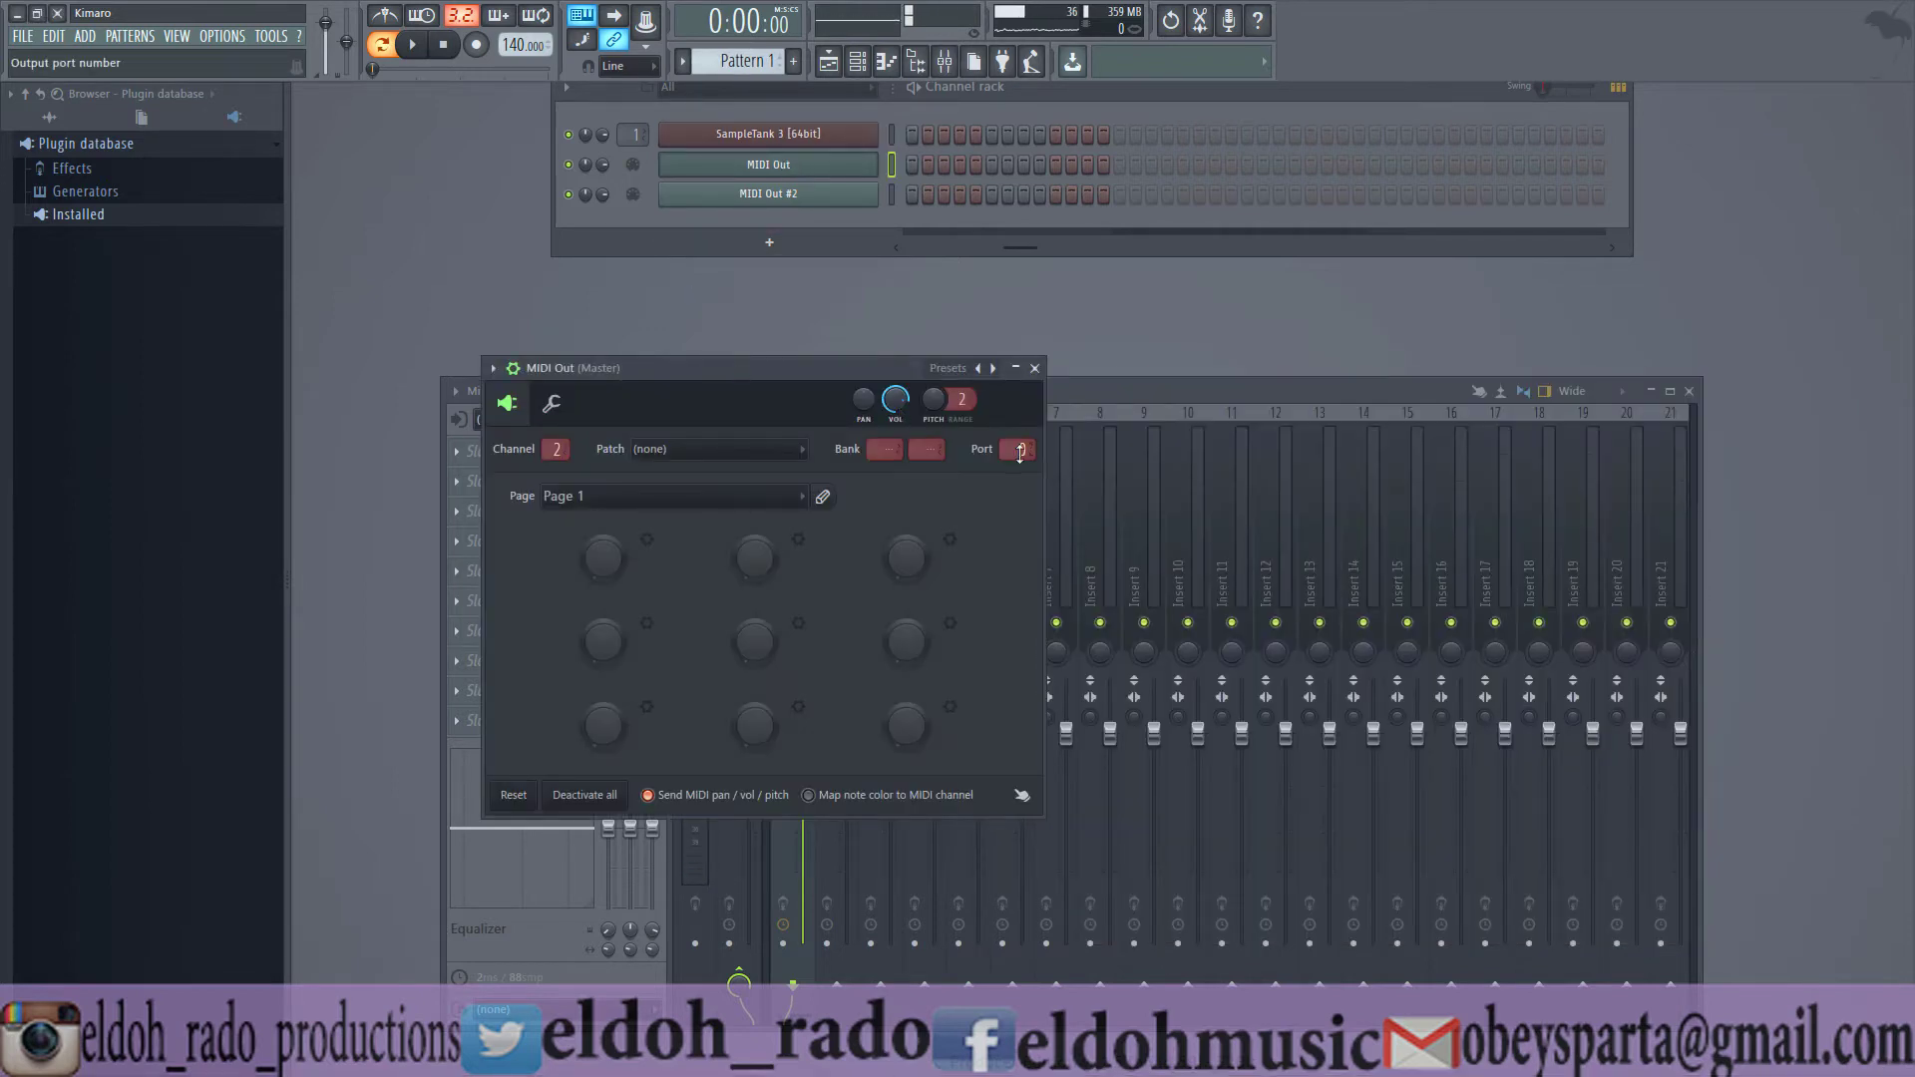
{"action": "left_click_drag", "start_coordinate": [554, 449], "coordinate": [554, 441]}
- Set the MIDI Out channel back to 1 and reopen SampleTank 3's Mix page
{"action": "mouse_move", "coordinate": [698, 374]}
{"action": "left_mouse_down"}
{"action": "mouse_move", "coordinate": [1347, 313]}
{"action": "mouse_move", "coordinate": [711, 347]}
{"action": "left_mouse_up"}
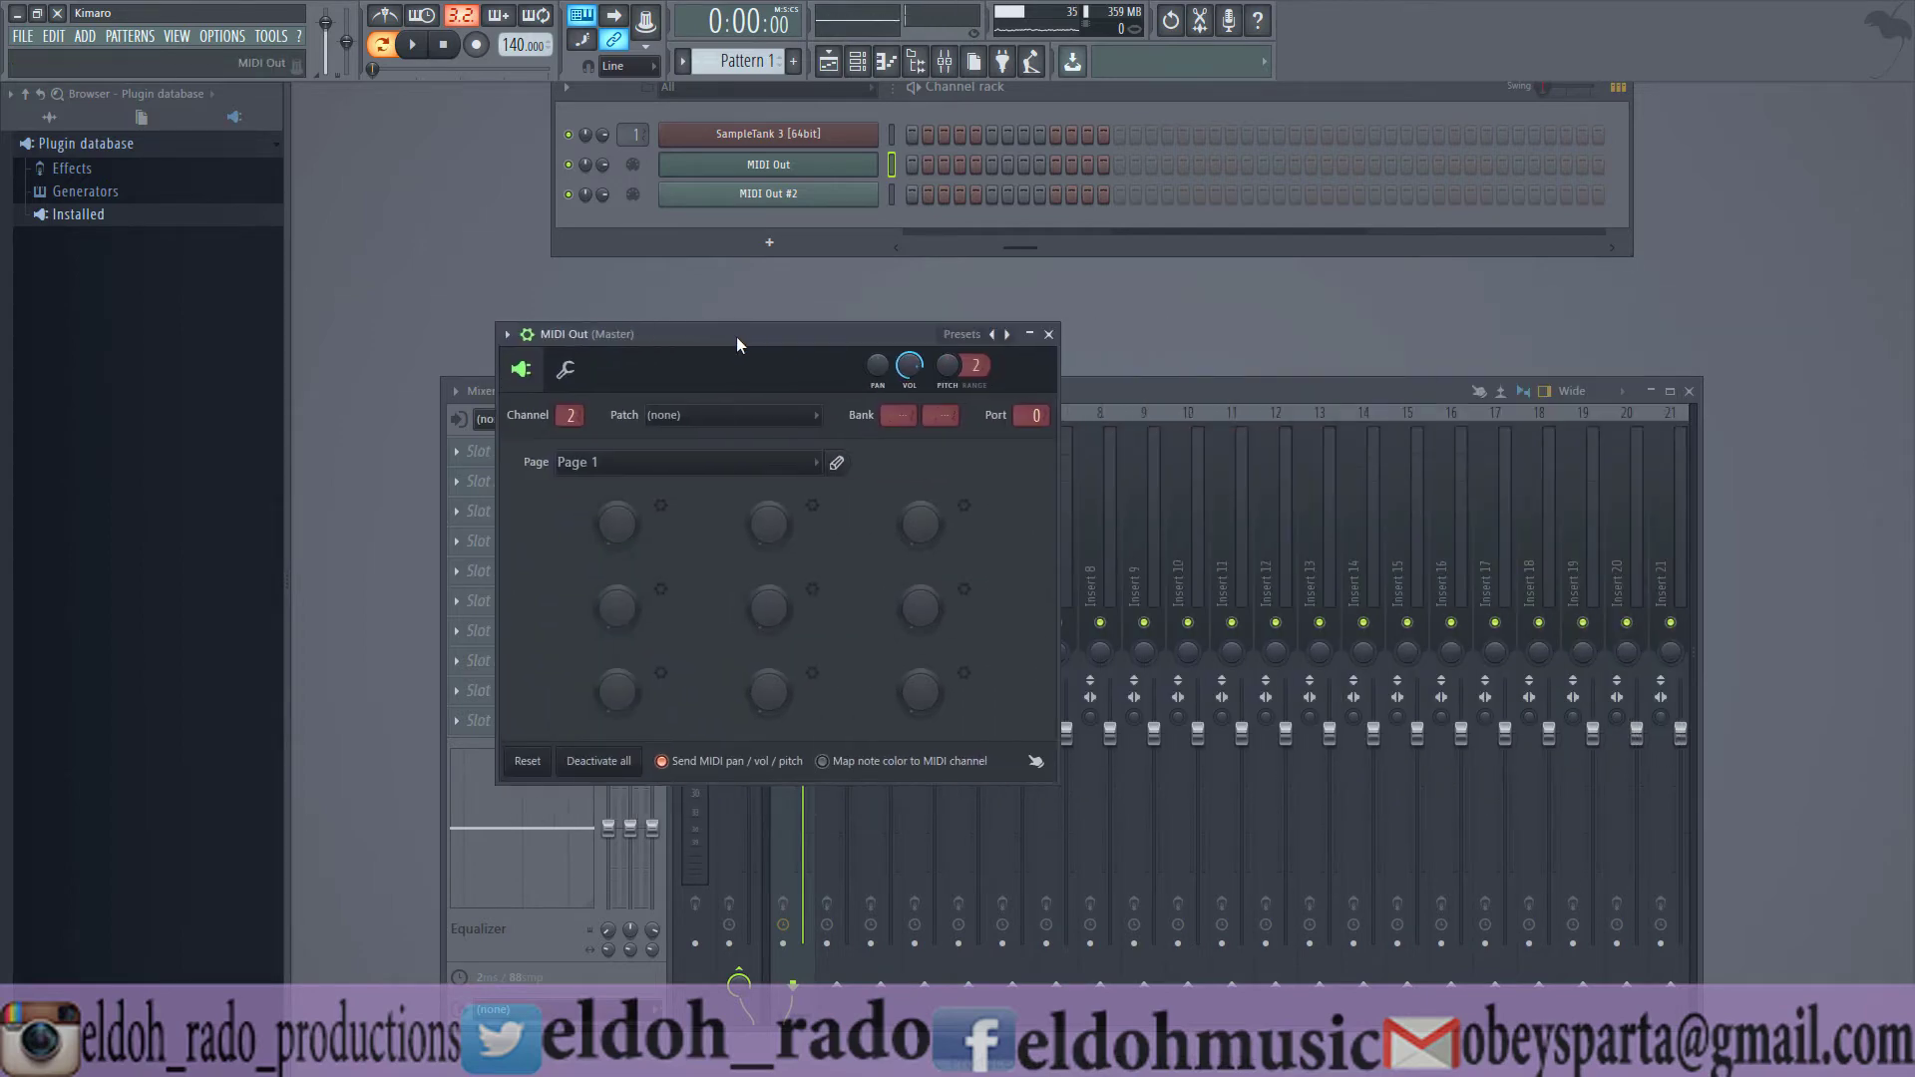
{"action": "left_click_drag", "start_coordinate": [571, 417], "coordinate": [571, 408]}
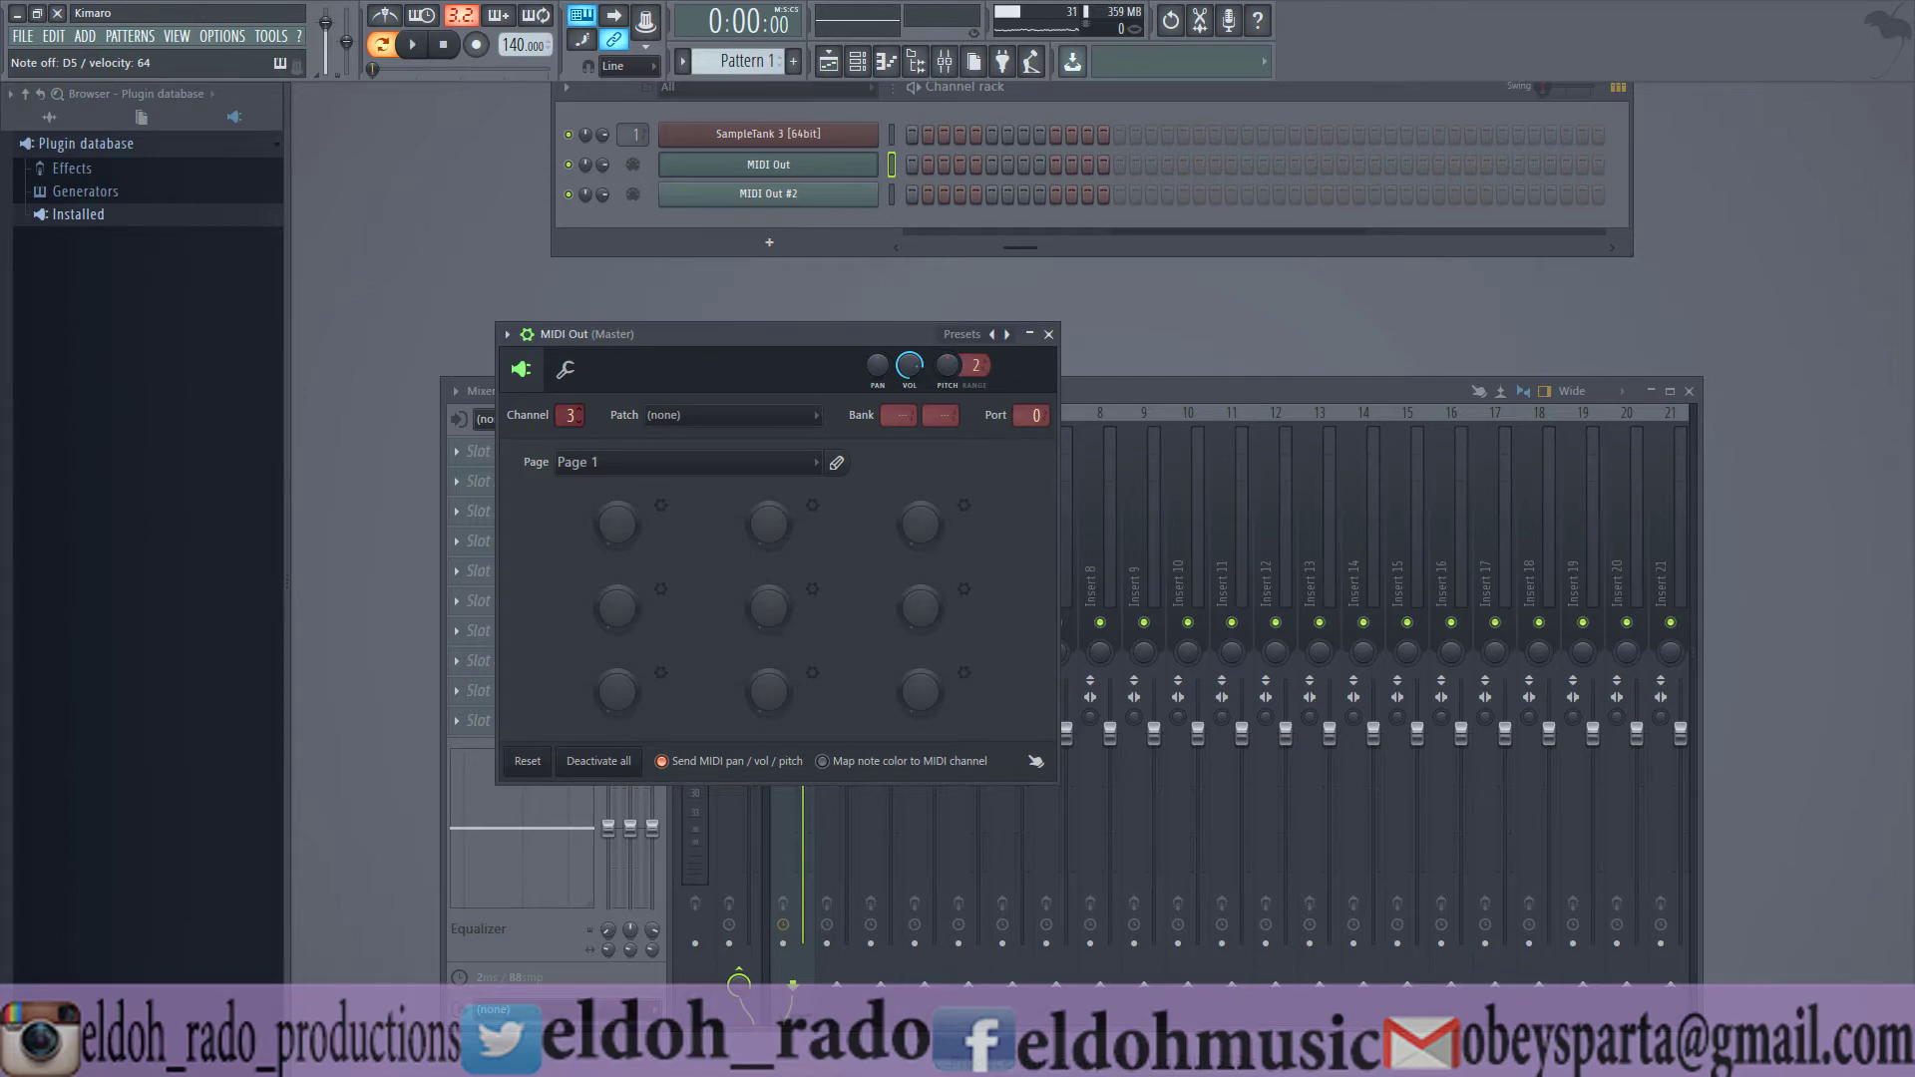
{"action": "left_click_drag", "start_coordinate": [570, 415], "coordinate": [571, 427]}
{"action": "left_click", "coordinate": [846, 138]}
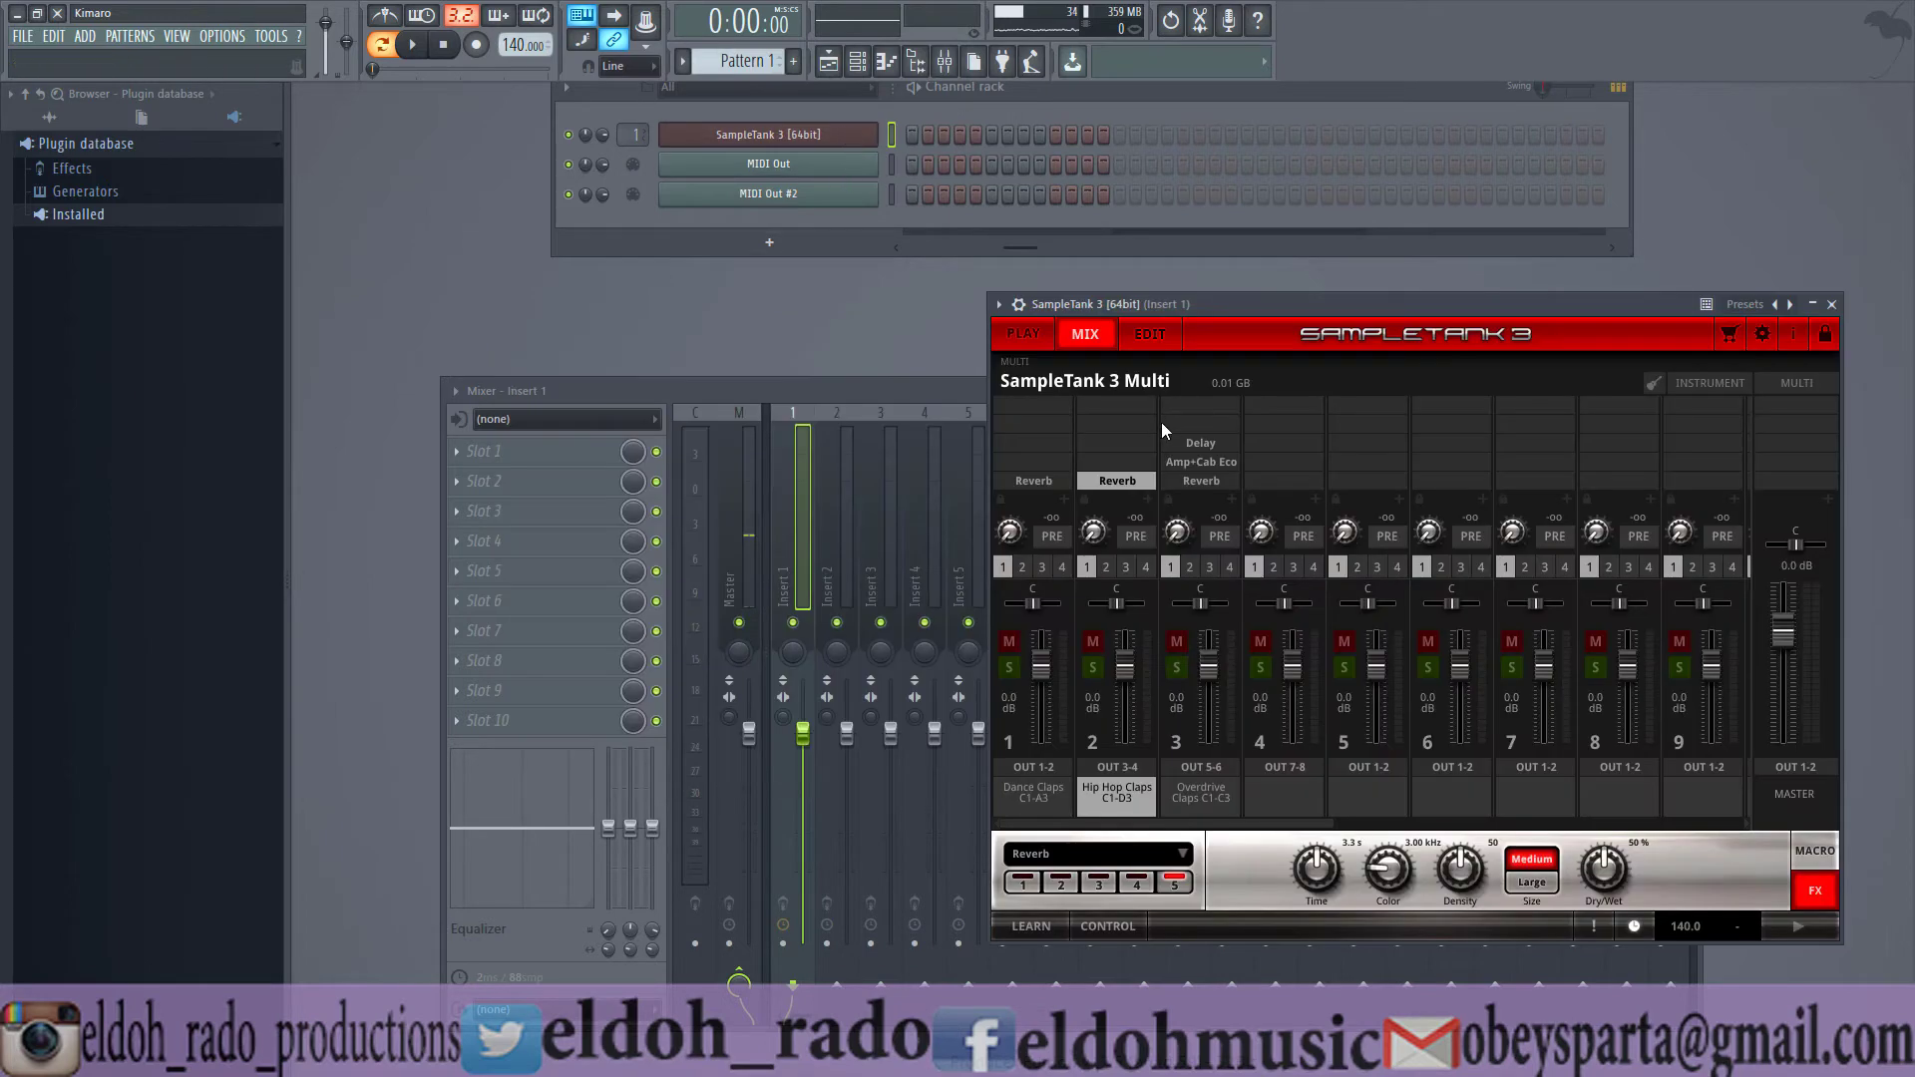
- Review SampleTank 3's wrapper processing and general settings, then close its window
{"action": "left_click", "coordinate": [1024, 335]}
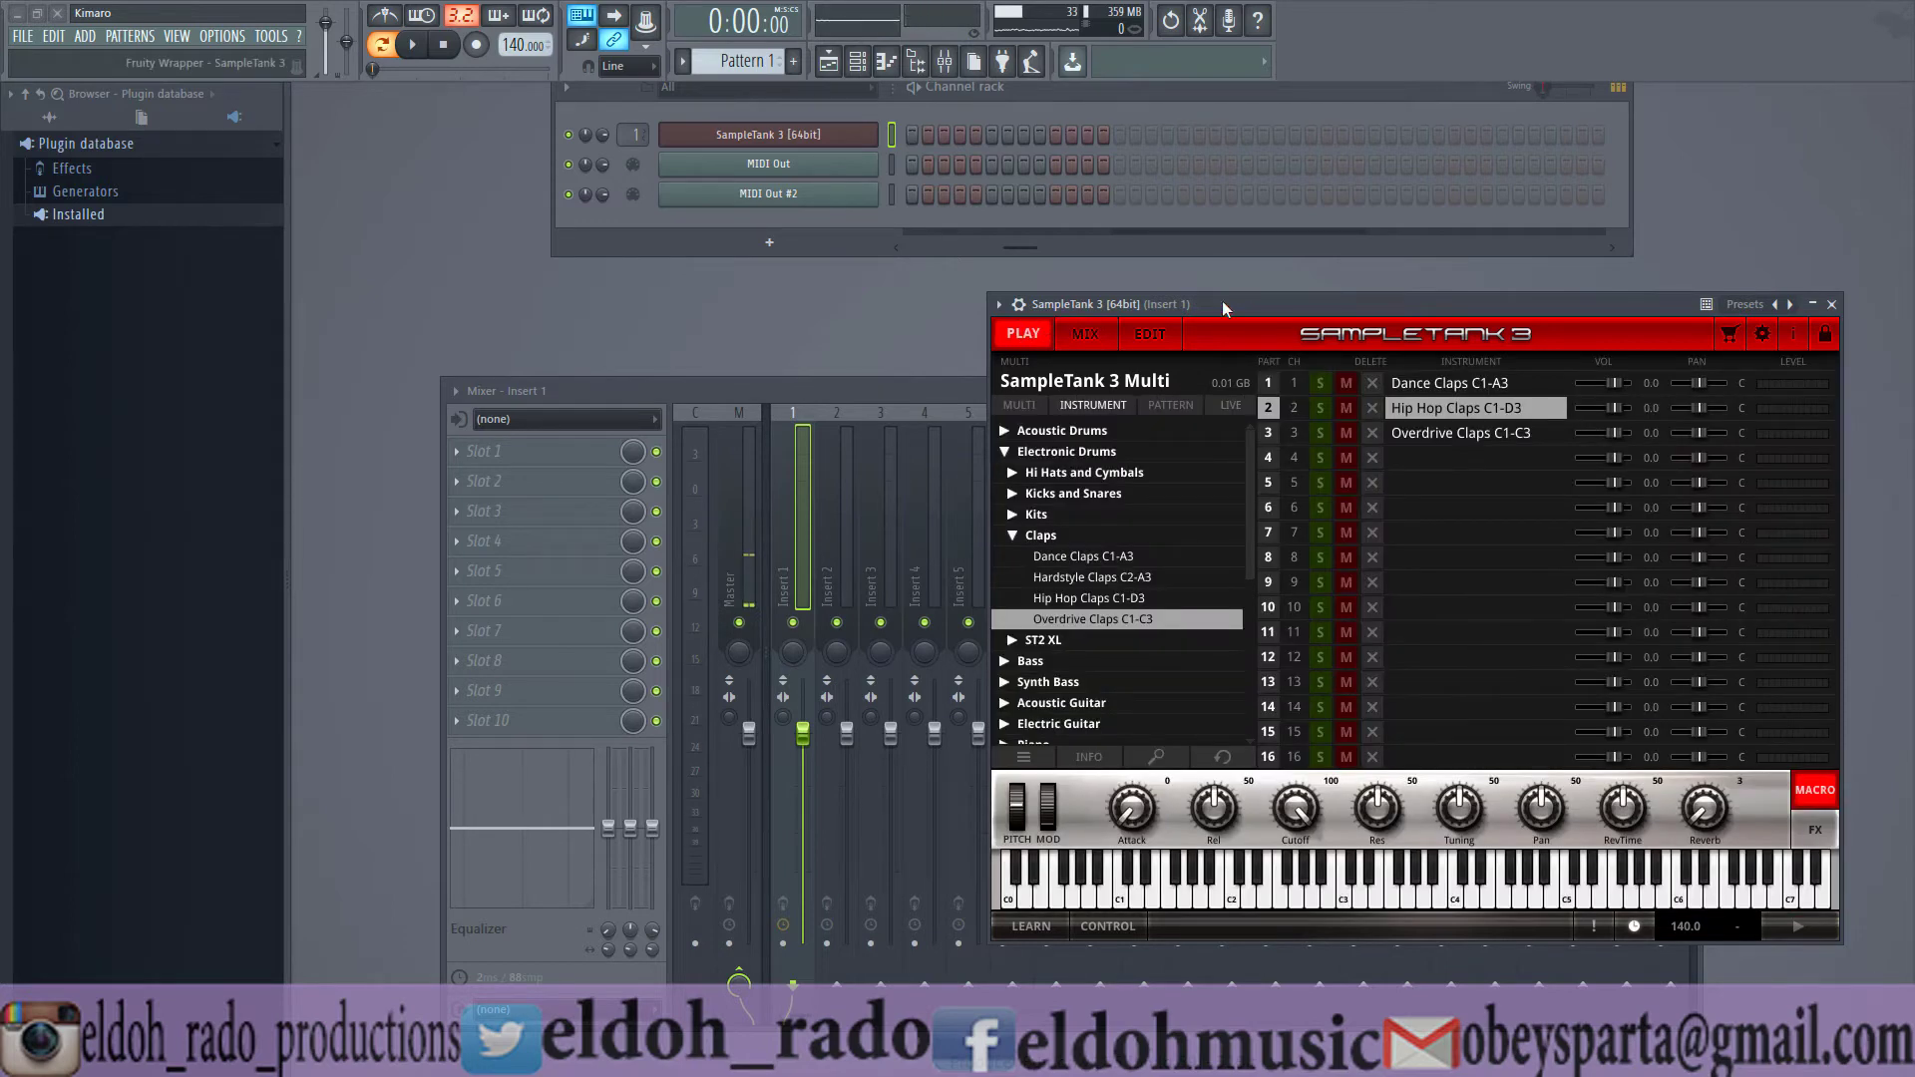
{"action": "left_click", "coordinate": [1019, 304]}
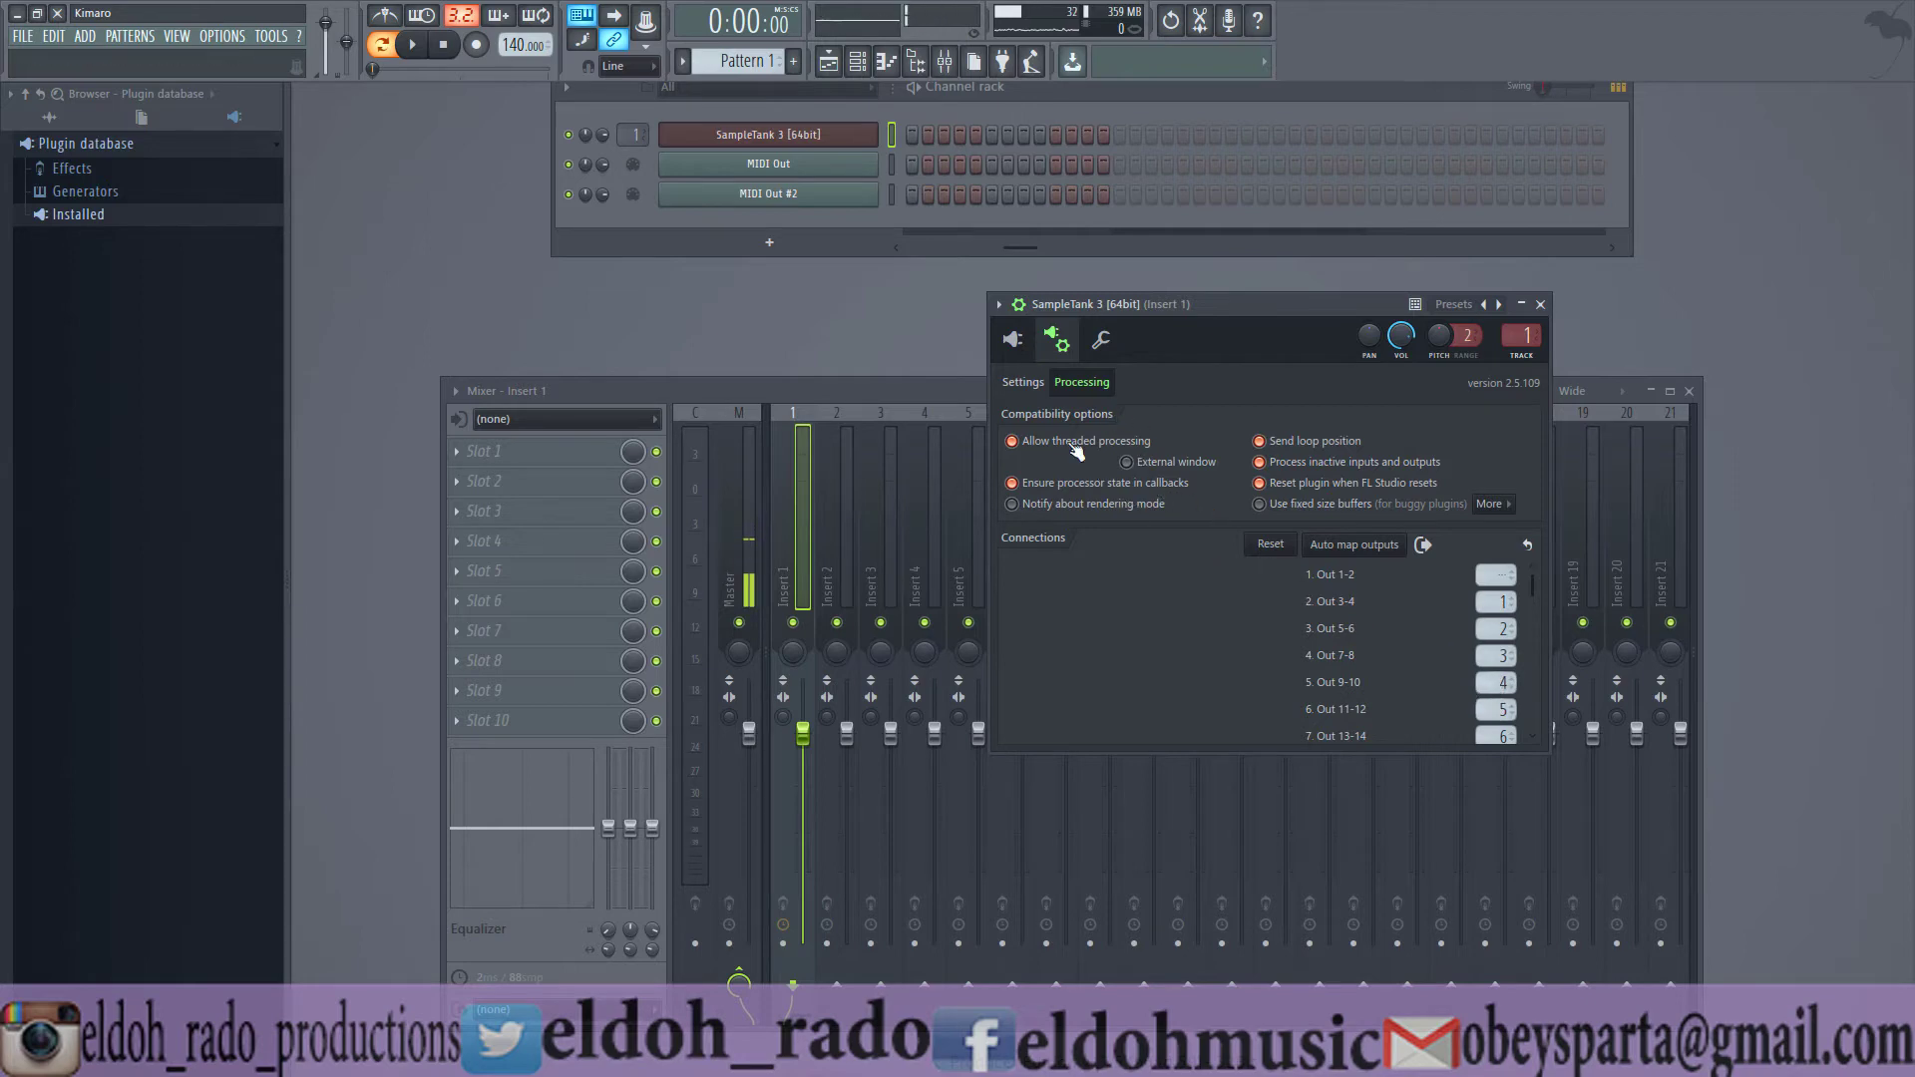
{"action": "left_click", "coordinate": [1022, 382]}
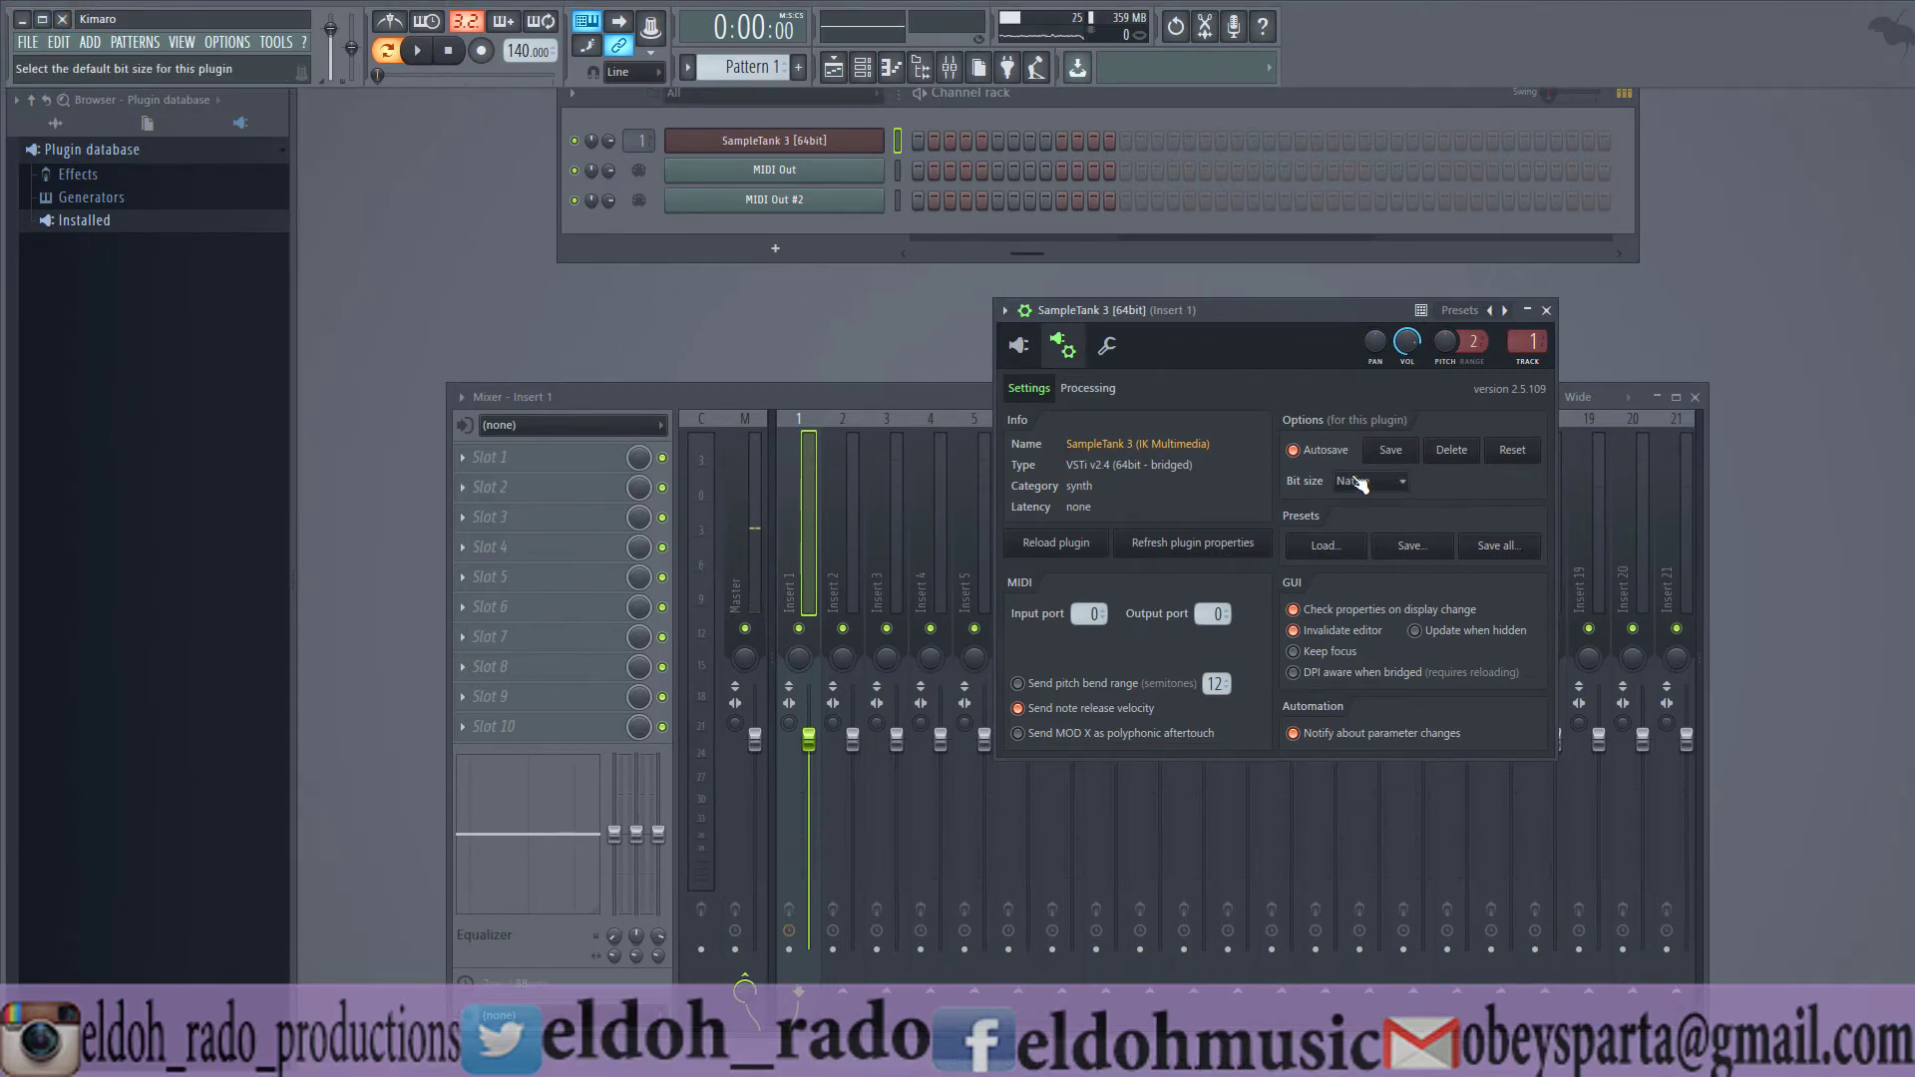
{"action": "left_click", "coordinate": [1545, 310]}
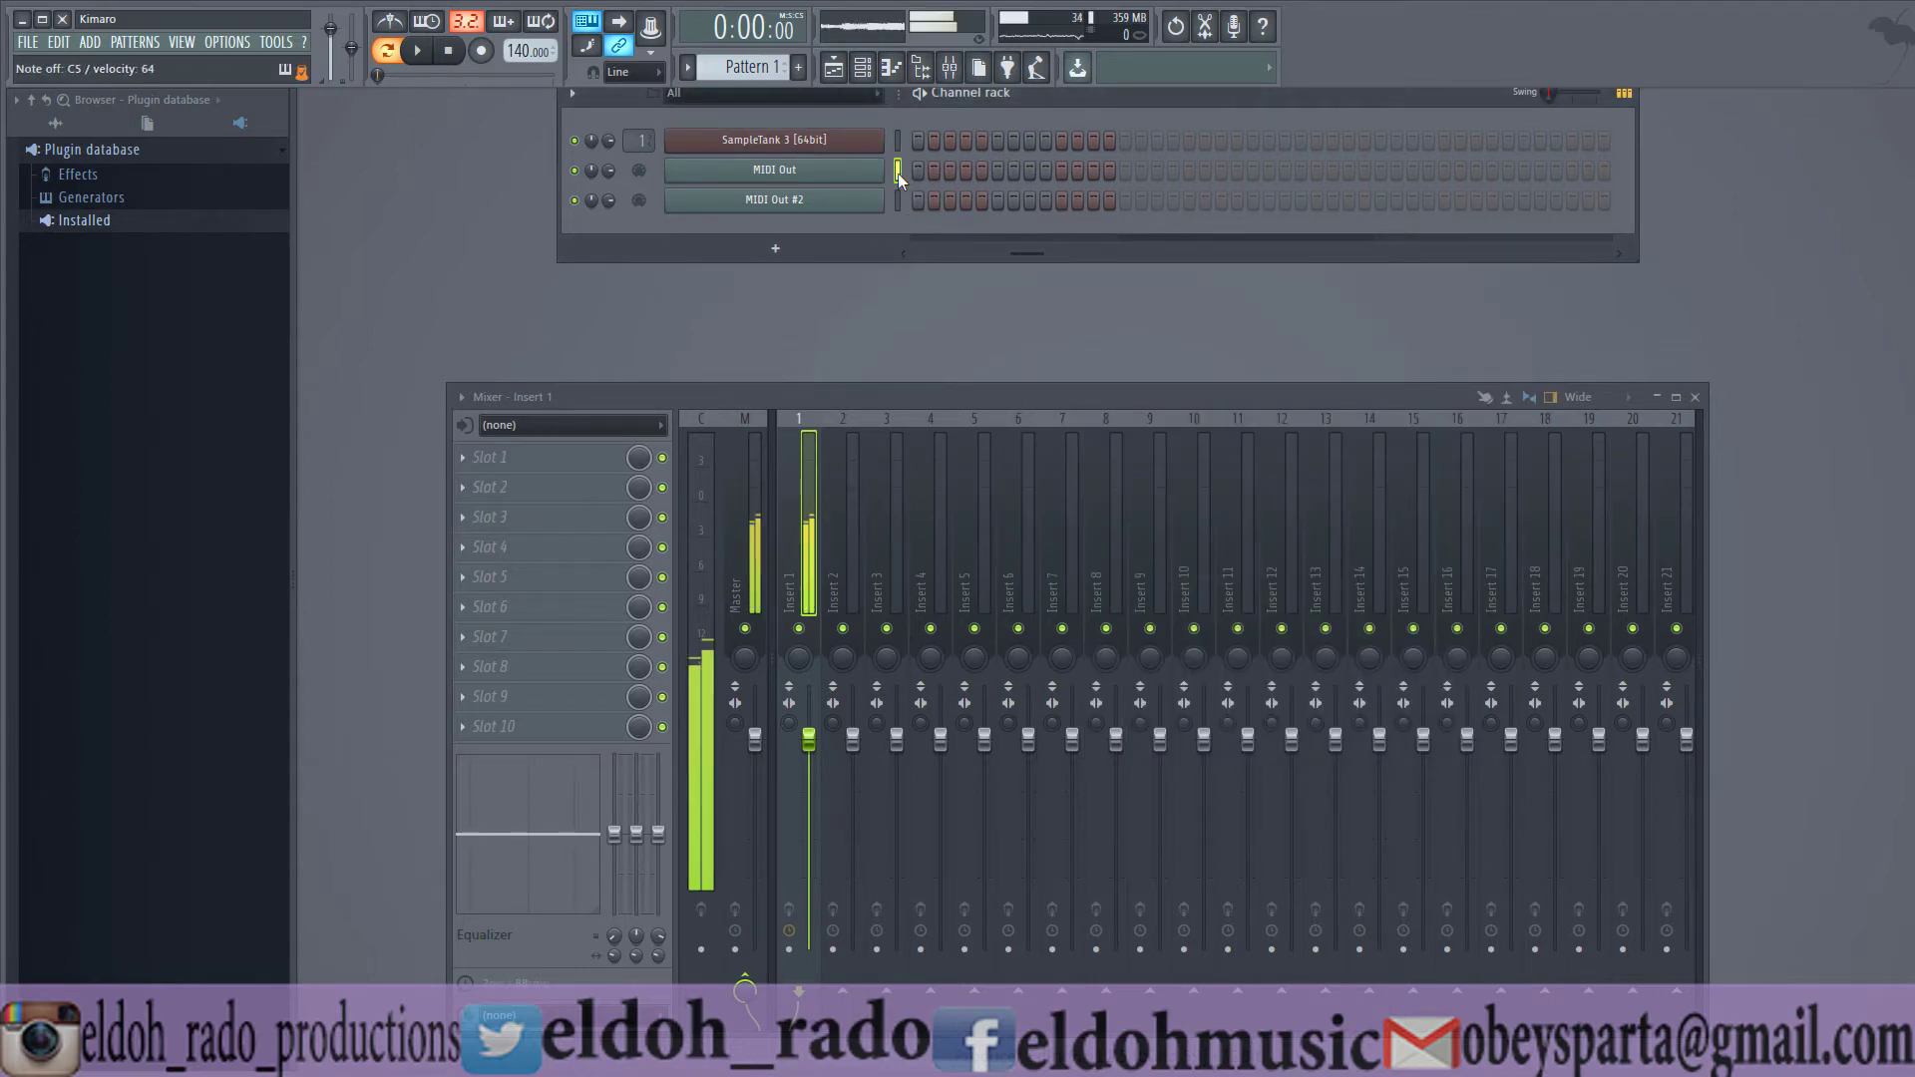
- Preview both MIDI Out channels and set the MIDI Out channel number to 2
{"action": "left_click", "coordinate": [898, 200]}
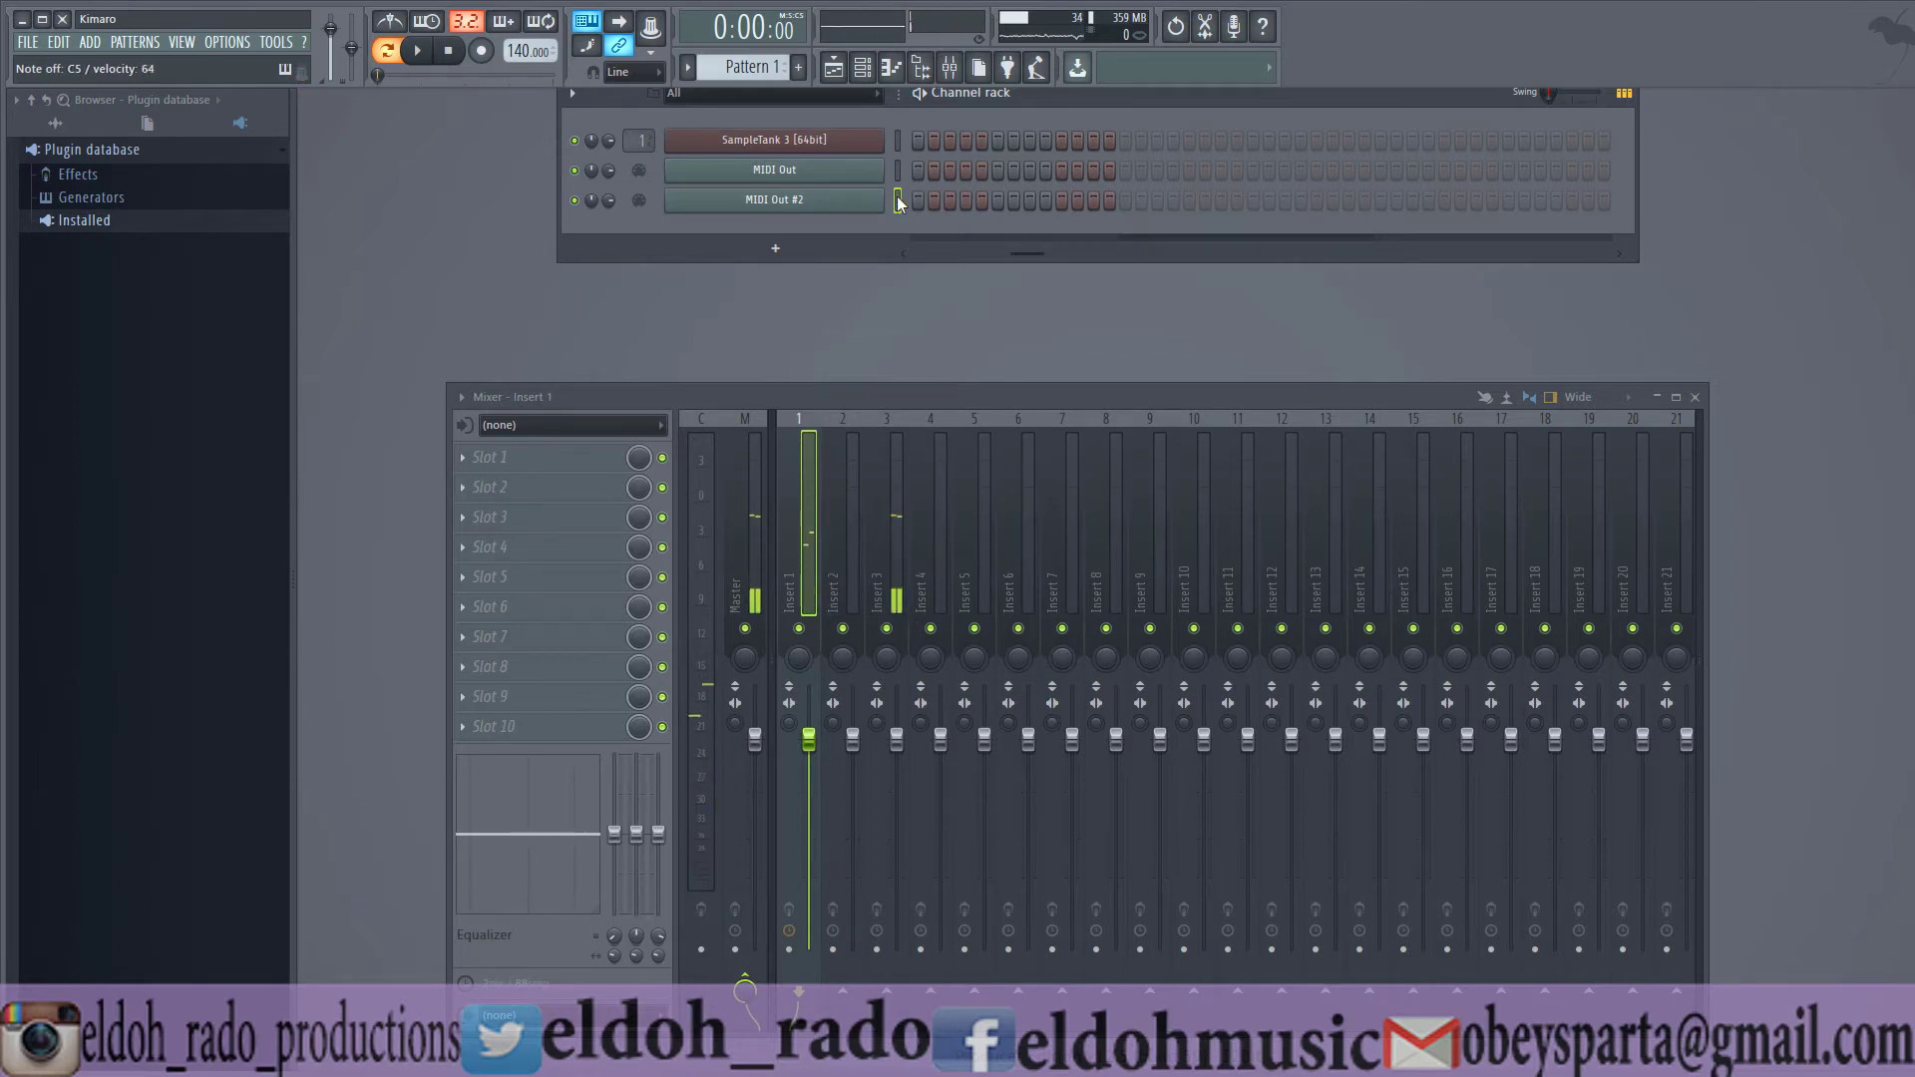
{"action": "left_click", "coordinate": [896, 173]}
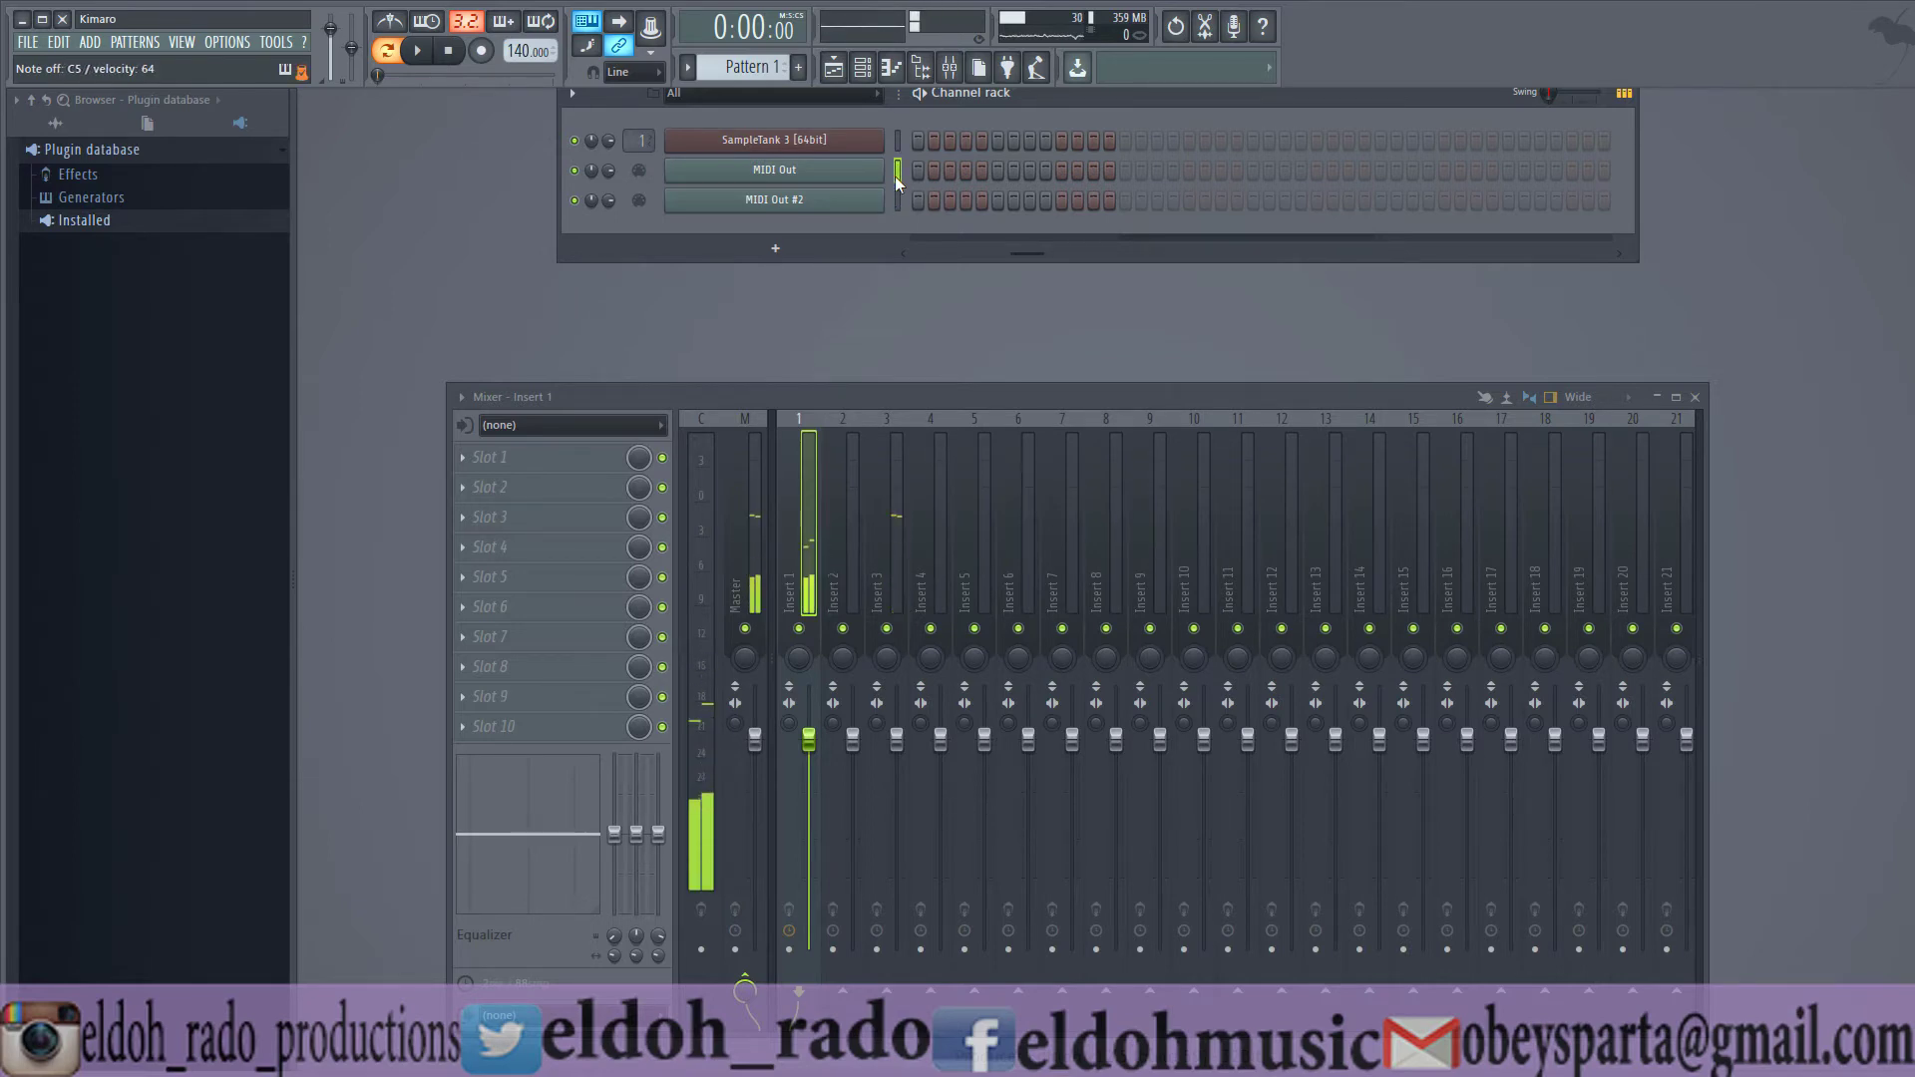
{"action": "left_click", "coordinate": [868, 173]}
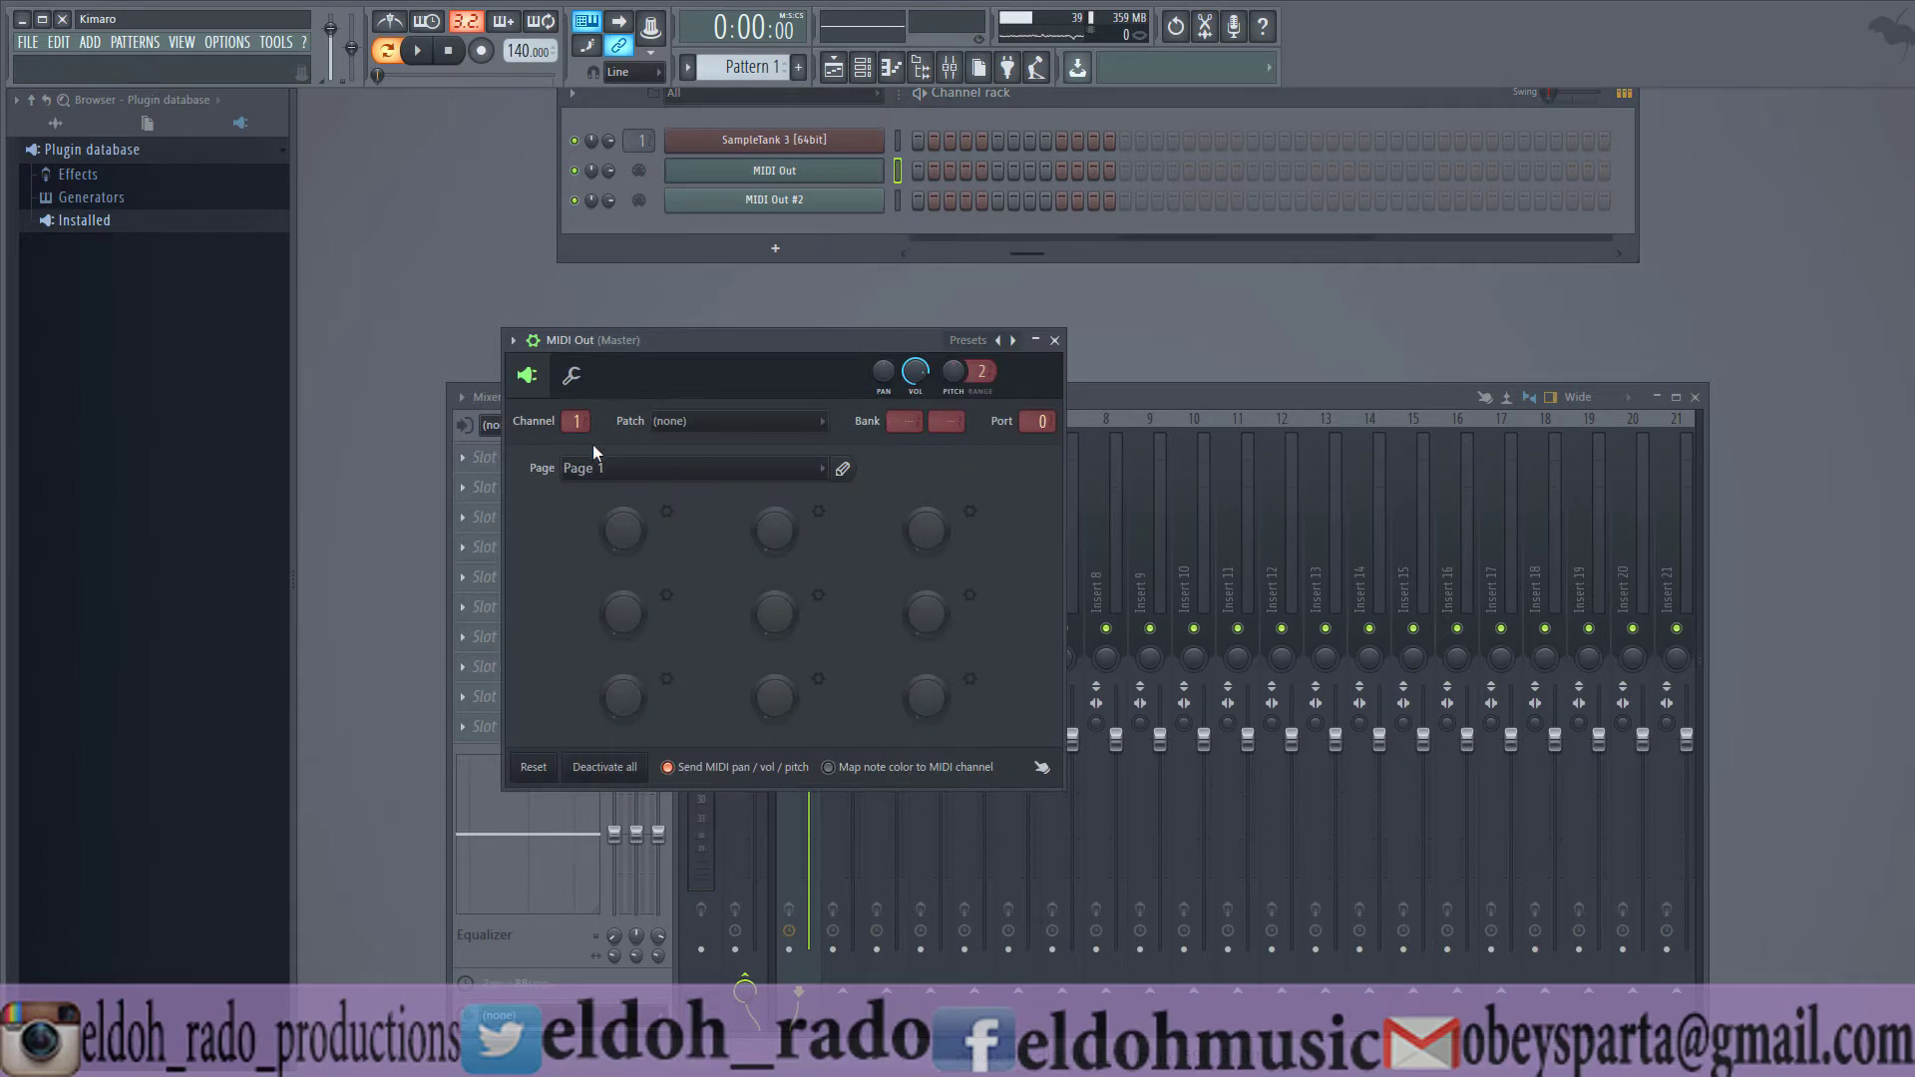
{"action": "left_click", "coordinate": [574, 431]}
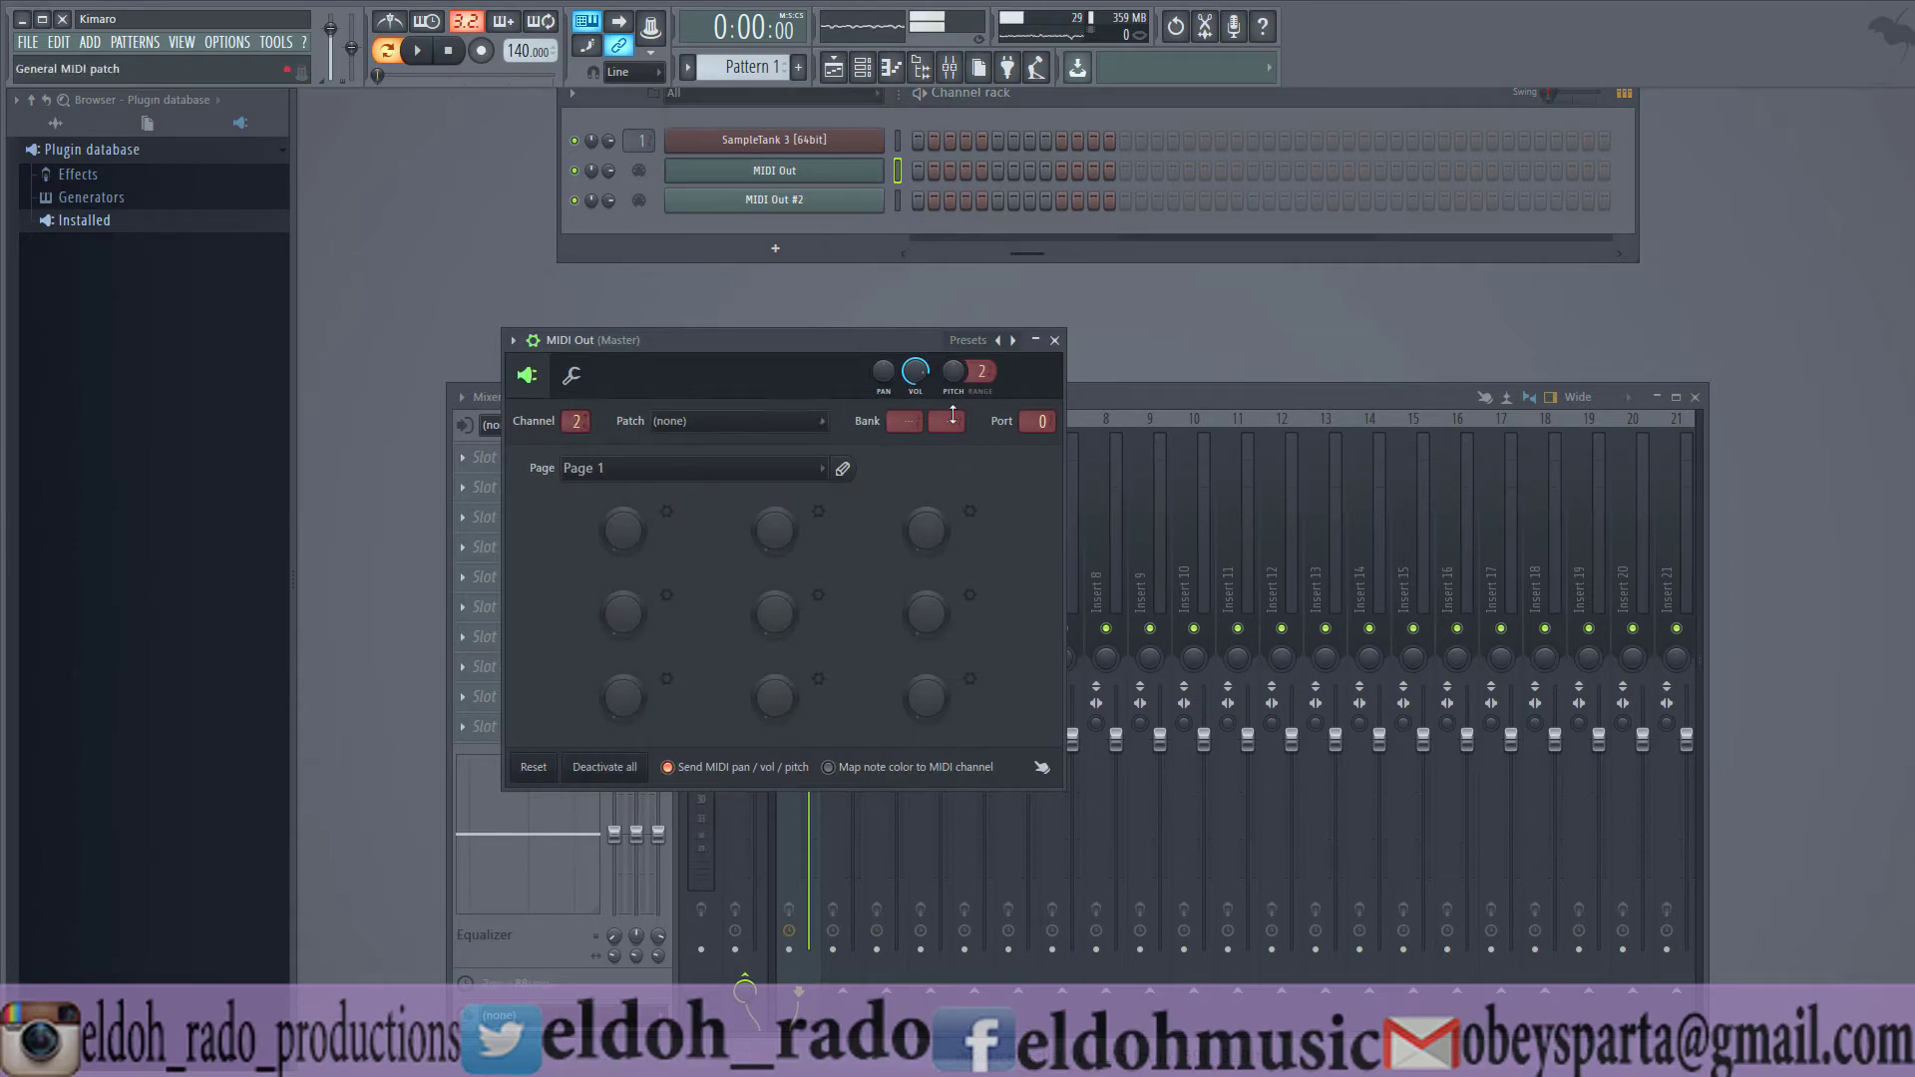
{"action": "left_click", "coordinate": [1054, 340]}
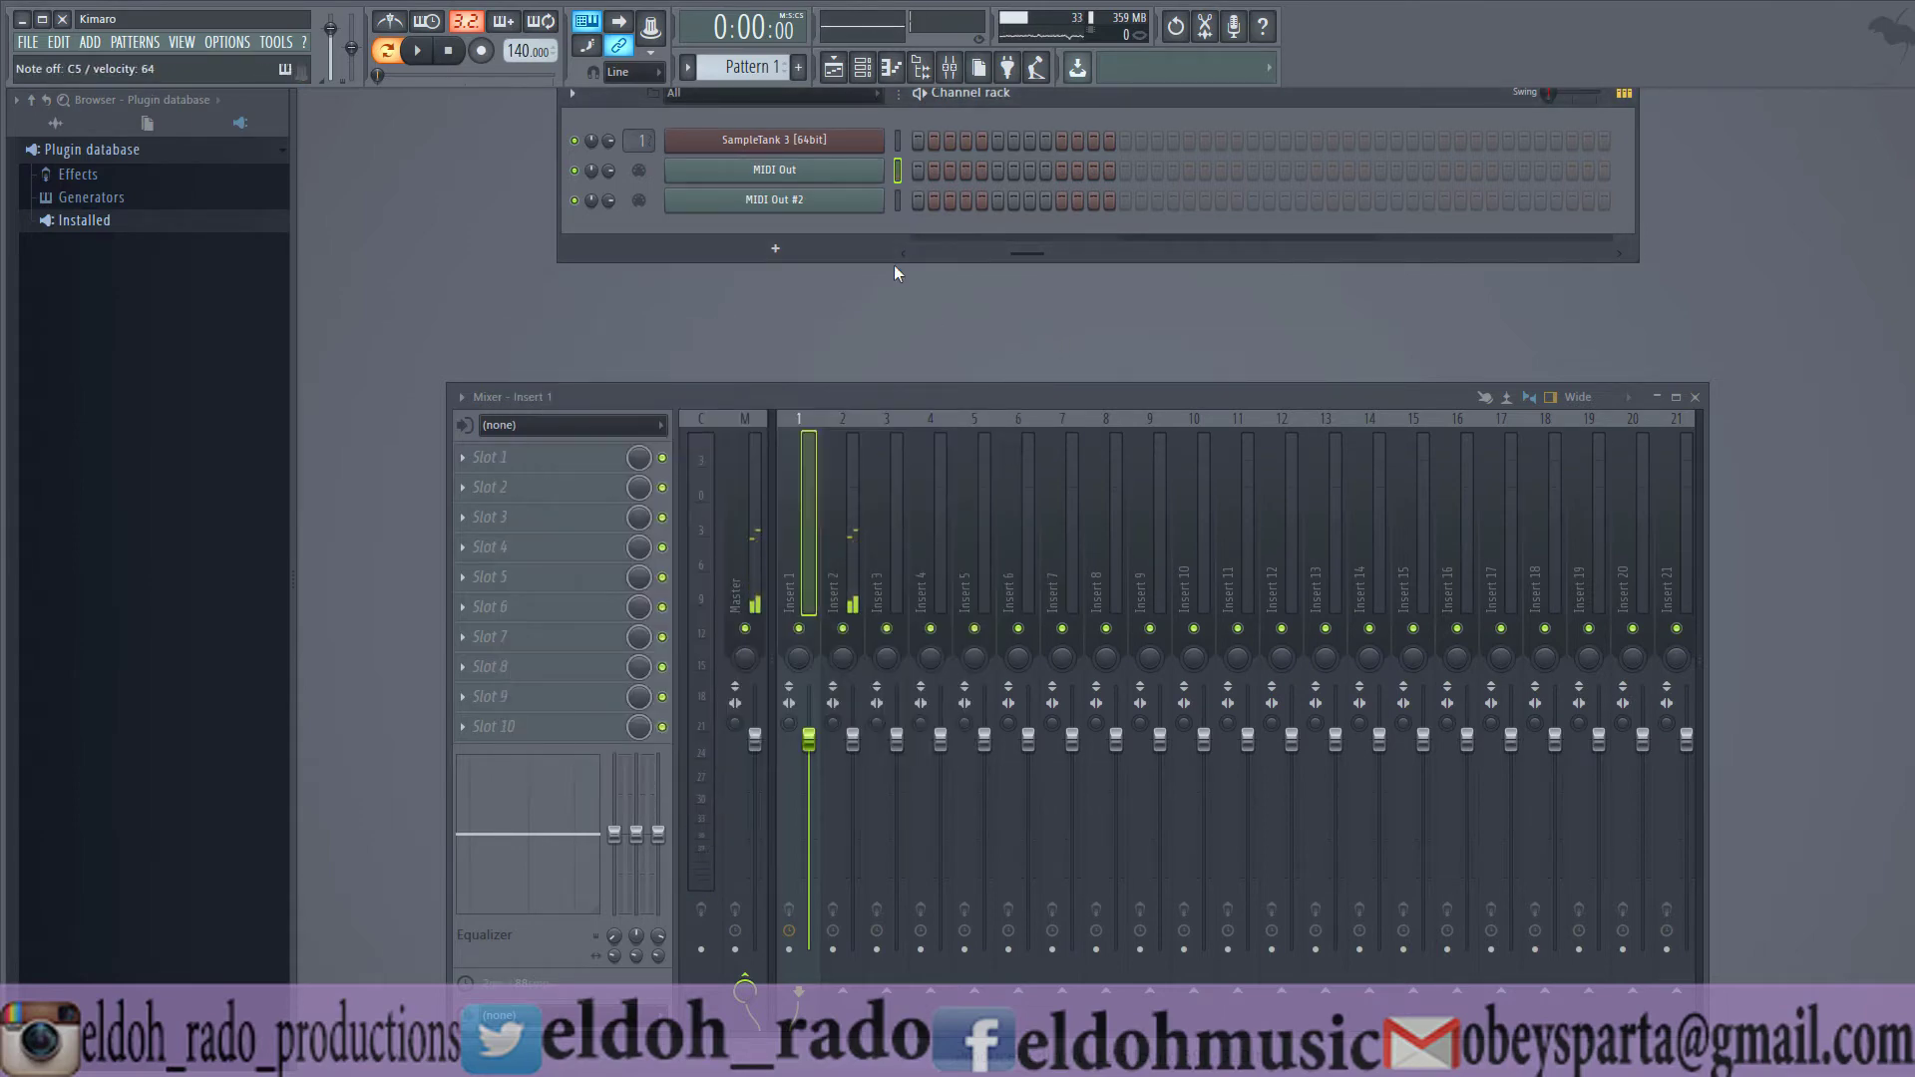
- Show SampleTank 3's instrument interface and audition the MIDI Out and MIDI Out #2 channels
{"action": "left_click", "coordinate": [898, 200]}
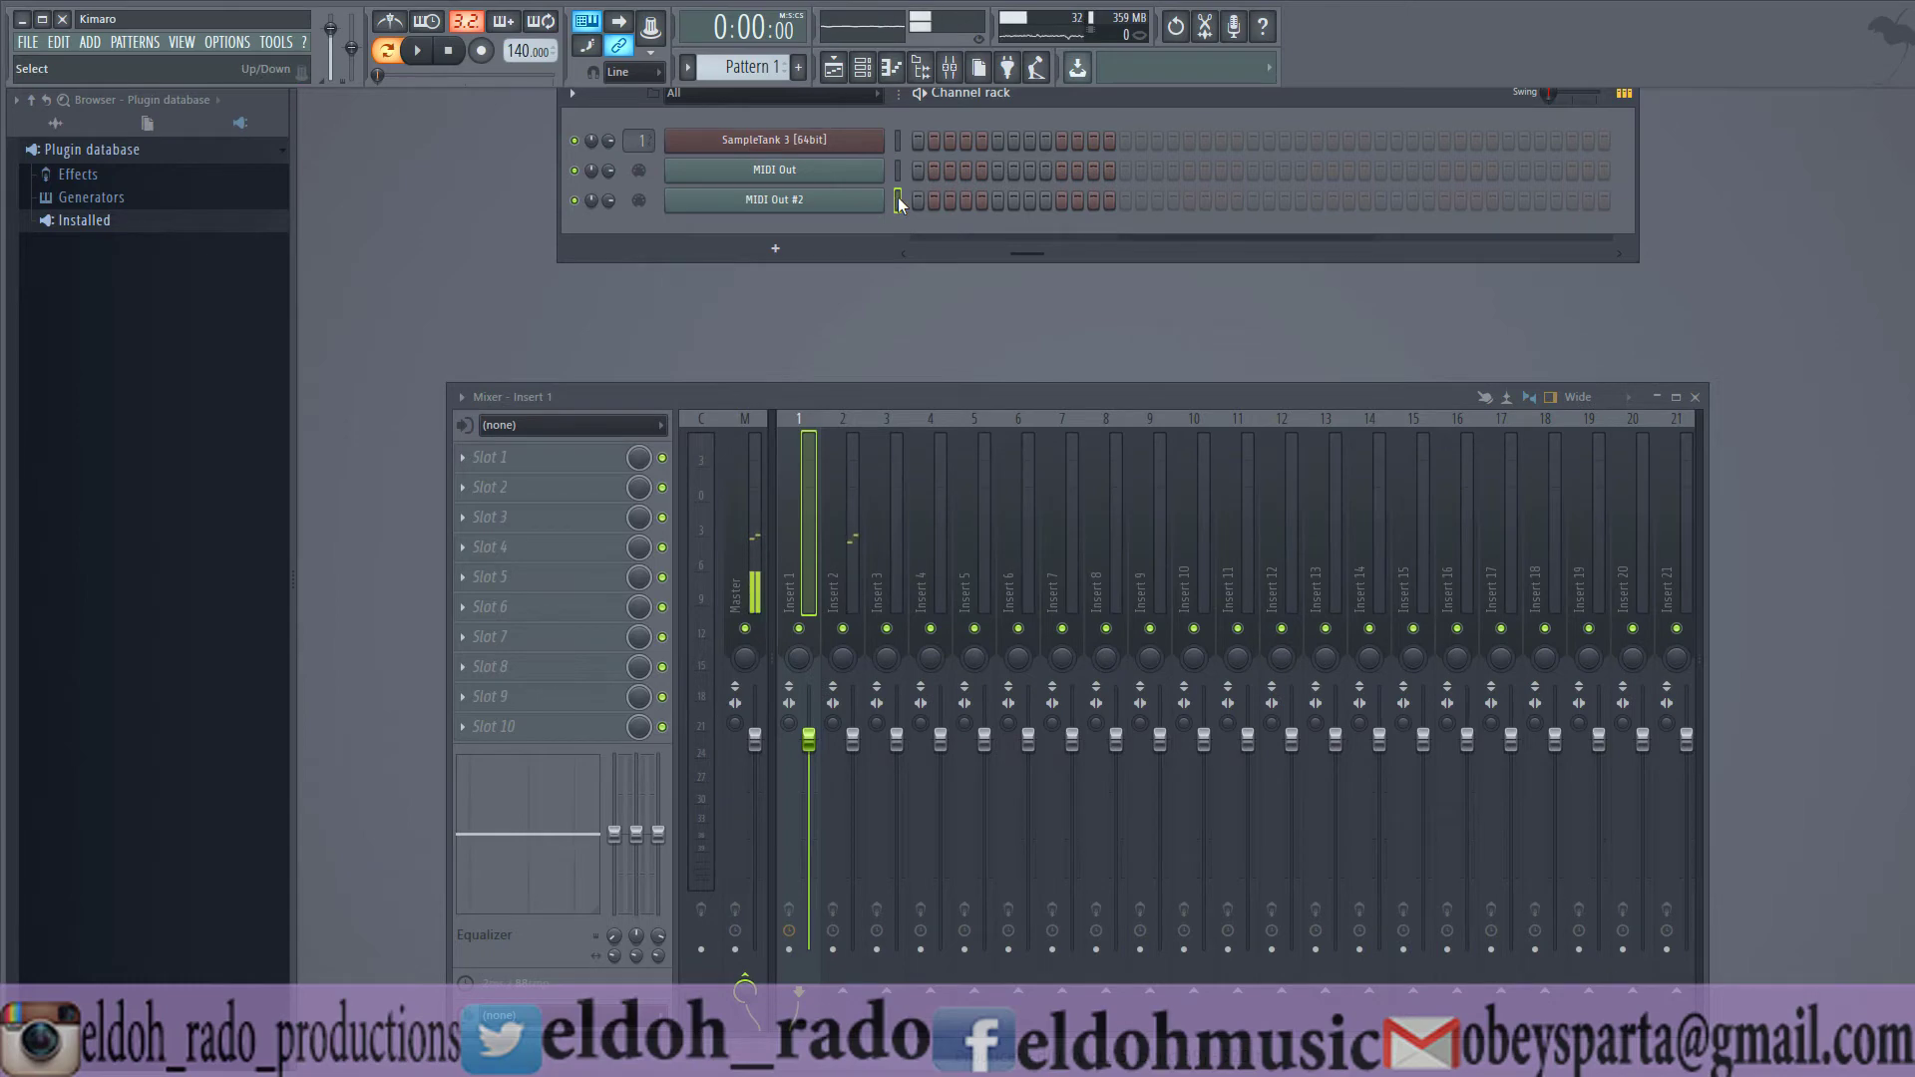
{"action": "left_click", "coordinate": [835, 150]}
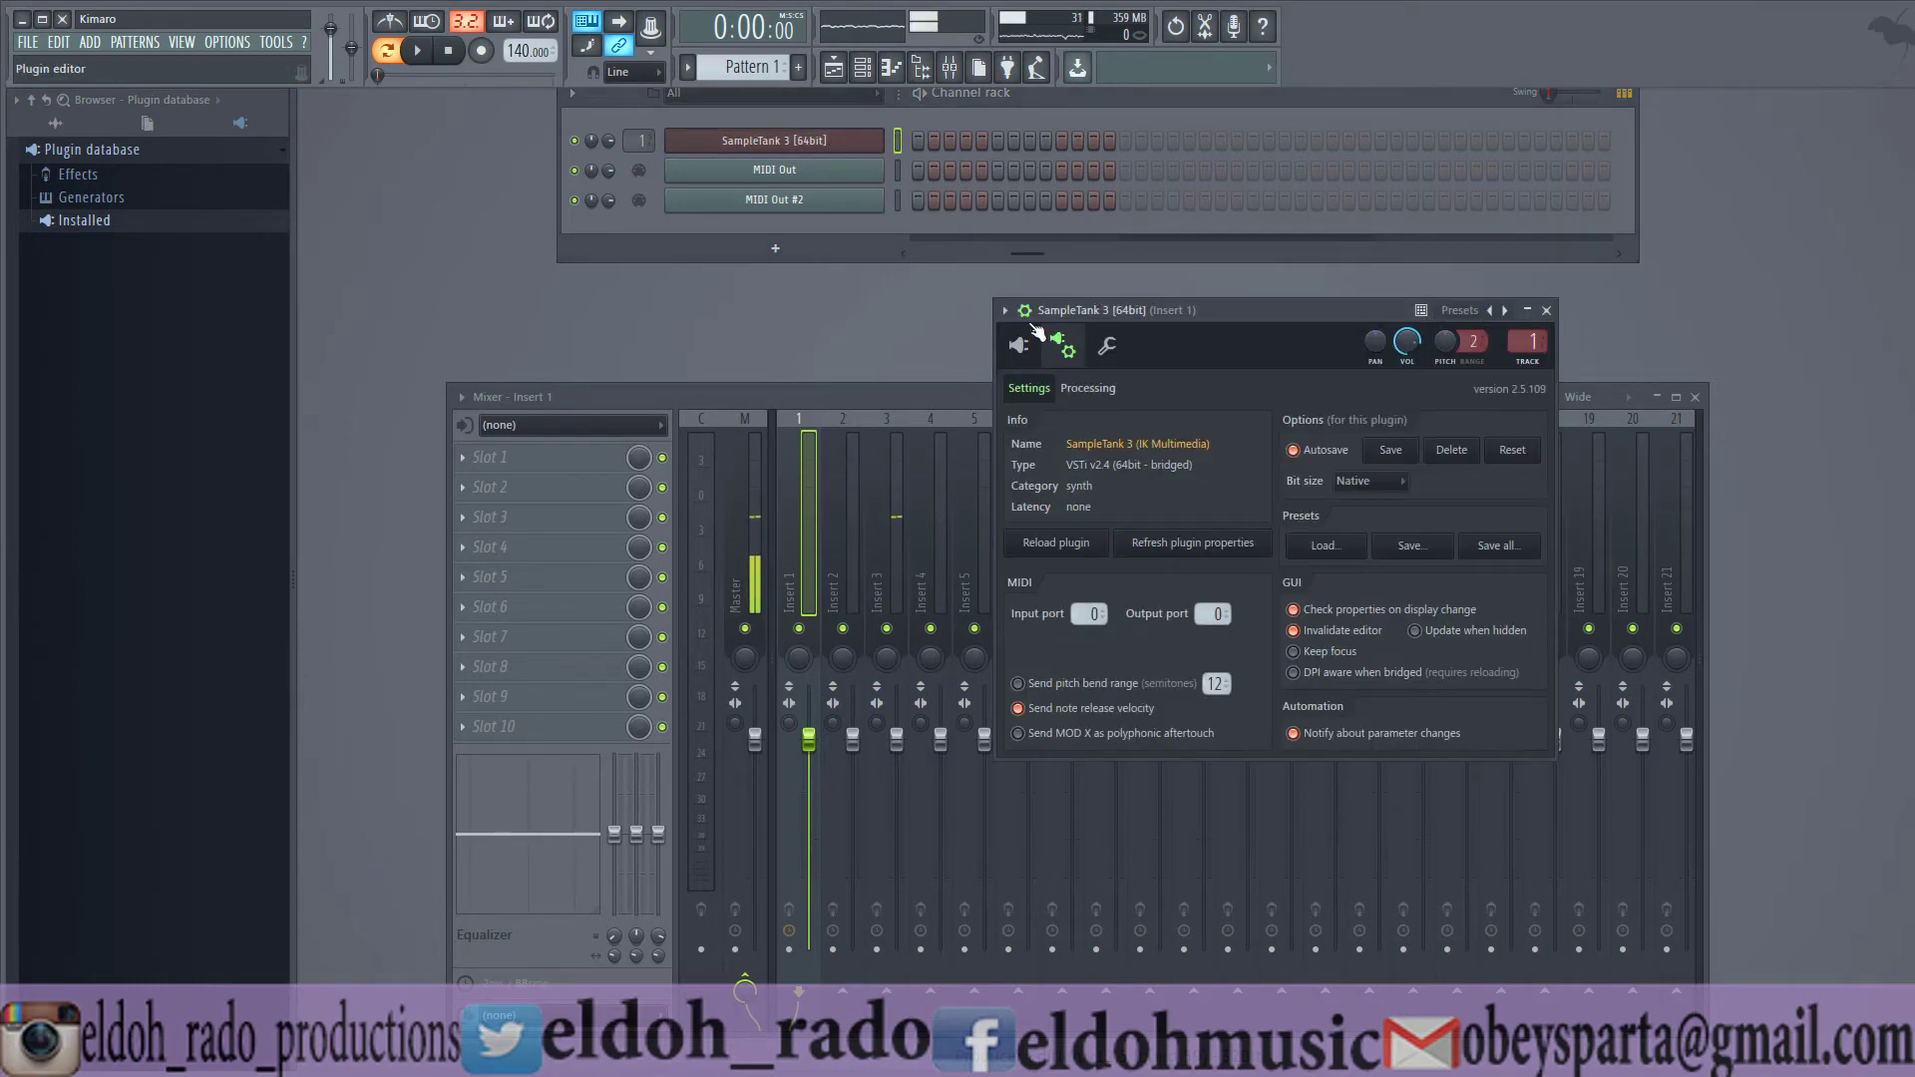
{"action": "left_click", "coordinate": [1055, 341]}
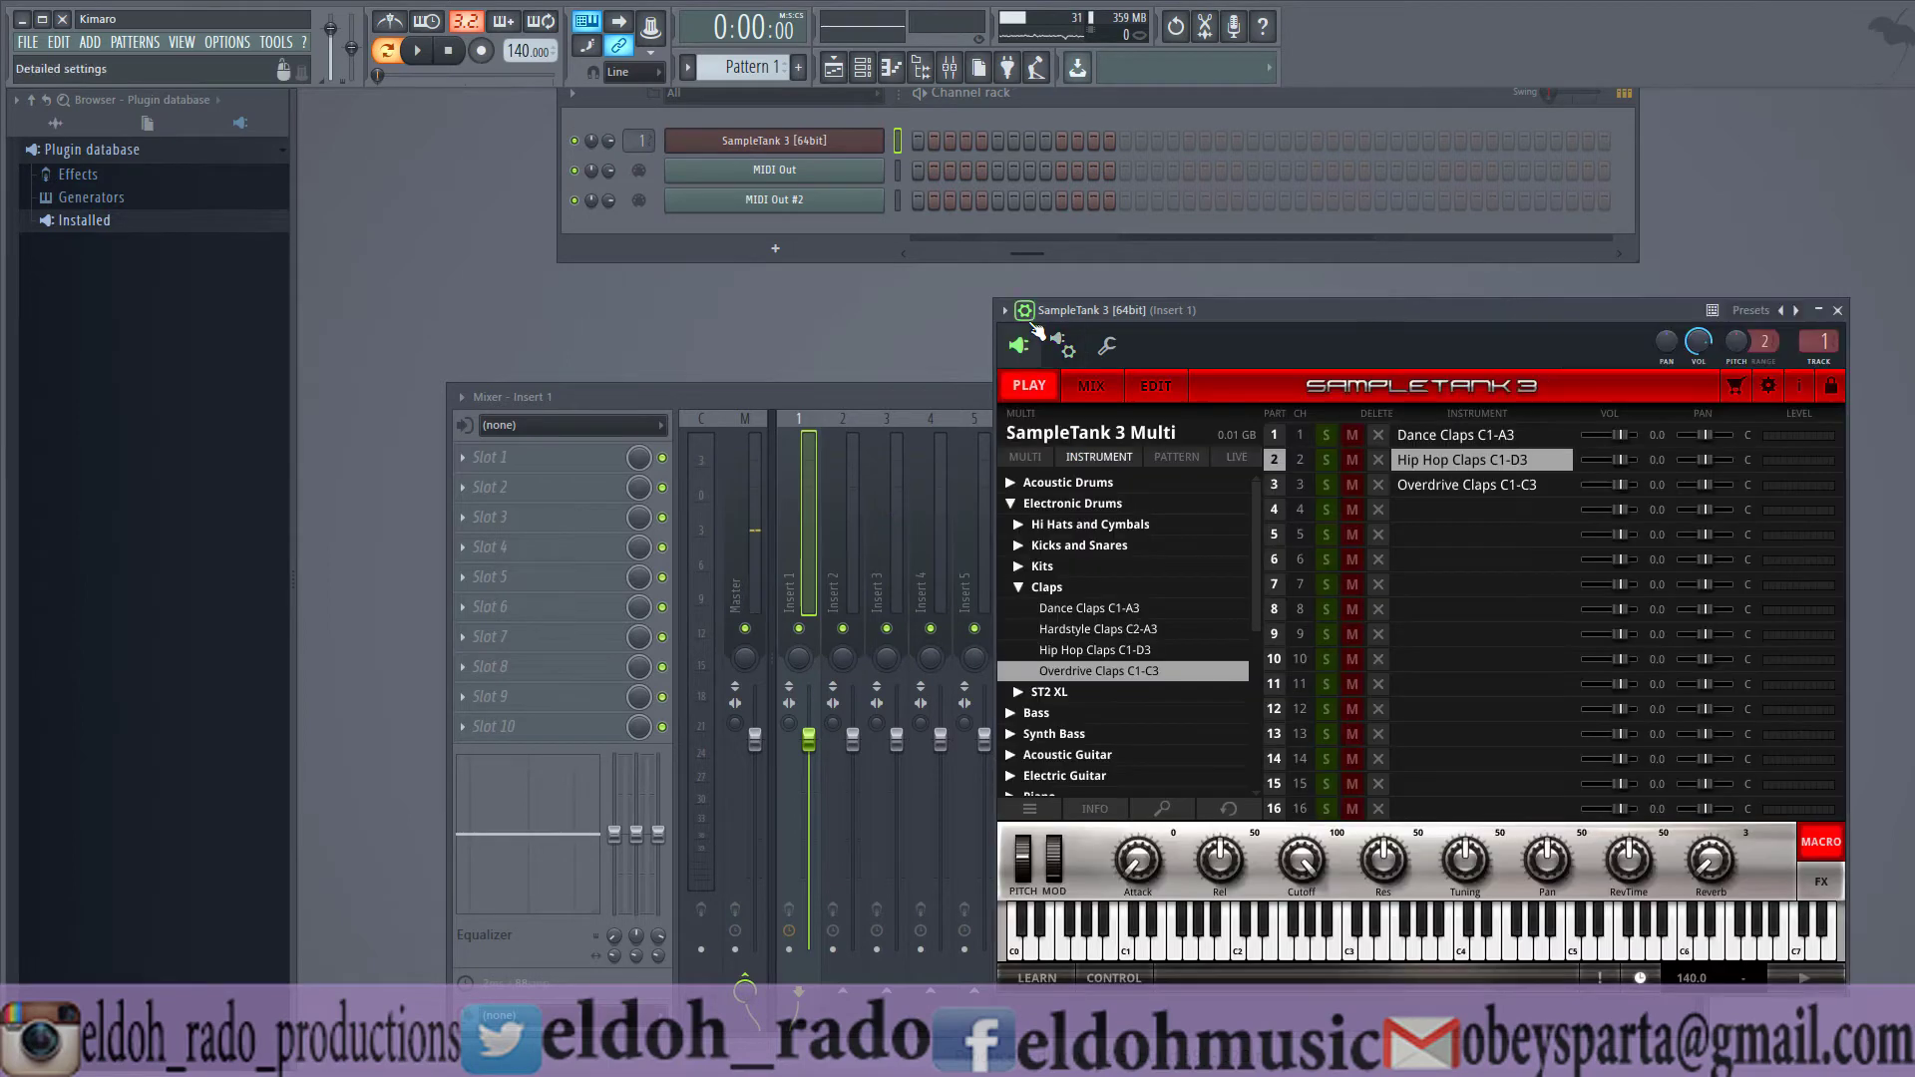
{"action": "left_click", "coordinate": [900, 171]}
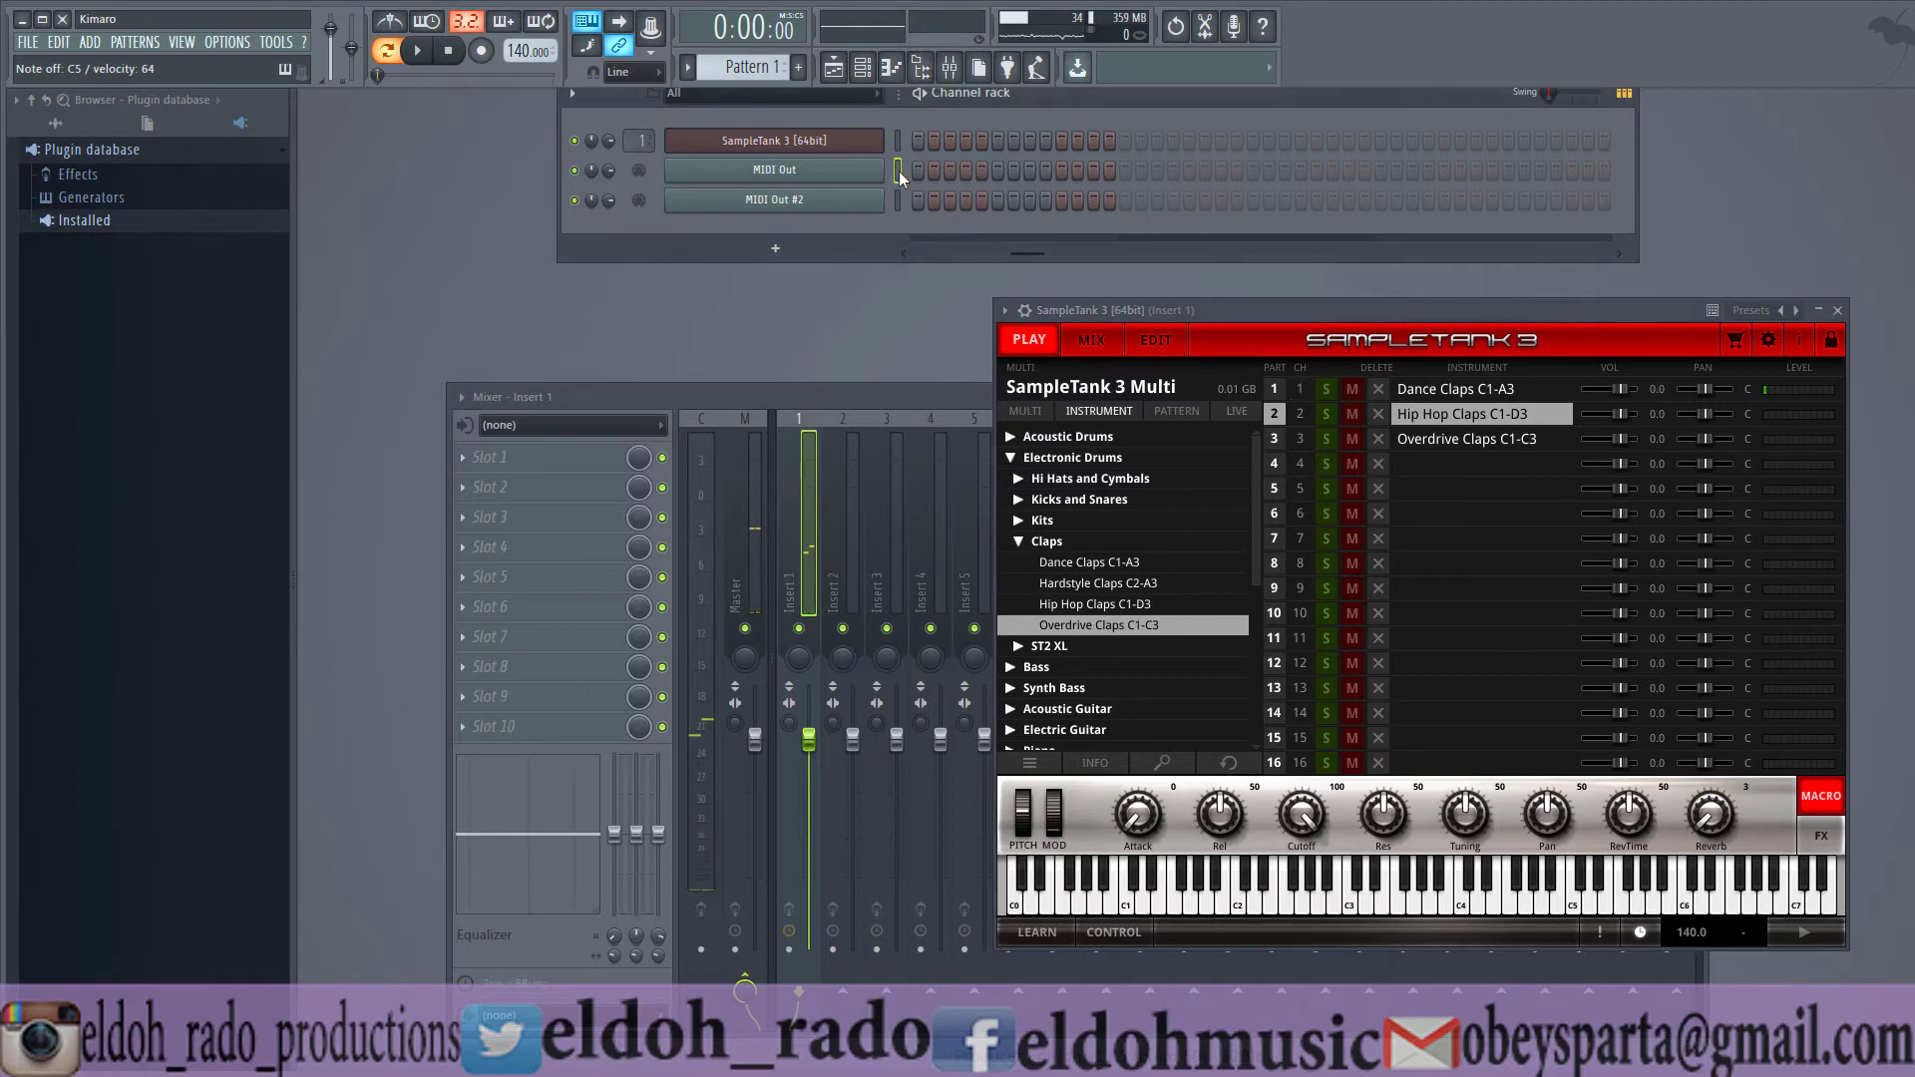
{"action": "left_click", "coordinate": [899, 201]}
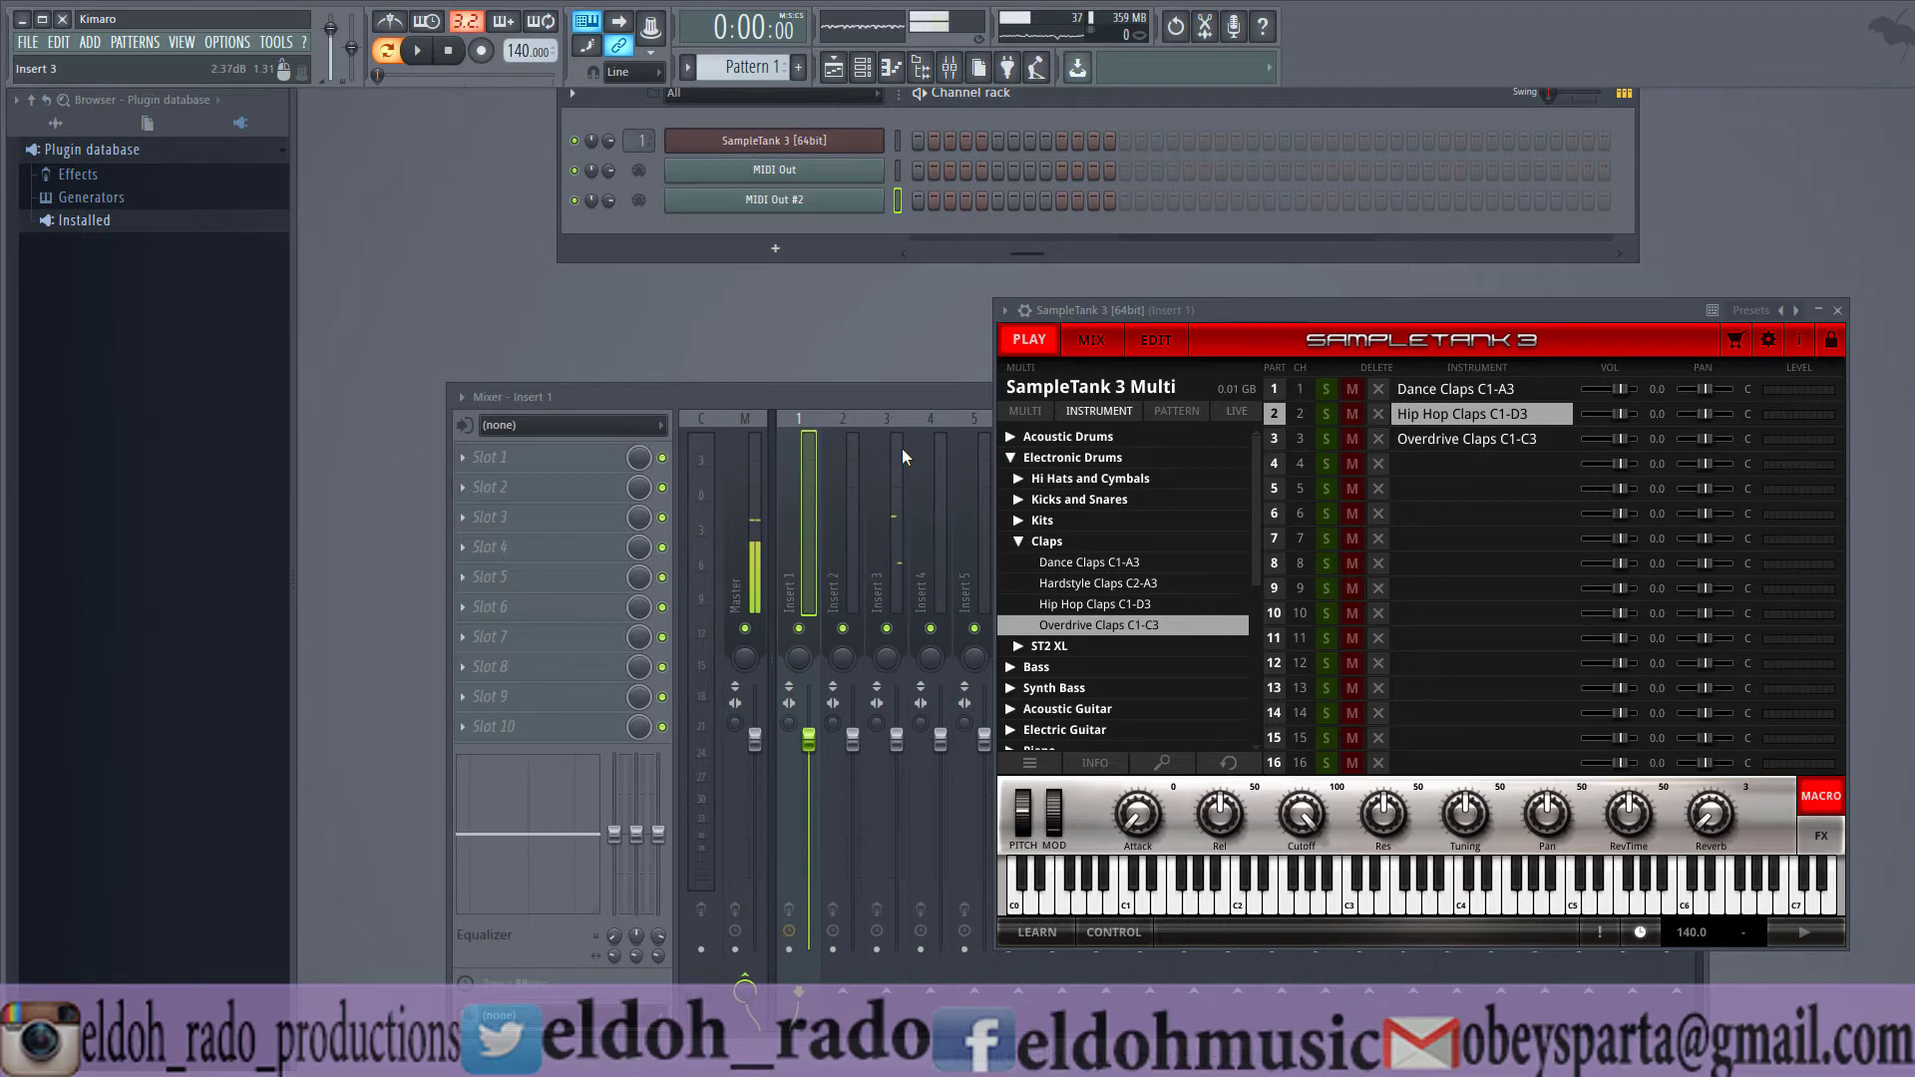
- Close SampleTank 3 and delete its channel from the channel rack
{"action": "left_click", "coordinate": [1846, 317]}
{"action": "right_click", "coordinate": [823, 145]}
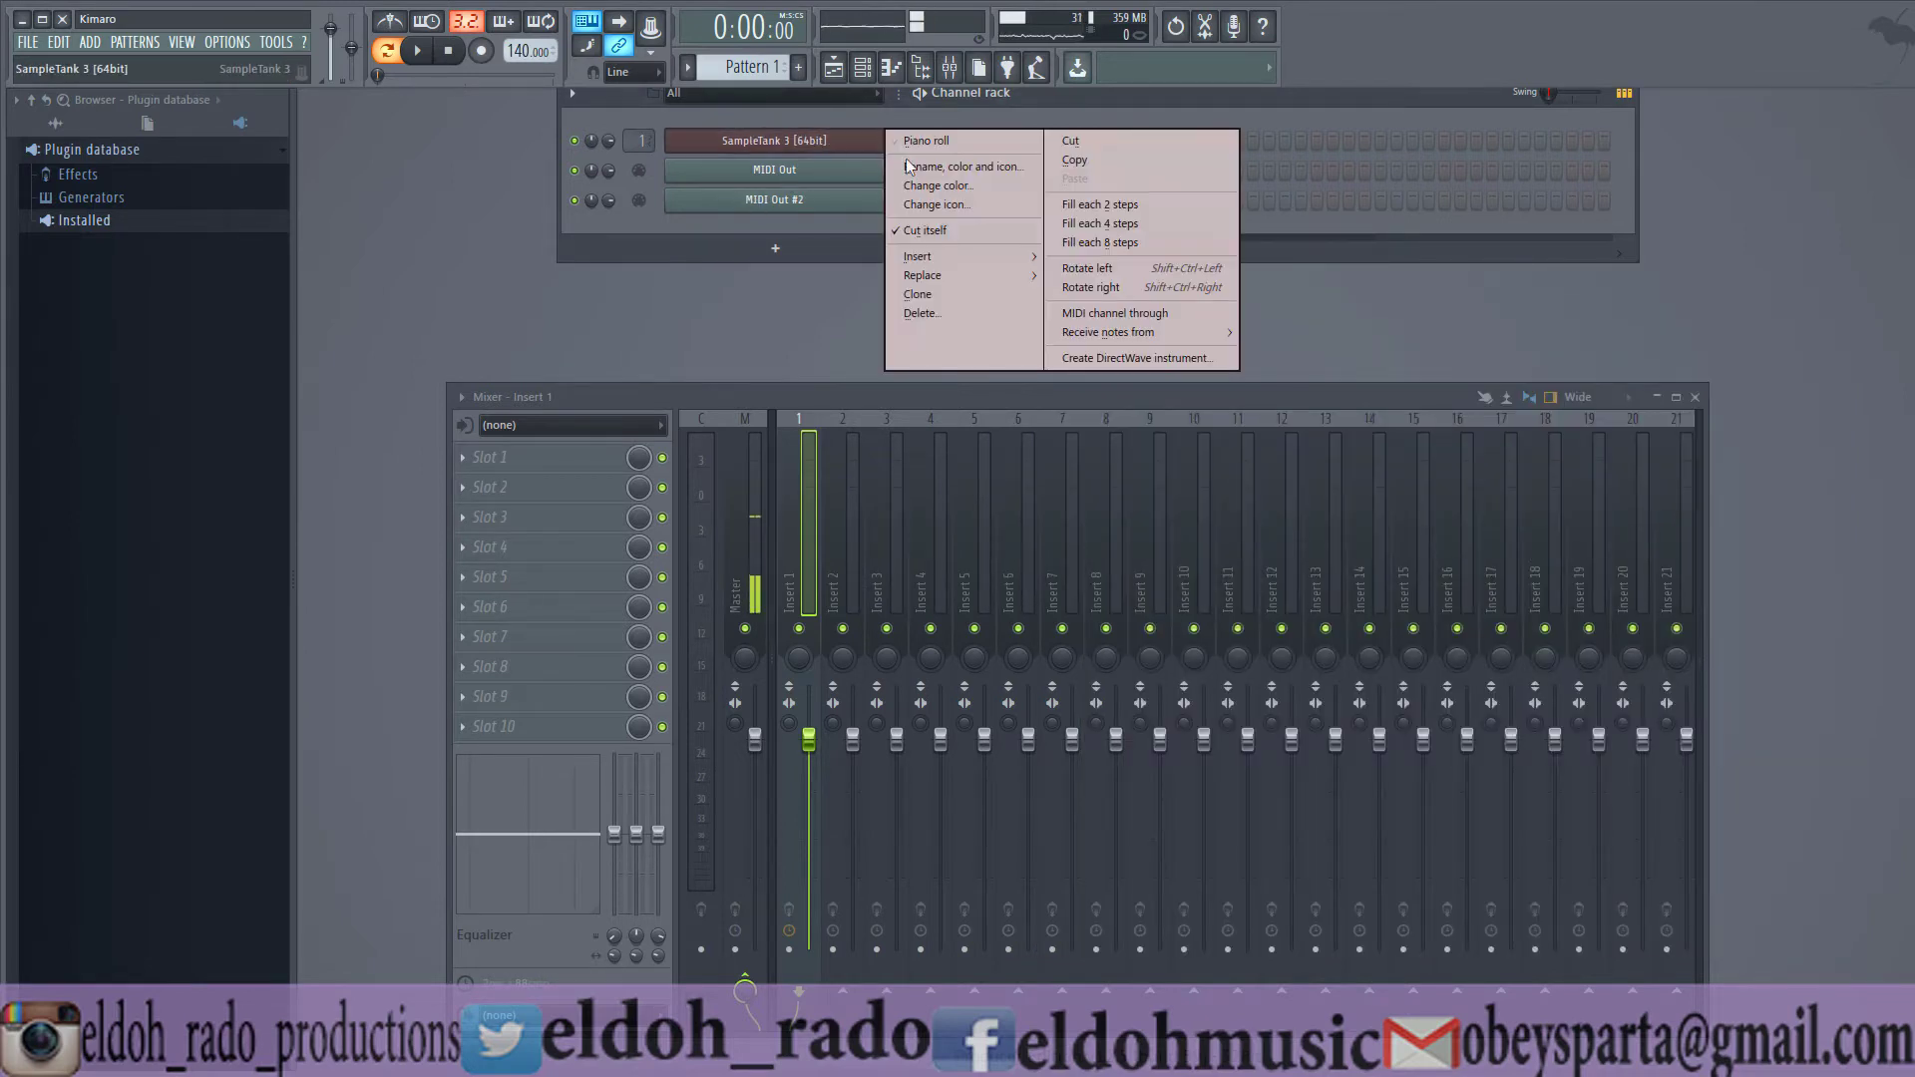
{"action": "left_click", "coordinate": [931, 314]}
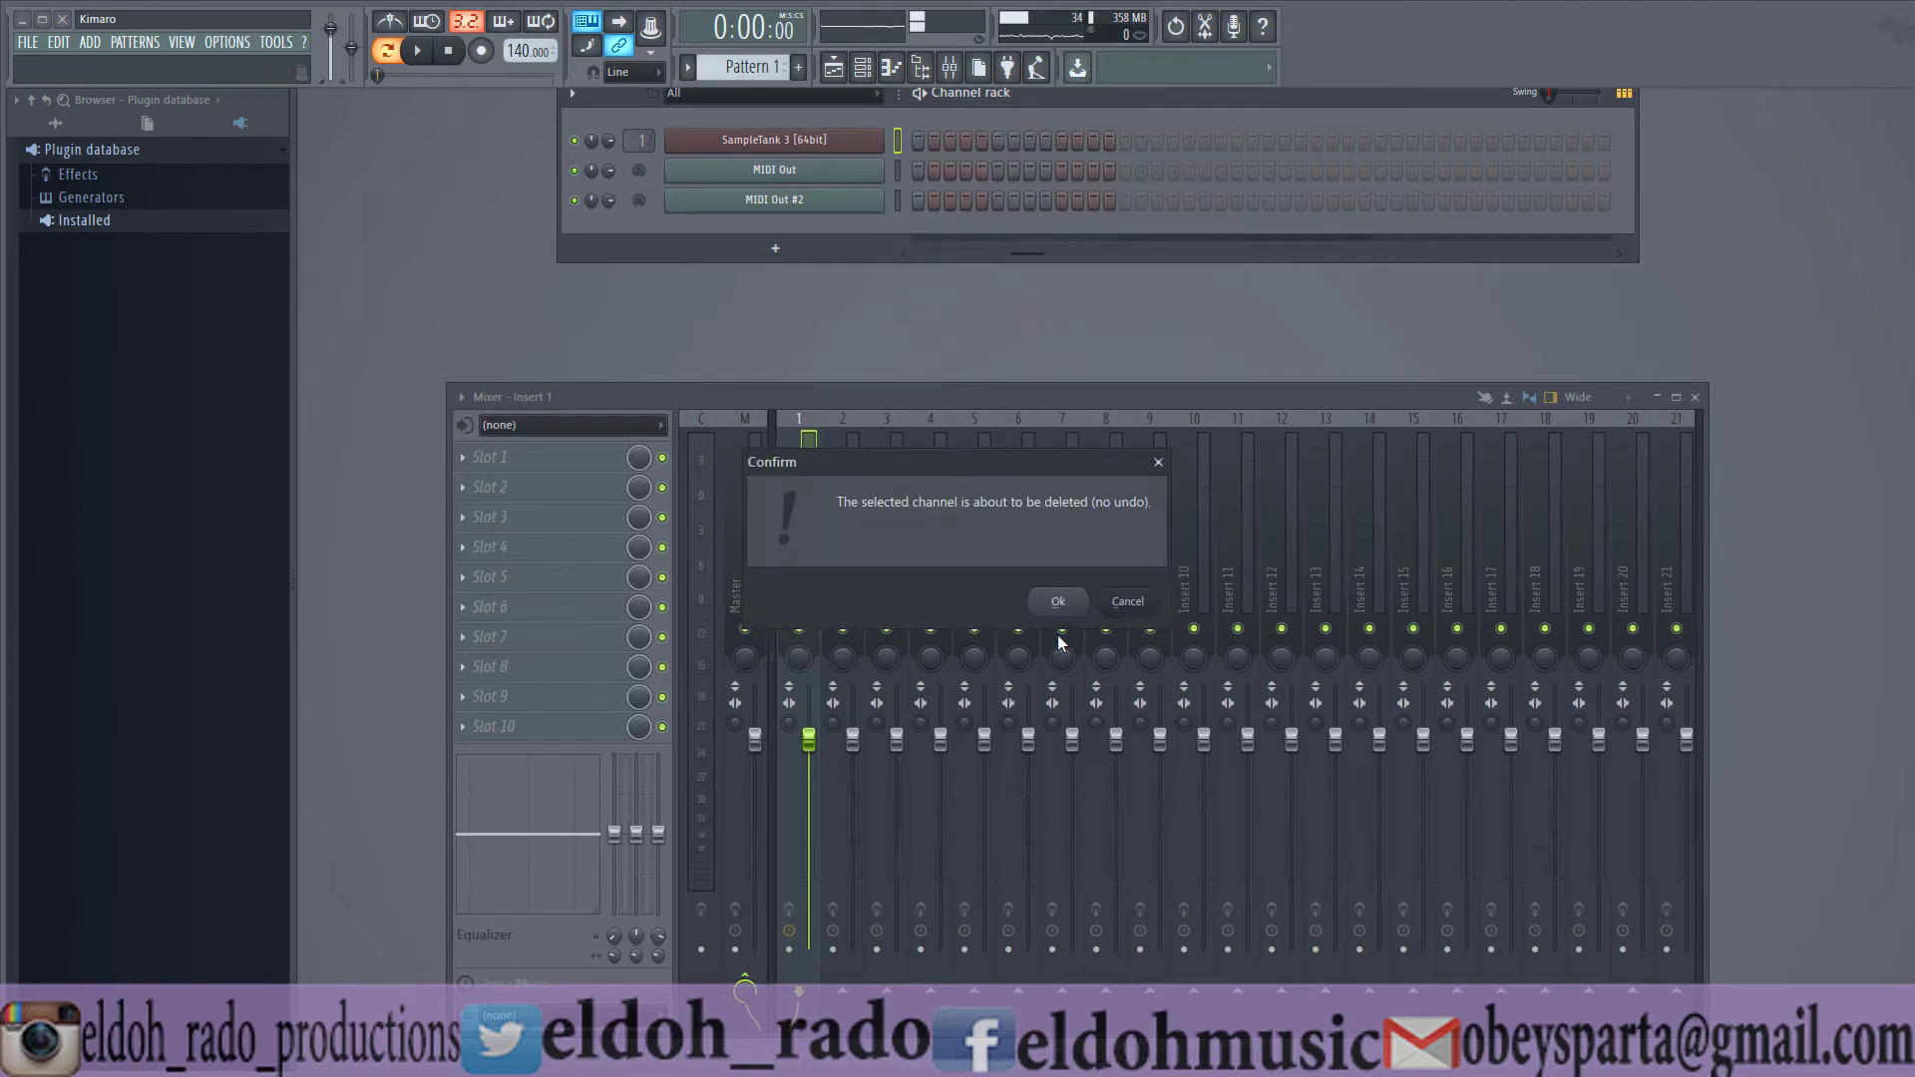
{"action": "left_click", "coordinate": [1055, 591]}
- Delete the MIDI Out and MIDI Out #2 channels, then bring up the add-instrument list
{"action": "right_click", "coordinate": [816, 148]}
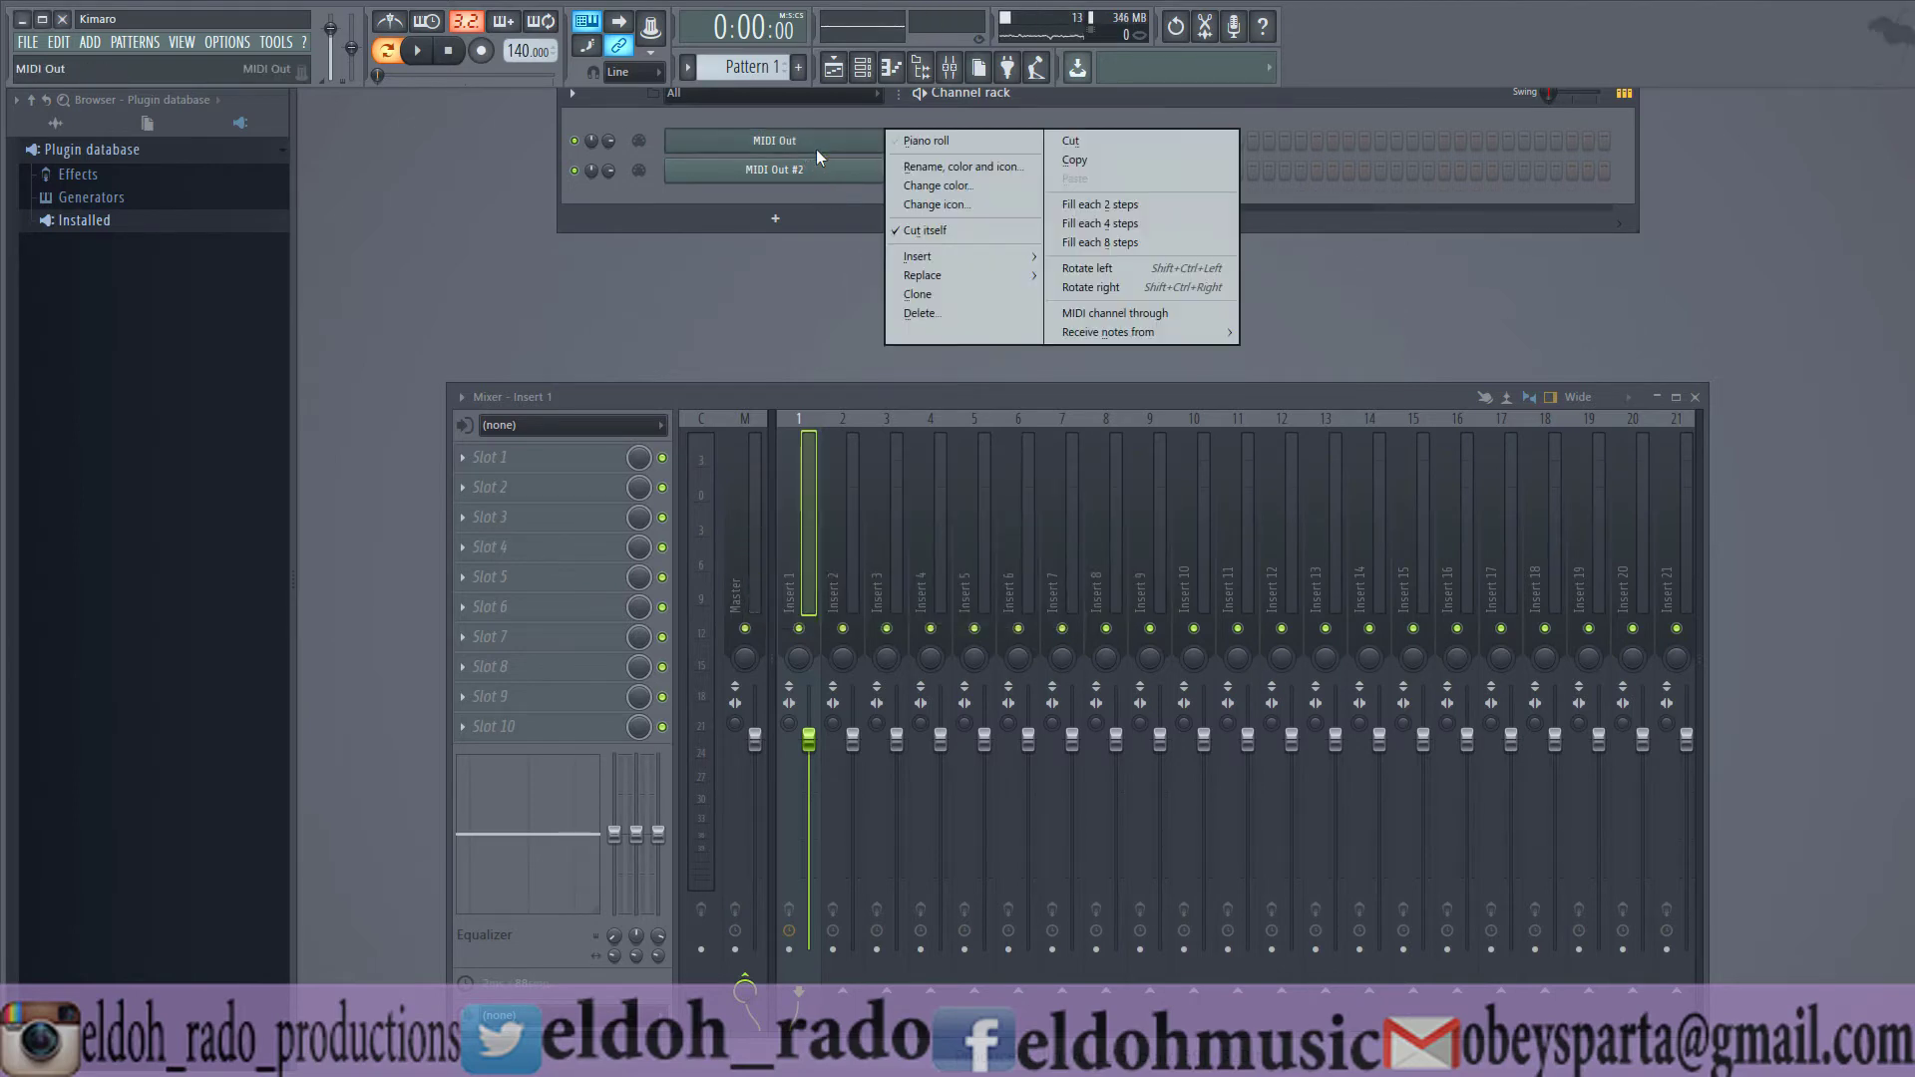
{"action": "left_click", "coordinate": [923, 308]}
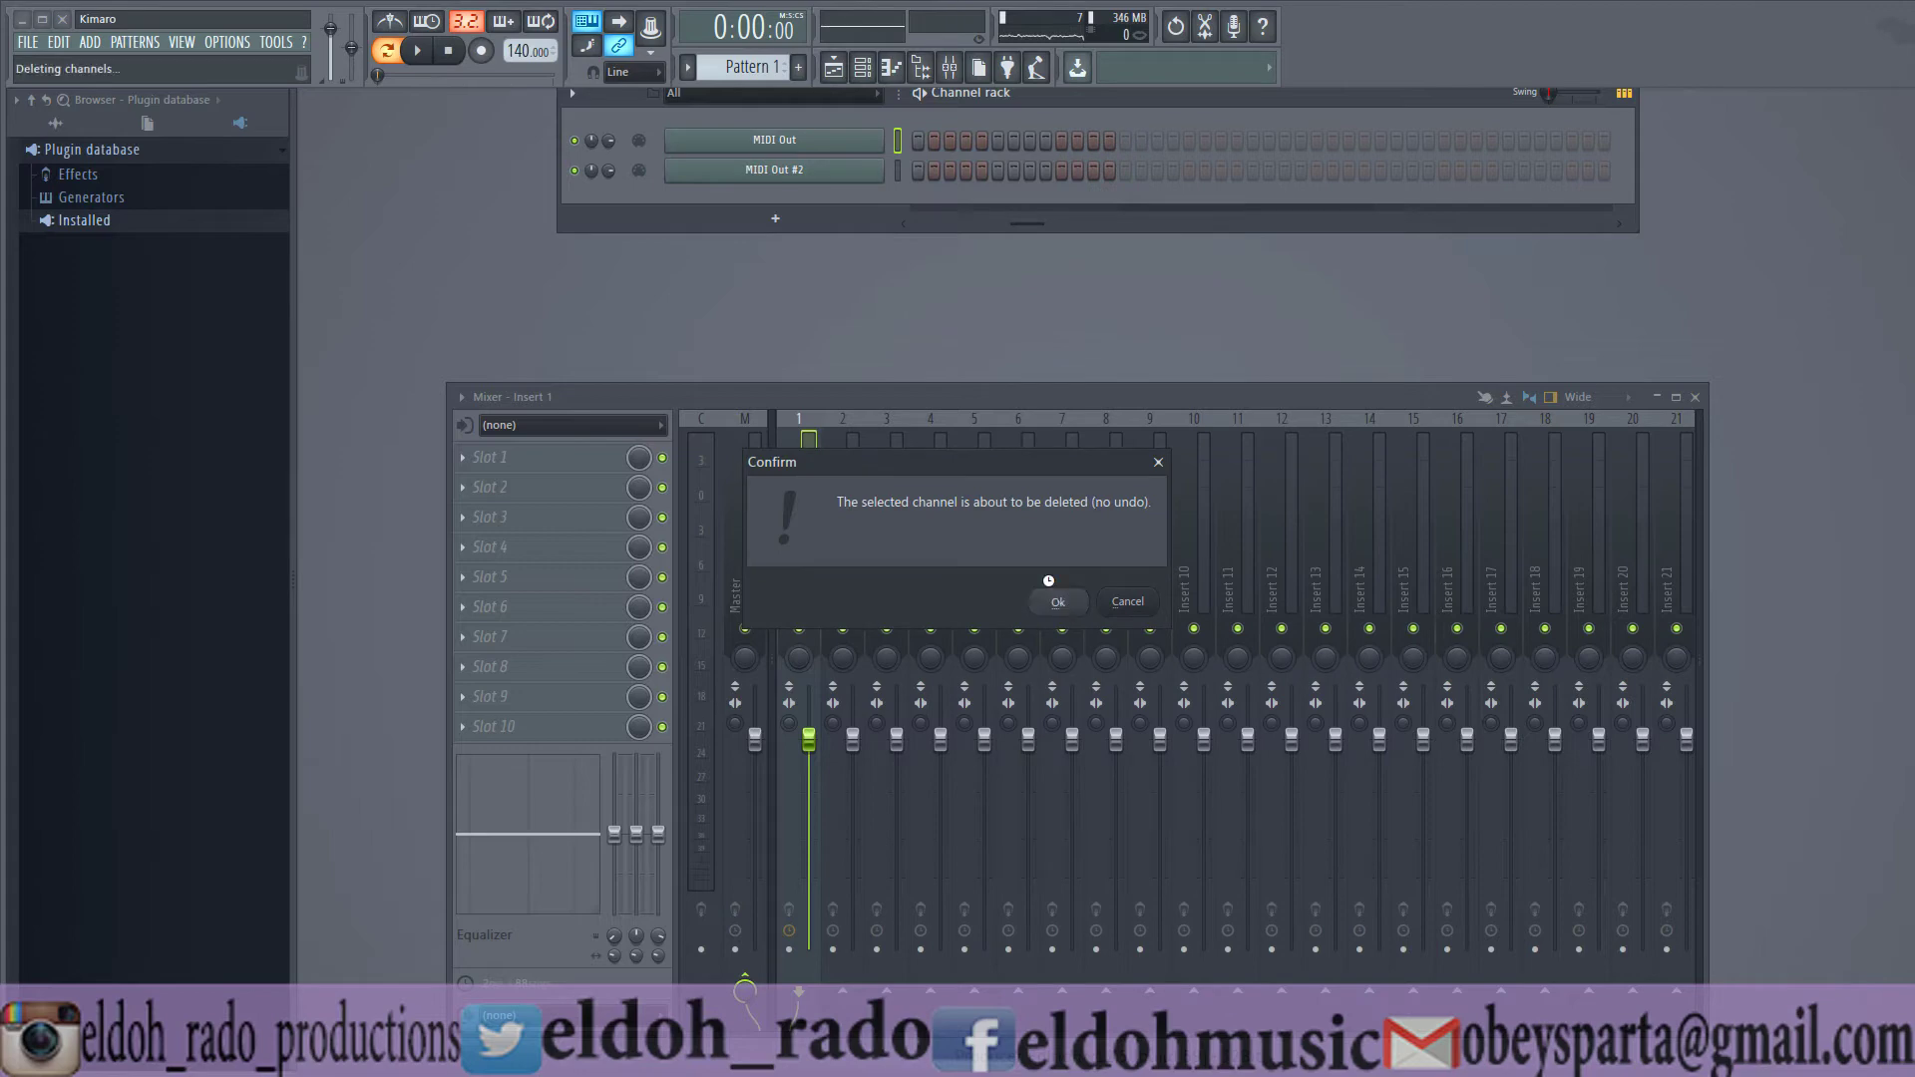
{"action": "left_click", "coordinate": [1057, 600]}
{"action": "right_click", "coordinate": [812, 140]}
{"action": "left_click", "coordinate": [931, 317]}
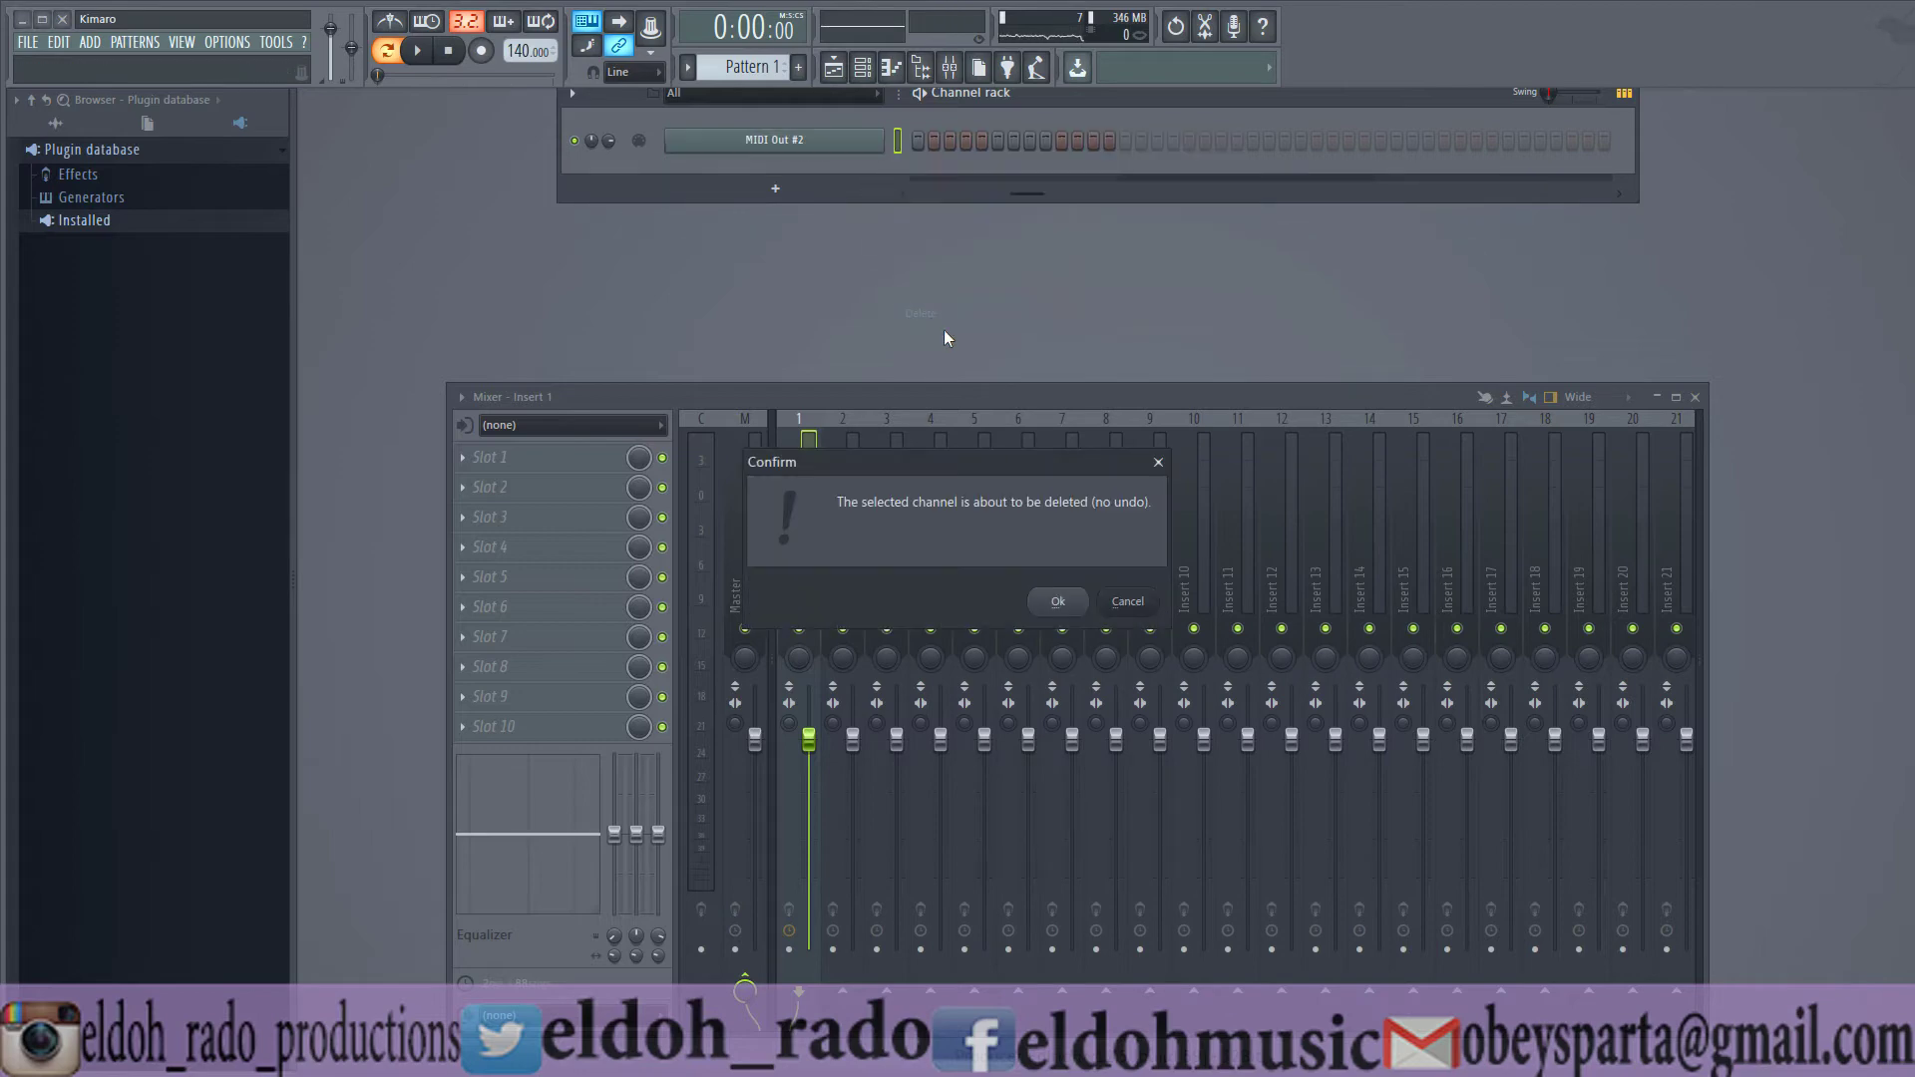
{"action": "left_click", "coordinate": [1055, 598]}
{"action": "left_click", "coordinate": [774, 188]}
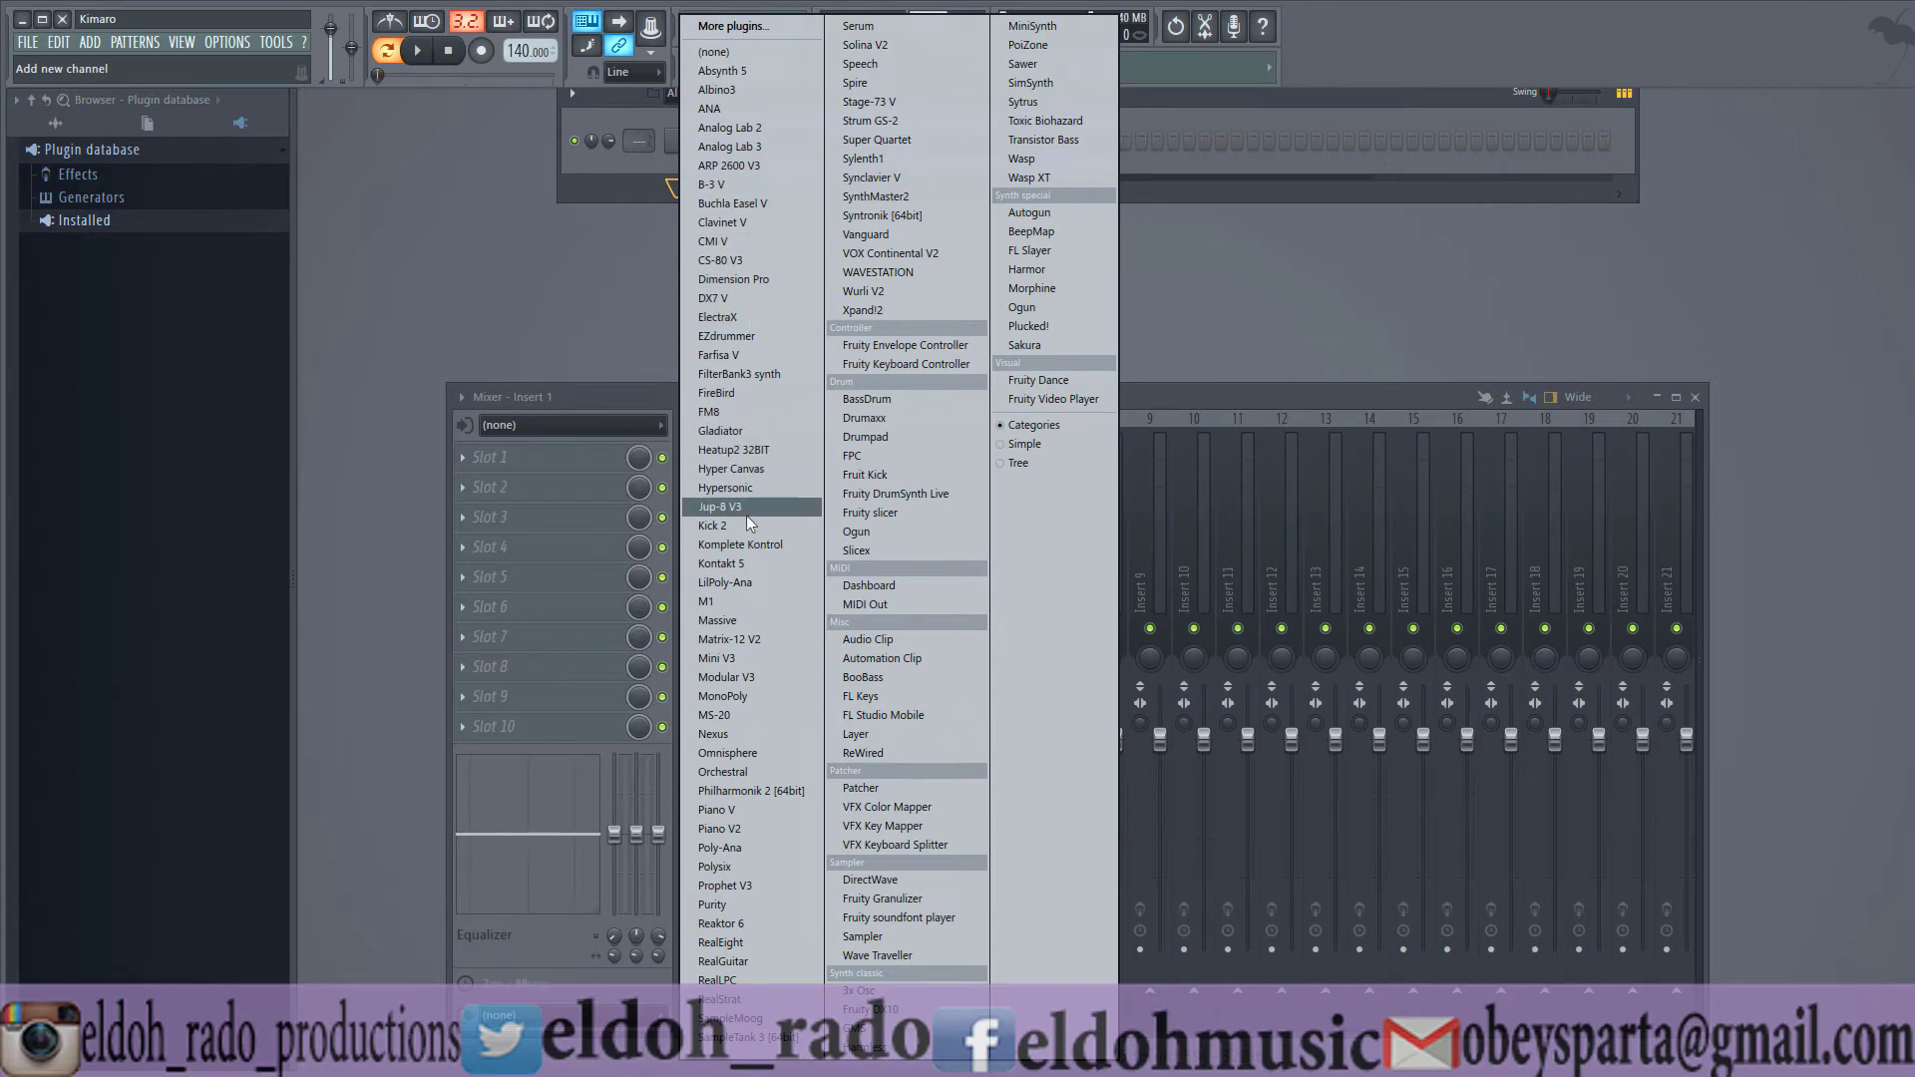
- Add a Kontakt 5 channel, hide the wrapper's extra settings row, and move its window right
{"action": "left_click", "coordinate": [745, 565]}
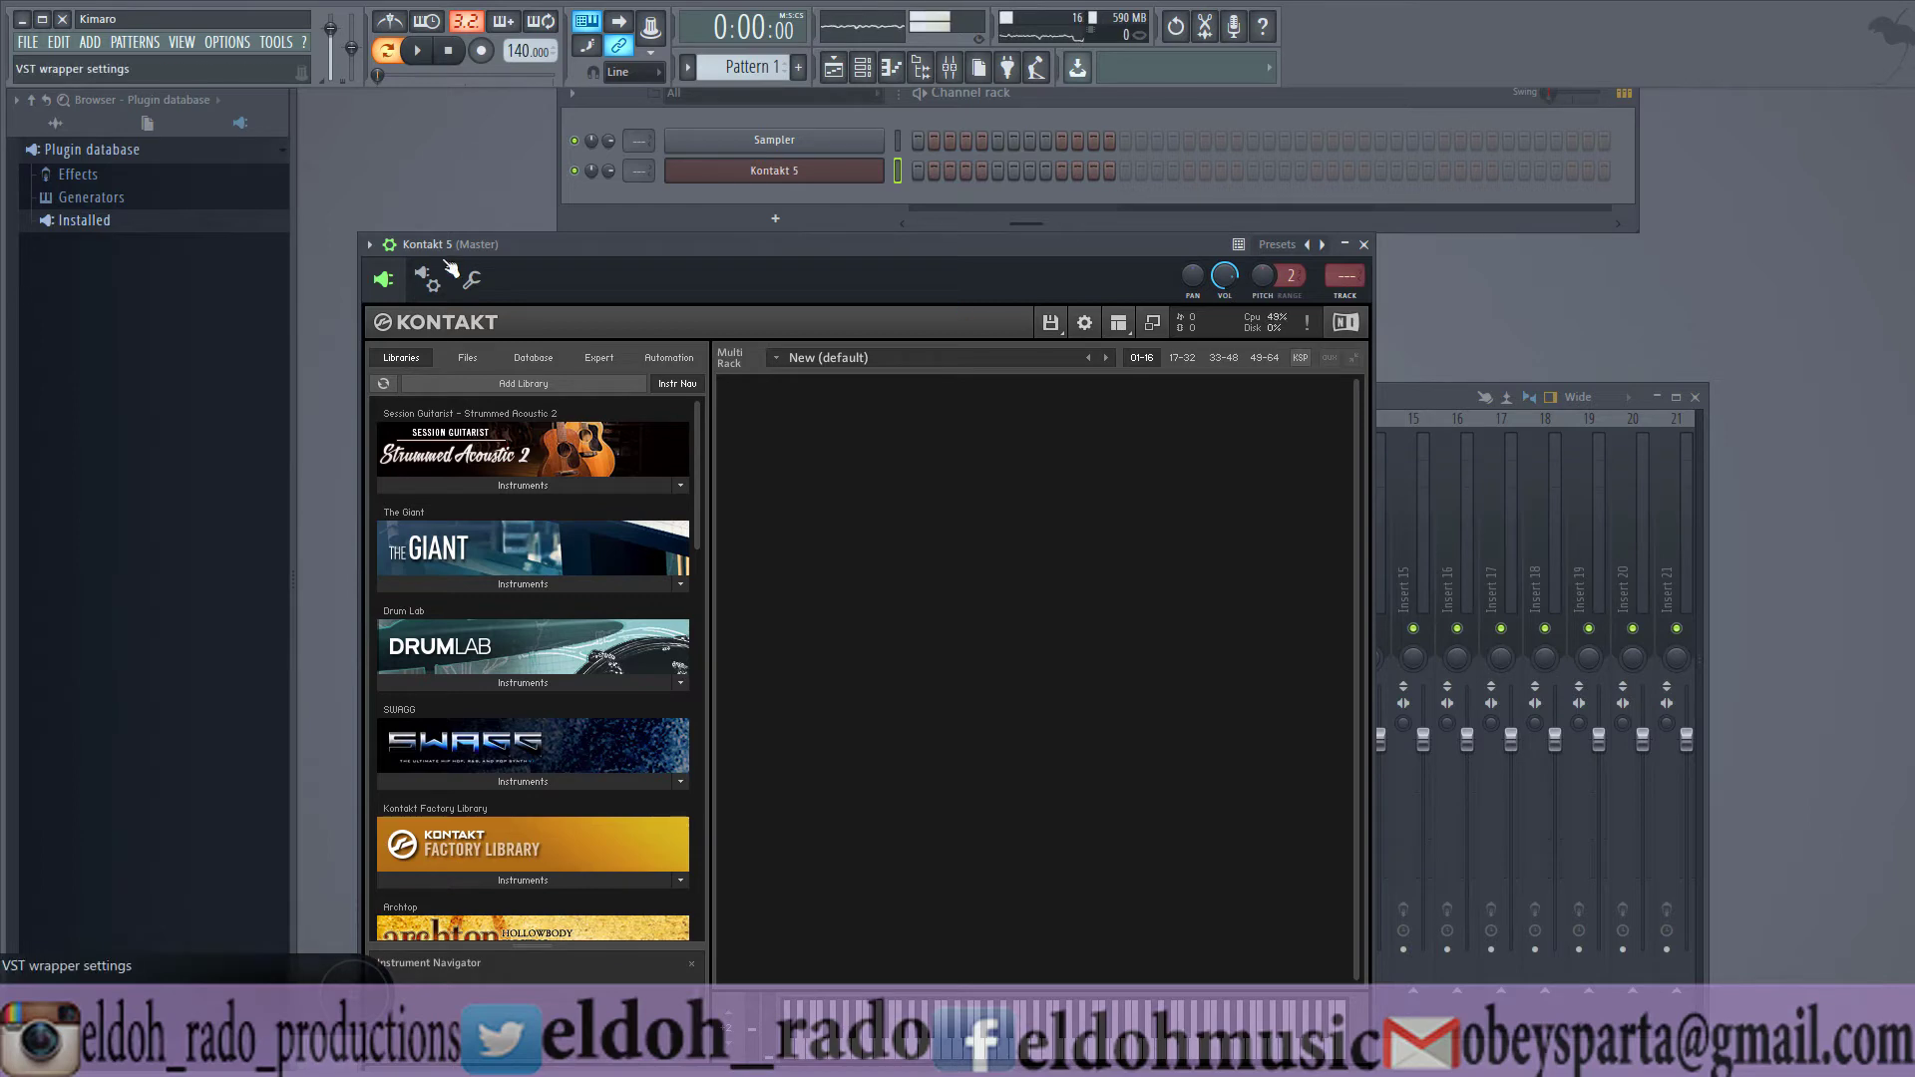
{"action": "left_click", "coordinate": [388, 244]}
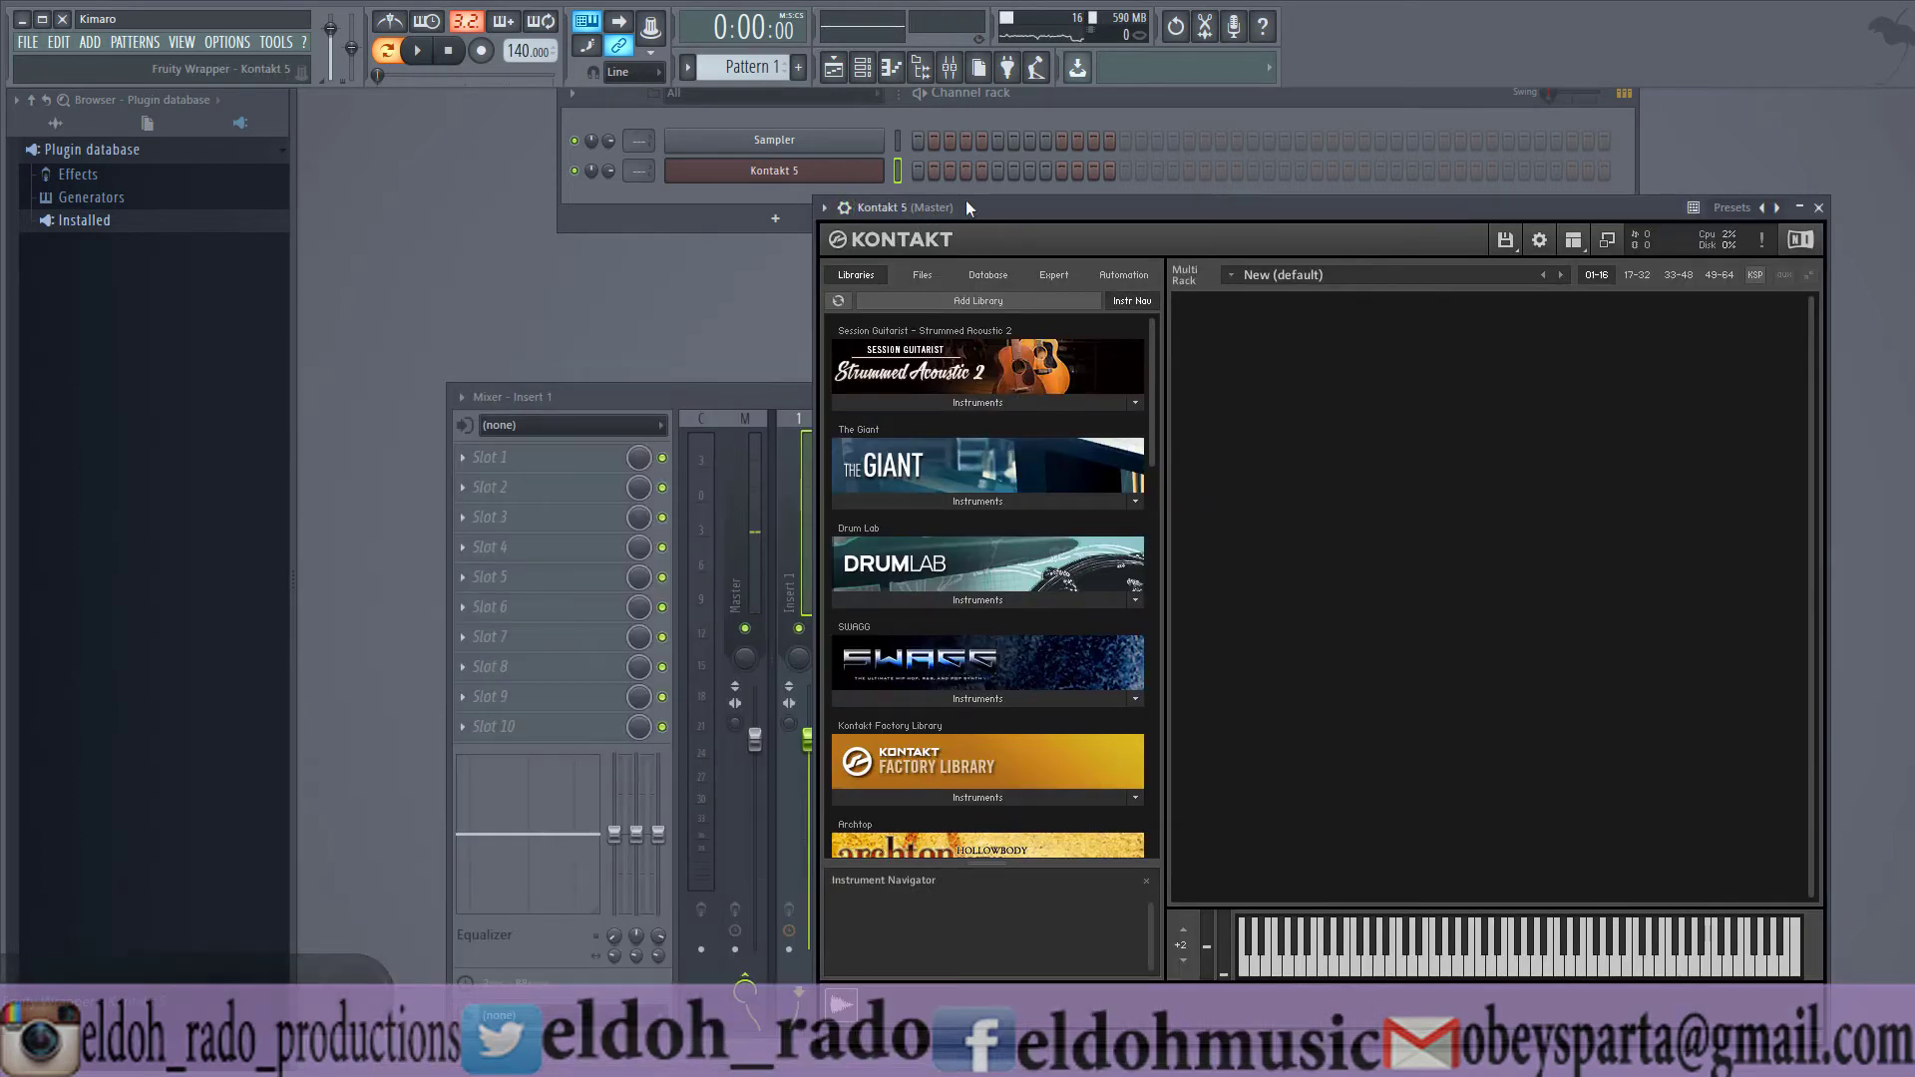
{"action": "left_click_drag", "start_coordinate": [966, 200], "coordinate": [937, 109]}
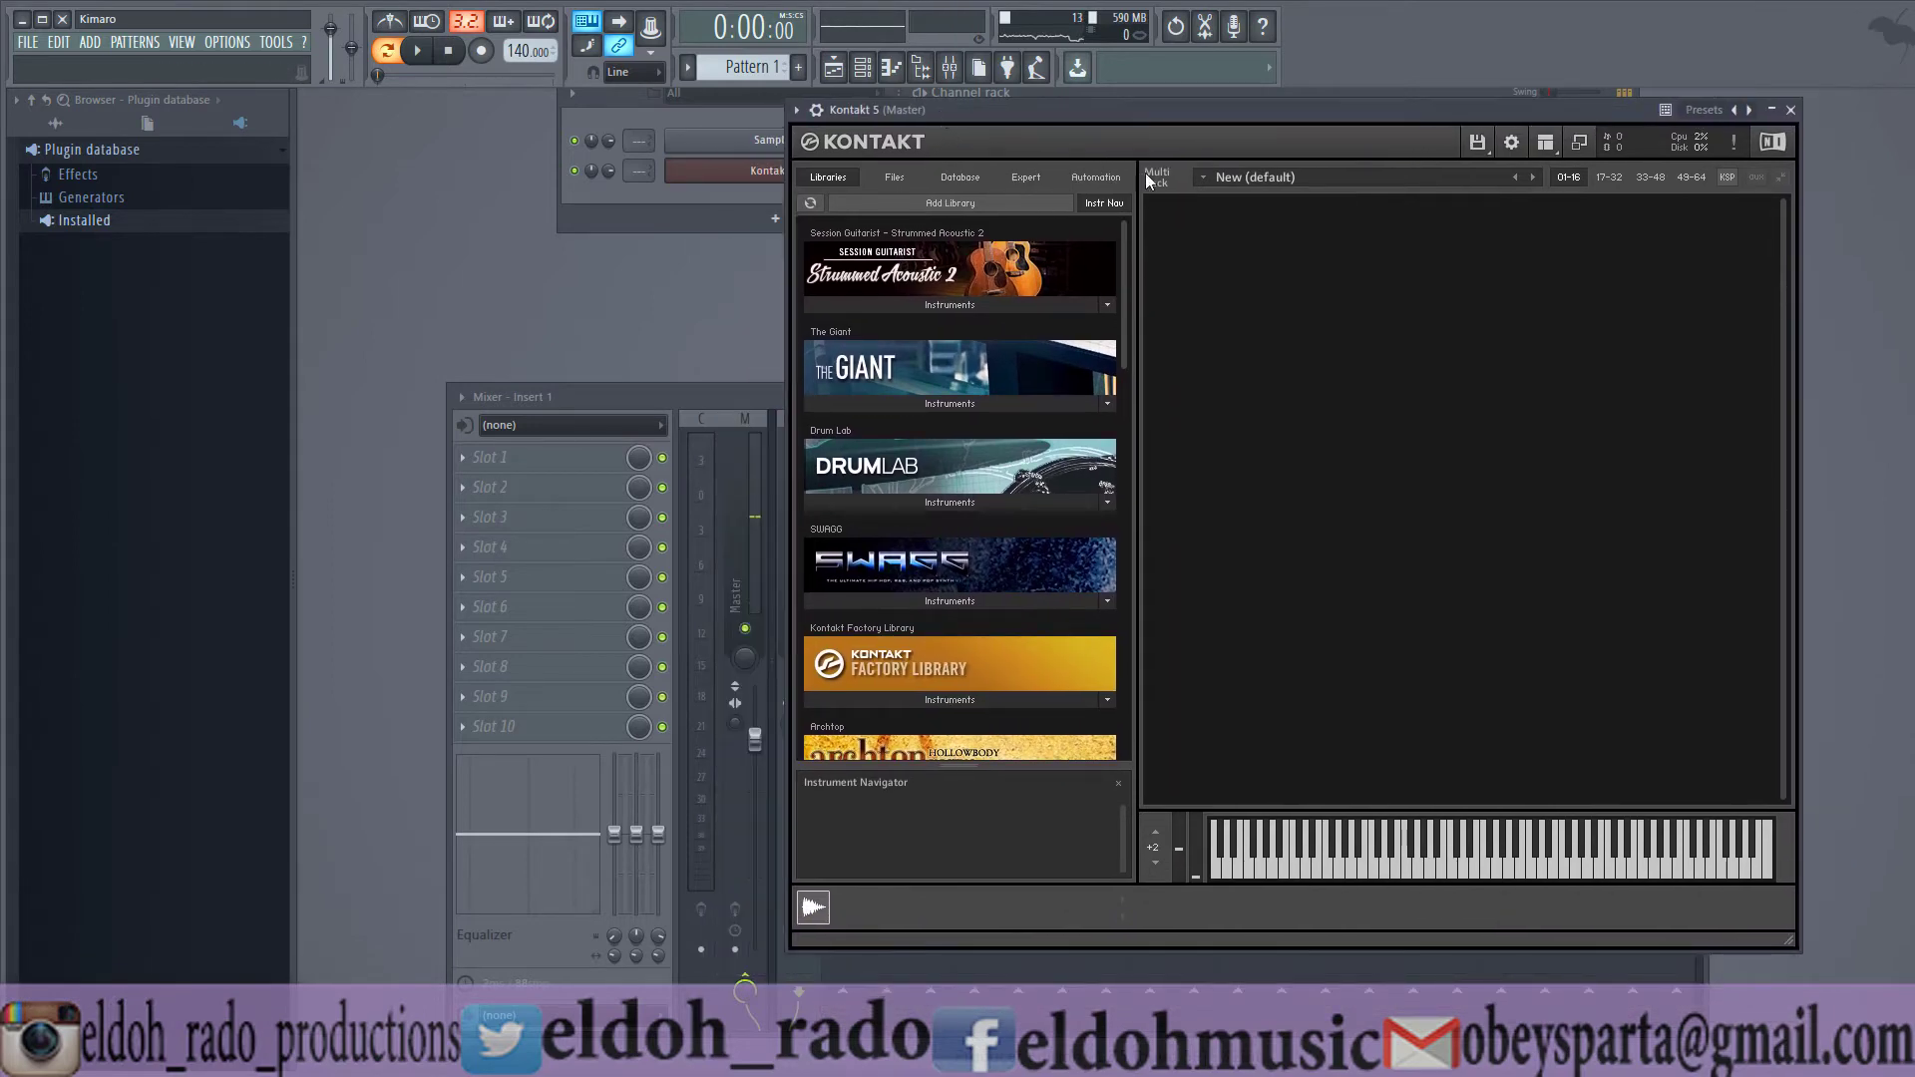
{"action": "left_click_drag", "start_coordinate": [1123, 321], "coordinate": [1122, 404]}
- Load Cello Solo.nki and 4 - VSL Percussion's Cymbals a due.nki from the Factory Library into Kontakt
{"action": "left_click", "coordinate": [977, 411]}
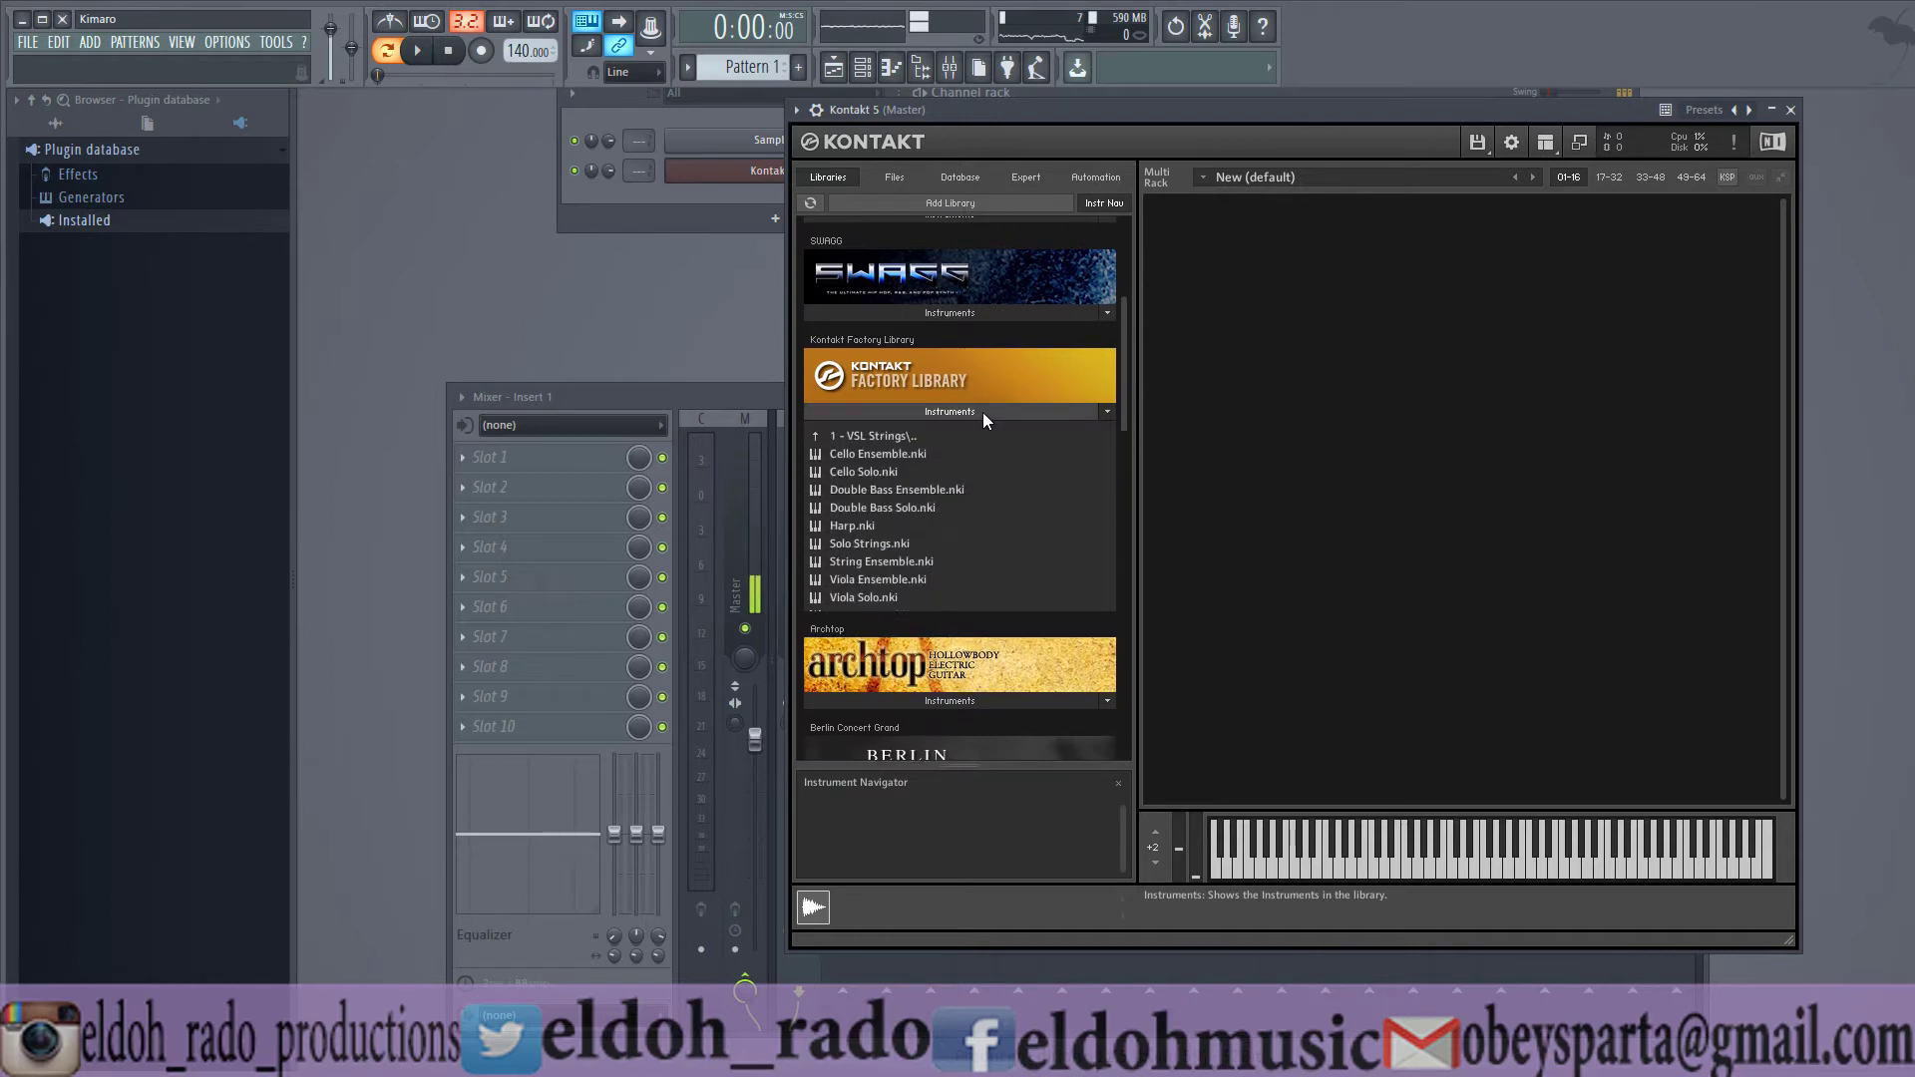
{"action": "left_click_drag", "start_coordinate": [994, 468], "coordinate": [1246, 409]}
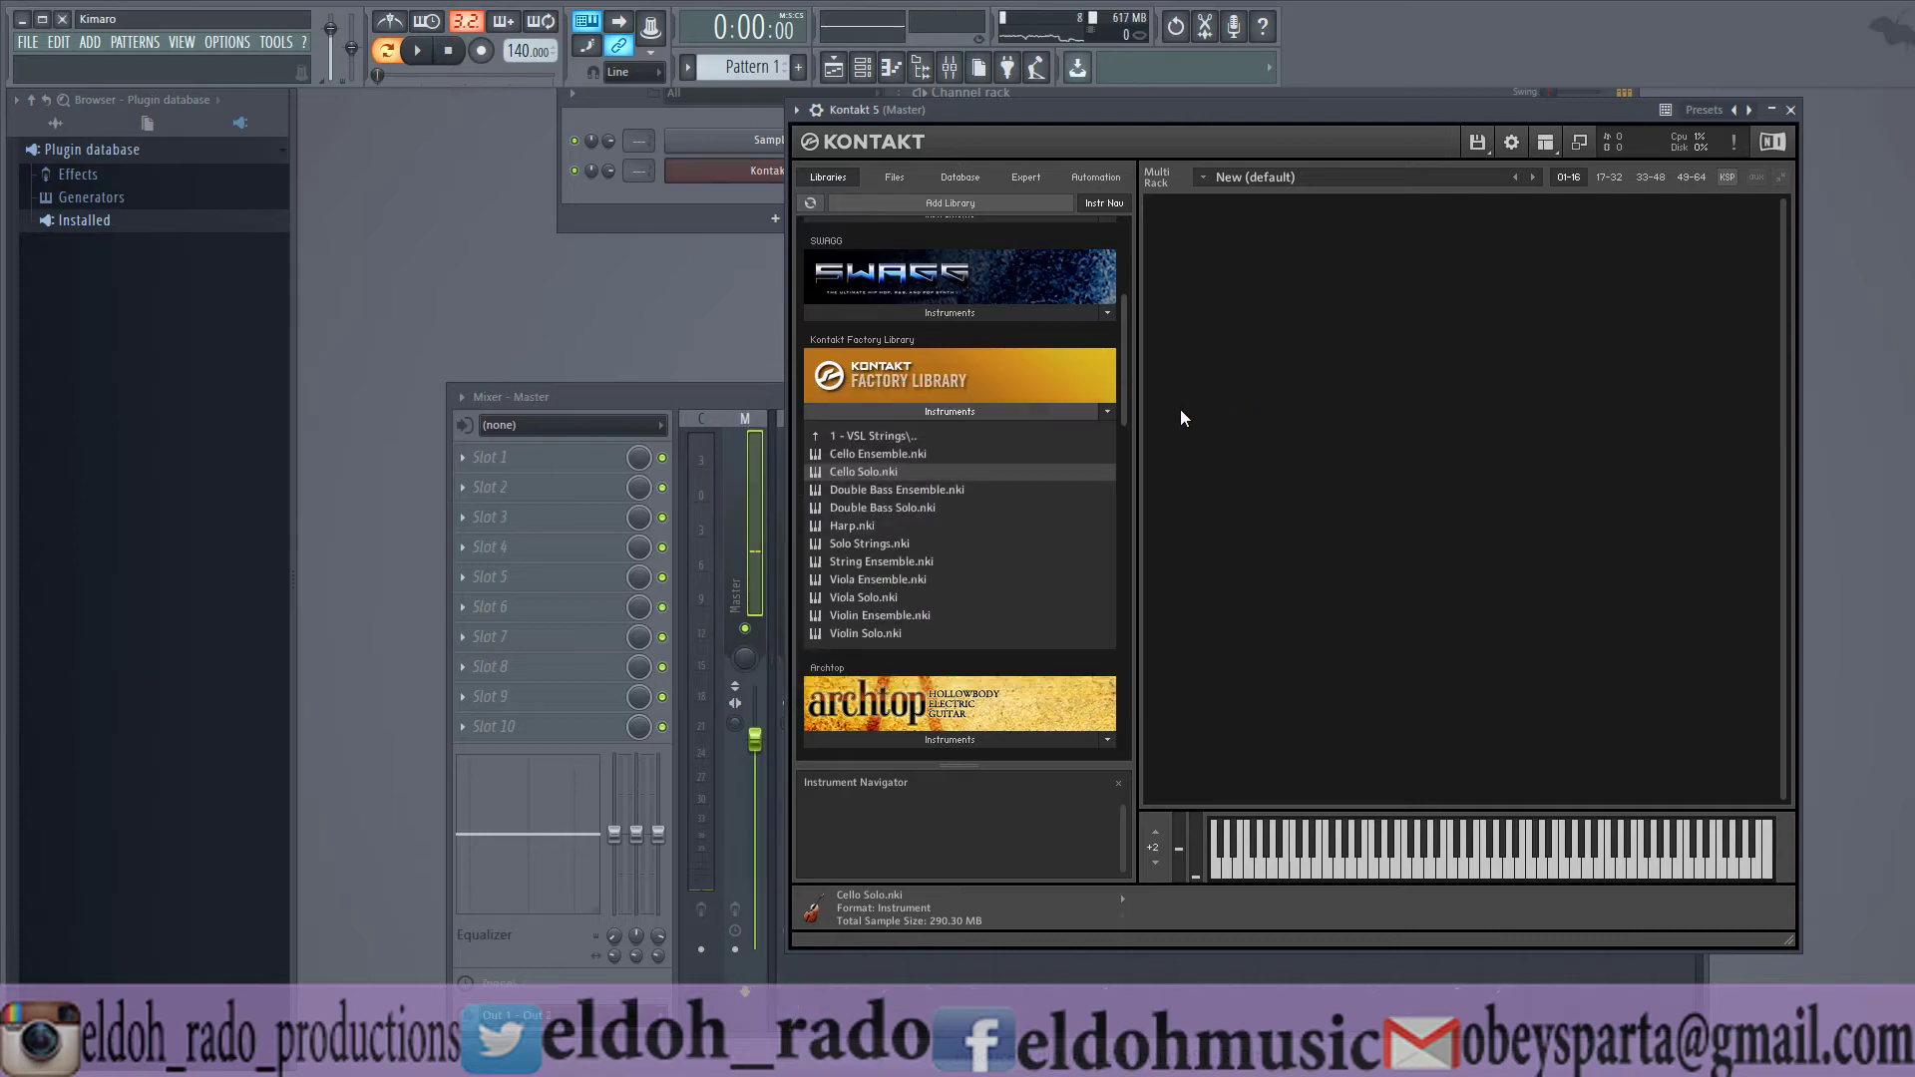
{"action": "left_click", "coordinate": [899, 435]}
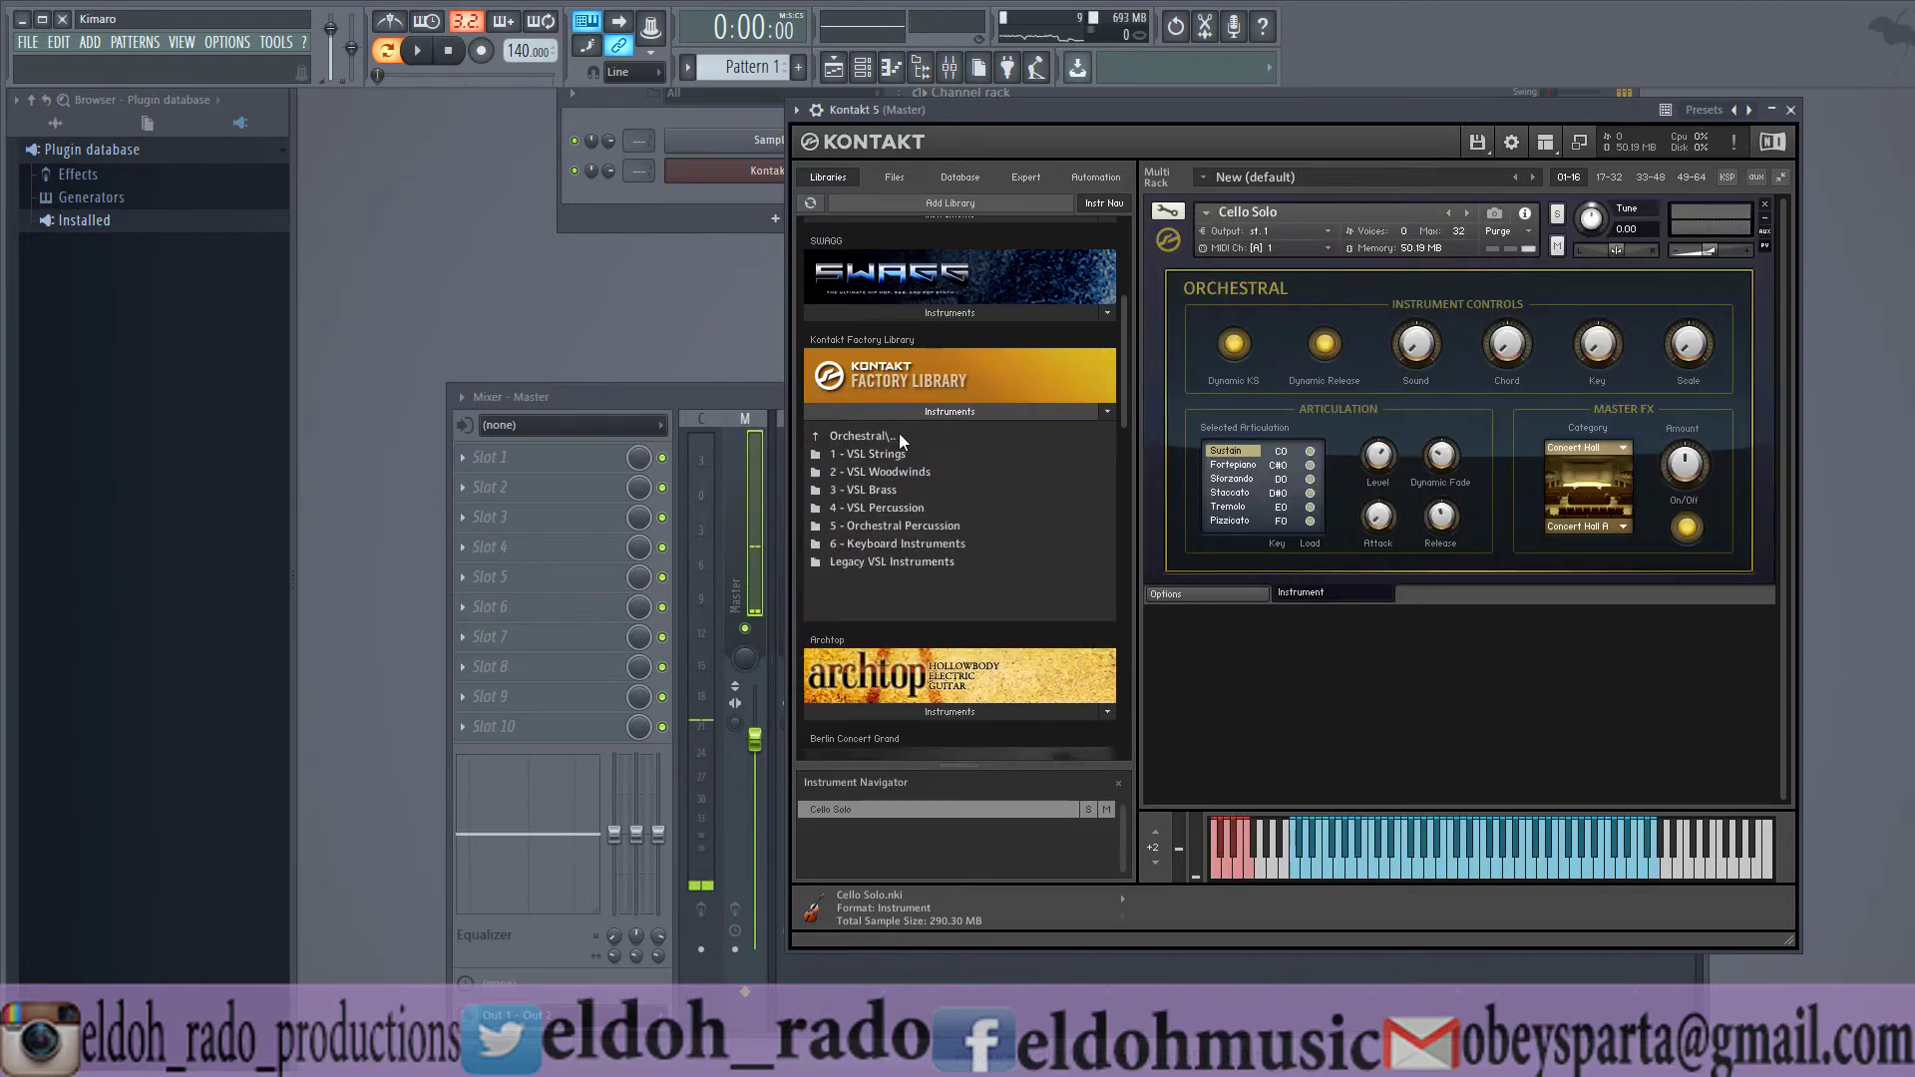
{"action": "double_click", "coordinate": [883, 504]}
{"action": "scroll", "coordinate": [871, 513], "scroll_direction": "down", "scroll_amount": 1}
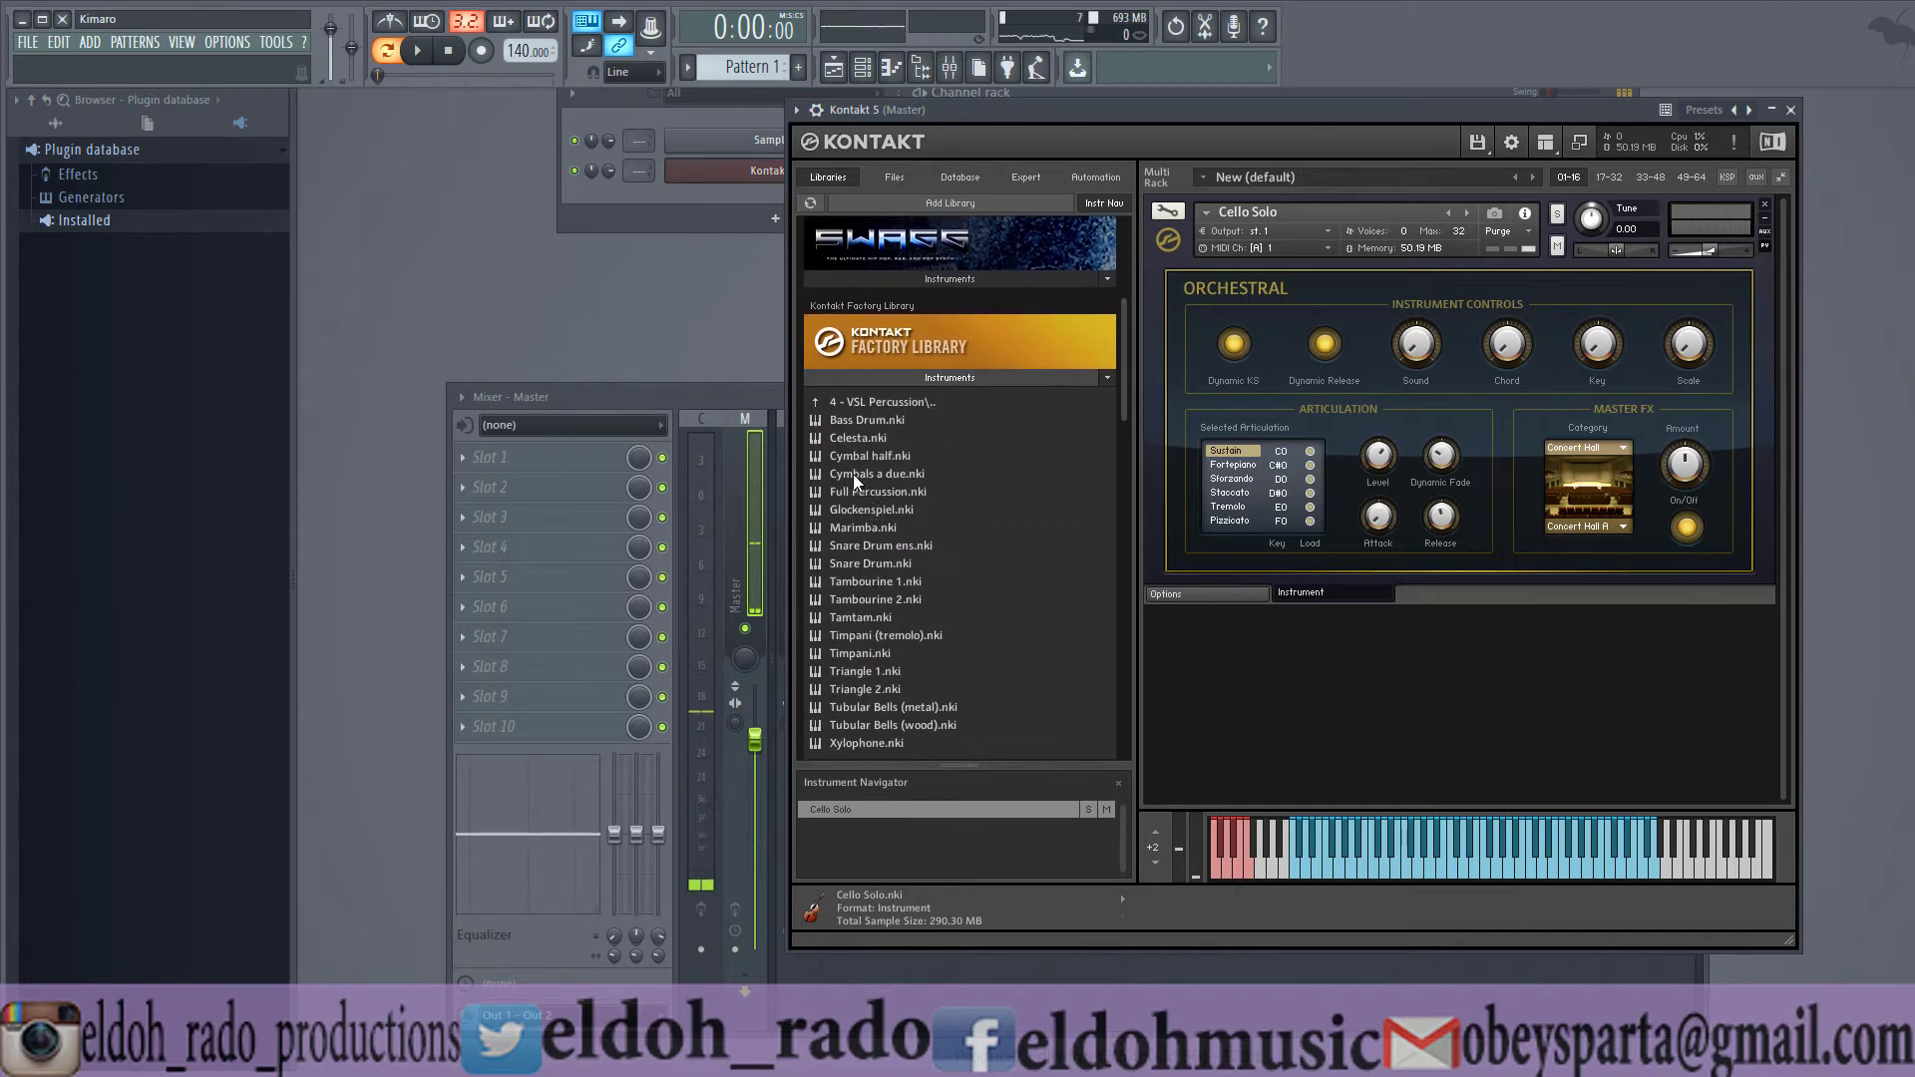
{"action": "left_click_drag", "start_coordinate": [852, 474], "coordinate": [1222, 661]}
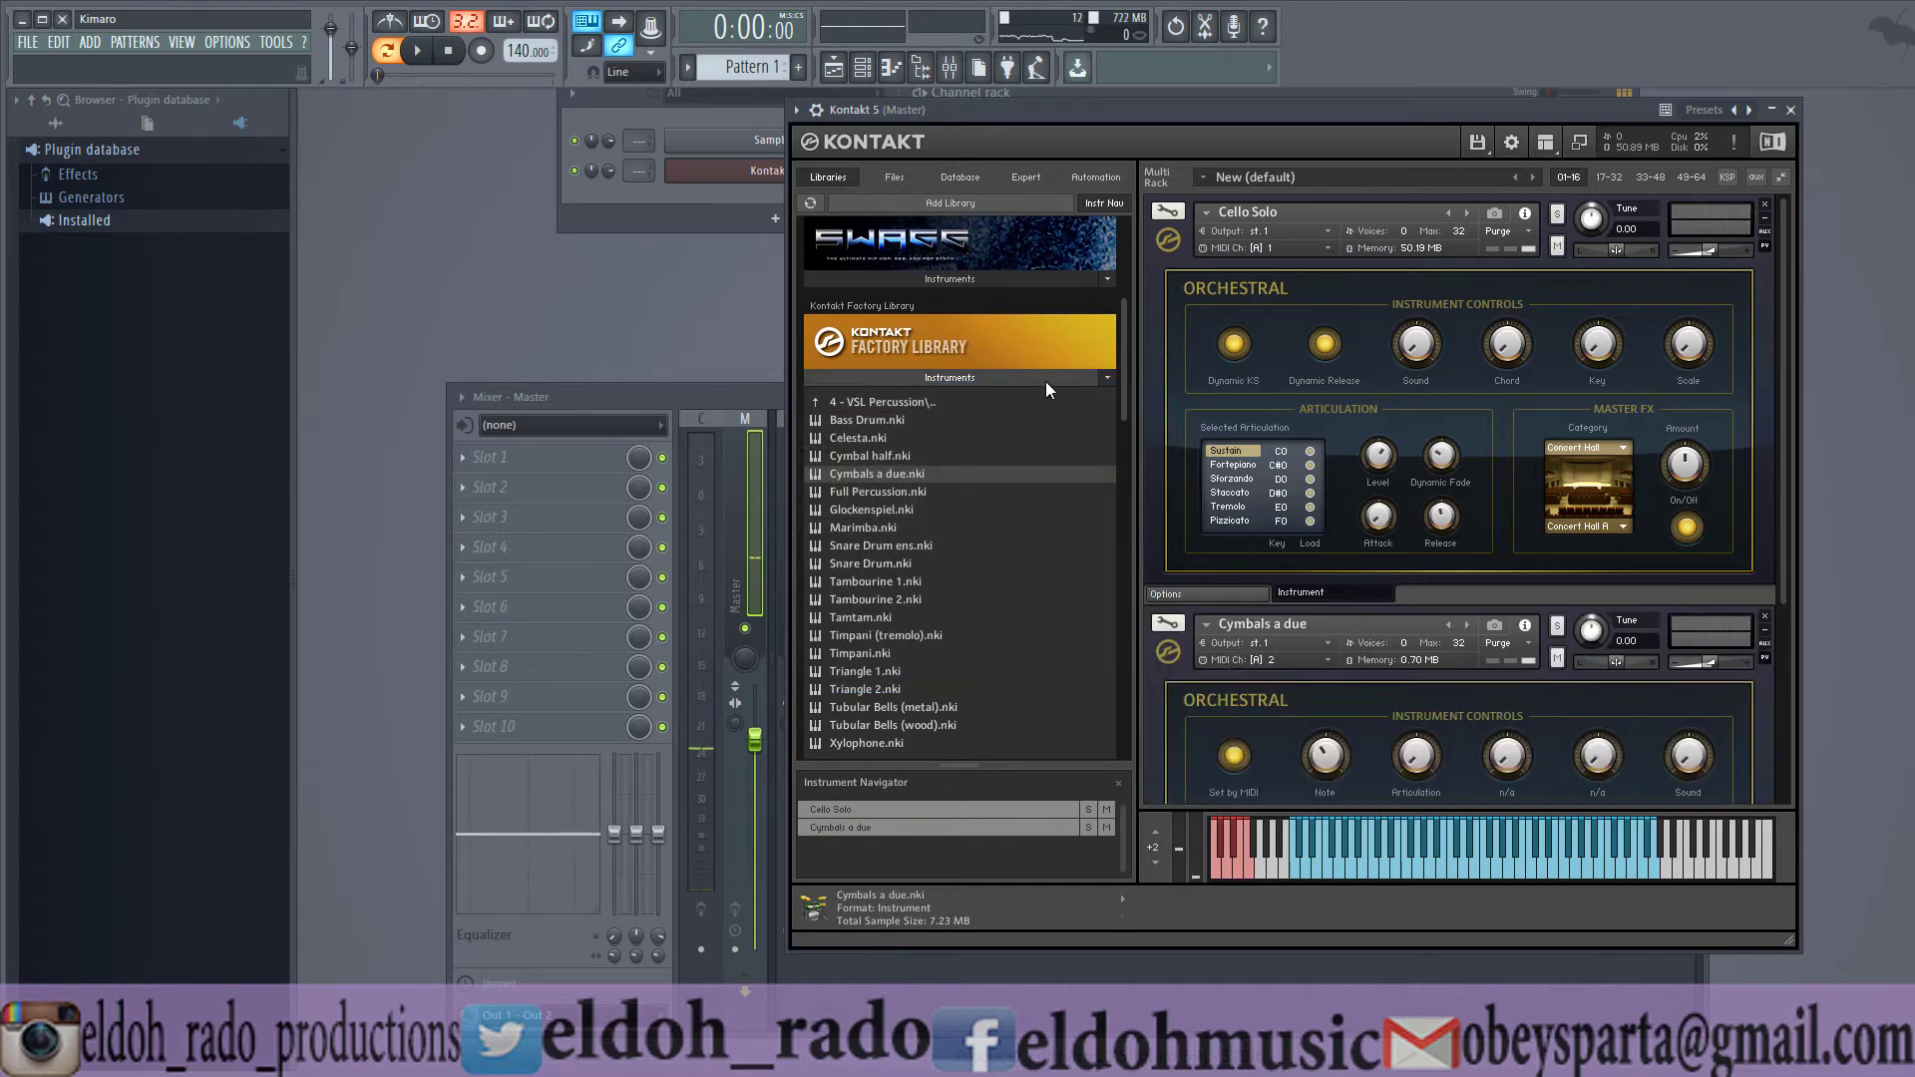
{"action": "left_click", "coordinate": [1037, 378]}
{"action": "mouse_move", "coordinate": [1123, 356]}
{"action": "left_mouse_down"}
{"action": "mouse_move", "coordinate": [1103, 680]}
{"action": "mouse_move", "coordinate": [1121, 243]}
{"action": "mouse_move", "coordinate": [1135, 381]}
{"action": "left_mouse_up"}
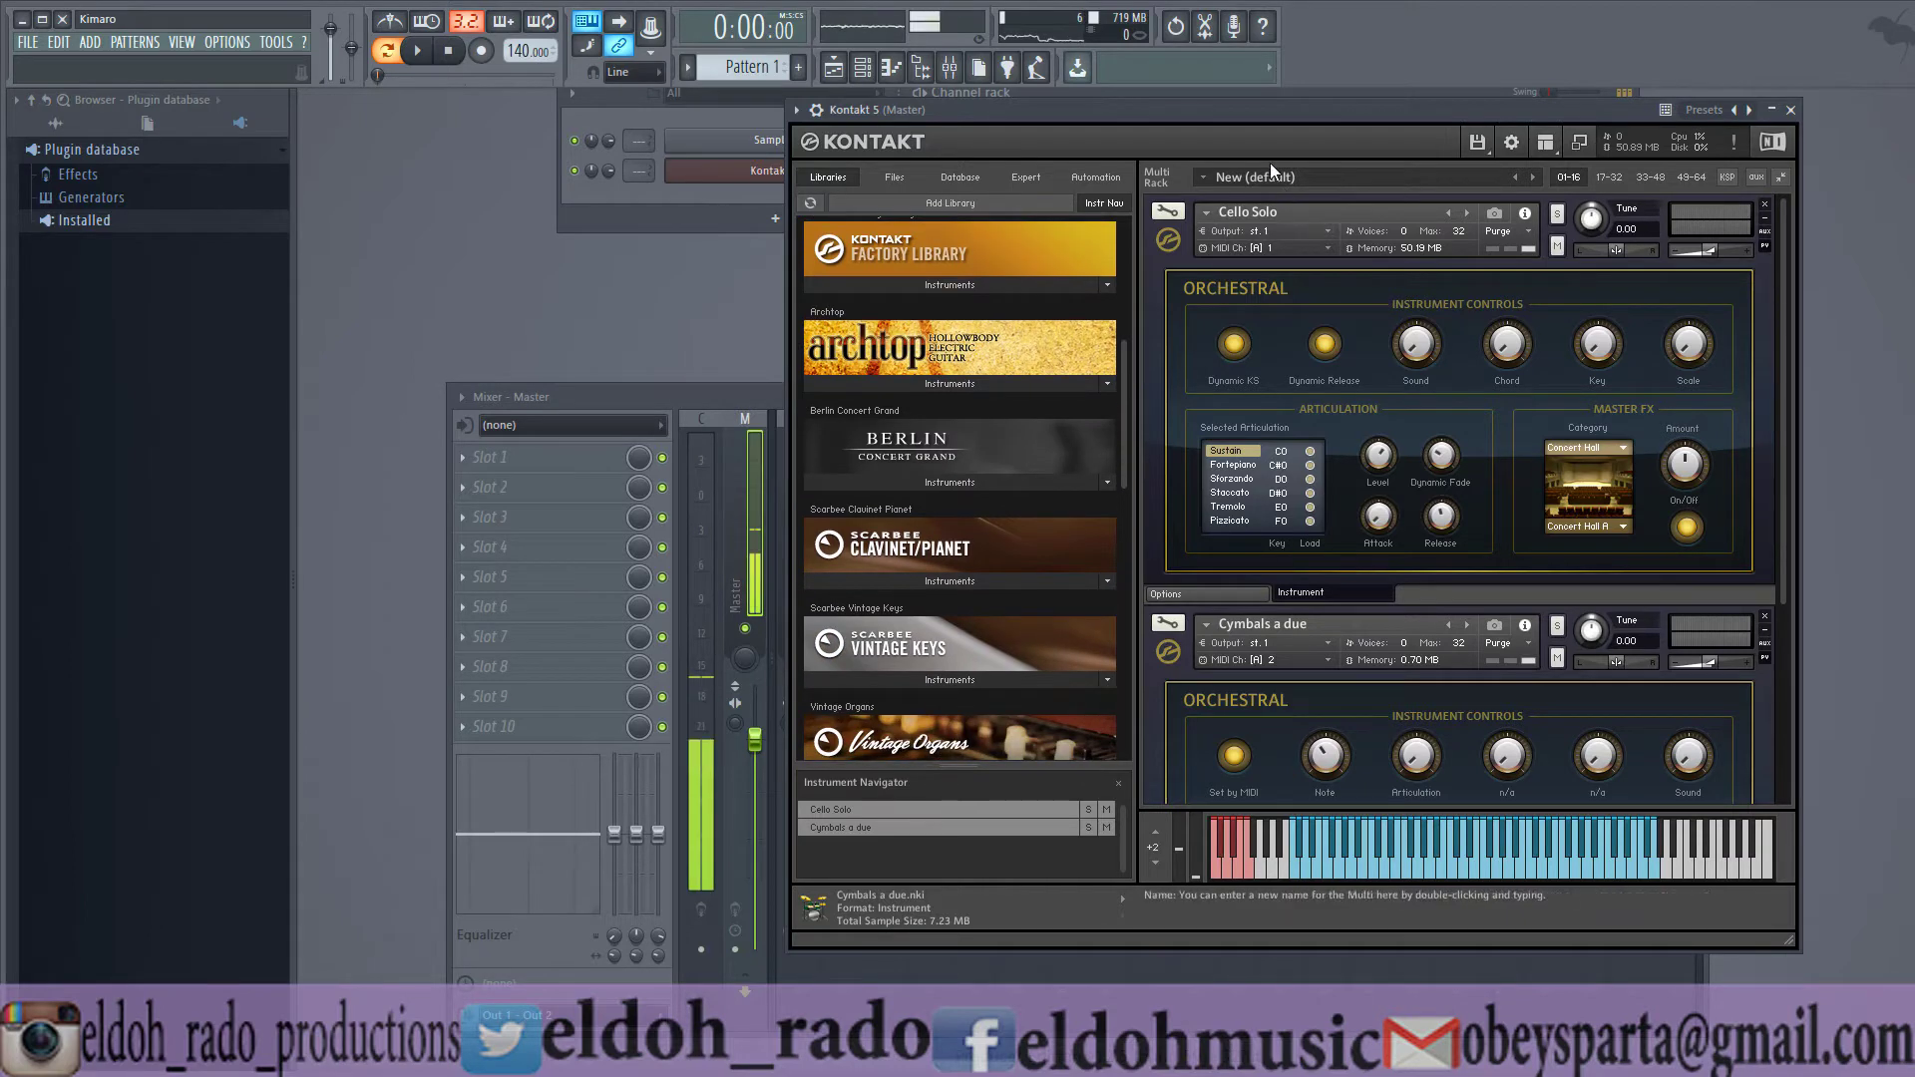
- Load Cinematic Strings Monster Staccatos into Kontakt's rack via the Quick-Load browser
{"action": "left_click_drag", "start_coordinate": [1290, 110], "coordinate": [1072, 101]}
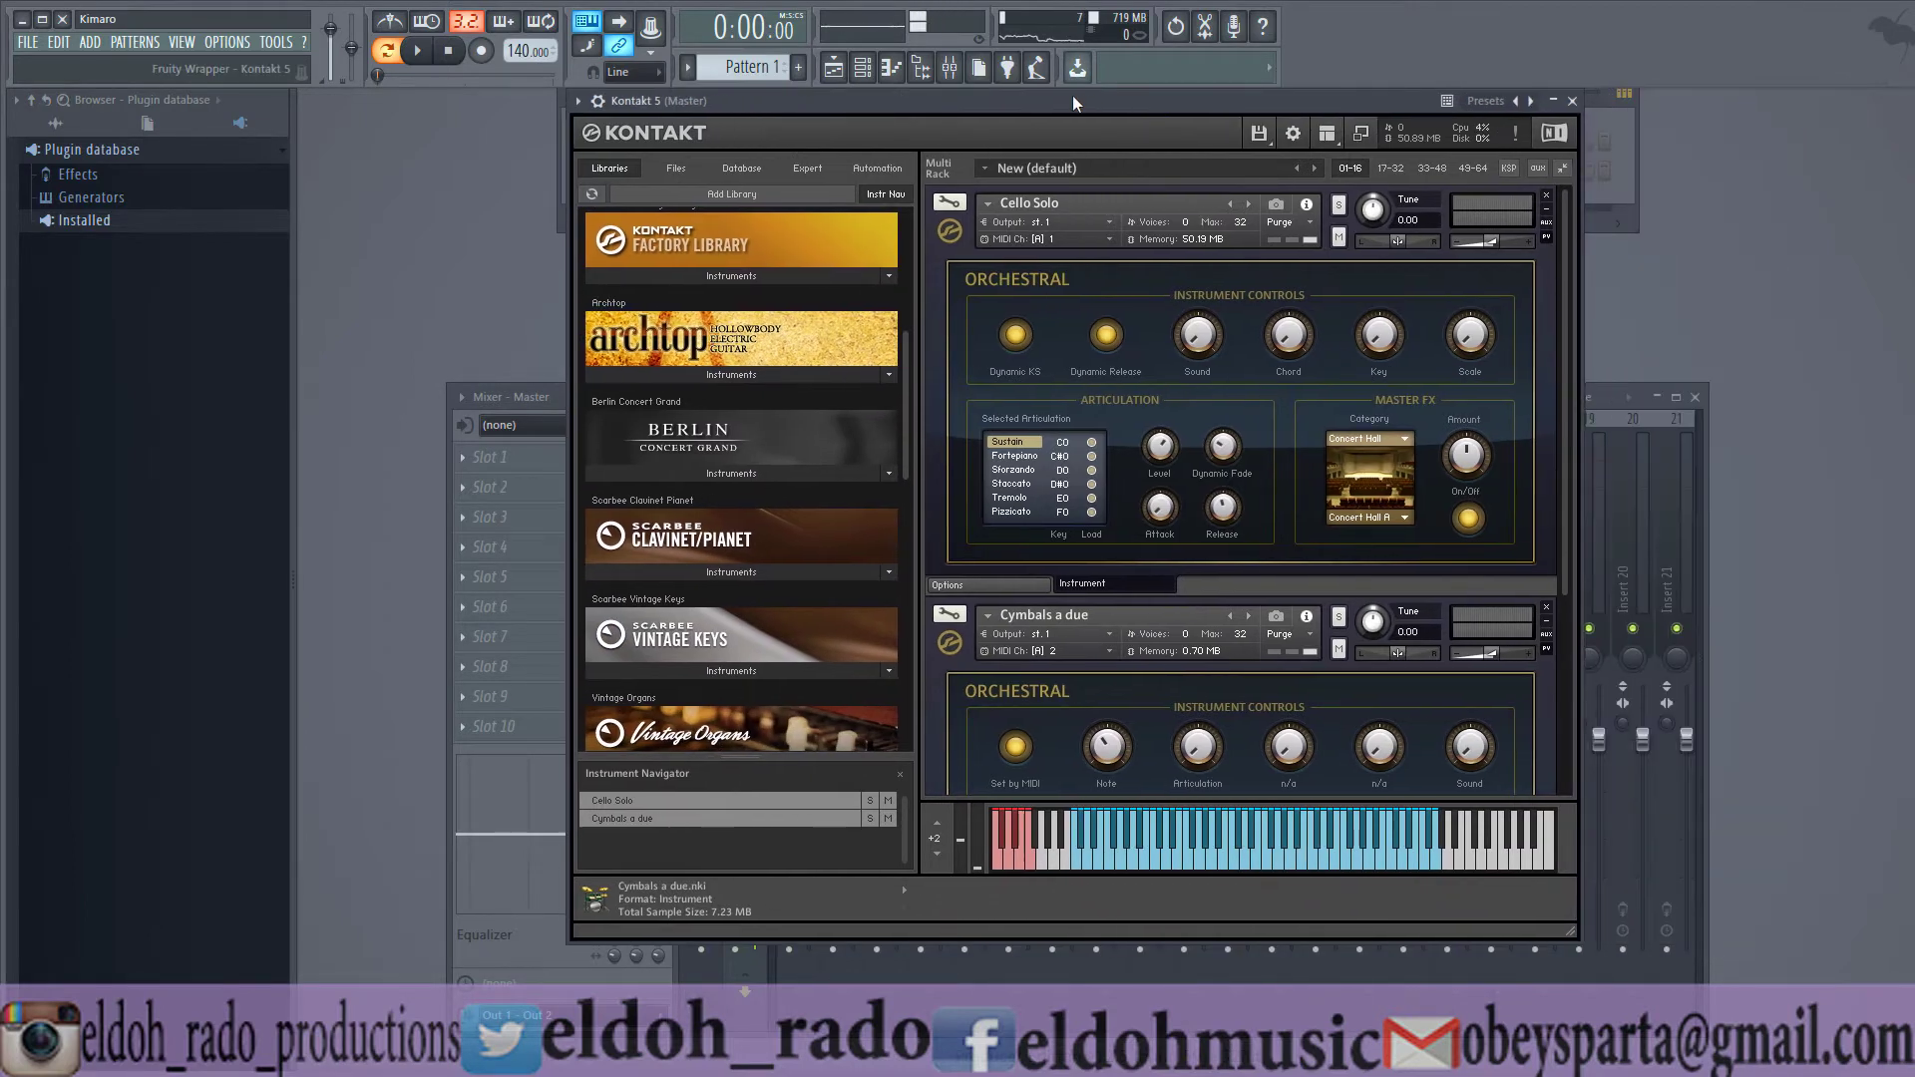
{"action": "left_click", "coordinate": [1326, 133]}
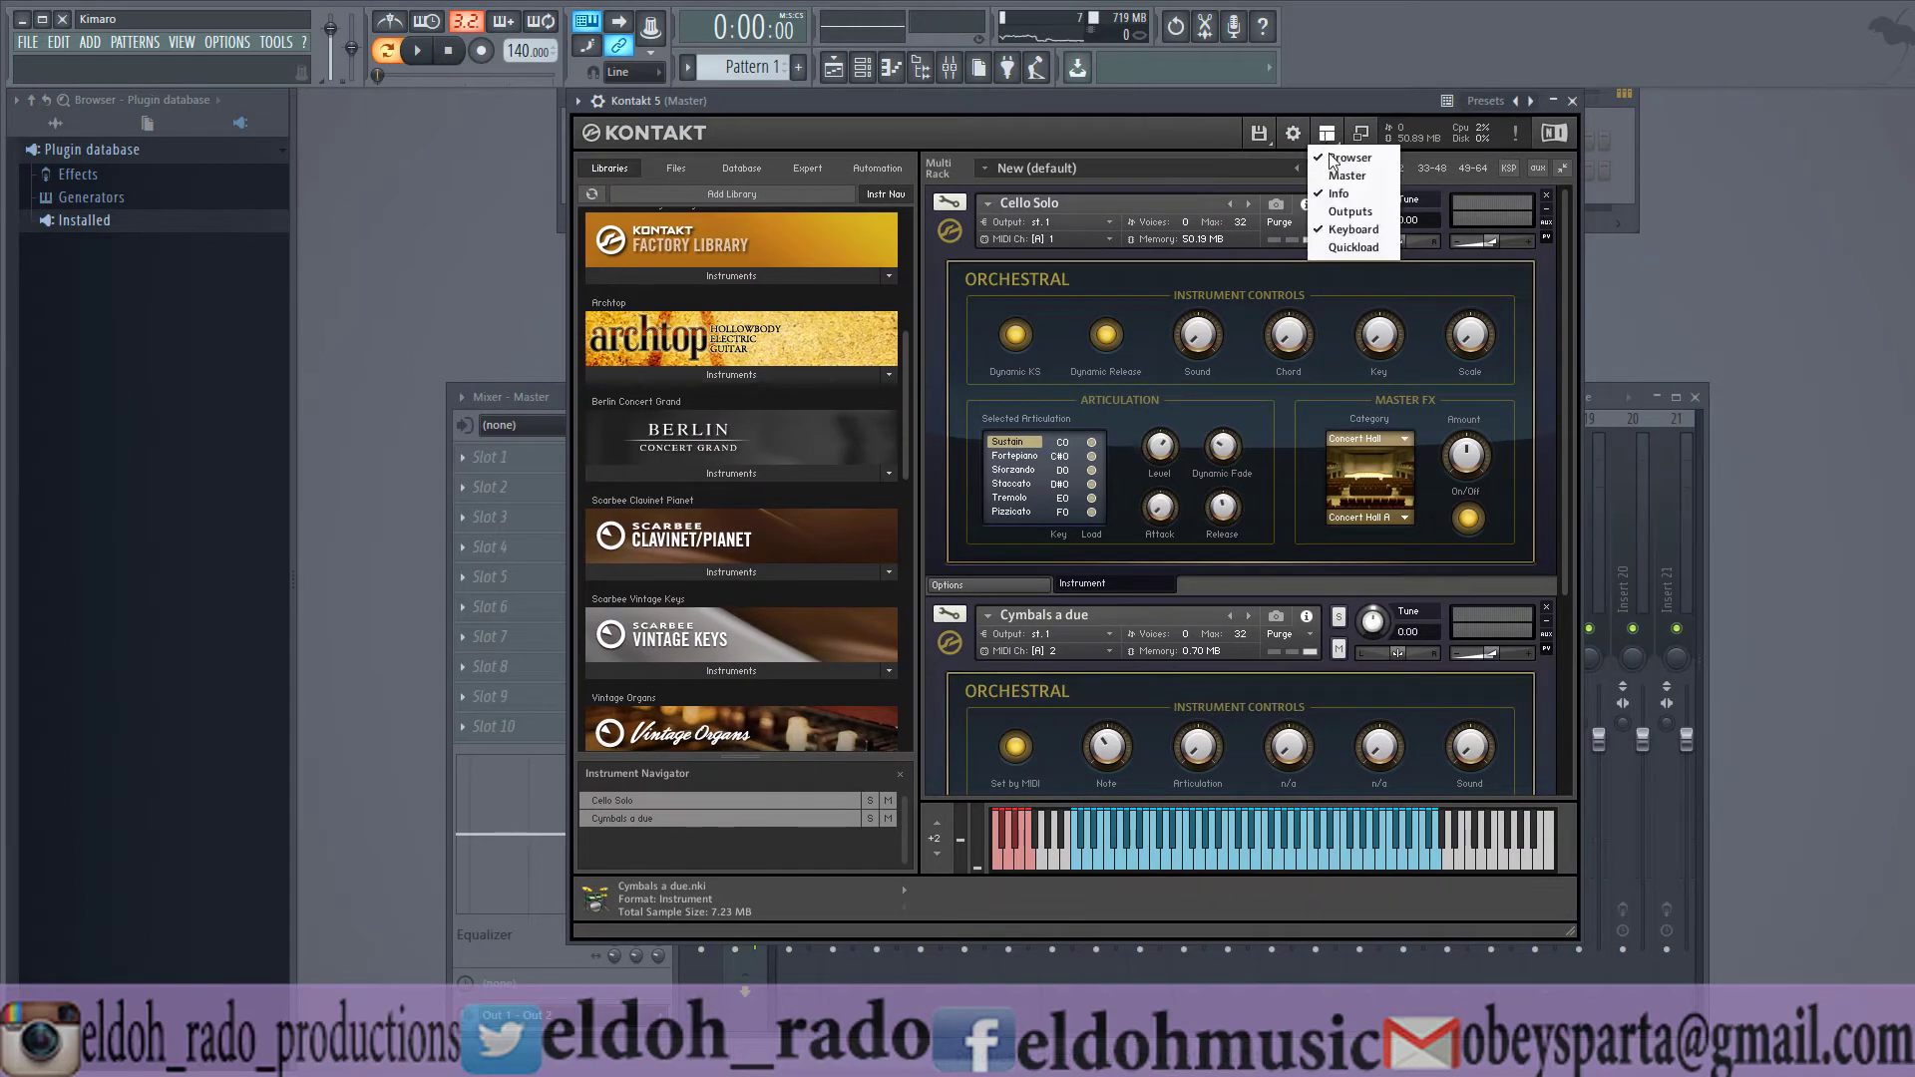
{"action": "left_click", "coordinate": [1352, 247]}
{"action": "left_click", "coordinate": [1082, 666]}
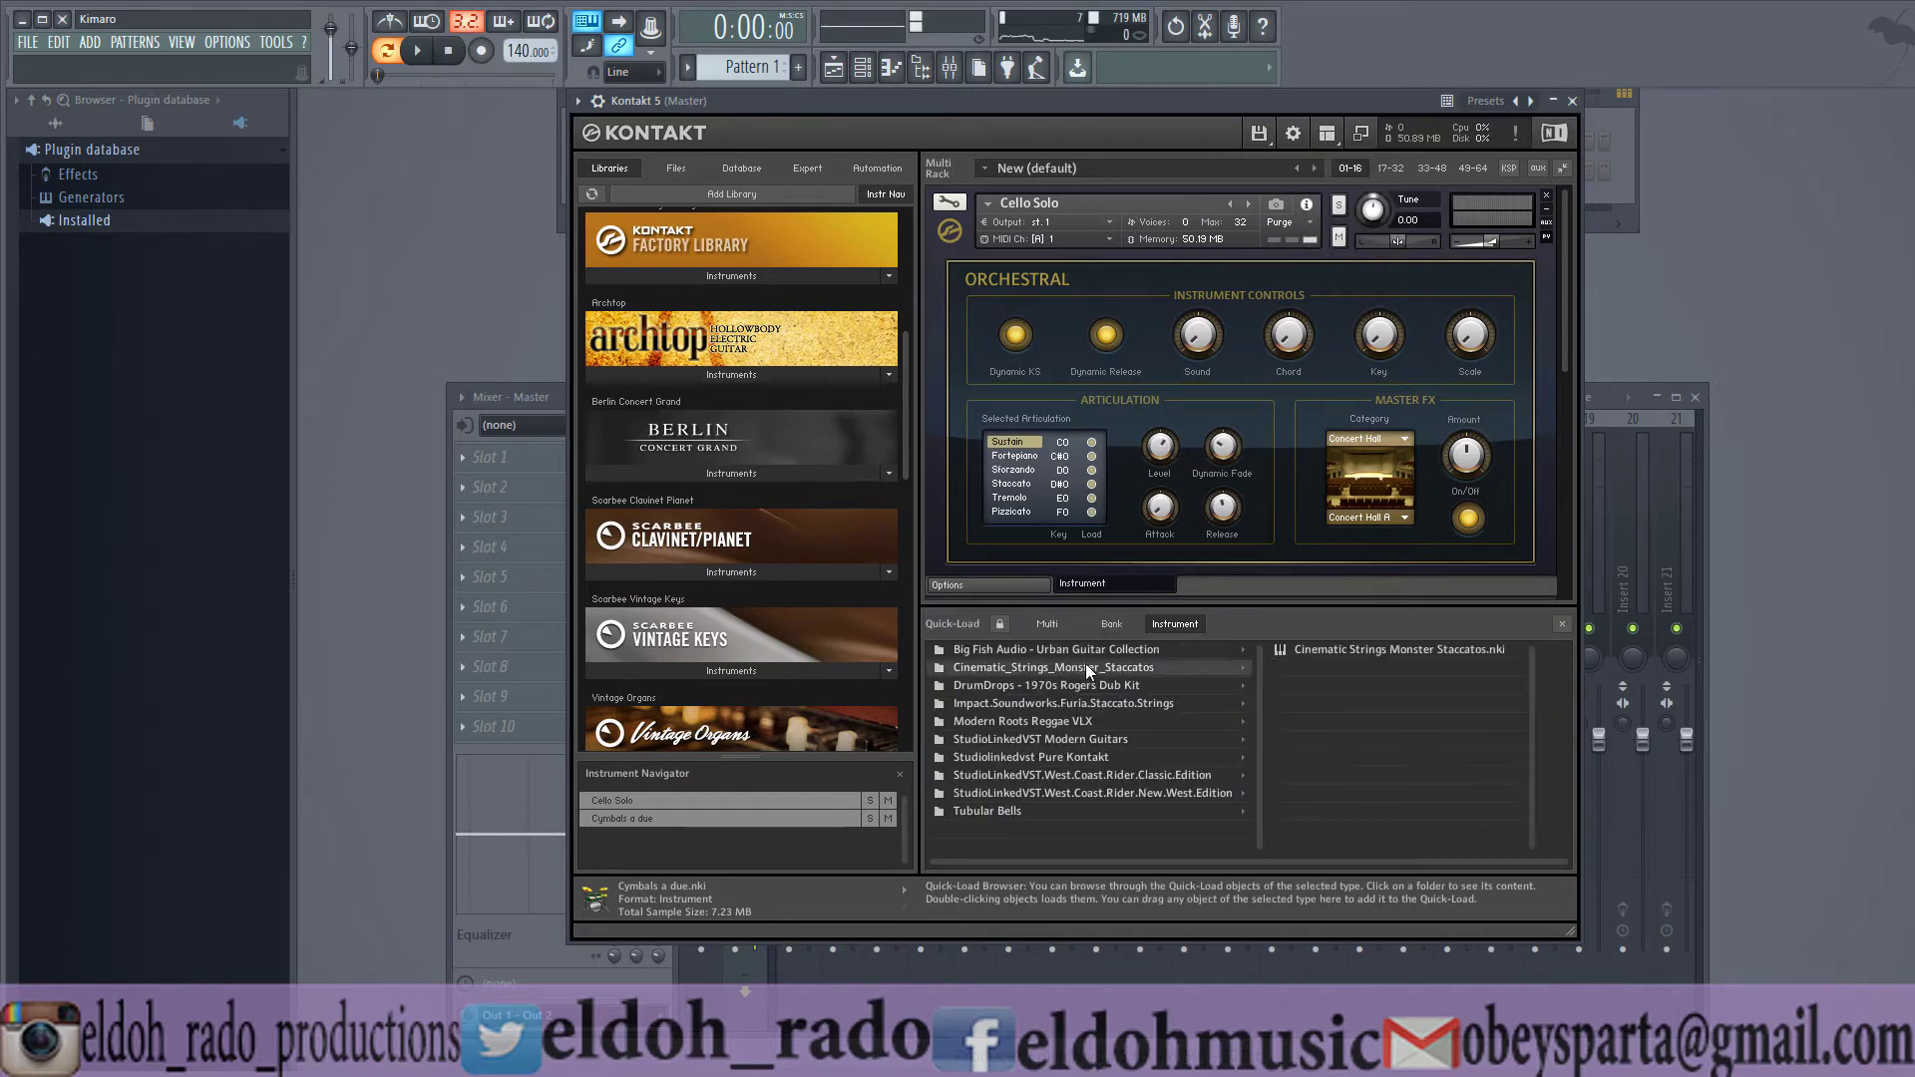
{"action": "double_click", "coordinate": [1384, 649]}
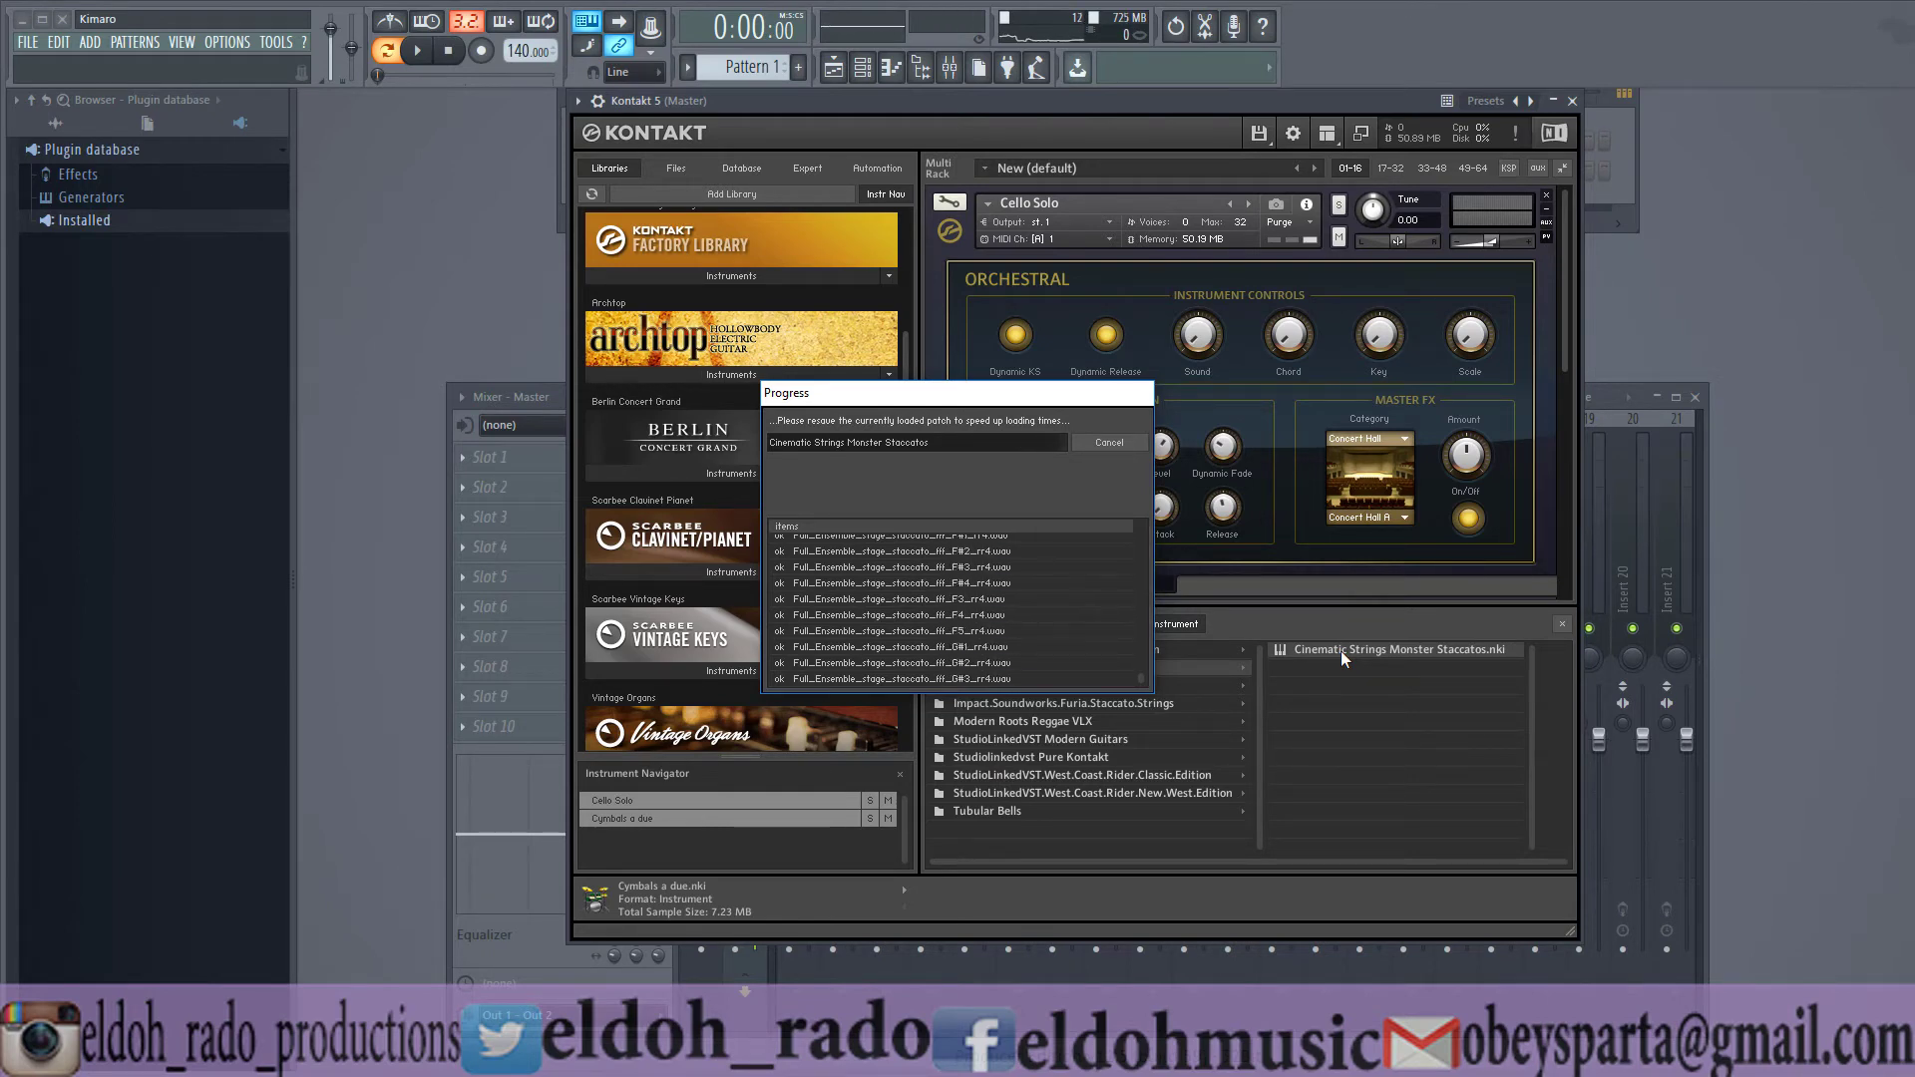
- Hide the Quick-Load browser and collapse the Cello, Cymbals and Cinematic Strings performance views
{"action": "left_click", "coordinate": [1563, 624]}
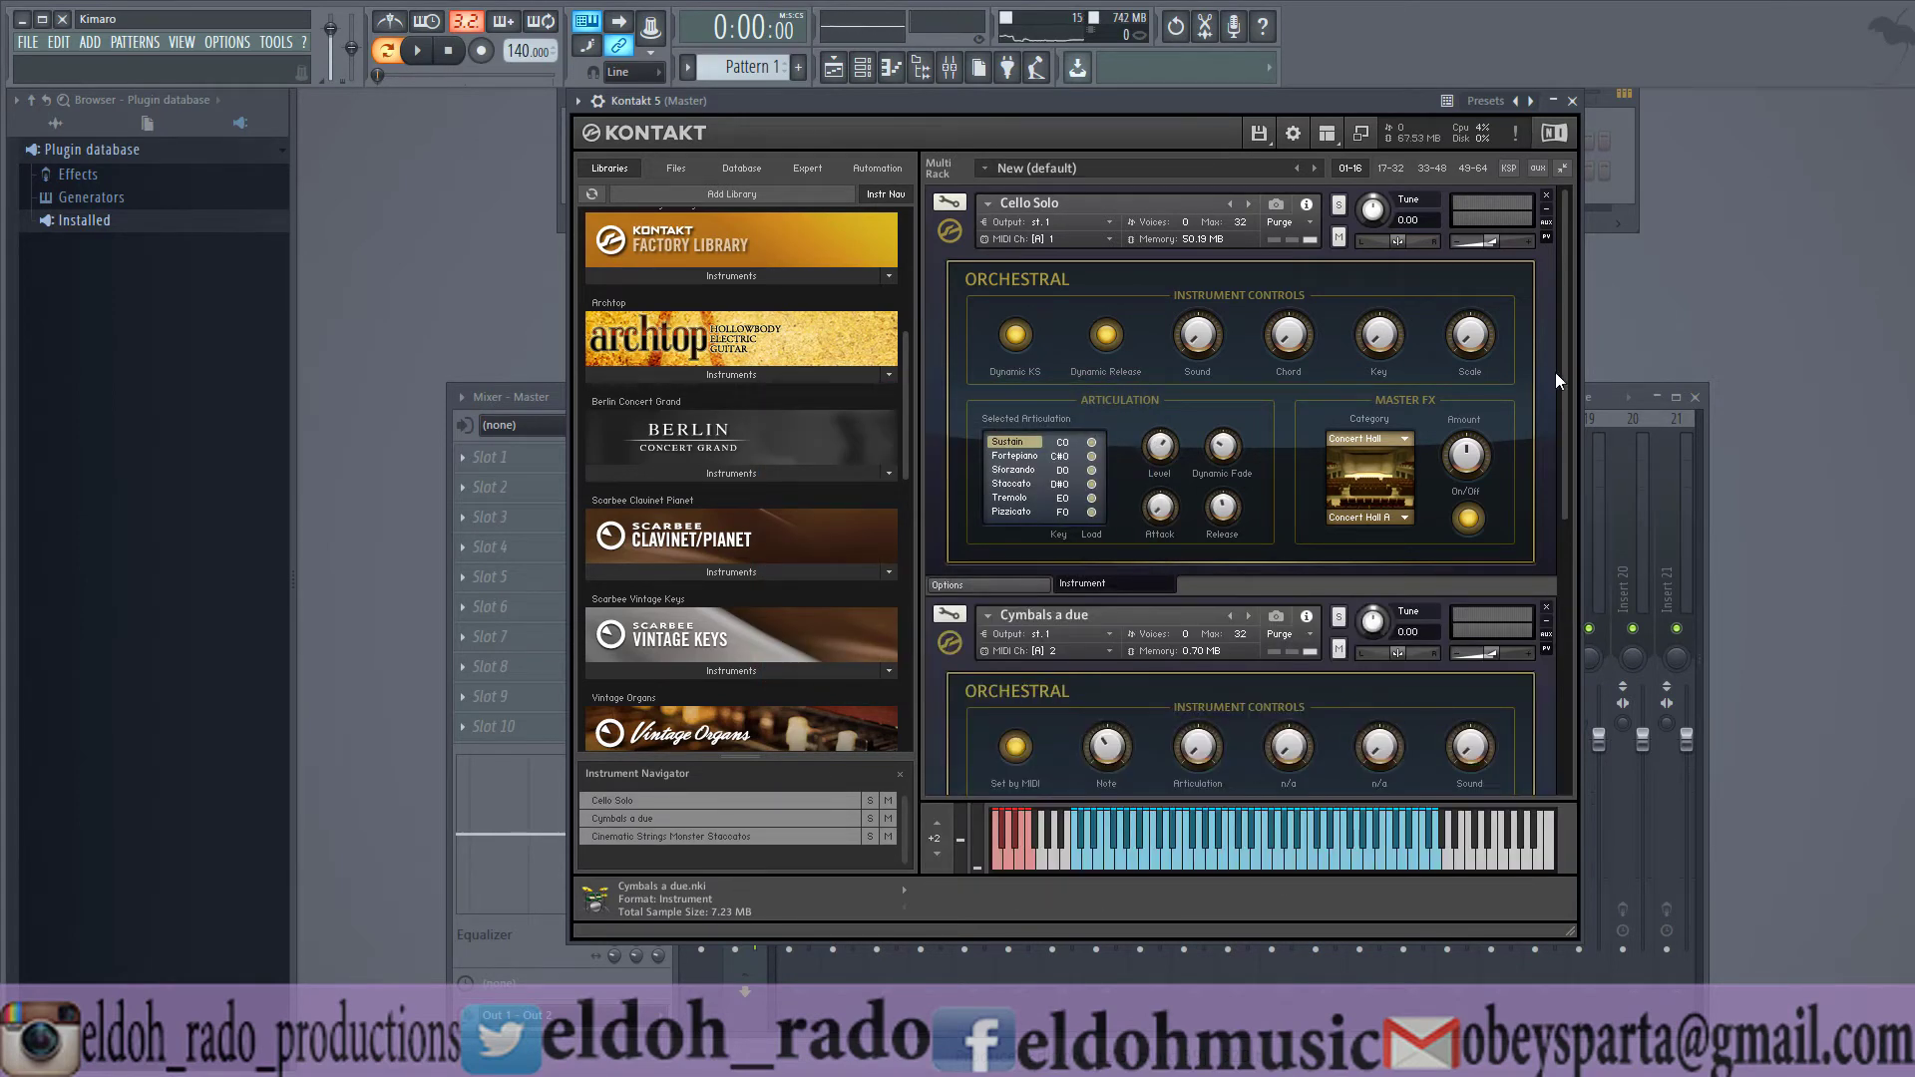
{"action": "left_click", "coordinate": [1546, 235]}
{"action": "left_click", "coordinate": [1543, 306]}
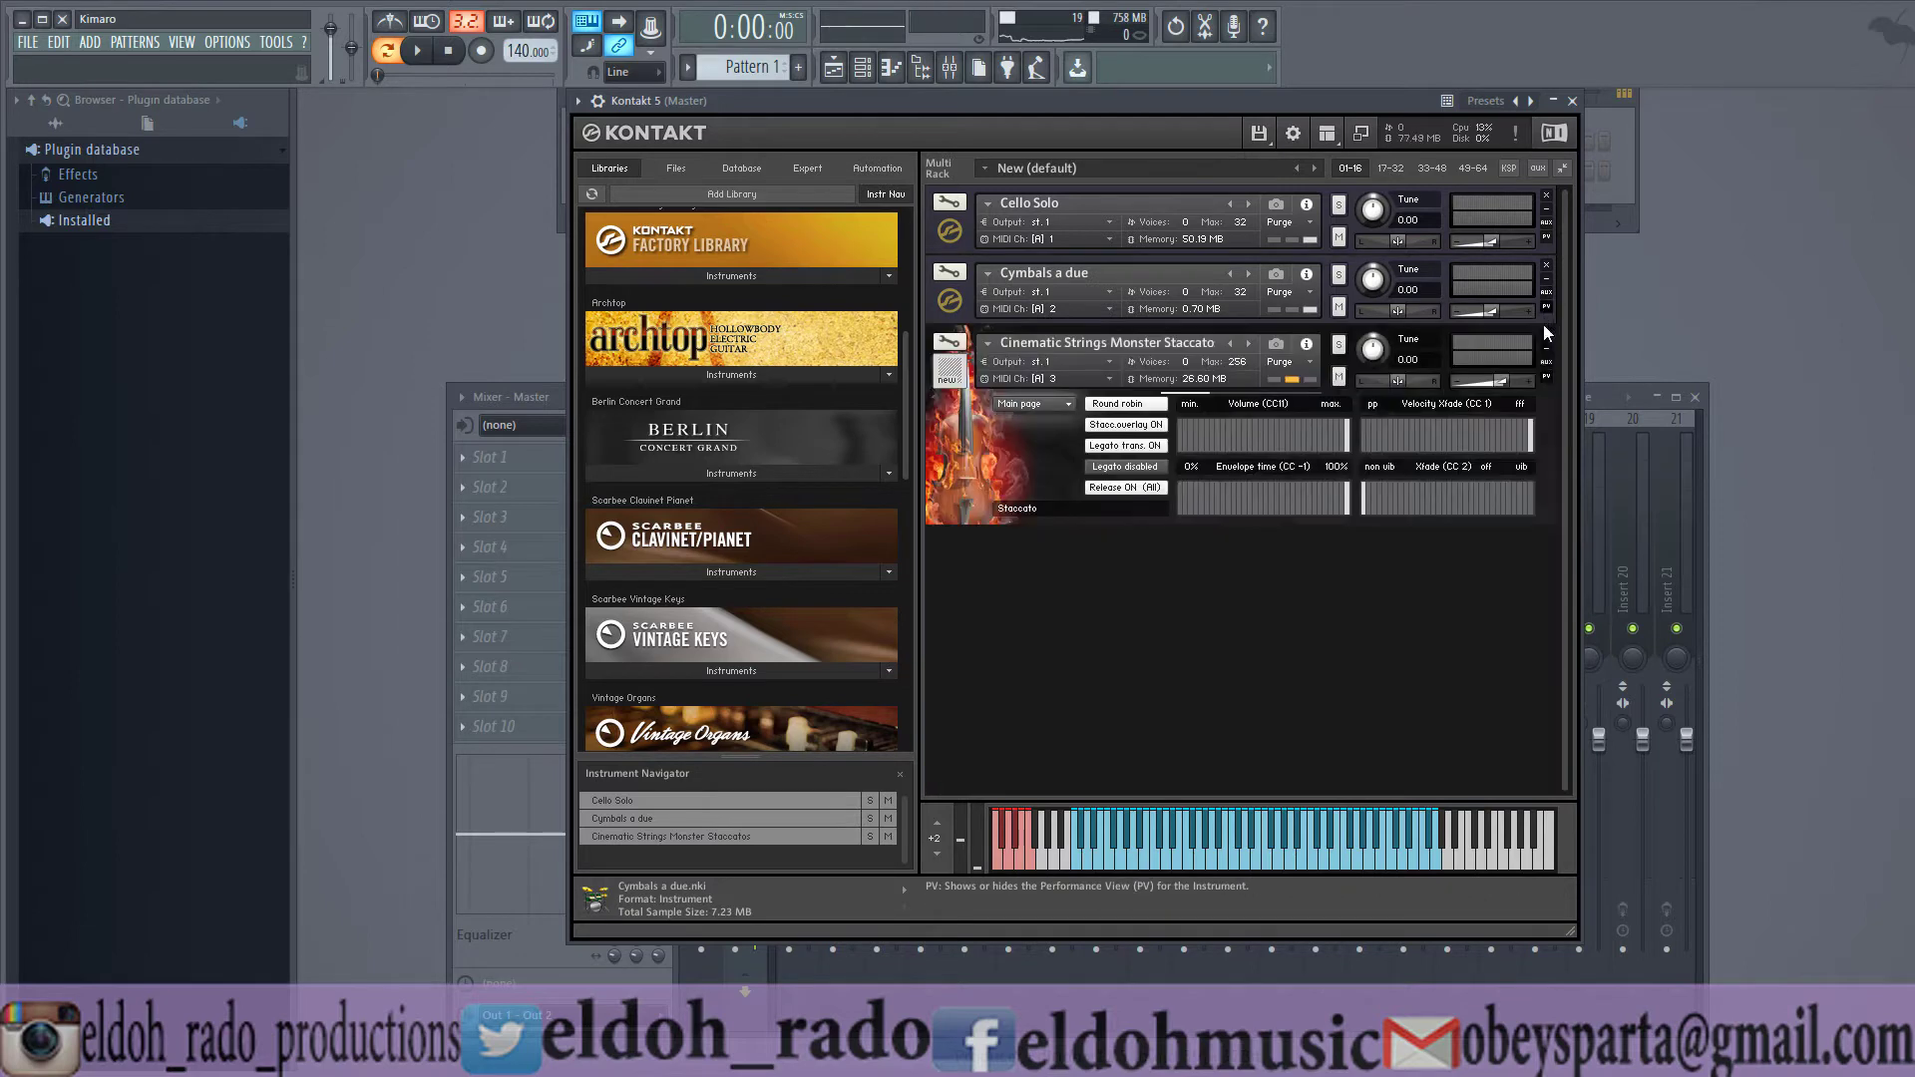
{"action": "left_click", "coordinate": [1545, 377]}
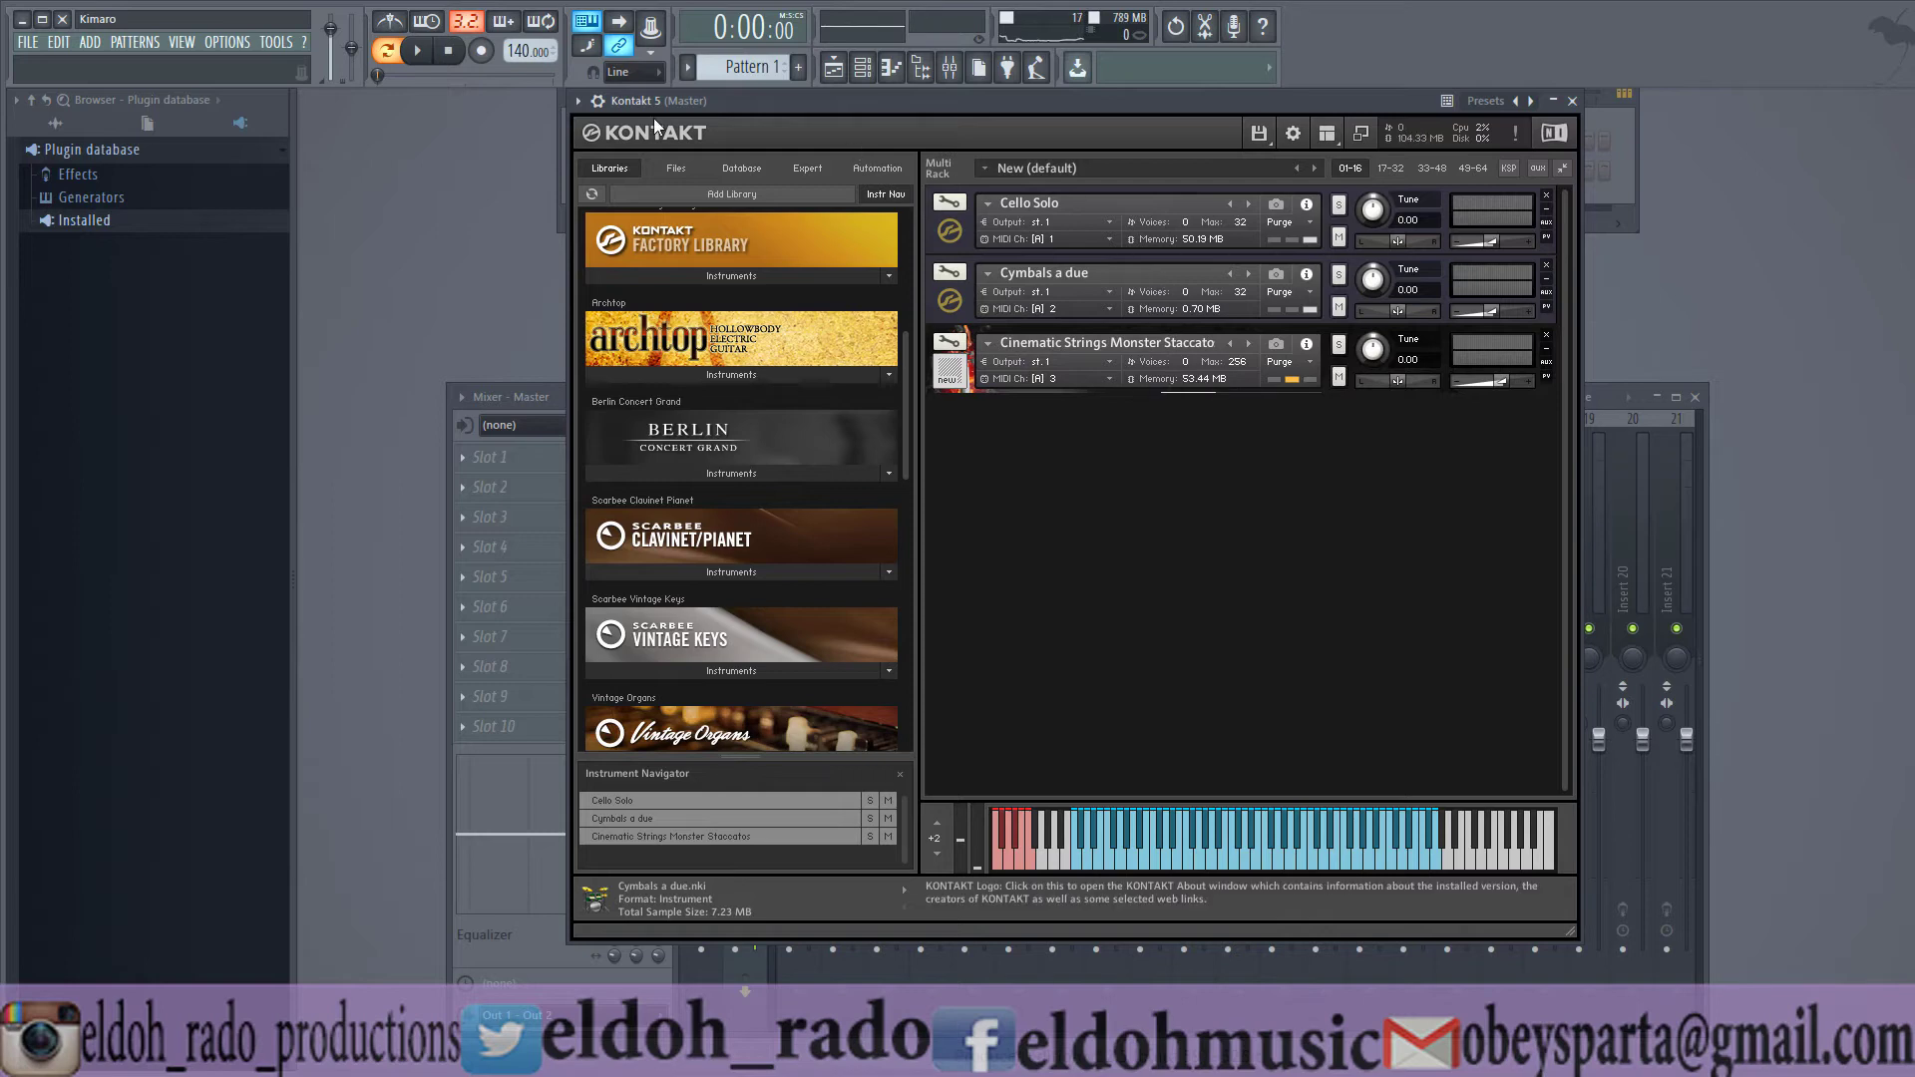
- Set Kontakt 5's wrapper MIDI output and input ports to 1, then return to its interface
{"action": "left_click_drag", "start_coordinate": [615, 106], "coordinate": [879, 165]}
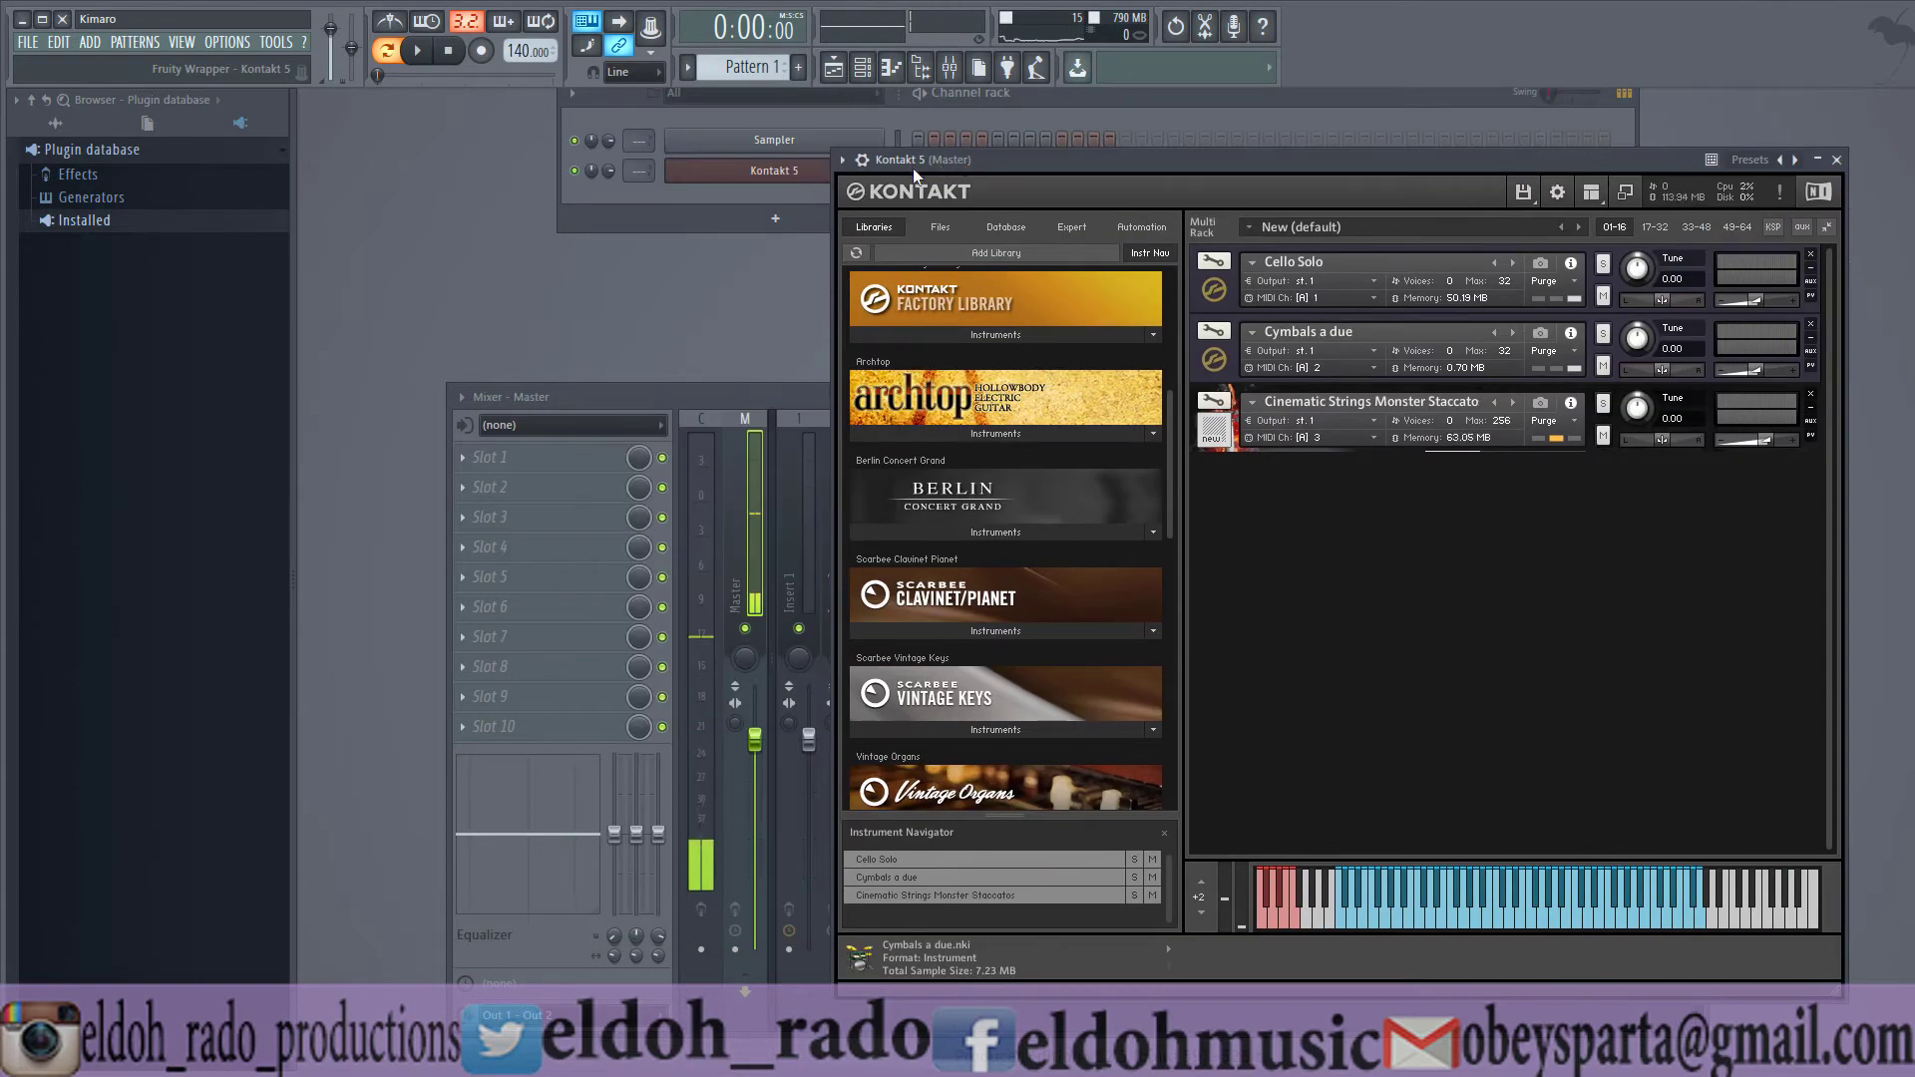
{"action": "left_click_drag", "start_coordinate": [911, 169], "coordinate": [879, 151]}
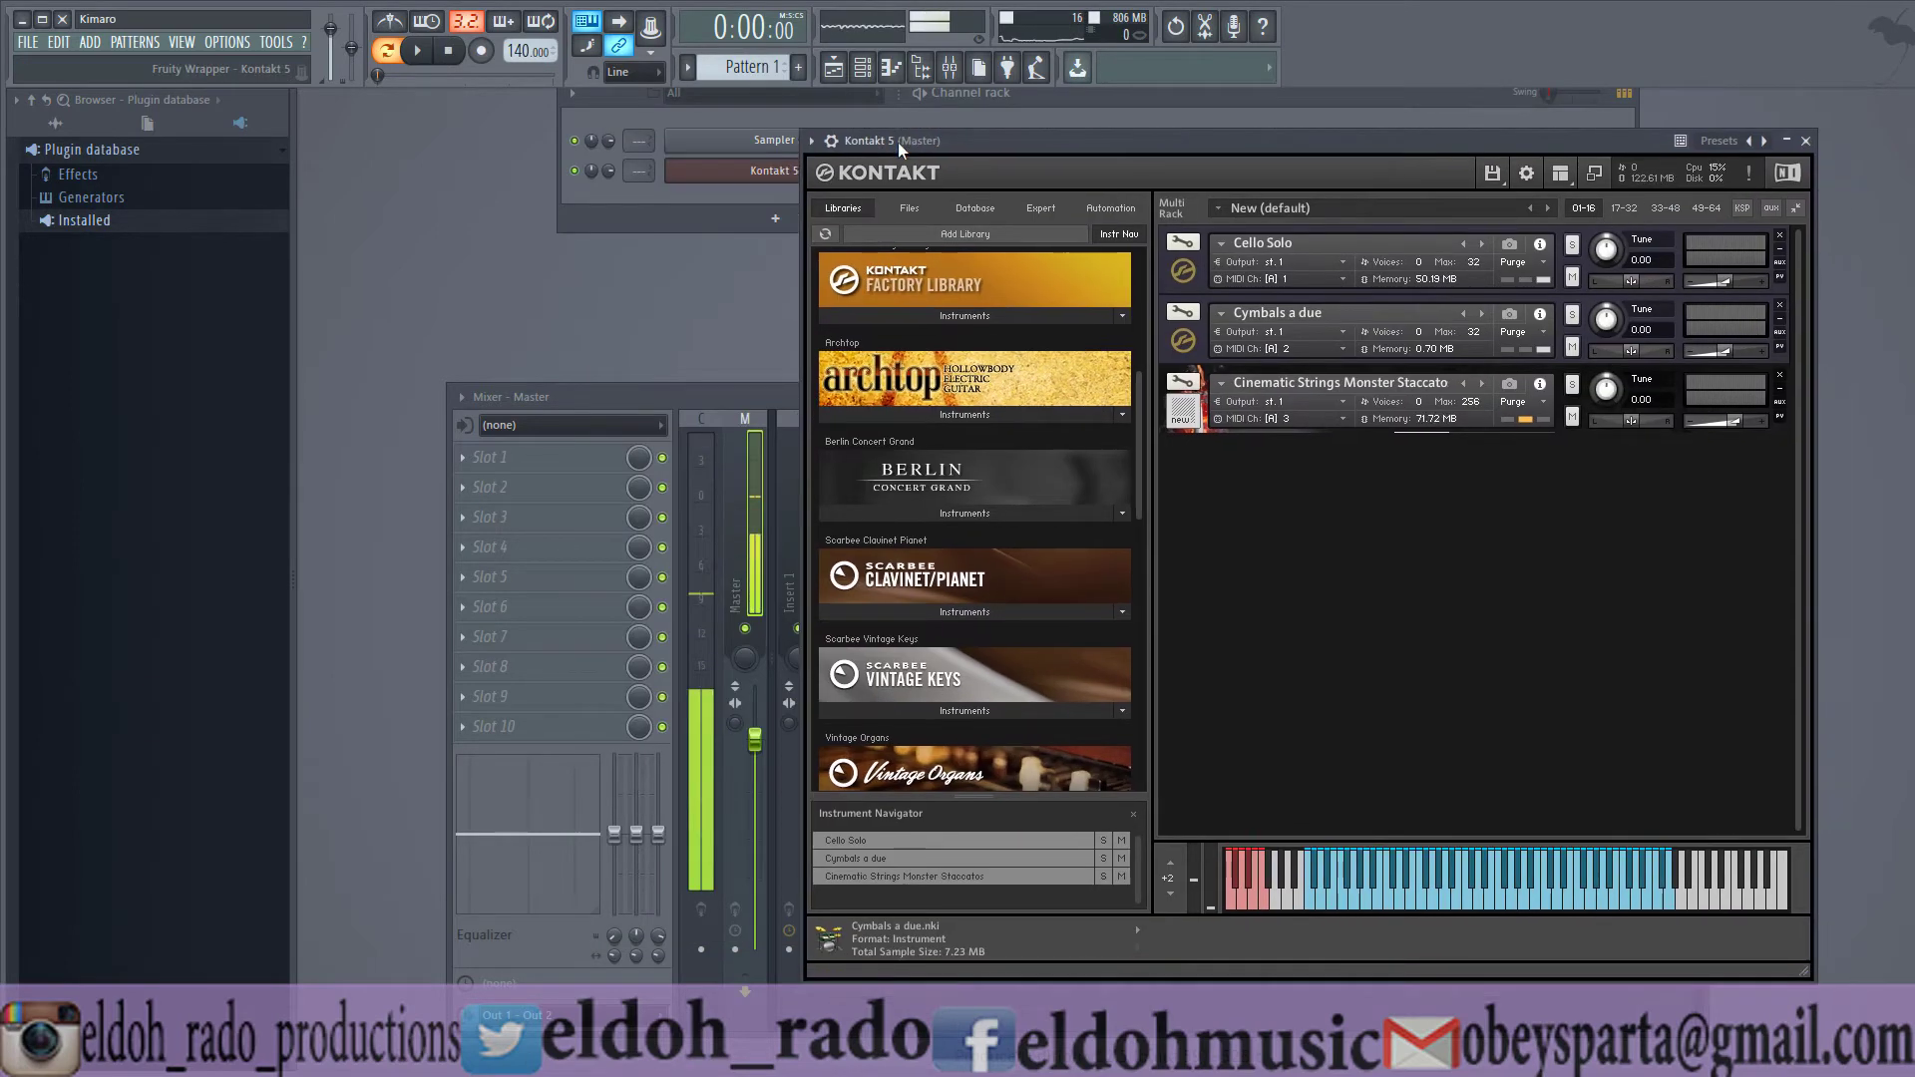
{"action": "left_click", "coordinate": [833, 142]}
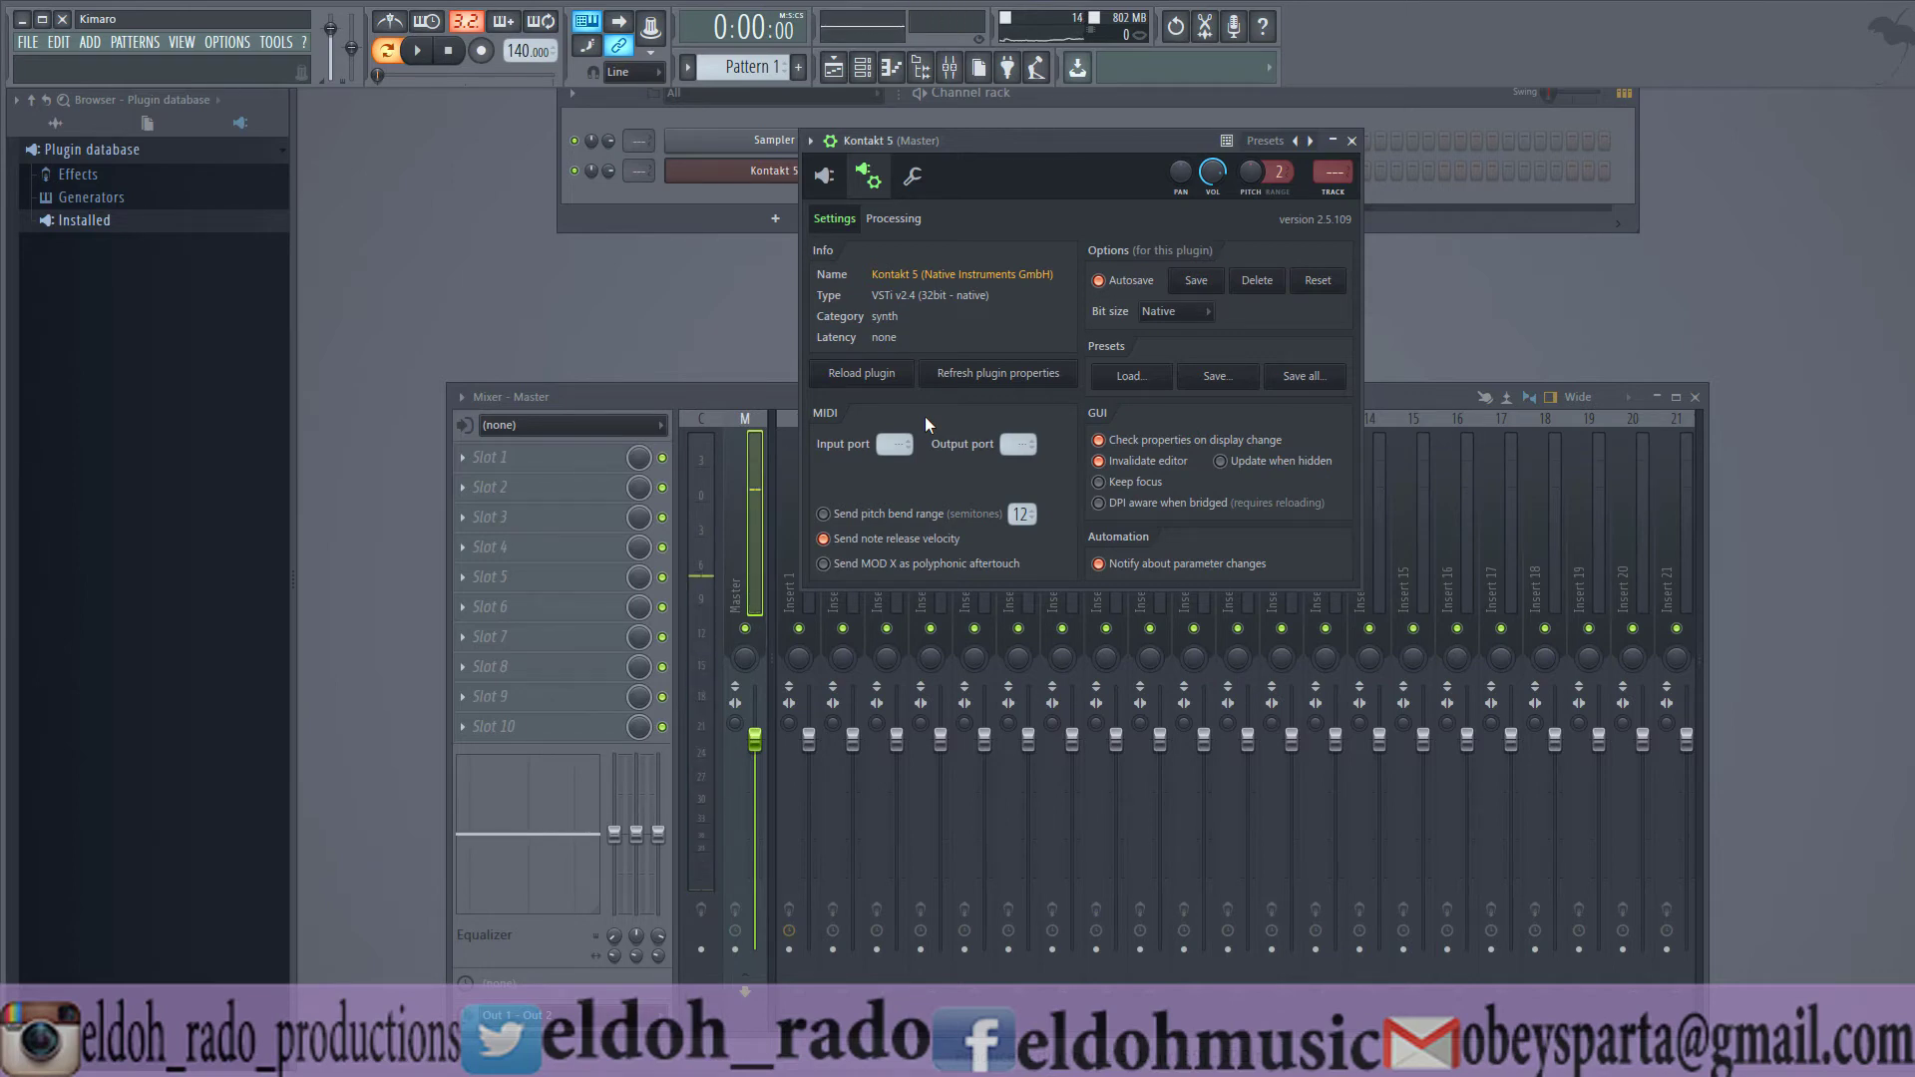
{"action": "left_click_drag", "start_coordinate": [1018, 444], "coordinate": [1017, 434]}
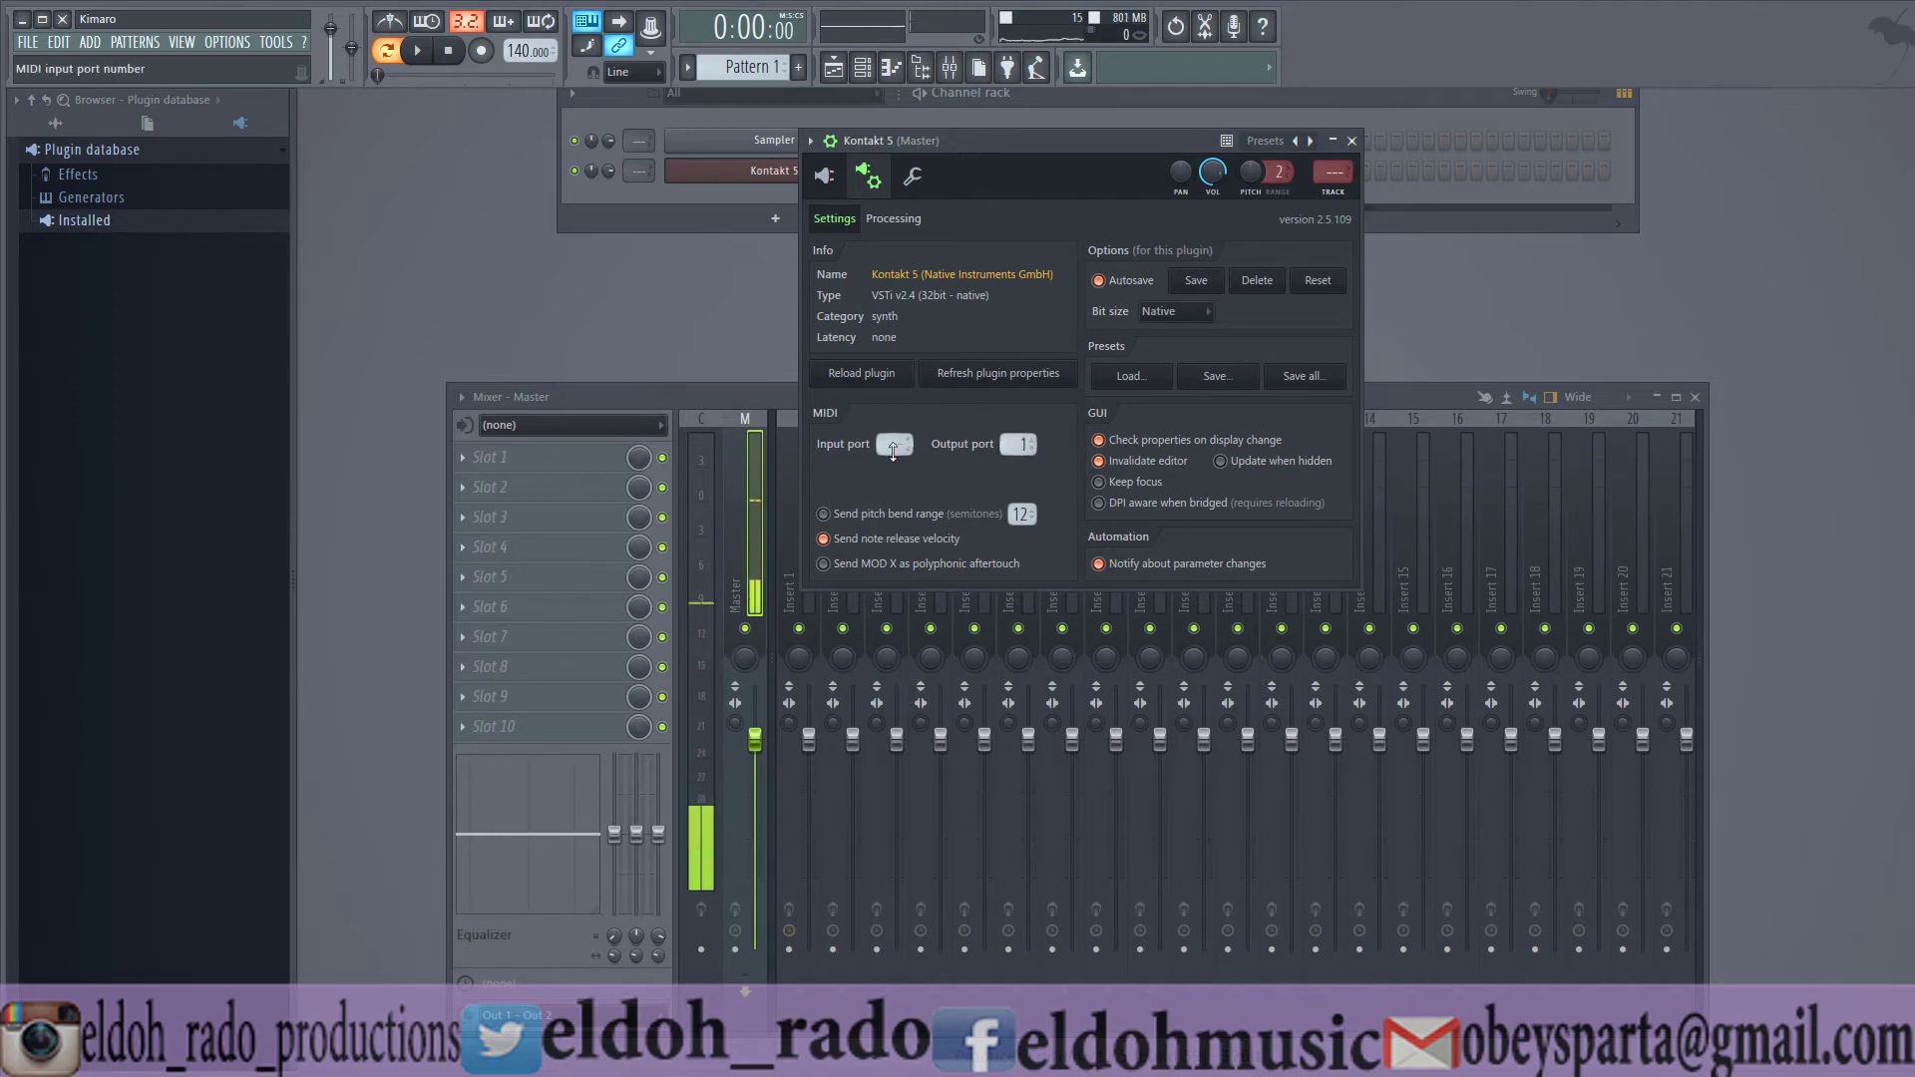
{"action": "left_click_drag", "start_coordinate": [895, 444], "coordinate": [895, 434]}
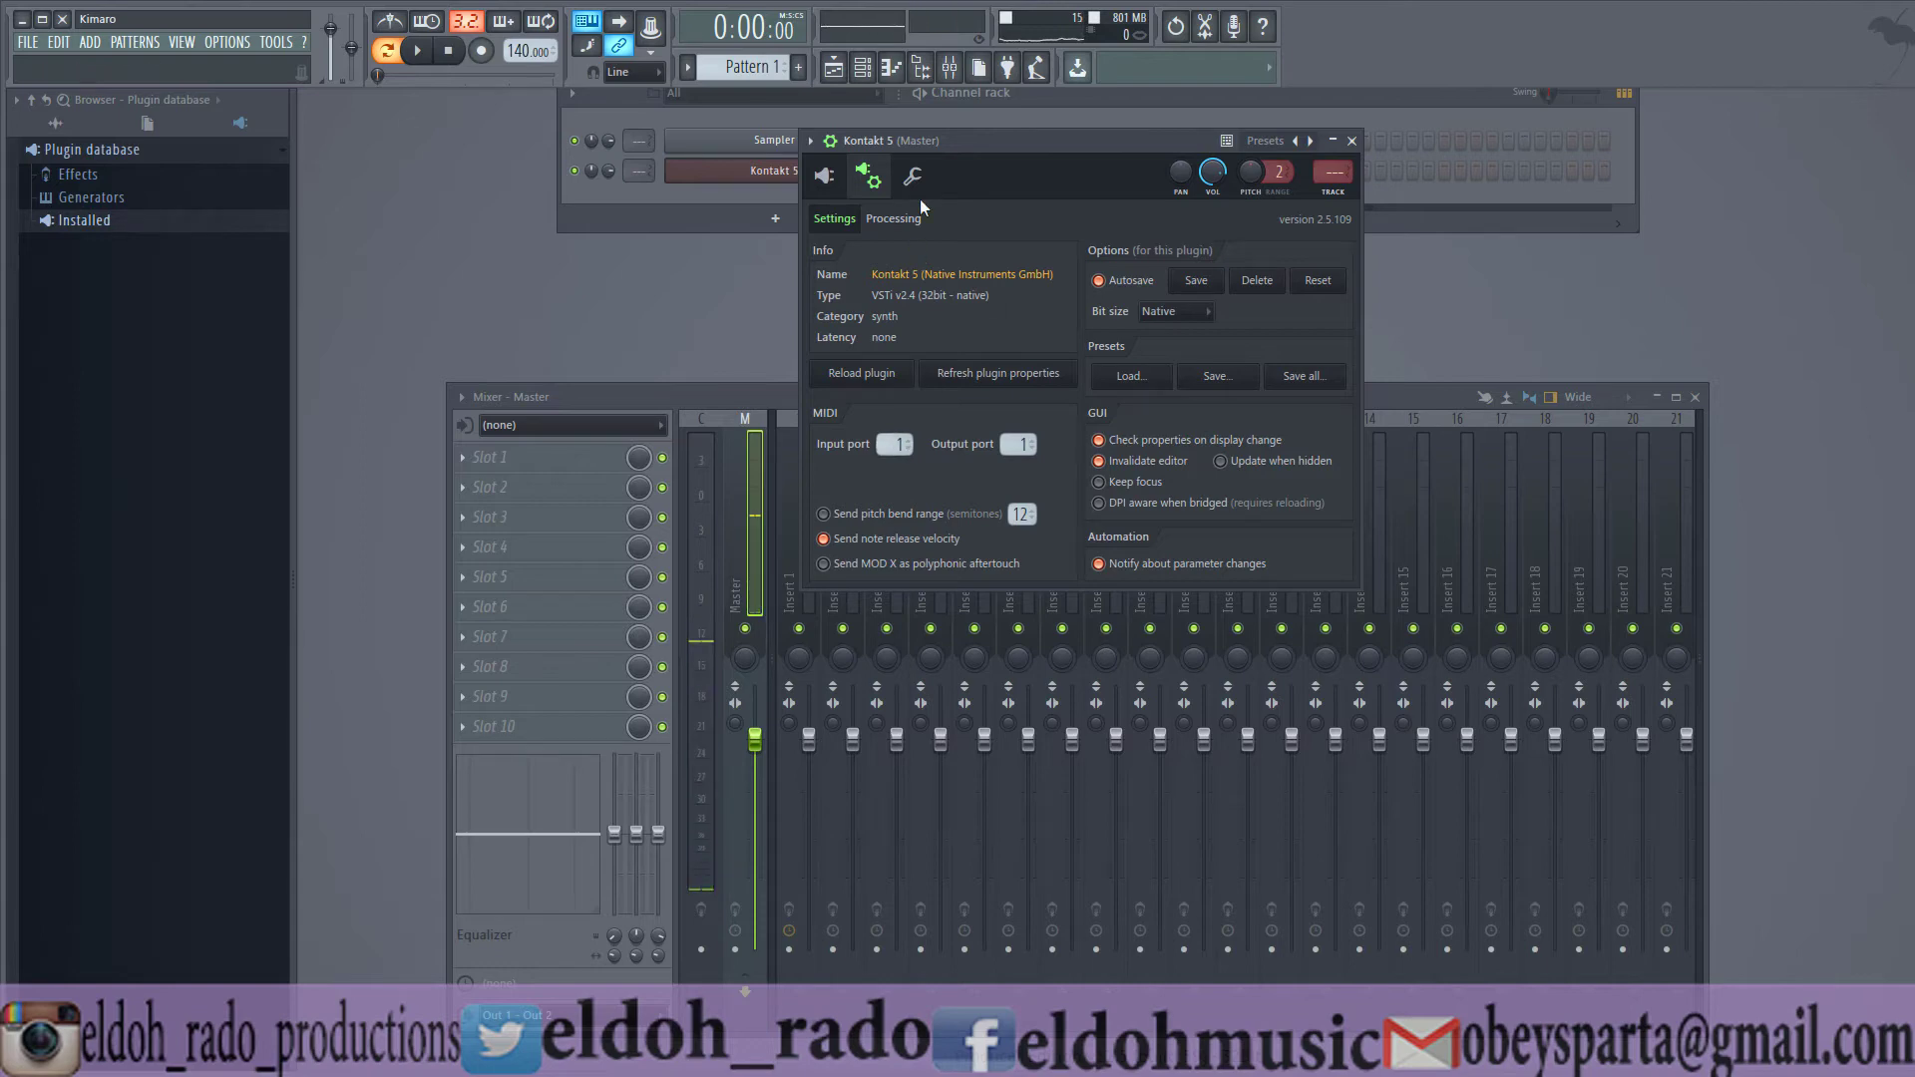
{"action": "left_click", "coordinate": [893, 215]}
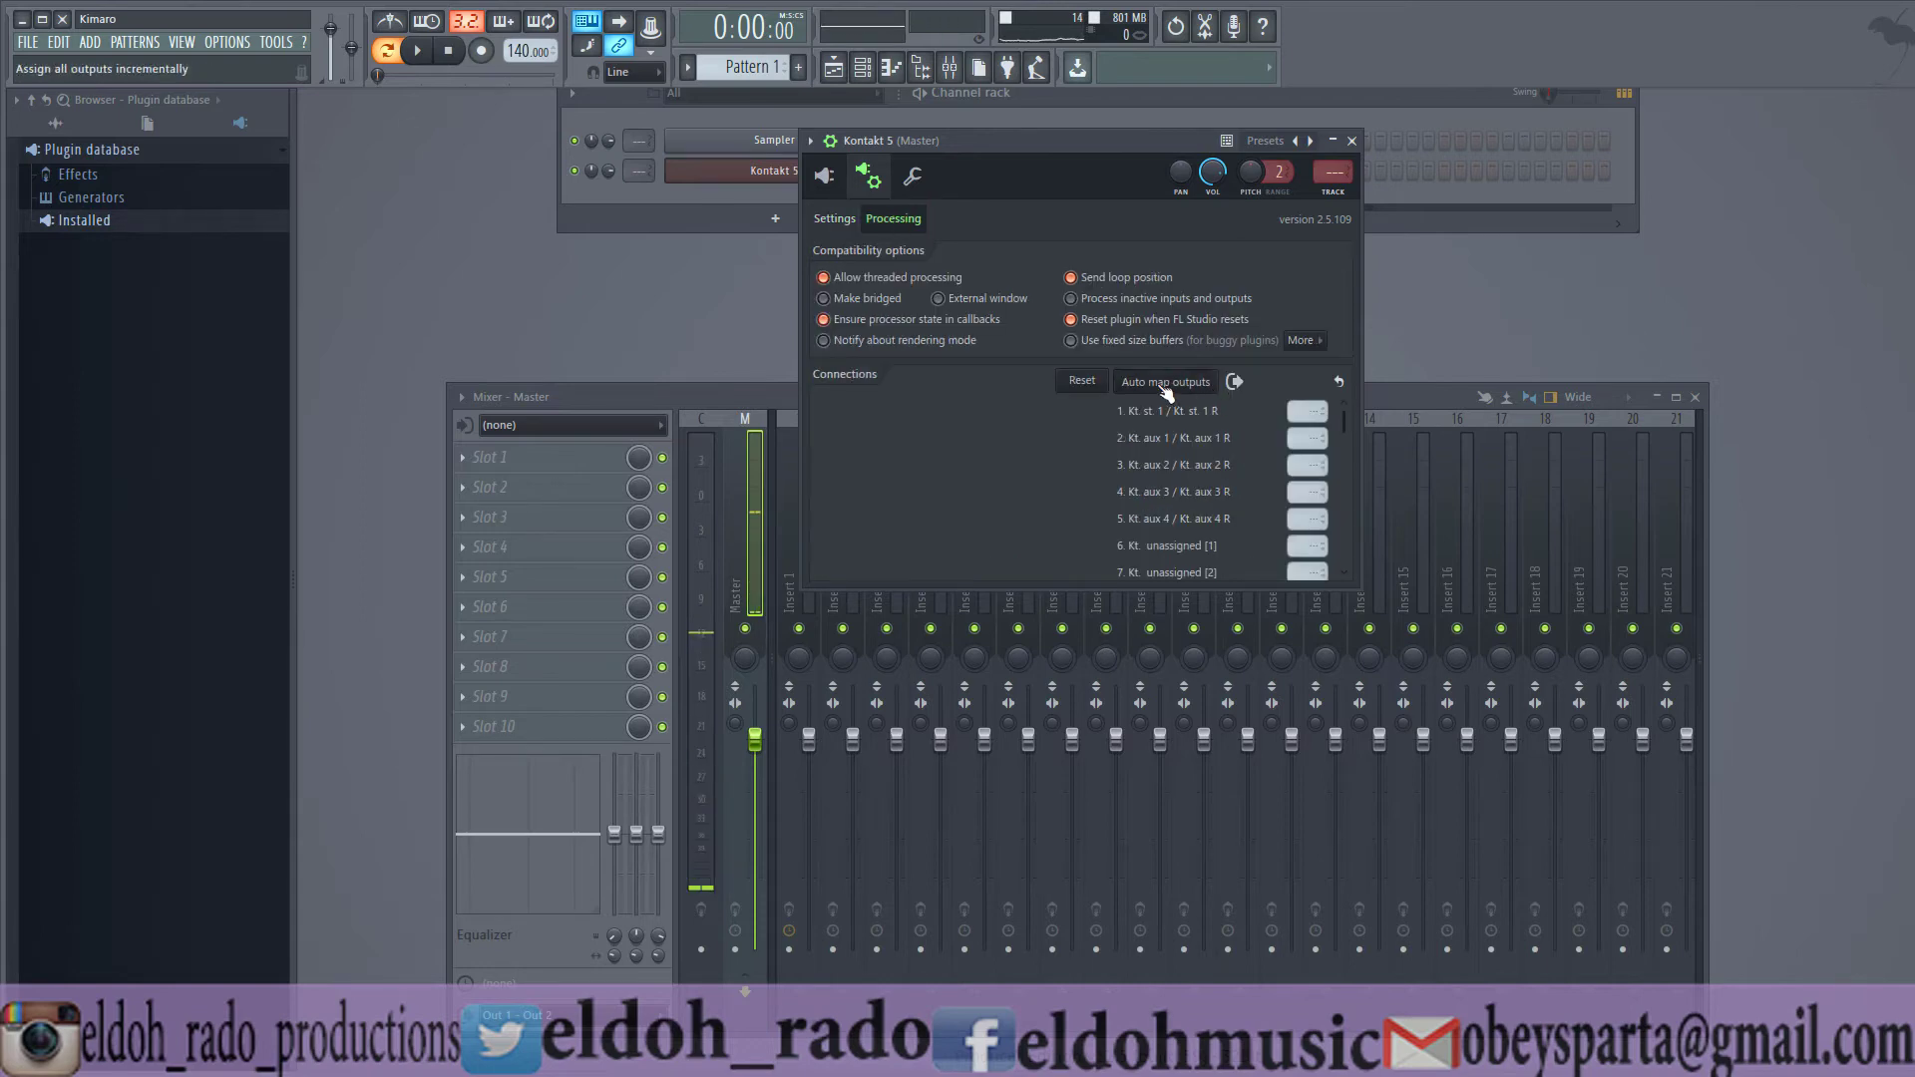
{"action": "left_click", "coordinate": [844, 185]}
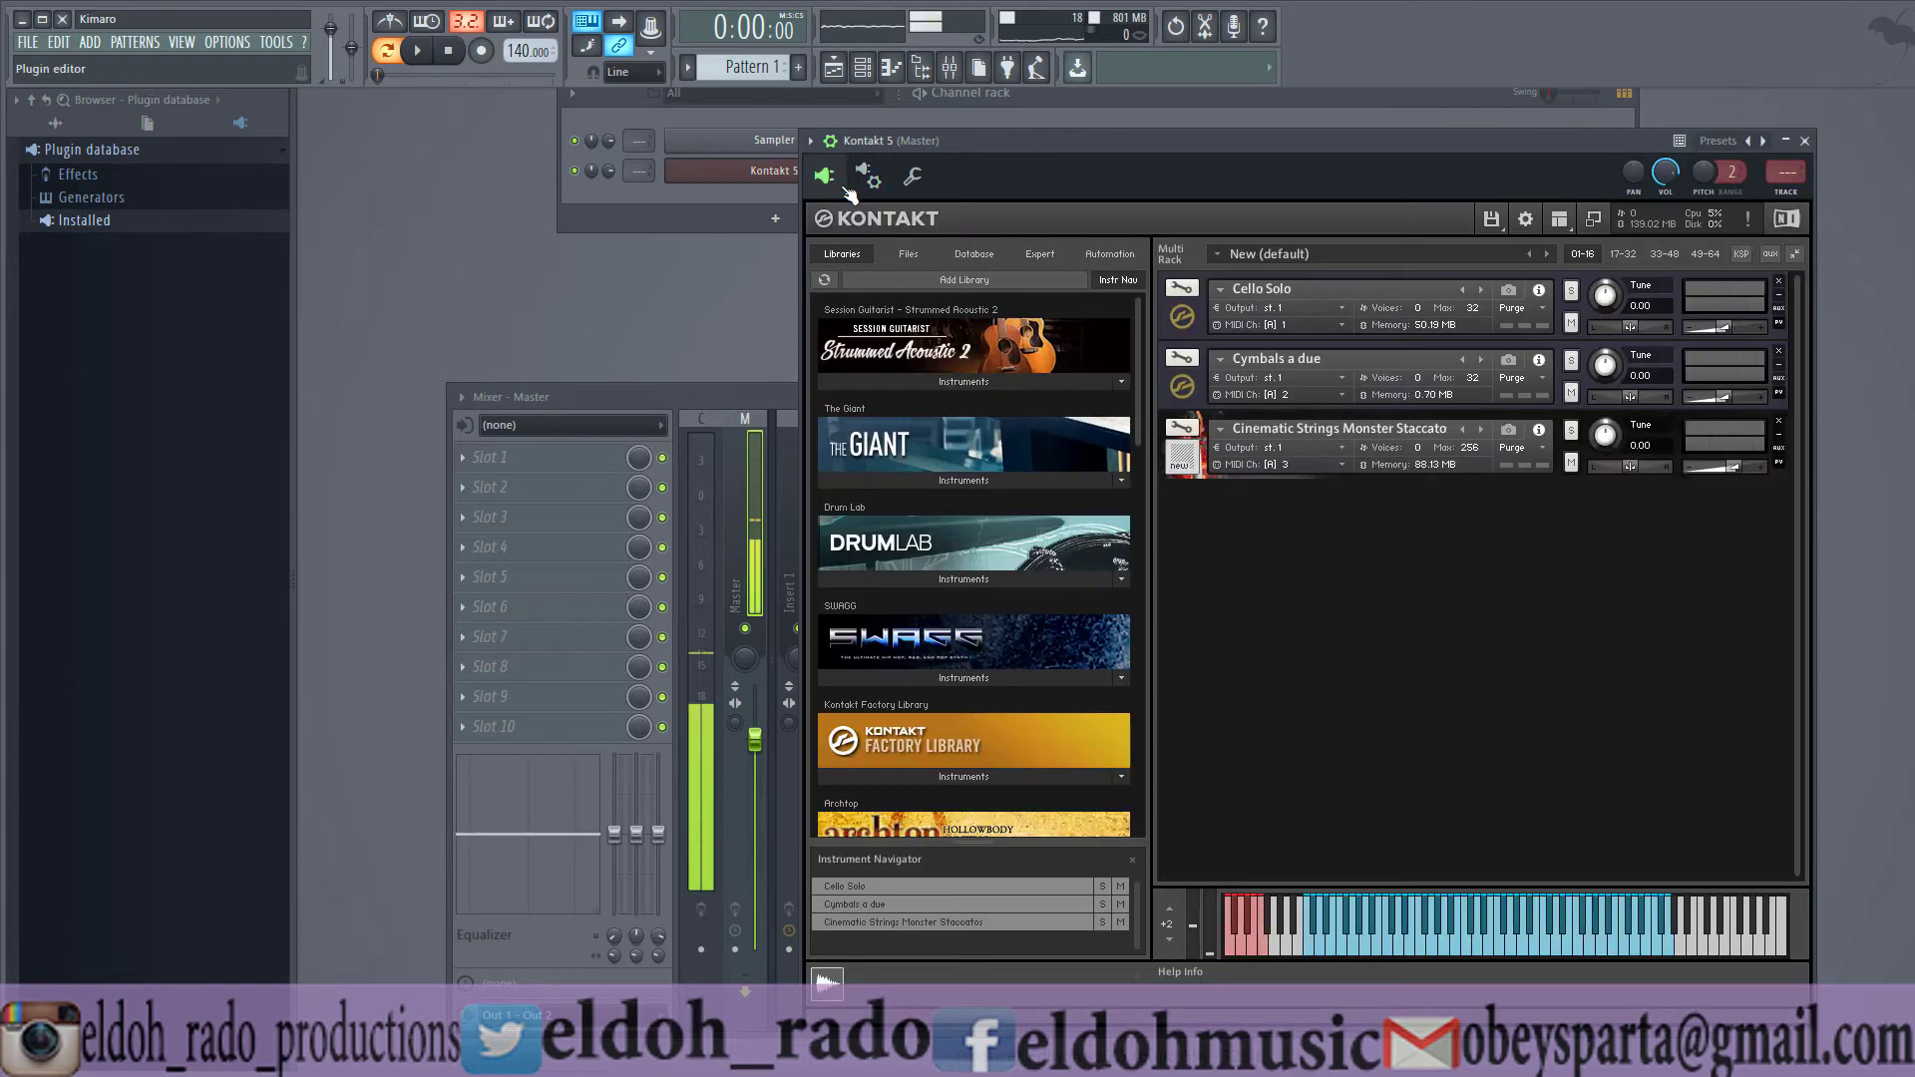
- Add two new output channels in Kontakt's Outputs panel
{"action": "left_click_drag", "start_coordinate": [1086, 151], "coordinate": [925, 149]}
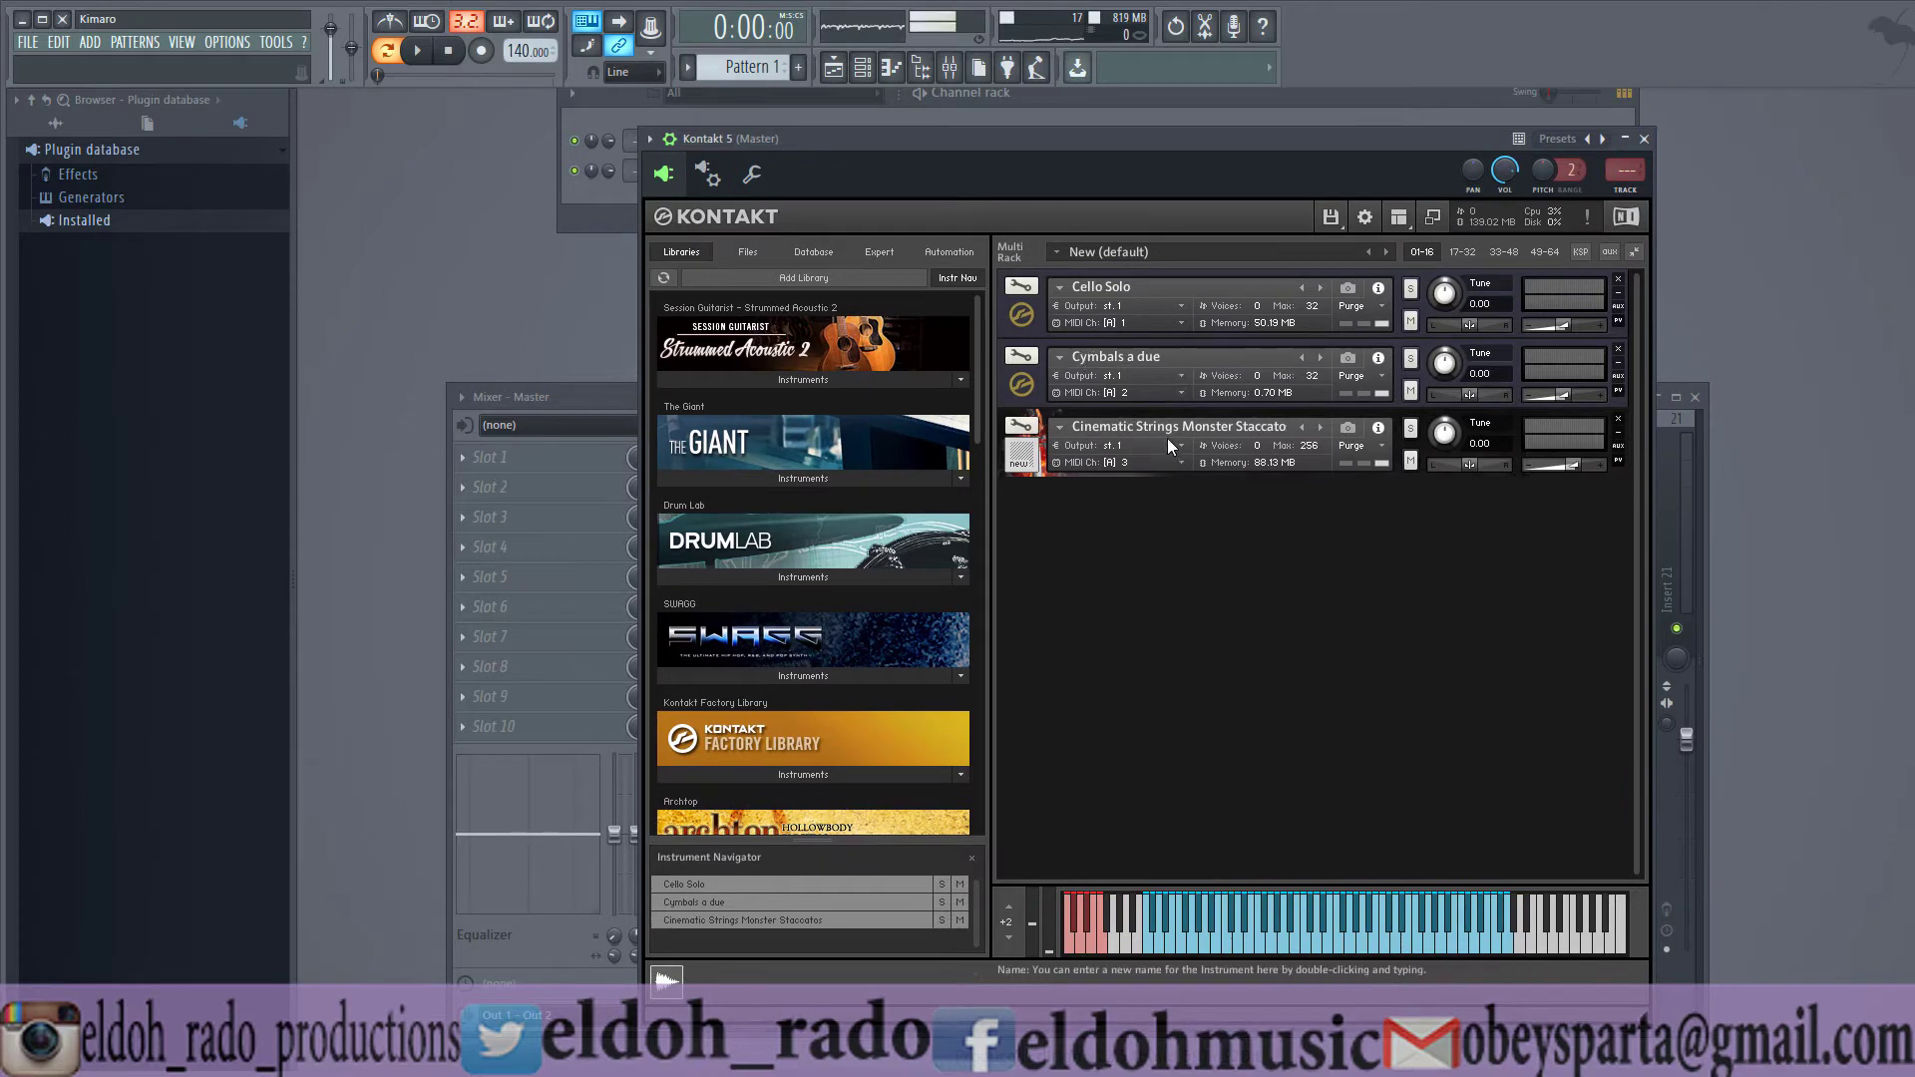
{"action": "left_click", "coordinate": [1400, 219]}
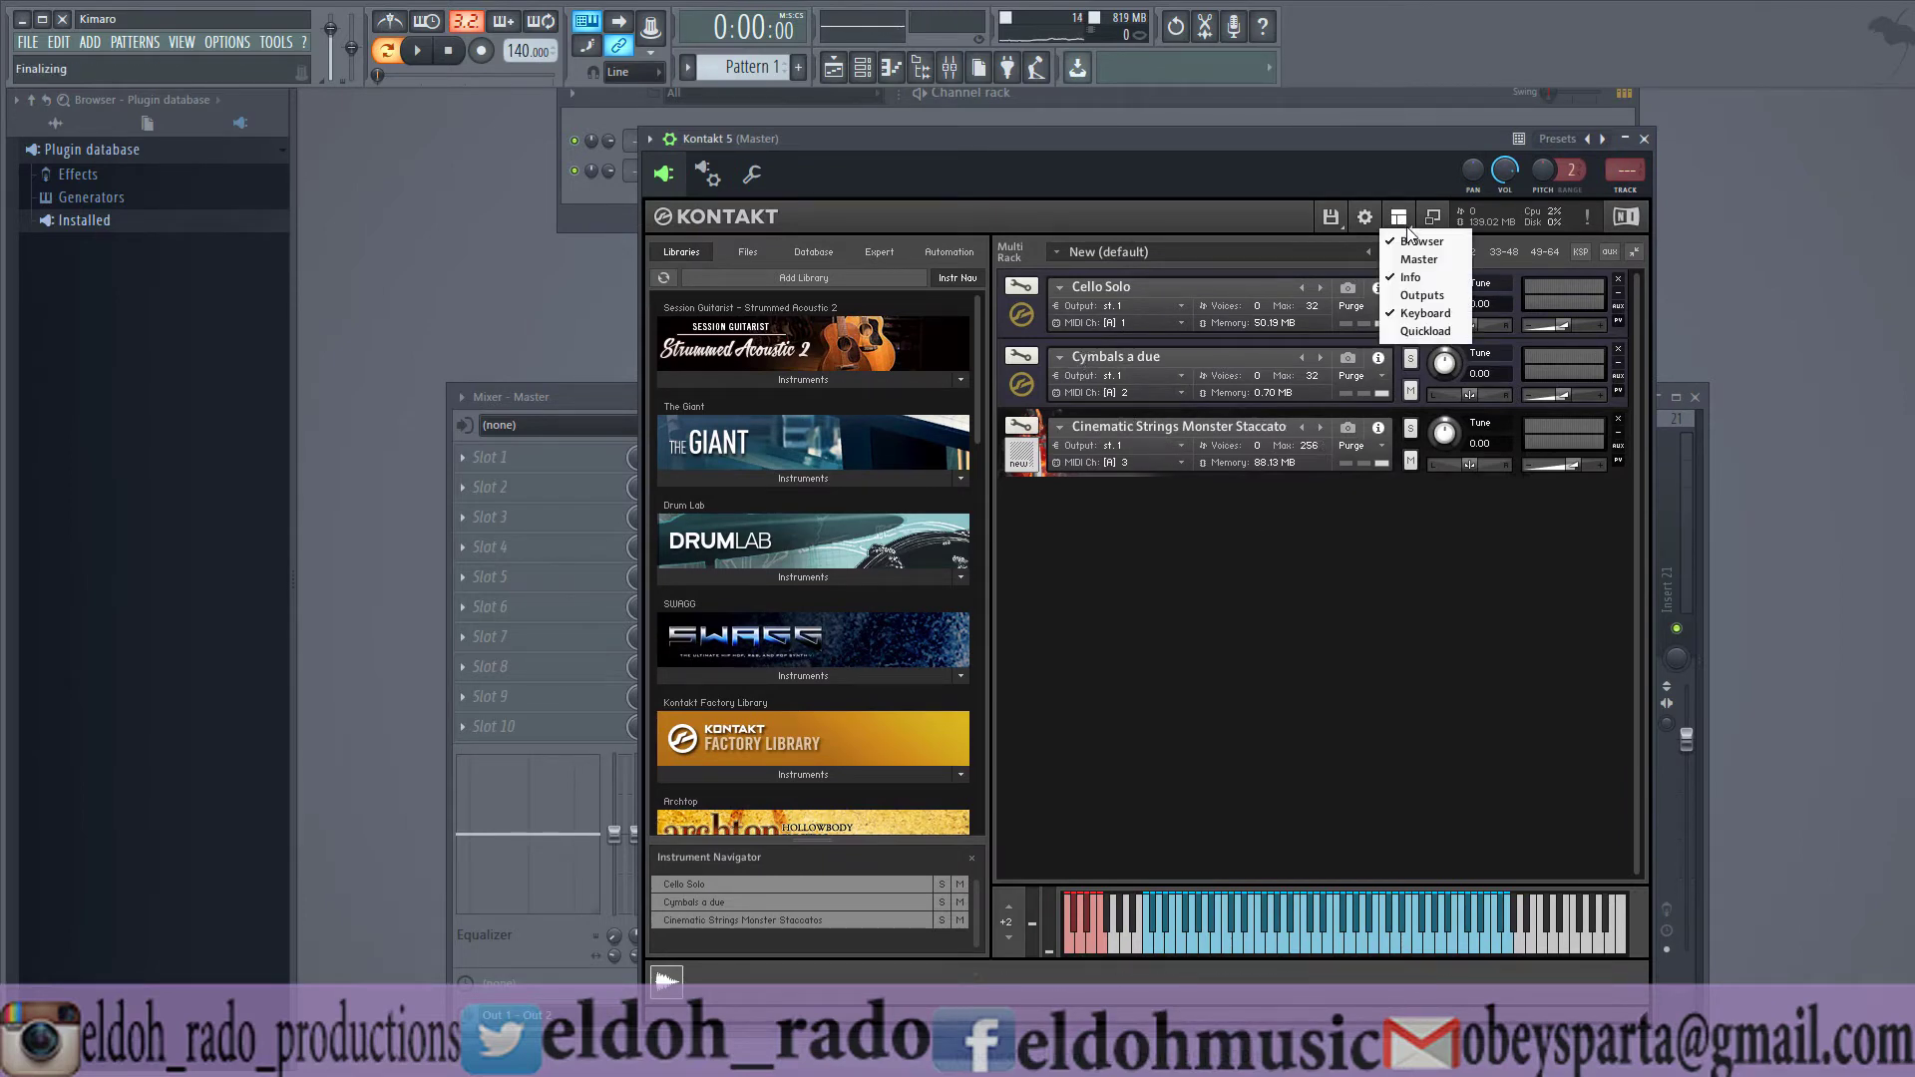
{"action": "left_click", "coordinate": [1413, 295]}
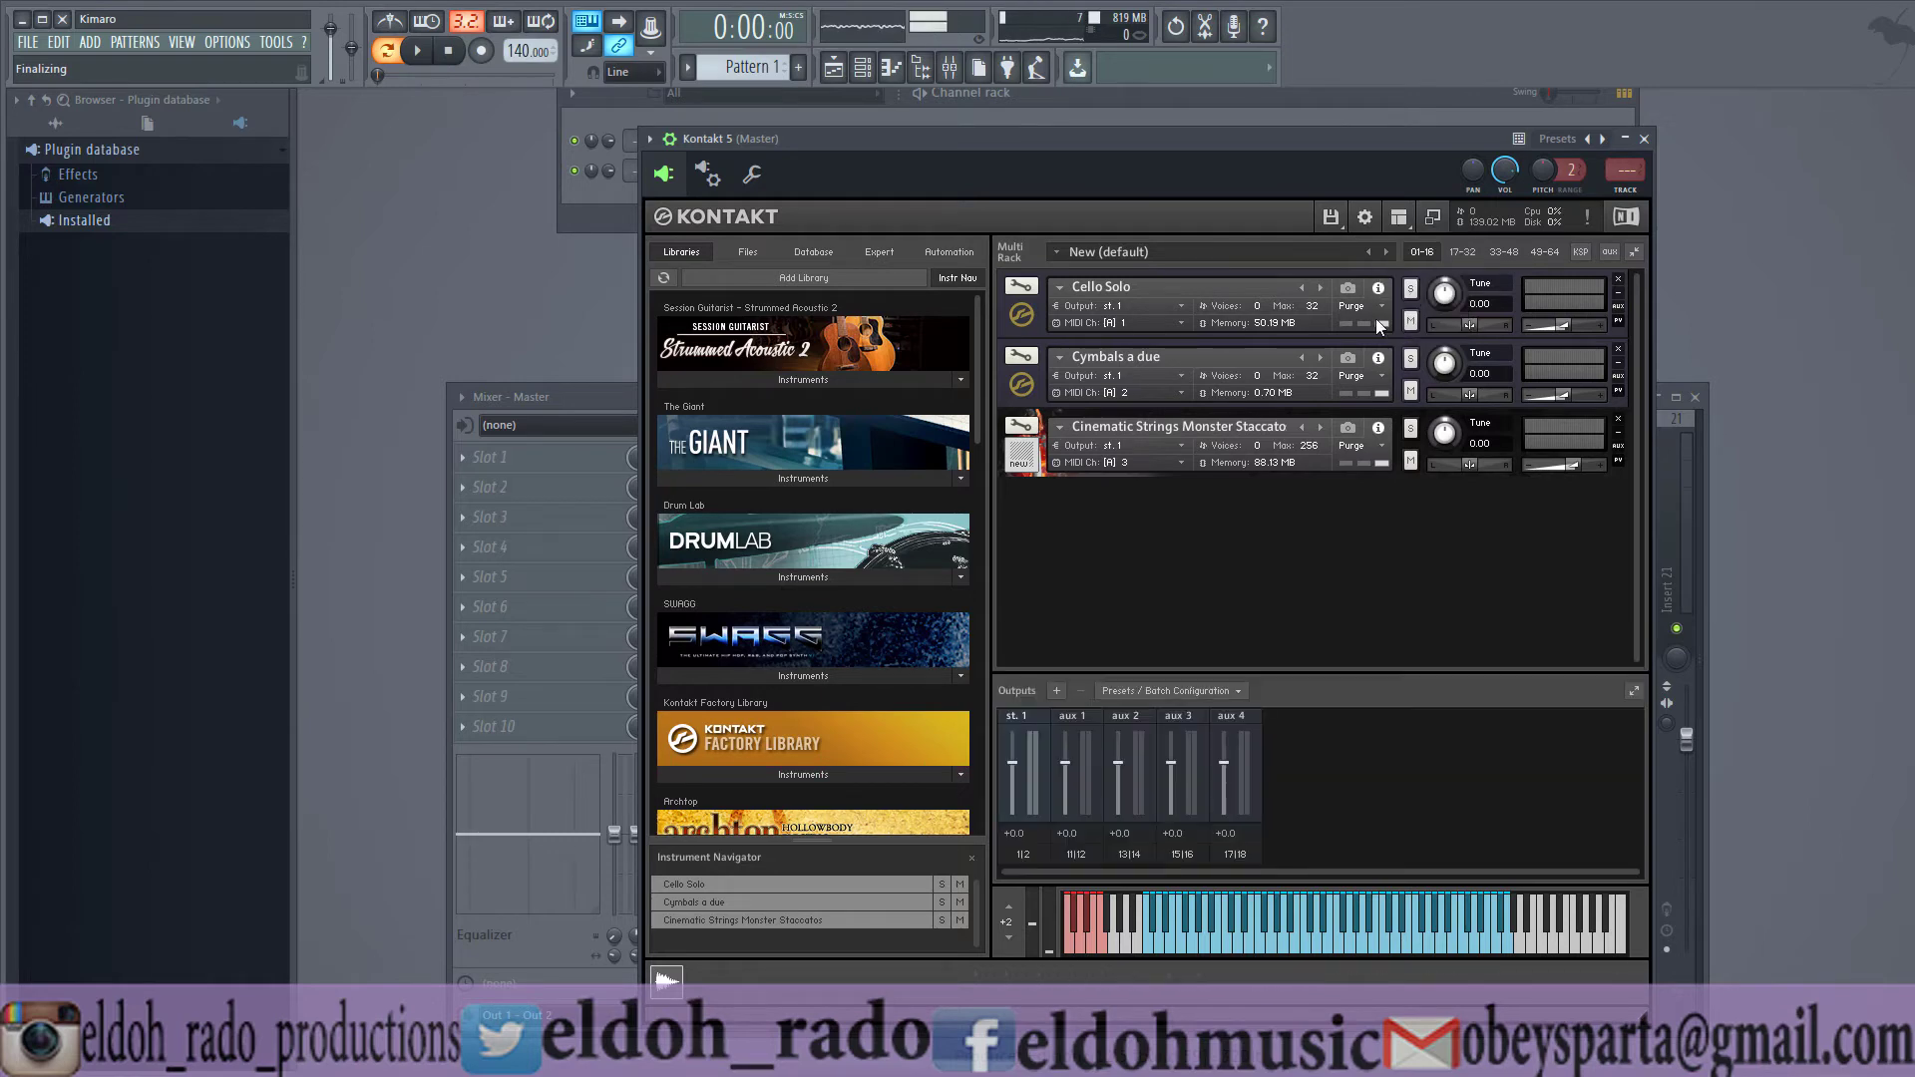
{"action": "left_click", "coordinate": [1055, 691]}
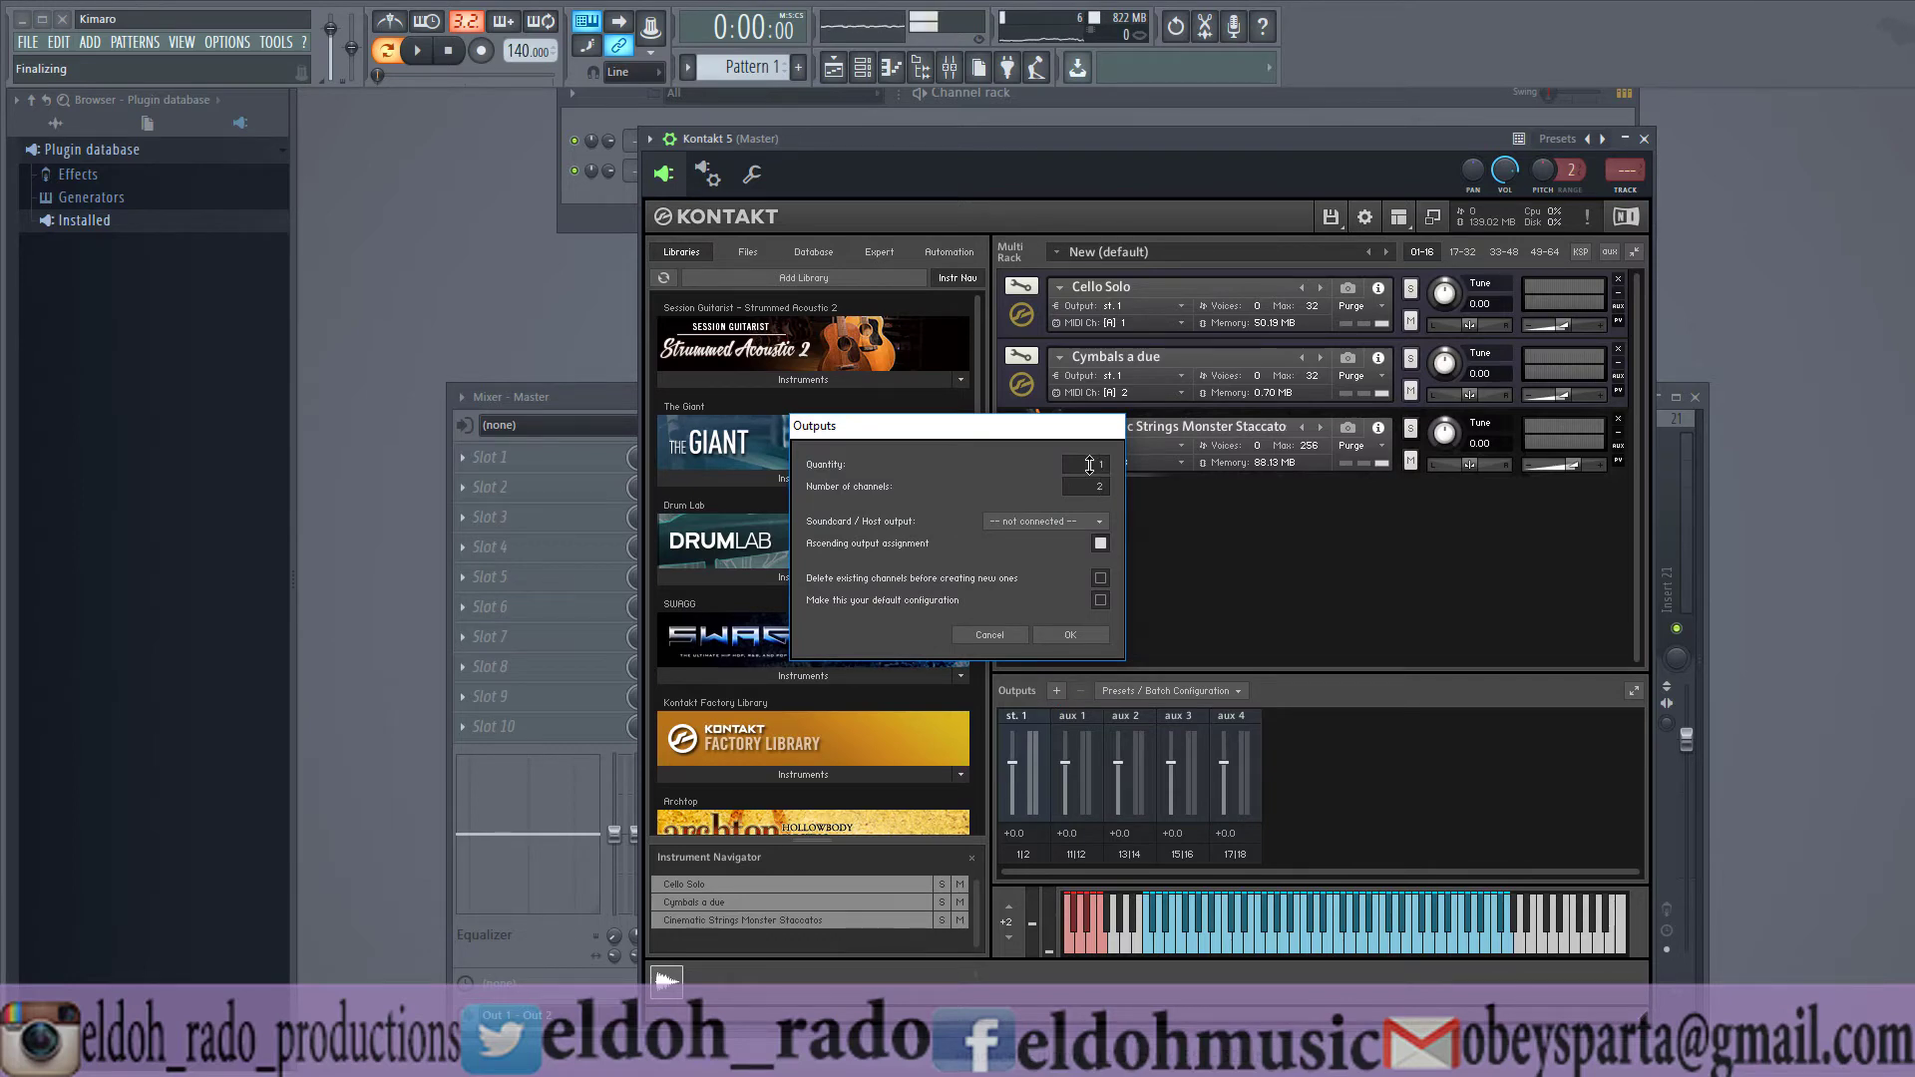
{"action": "type", "text": "2"}
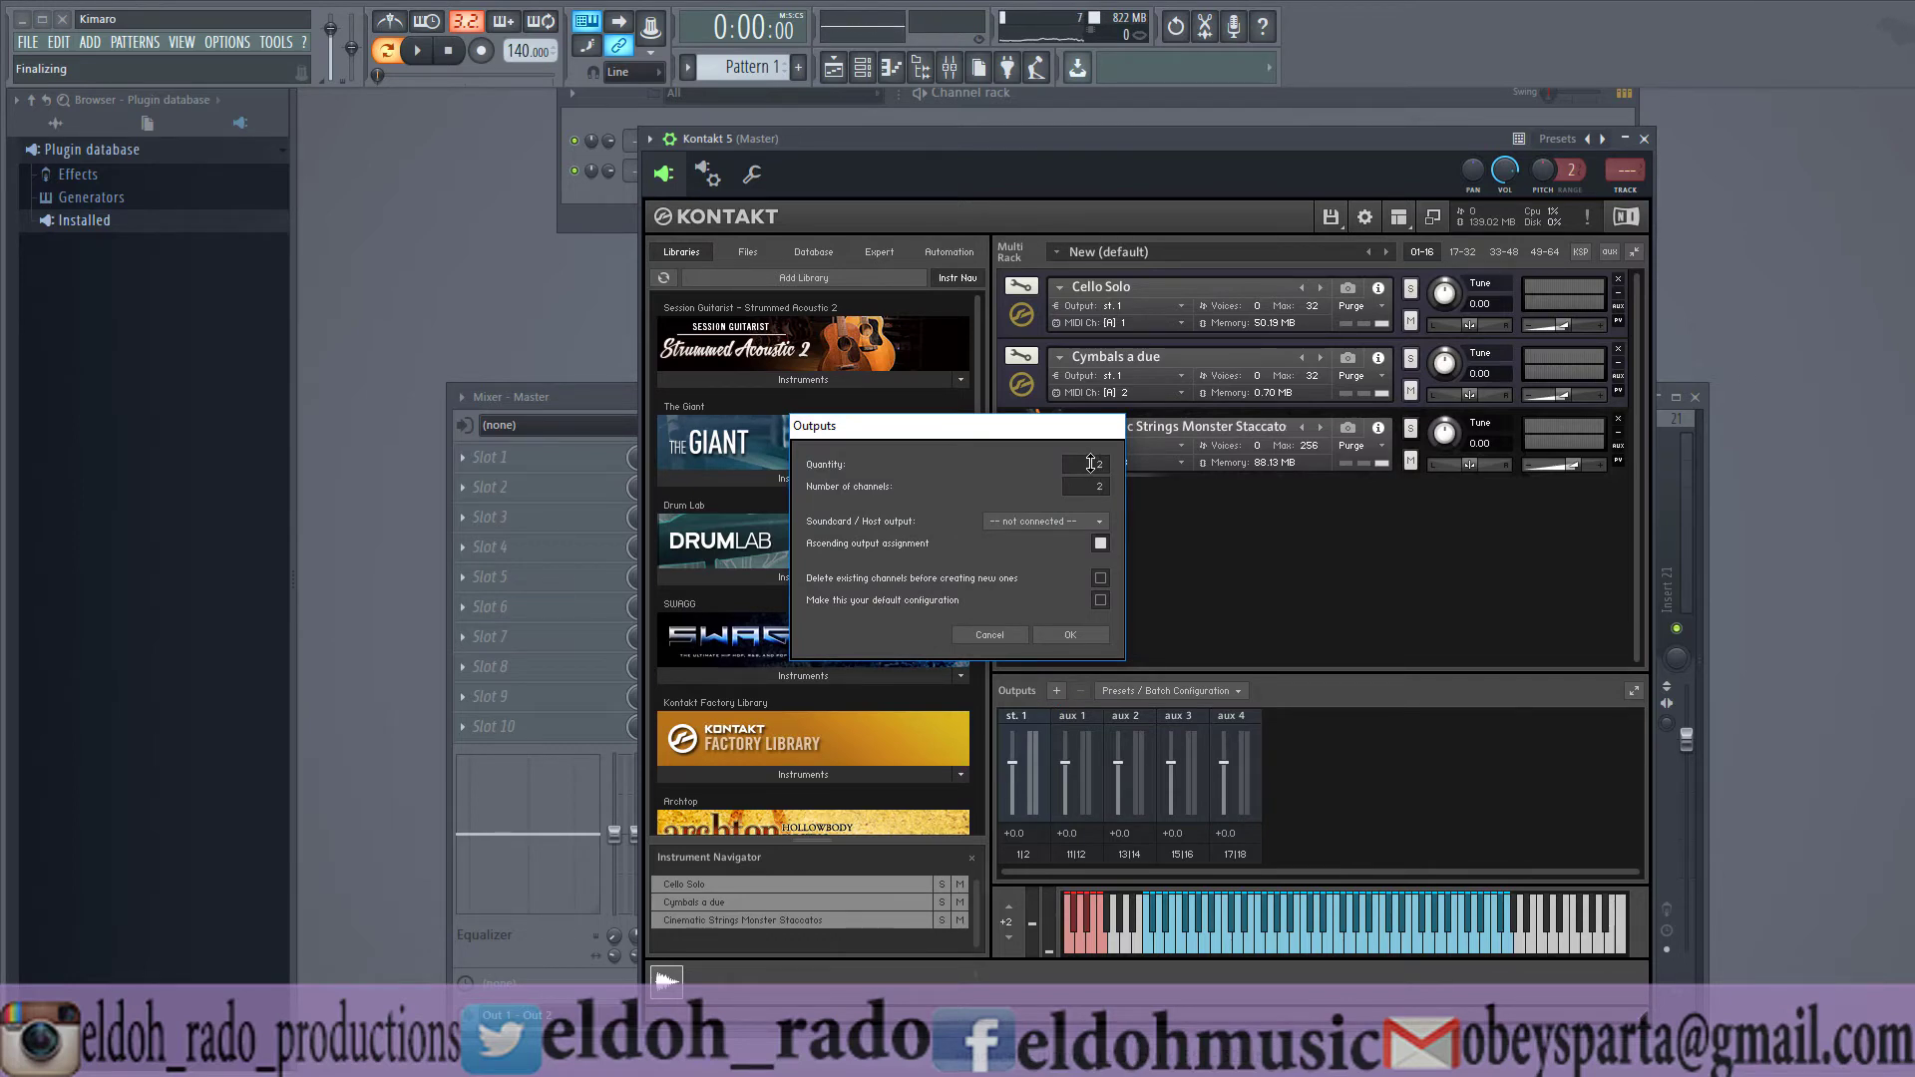
{"action": "left_click", "coordinate": [1065, 636]}
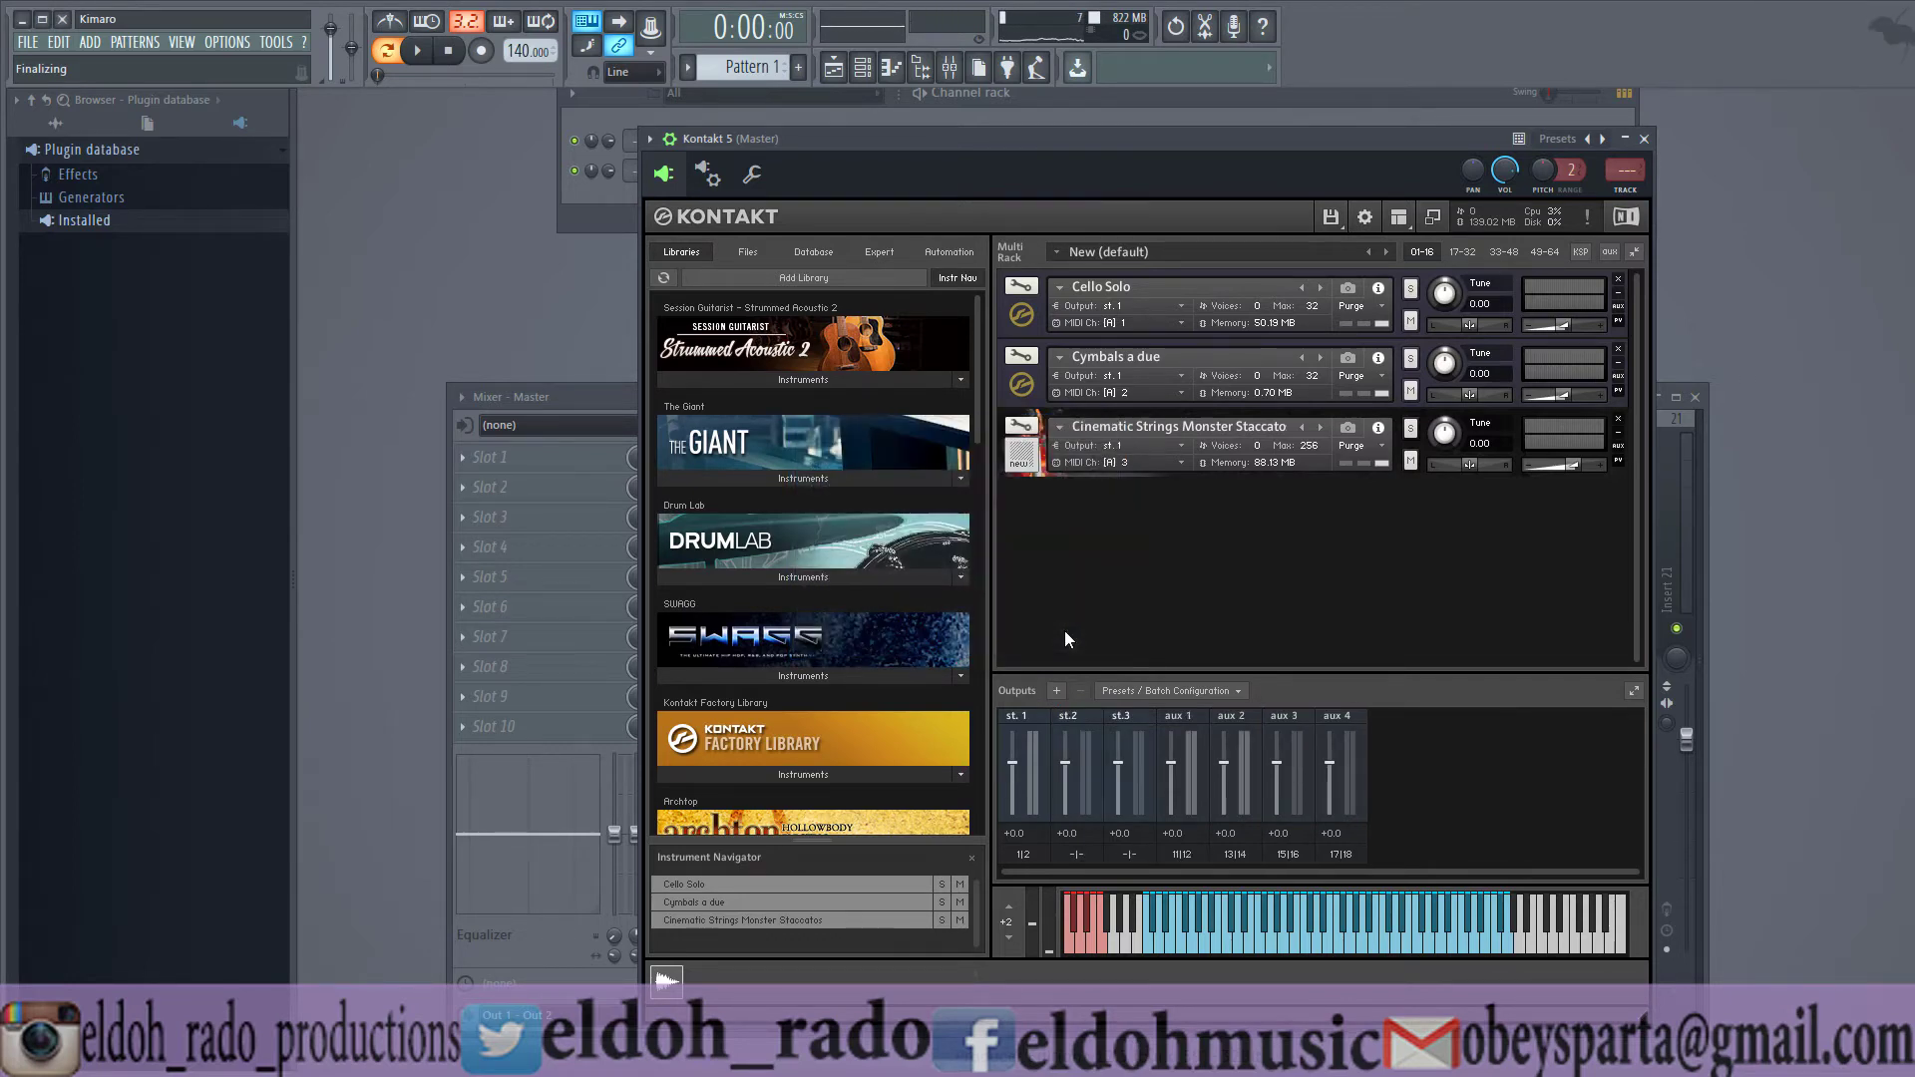
- Route st.2's ch 01 and ch 02 to Kt. aux 1 [1] and [2]
{"action": "left_click", "coordinate": [1075, 853]}
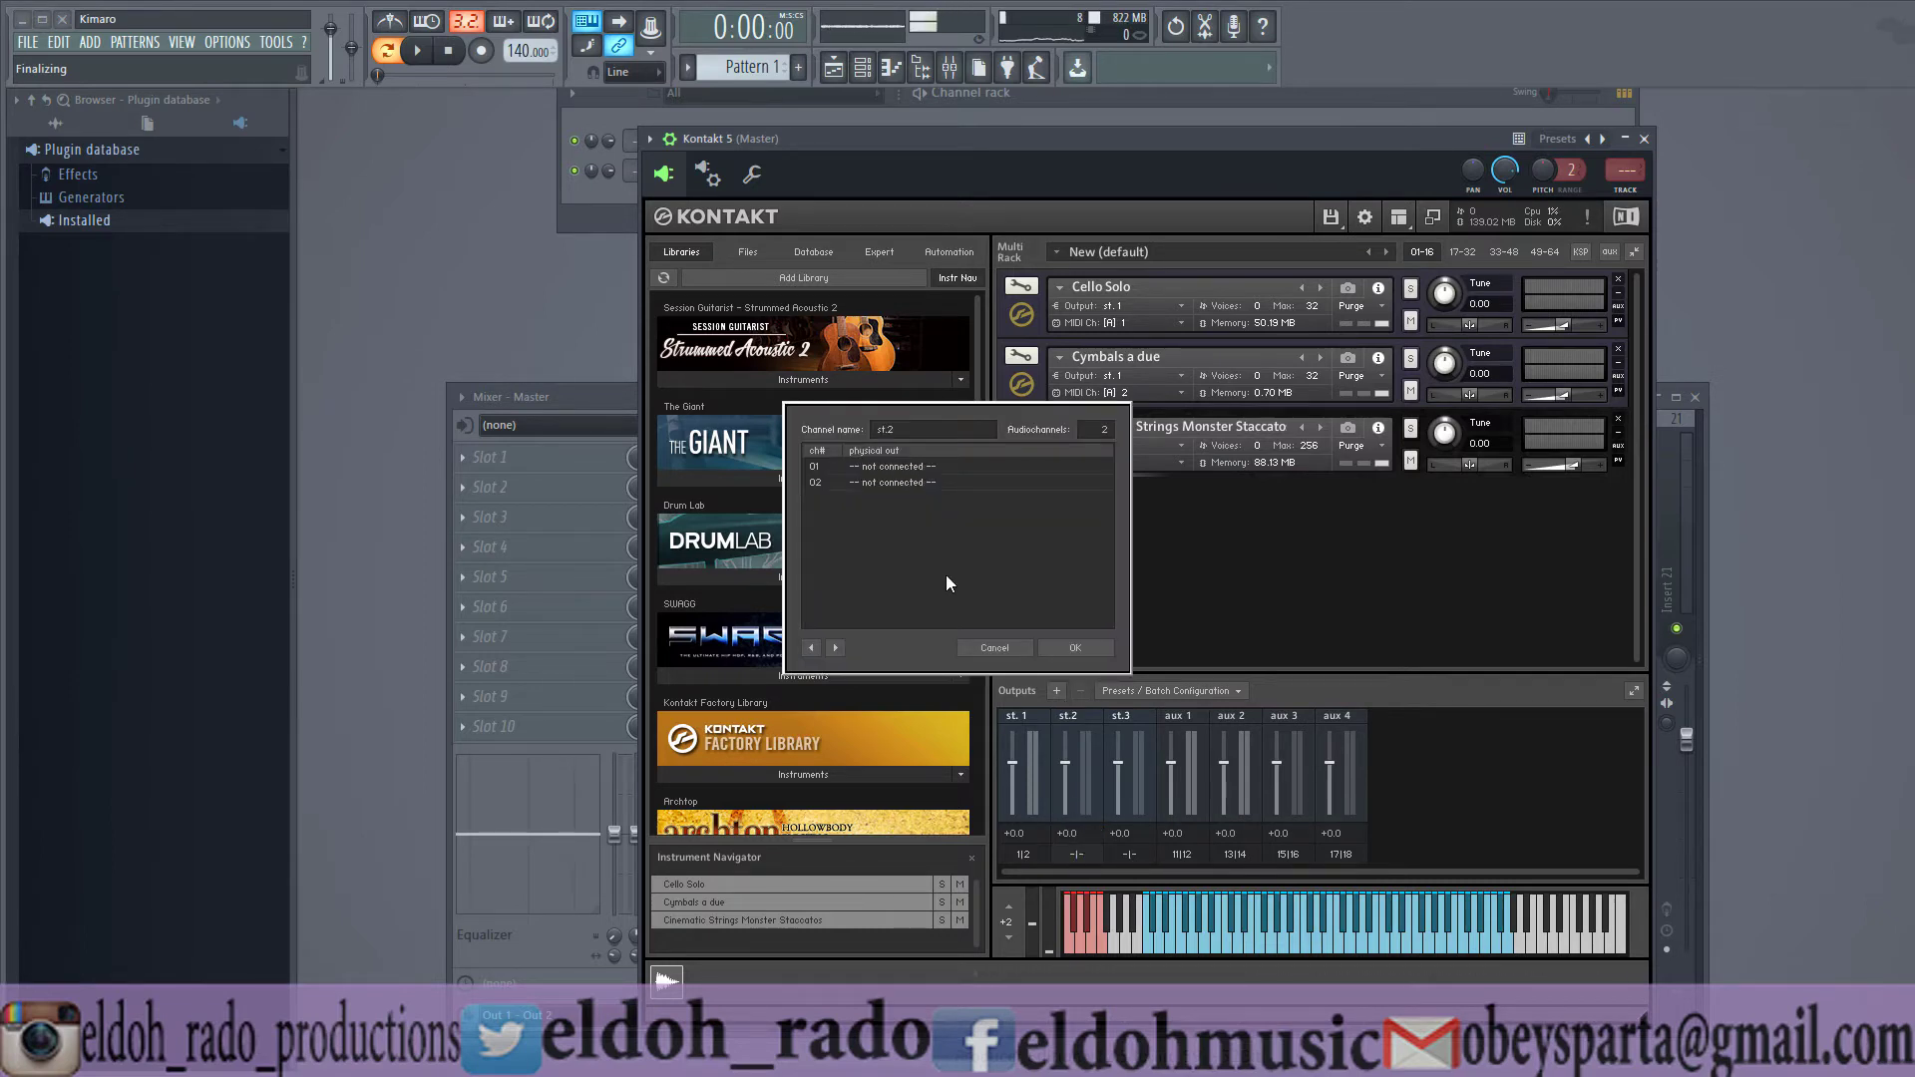
{"action": "left_click", "coordinate": [893, 469]}
{"action": "left_click", "coordinate": [944, 468]}
{"action": "left_click", "coordinate": [881, 477]}
{"action": "left_click", "coordinate": [950, 483]}
- Route st.3's ch 01 and ch 02 to Kt. aux 2 [1] and [2], confirming the restart notice
{"action": "left_click", "coordinate": [907, 466]}
{"action": "left_click", "coordinate": [957, 515]}
{"action": "left_click", "coordinate": [903, 483]}
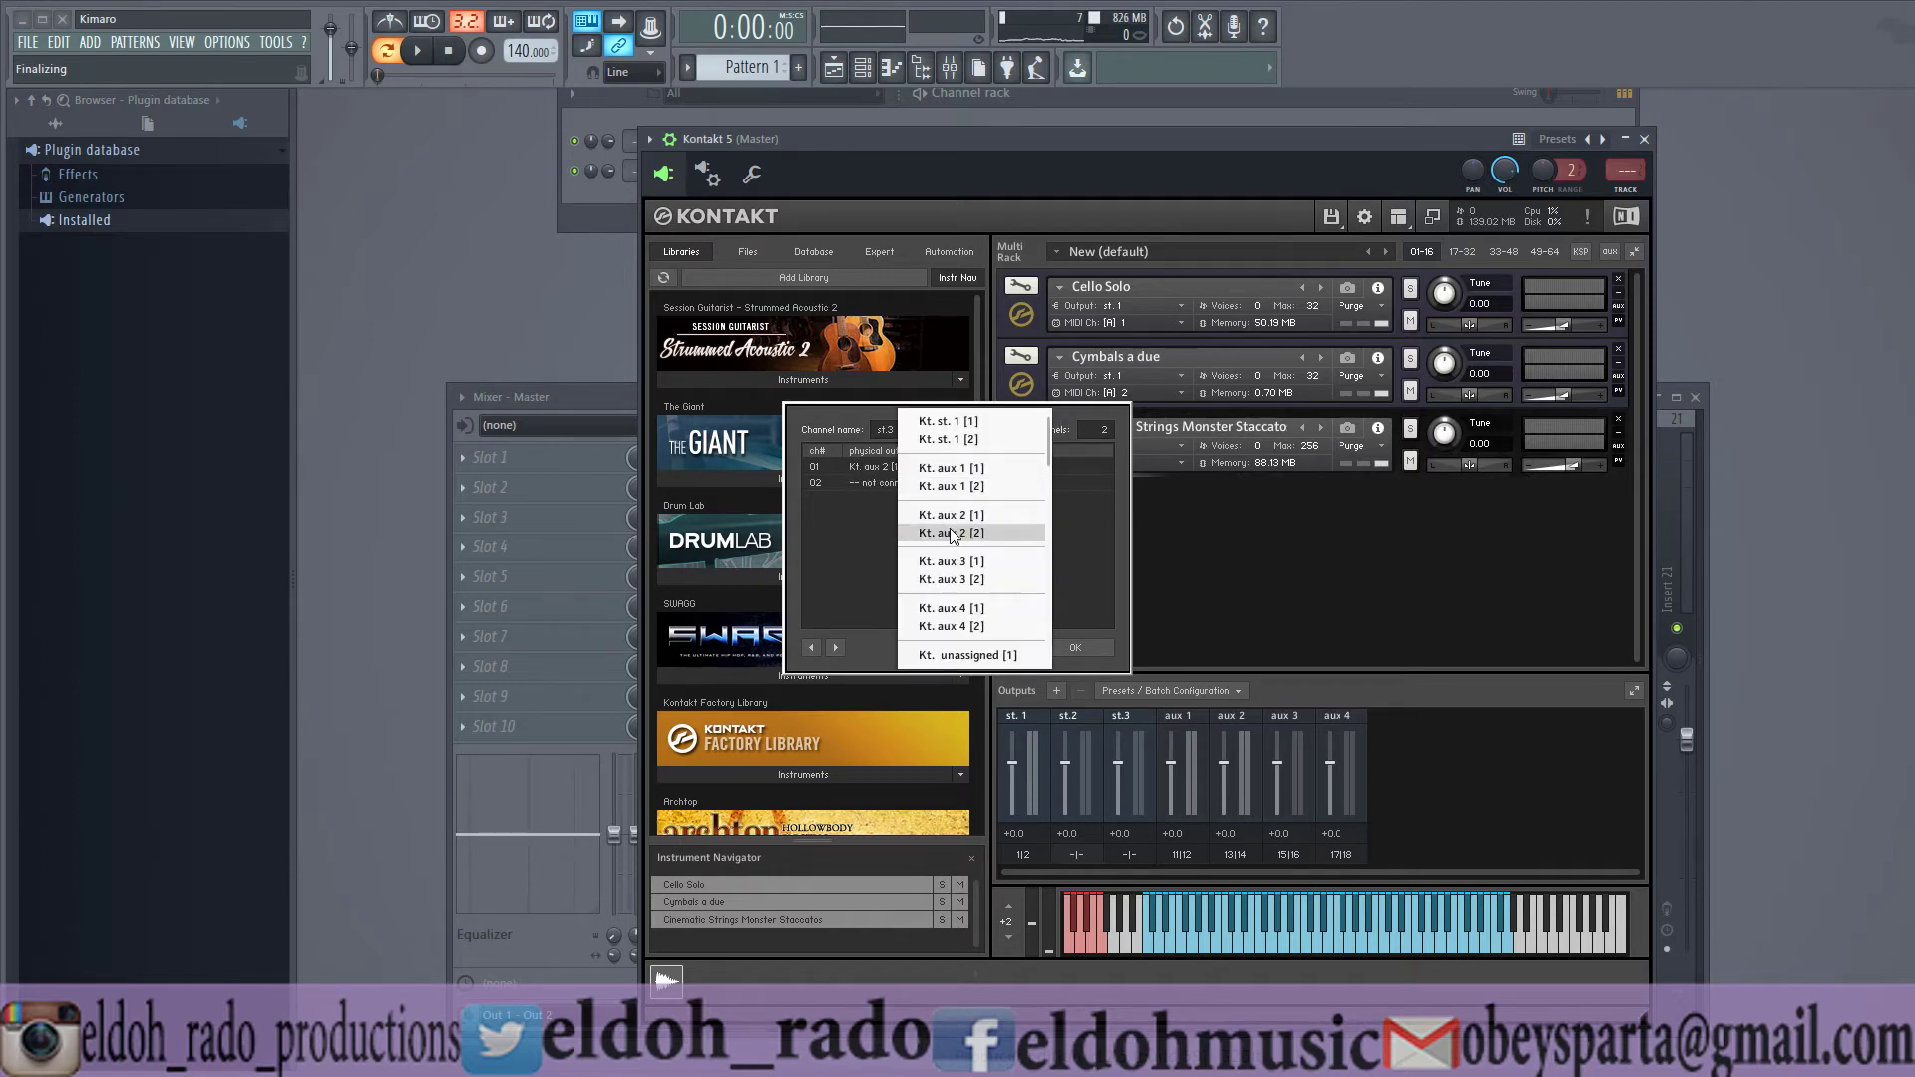
{"action": "left_click", "coordinate": [949, 530]}
{"action": "left_click", "coordinate": [935, 483]}
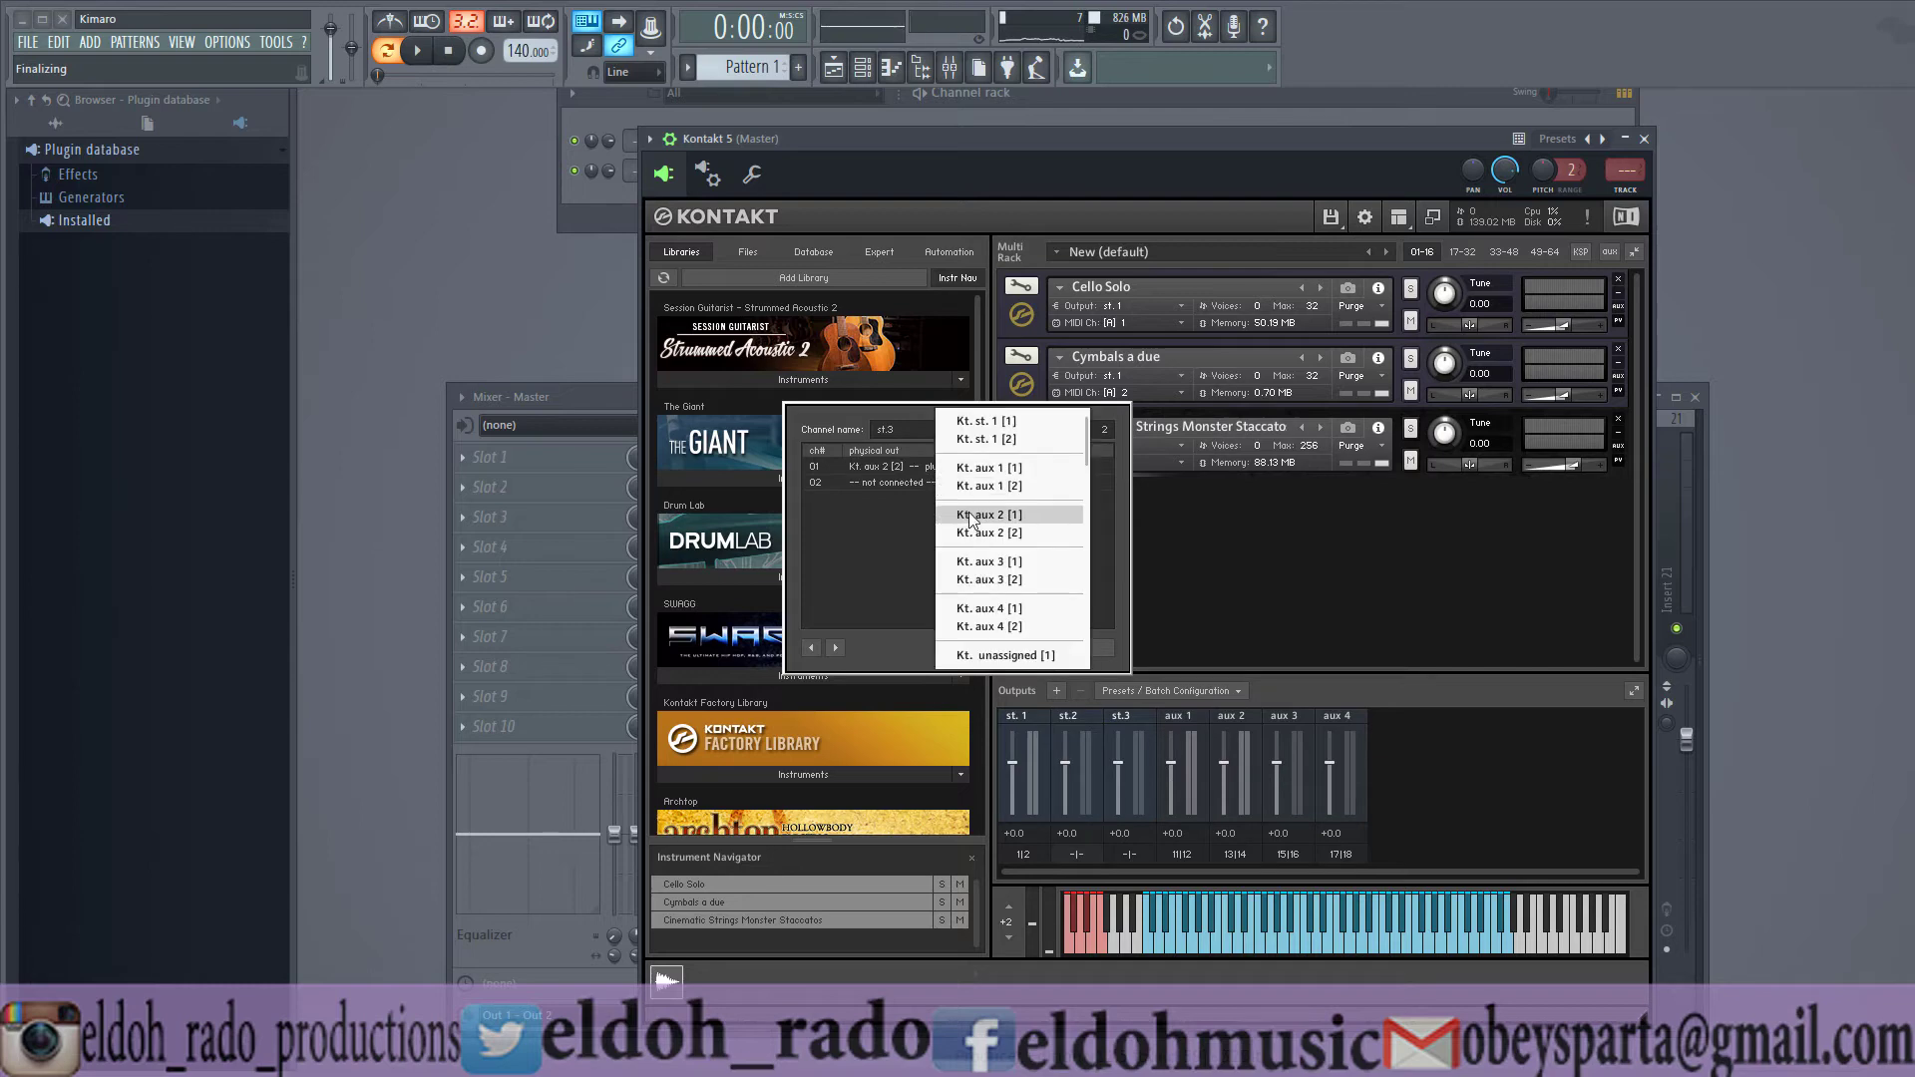
{"action": "left_click", "coordinate": [959, 516]}
{"action": "left_click", "coordinate": [915, 488]}
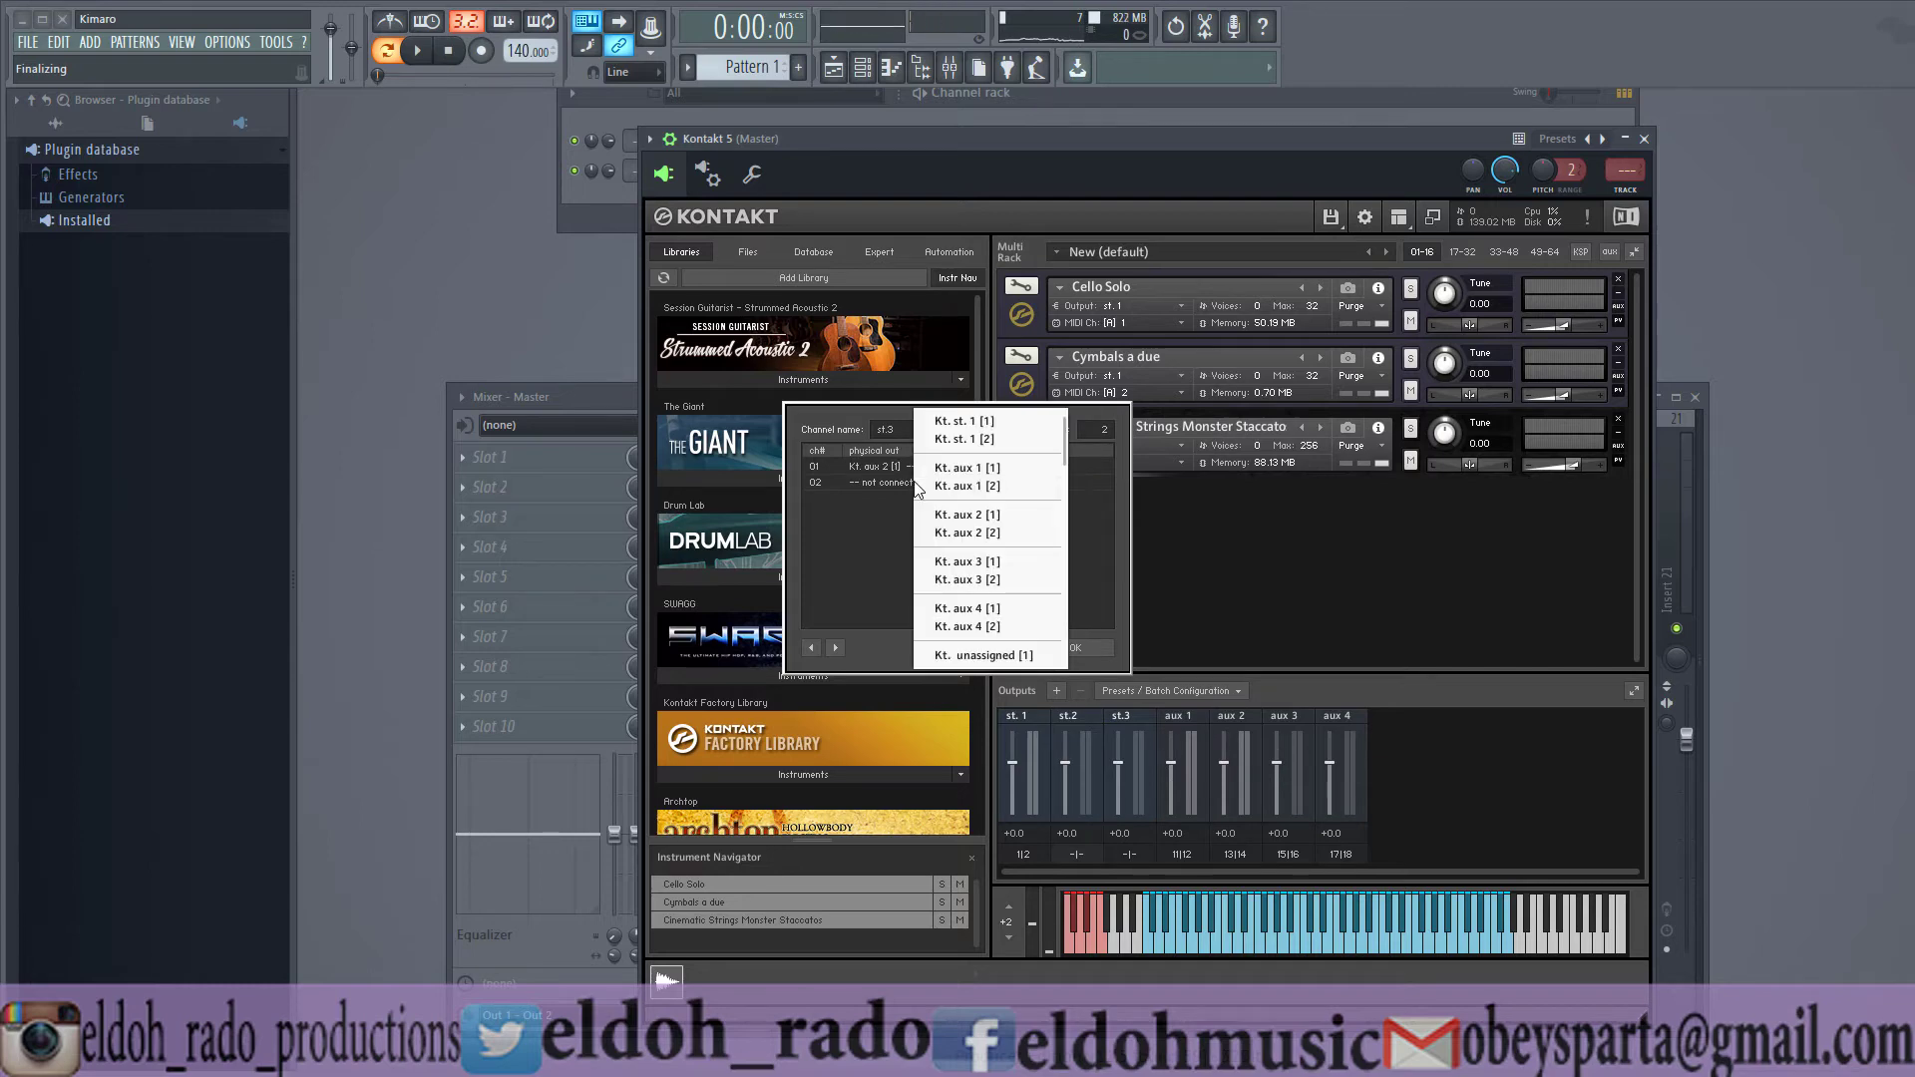
{"action": "left_click", "coordinate": [972, 533]}
{"action": "left_click", "coordinate": [1091, 644]}
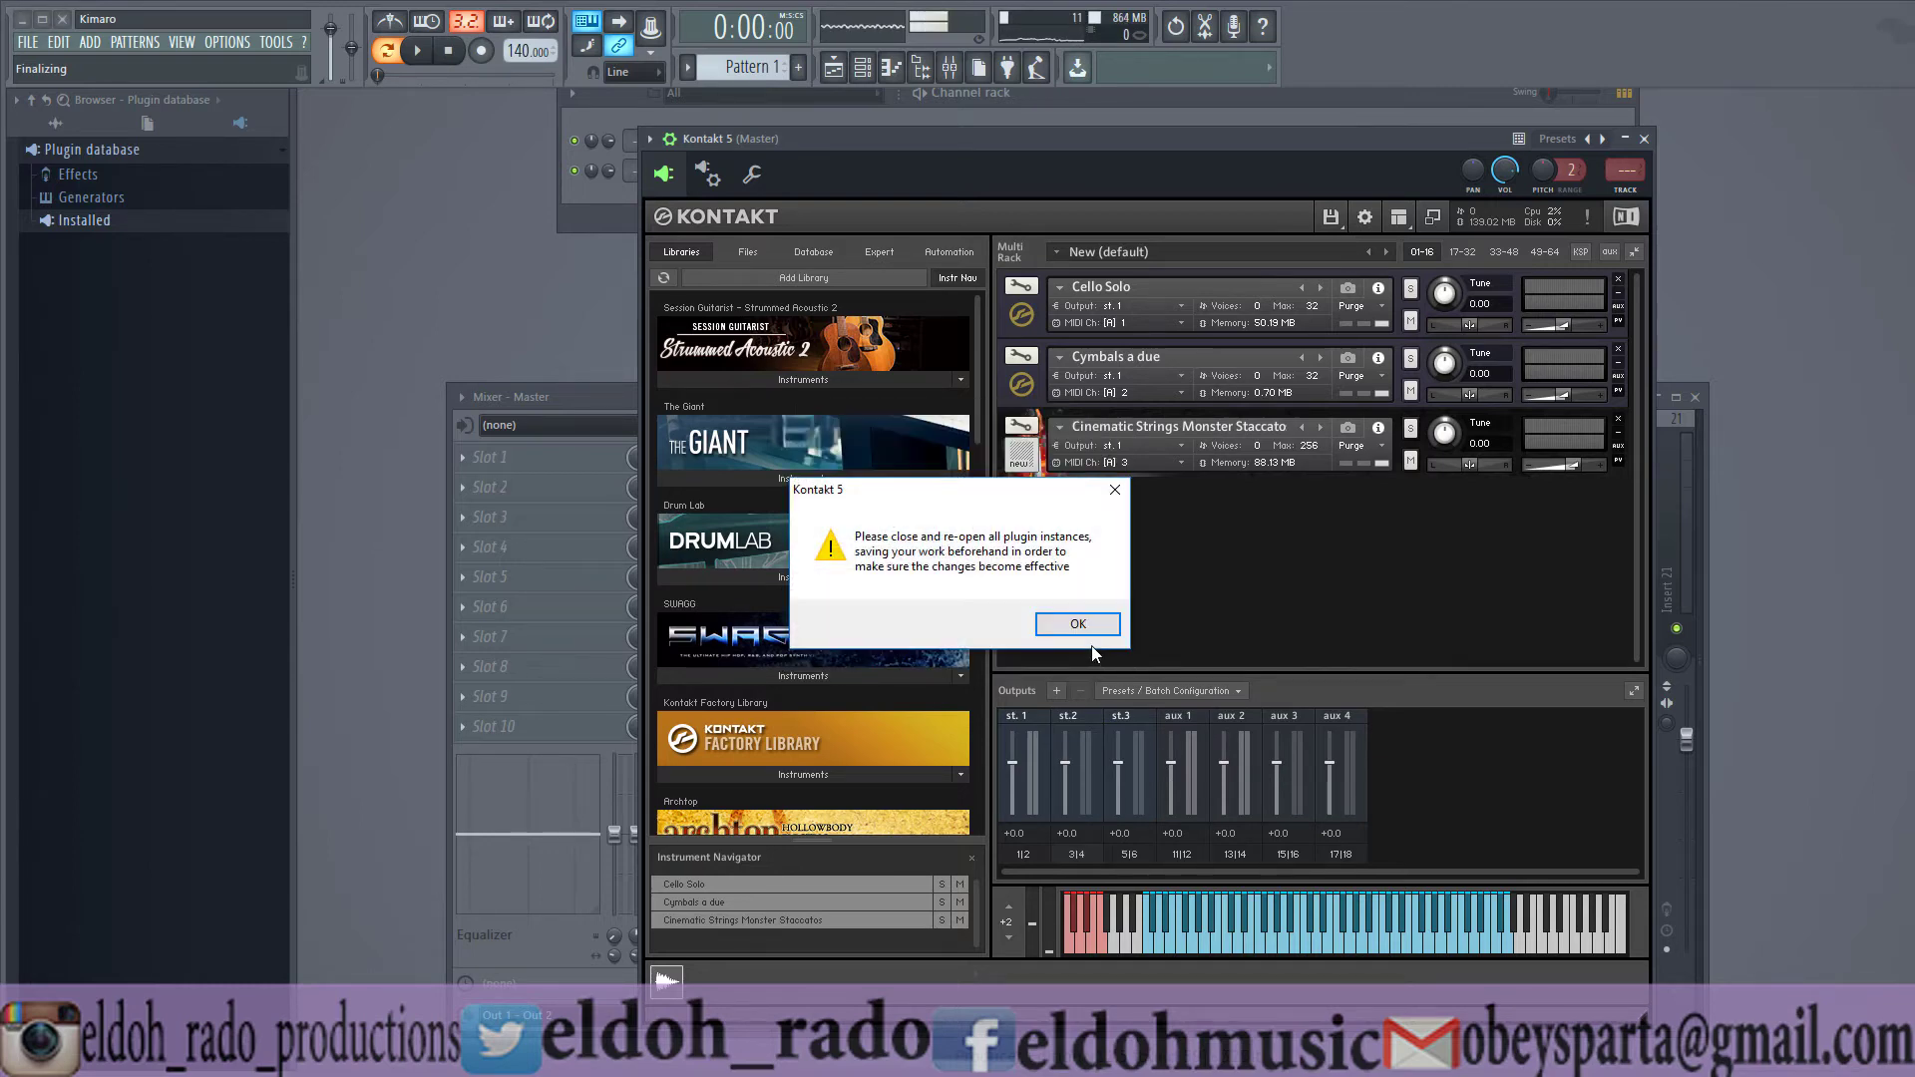
{"action": "left_click", "coordinate": [1093, 631]}
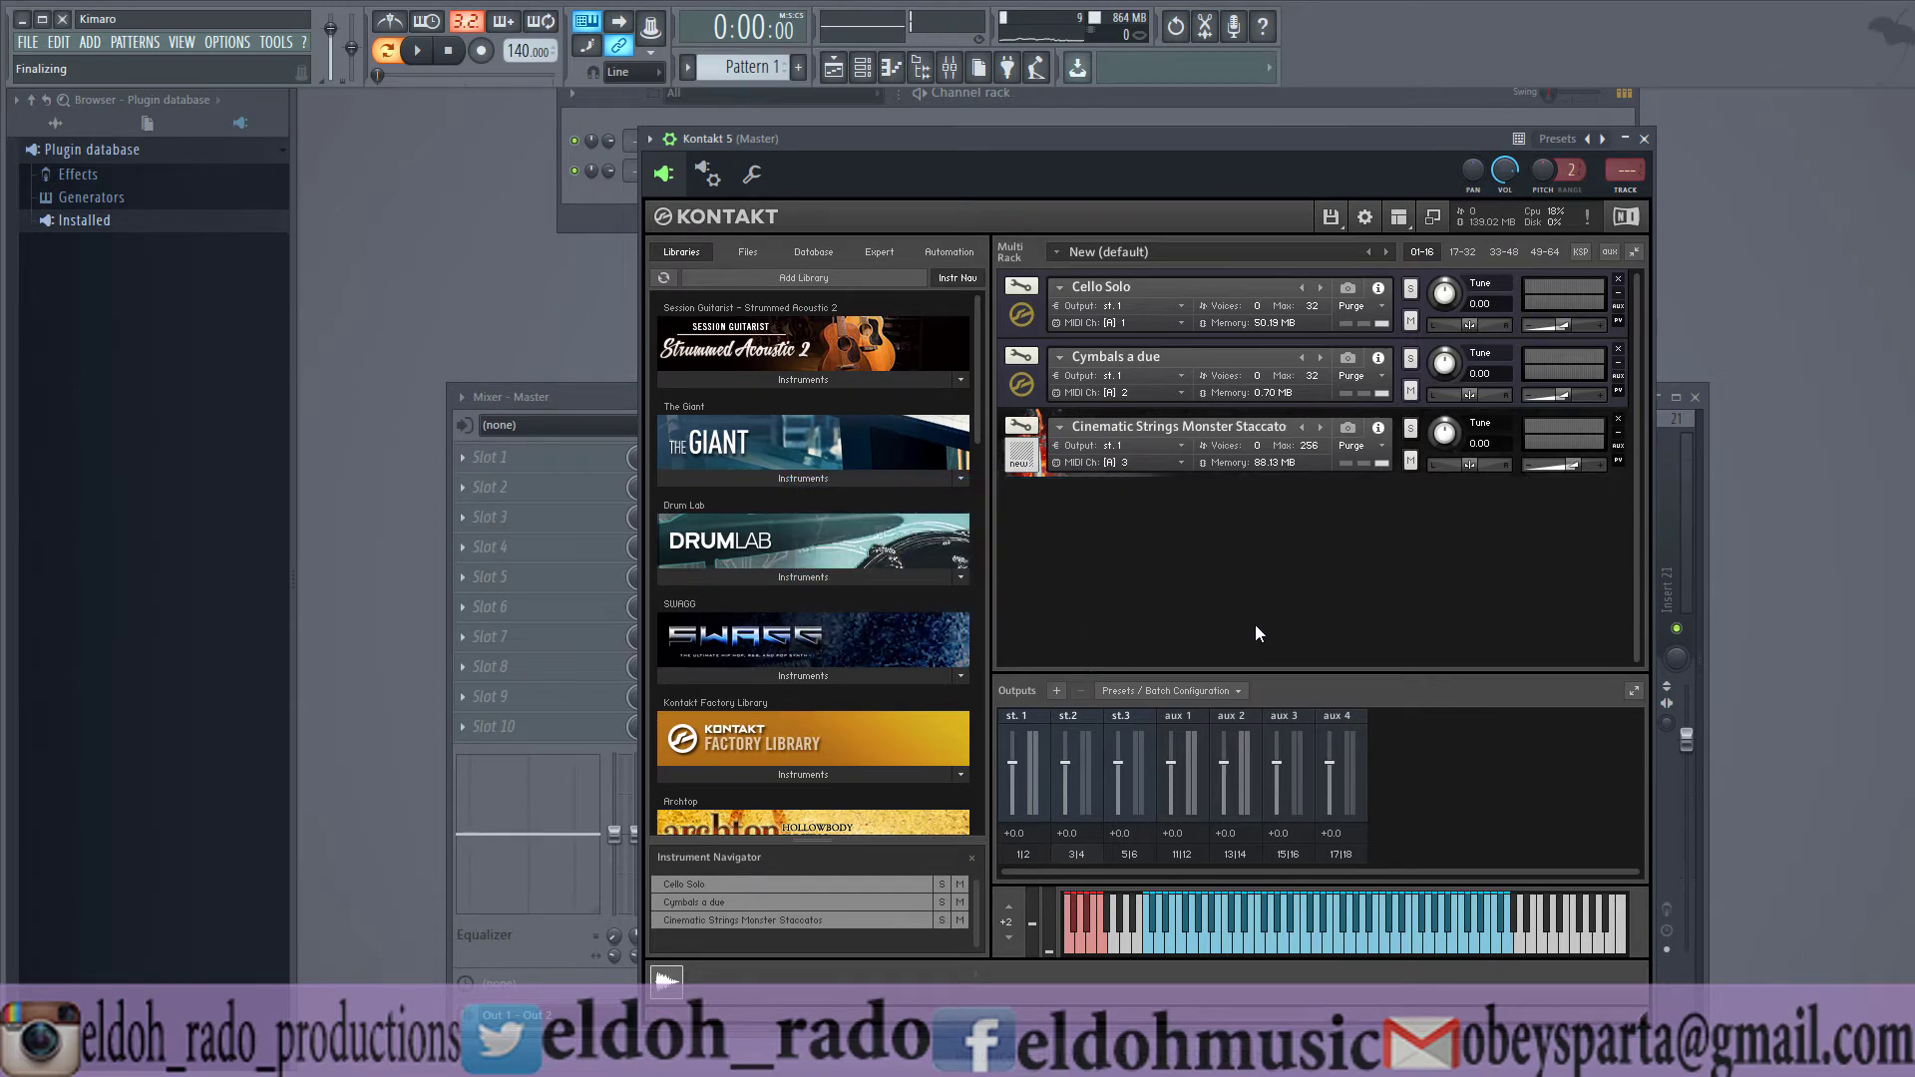
- Rename Kontakt's st.2 output channel to 'due'
{"action": "double_click", "coordinate": [1068, 713]}
{"action": "type", "text": "due"}
{"action": "key", "text": "Return"}
- Add two MIDI Out channels to the channel rack and close their plugin windows
{"action": "left_click_drag", "start_coordinate": [768, 134], "coordinate": [1046, 187]}
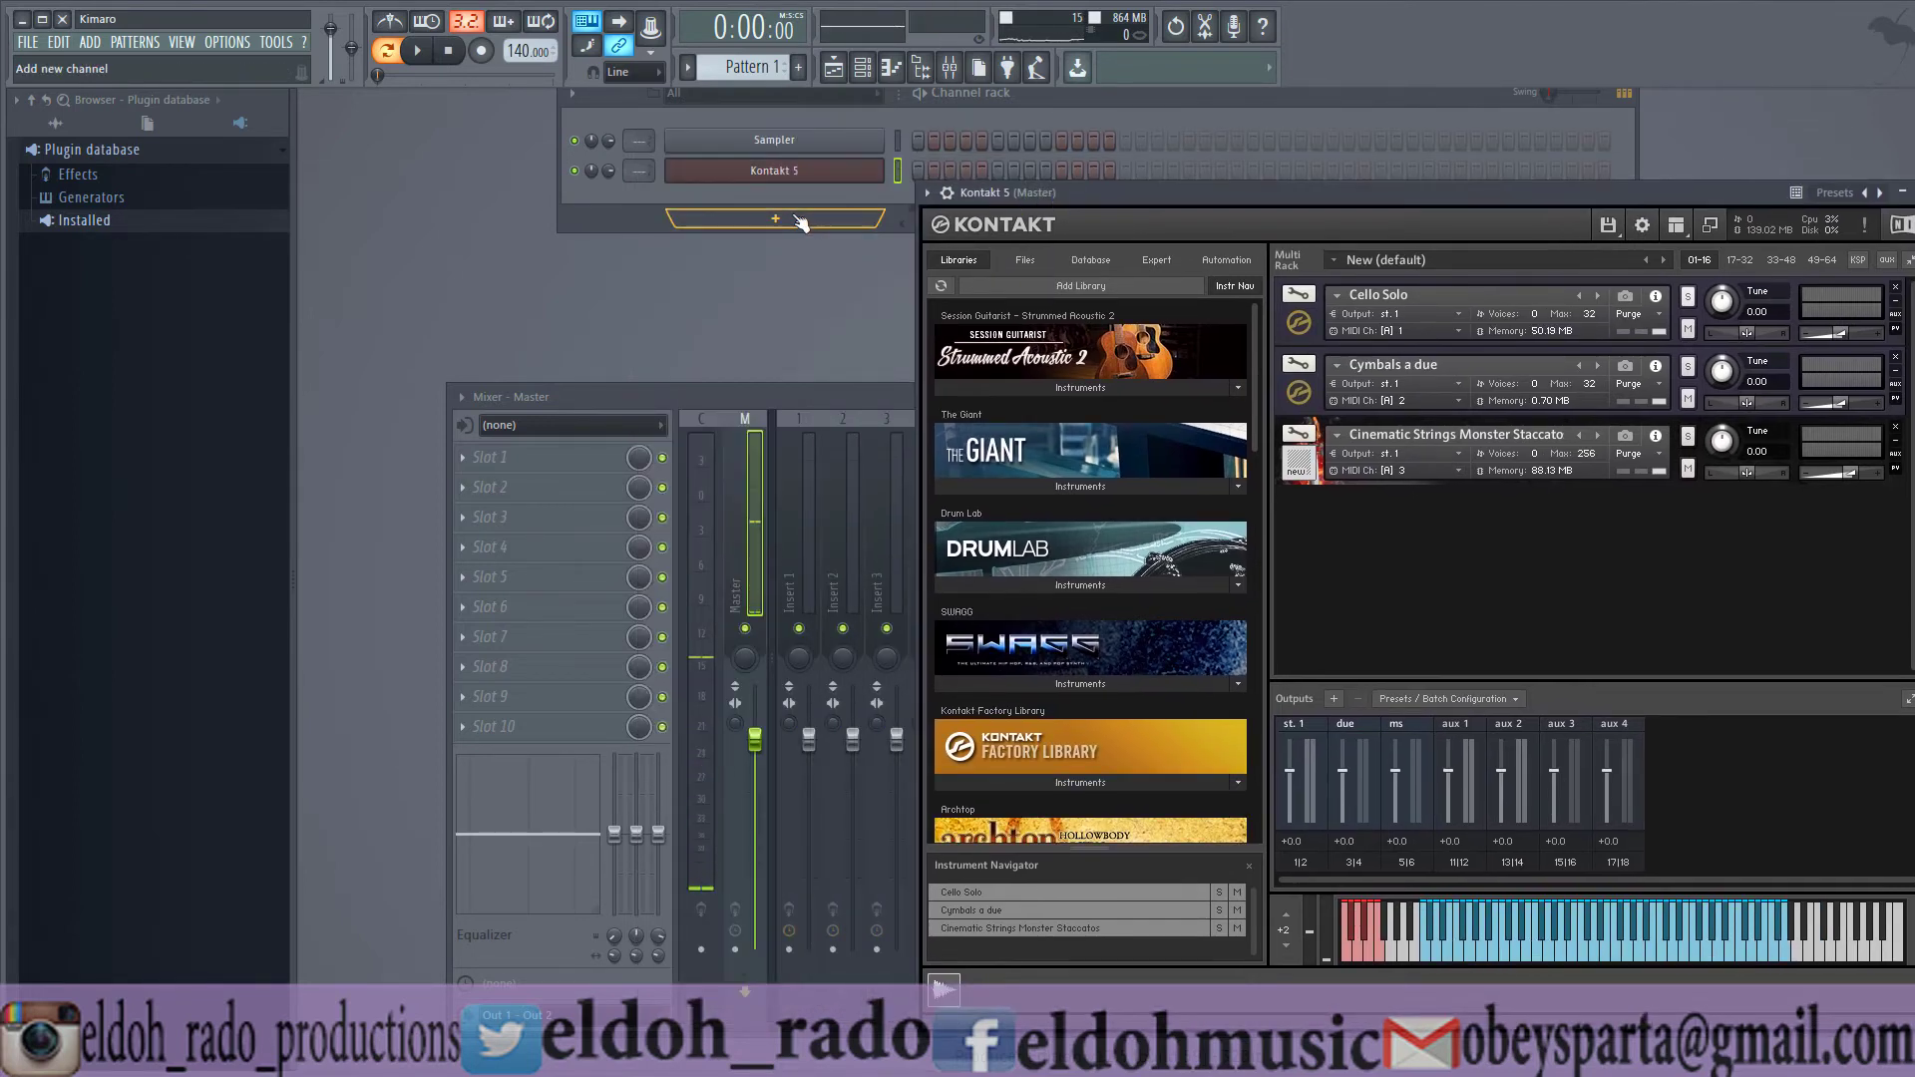
{"action": "left_click", "coordinate": [799, 222]}
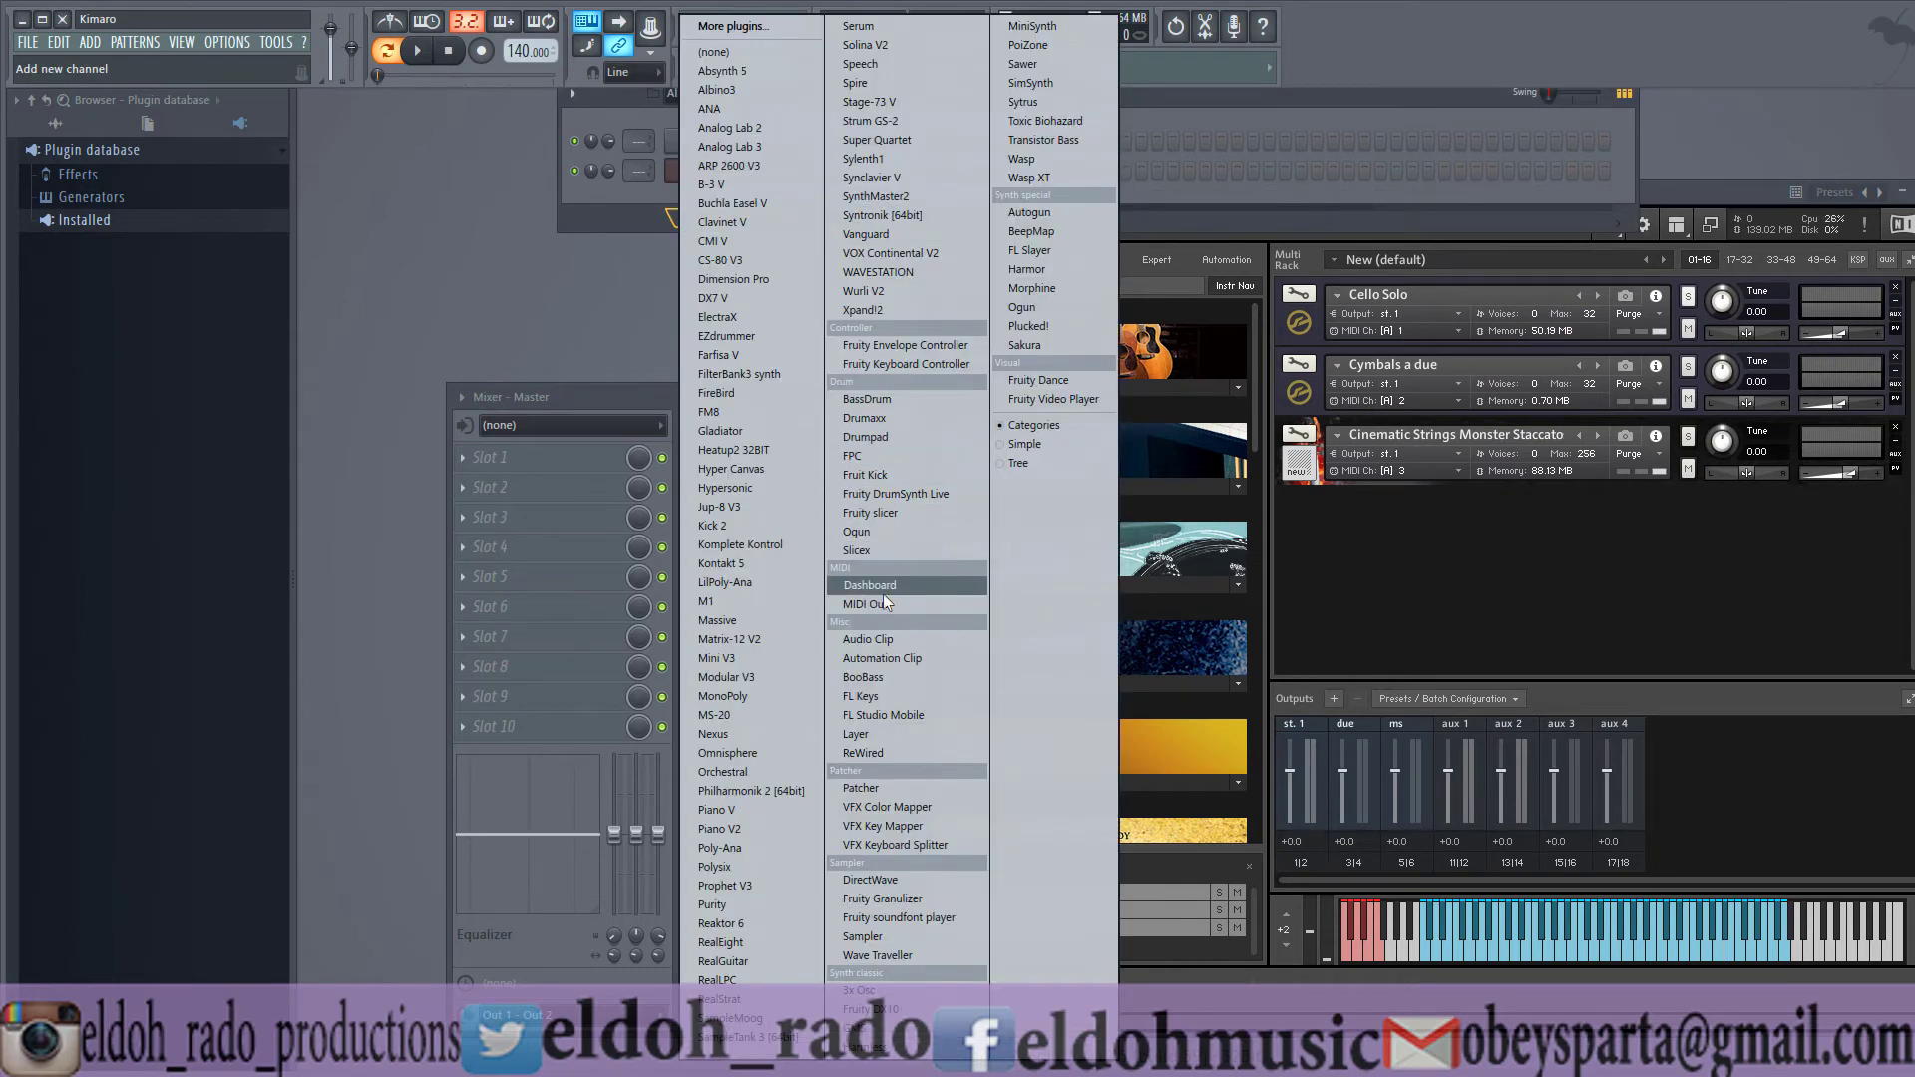
{"action": "left_click", "coordinate": [867, 605]}
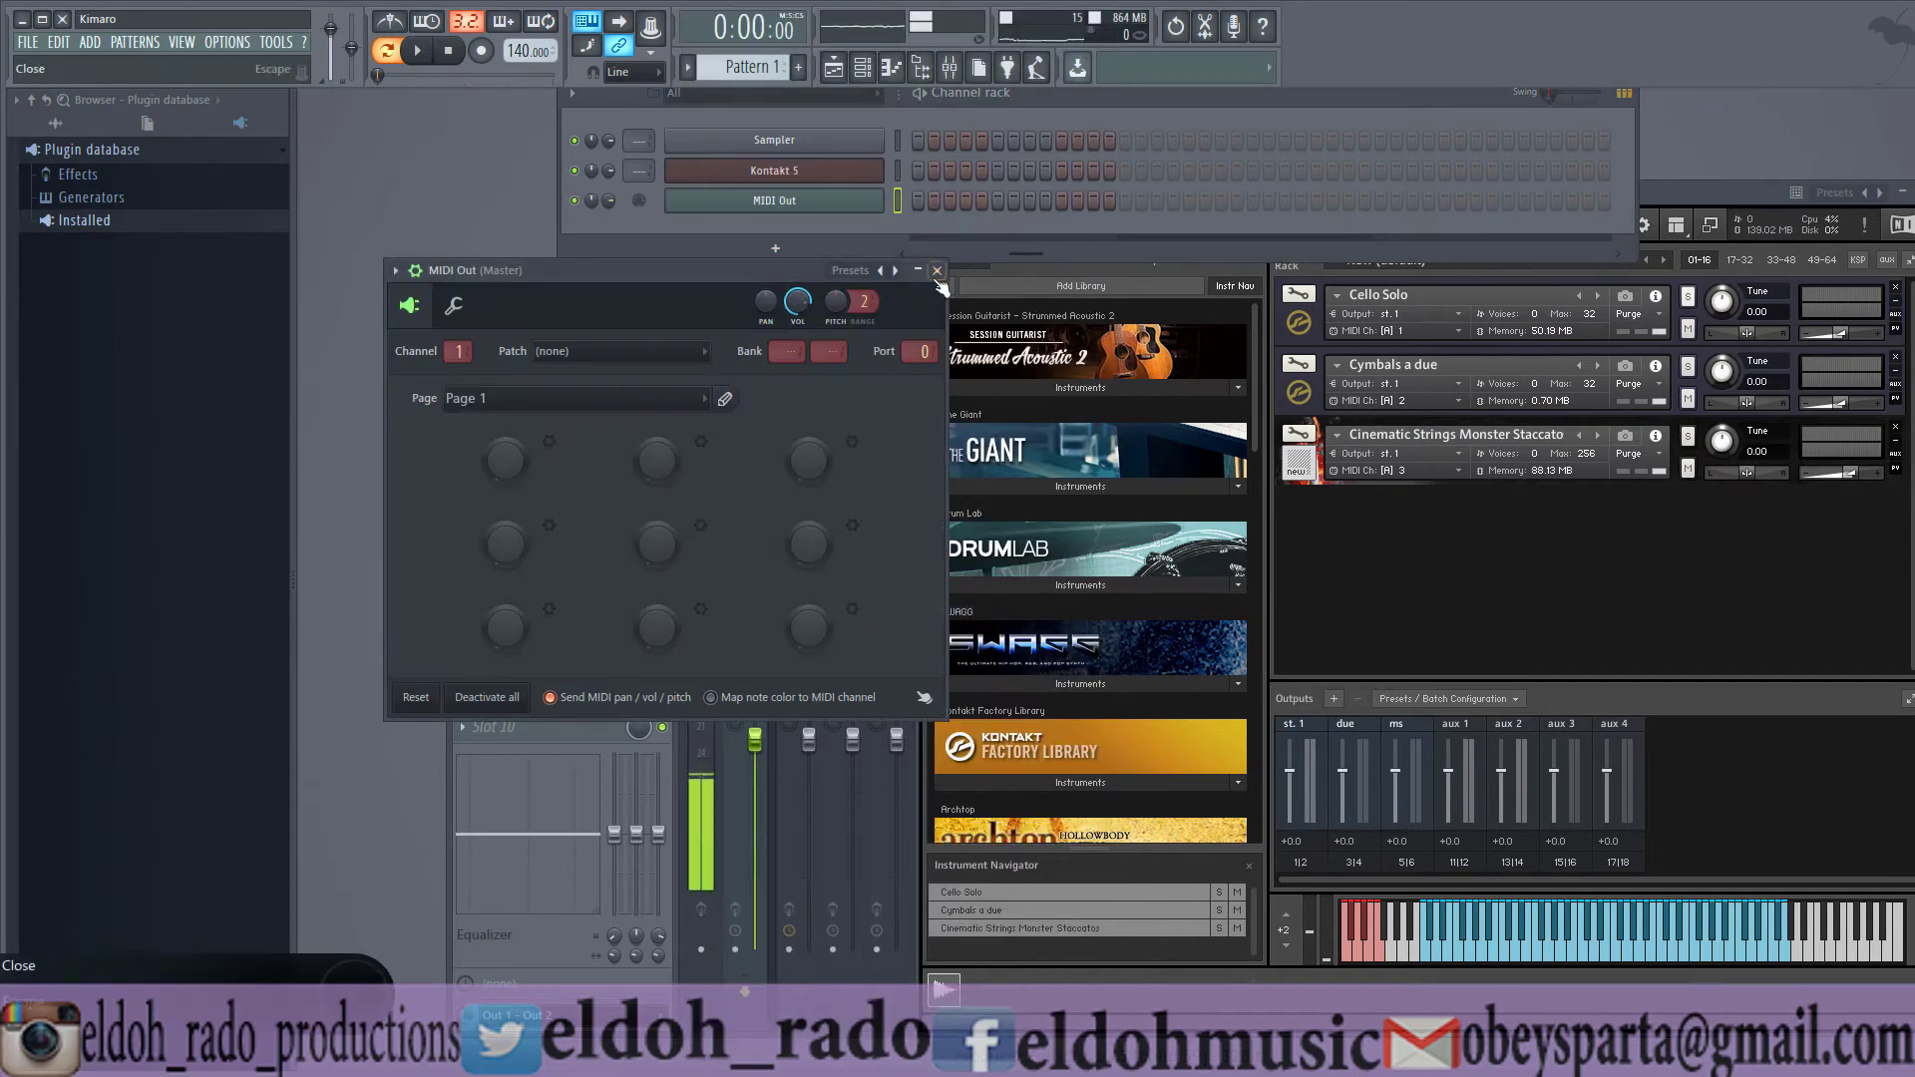
{"action": "left_click", "coordinate": [938, 268]}
{"action": "left_click", "coordinate": [775, 248]}
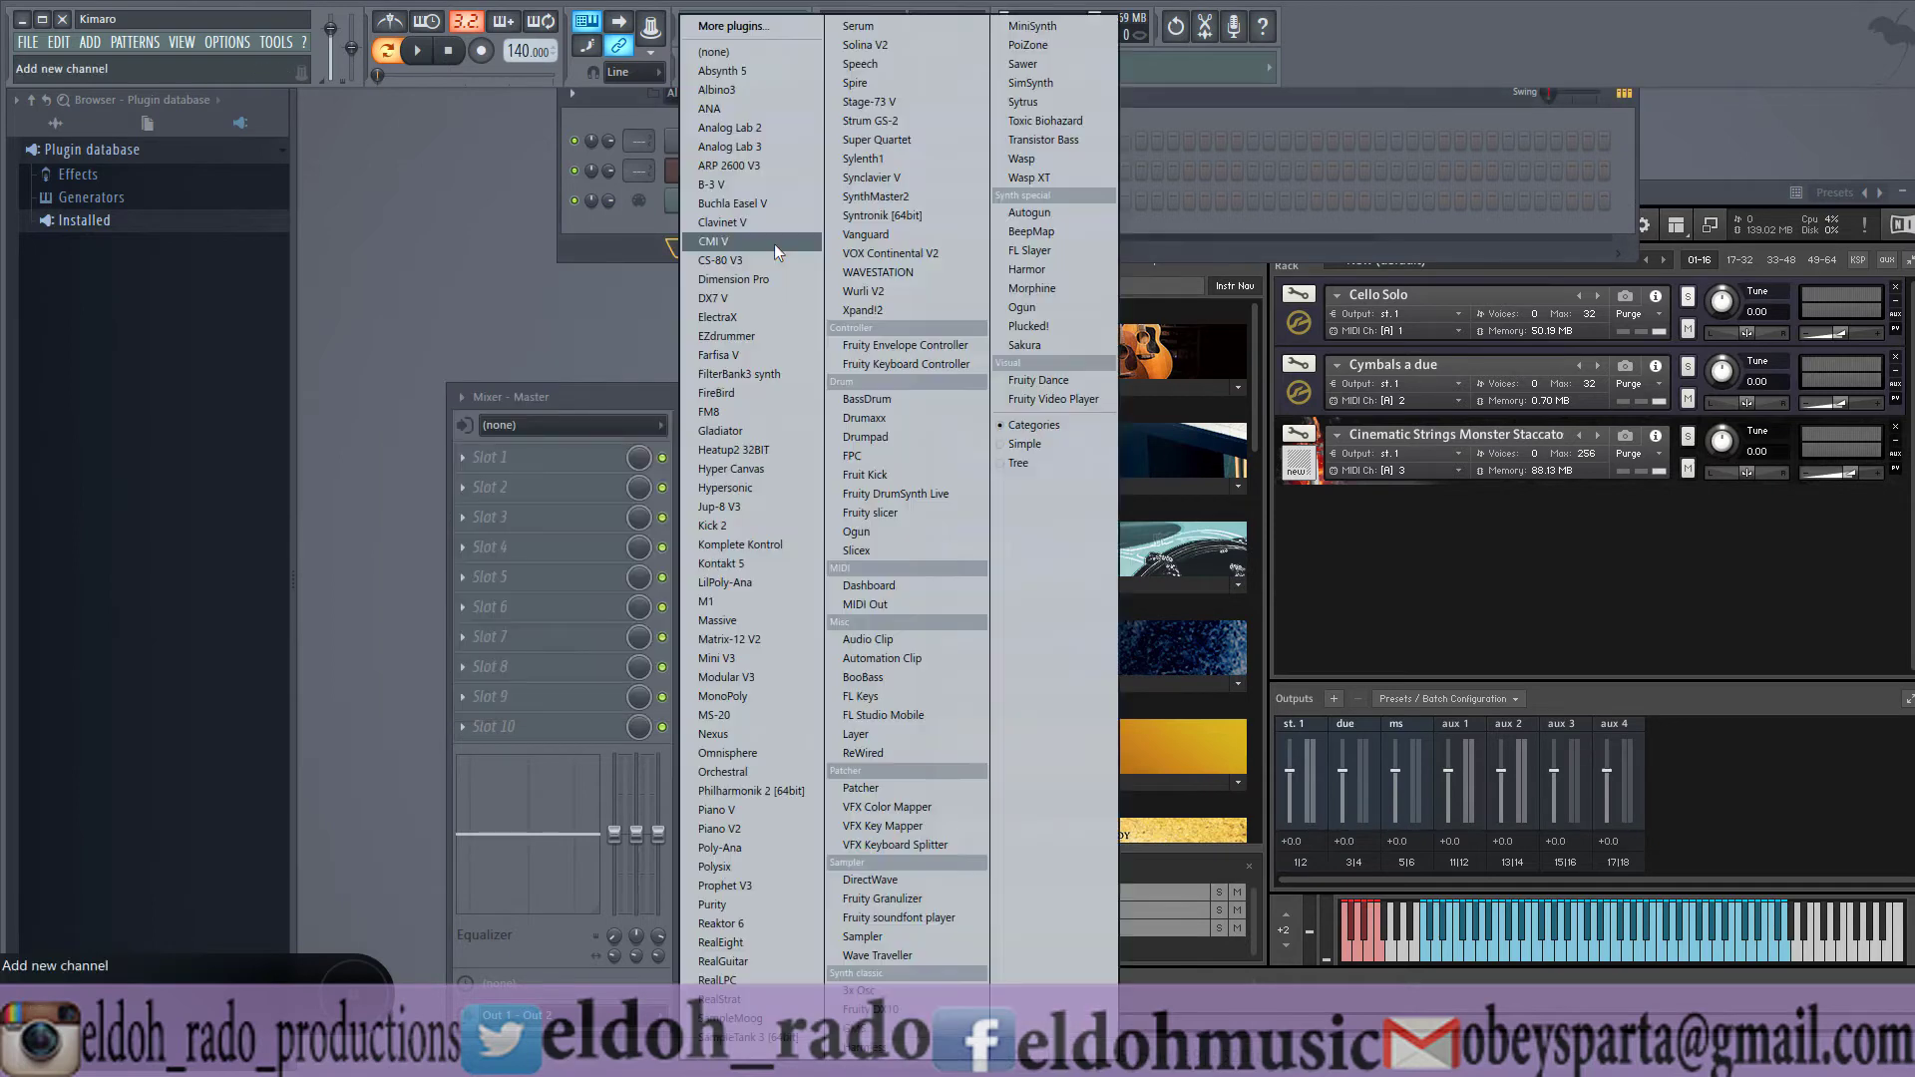
{"action": "left_click", "coordinate": [896, 606]}
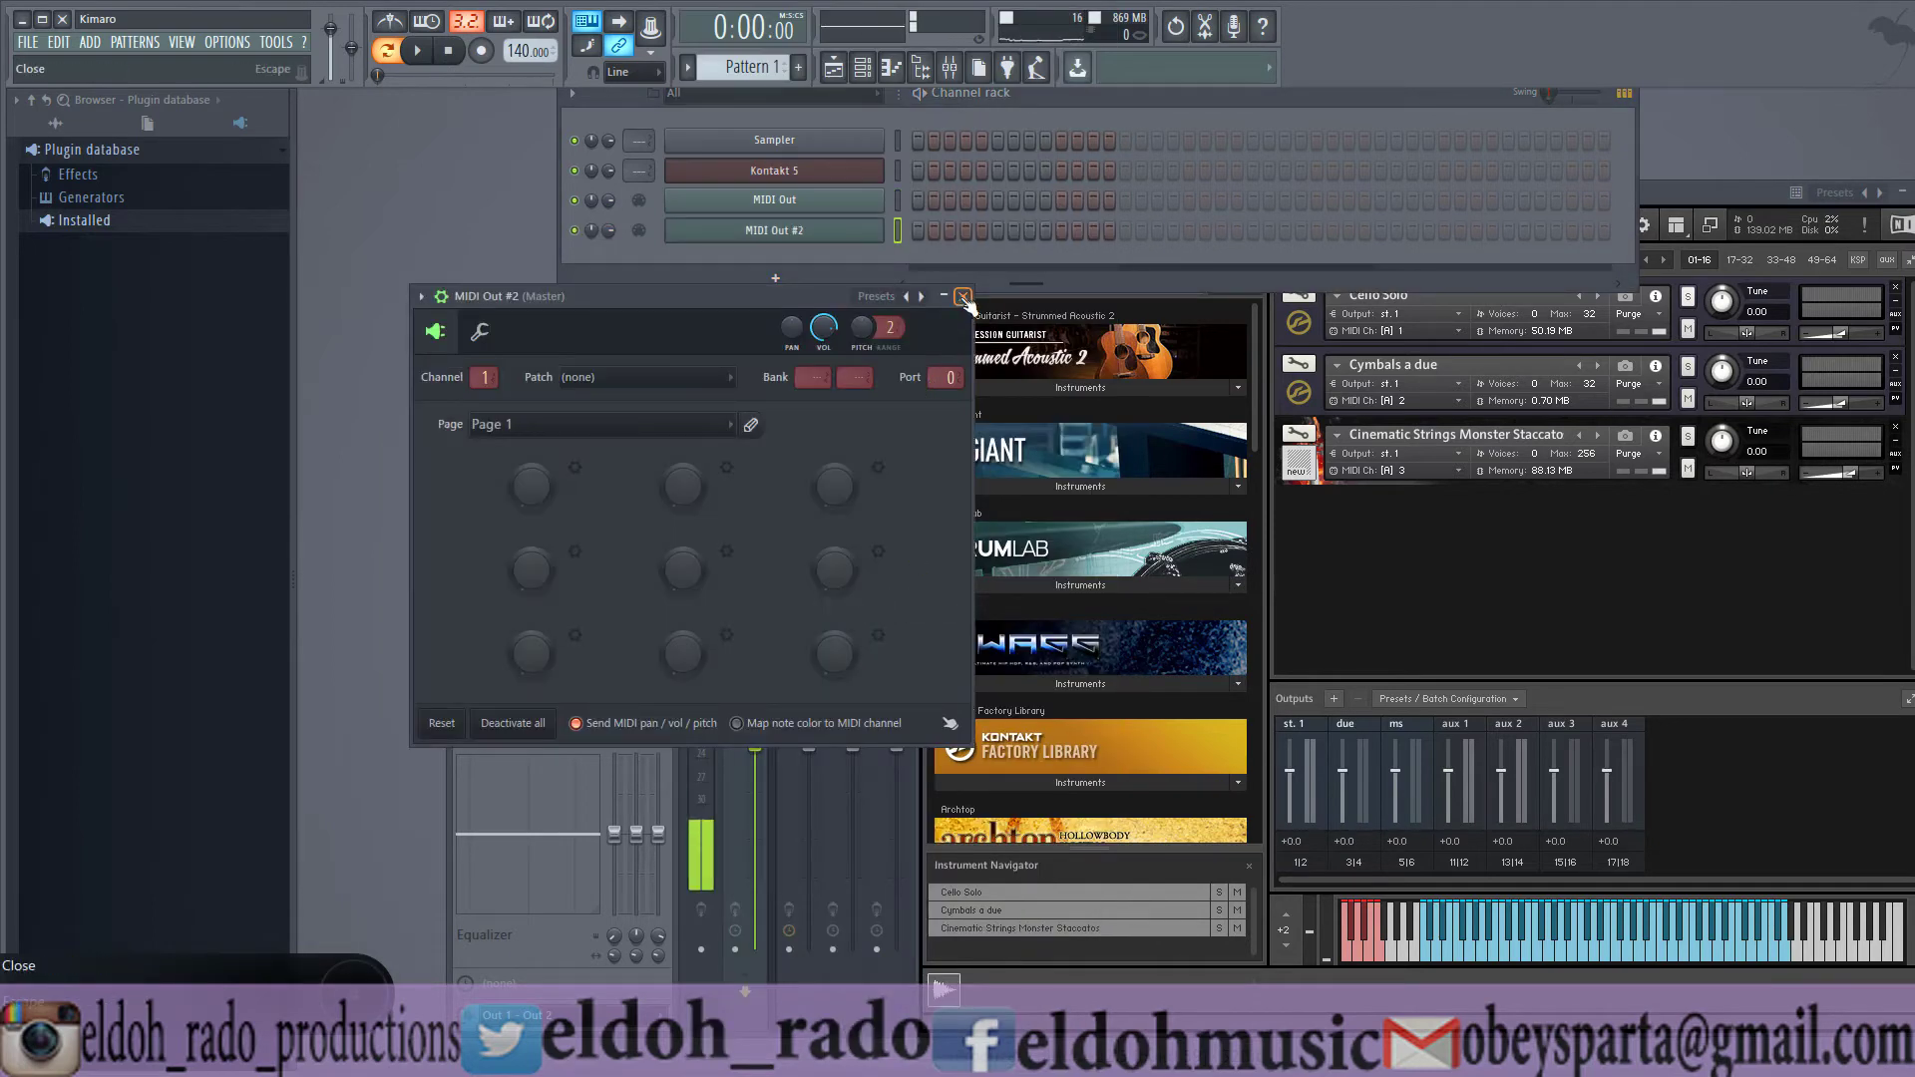
{"action": "left_click", "coordinate": [962, 297]}
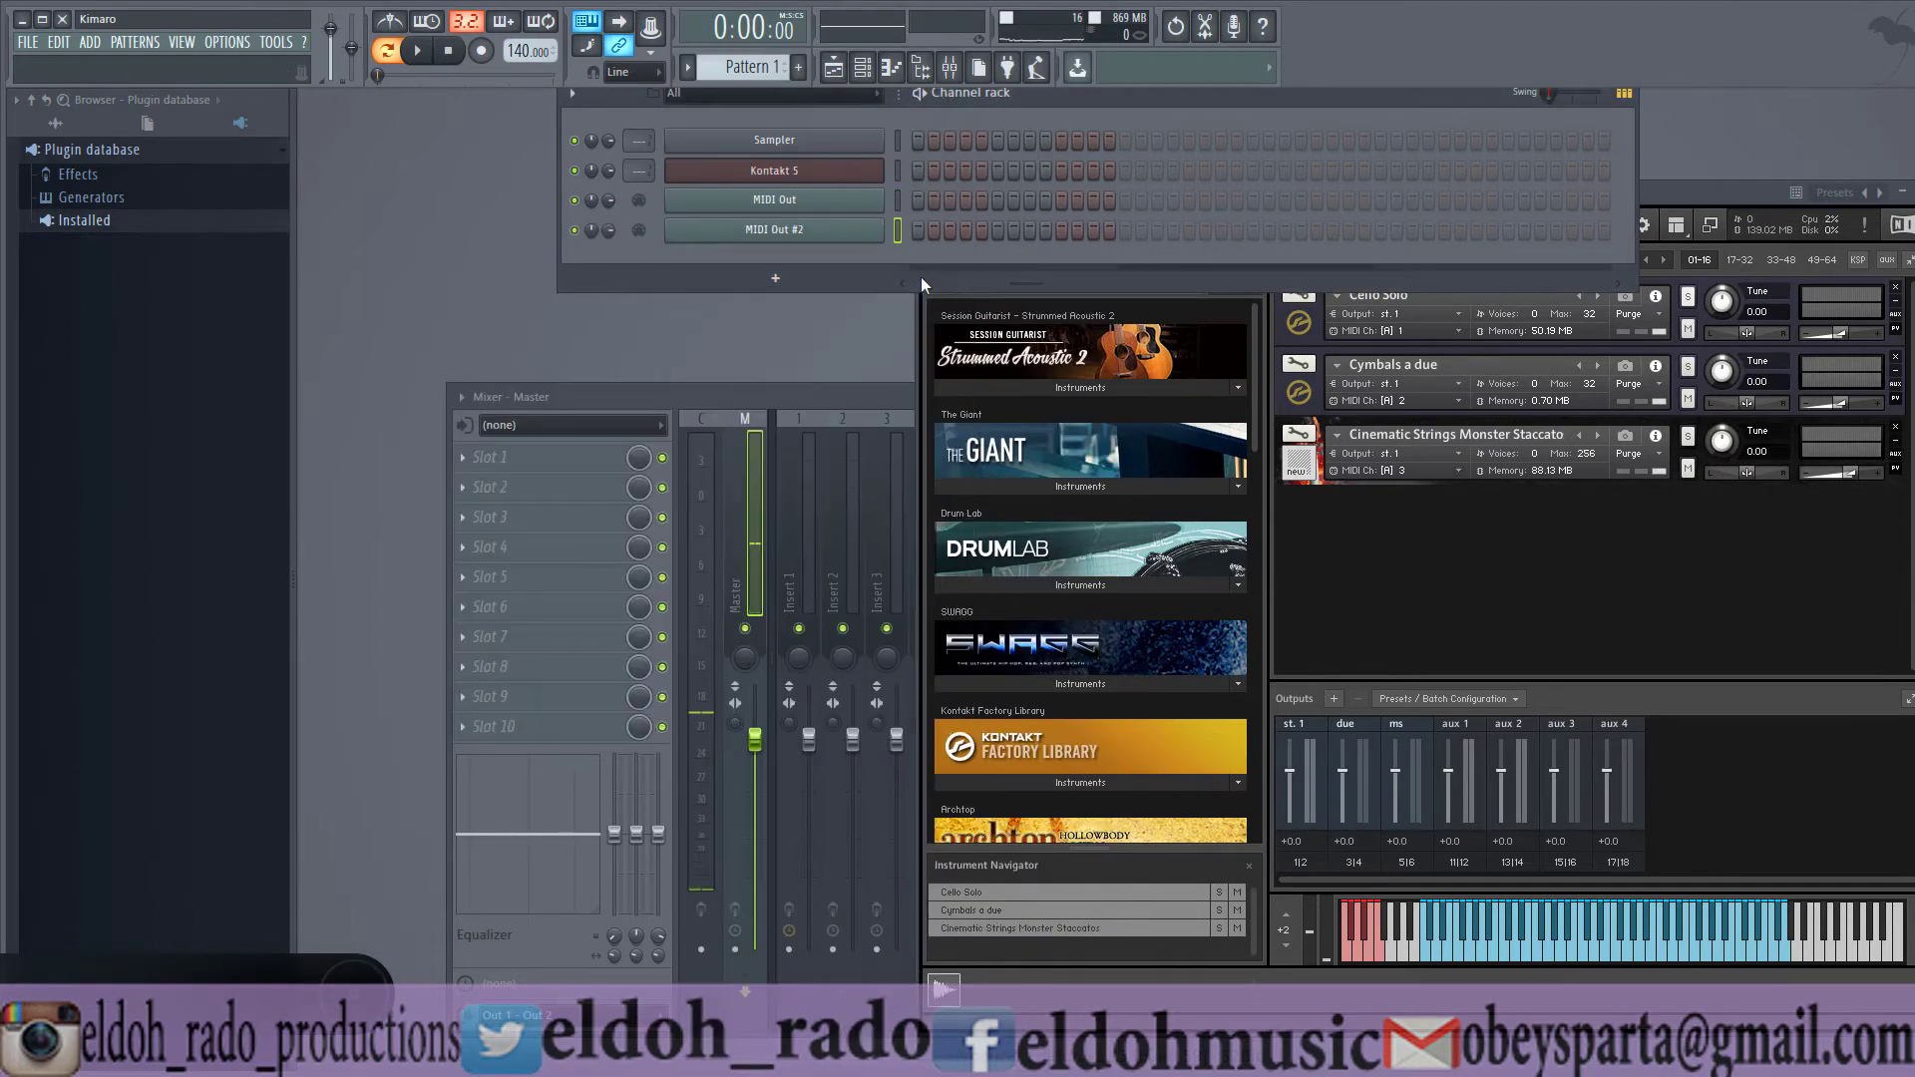
- Check the MIDI Out and MIDI Out #2 plugin settings
{"action": "left_click", "coordinate": [829, 209]}
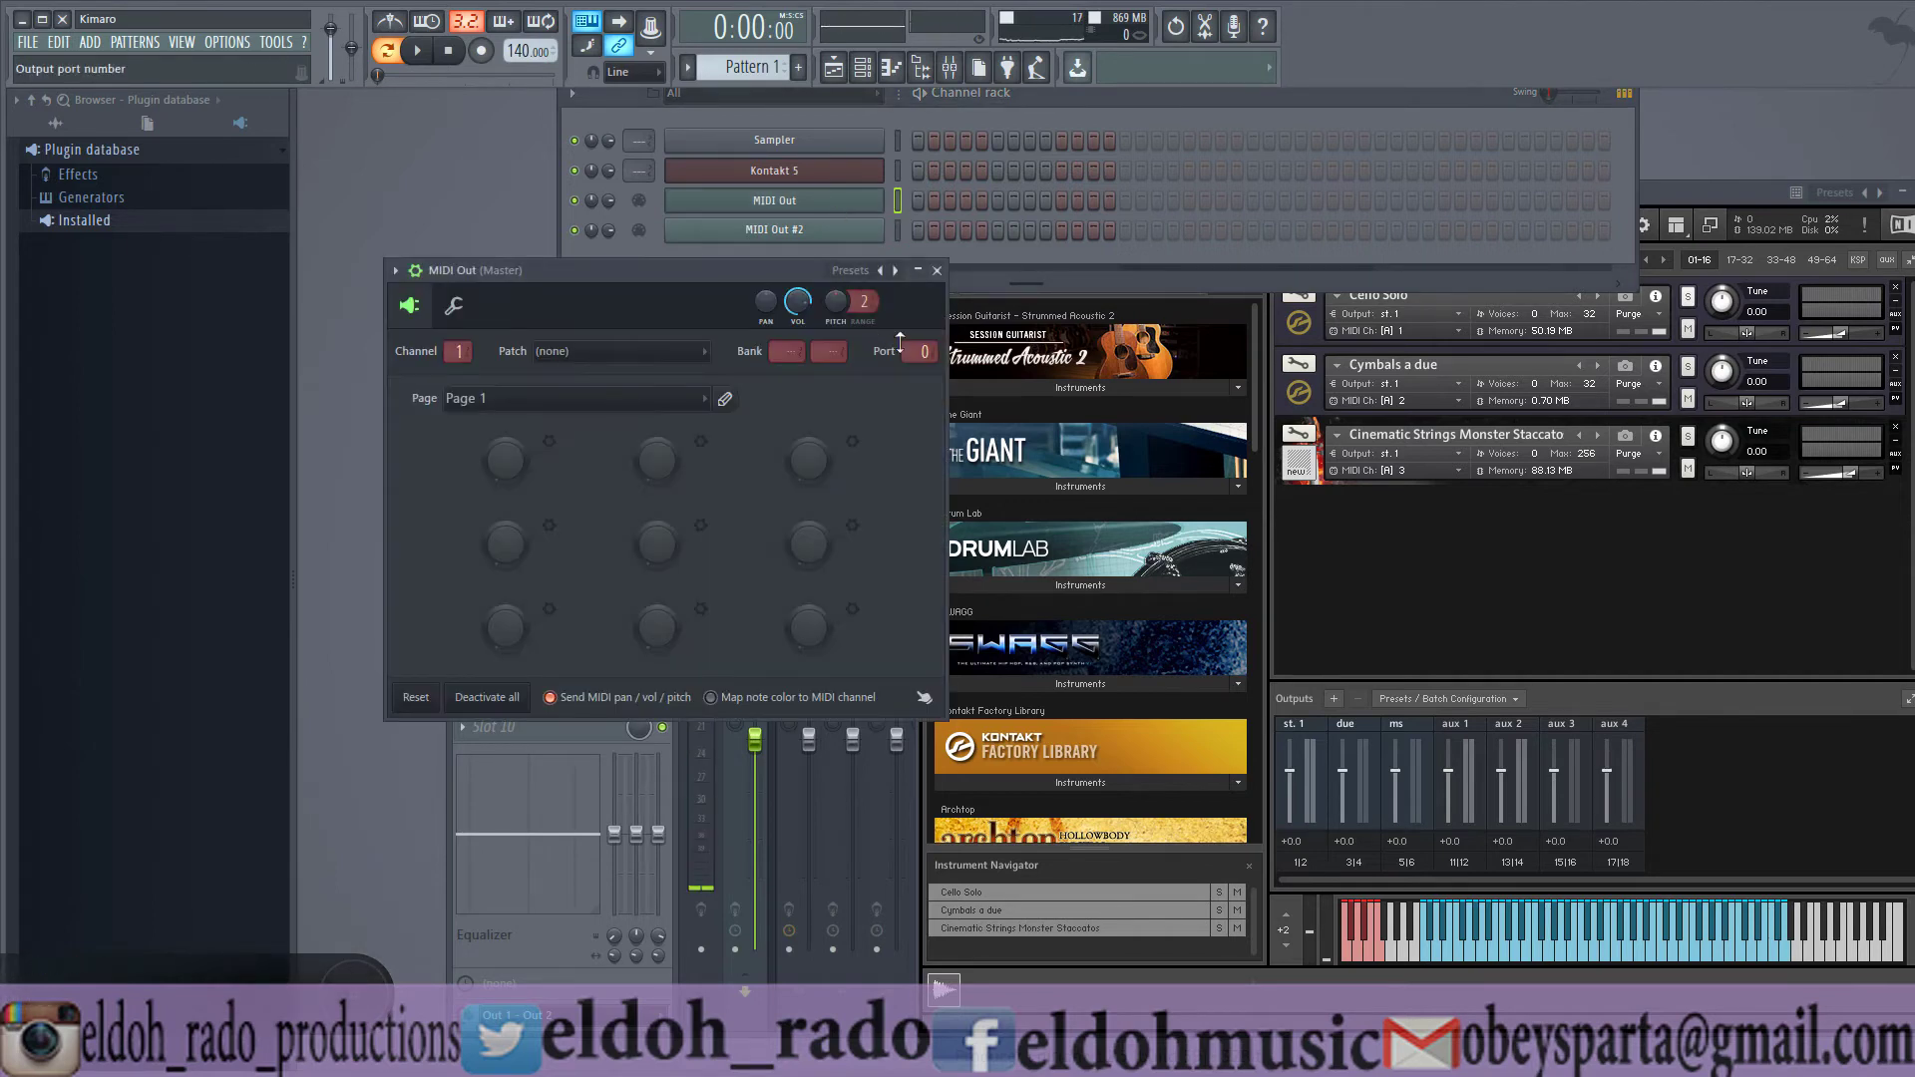
{"action": "scroll", "coordinate": [925, 351], "scroll_direction": "down", "scroll_amount": 1}
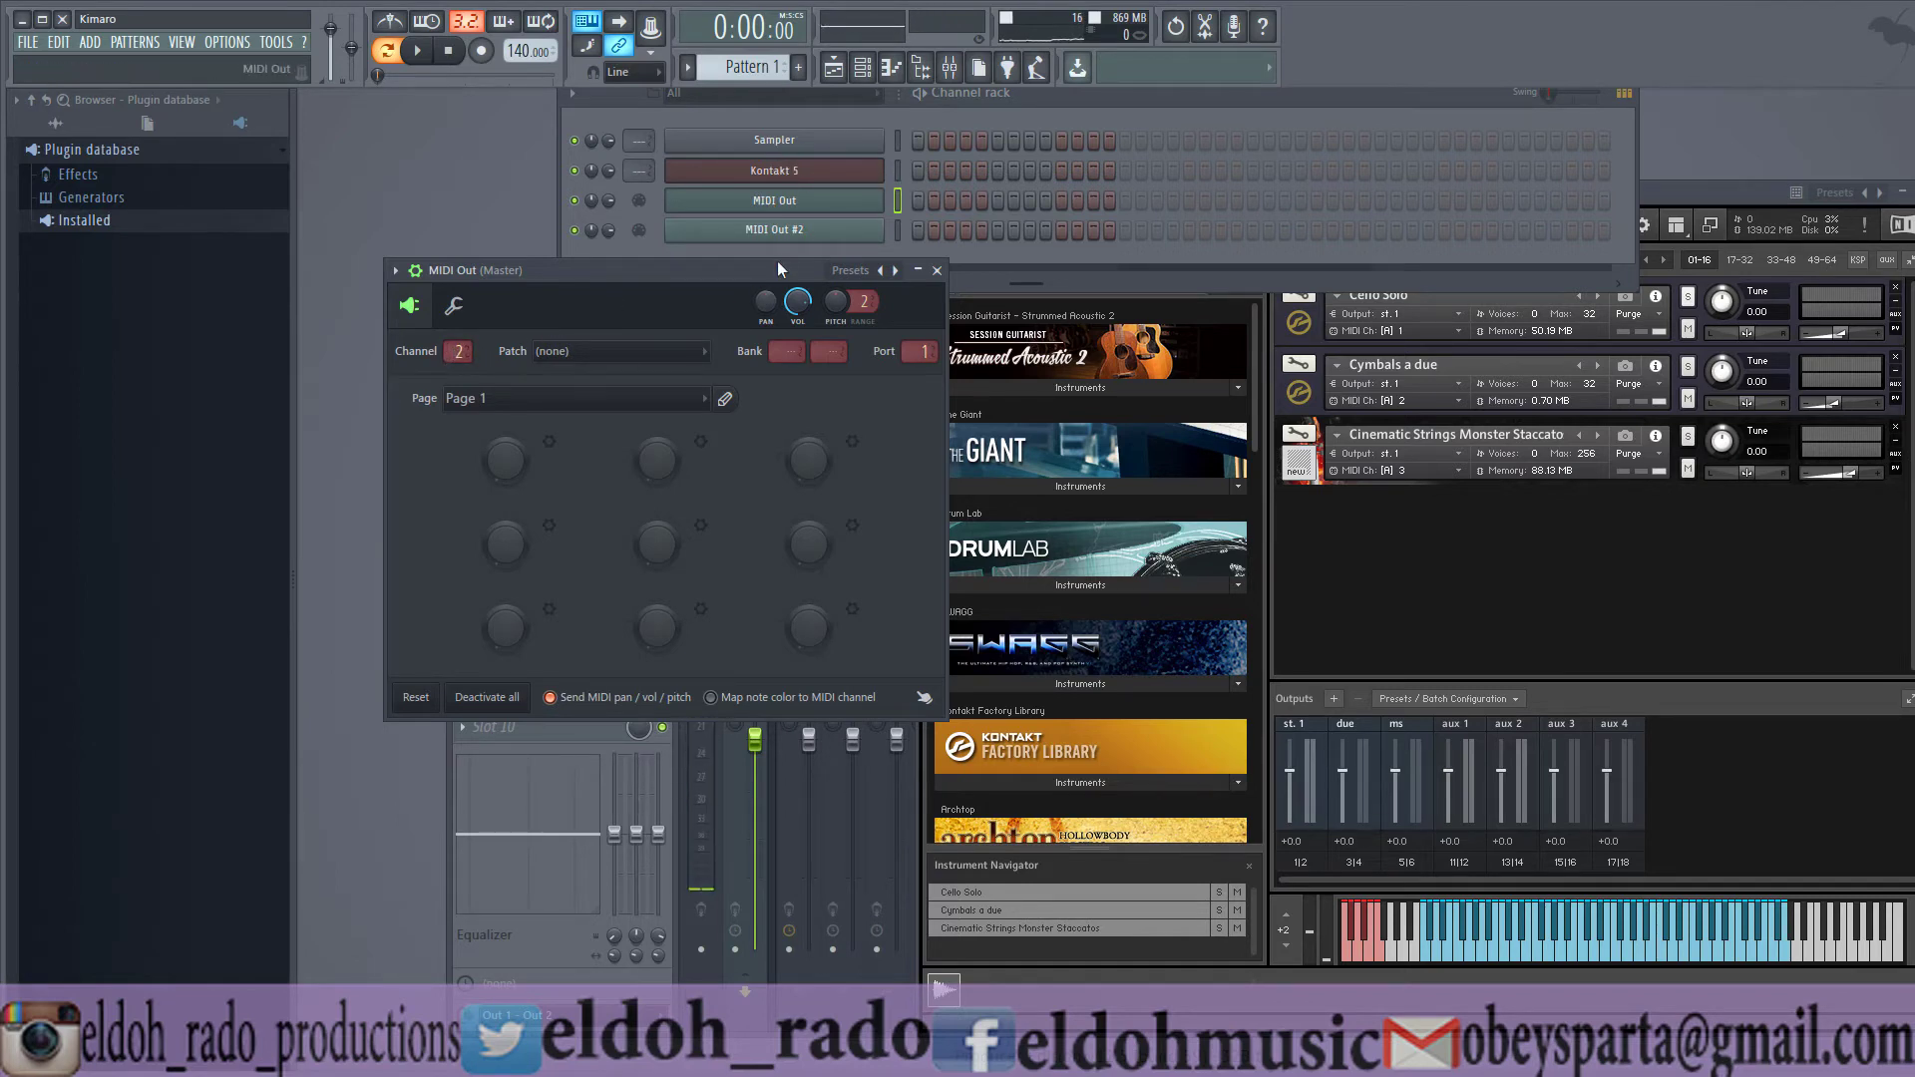
{"action": "left_click", "coordinate": [788, 230]}
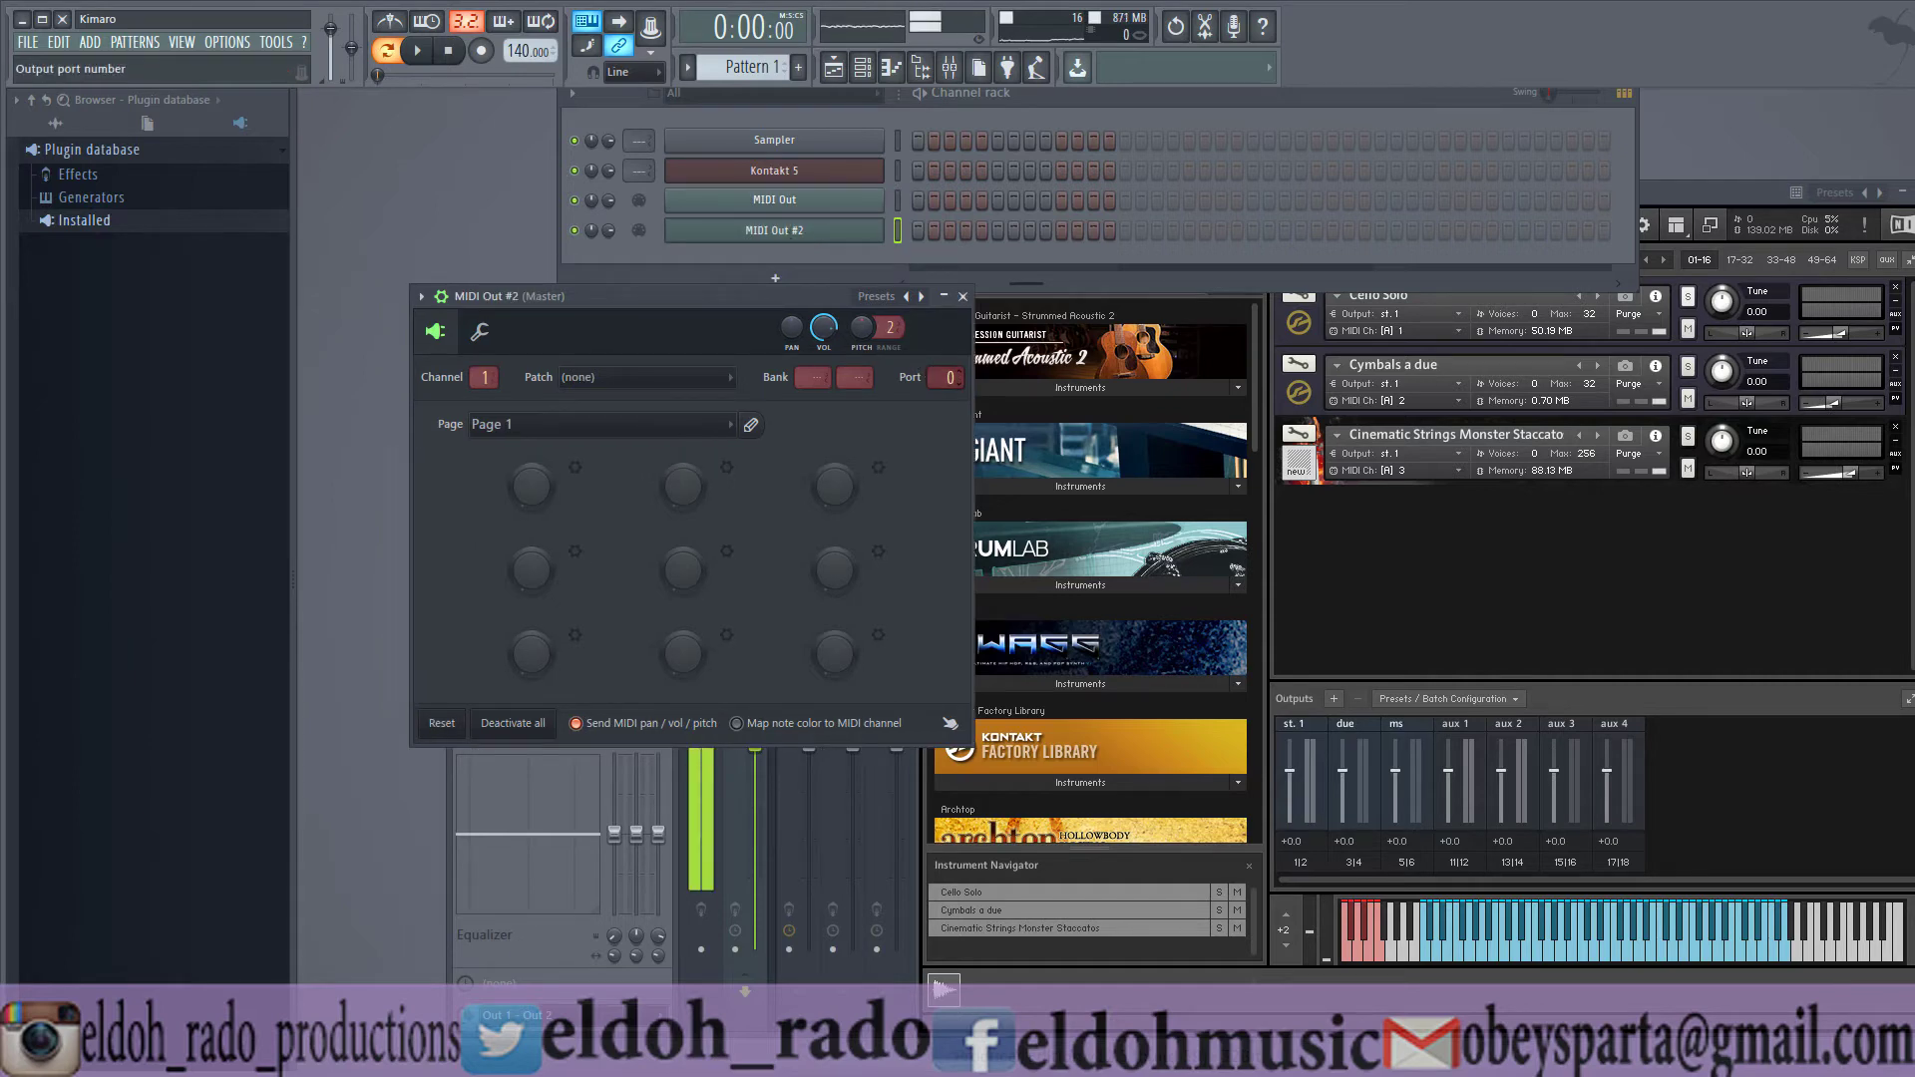
{"action": "scroll", "coordinate": [935, 379], "scroll_direction": "up", "scroll_amount": 1}
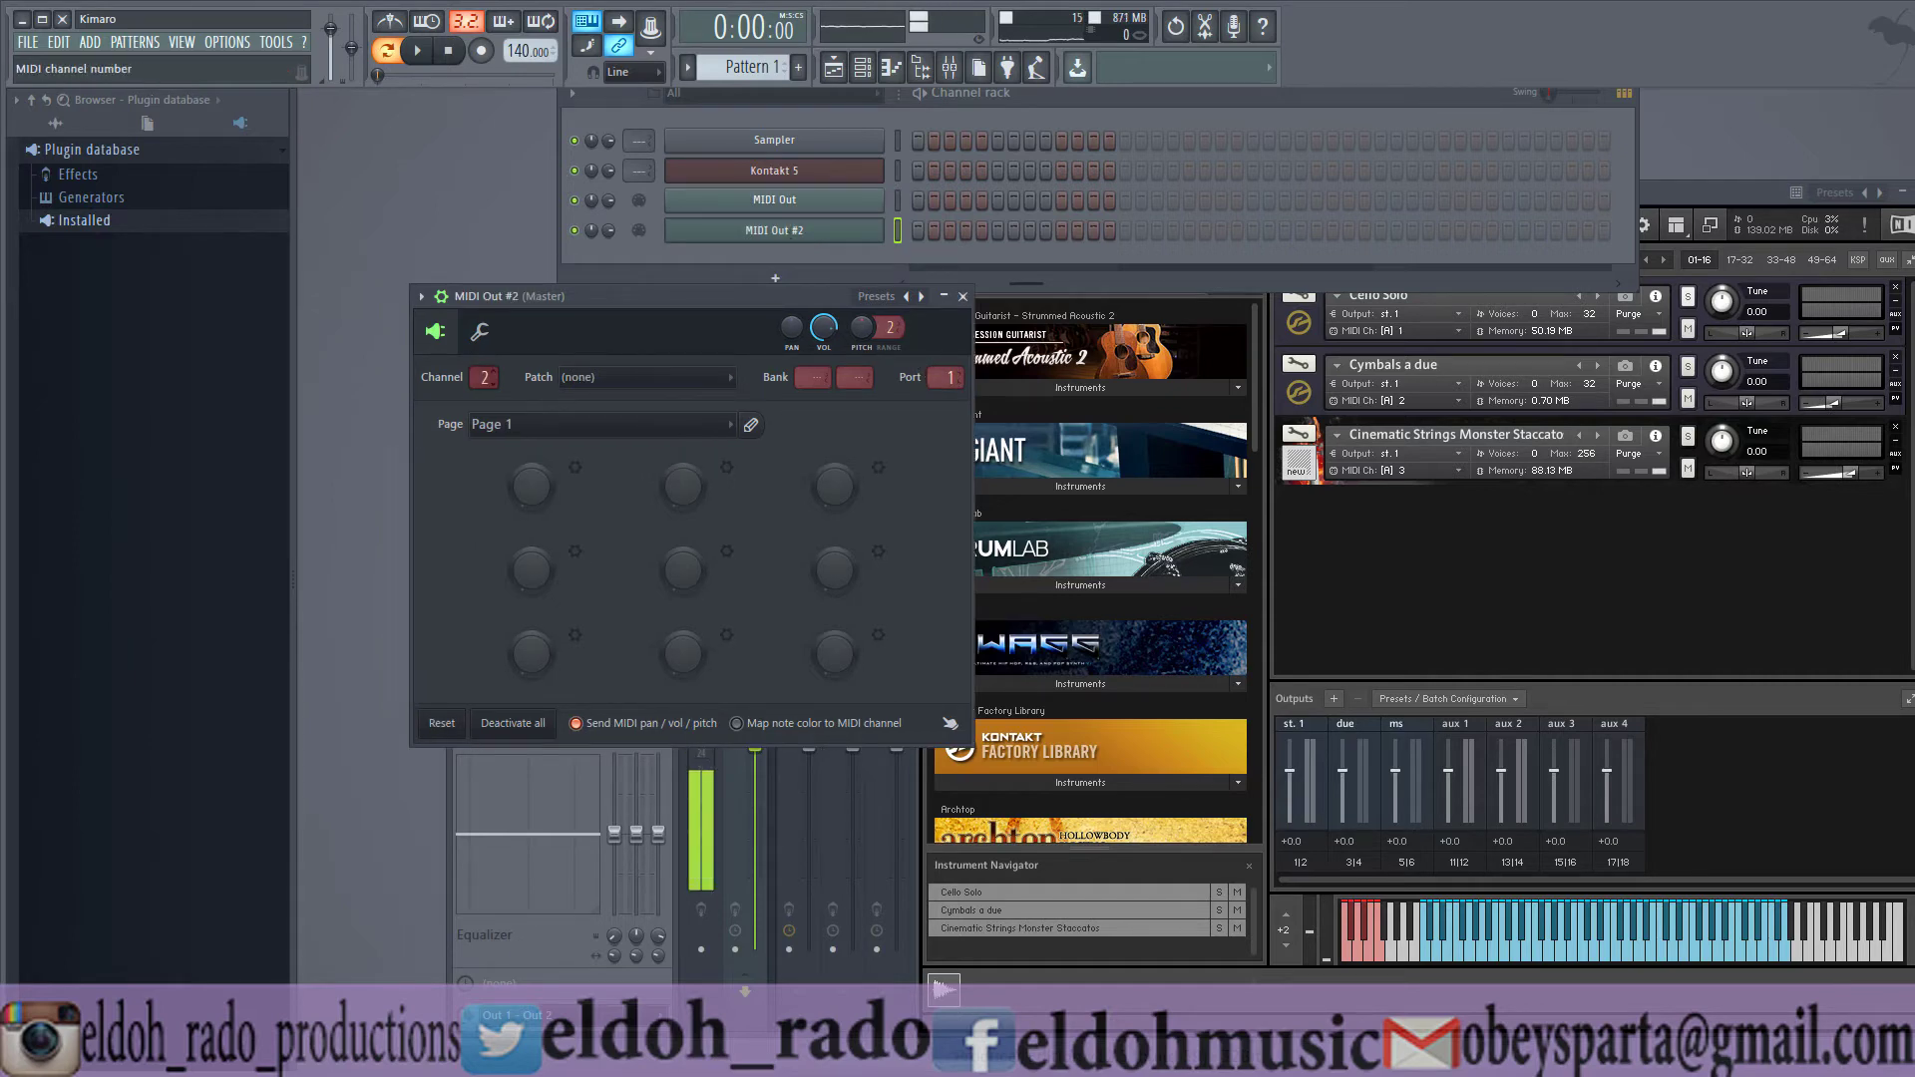
{"action": "scroll", "coordinate": [484, 376], "scroll_direction": "up", "scroll_amount": 2}
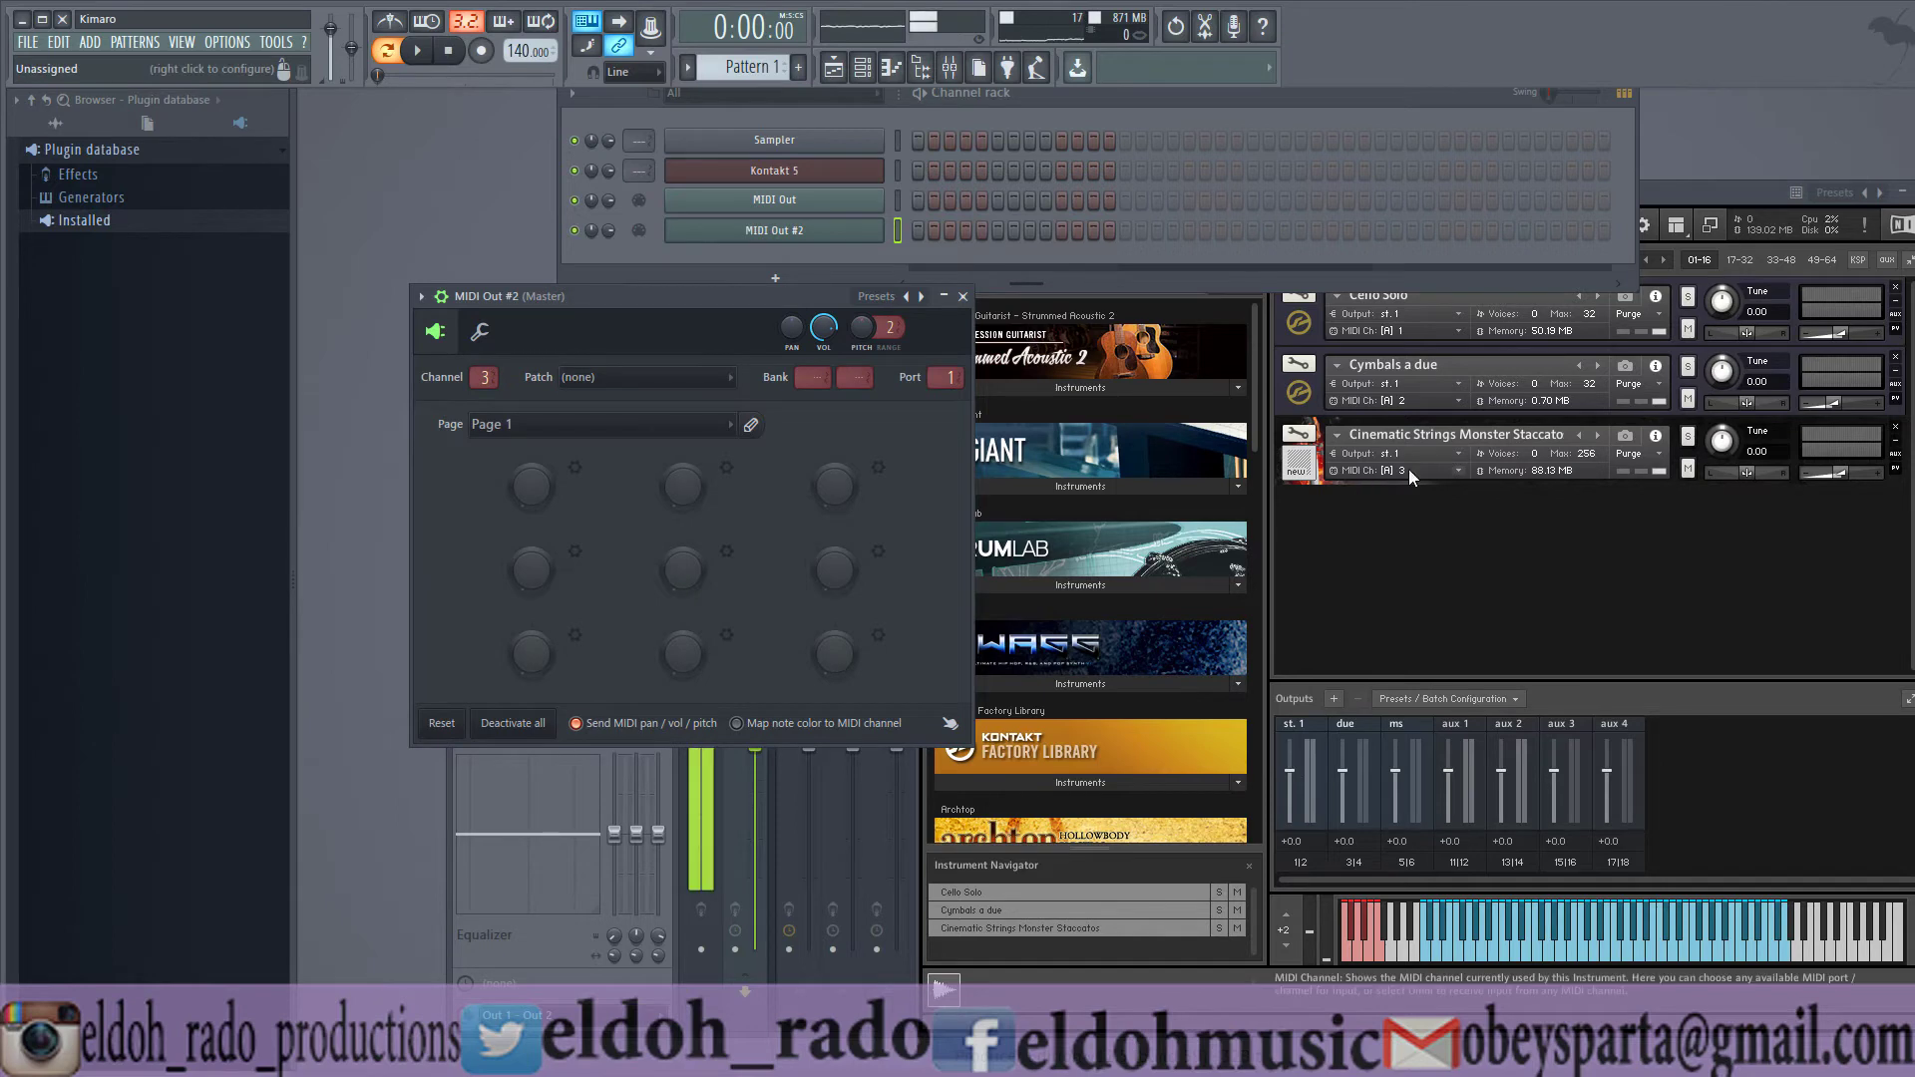
- In Kontakt 5, set Cymbals a due's output to 'due' and Cinematic Strings' output to 'ms'
{"action": "left_click", "coordinate": [1719, 201]}
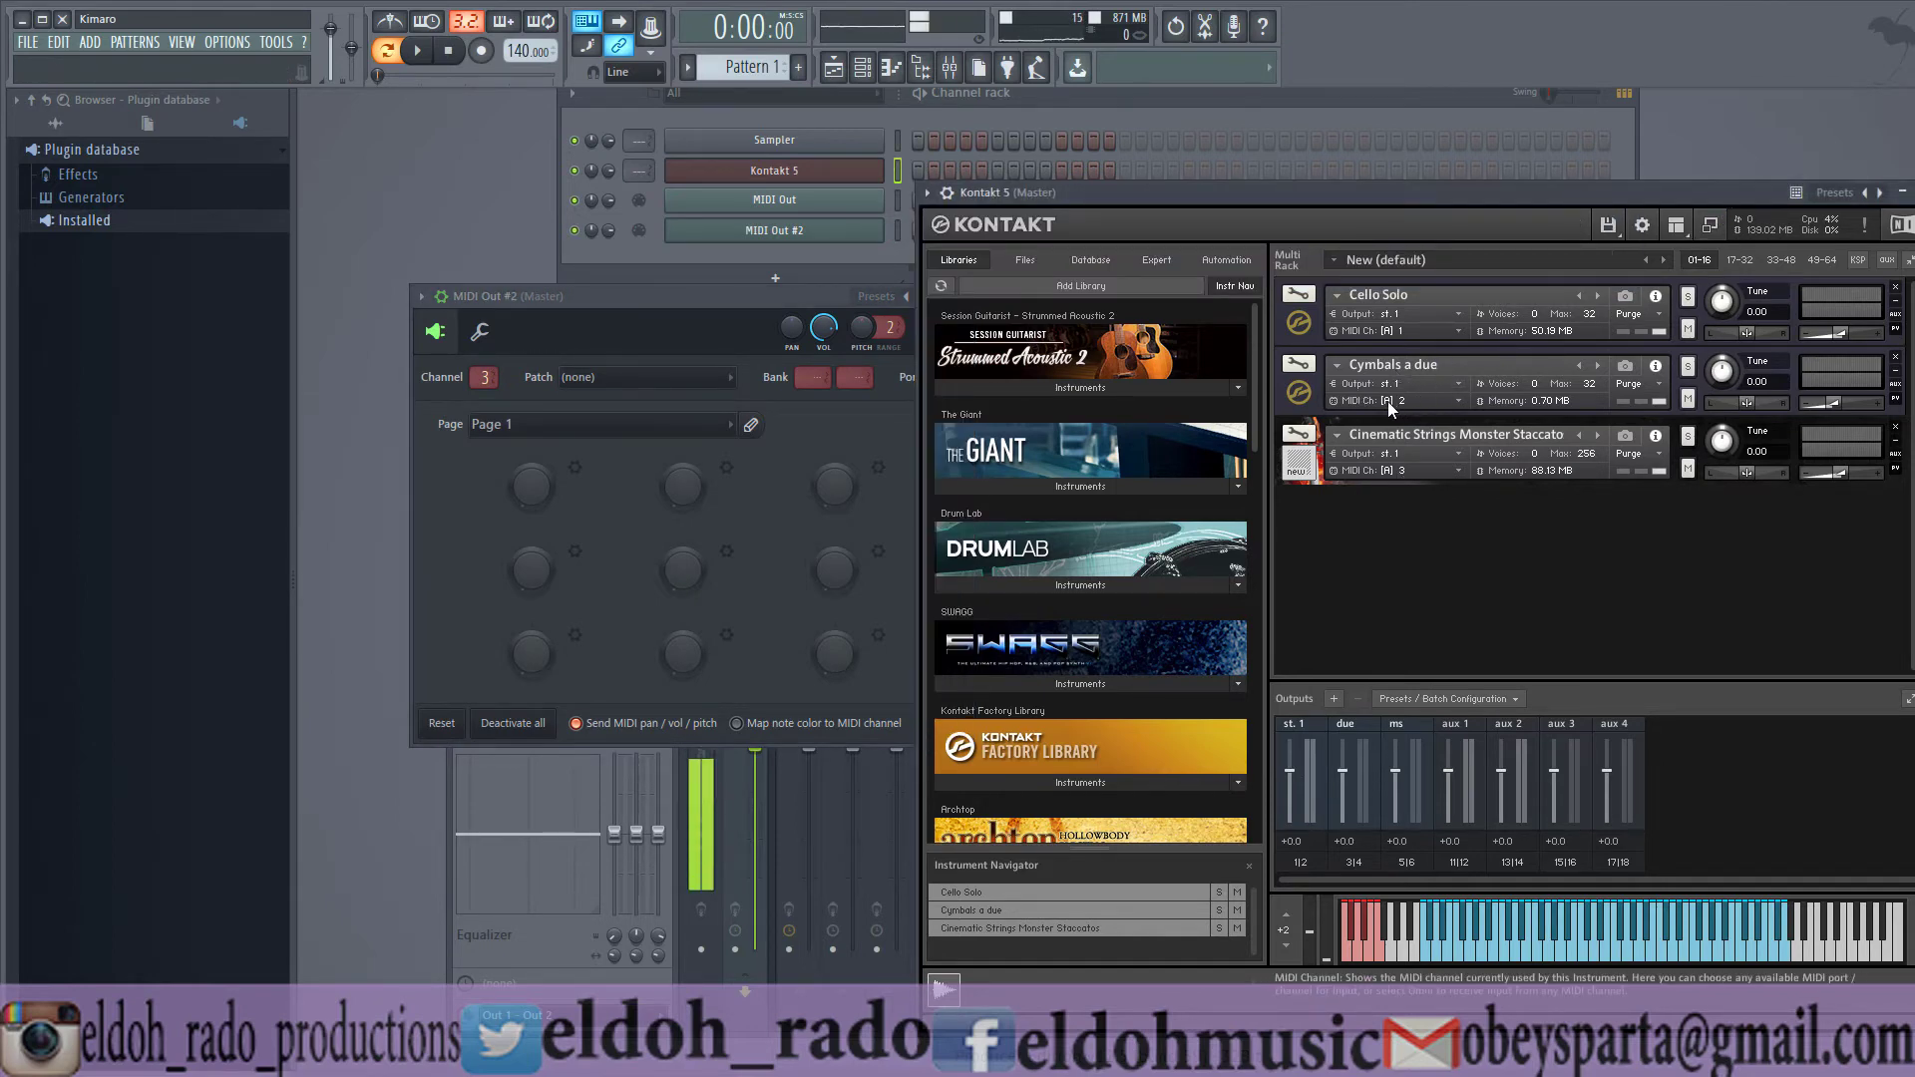
{"action": "left_click", "coordinate": [1459, 383]}
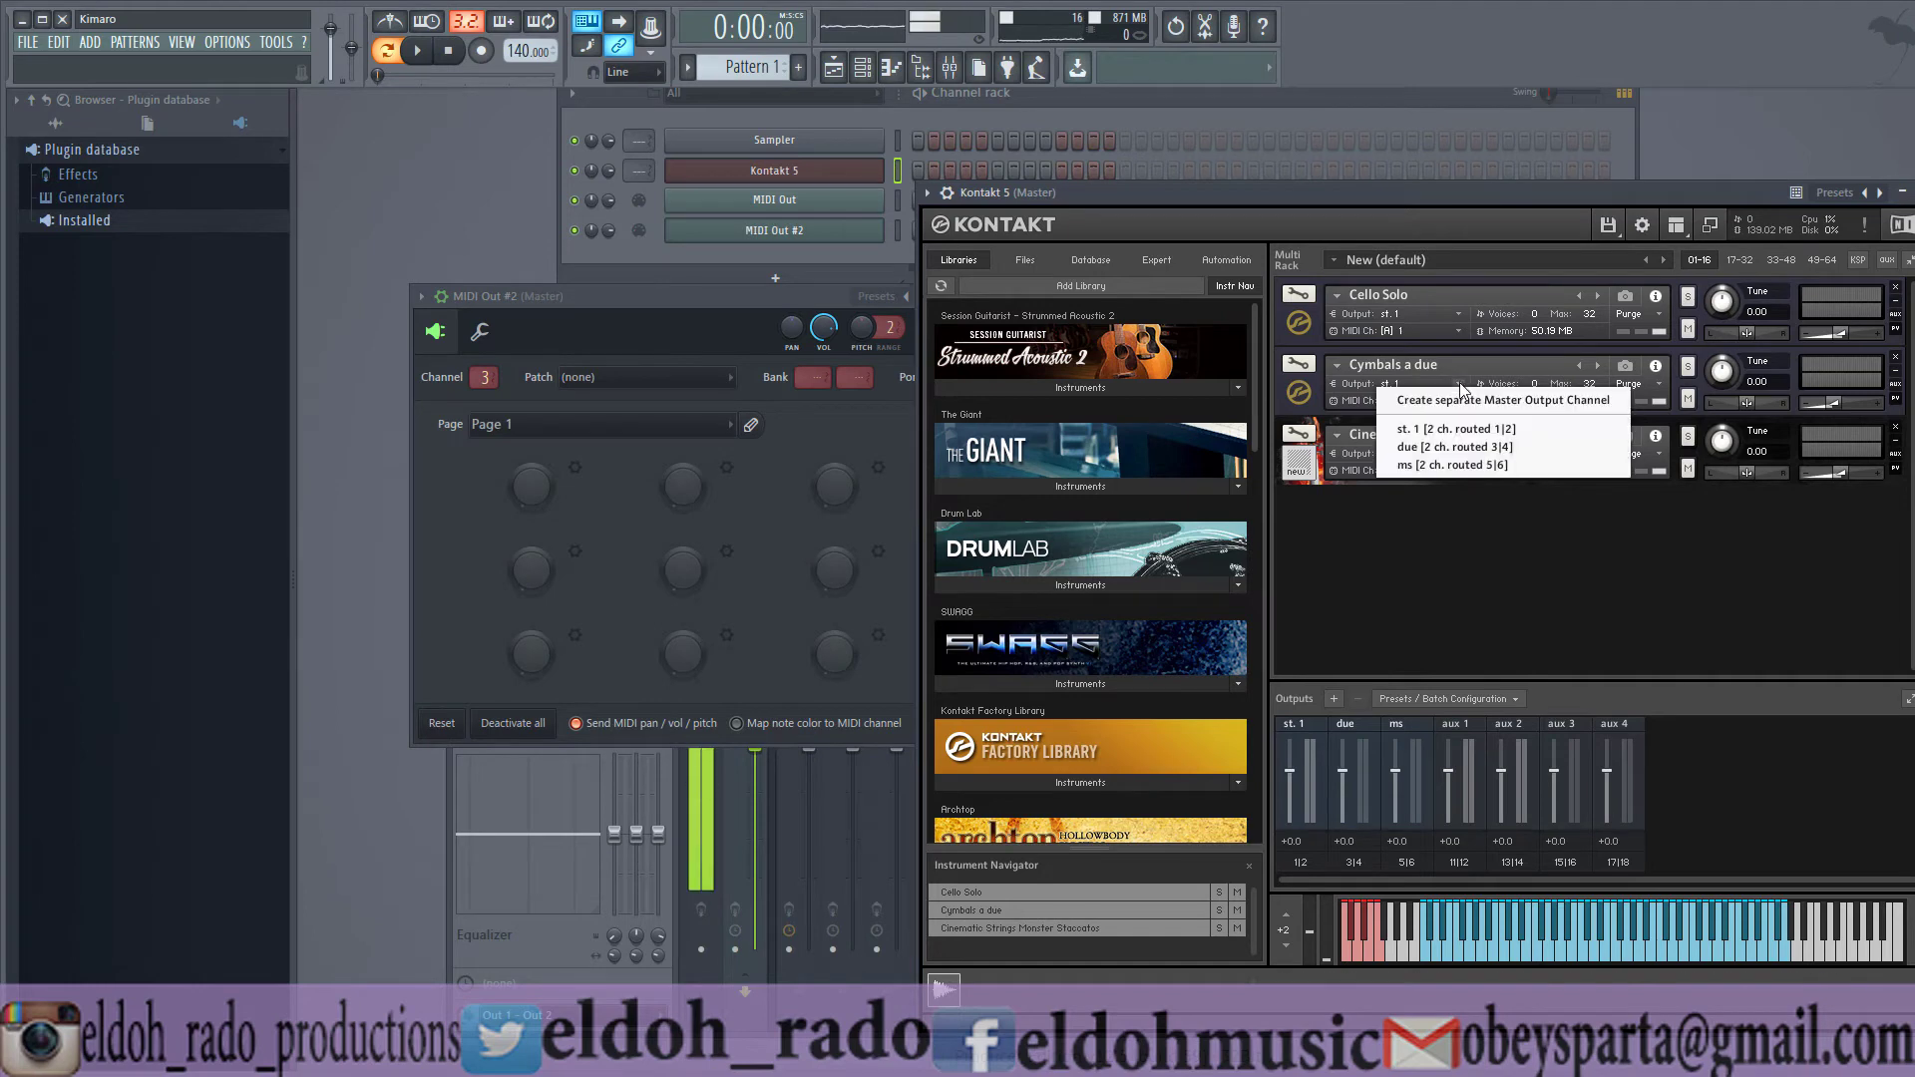
{"action": "left_click", "coordinate": [1447, 450]}
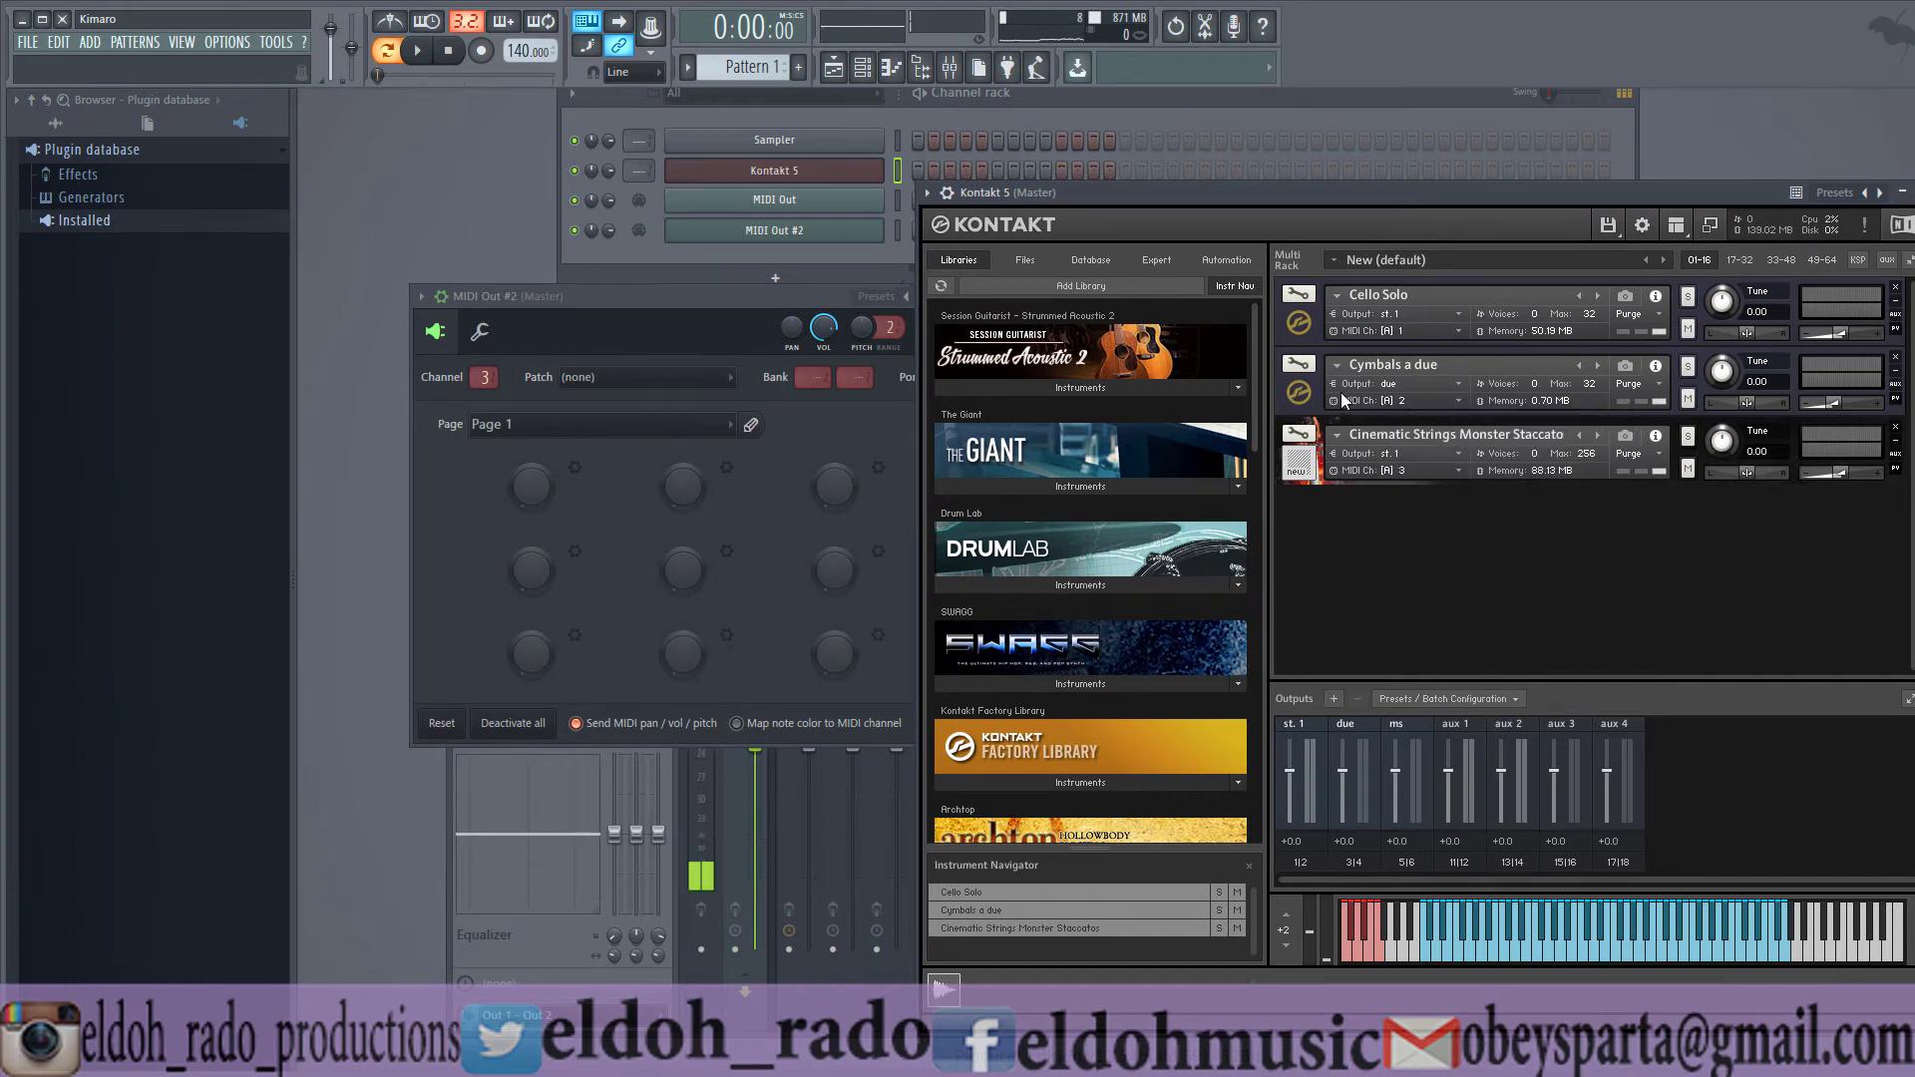
{"action": "left_click", "coordinate": [1459, 454]}
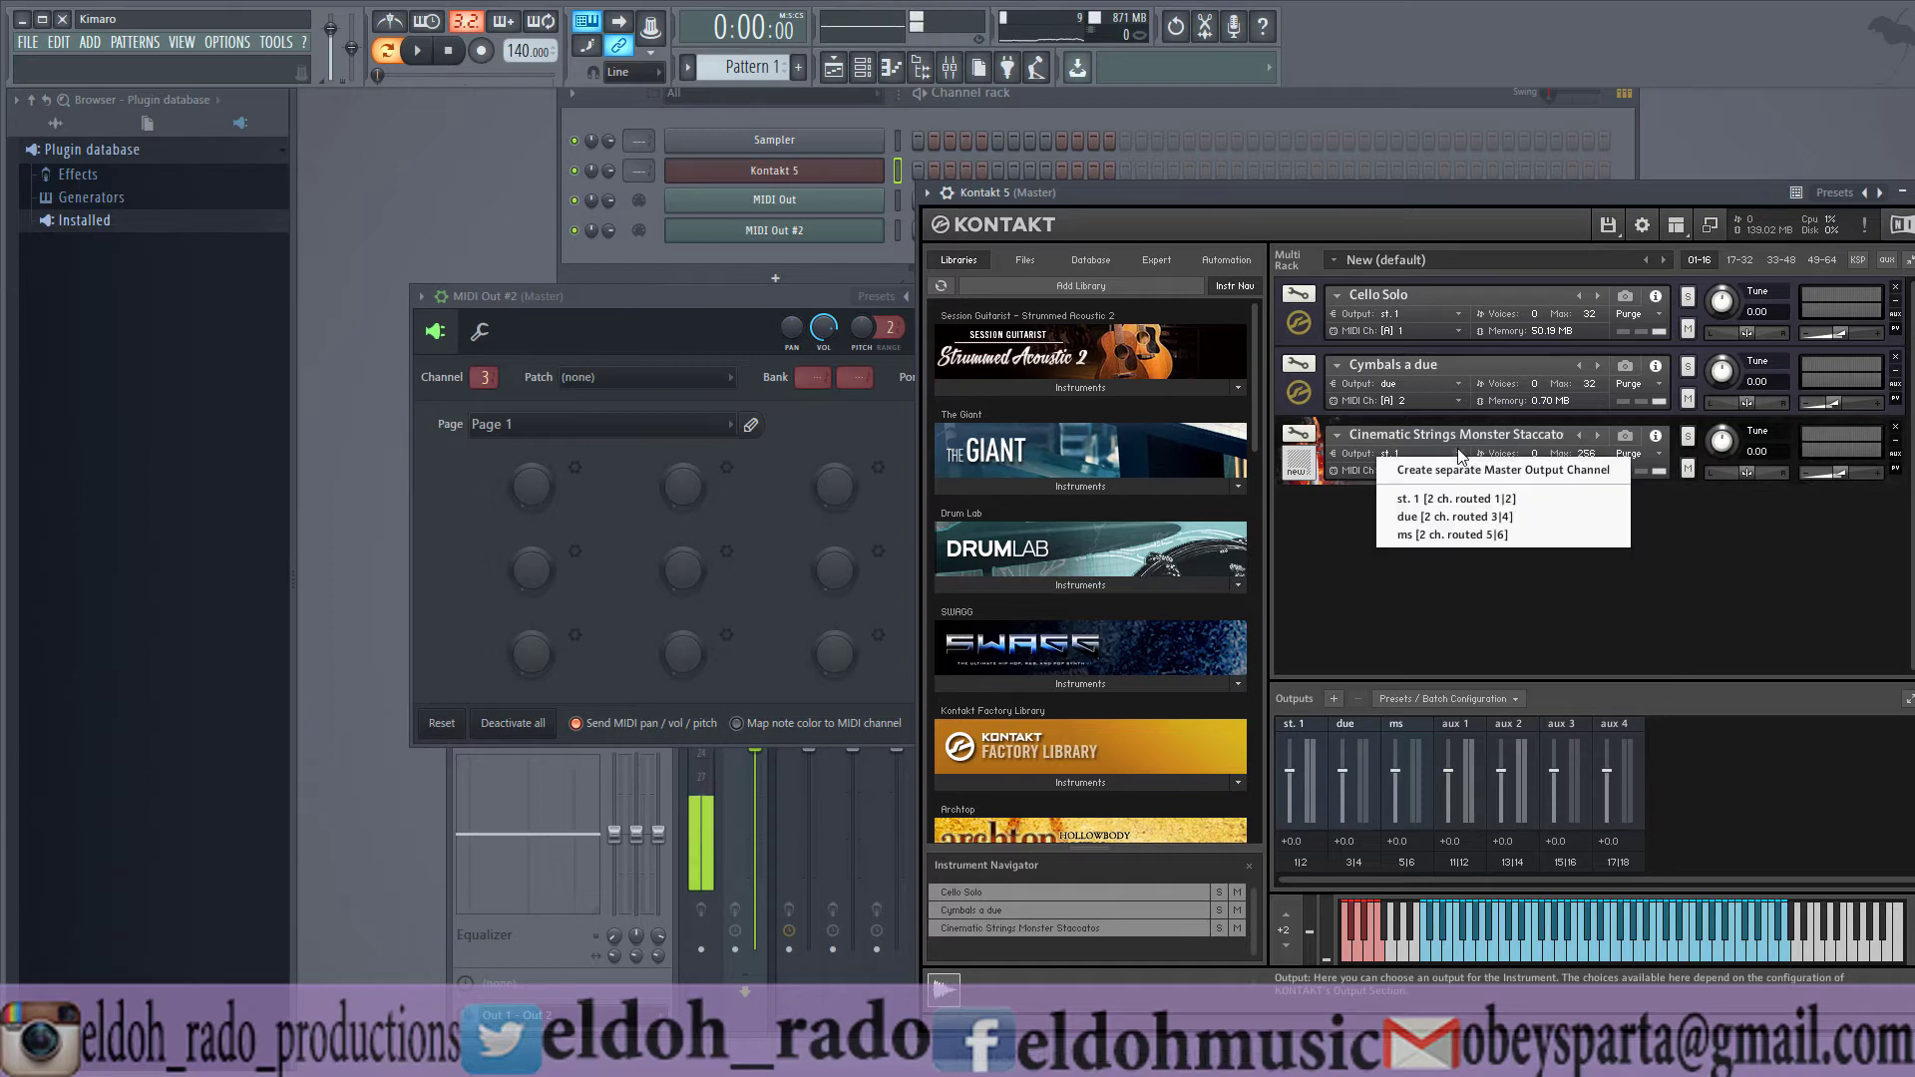
{"action": "left_click", "coordinate": [1447, 536]}
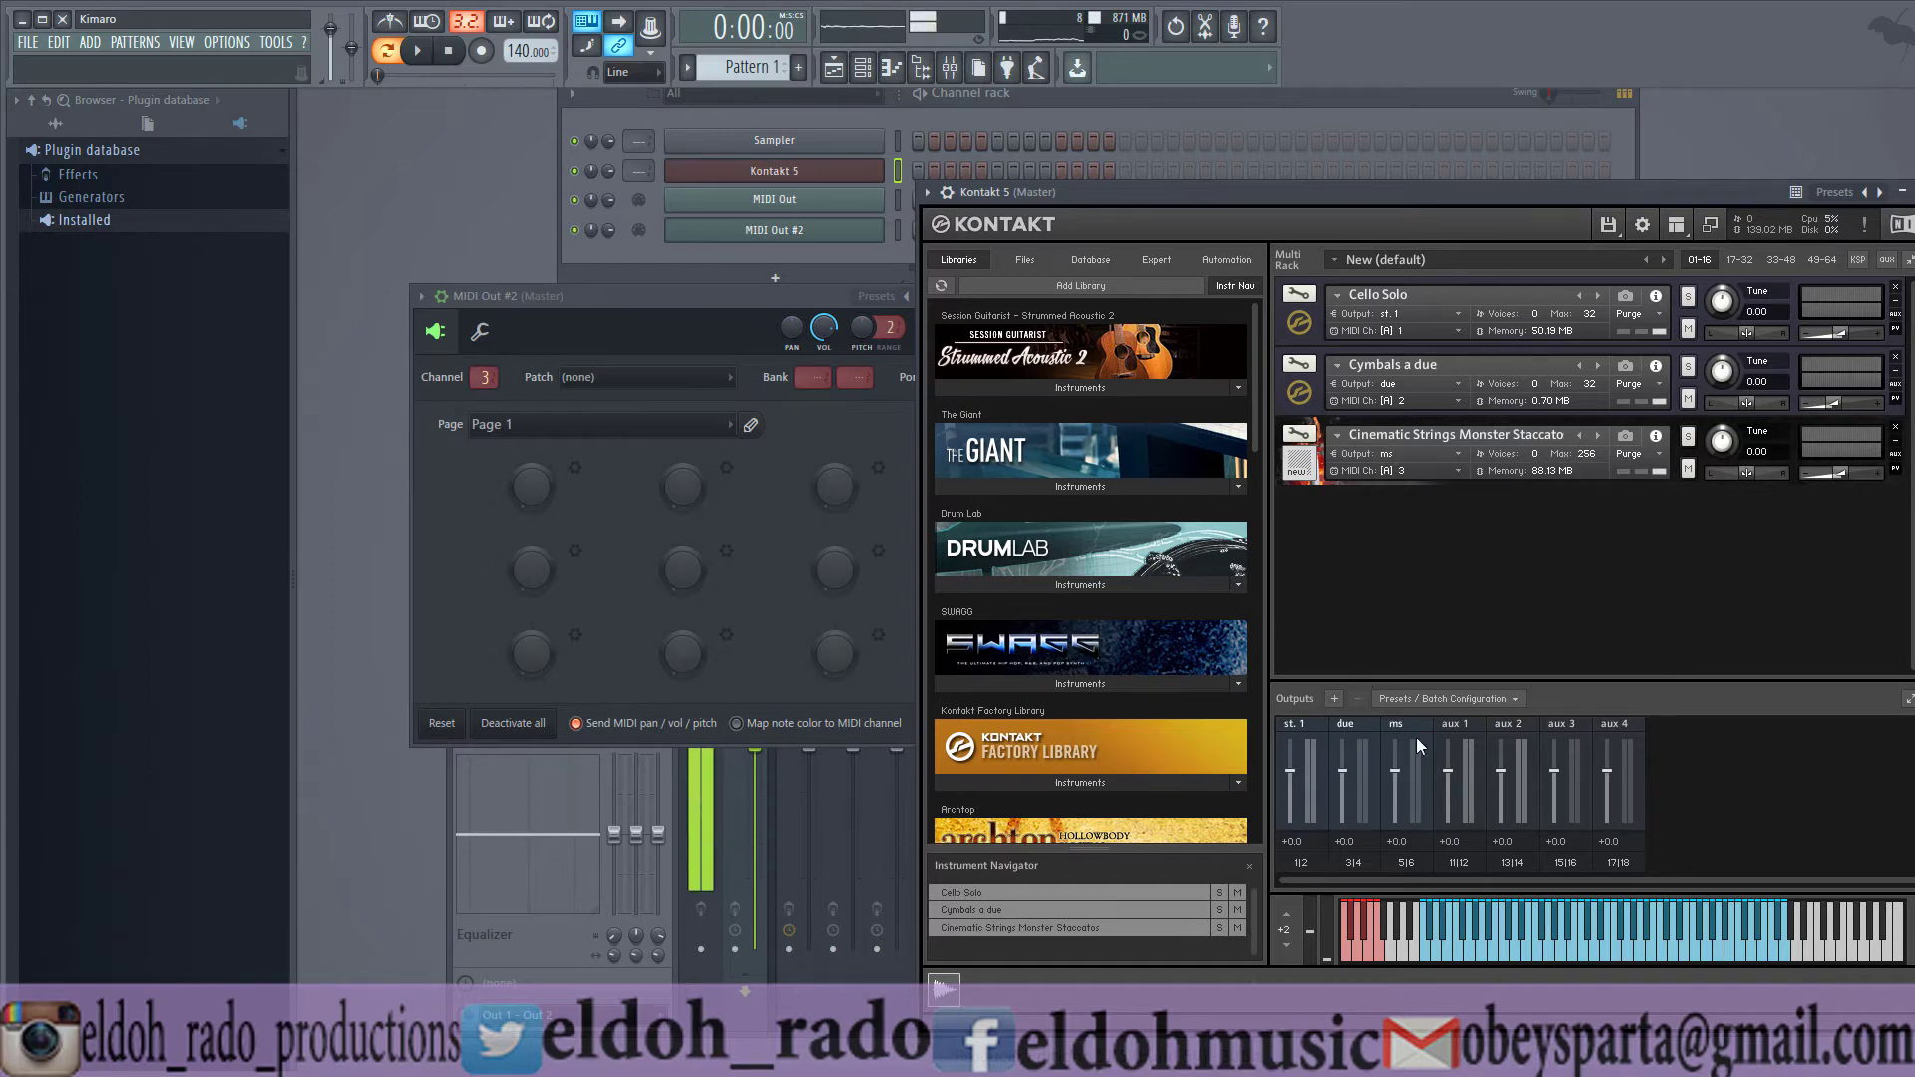
{"action": "mouse_move", "coordinate": [1494, 196]}
{"action": "left_mouse_down"}
{"action": "mouse_move", "coordinate": [1336, 301]}
{"action": "mouse_move", "coordinate": [1510, 201]}
{"action": "left_mouse_up"}
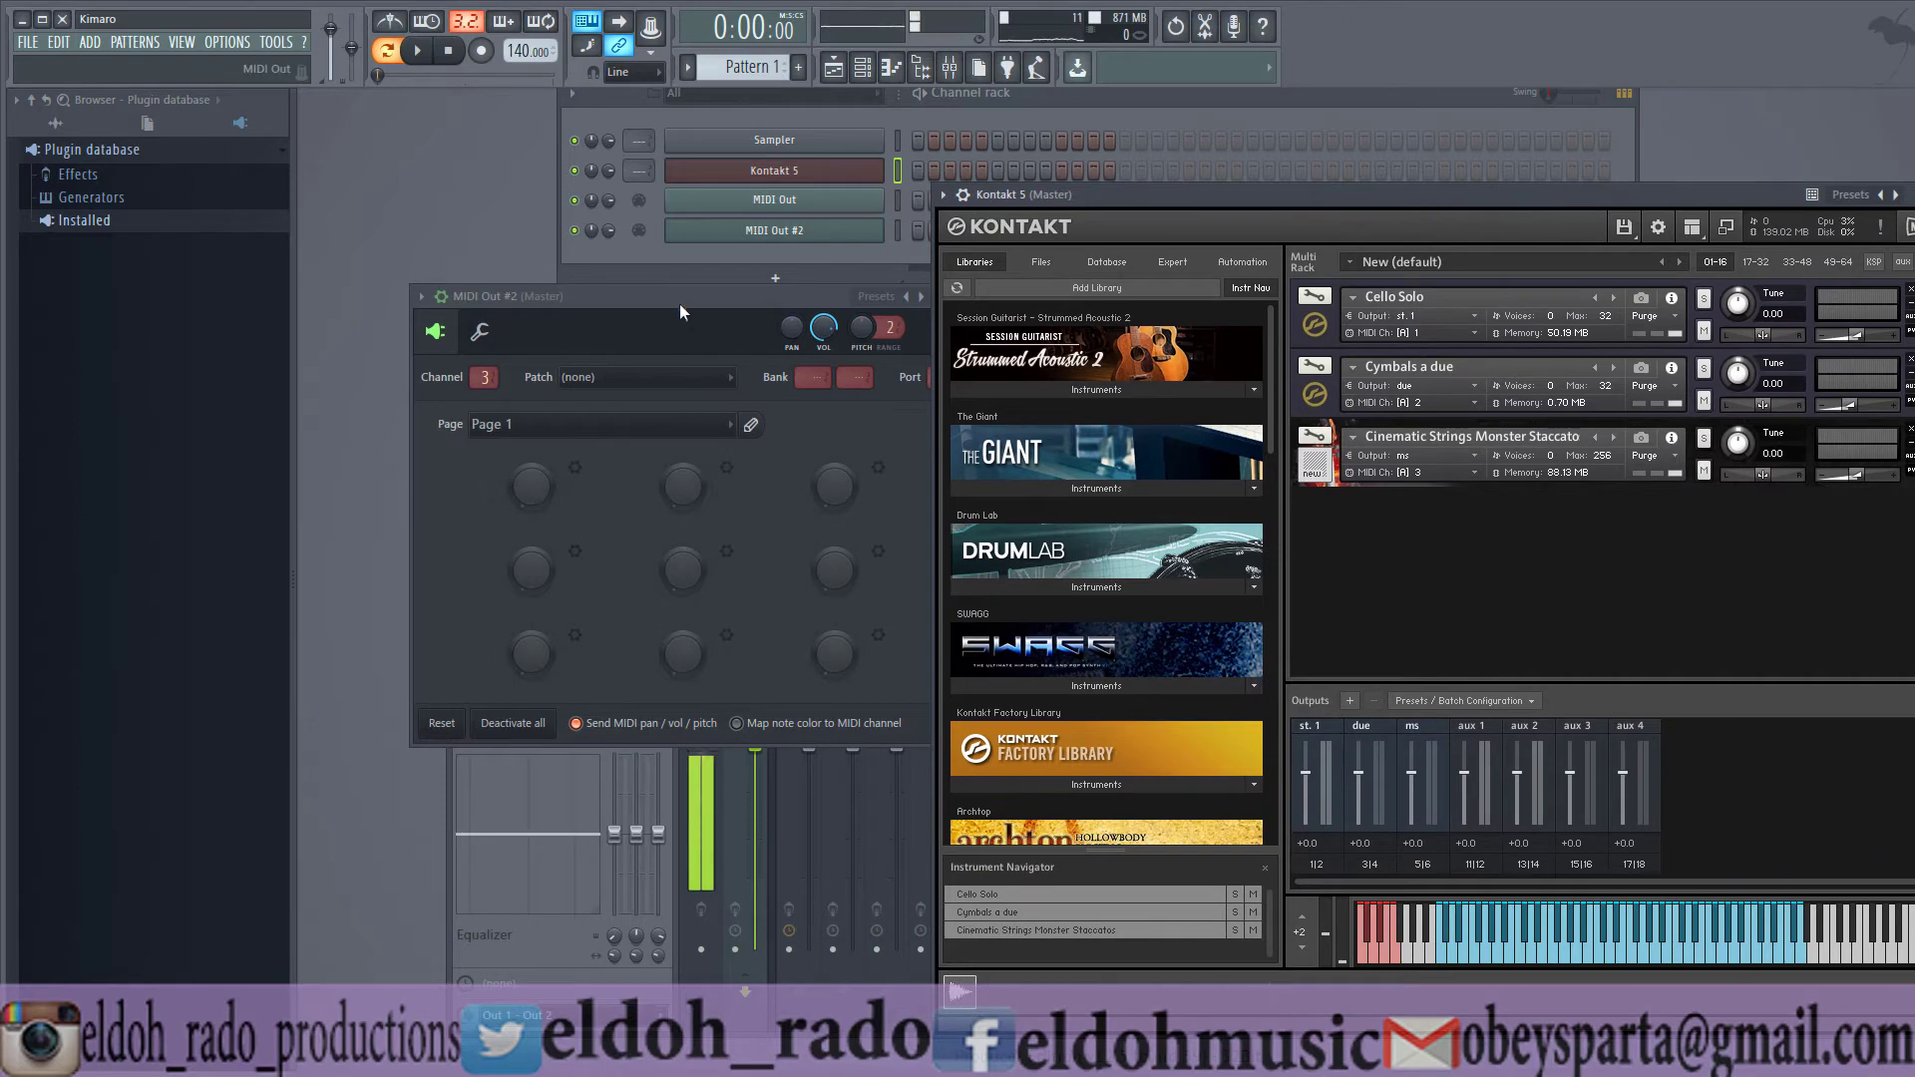
- Close MIDI Out #2, bring the mixer forward and hide the plugin browser
{"action": "left_click", "coordinate": [776, 304]}
{"action": "left_click", "coordinate": [962, 296]}
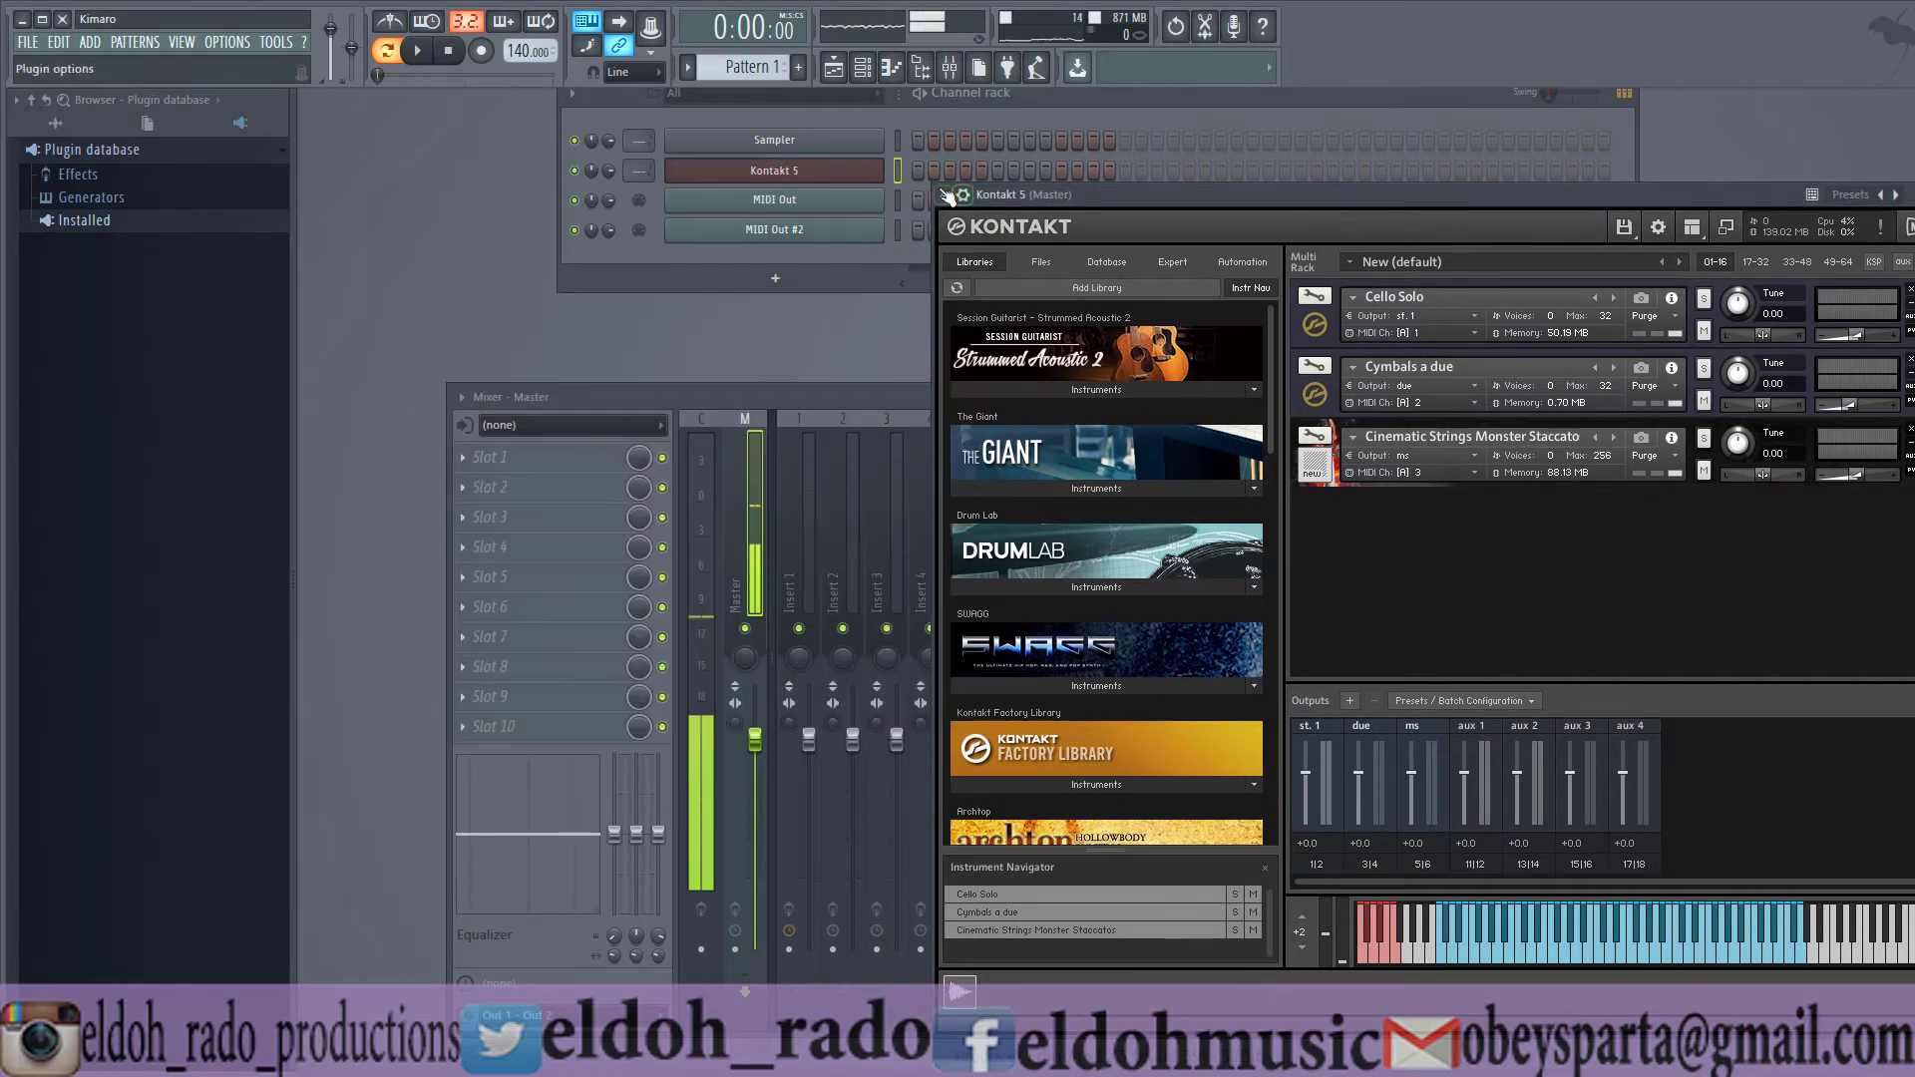
{"action": "left_click_drag", "start_coordinate": [842, 397], "coordinate": [733, 399]}
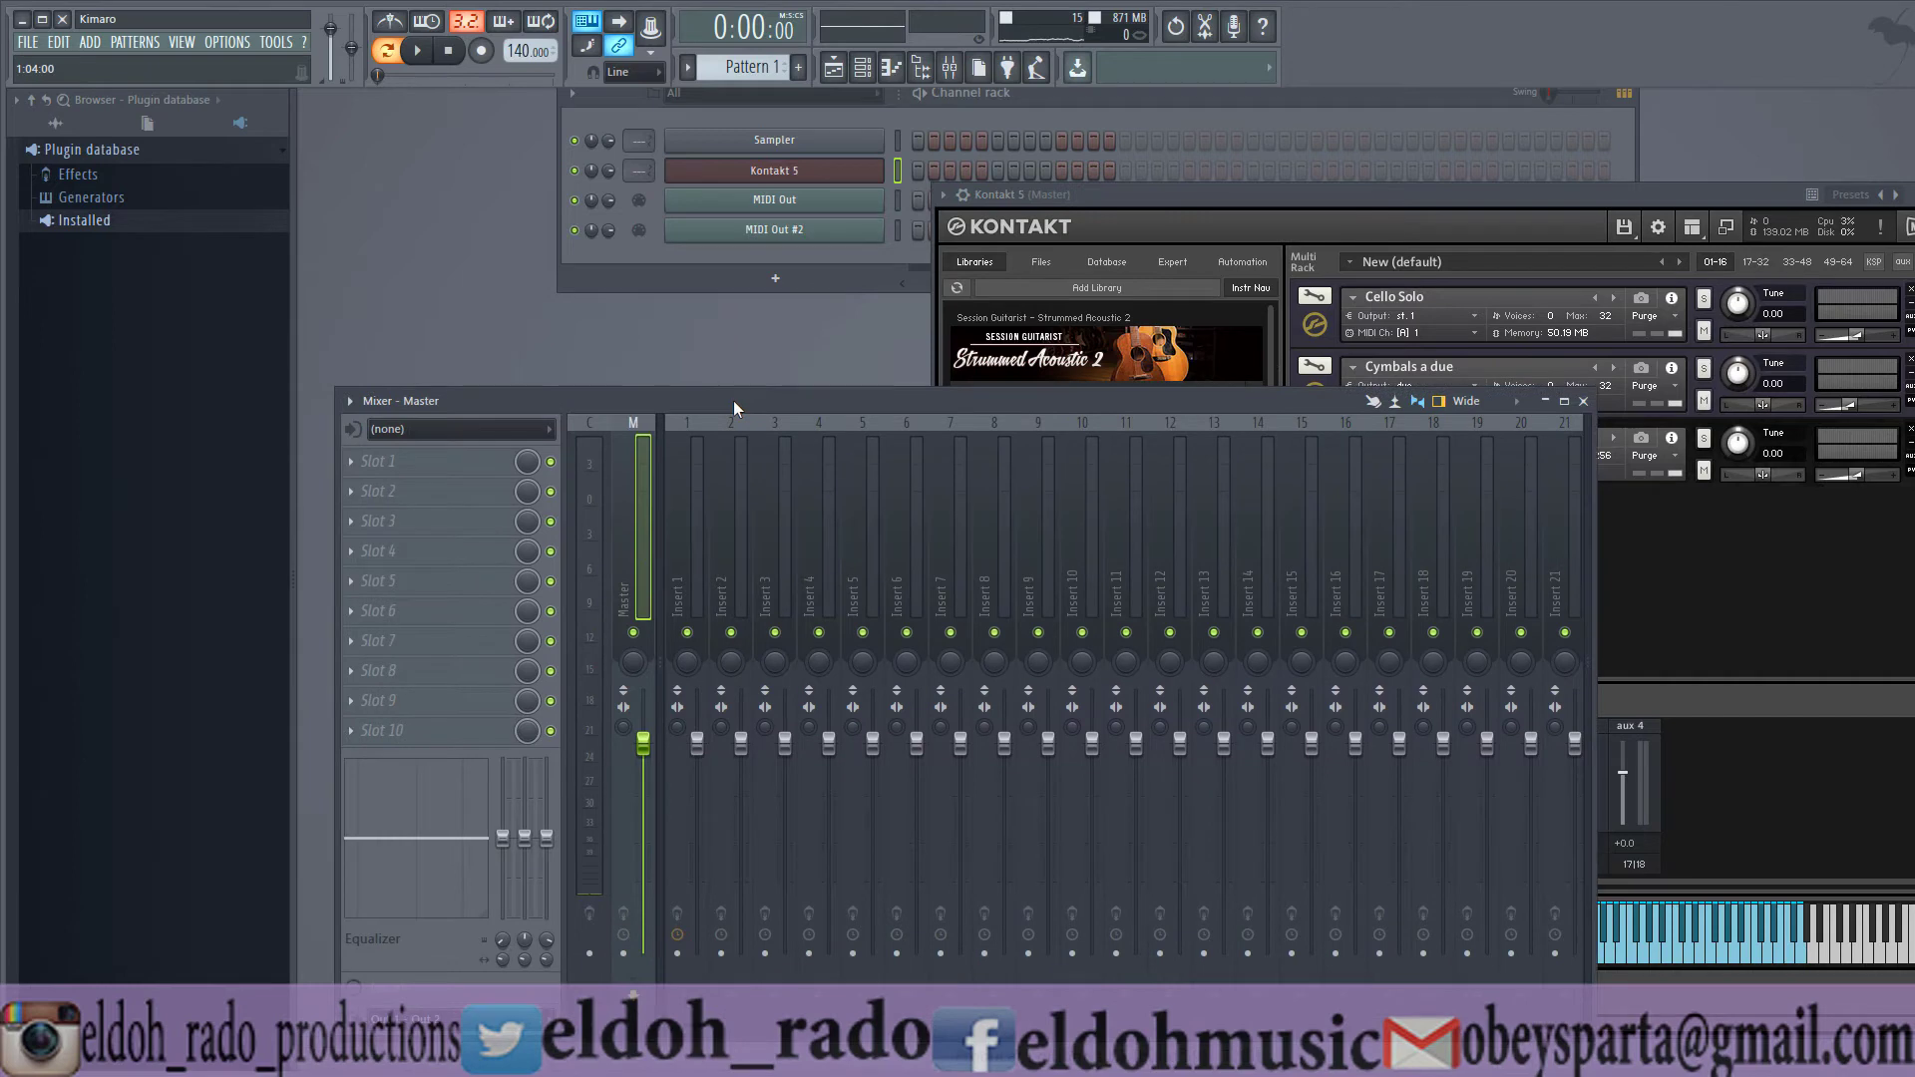
{"action": "left_click", "coordinate": [938, 75]}
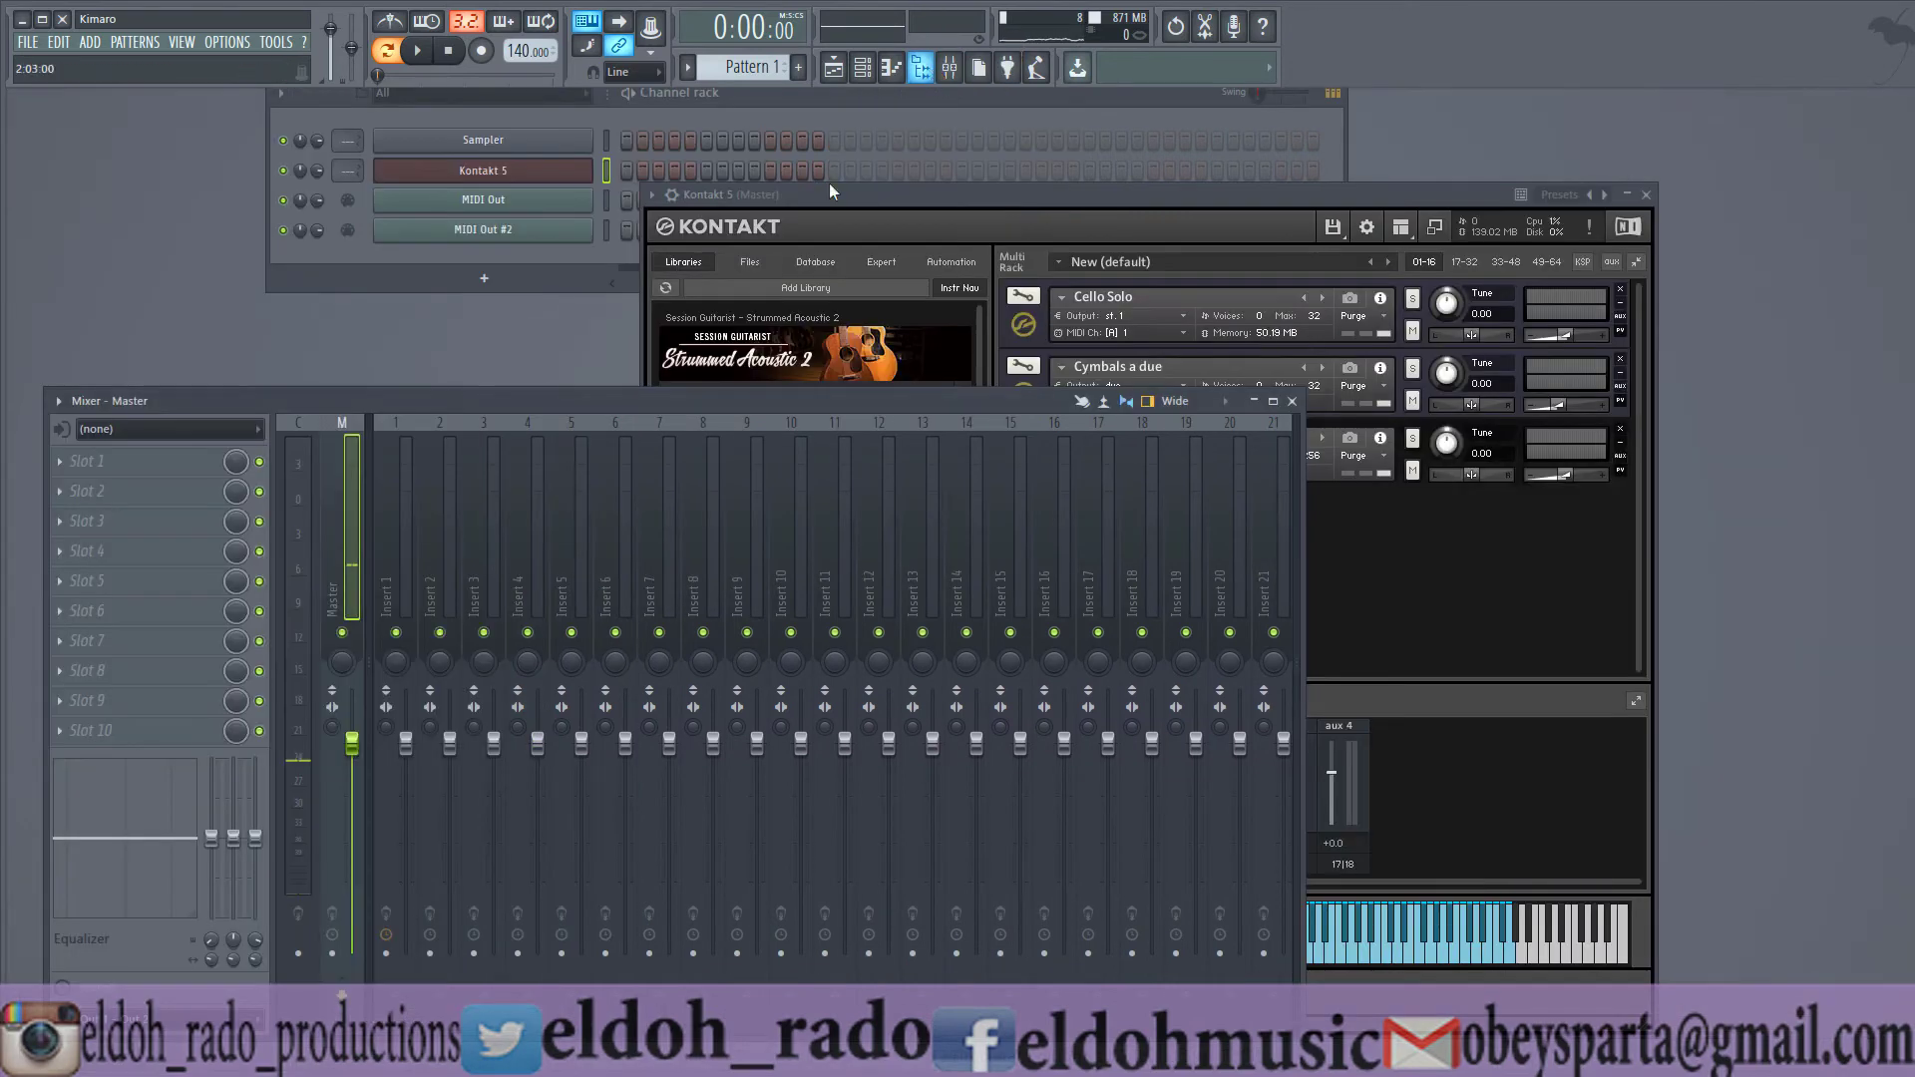
- Lay the Kontakt window beside the mixer and set Kontakt 5's mixer track to 1
{"action": "left_click", "coordinate": [1025, 200]}
{"action": "left_click_drag", "start_coordinate": [1025, 199], "coordinate": [1398, 203]}
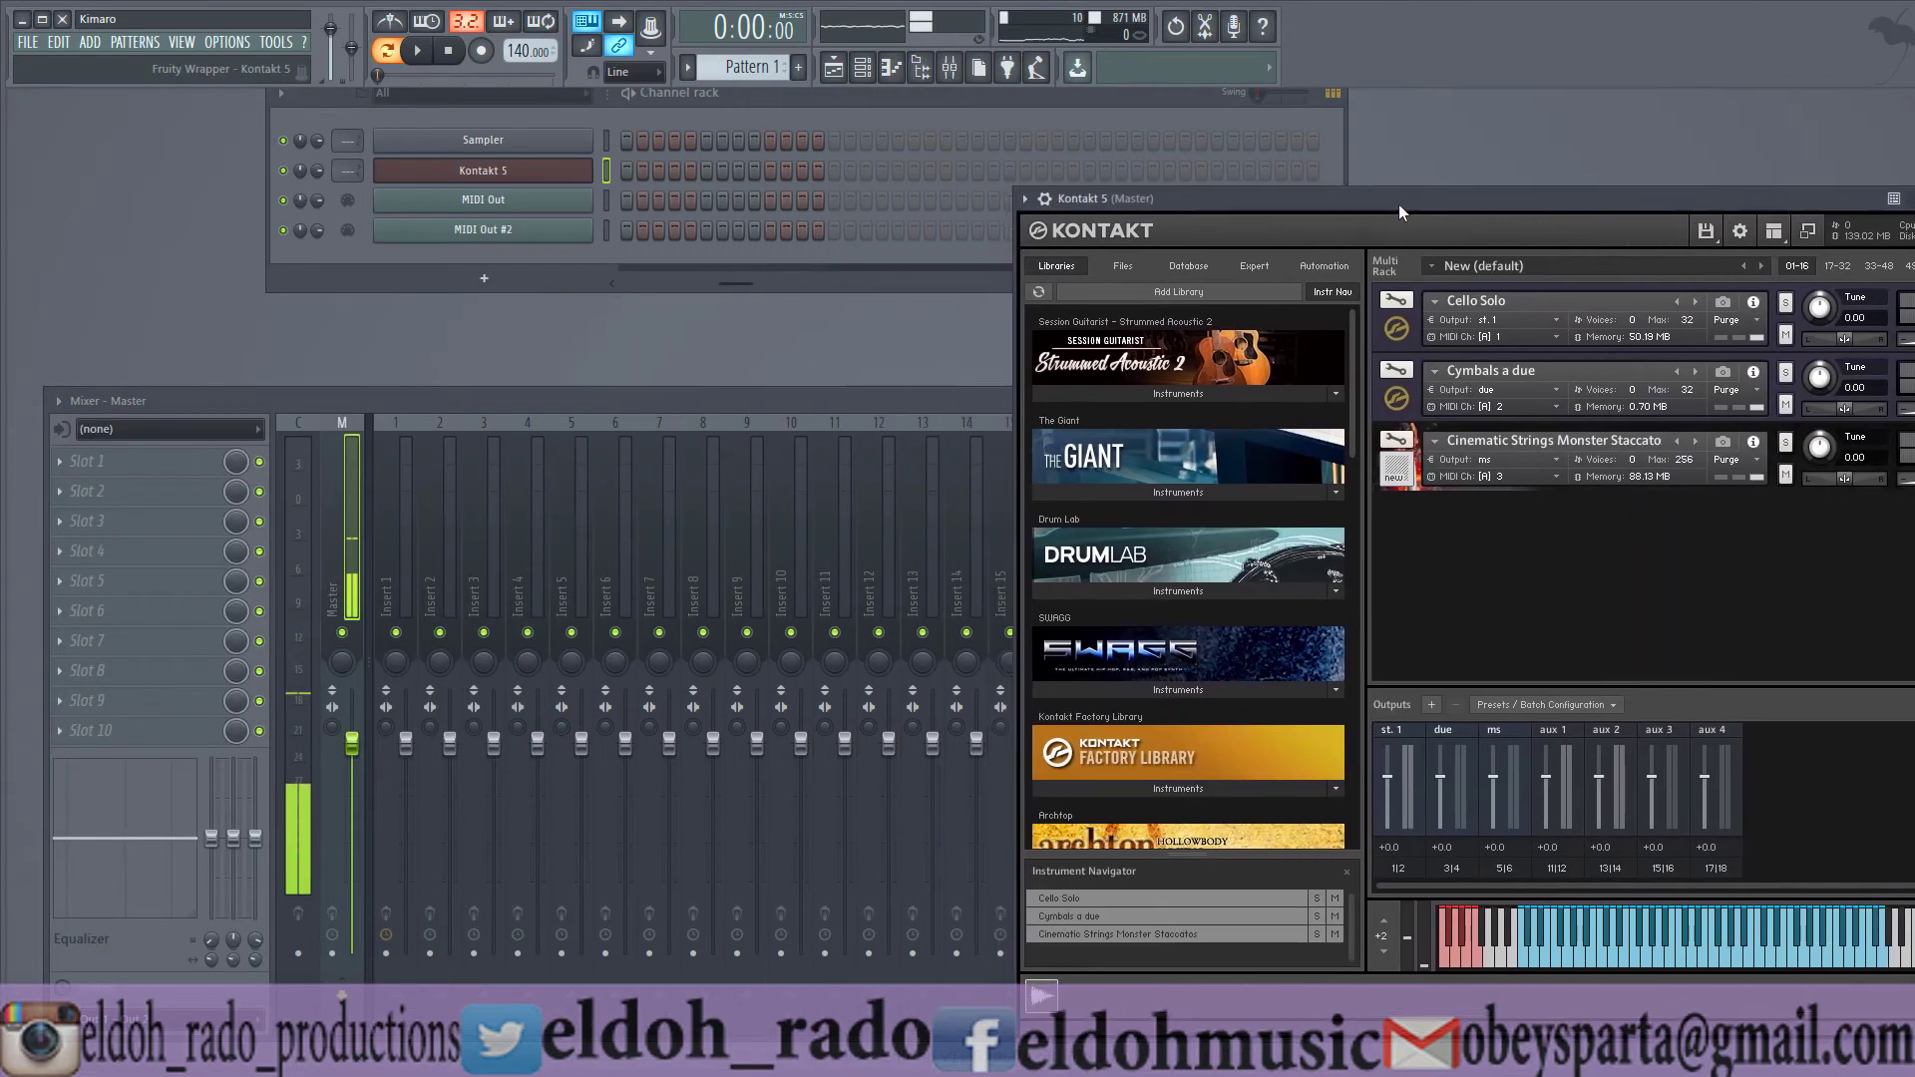
{"action": "left_click_drag", "start_coordinate": [655, 395], "coordinate": [673, 351]}
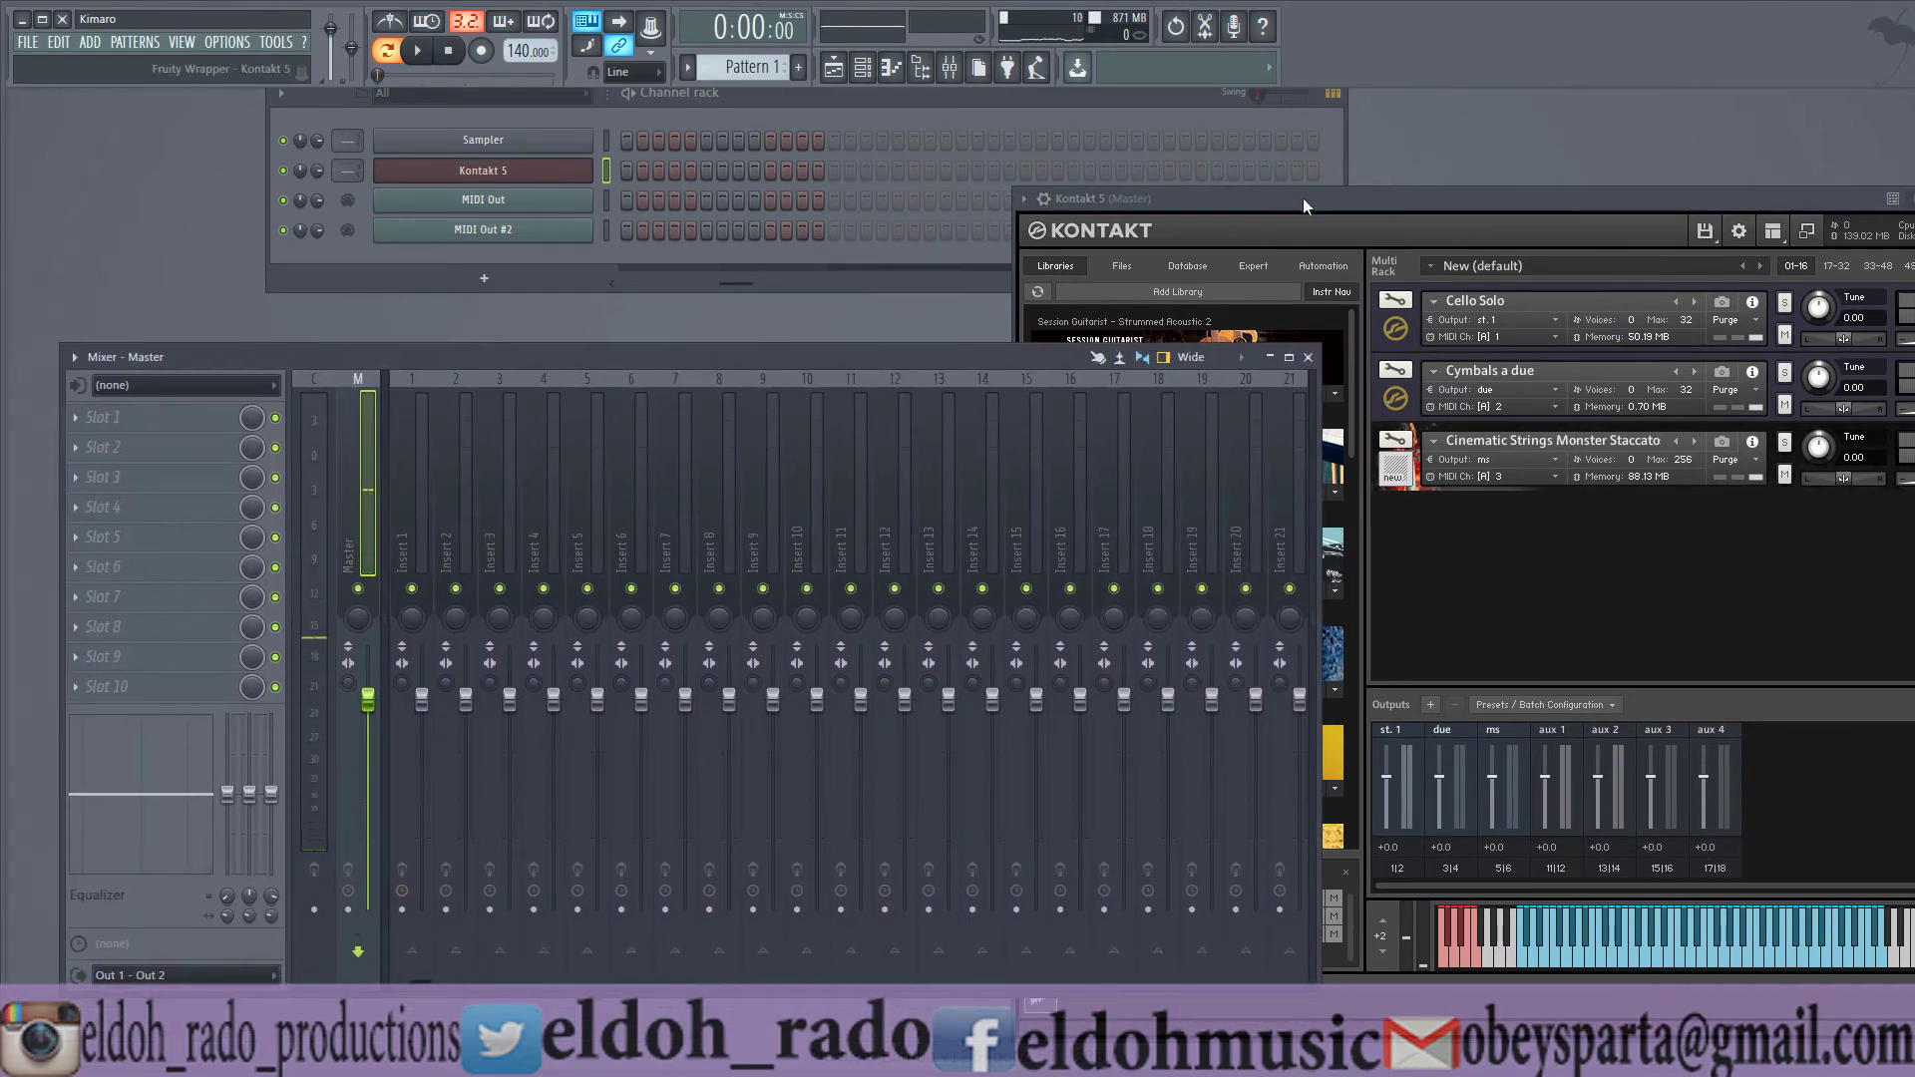
{"action": "left_click_drag", "start_coordinate": [1302, 197], "coordinate": [1048, 200]}
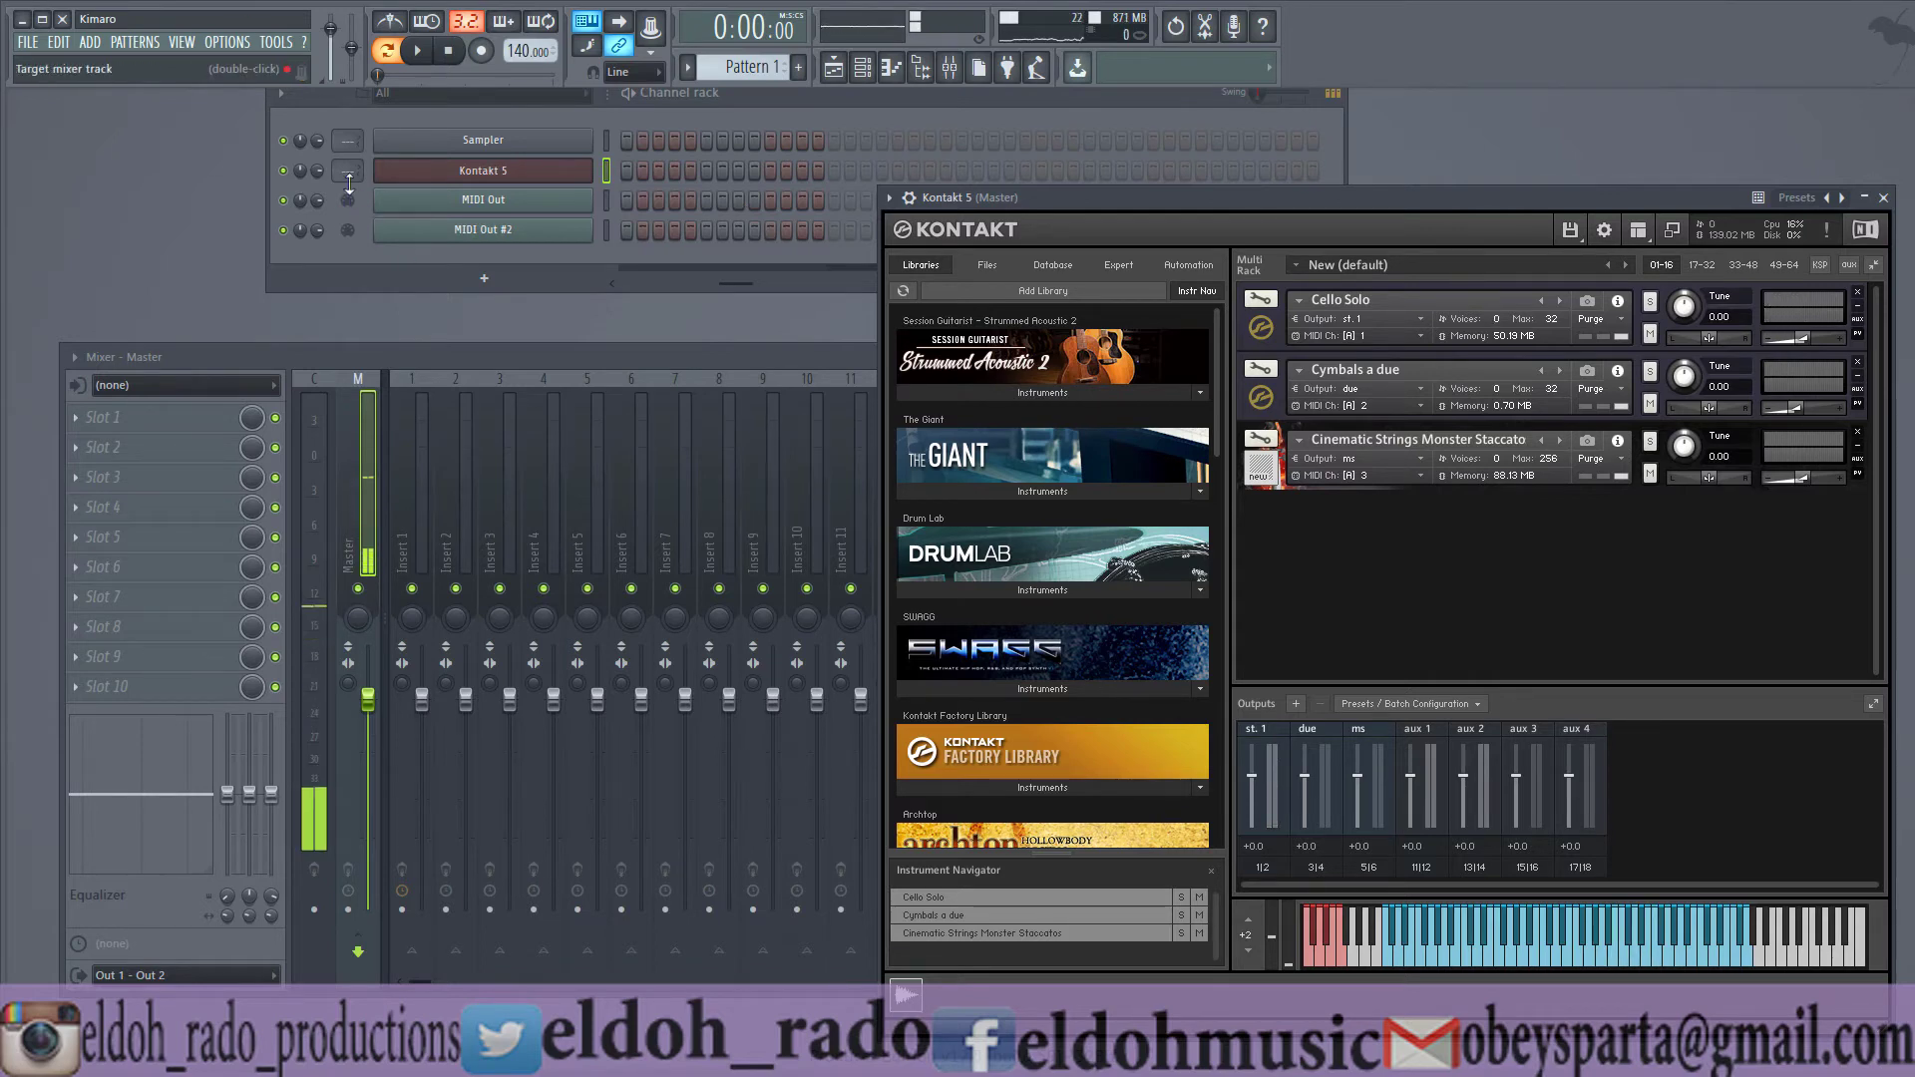
{"action": "left_click_drag", "start_coordinate": [349, 182], "coordinate": [344, 175]}
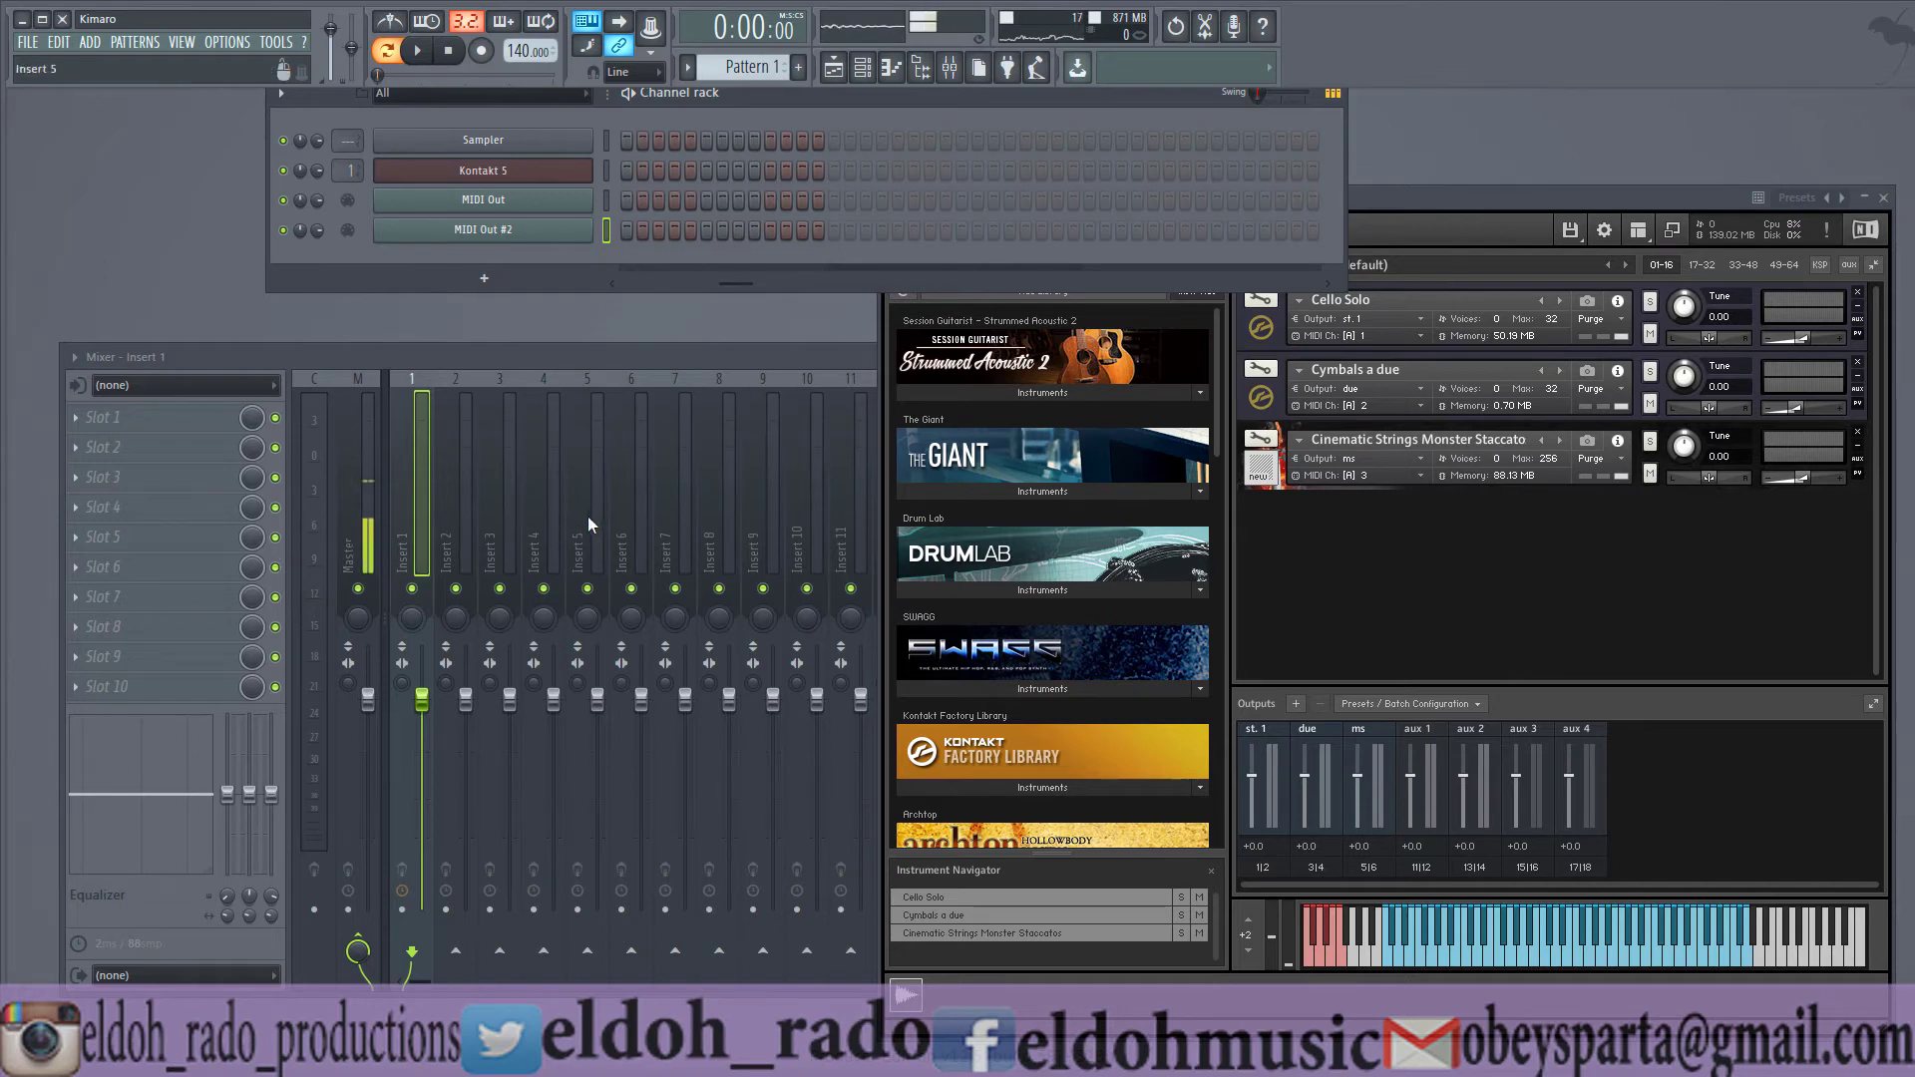
- Delete the MIDI Out #2, MIDI Out and Kontakt 5 channels, confirming each with Ok
{"action": "right_click", "coordinate": [505, 233]}
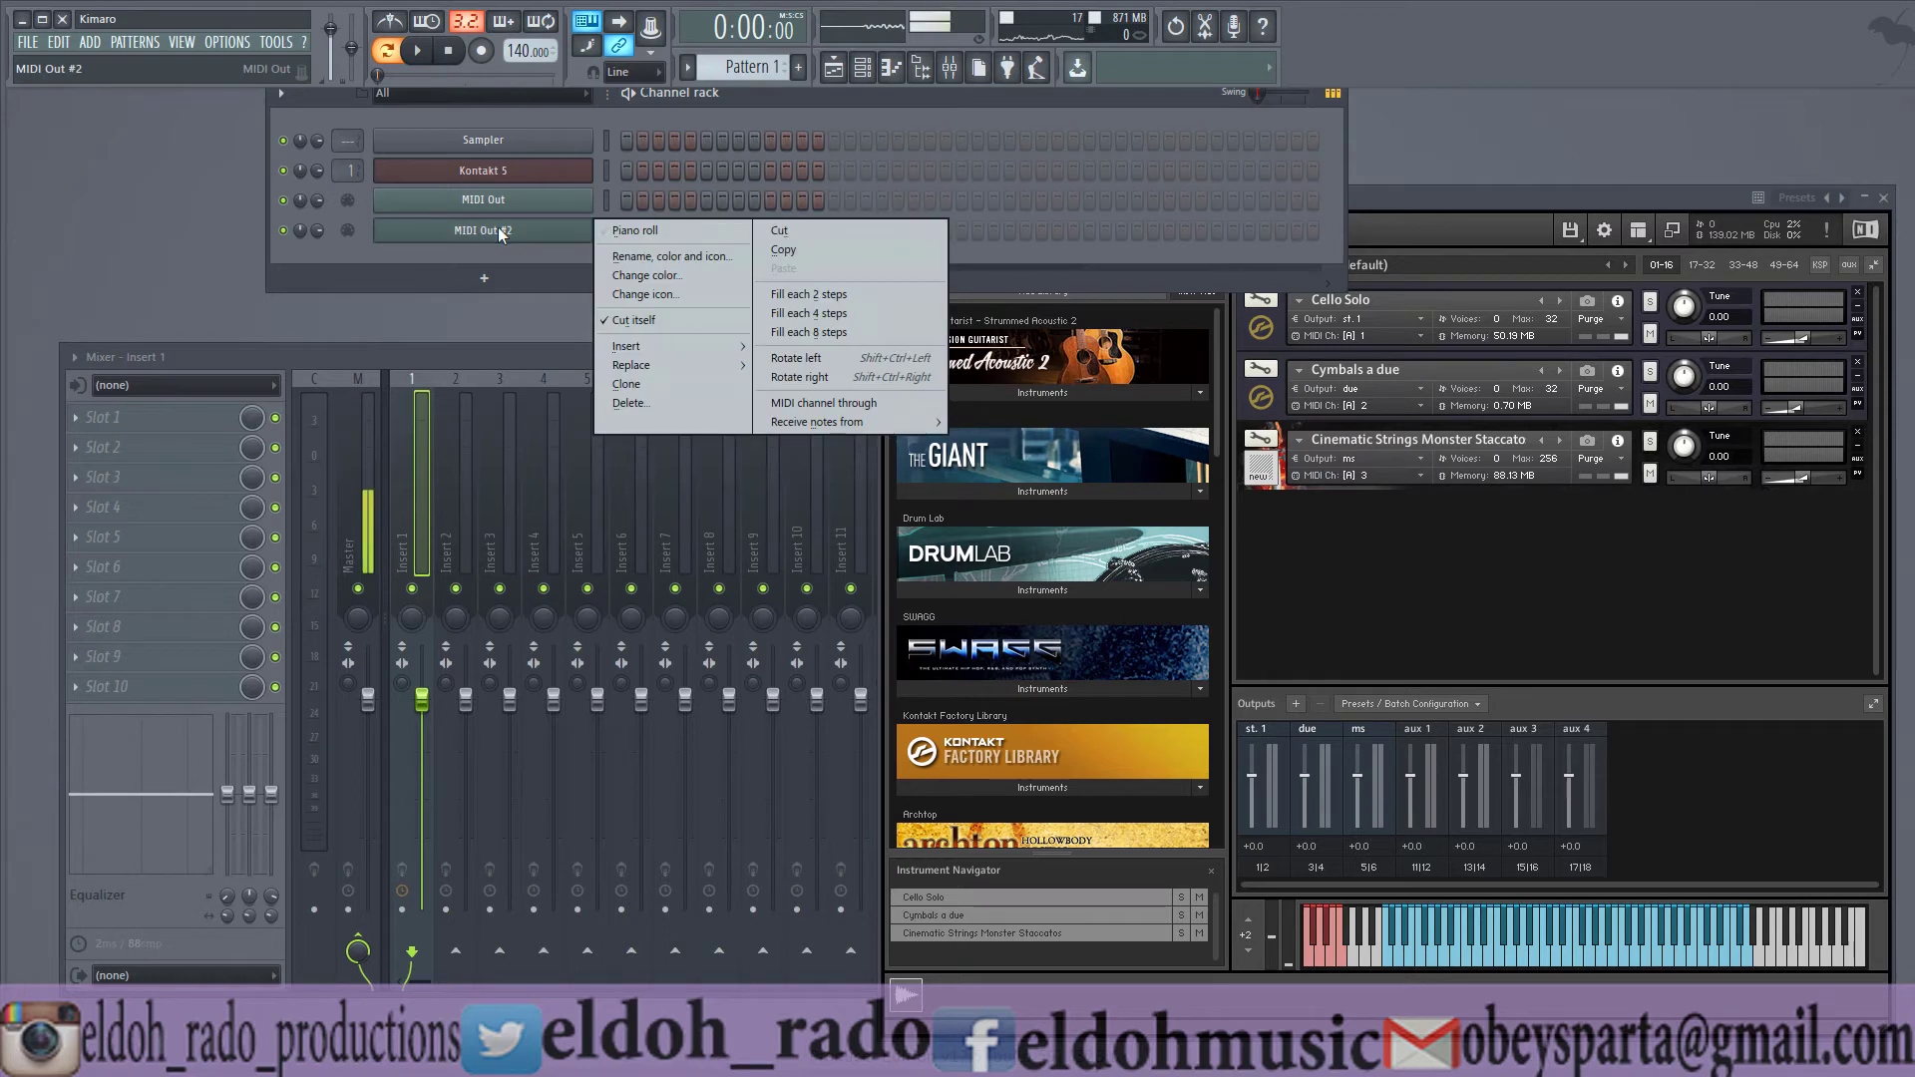
{"action": "left_click", "coordinate": [635, 406]}
{"action": "left_click", "coordinate": [1059, 603]}
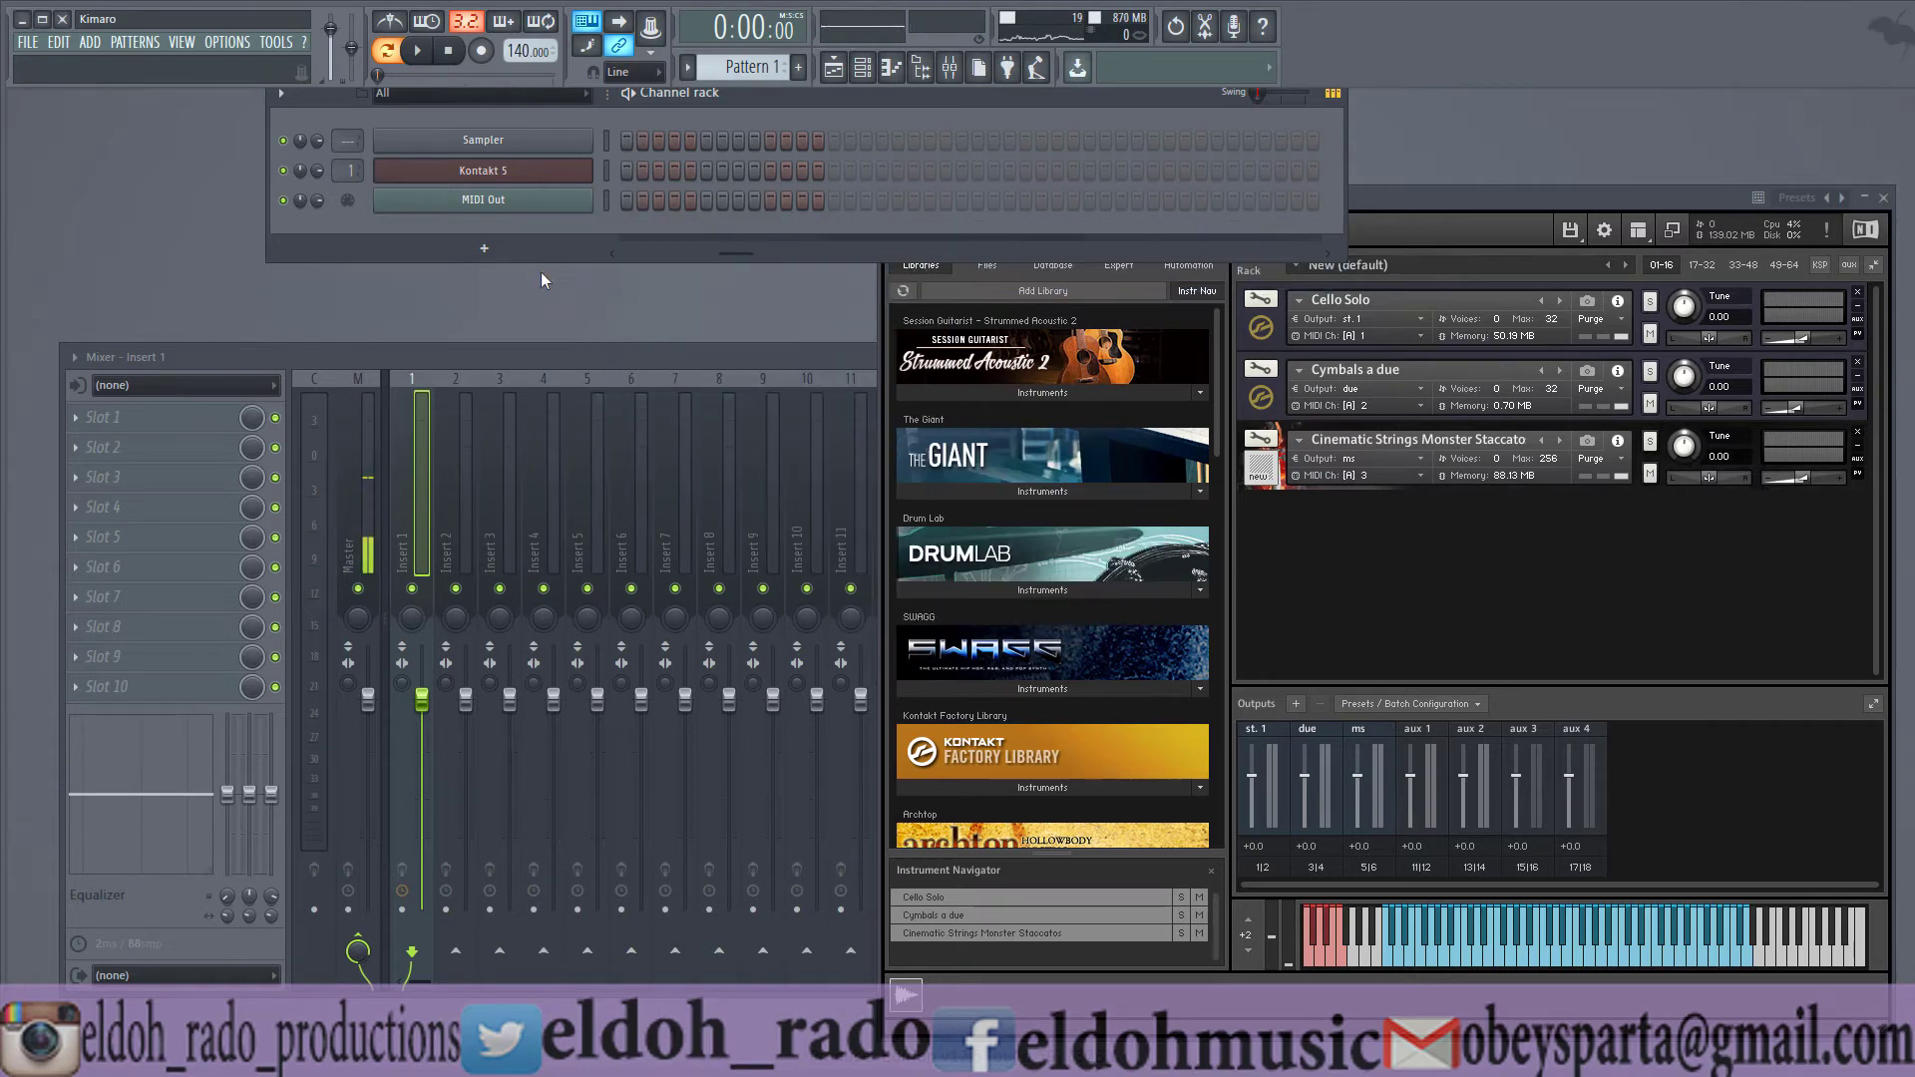
{"action": "right_click", "coordinate": [502, 203]}
{"action": "left_click", "coordinate": [641, 375]}
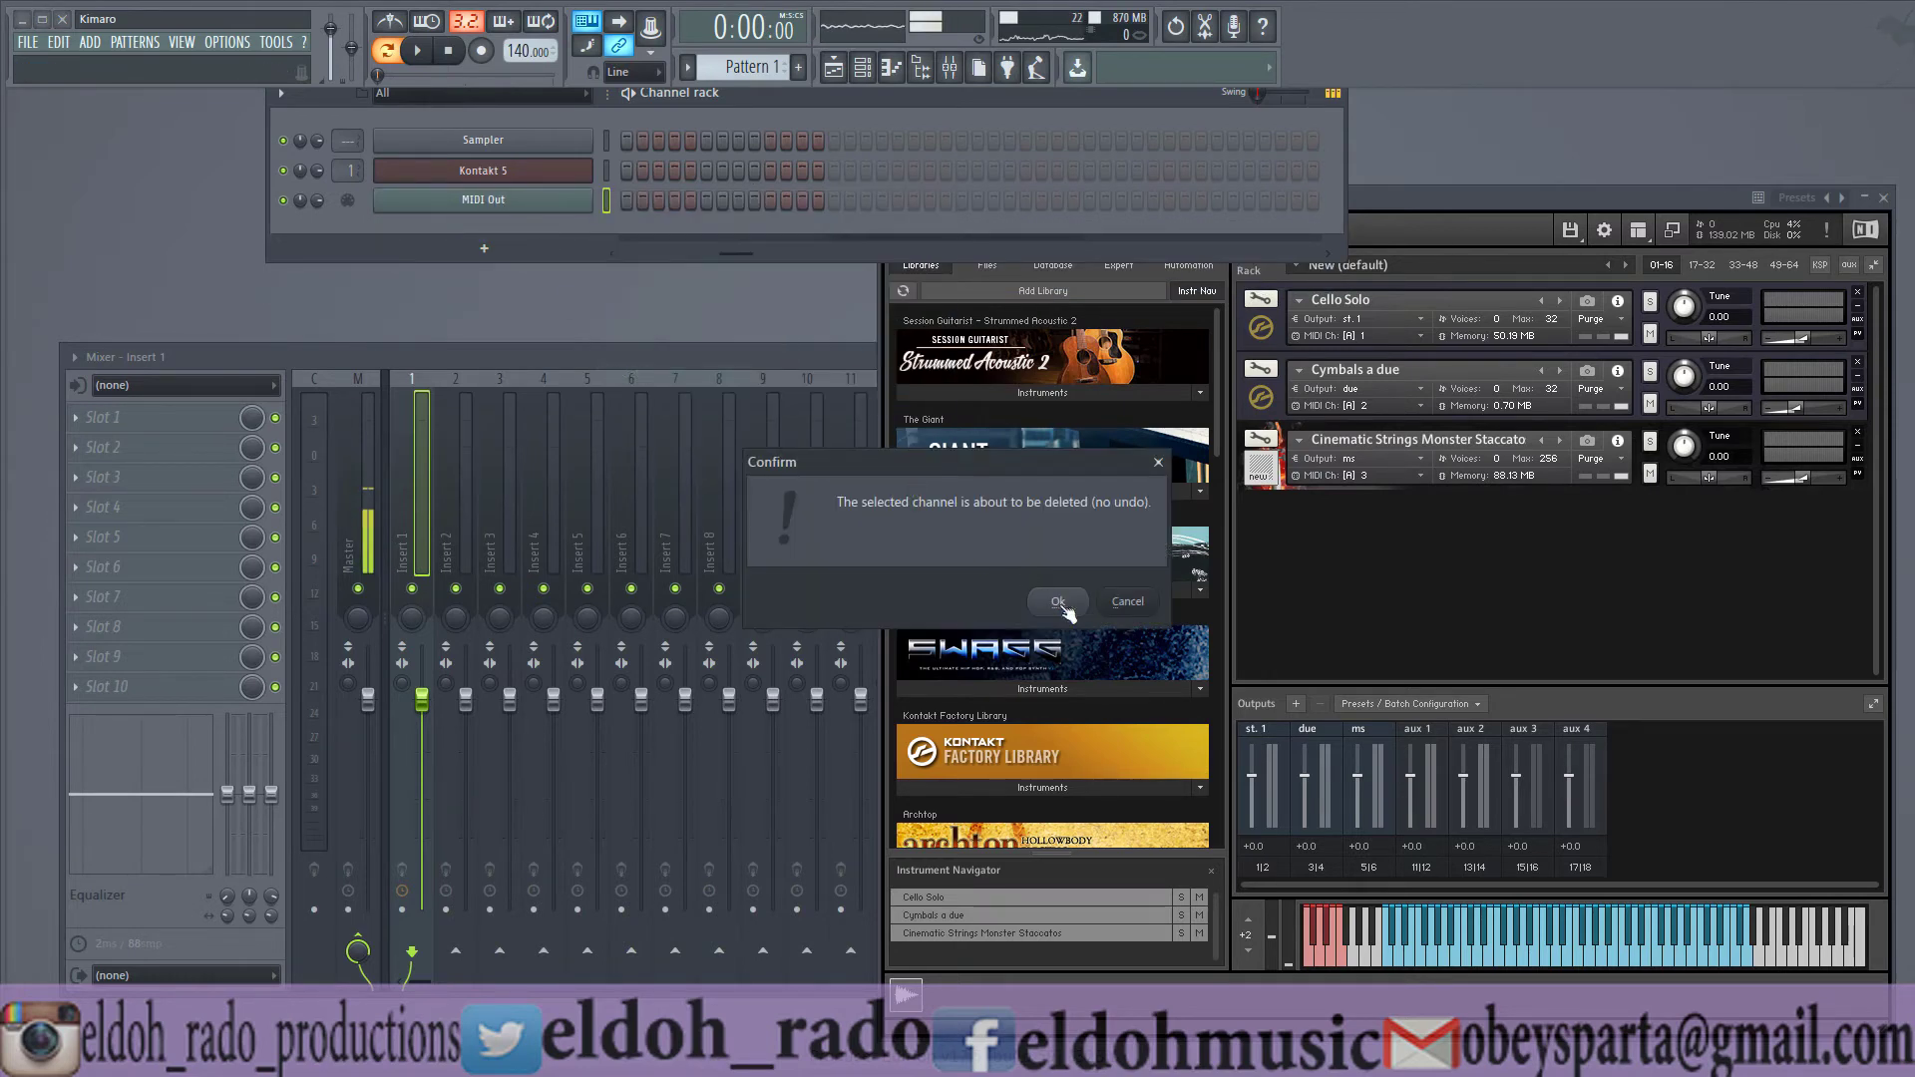
{"action": "left_click", "coordinate": [1059, 602]}
{"action": "right_click", "coordinate": [495, 176]}
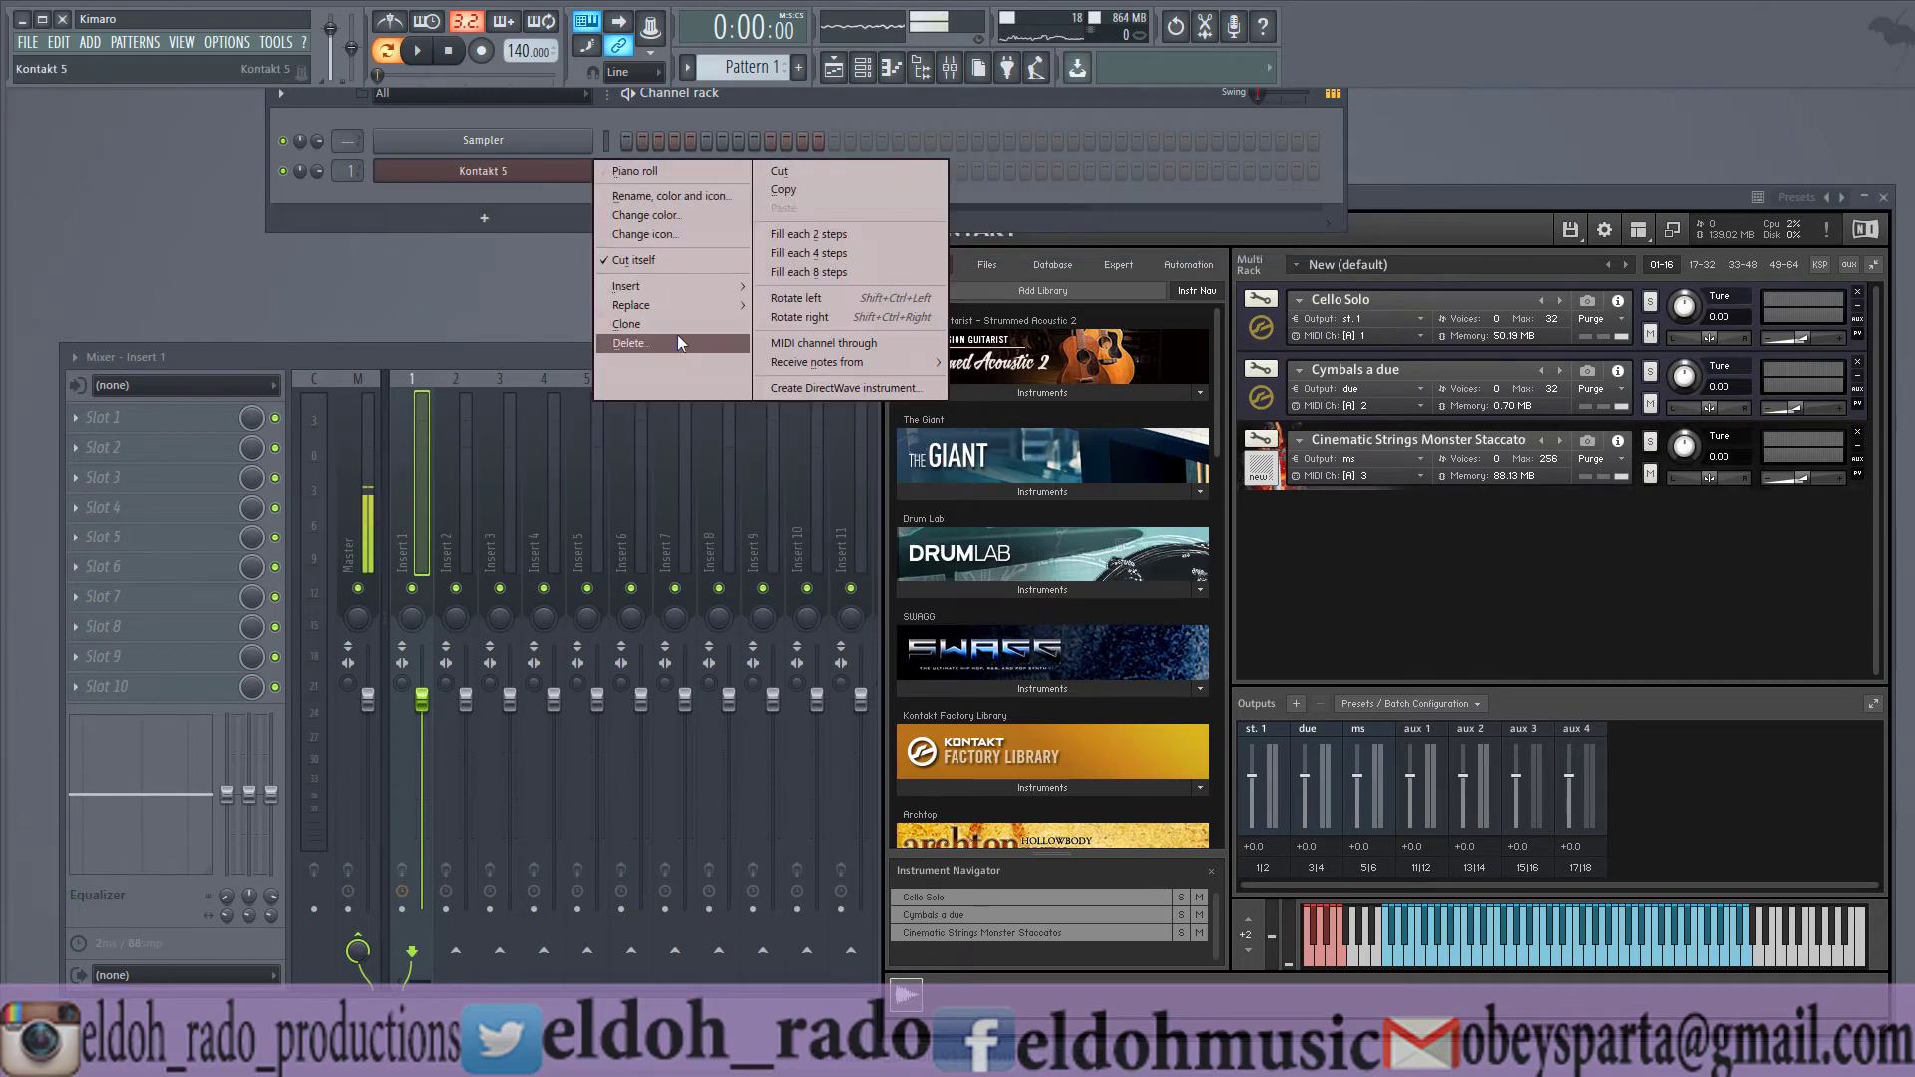
{"action": "left_click", "coordinate": [638, 348]}
{"action": "left_click", "coordinate": [1059, 603]}
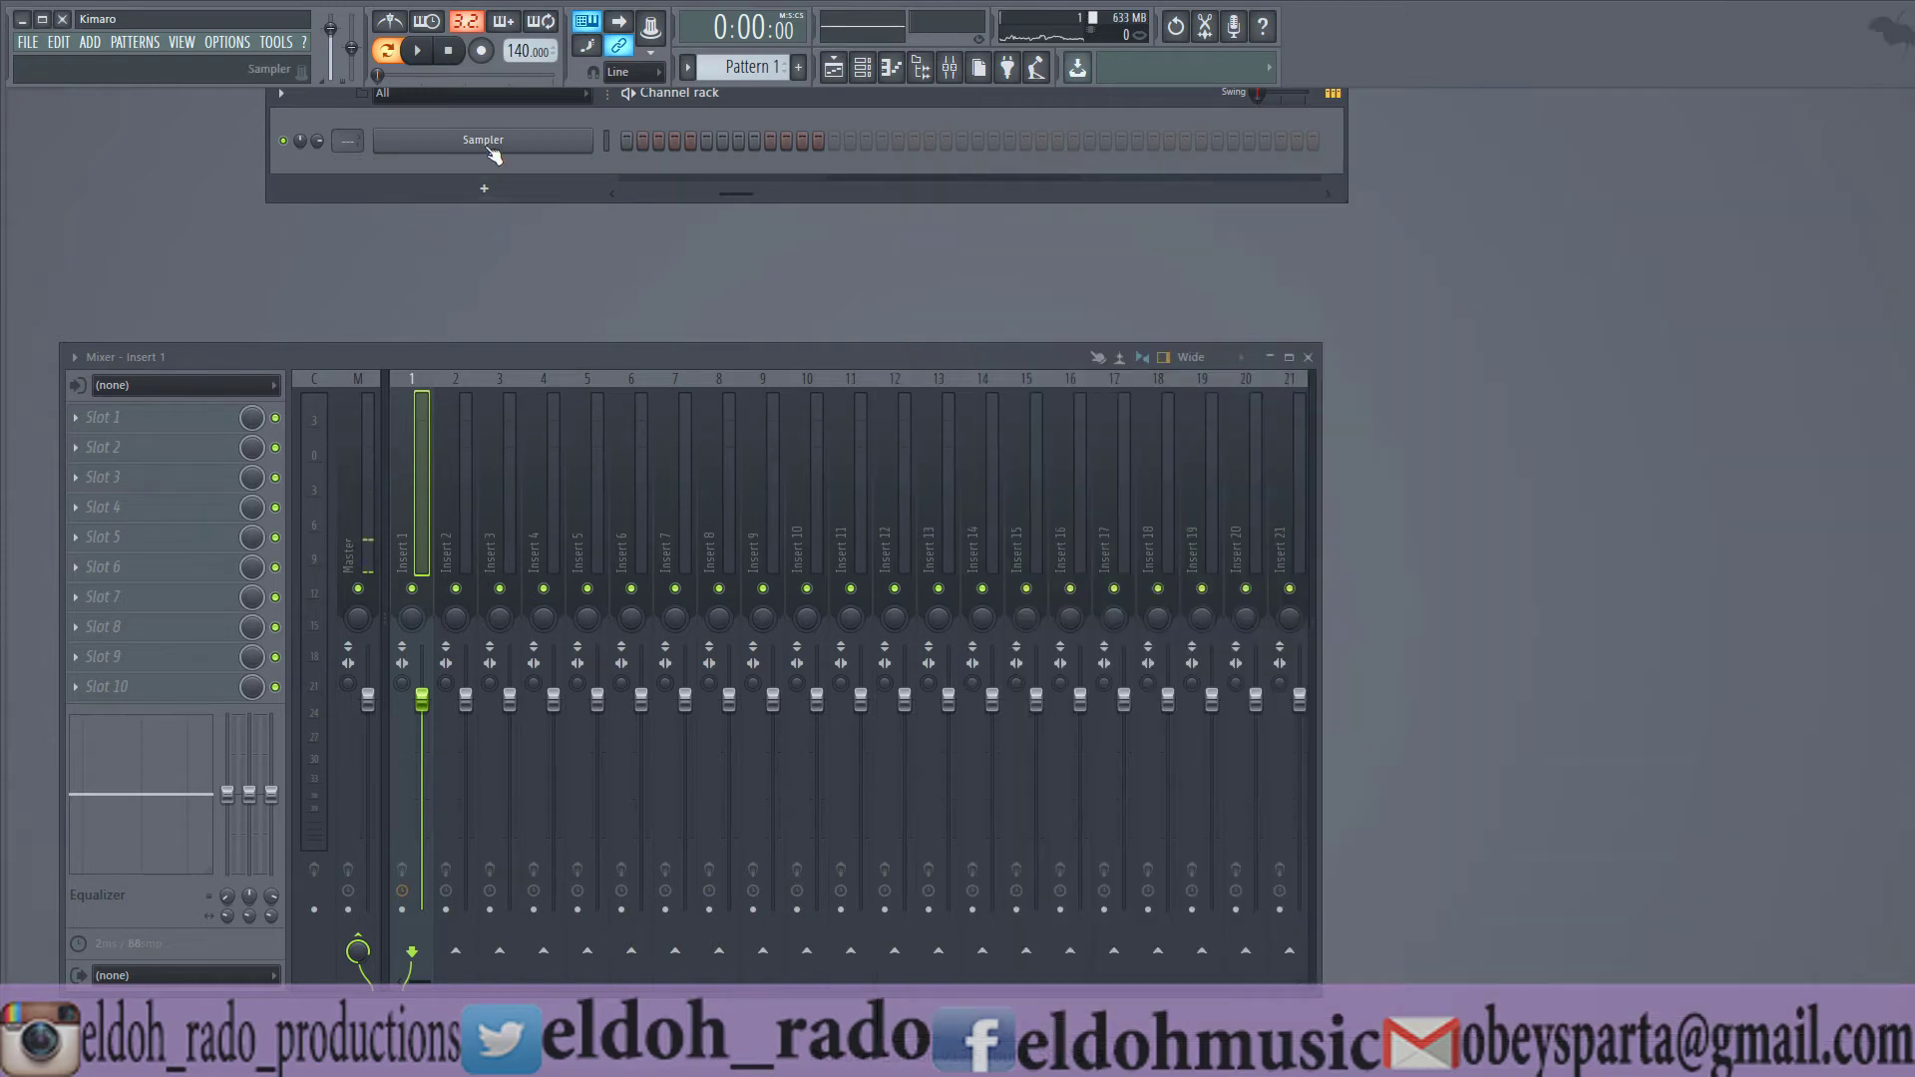
- Use Replace to swap the Sampler channel for Xpand!2, then drag its window to the right
{"action": "right_click", "coordinate": [485, 141]}
{"action": "mouse_move", "coordinate": [639, 297]}
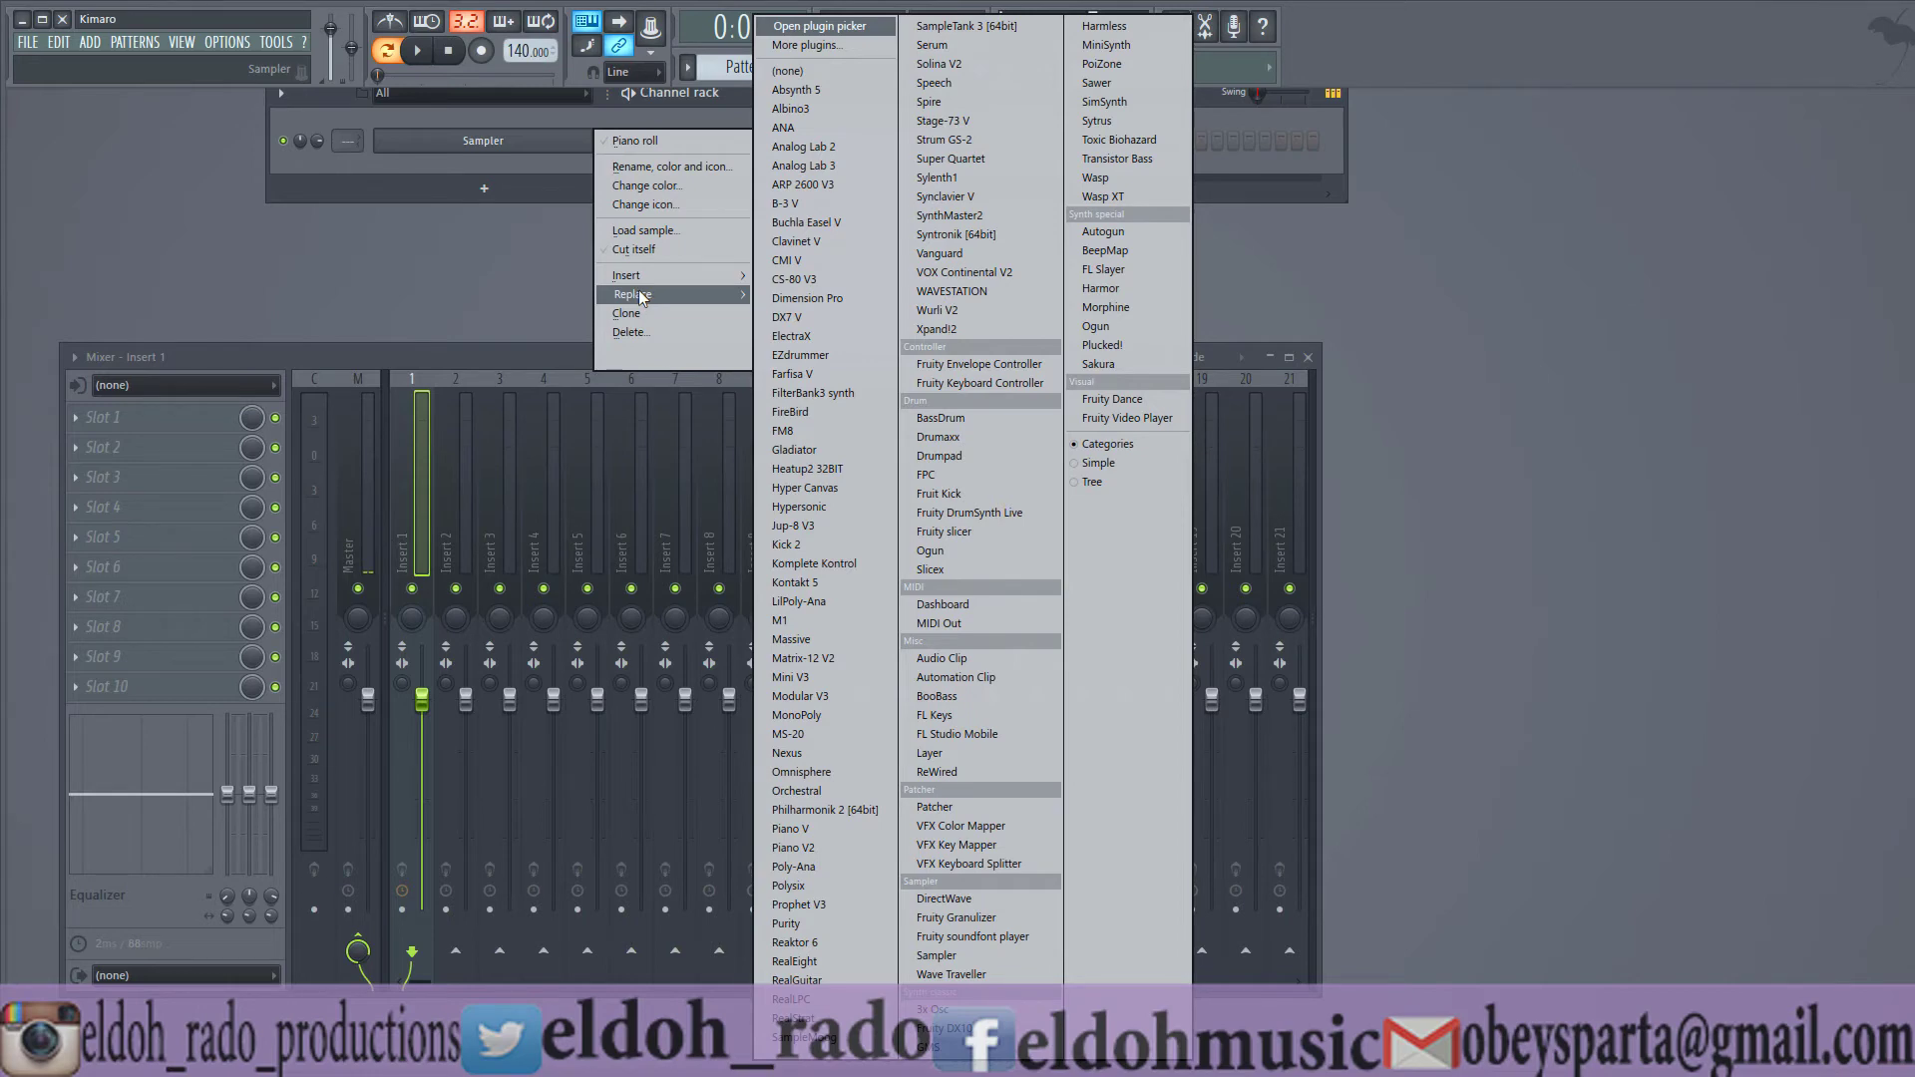
{"action": "left_click", "coordinate": [953, 328]}
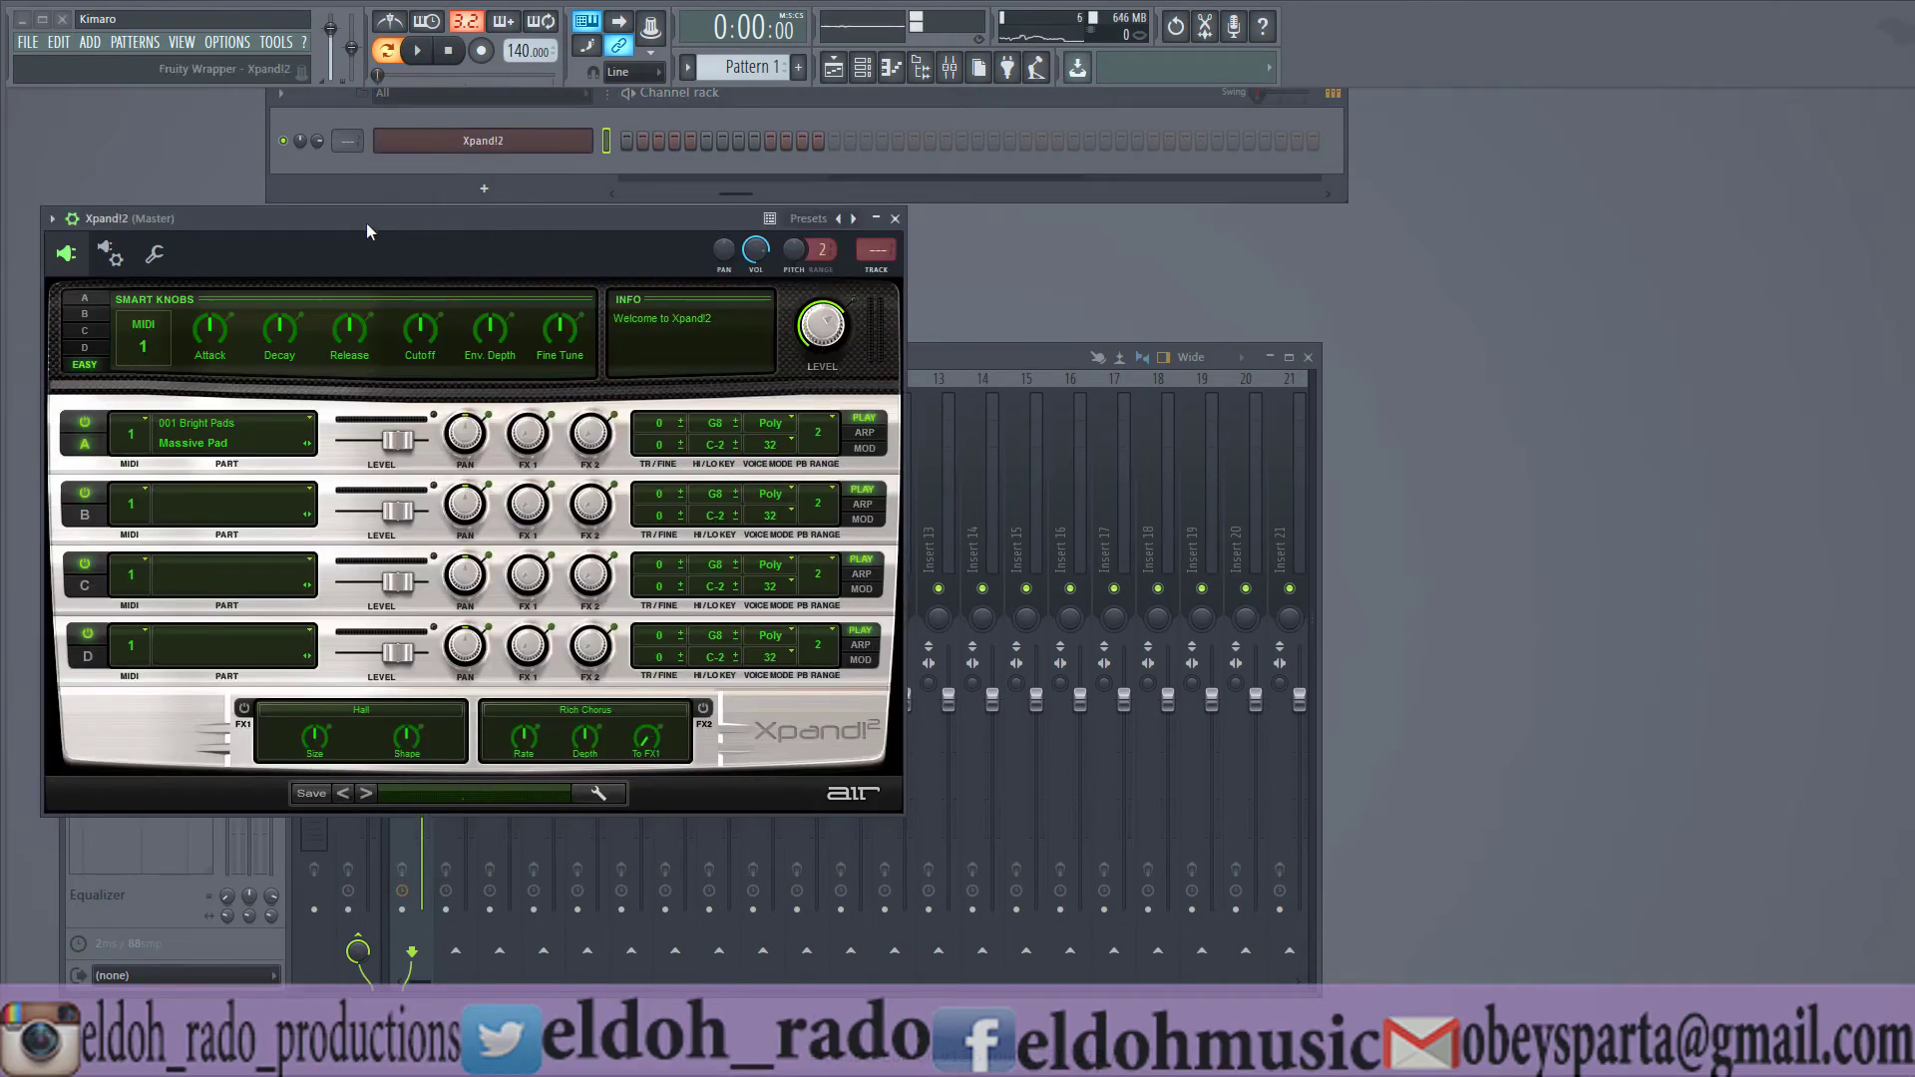
{"action": "left_click_drag", "start_coordinate": [103, 225], "coordinate": [1115, 101]}
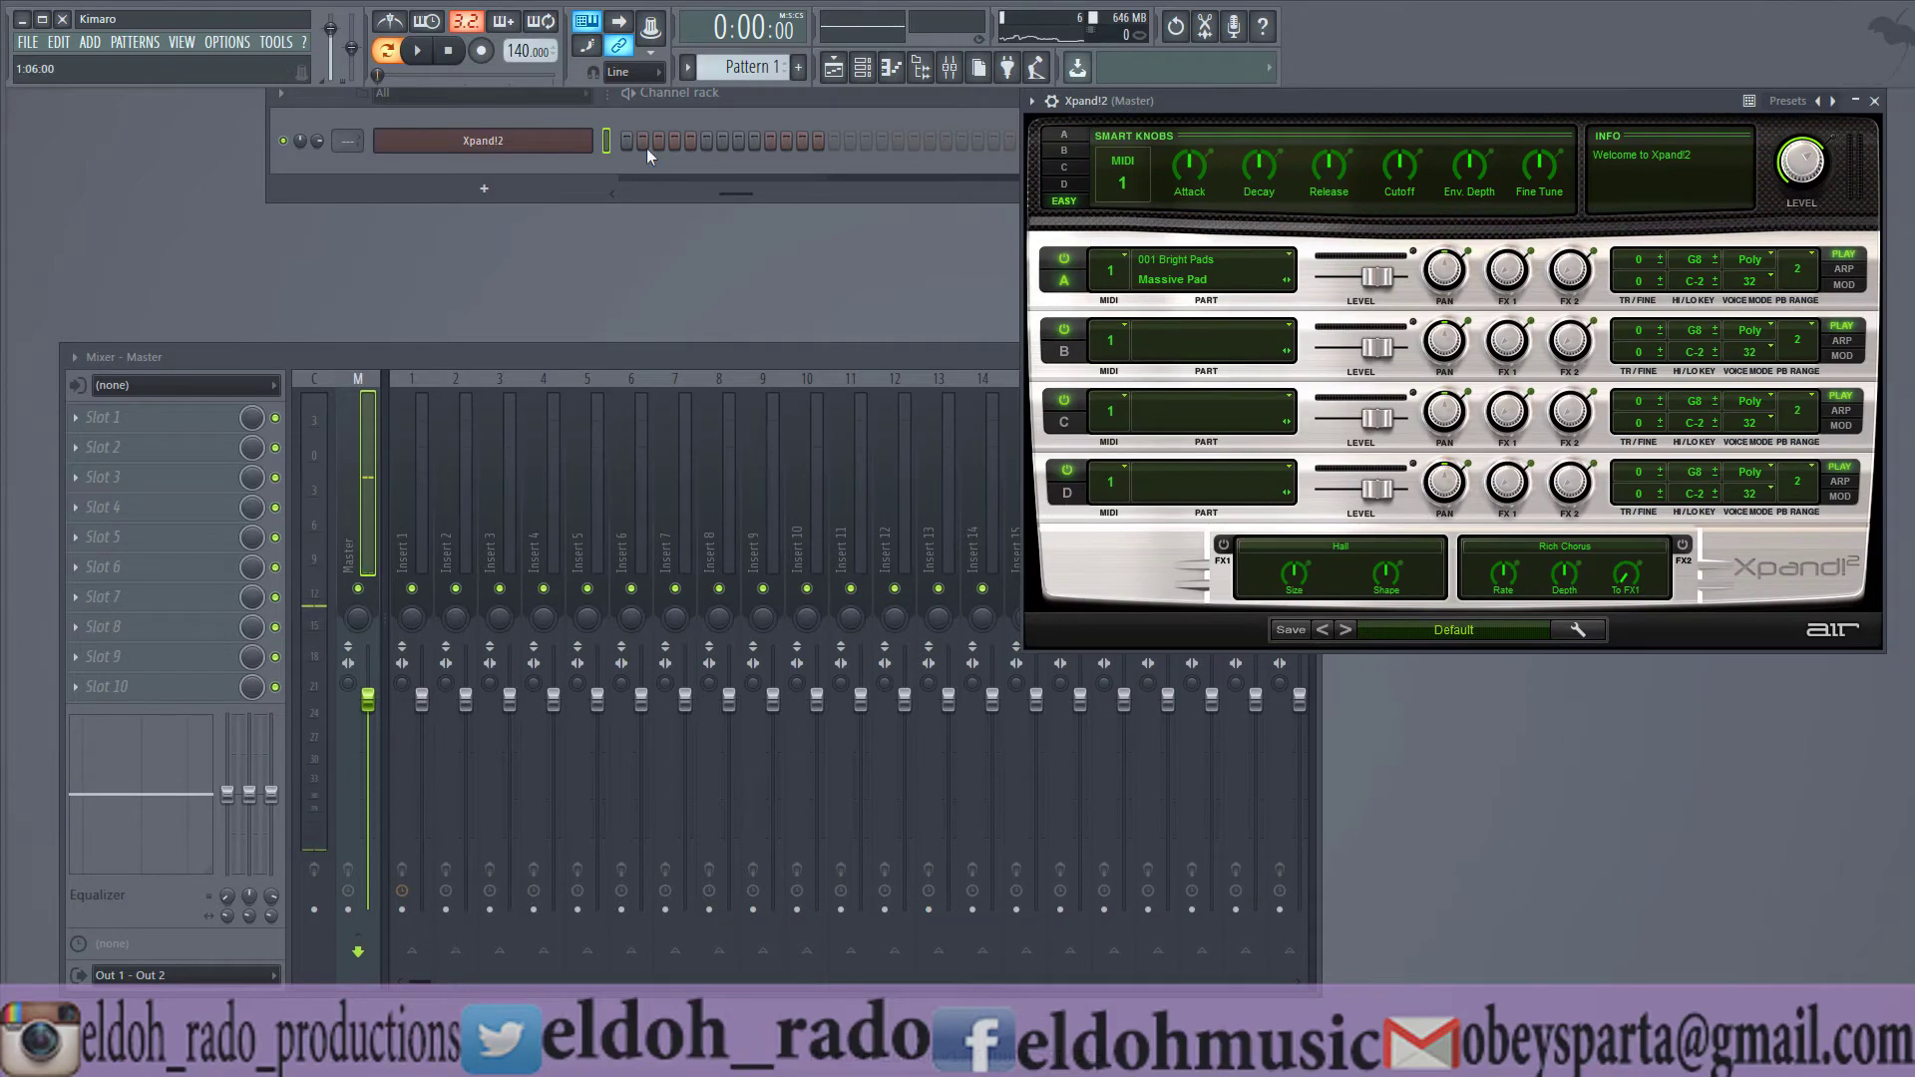
- Add MIDI Out and MIDI Out #2 channels, close both windows, and reposition the rack and Xpand!2
{"action": "left_click", "coordinate": [485, 188]}
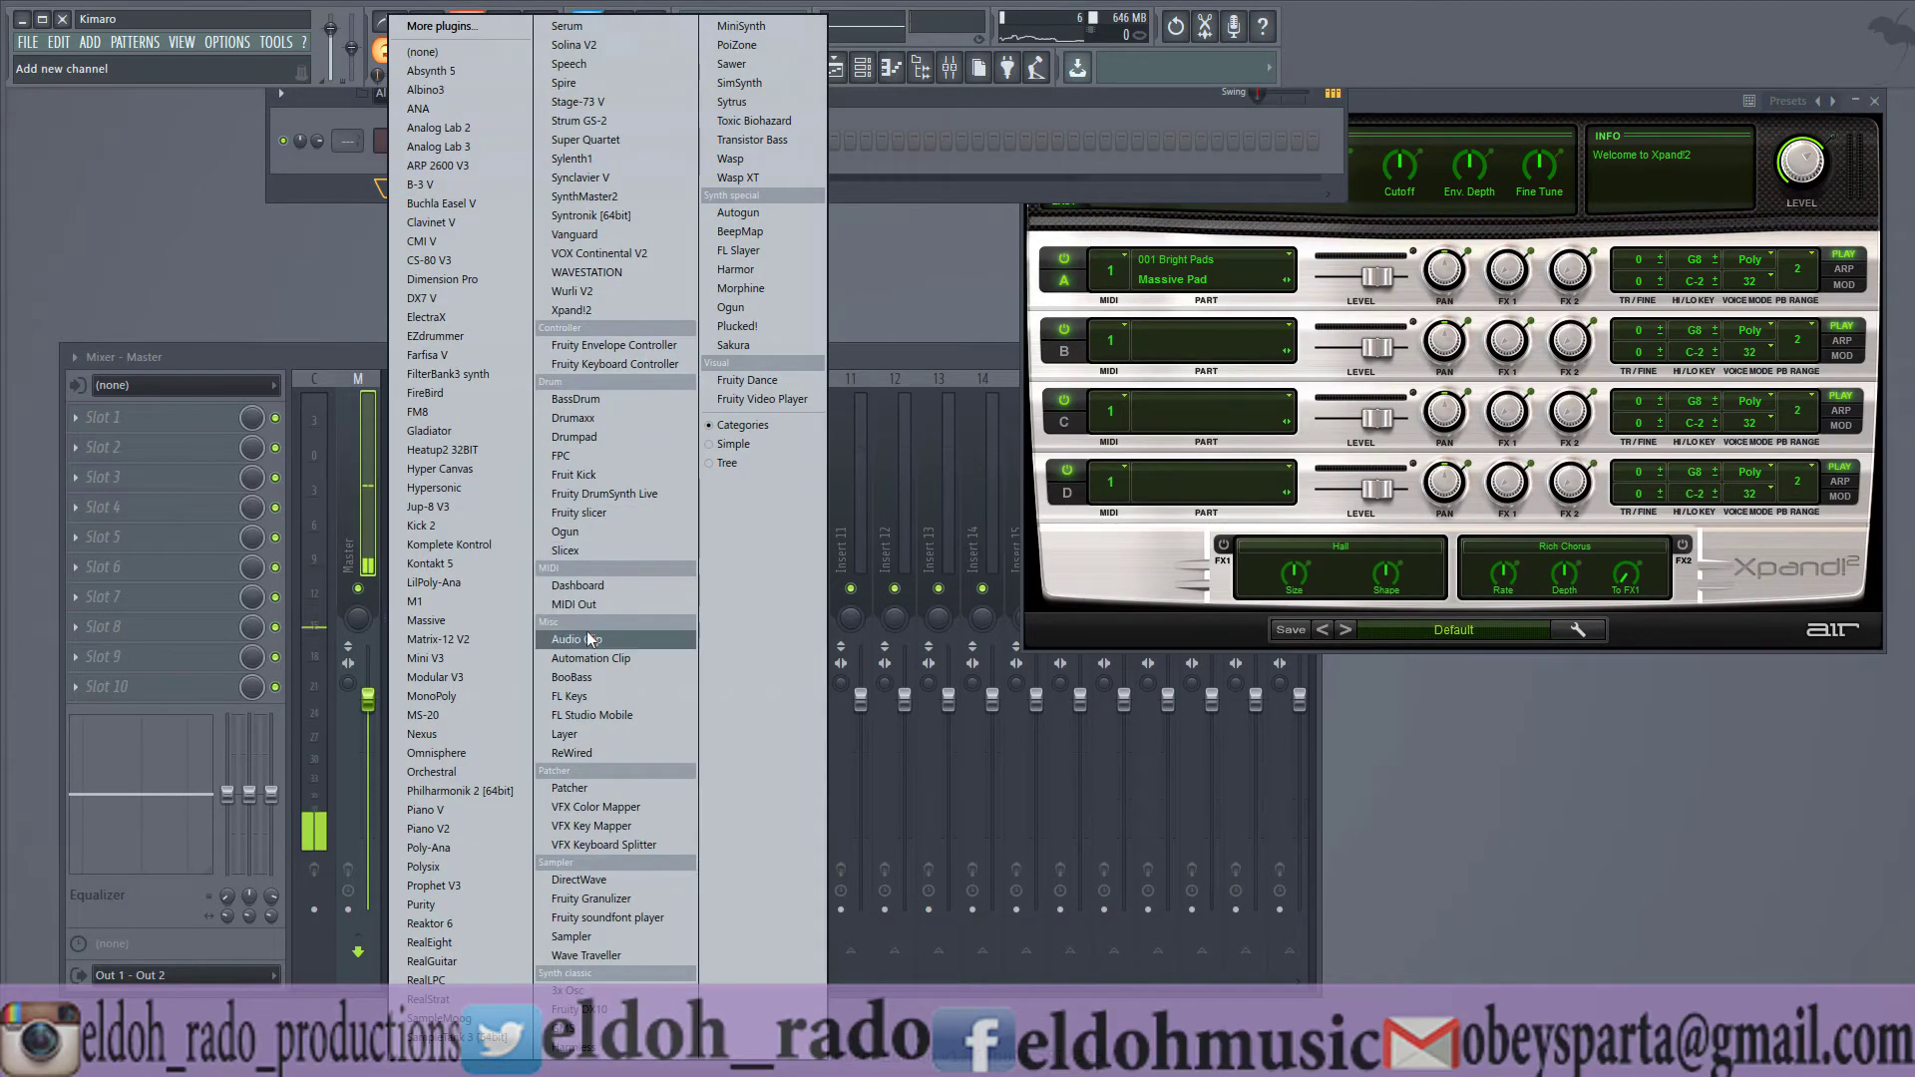
{"action": "left_click", "coordinate": [595, 606]}
{"action": "left_click", "coordinate": [485, 217]}
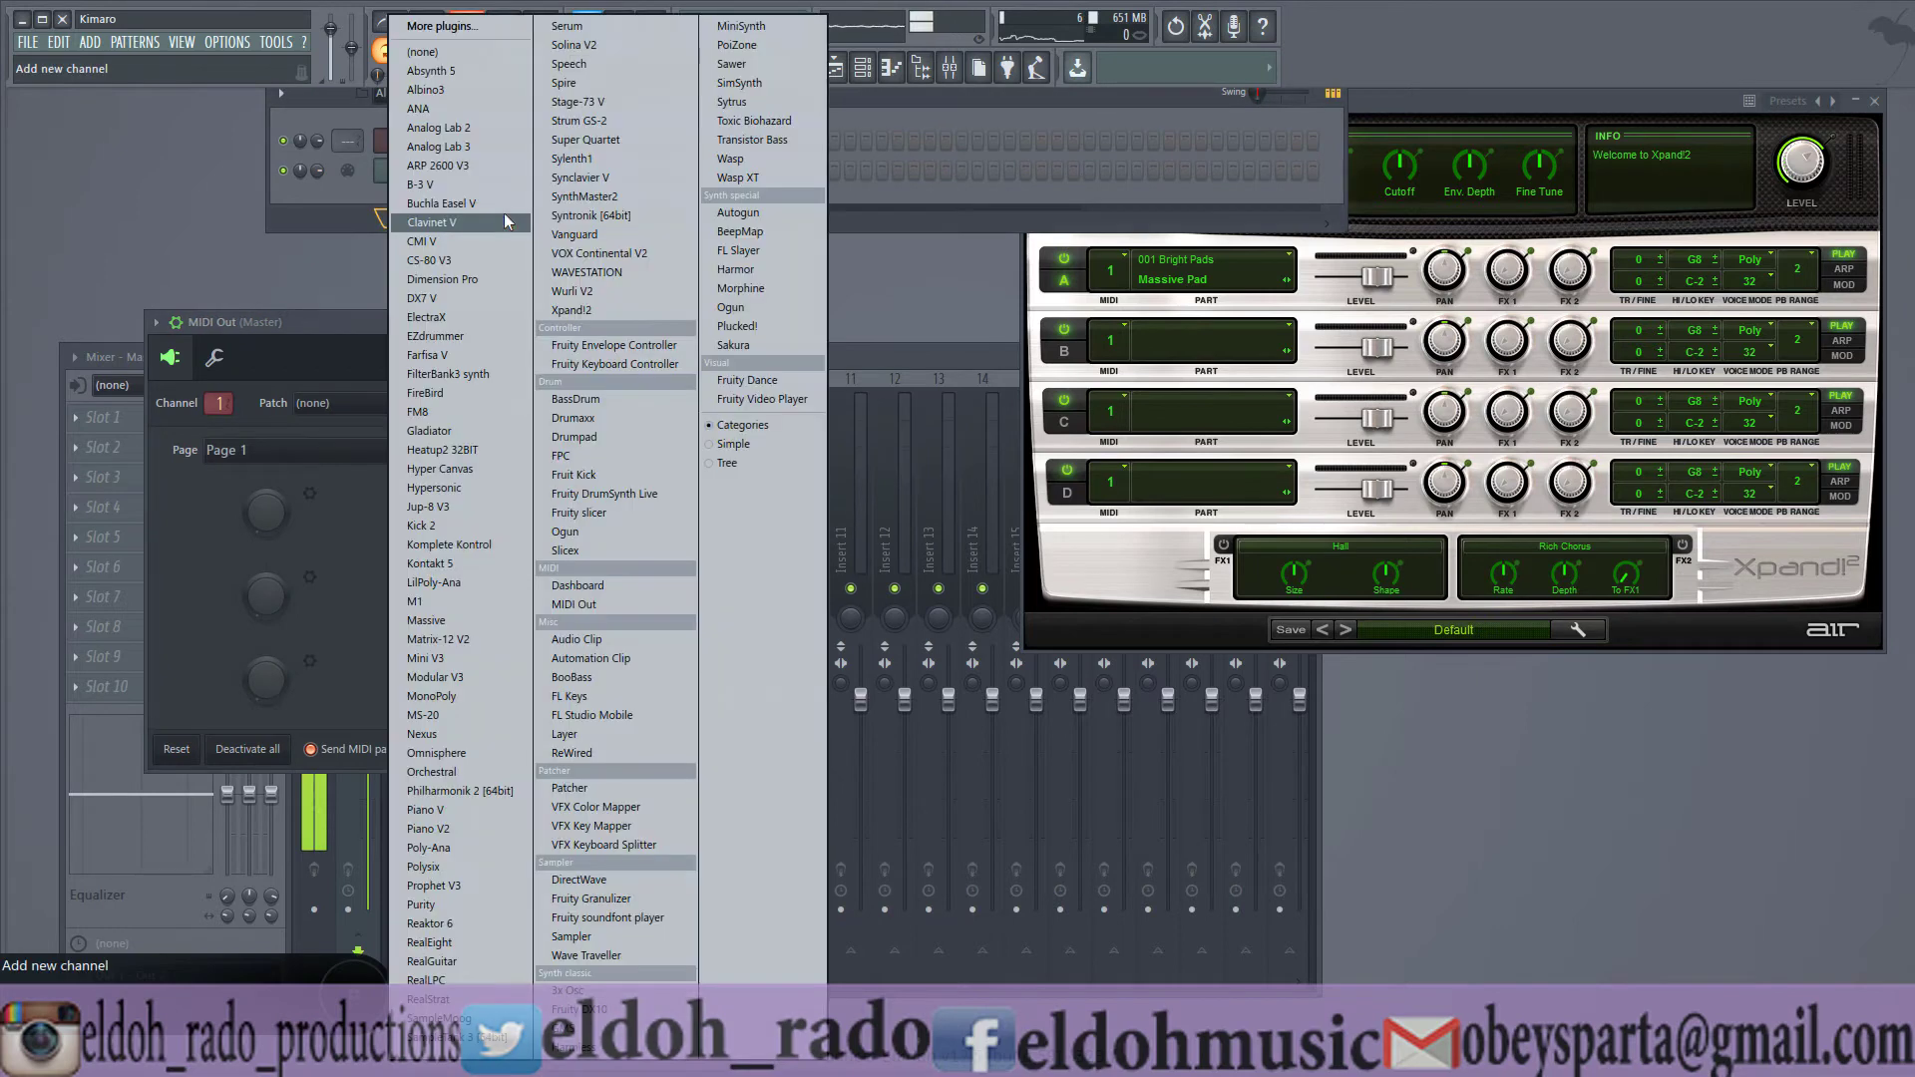
{"action": "left_click", "coordinate": [590, 605]}
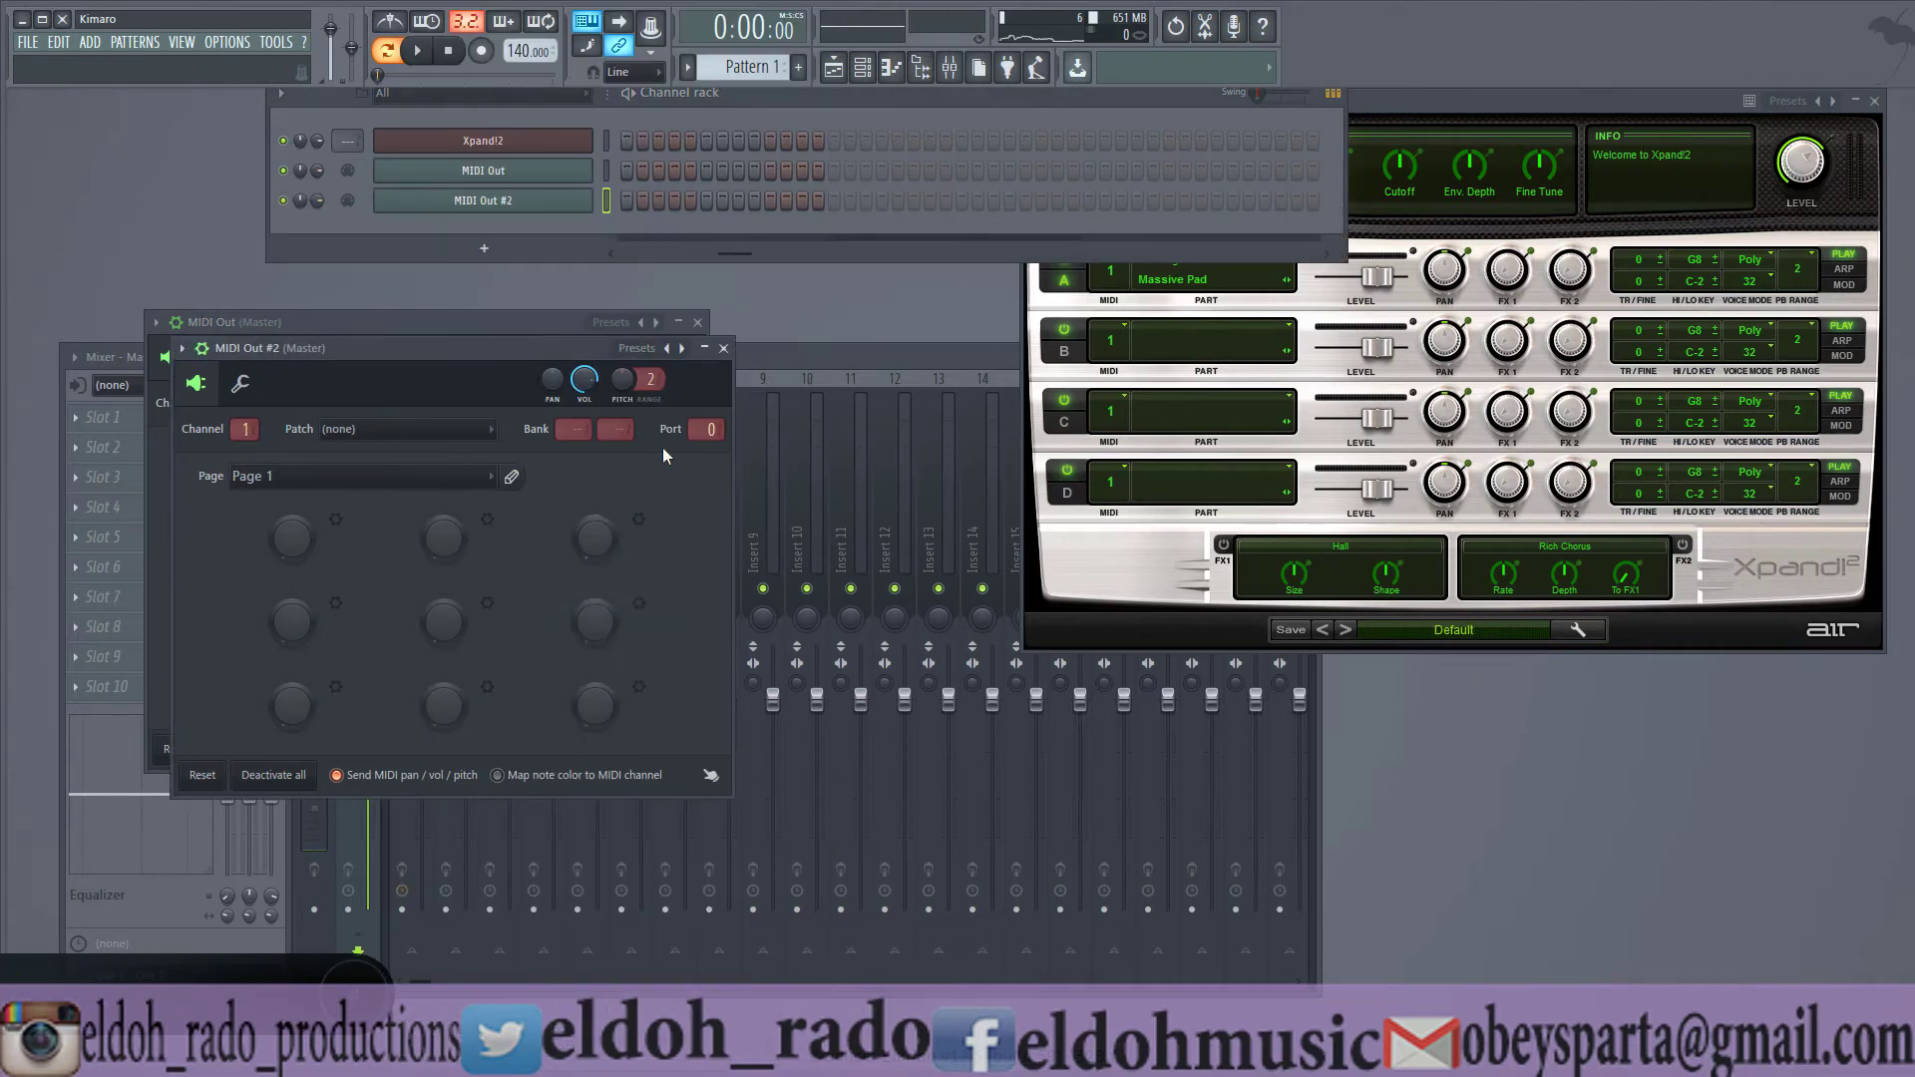
{"action": "left_click", "coordinate": [723, 348]}
{"action": "left_click", "coordinate": [697, 322]}
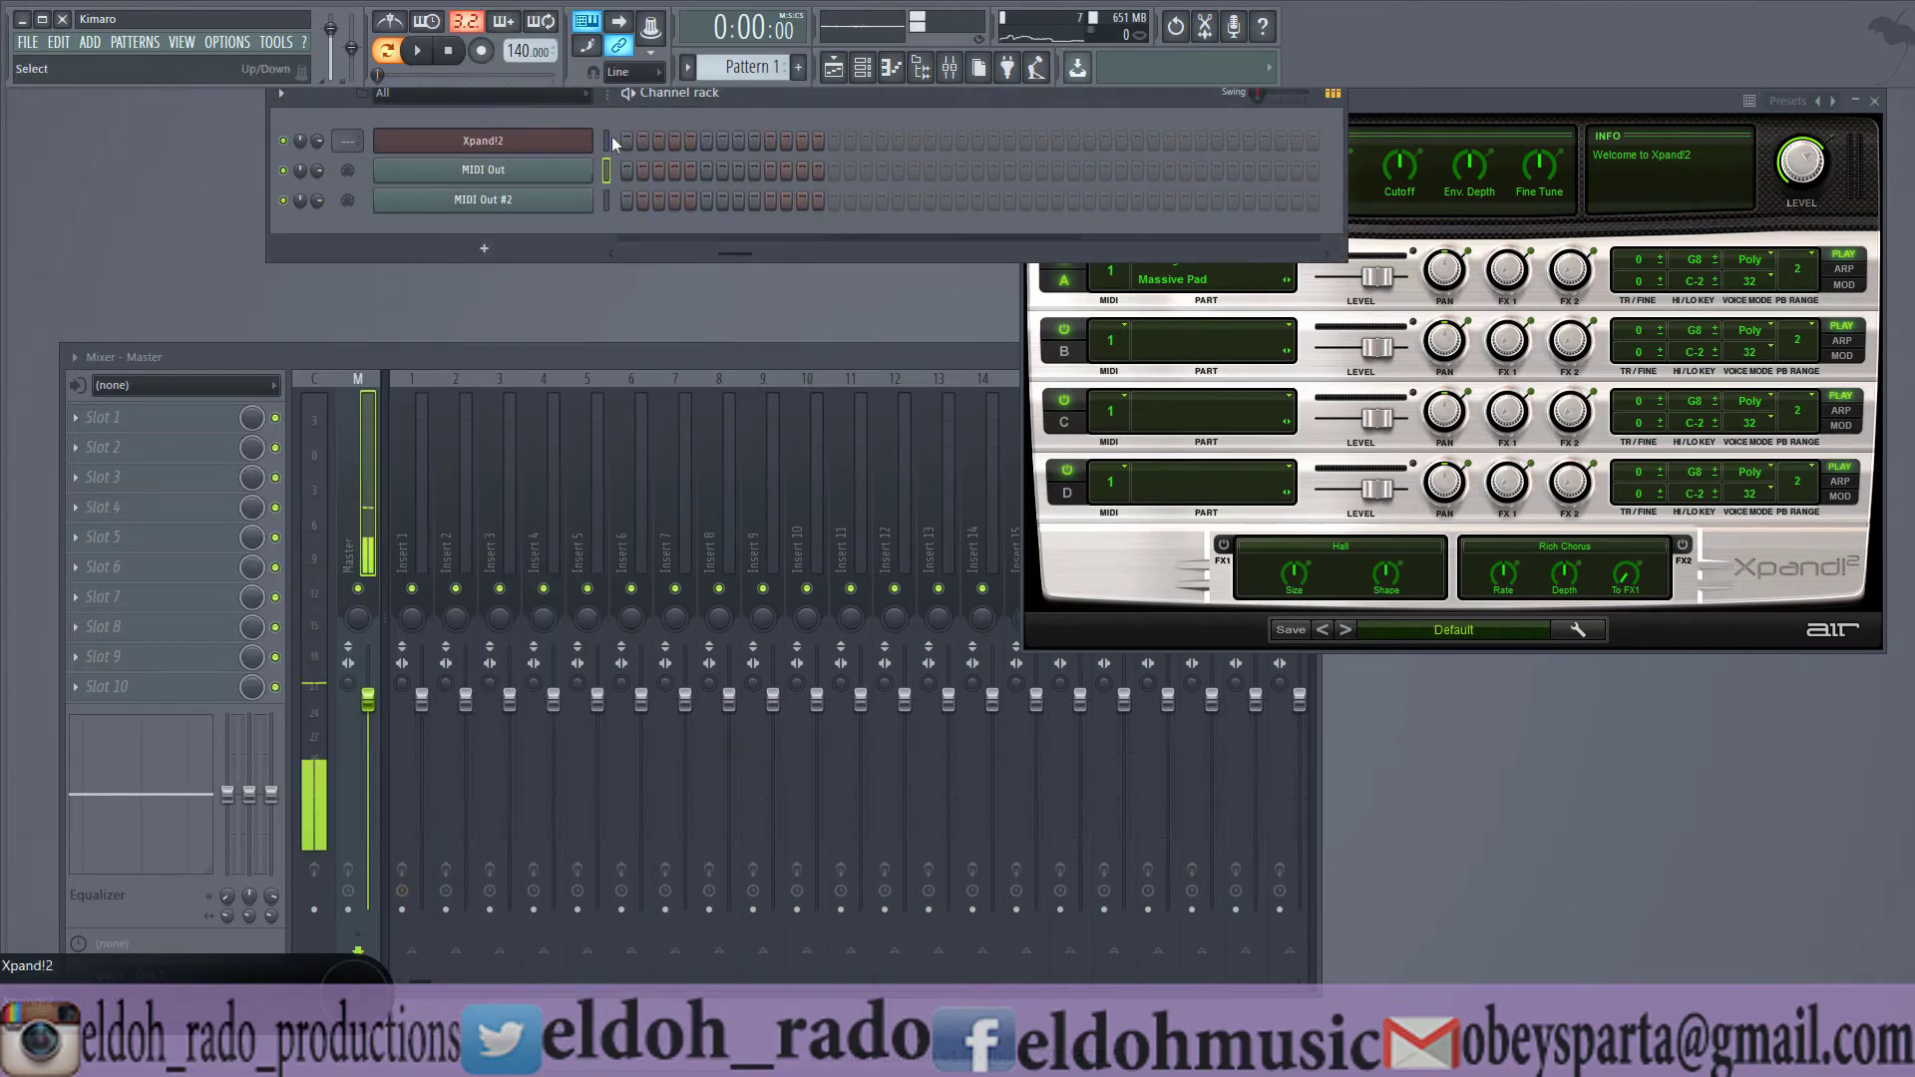
{"action": "left_click_drag", "start_coordinate": [744, 92], "coordinate": [580, 97]}
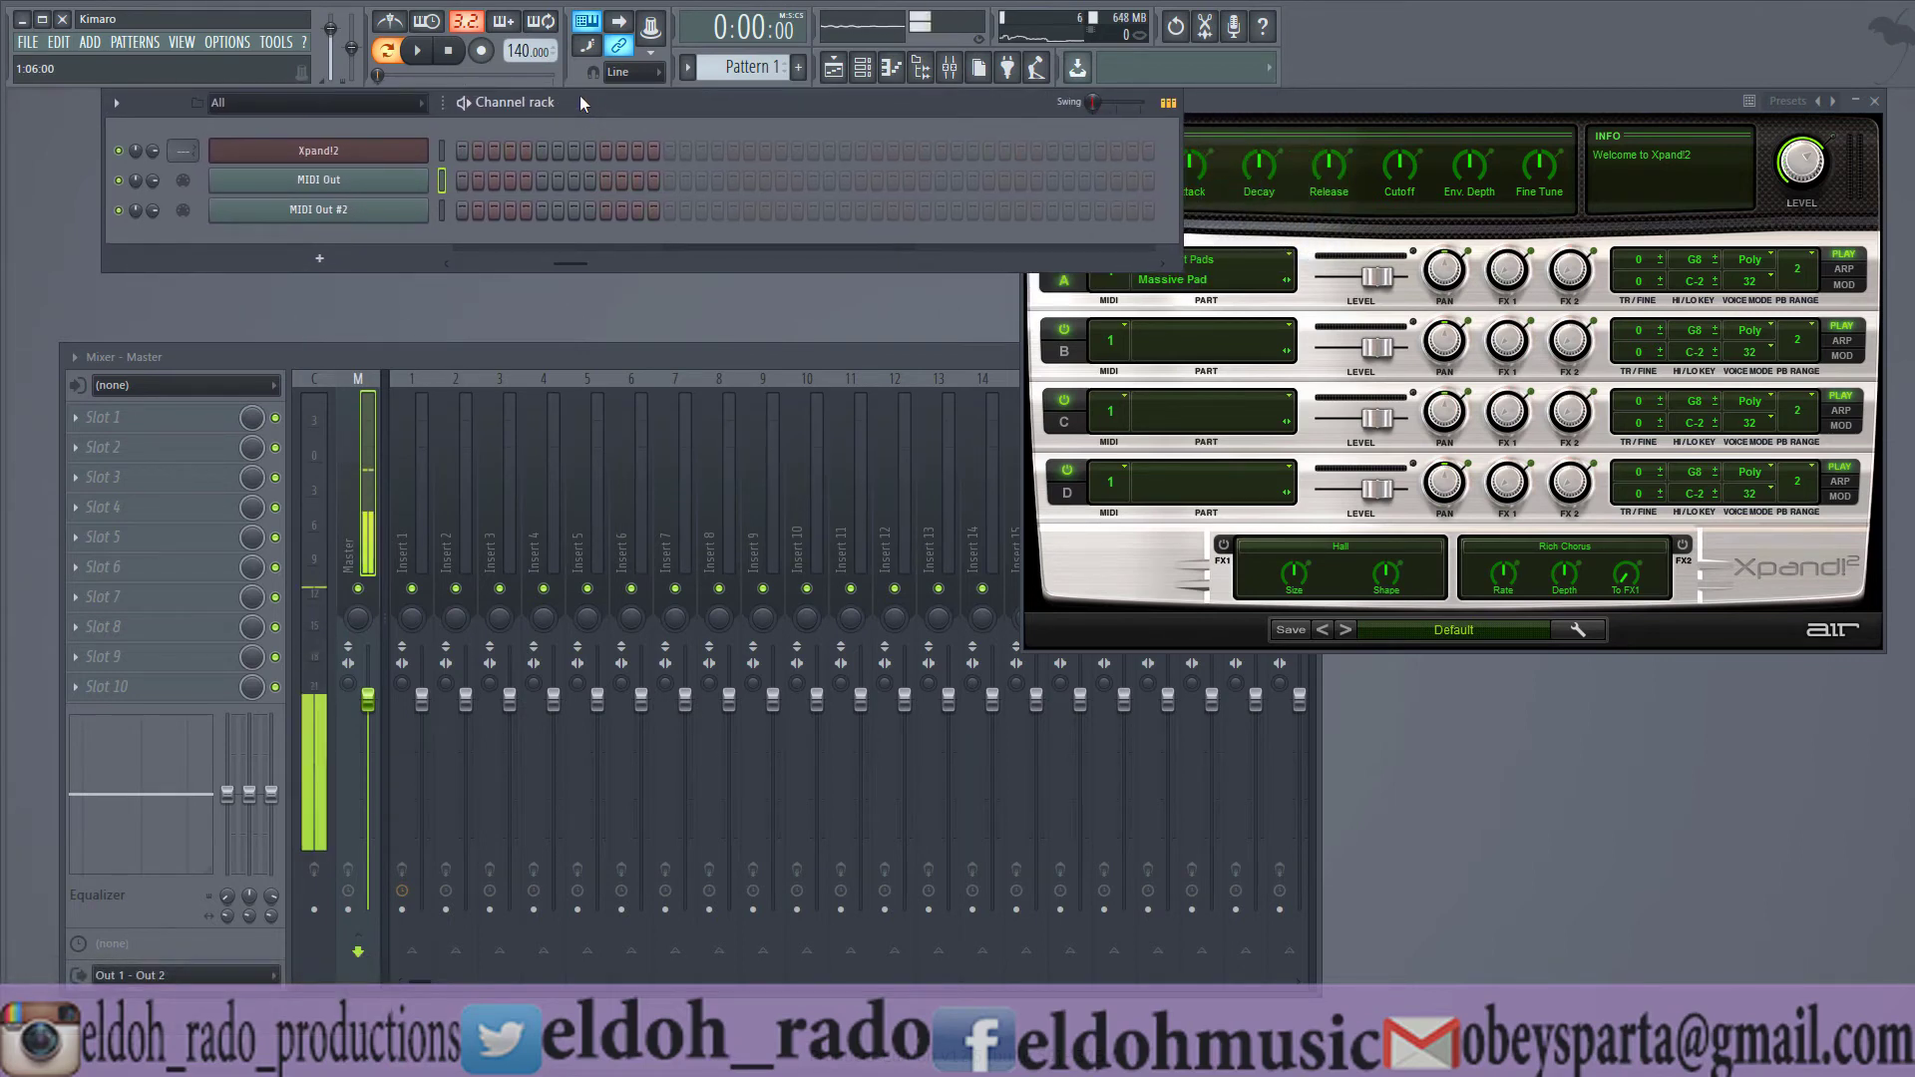
{"action": "left_click_drag", "start_coordinate": [1258, 94], "coordinate": [1218, 190]}
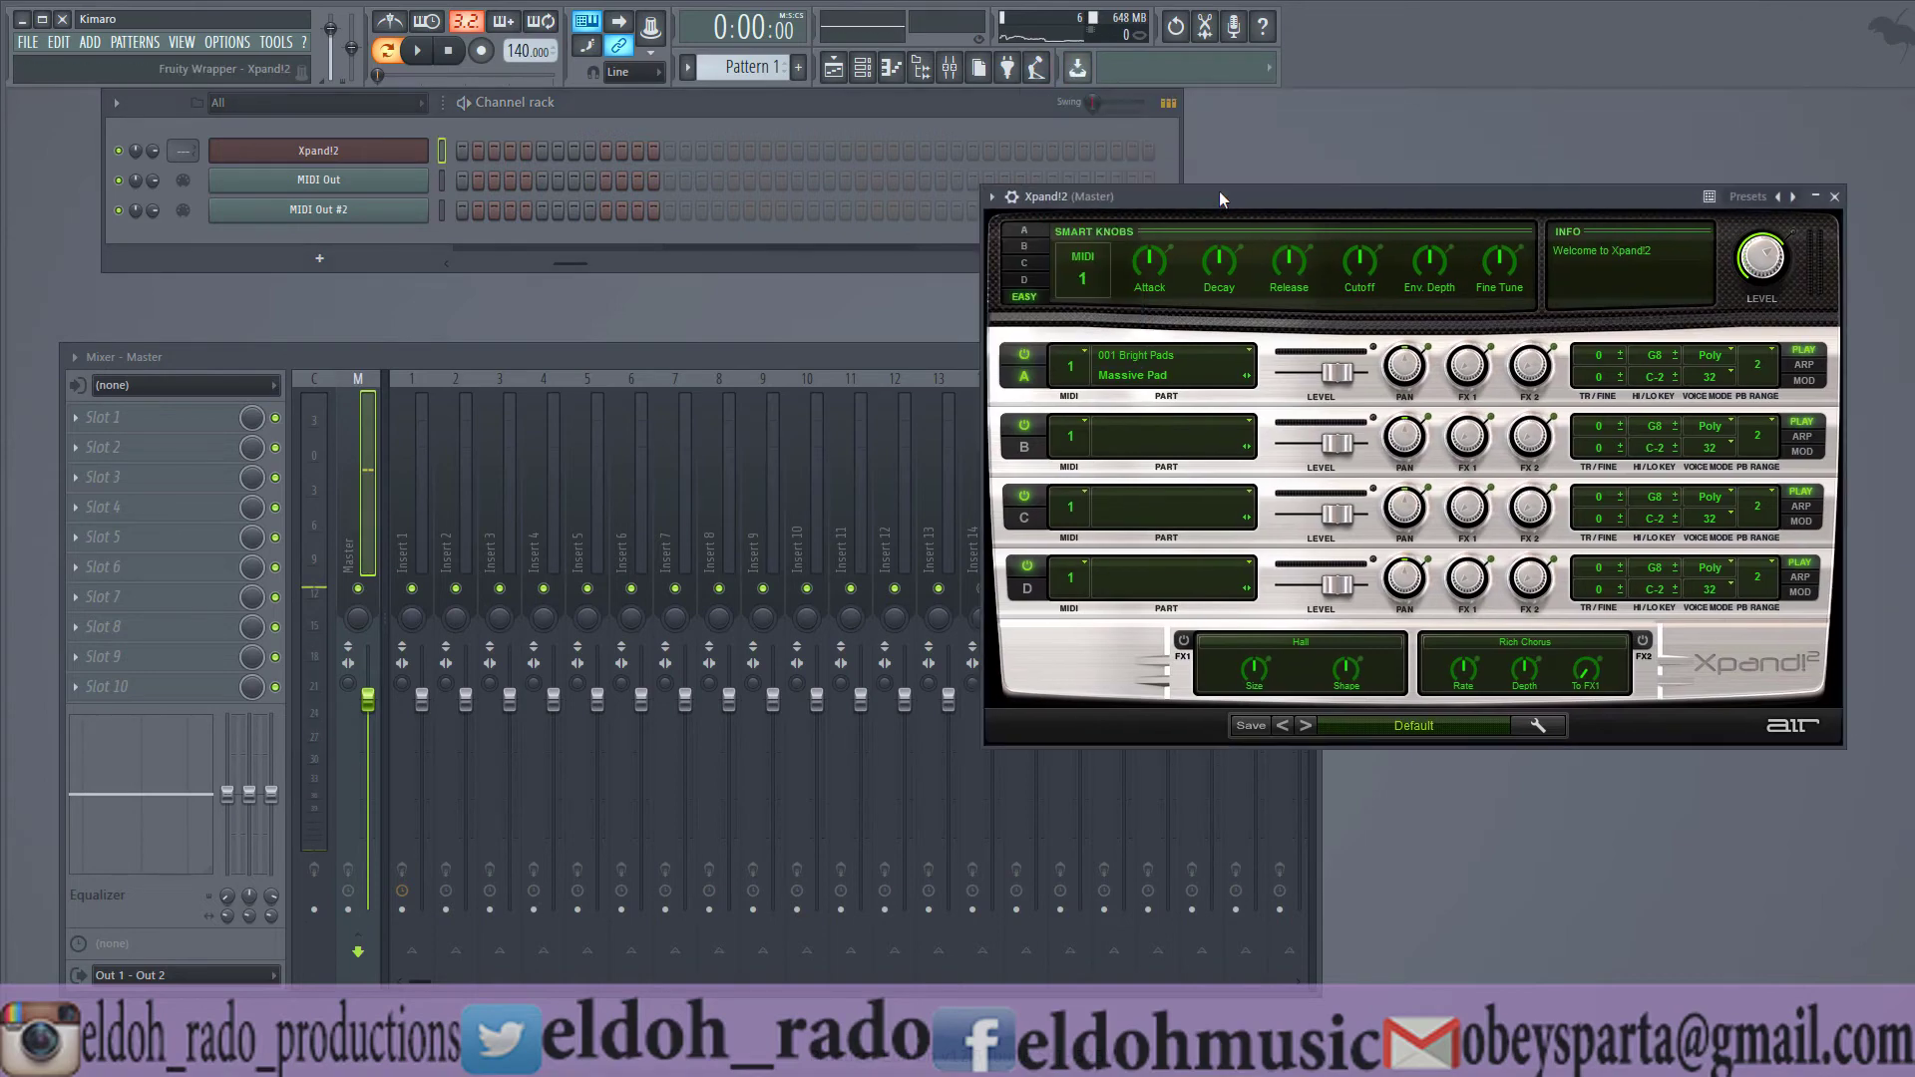
- In Xpand!2's wrapper settings, set MIDI output port 0 and input port 2
{"action": "left_click", "coordinate": [1013, 197]}
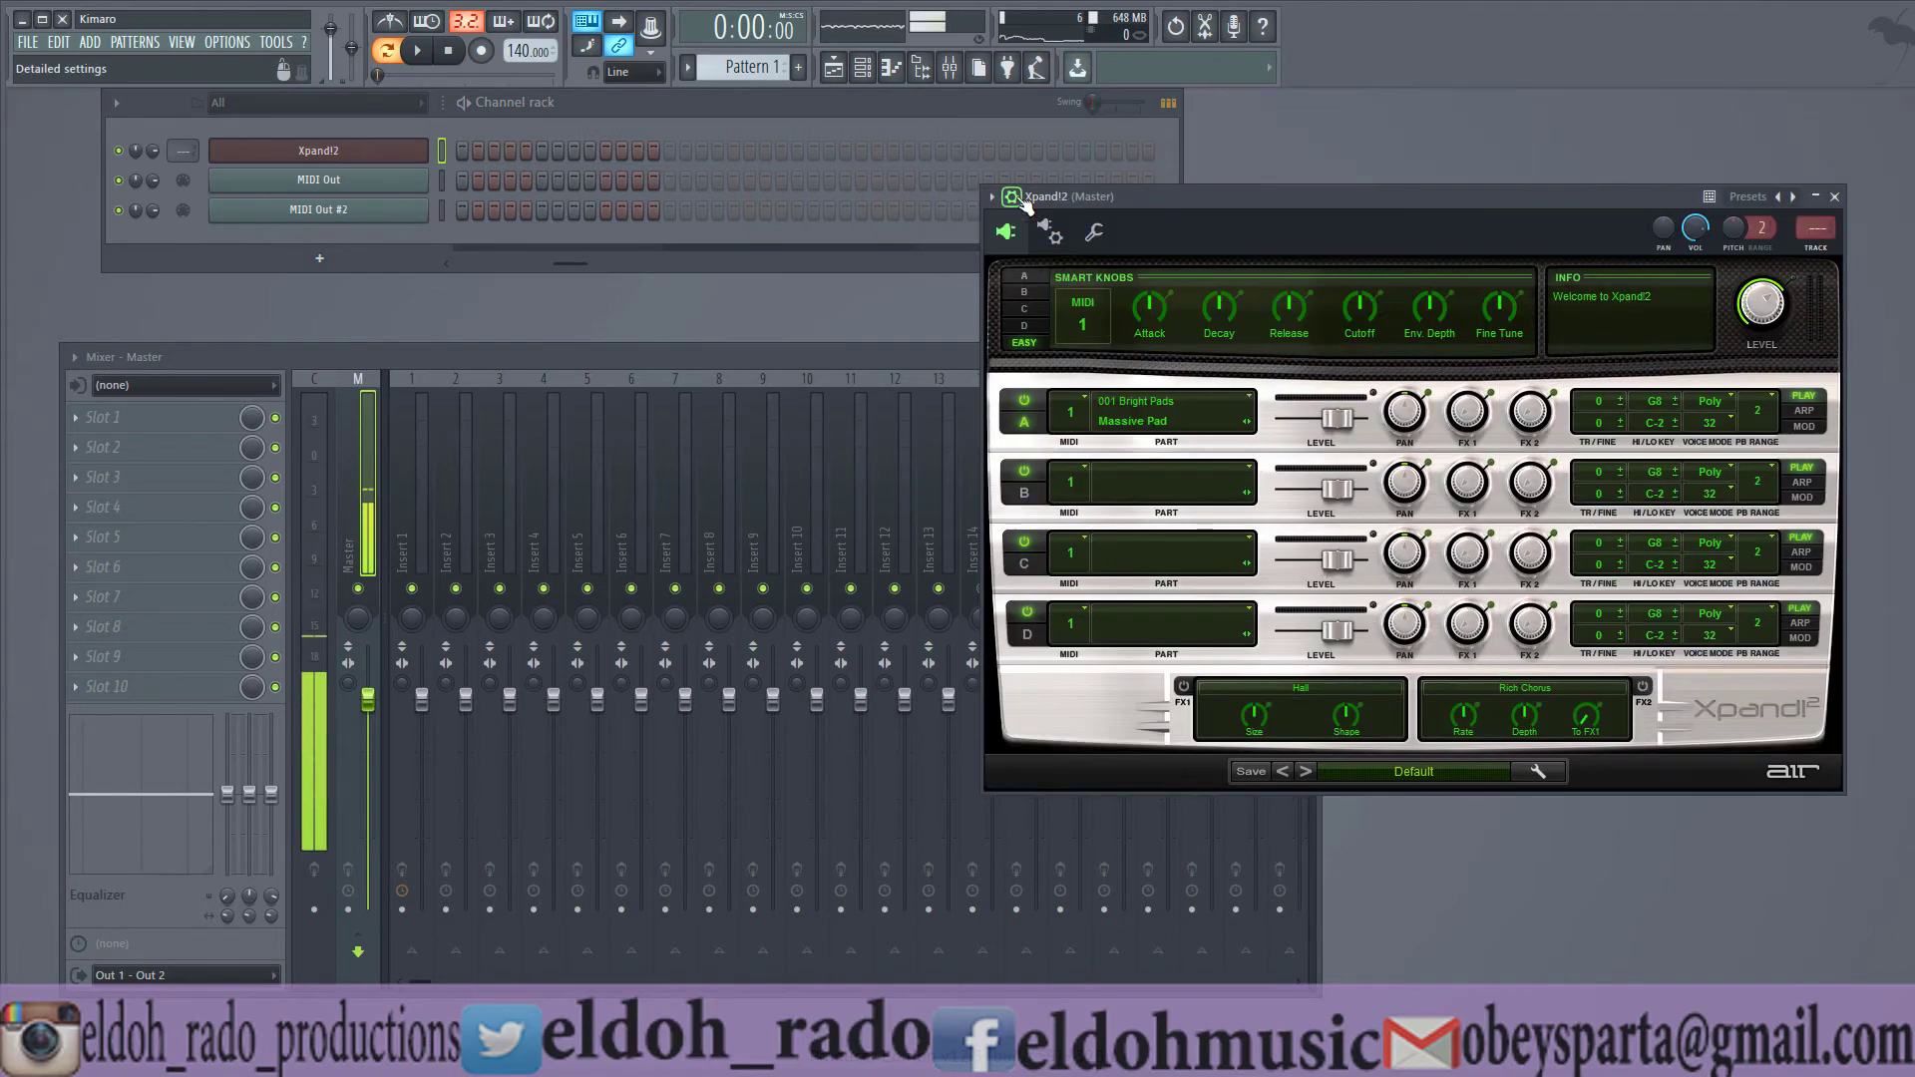
{"action": "left_click", "coordinate": [1047, 231]}
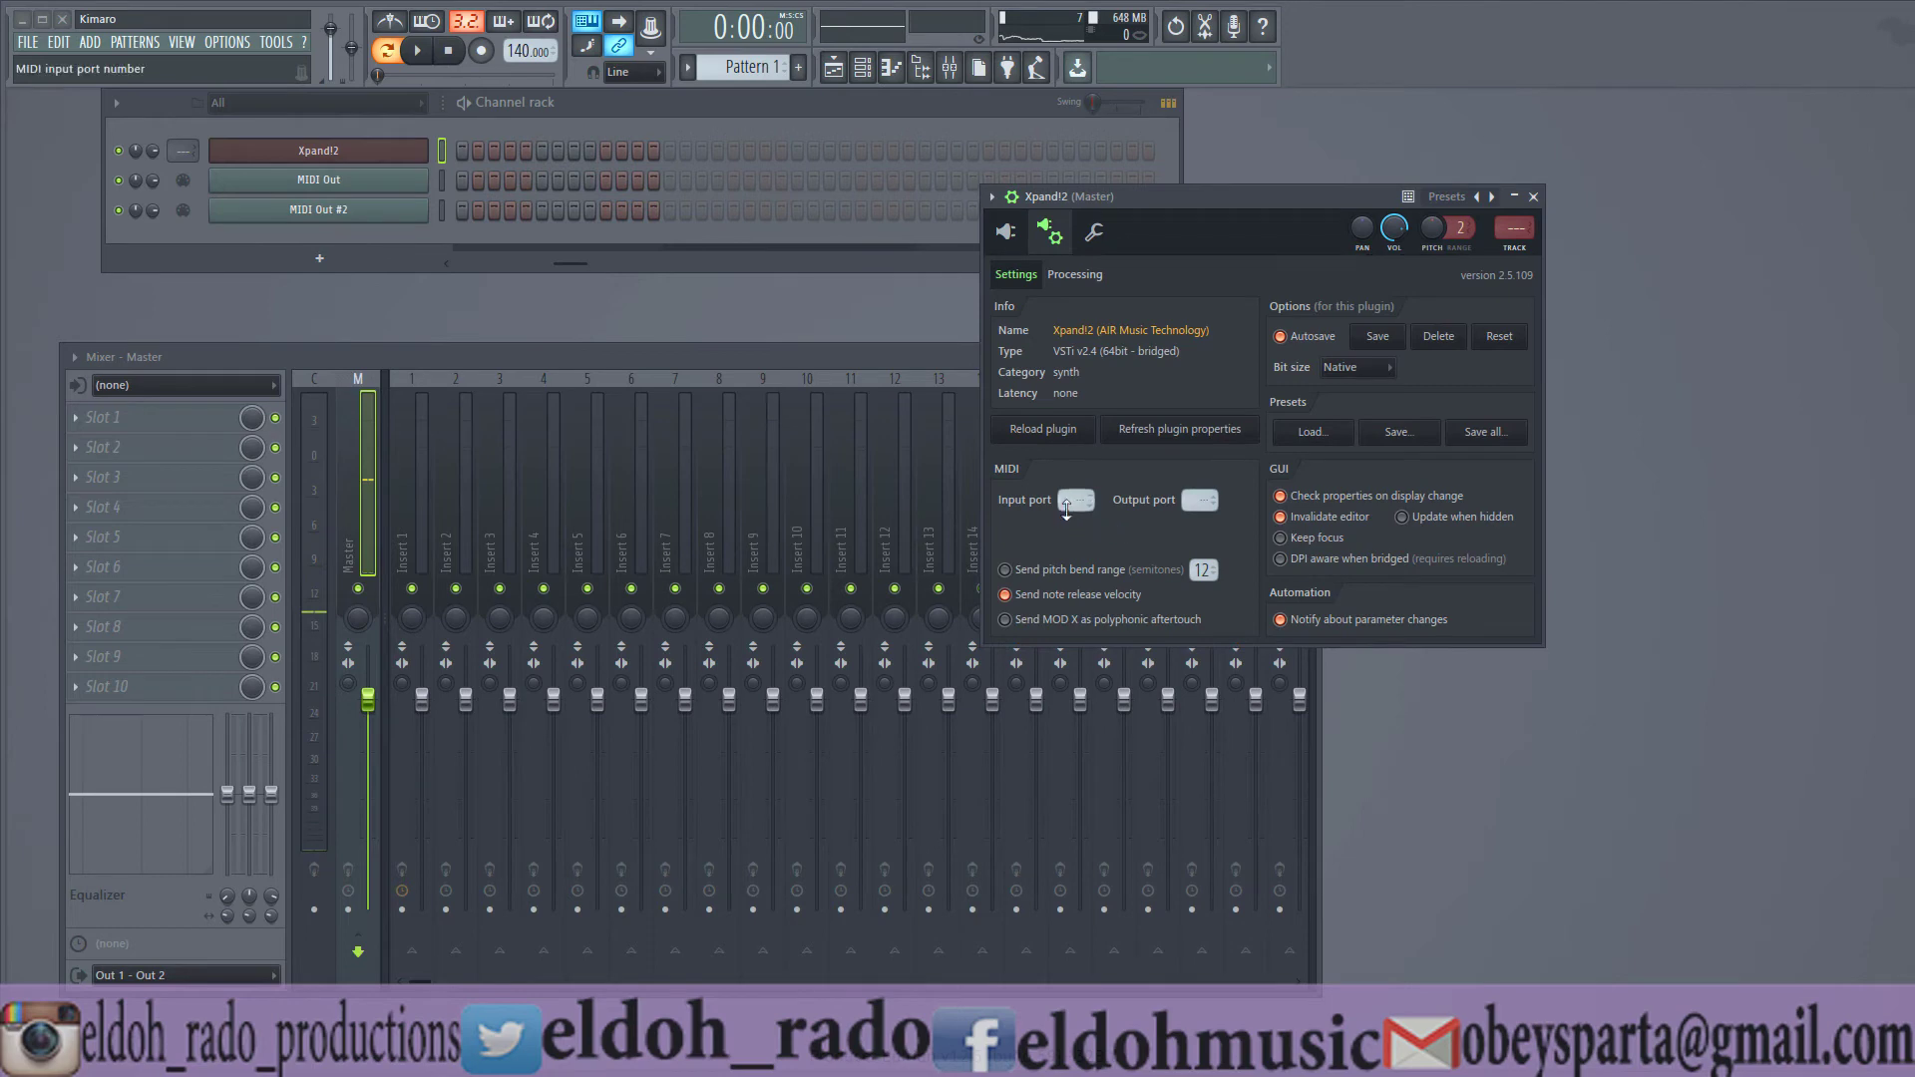
{"action": "left_click_drag", "start_coordinate": [1200, 499], "coordinate": [1199, 489]}
{"action": "left_click_drag", "start_coordinate": [1076, 506], "coordinate": [1076, 496]}
{"action": "left_click", "coordinate": [1074, 275]}
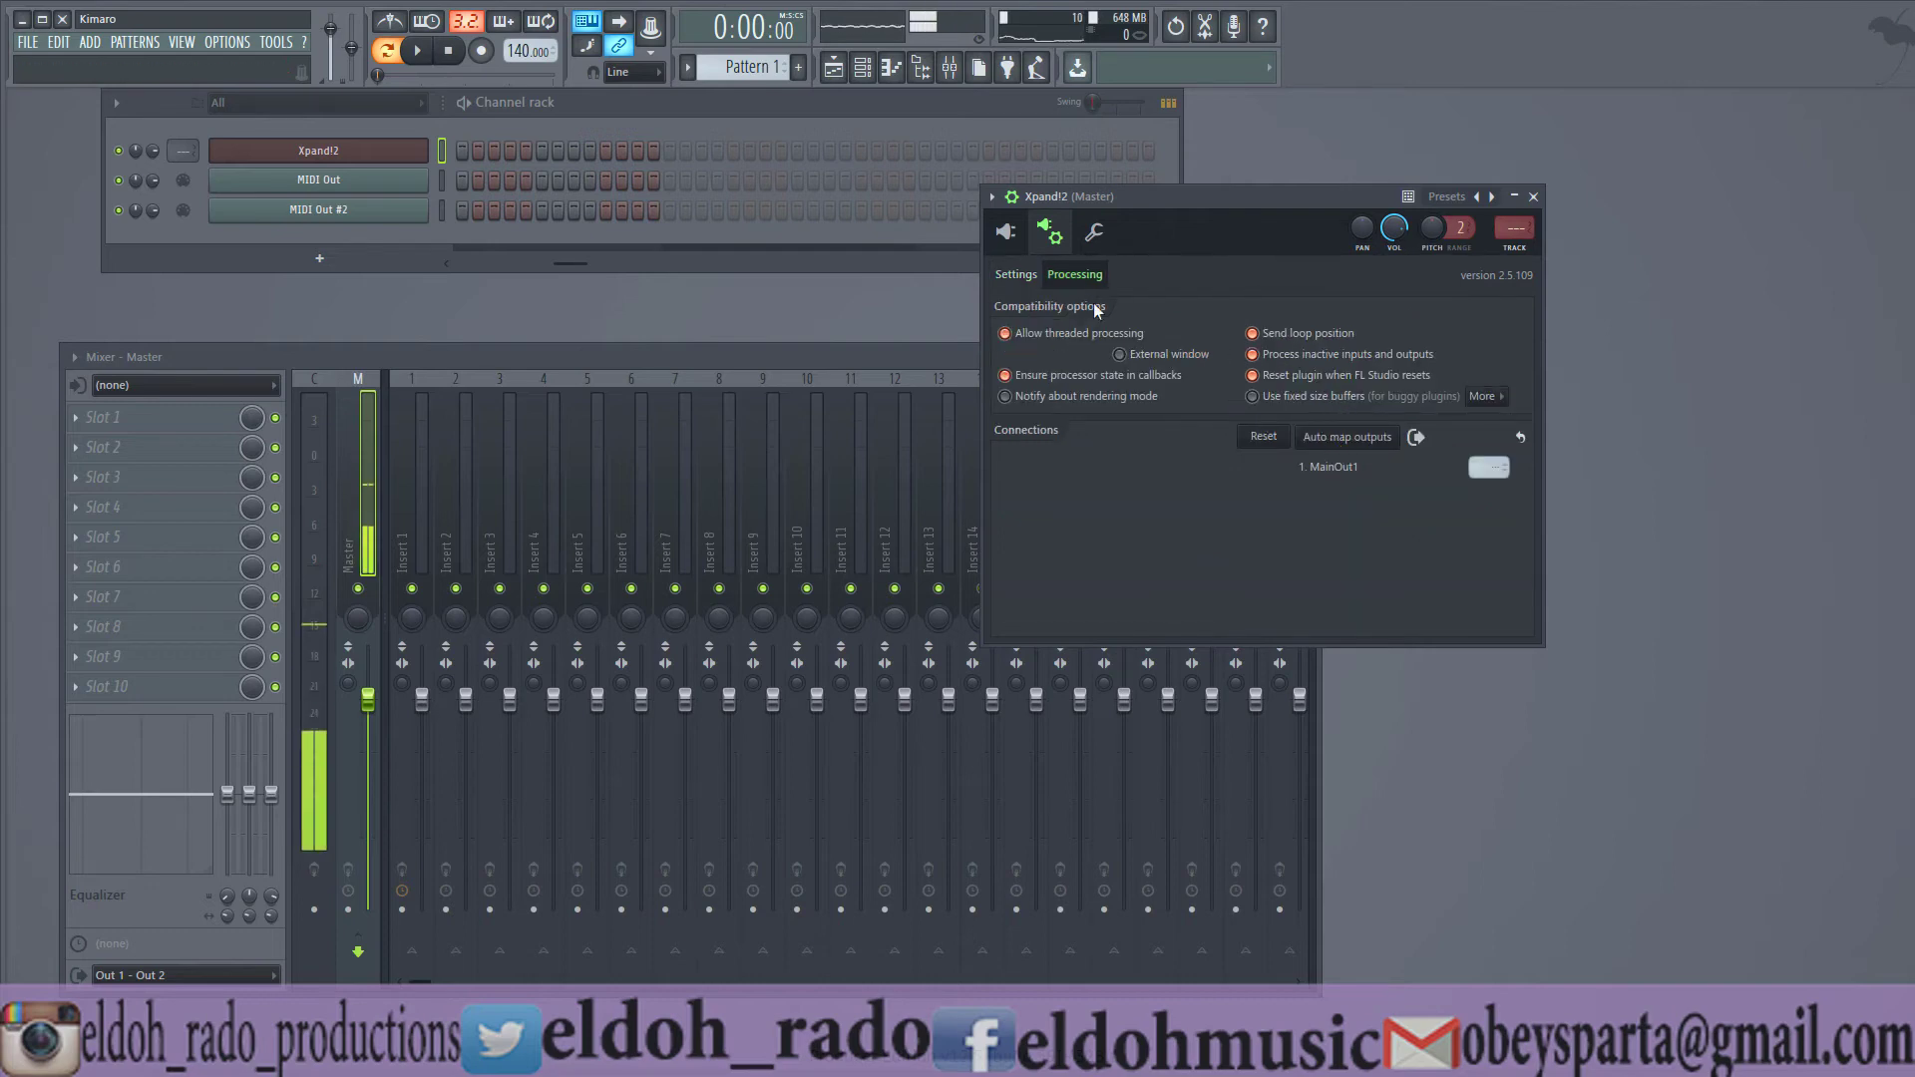
{"action": "left_click", "coordinate": [1027, 278]}
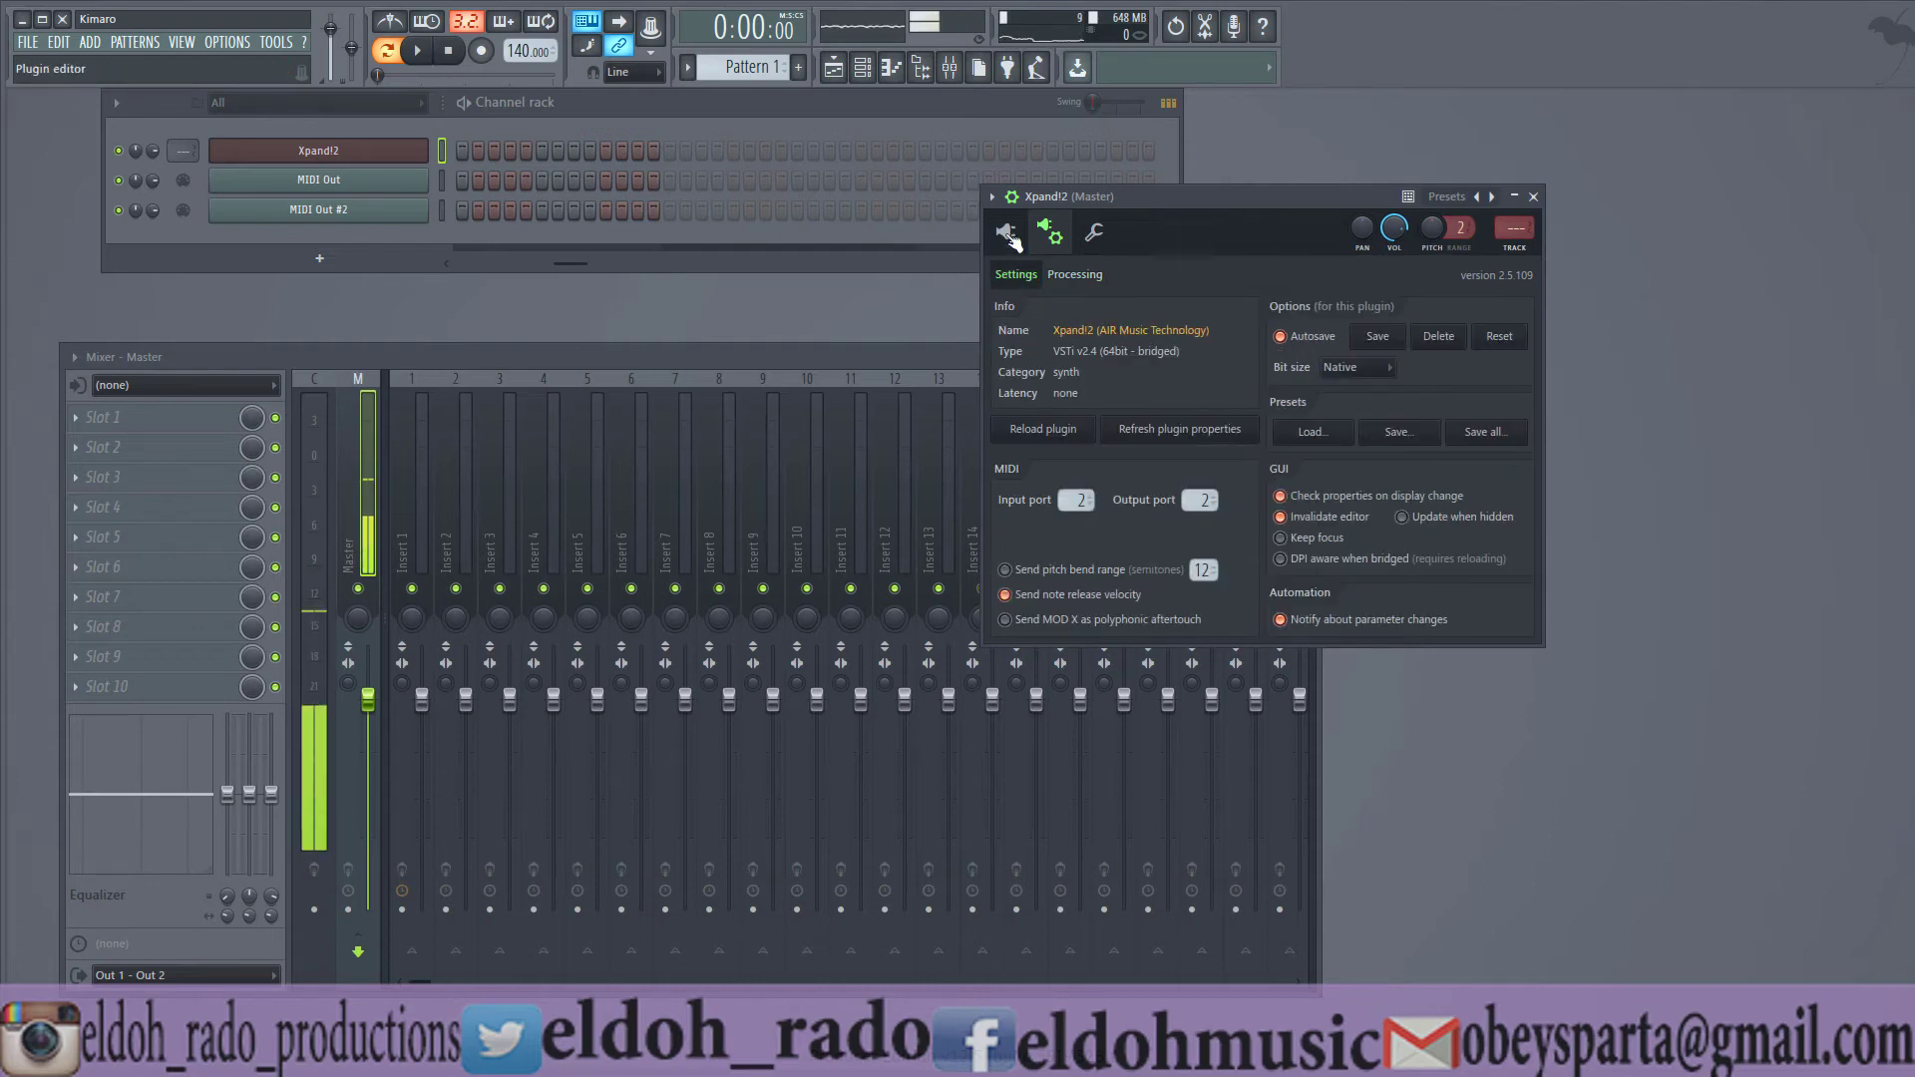
- Show Xpand!2's synth interface, shift its window left, and open the MIDI Out channel
{"action": "left_click", "coordinate": [1005, 232]}
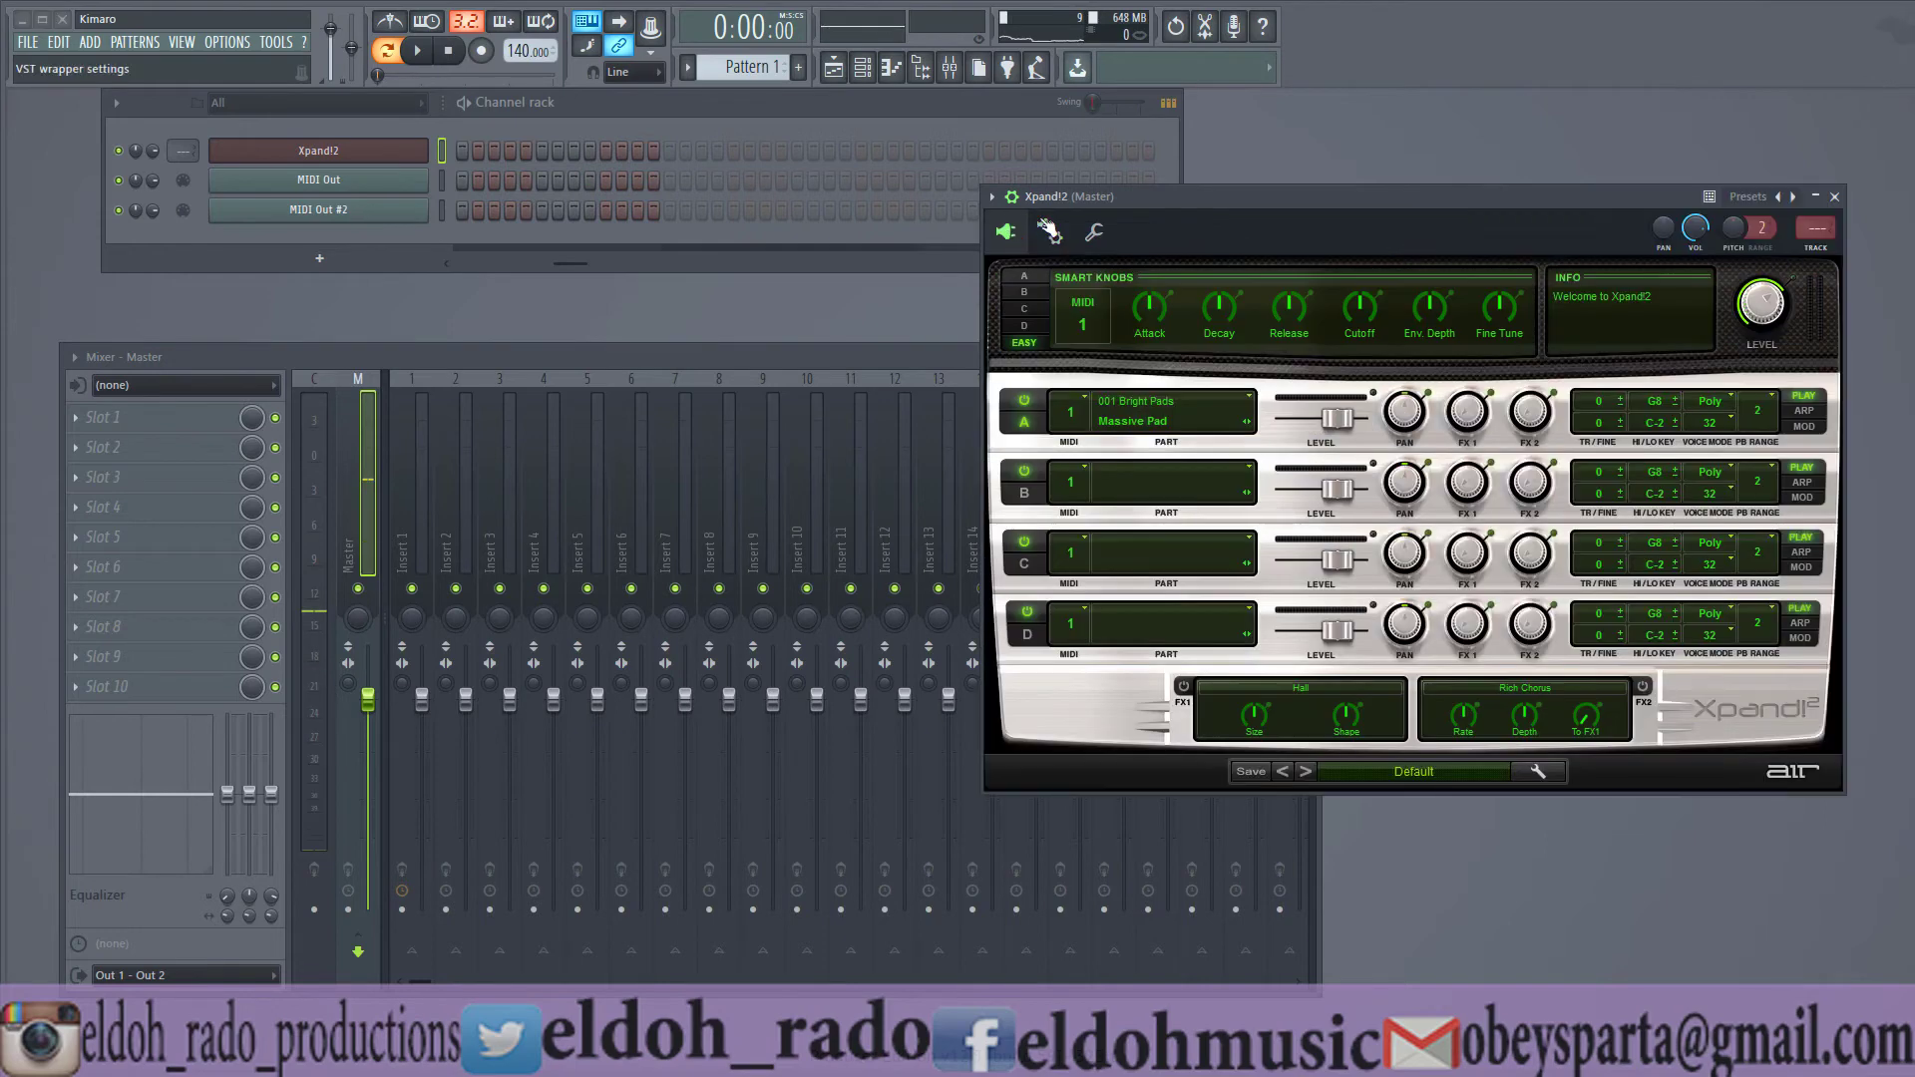
{"action": "left_click", "coordinate": [991, 197]}
{"action": "left_click_drag", "start_coordinate": [1111, 192], "coordinate": [978, 189]}
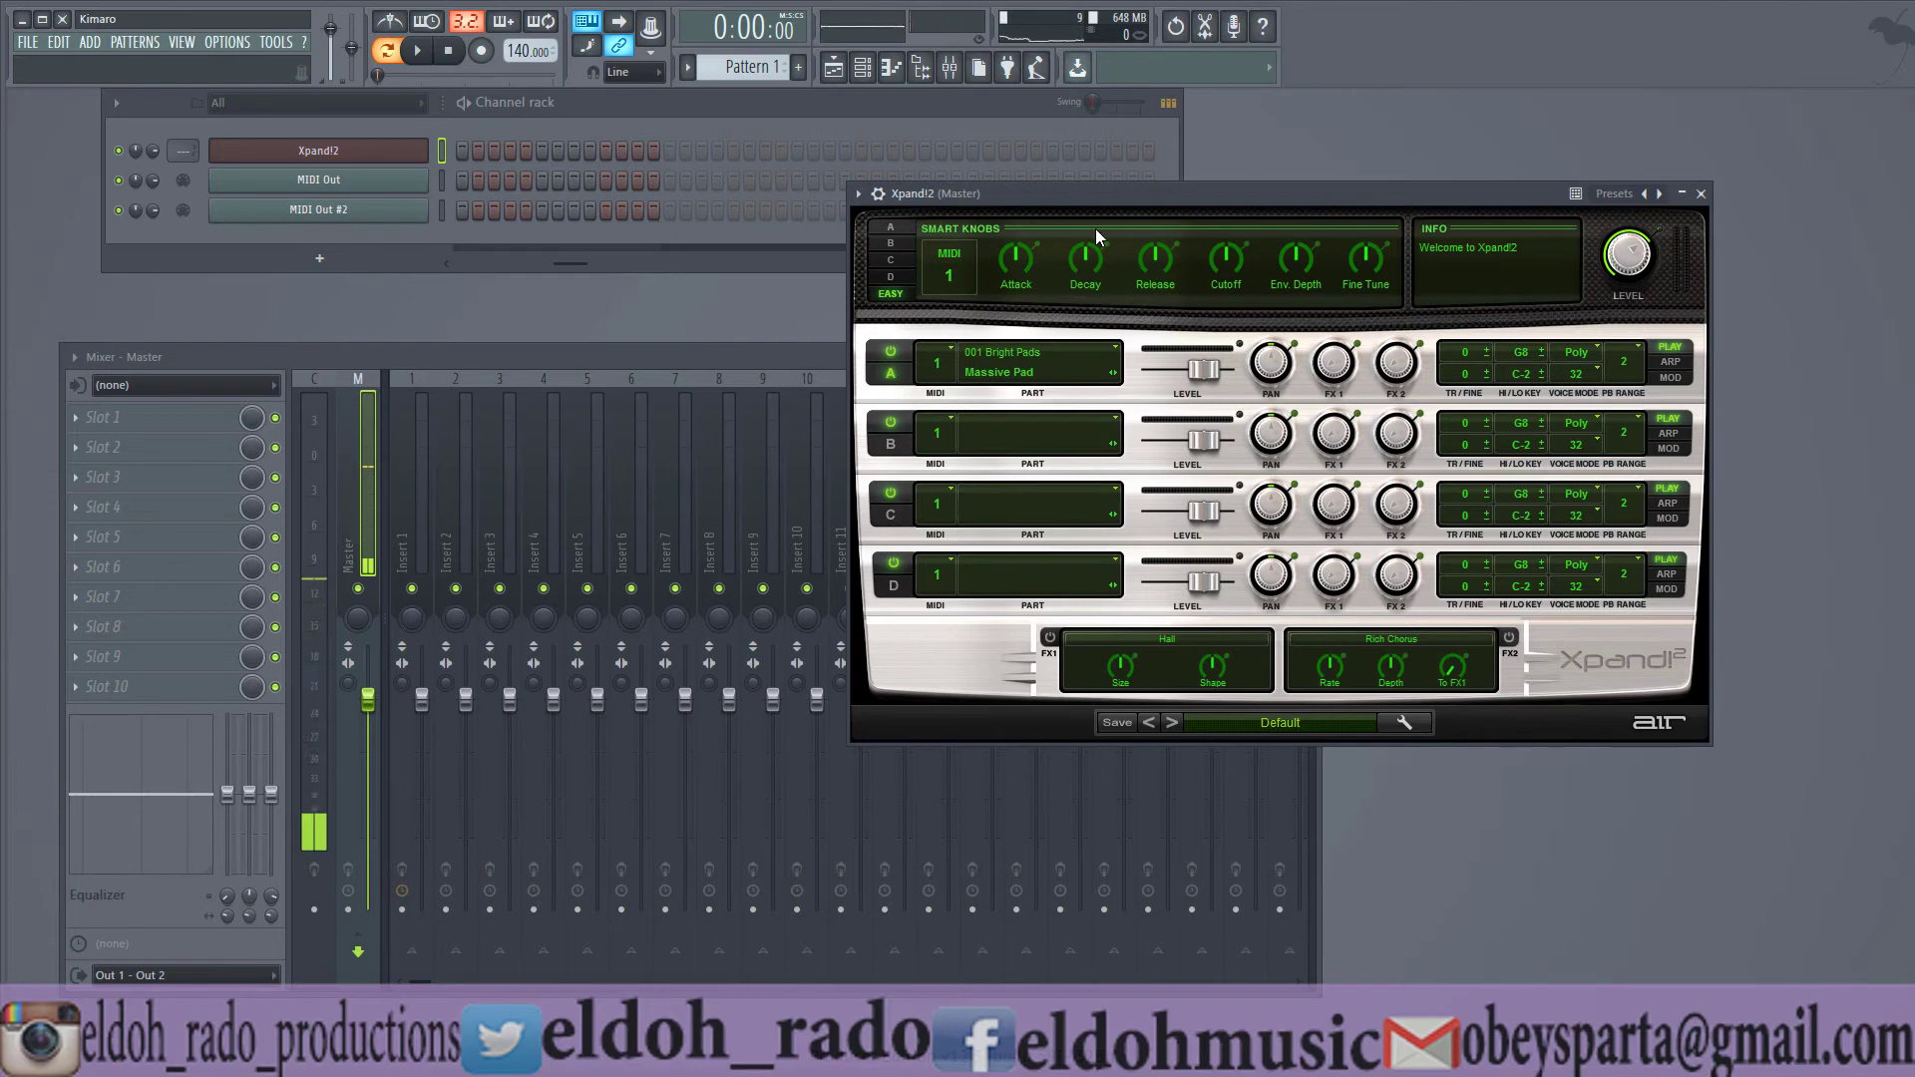
{"action": "left_click", "coordinate": [403, 187]}
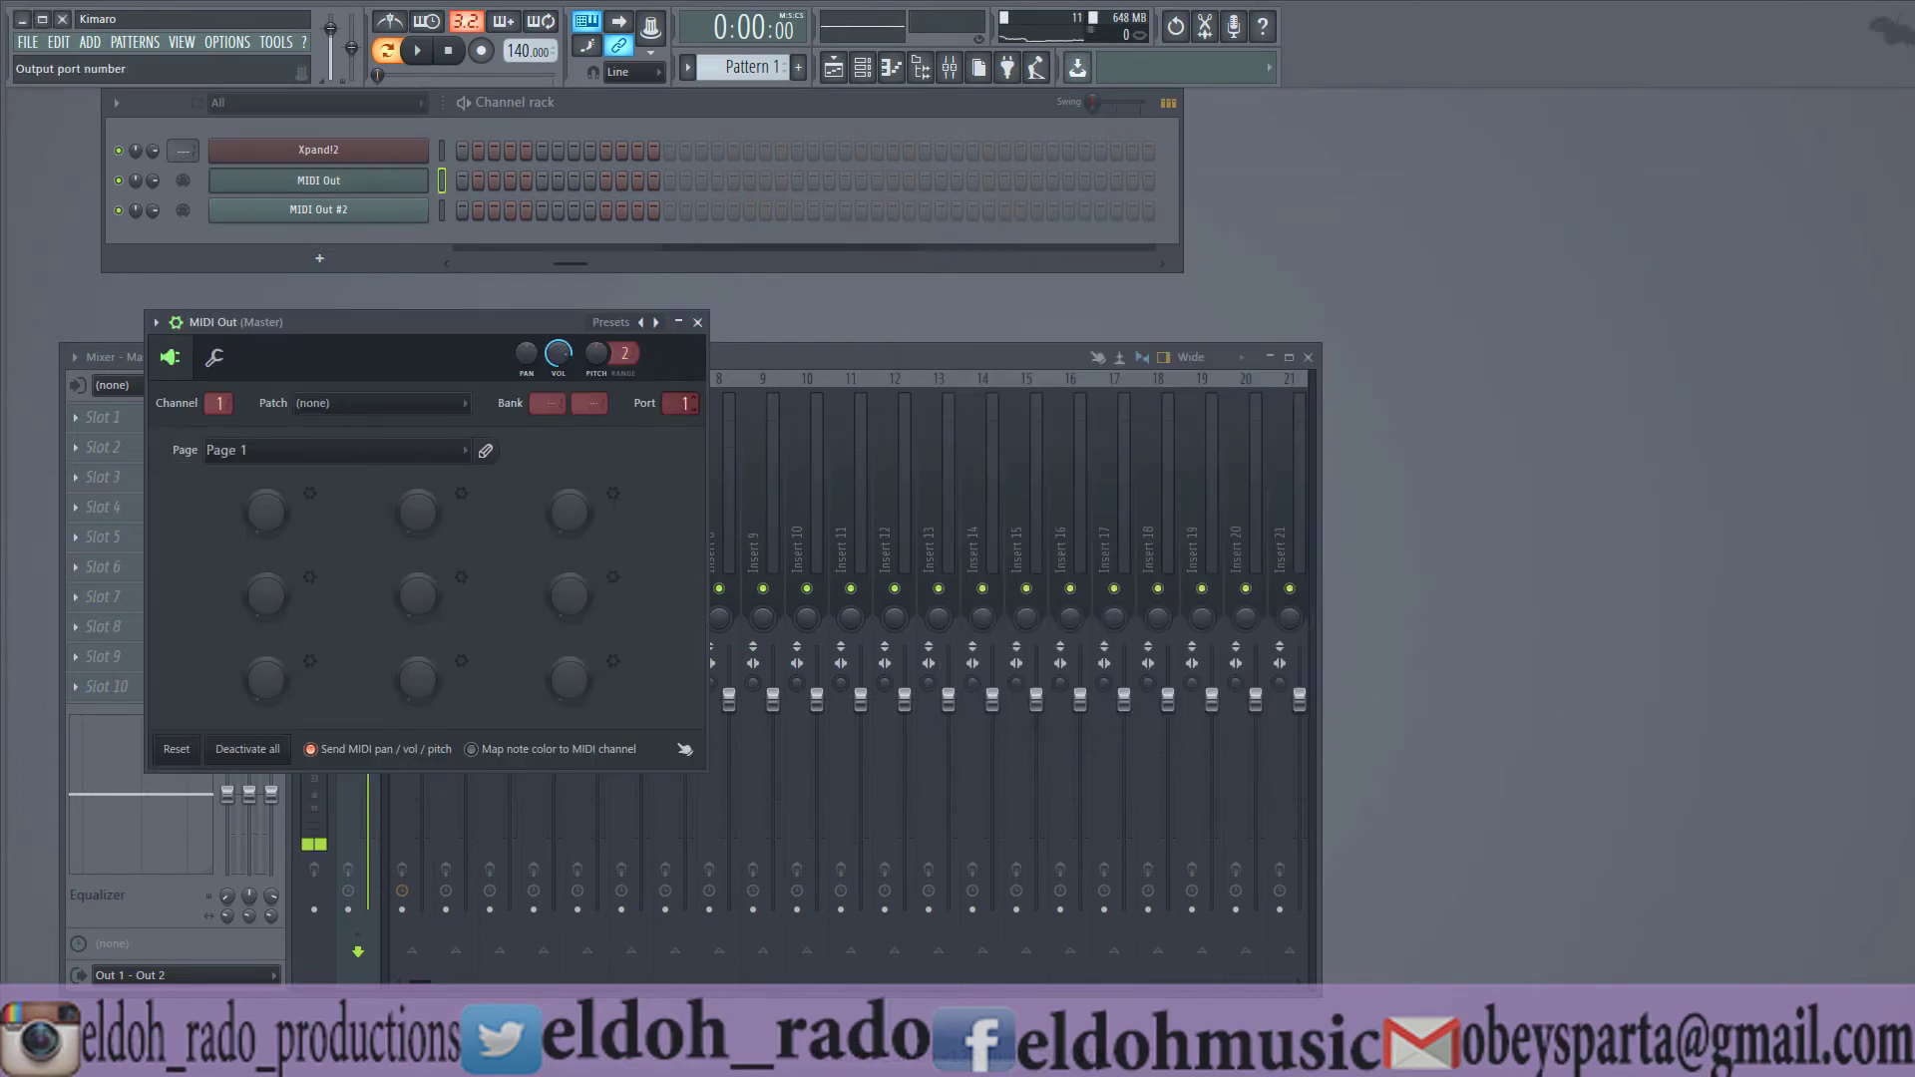
- Set the output port of both MIDI Out and MIDI Out #2 to 2
{"action": "left_click_drag", "start_coordinate": [684, 403], "coordinate": [684, 393]}
{"action": "left_click", "coordinate": [399, 152]}
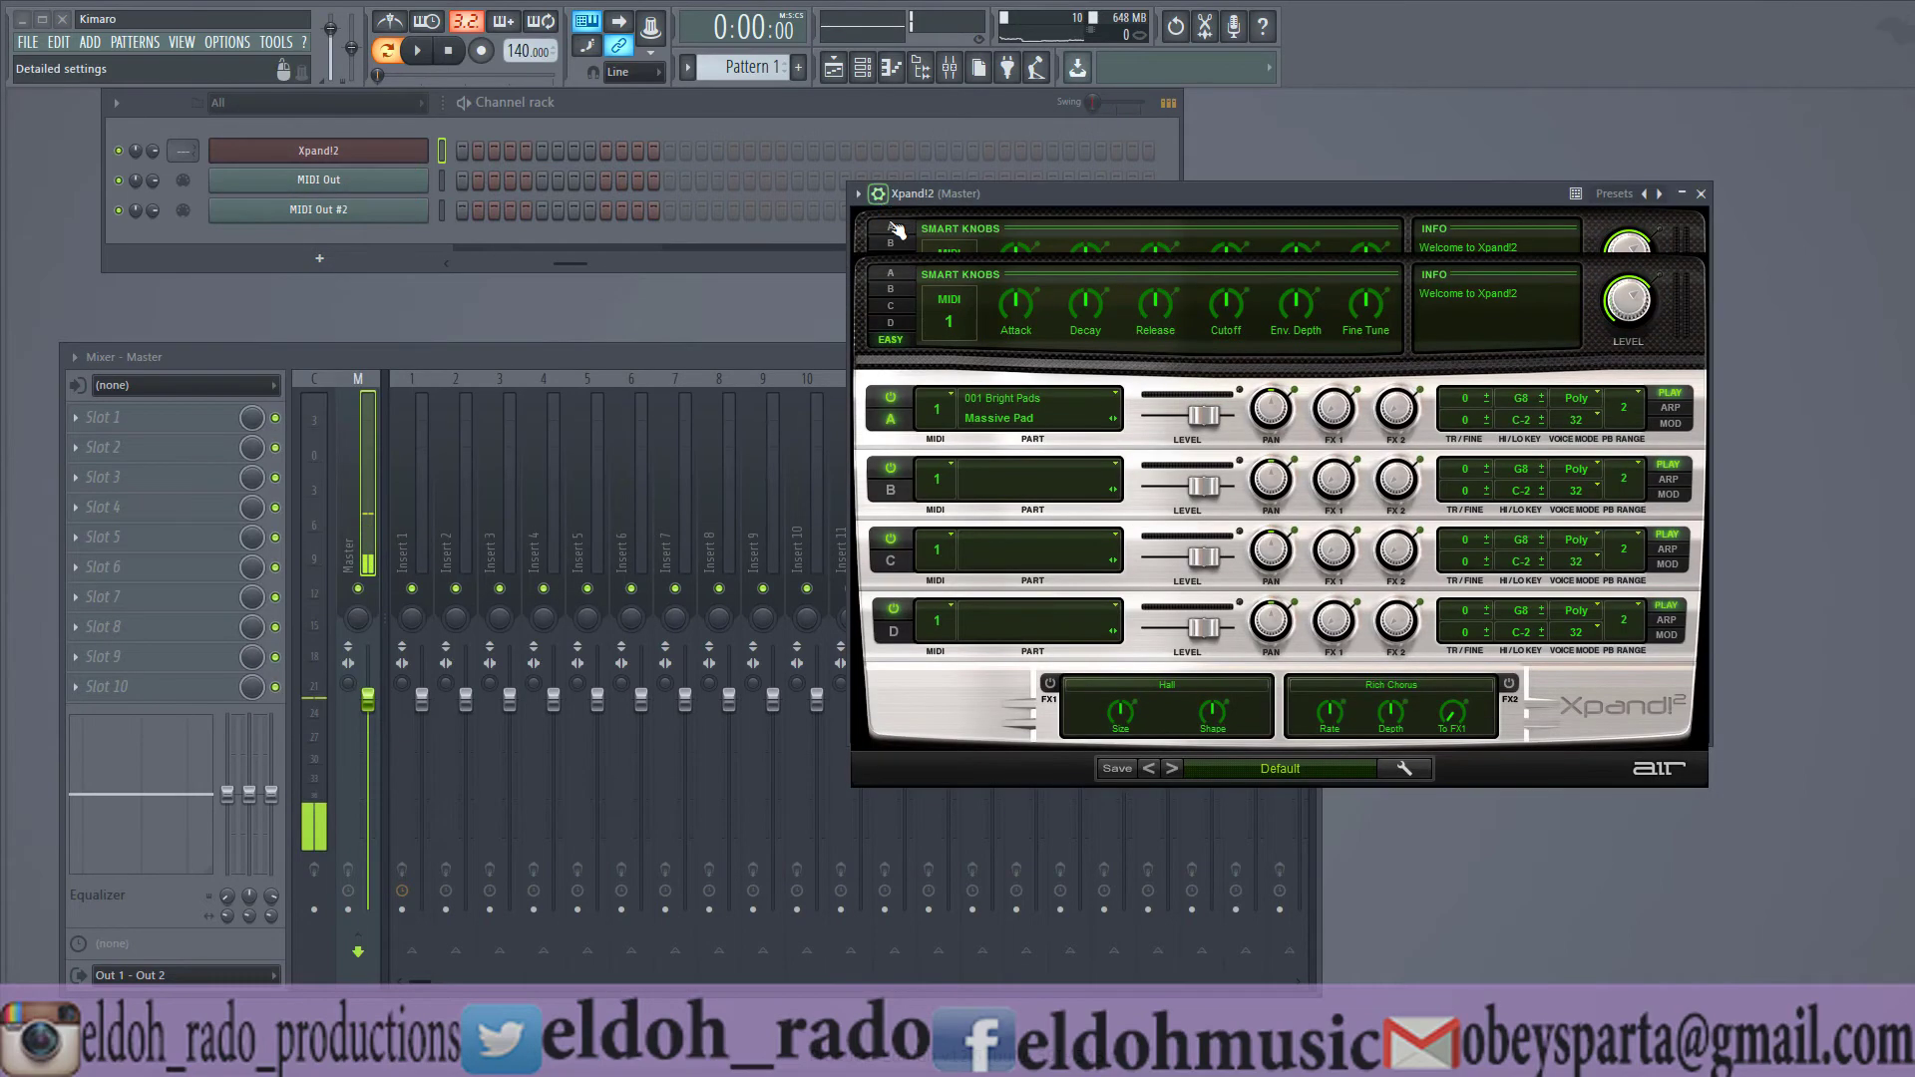
{"action": "left_click", "coordinate": [917, 229]}
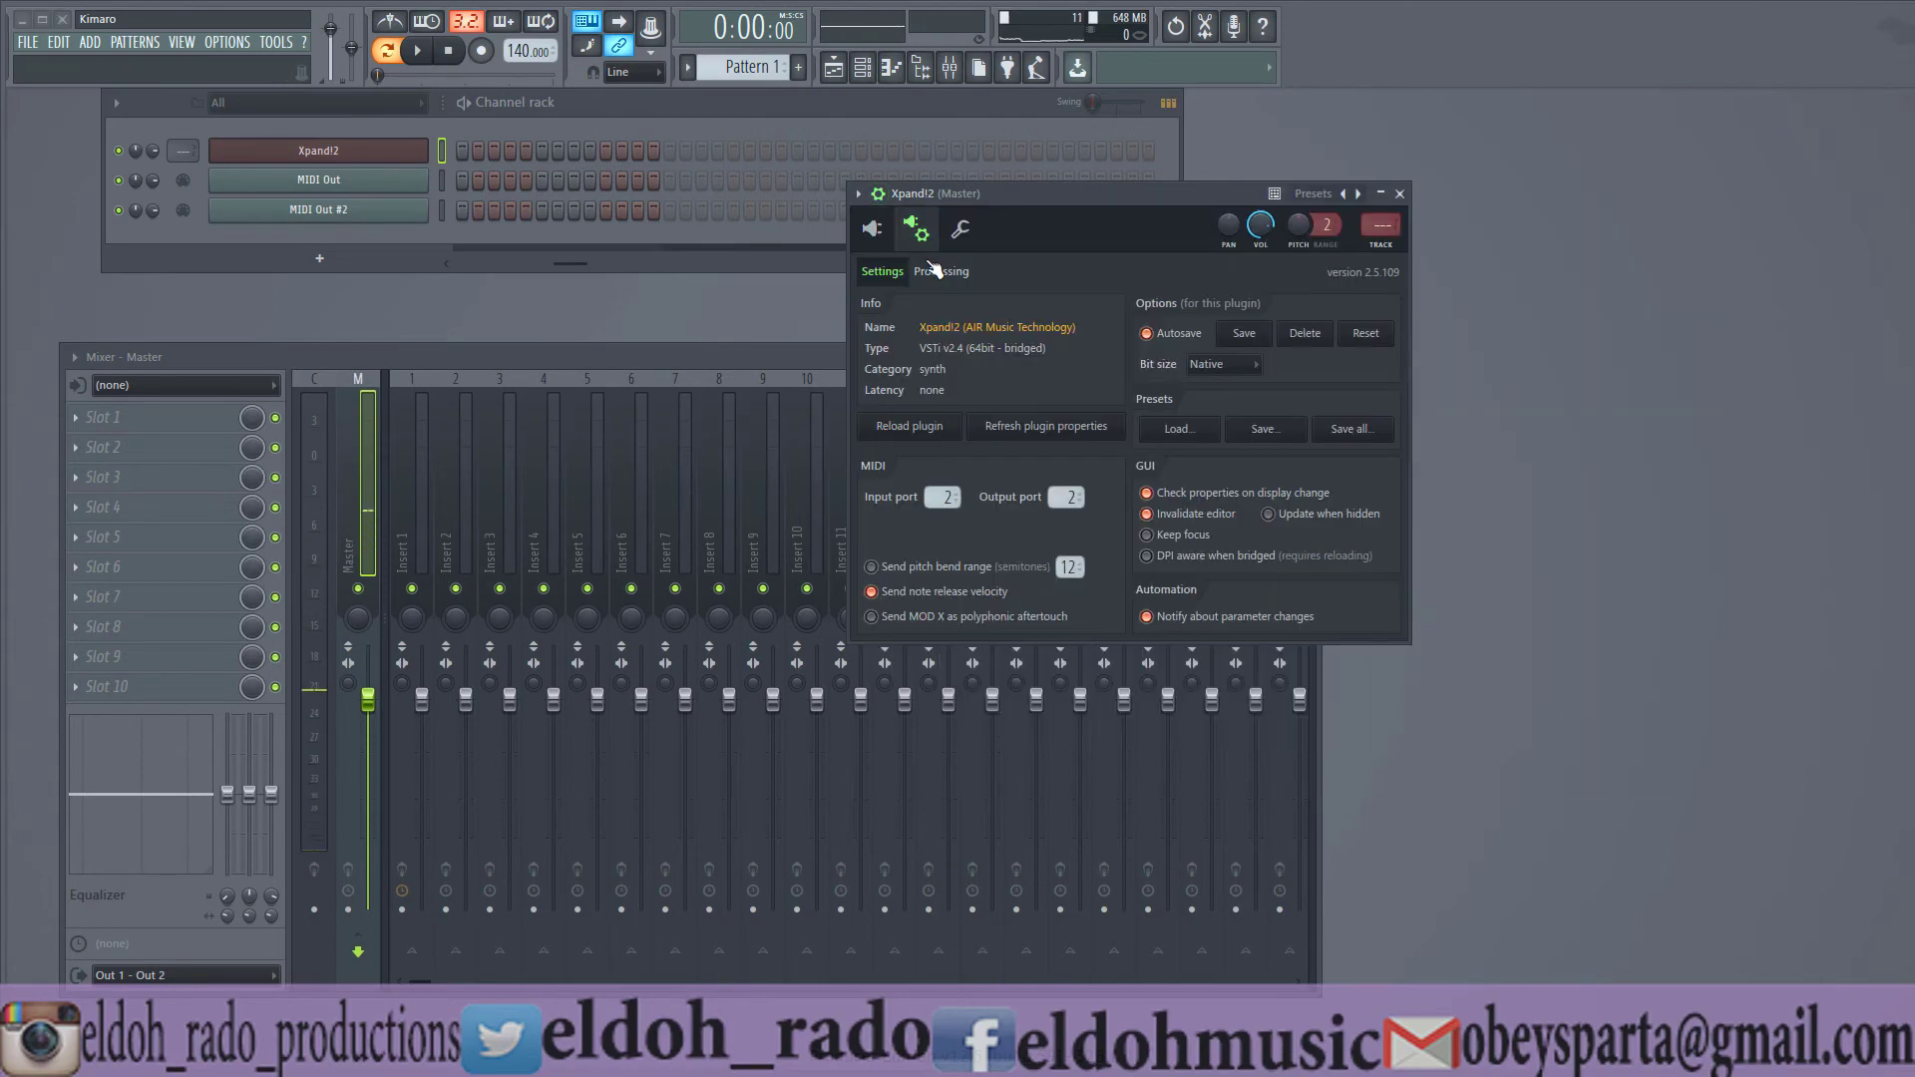
{"action": "left_click", "coordinate": [881, 224]}
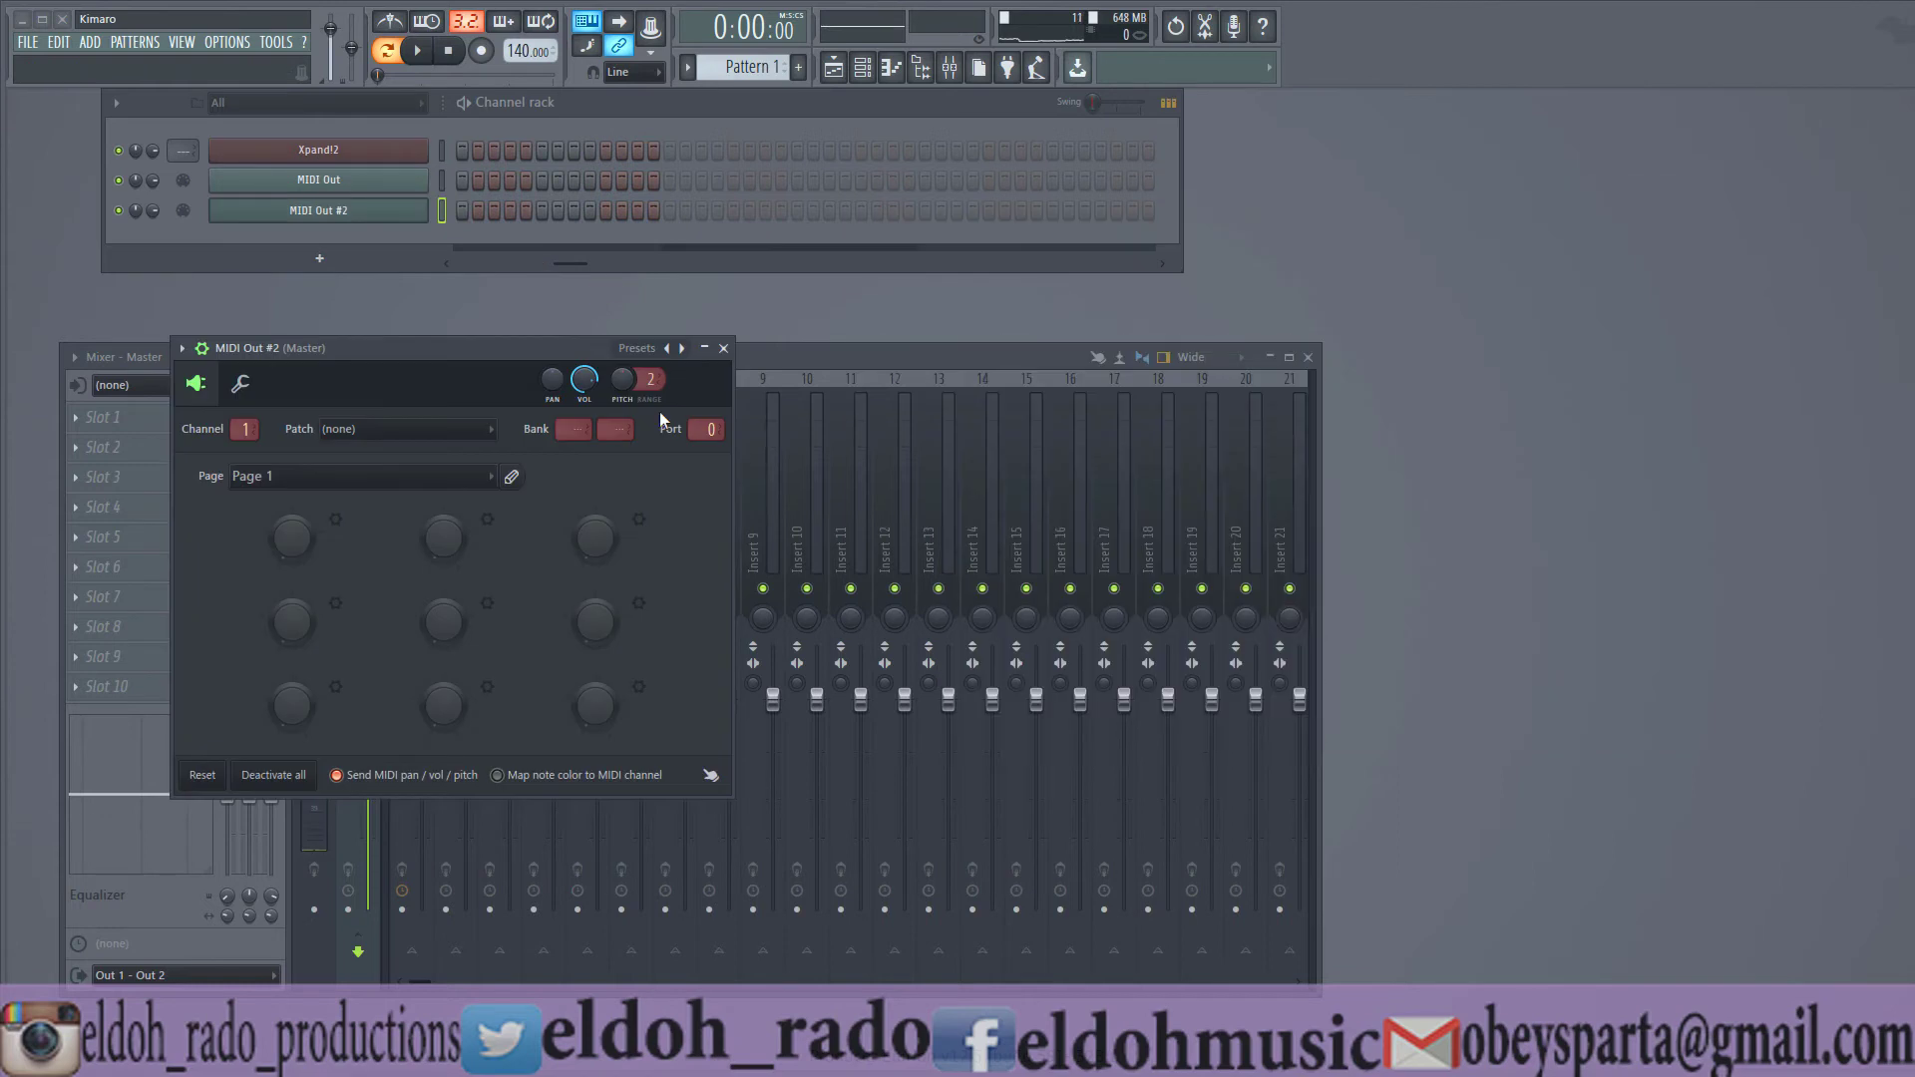
{"action": "left_click_drag", "start_coordinate": [719, 439], "coordinate": [719, 426]}
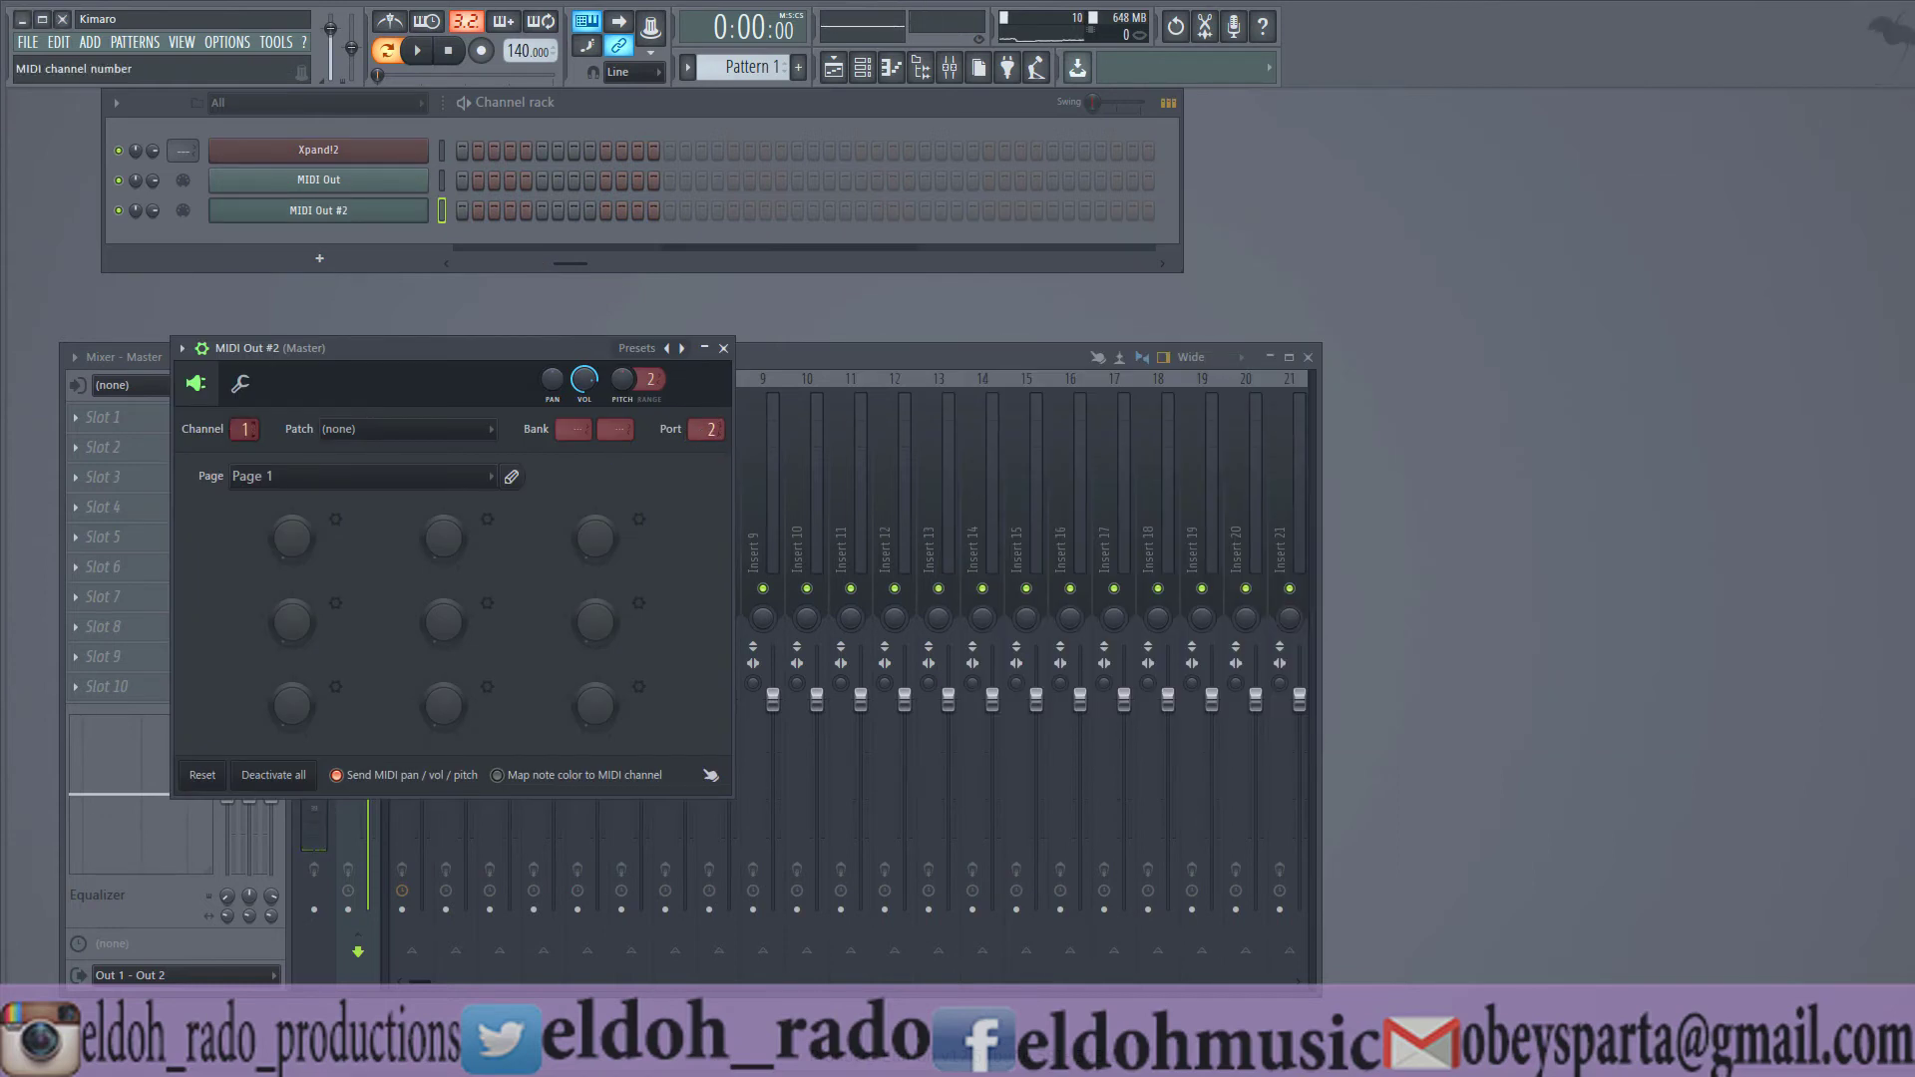
- Put MIDI Out on MIDI channel 2, close it, and reopen Xpand!2
{"action": "left_click", "coordinate": [359, 180]}
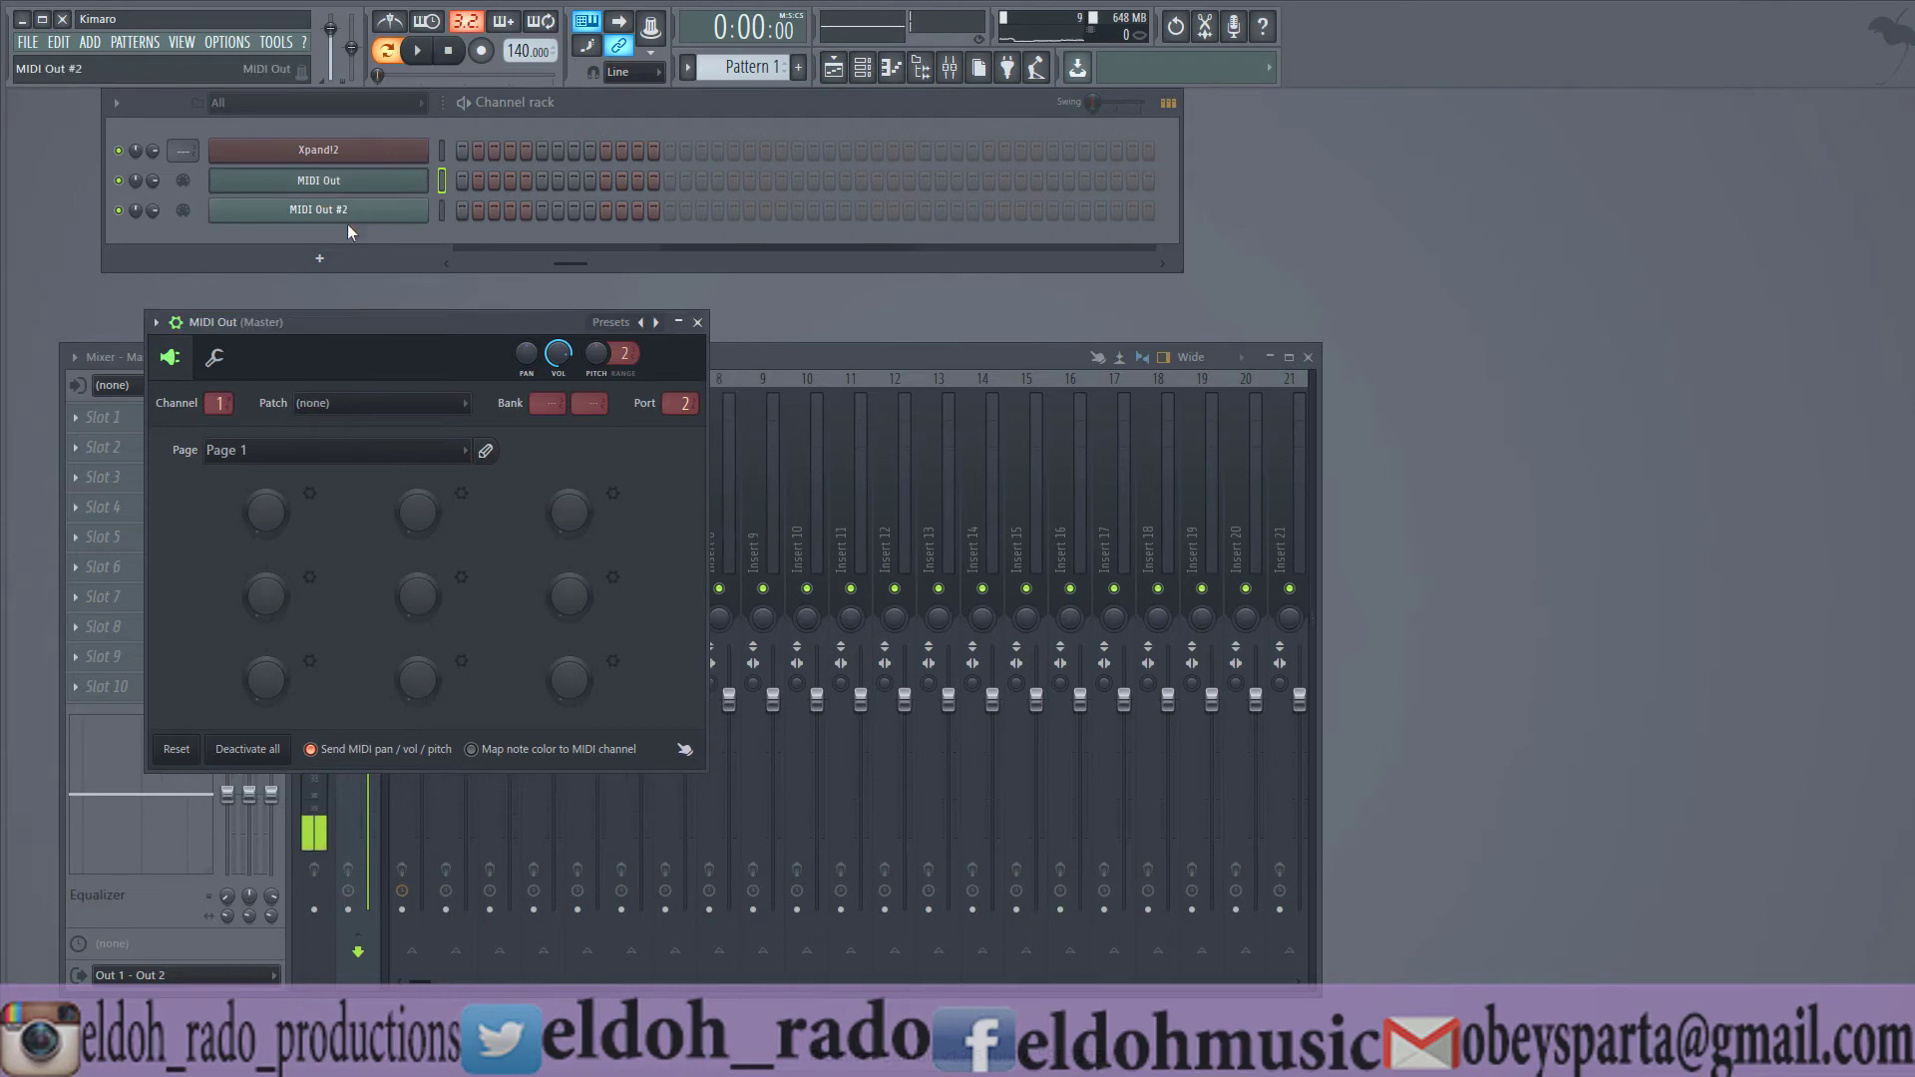
{"action": "left_click_drag", "start_coordinate": [203, 402], "coordinate": [203, 394]}
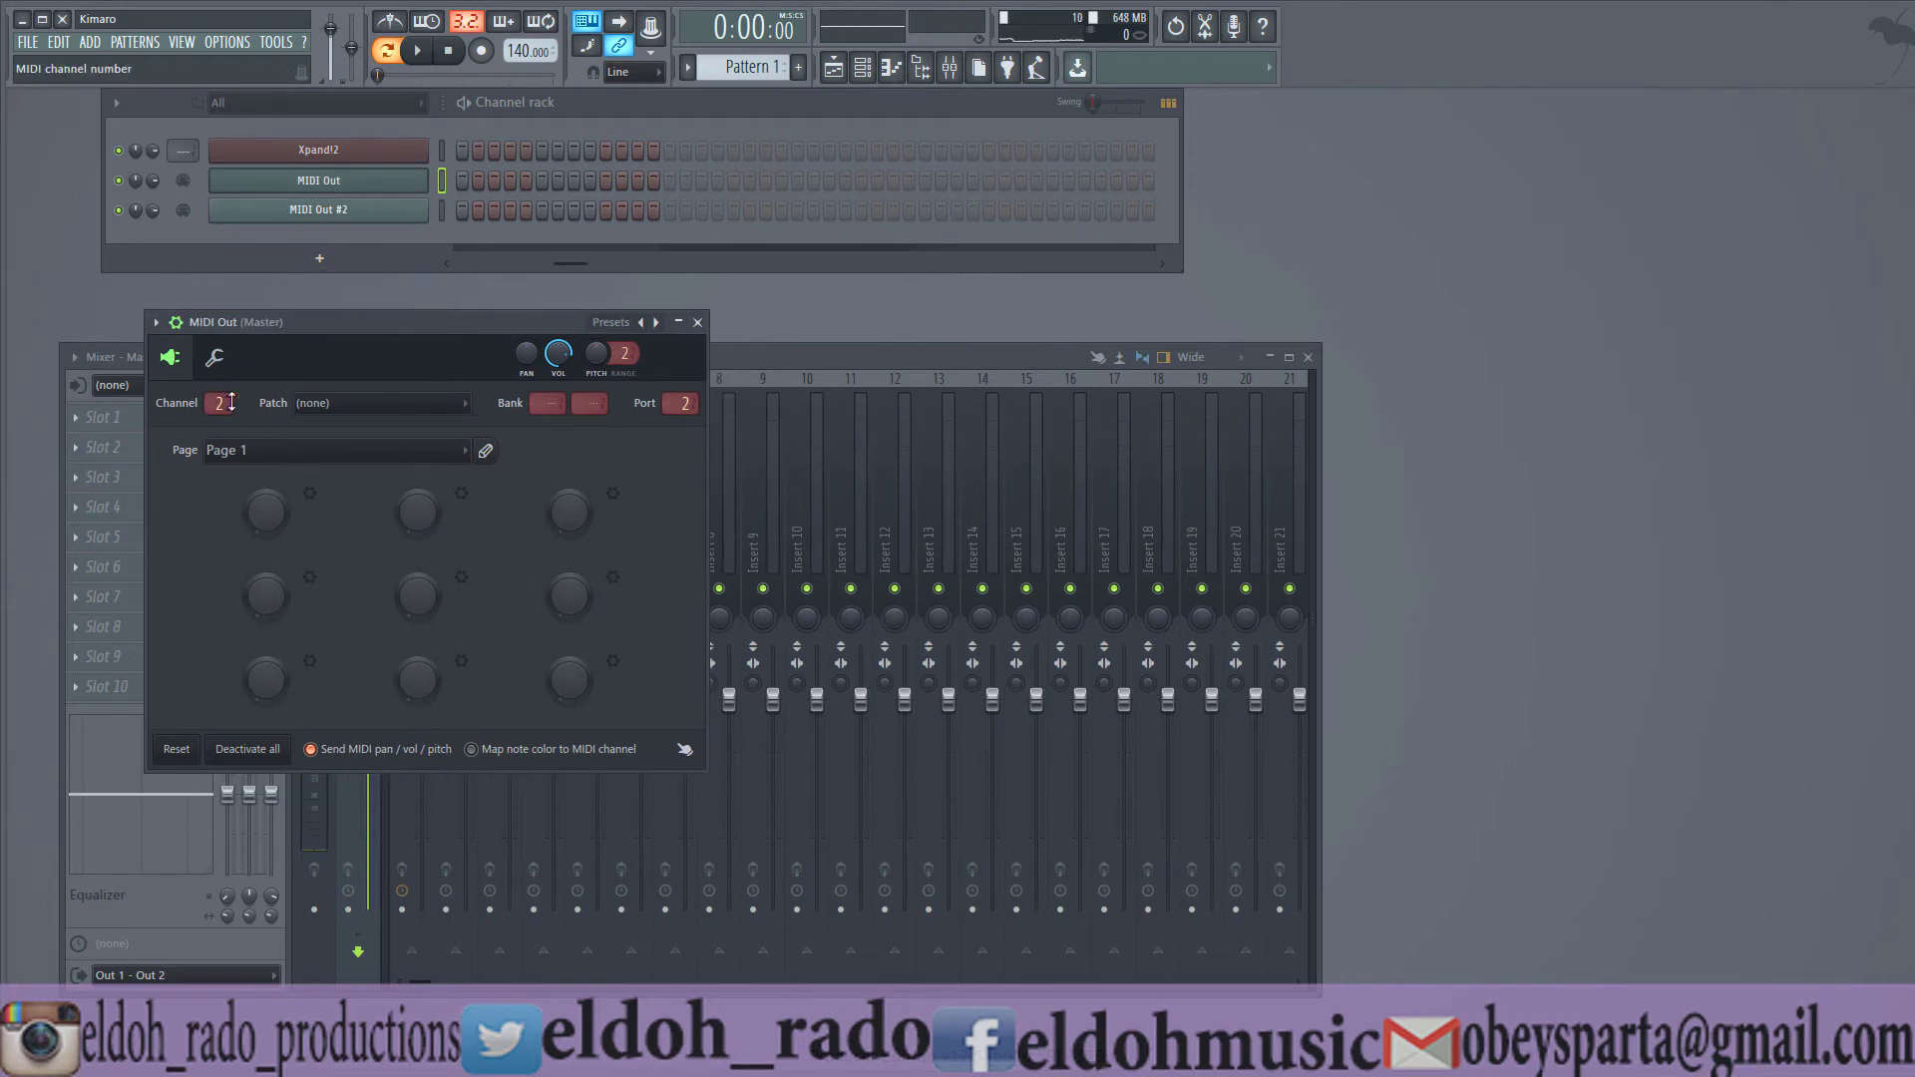
{"action": "left_click", "coordinate": [697, 322]}
{"action": "left_click", "coordinate": [387, 152]}
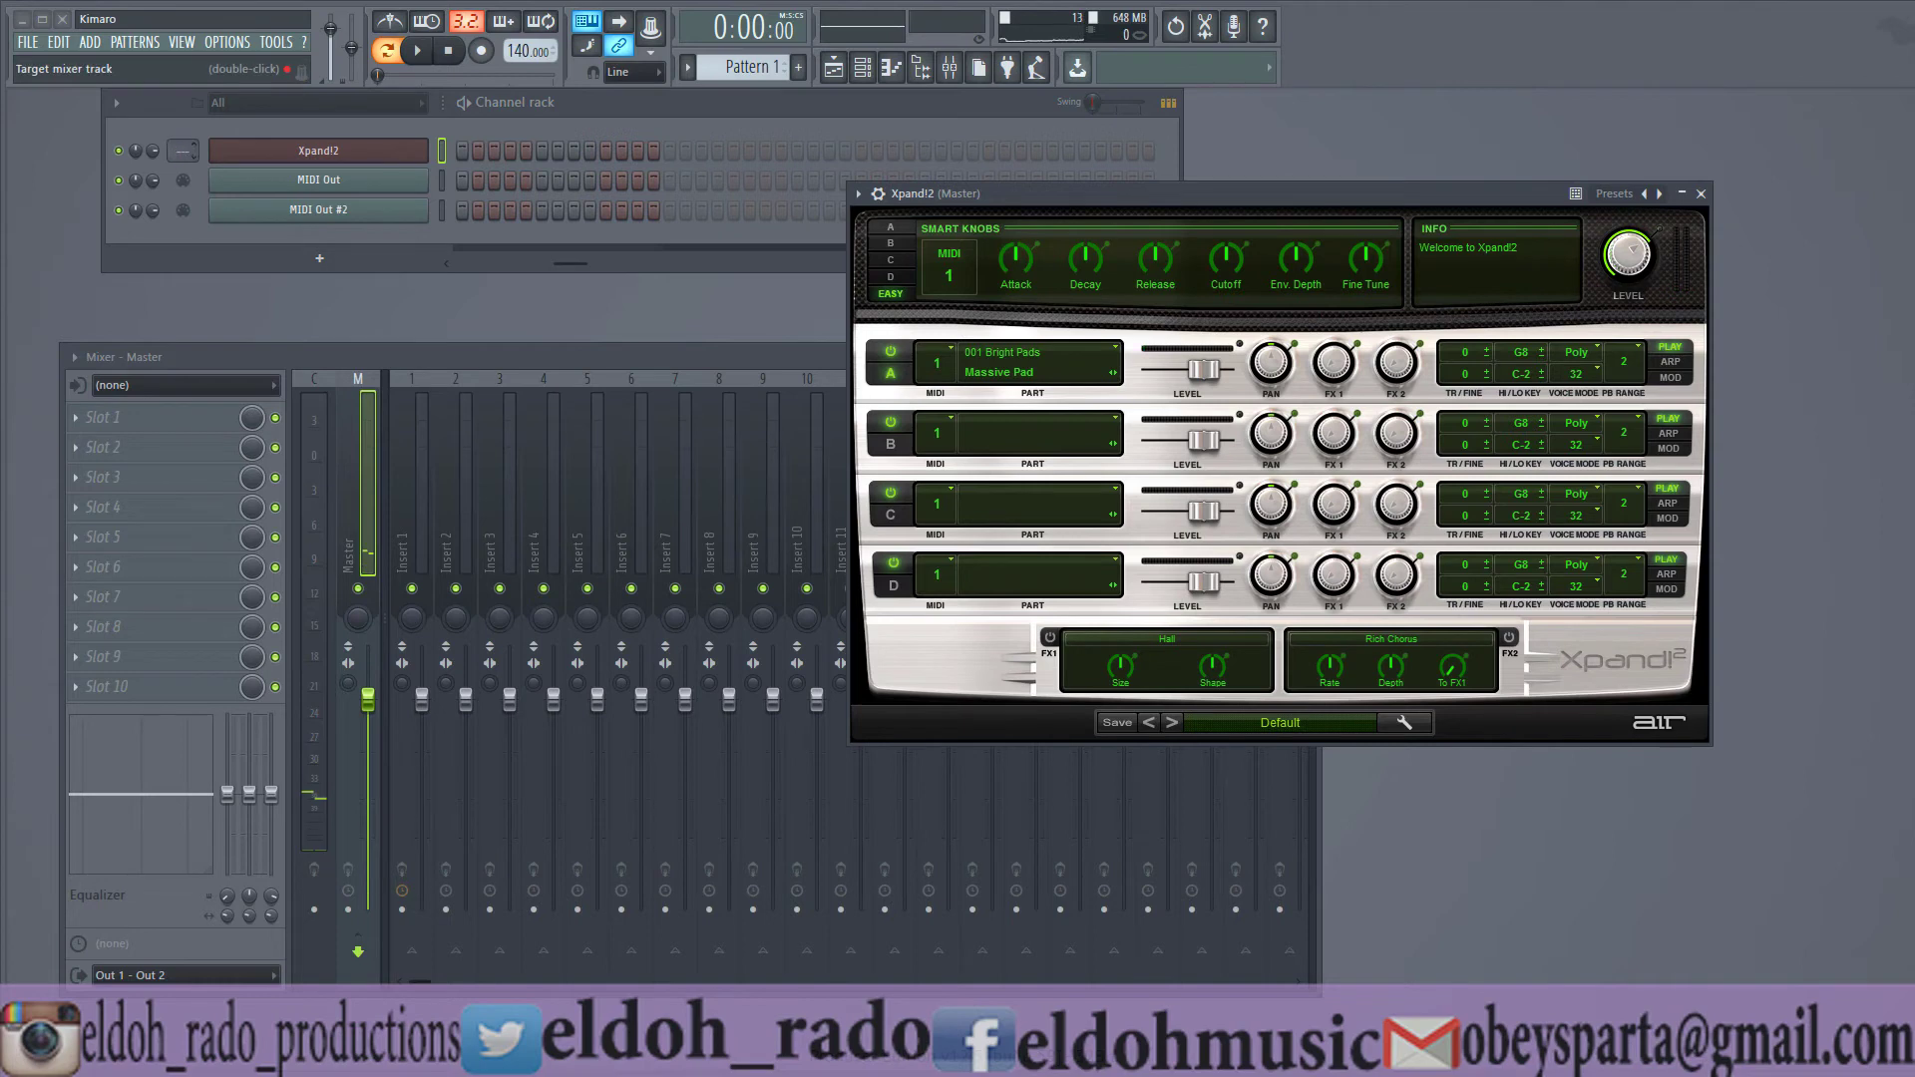
- Route Xpand!2 to mixer insert 1 and load 006 Synth Brass Duck+ into part B
{"action": "left_click_drag", "start_coordinate": [183, 151], "coordinate": [185, 148]}
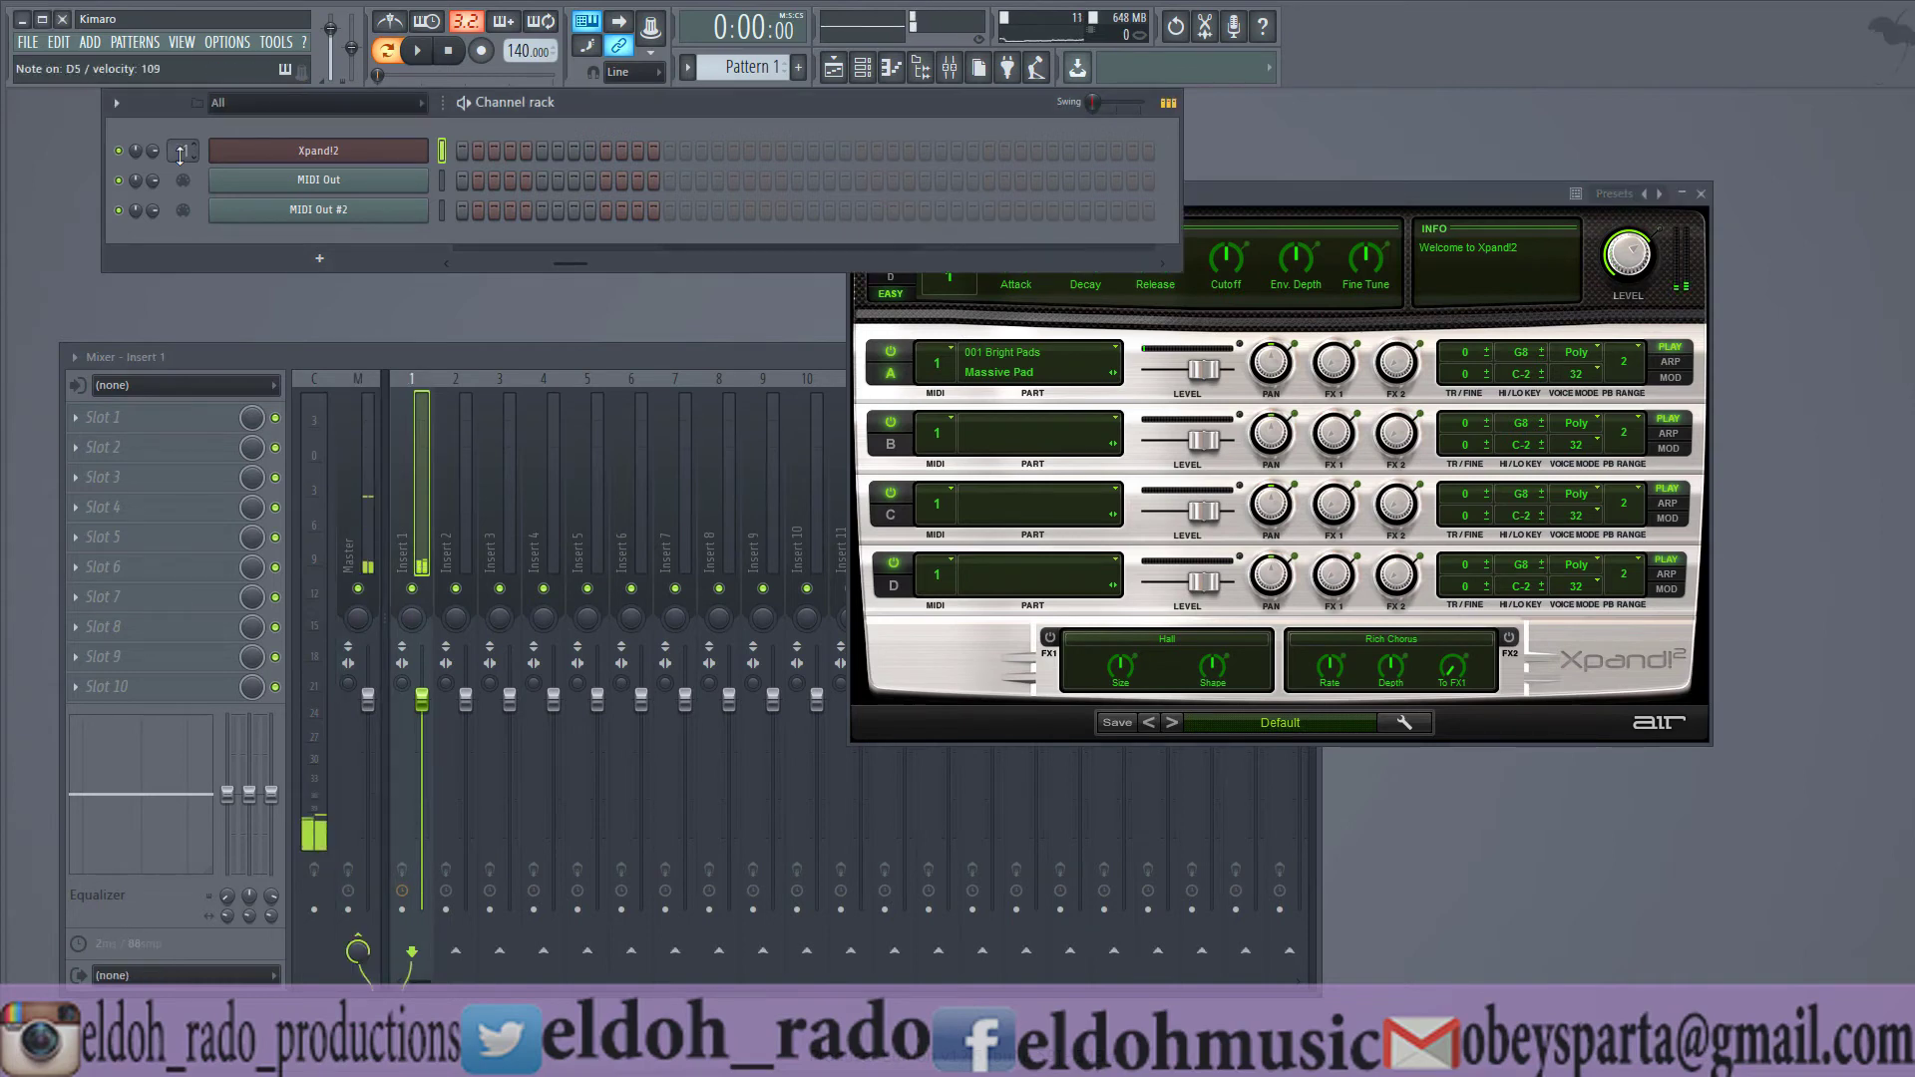
{"action": "left_click", "coordinate": [1257, 197]}
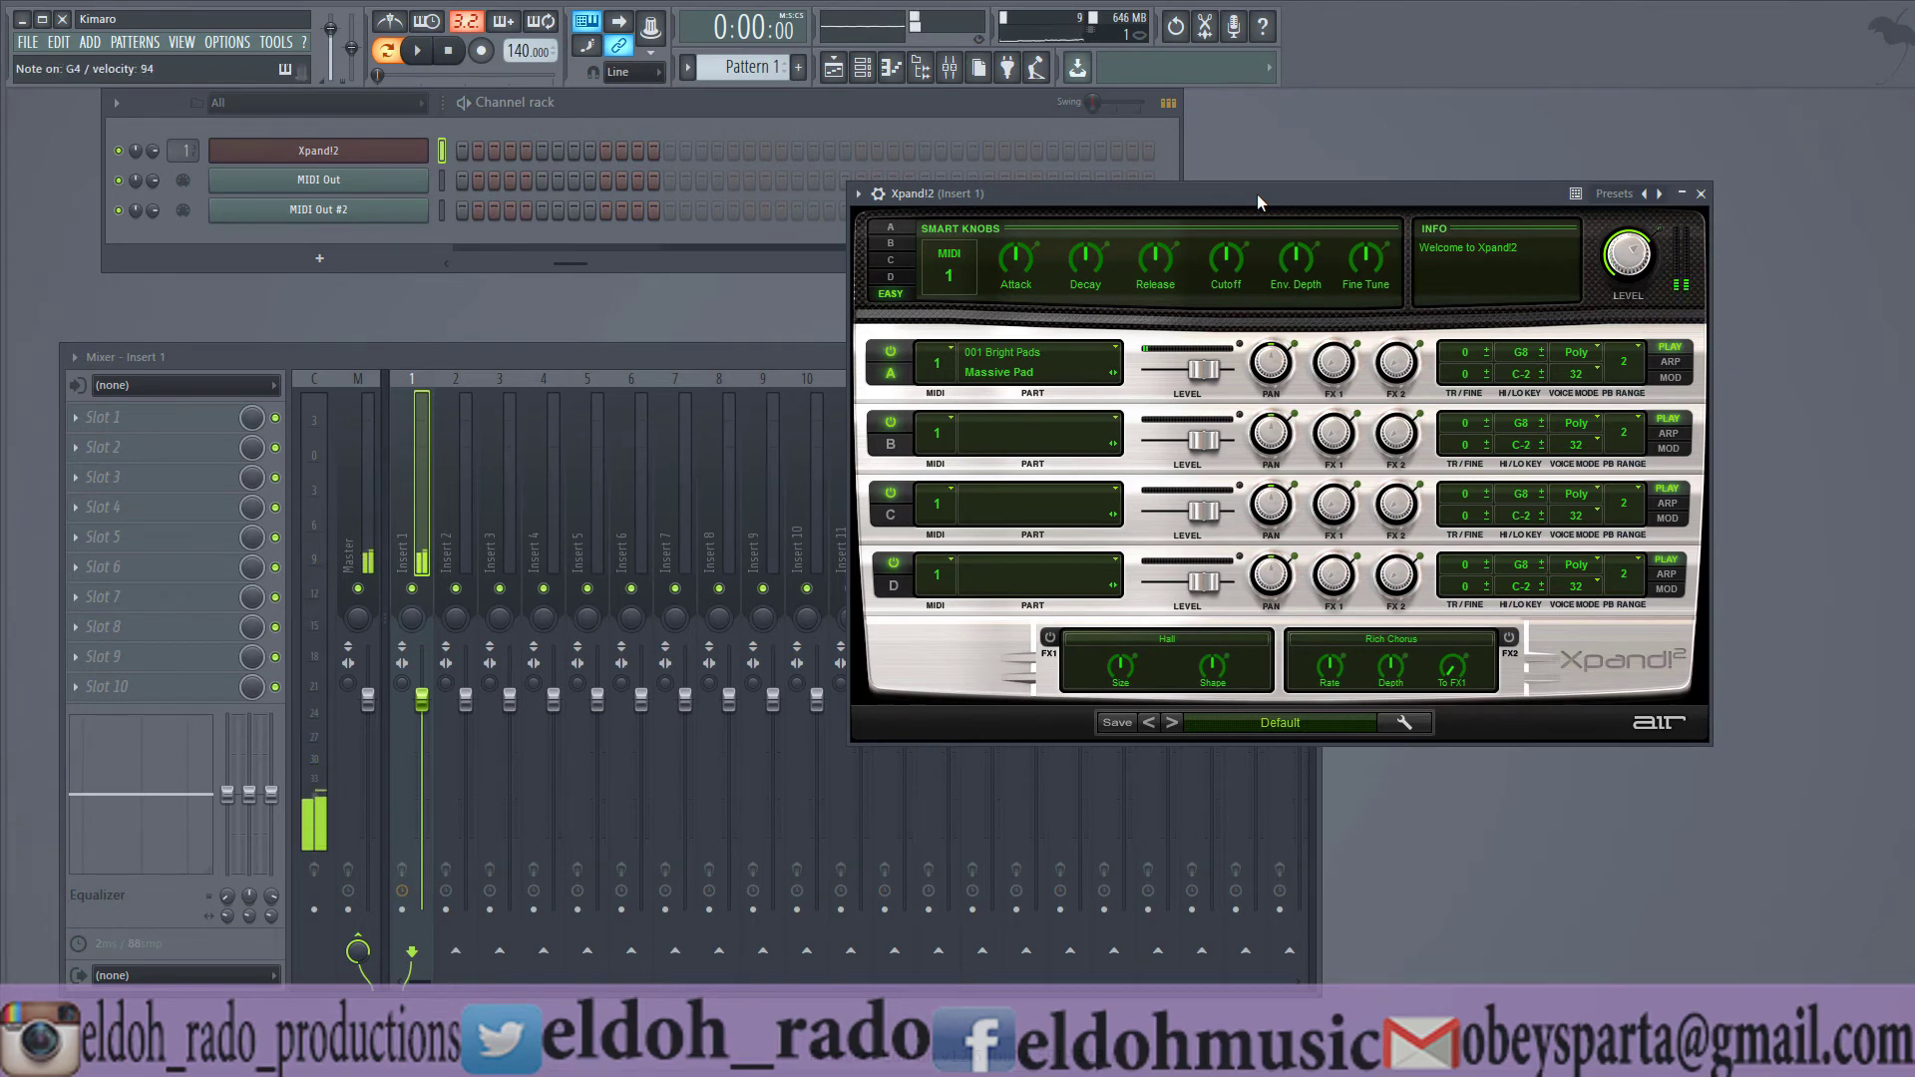
{"action": "left_click", "coordinate": [981, 439]}
{"action": "mouse_move", "coordinate": [1017, 506]}
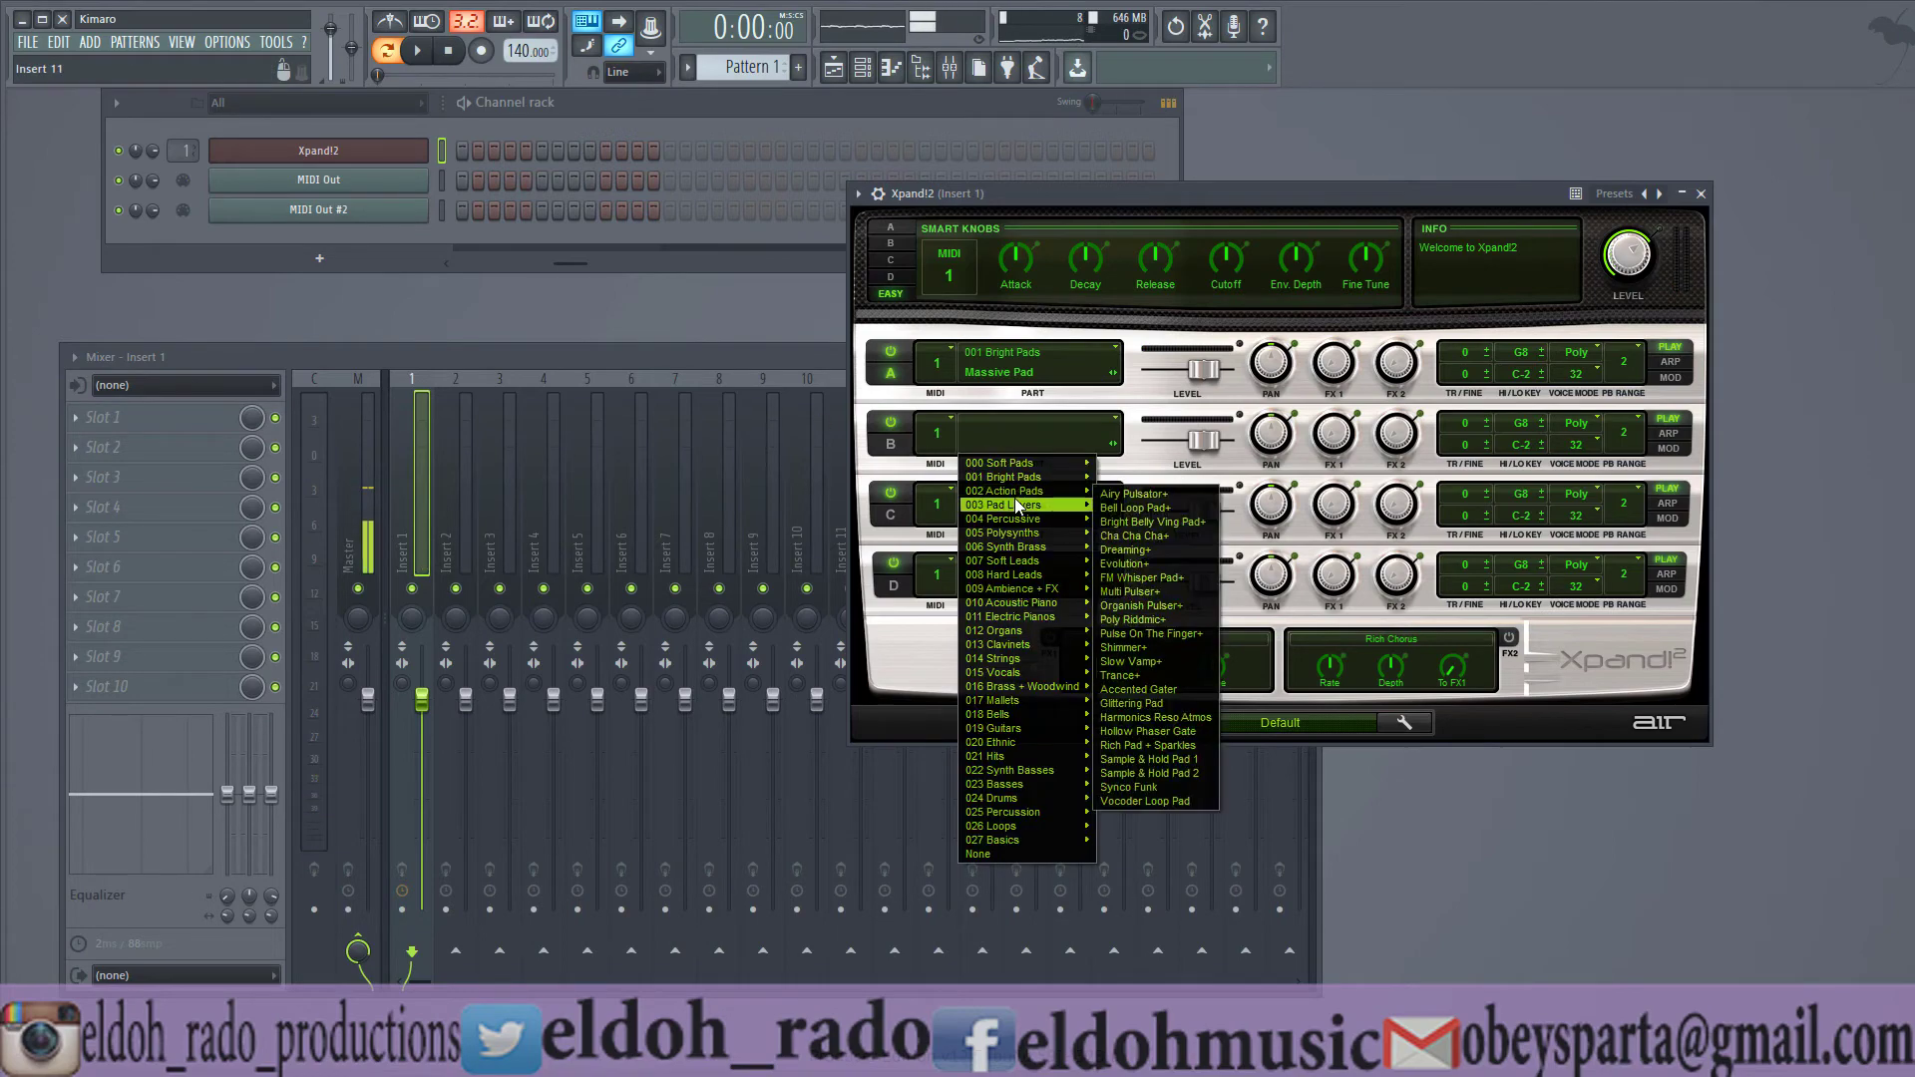
{"action": "mouse_move", "coordinate": [1047, 546]}
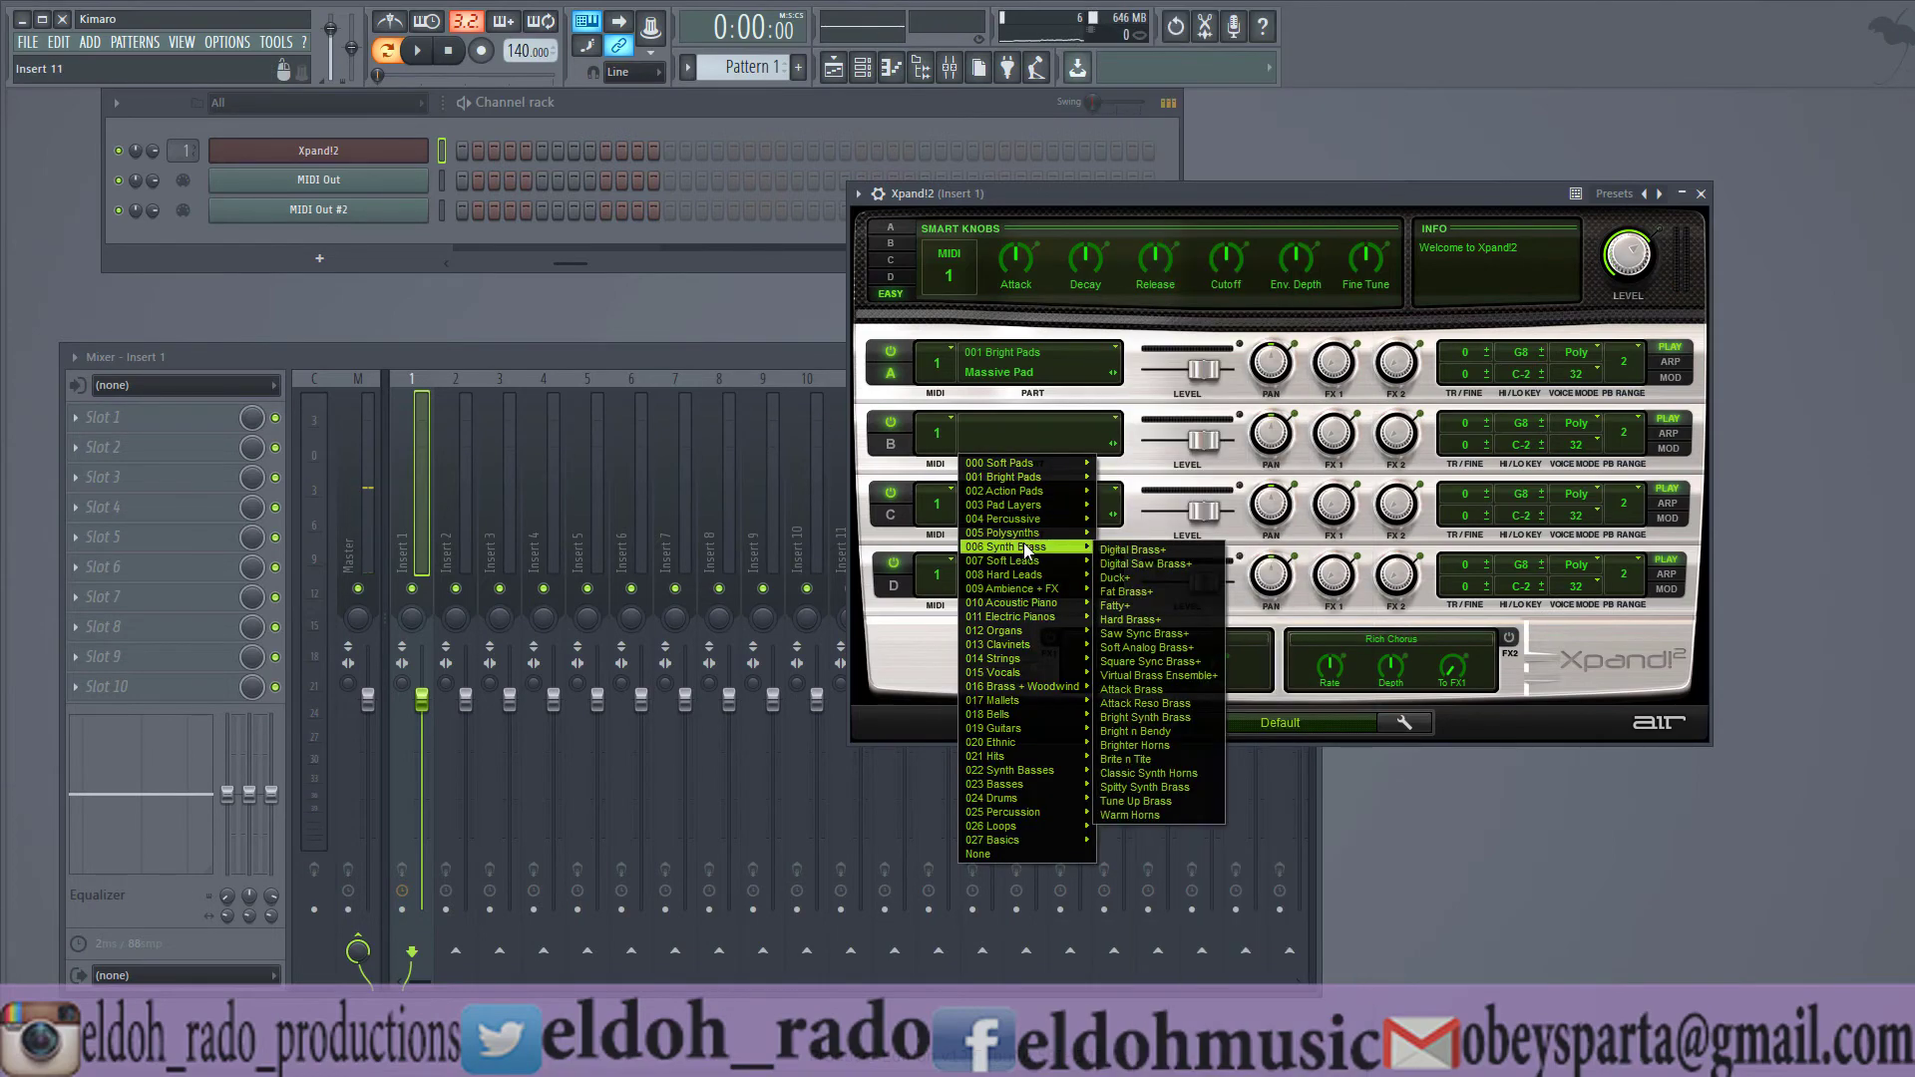
{"action": "left_click", "coordinate": [1118, 577]}
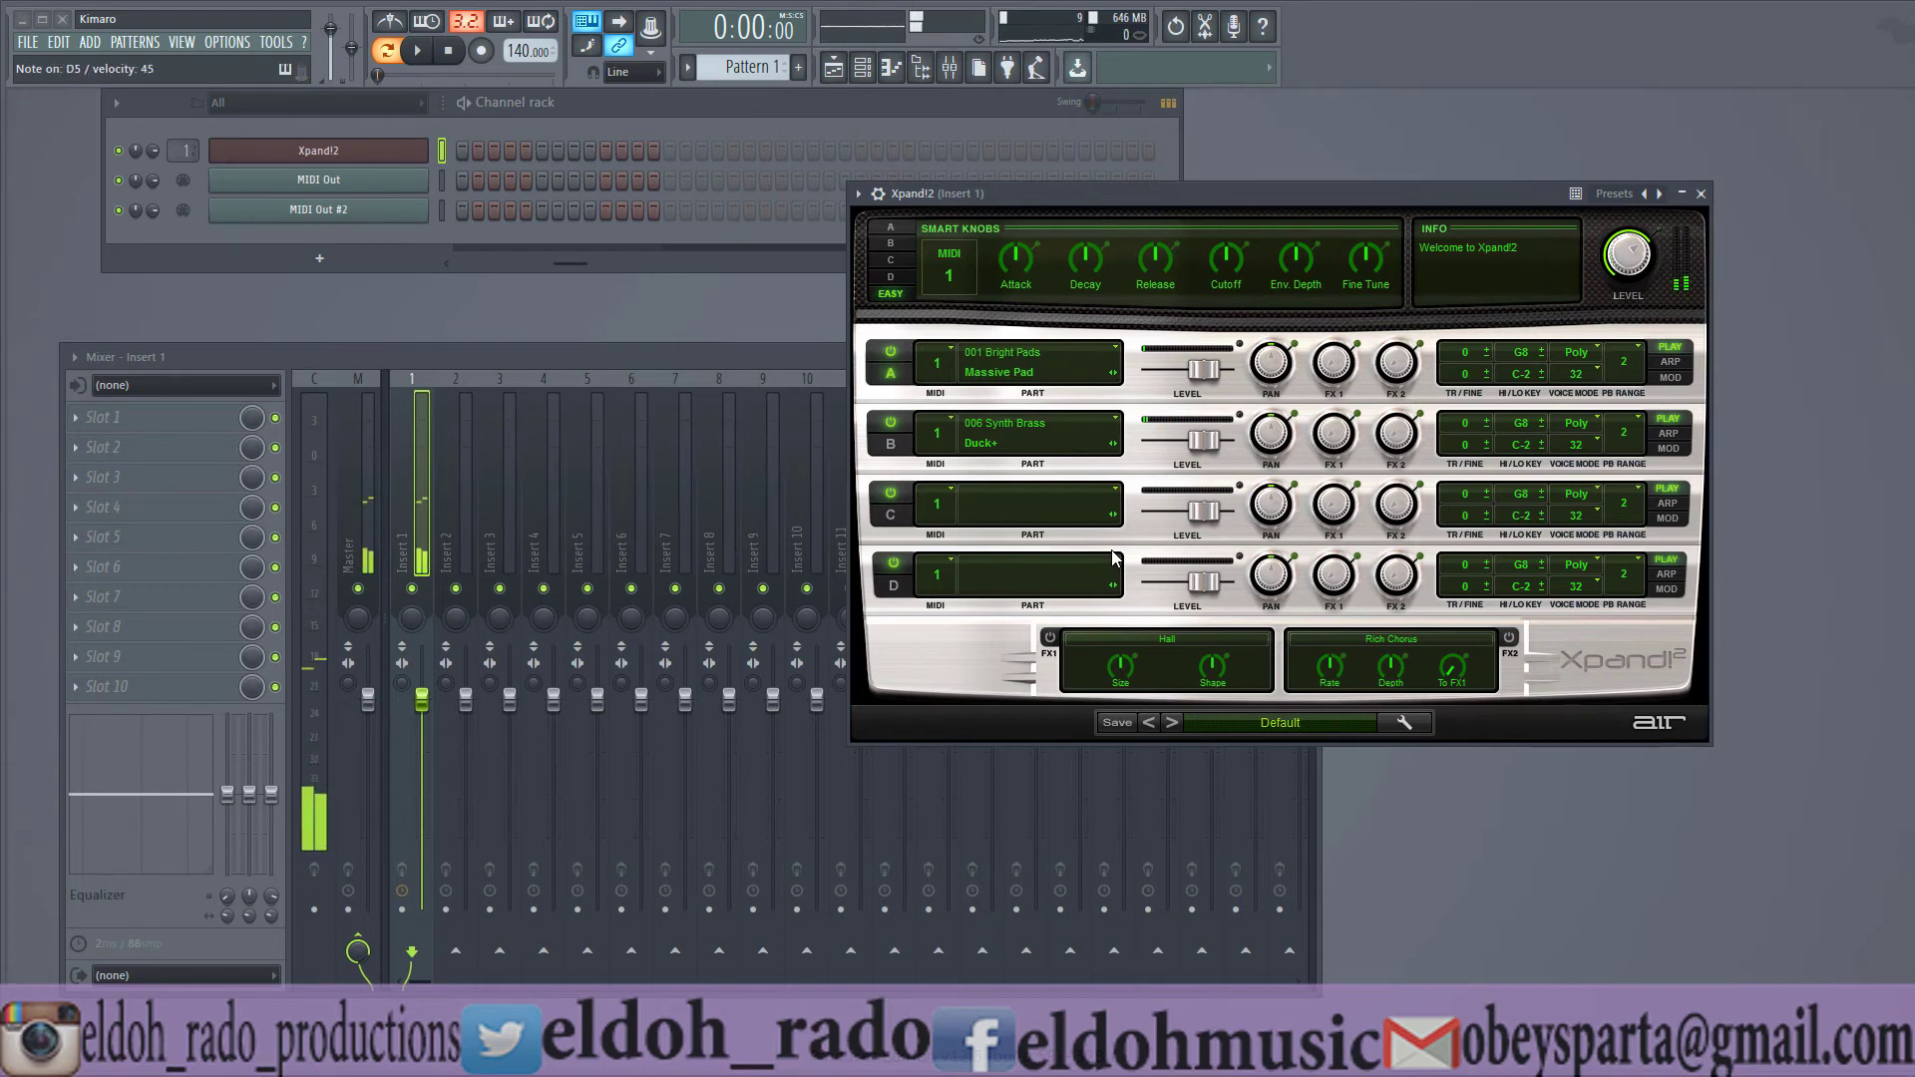
- Set Xpand!2 part B to MIDI channel 2 and part C to channel 3
{"action": "left_click", "coordinate": [895, 243]}
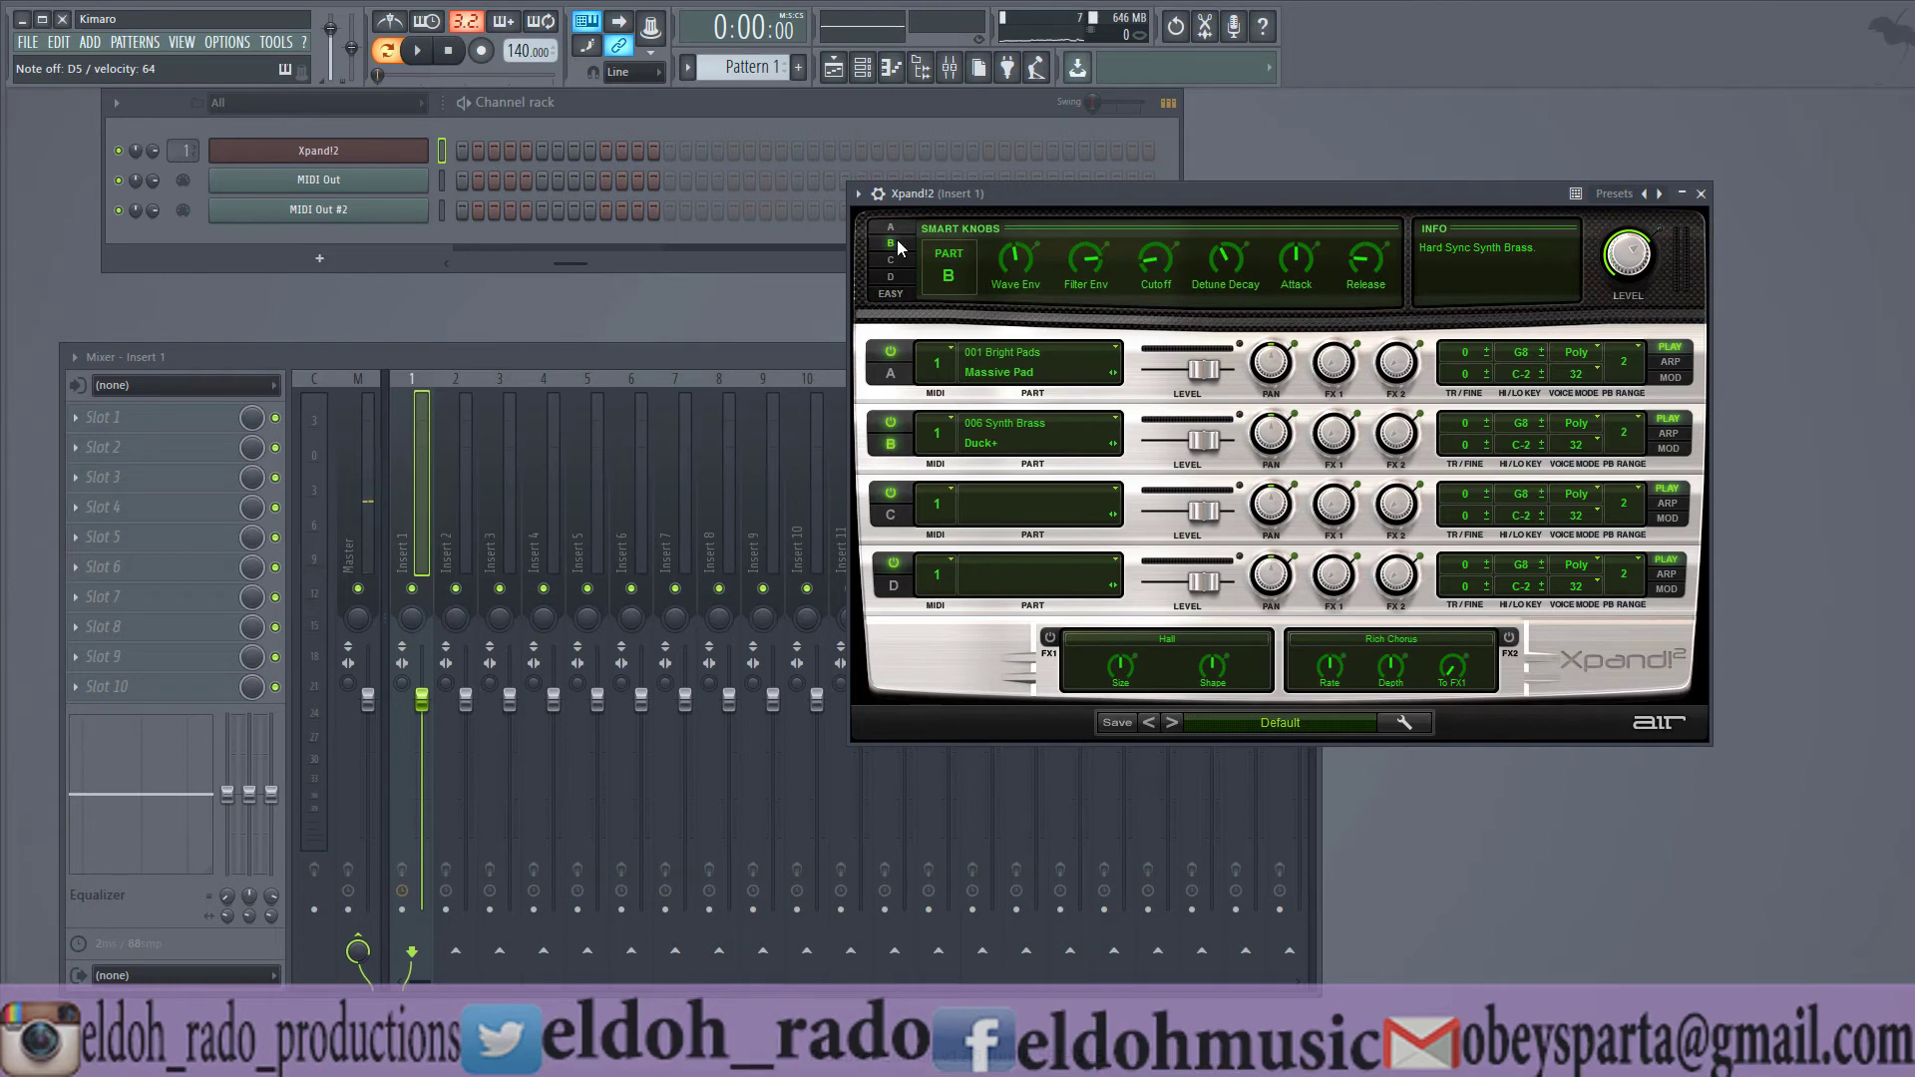
{"action": "left_click", "coordinate": [895, 293]}
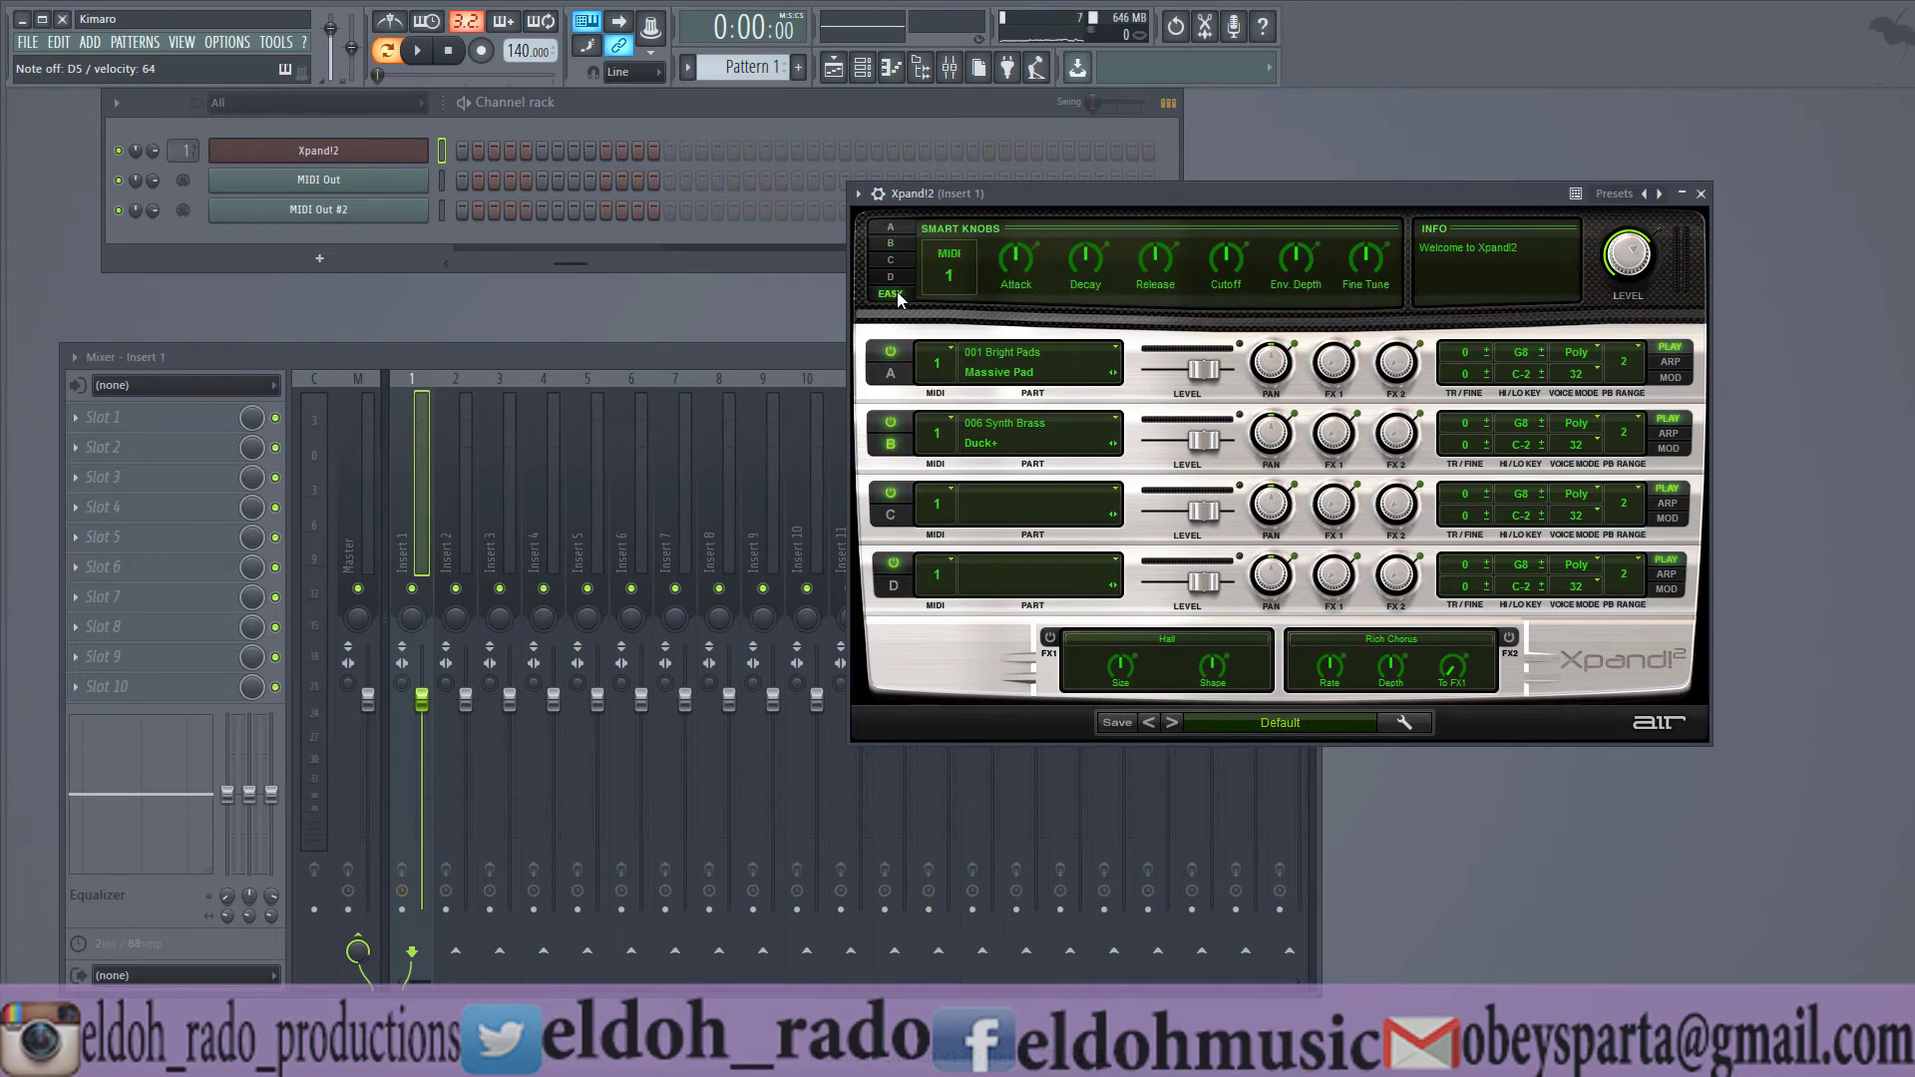
{"action": "left_click", "coordinate": [949, 417]}
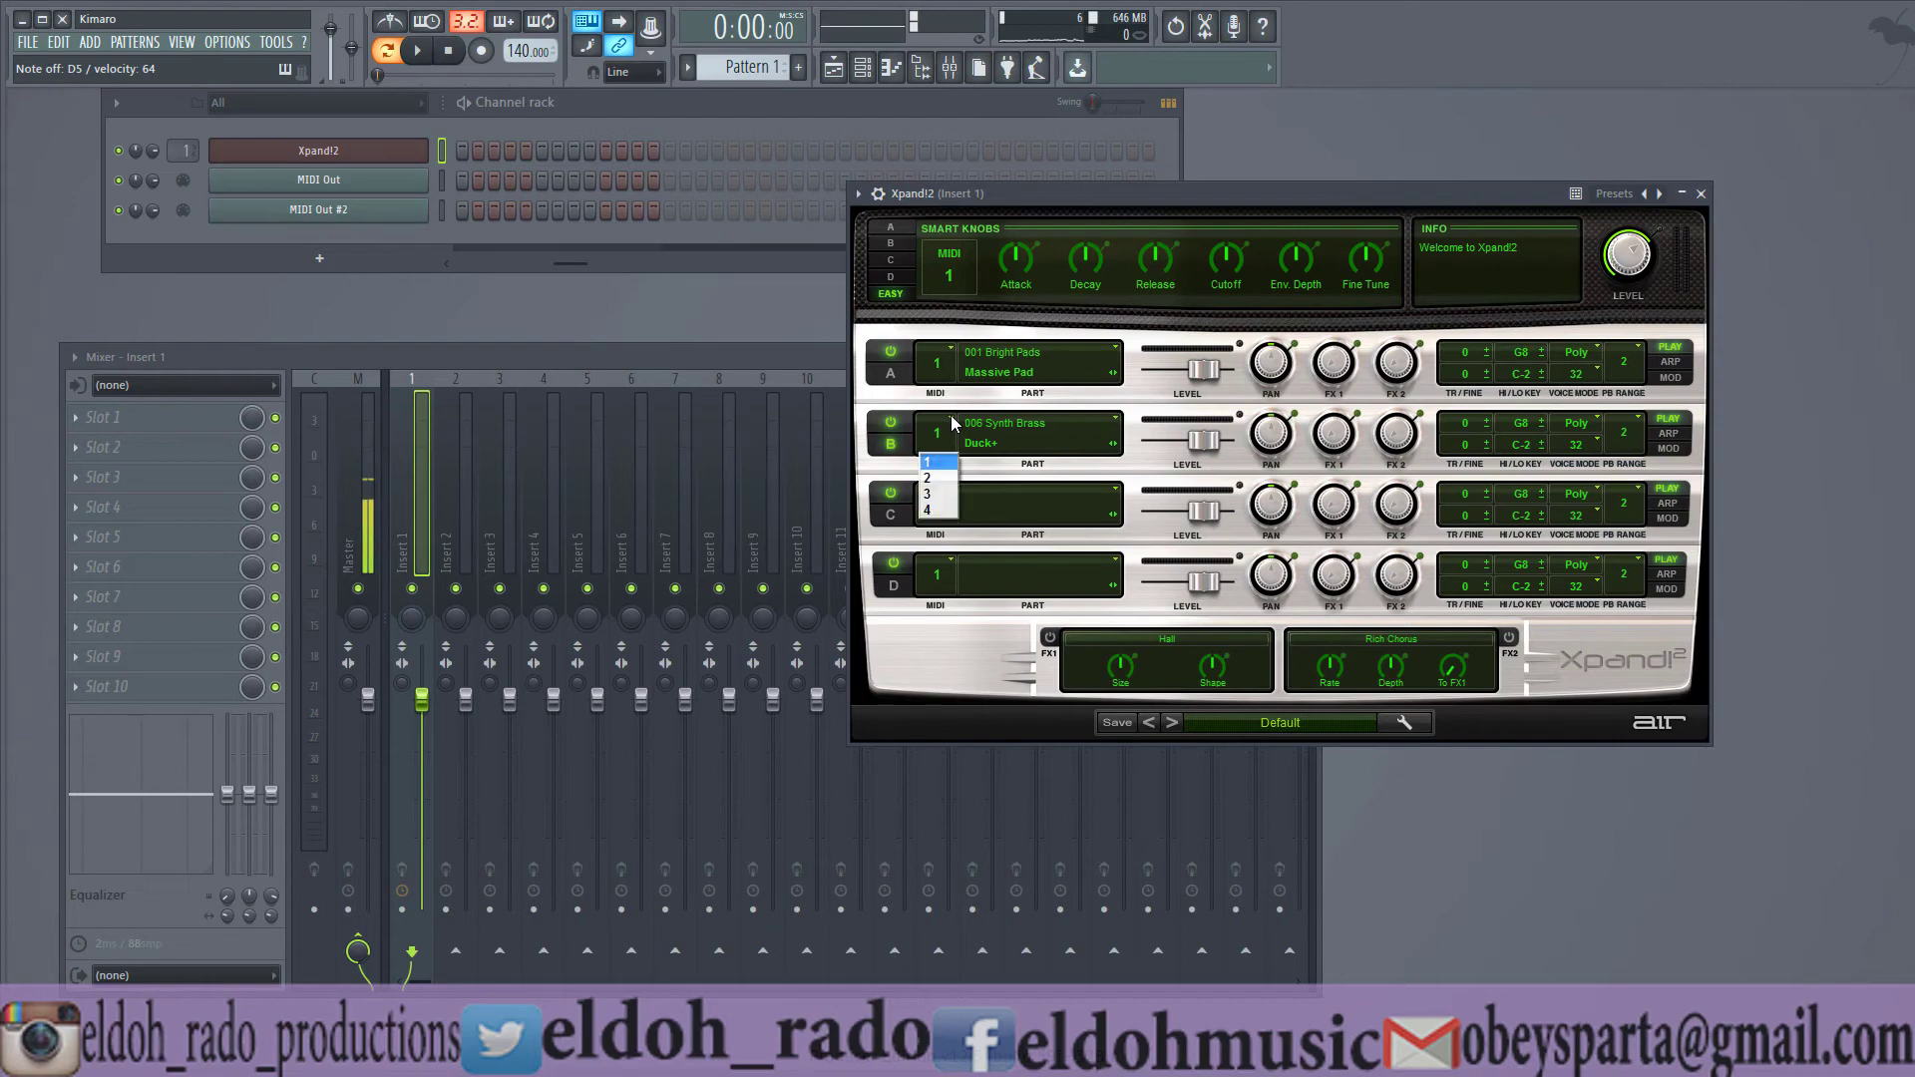
{"action": "left_click", "coordinate": [930, 478]}
{"action": "left_click", "coordinate": [953, 495]}
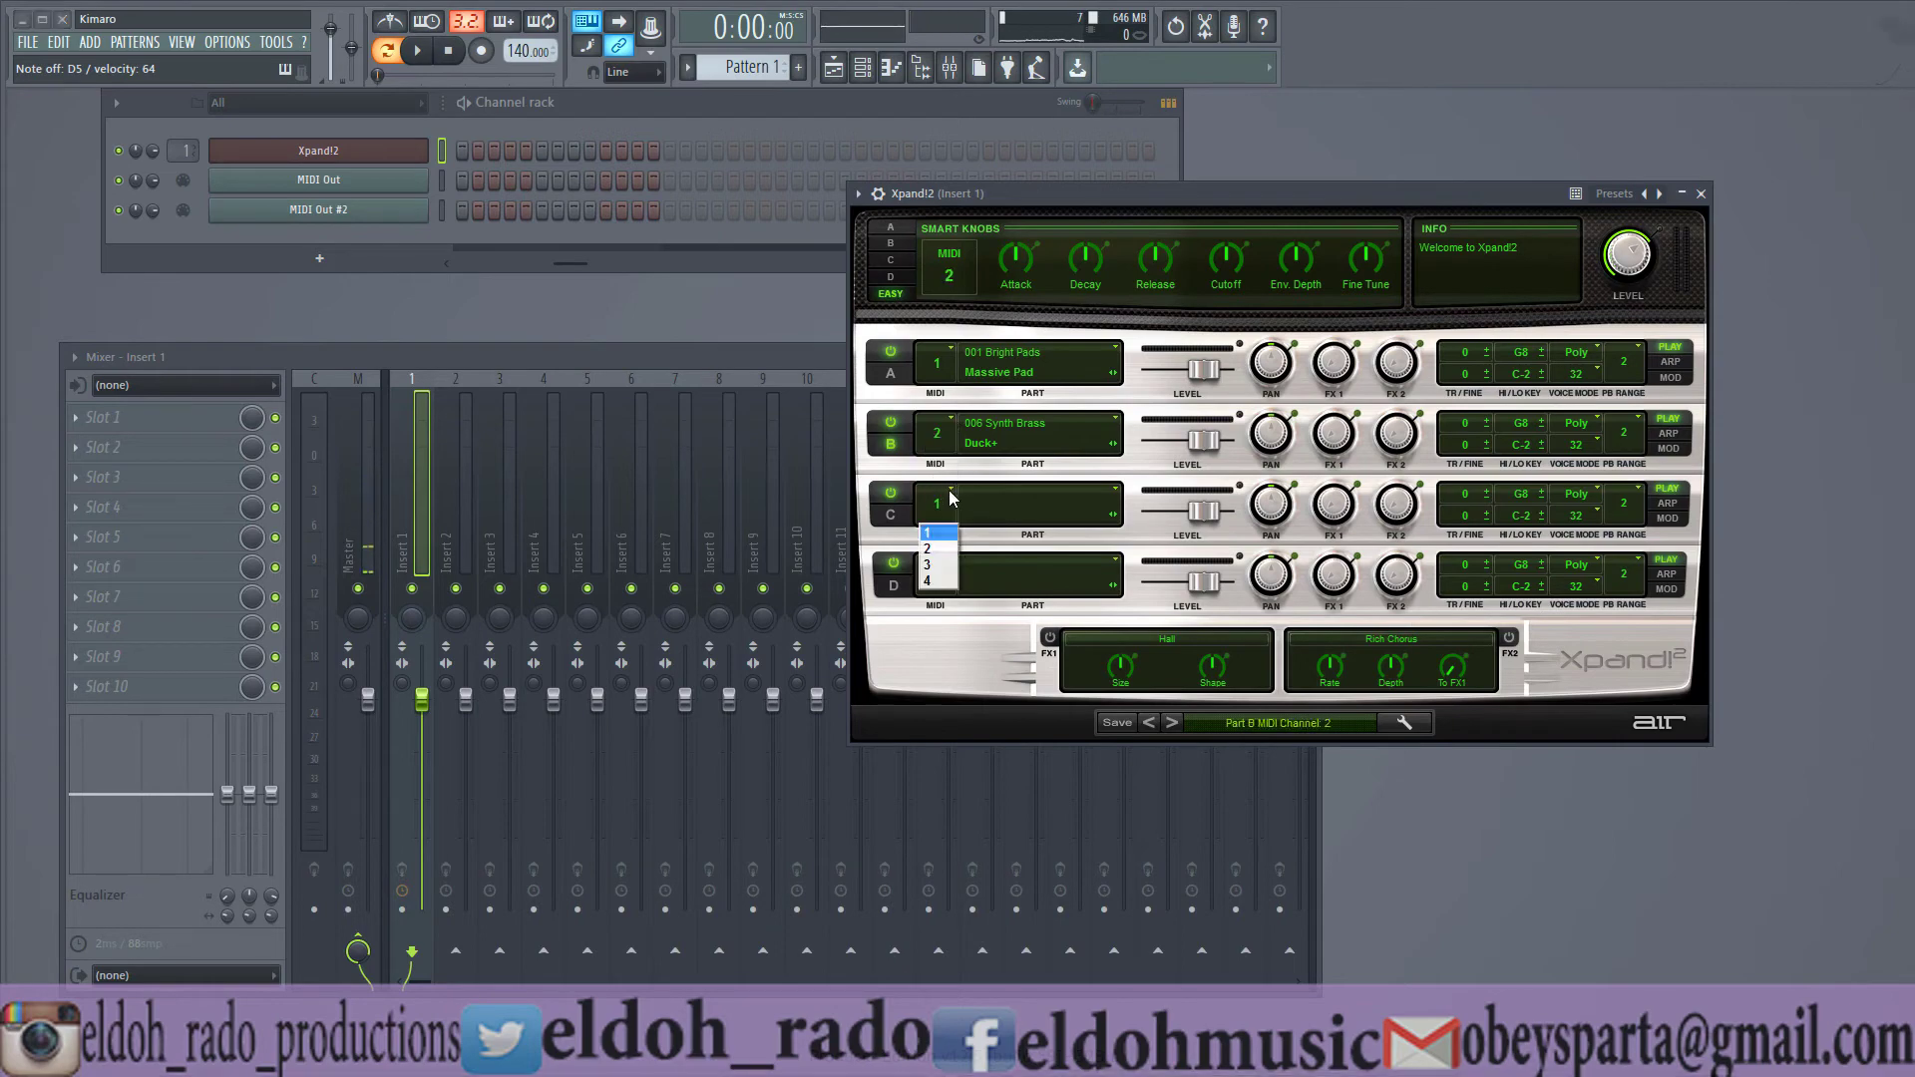
{"action": "left_click", "coordinate": [949, 565]}
- Load the 003 Pad Layers Stratos+ patch into Xpand!2's part C
{"action": "left_click", "coordinate": [1005, 500]}
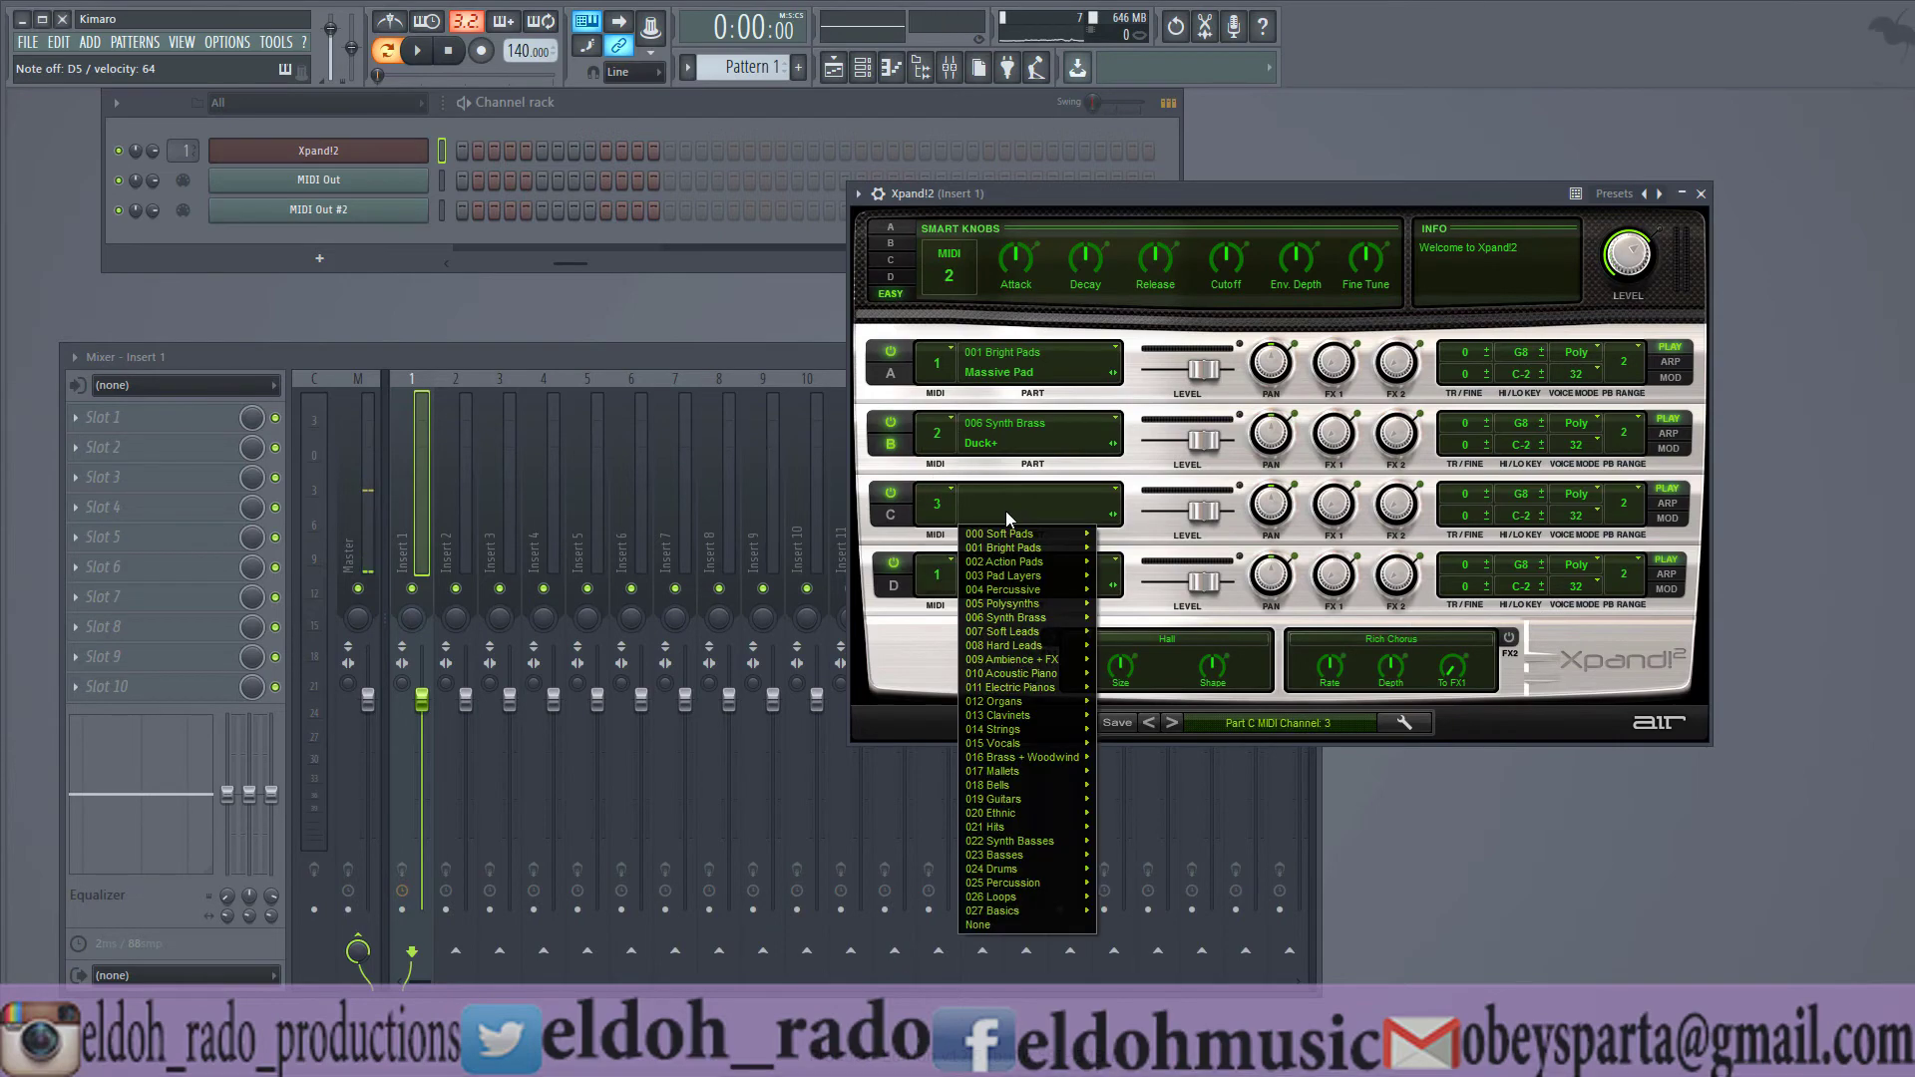
{"action": "mouse_move", "coordinate": [1017, 578]}
{"action": "left_click", "coordinate": [1127, 556]}
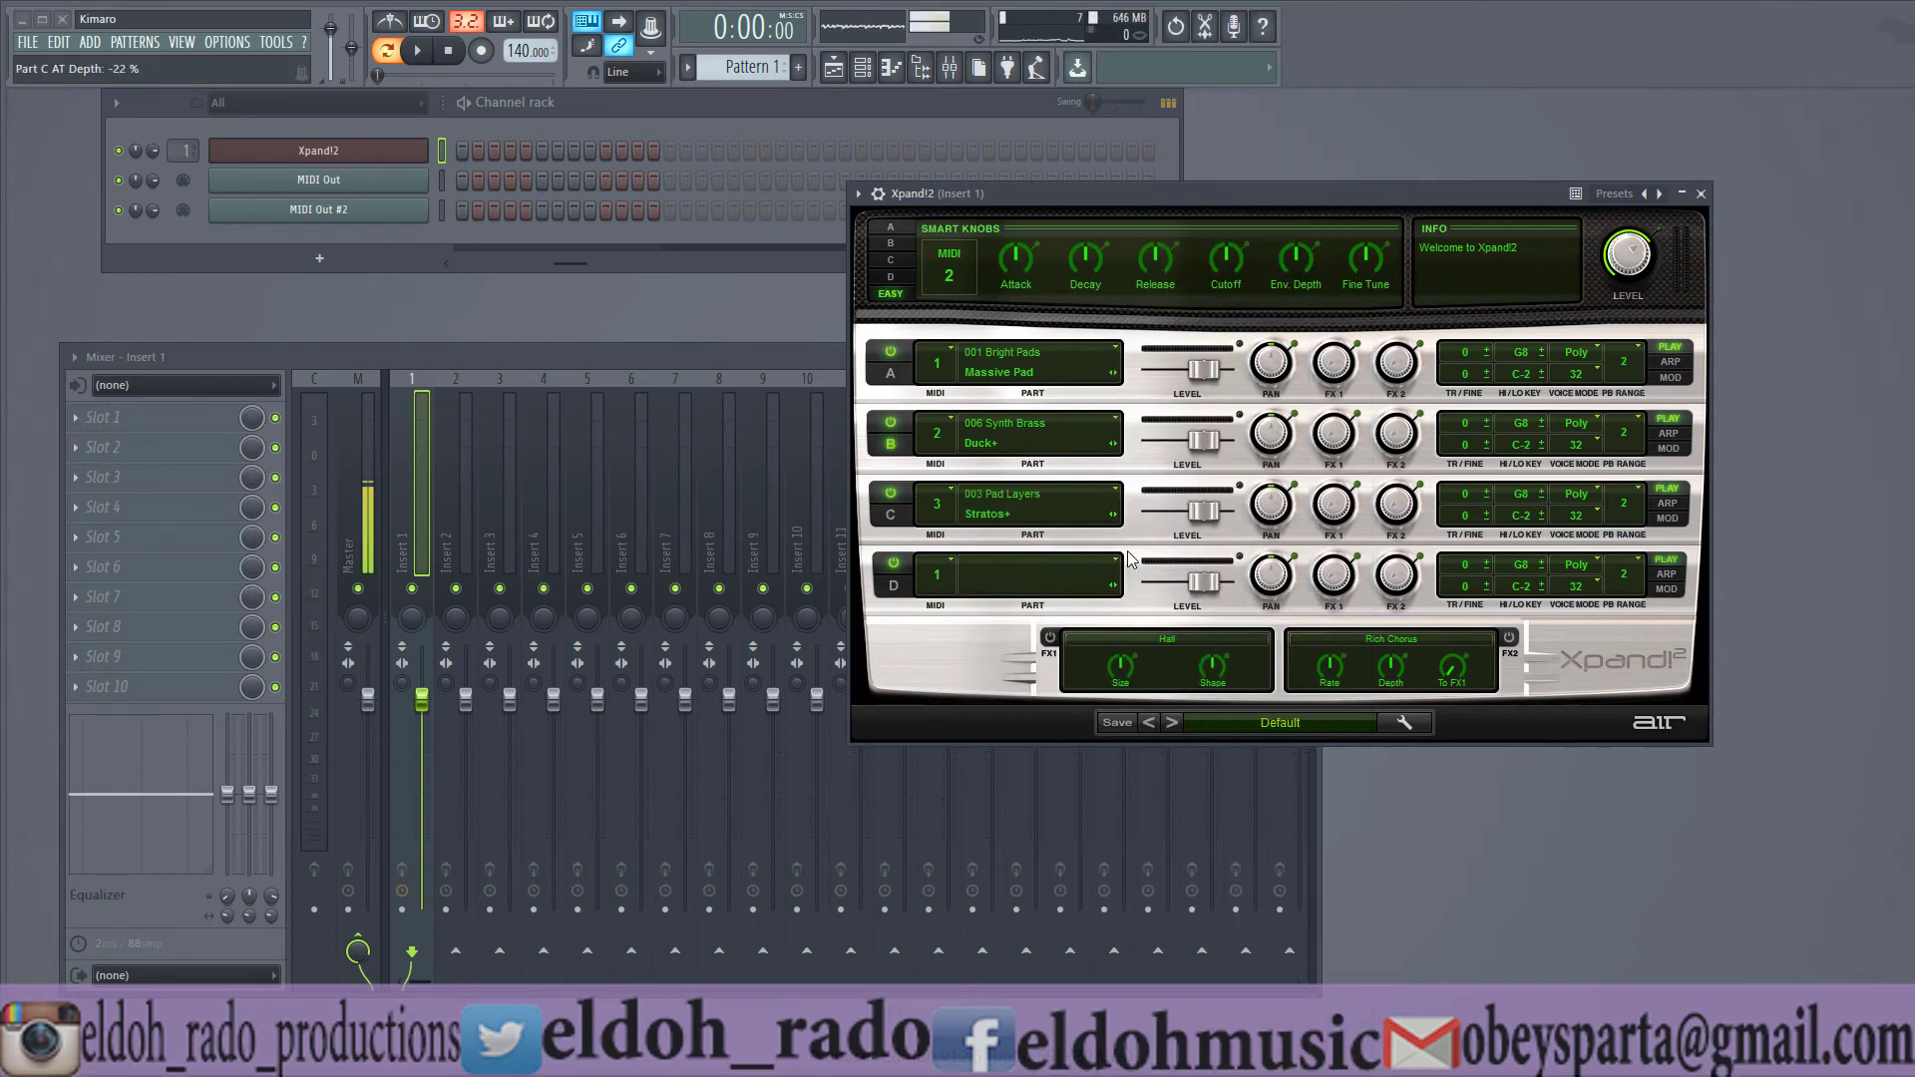
{"action": "left_click", "coordinate": [442, 183]}
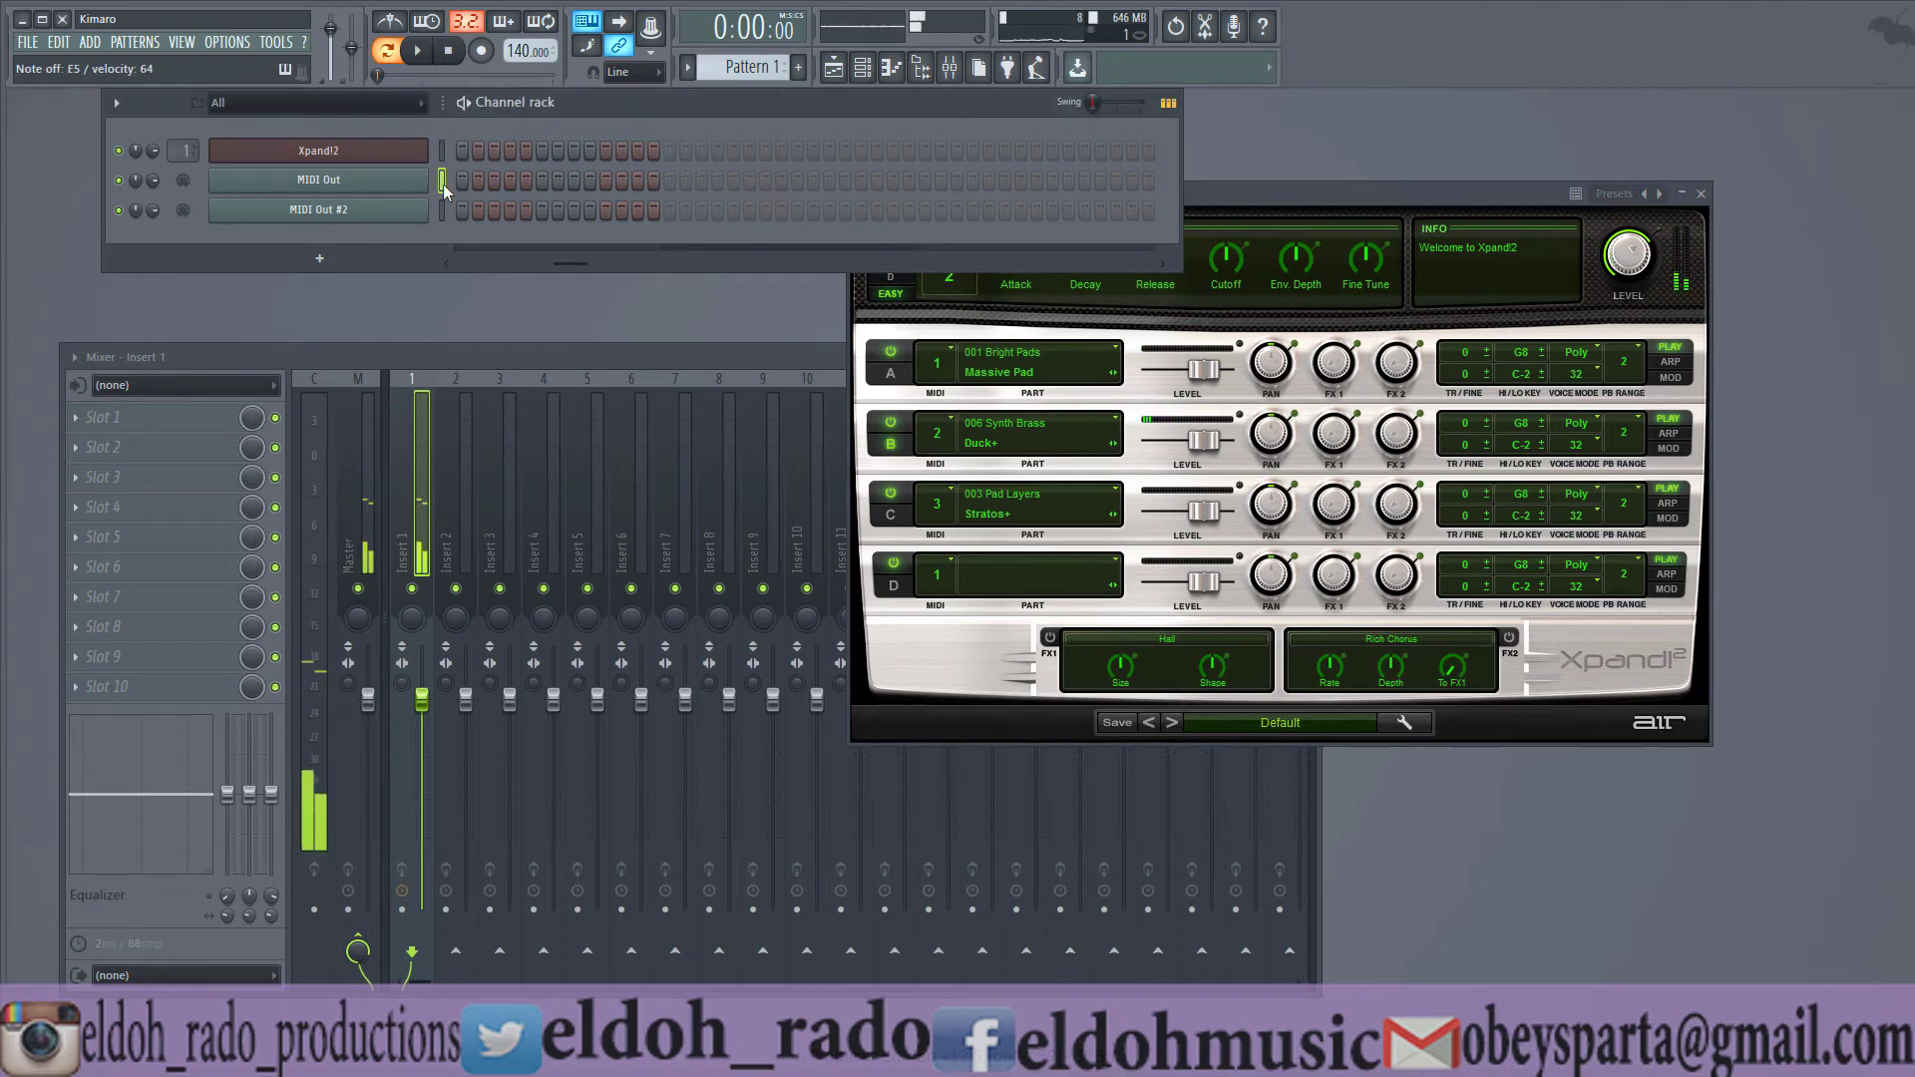
- Select MIDI Out #2, return to Xpand!2, and step through smart knobs A–D, ending on B
{"action": "left_click", "coordinate": [443, 209]}
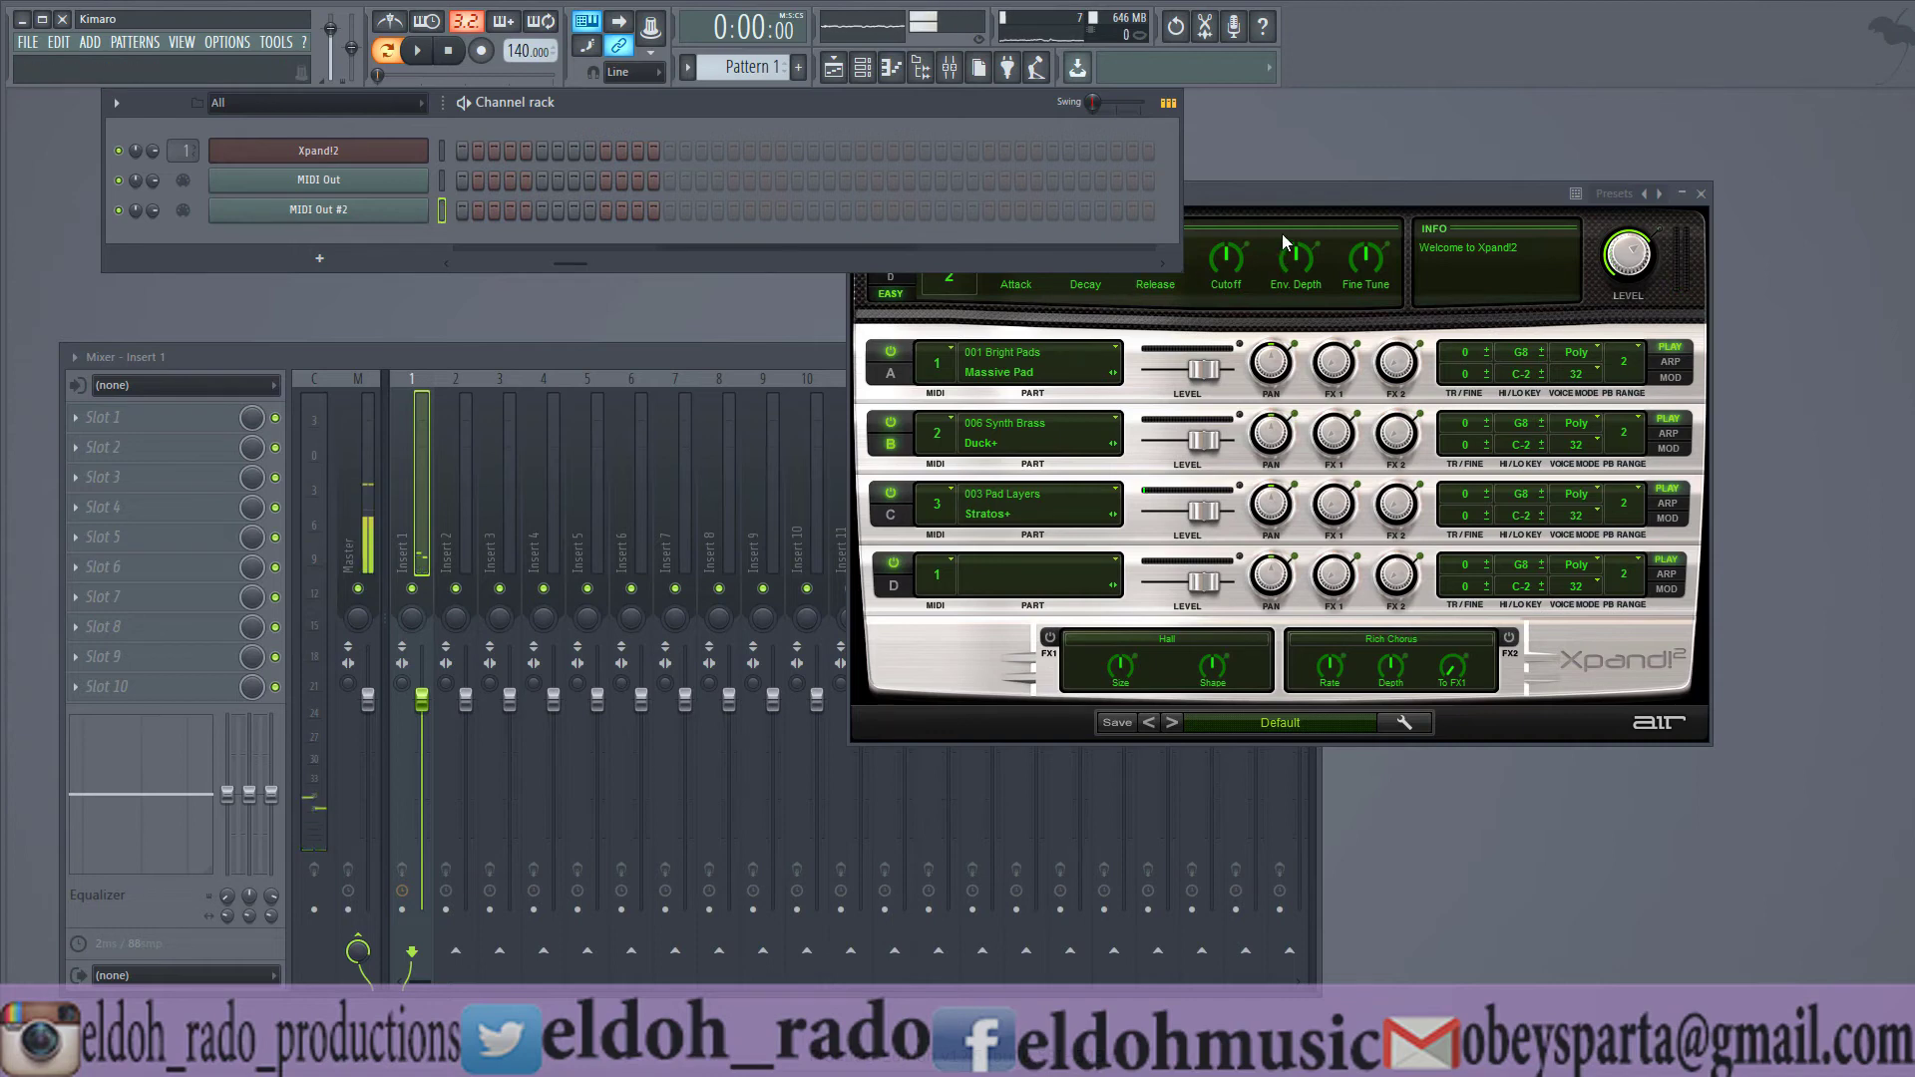
{"action": "left_click", "coordinate": [1304, 198]}
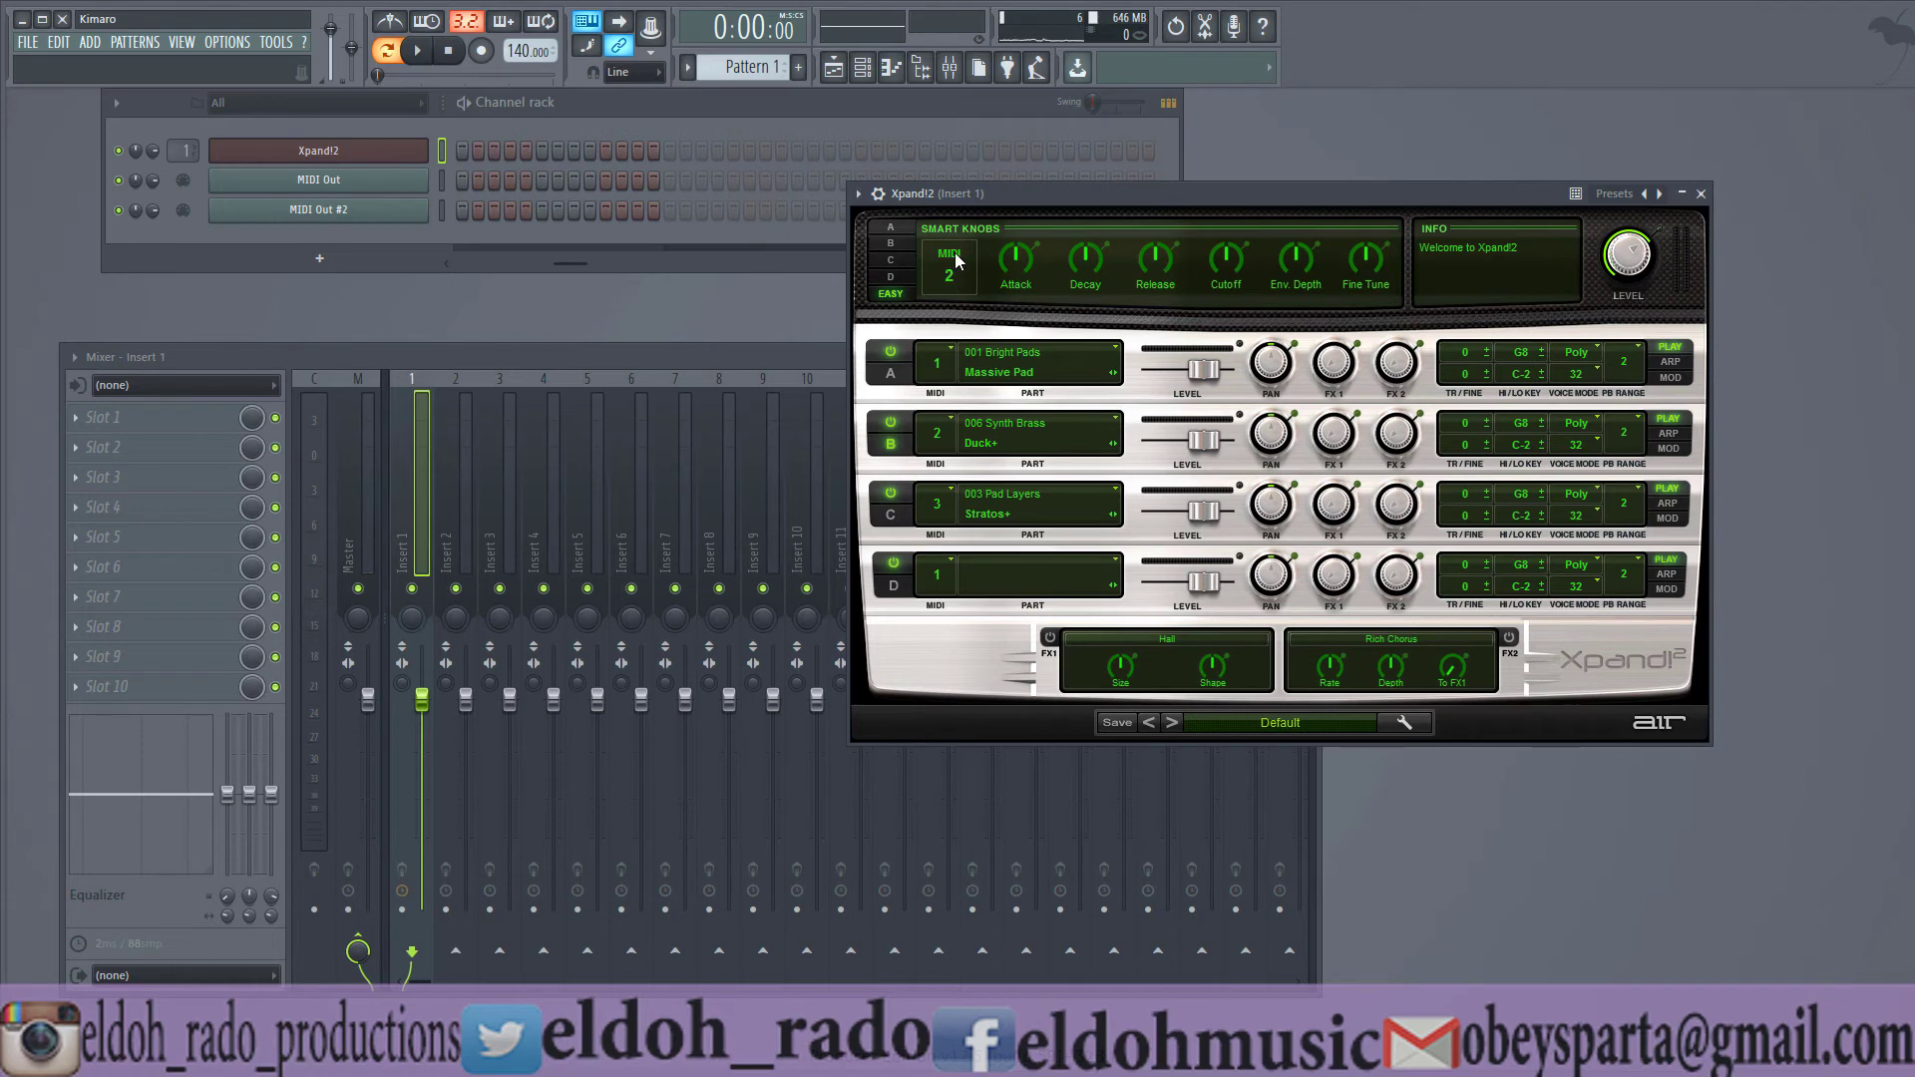
{"action": "left_click", "coordinate": [903, 233]}
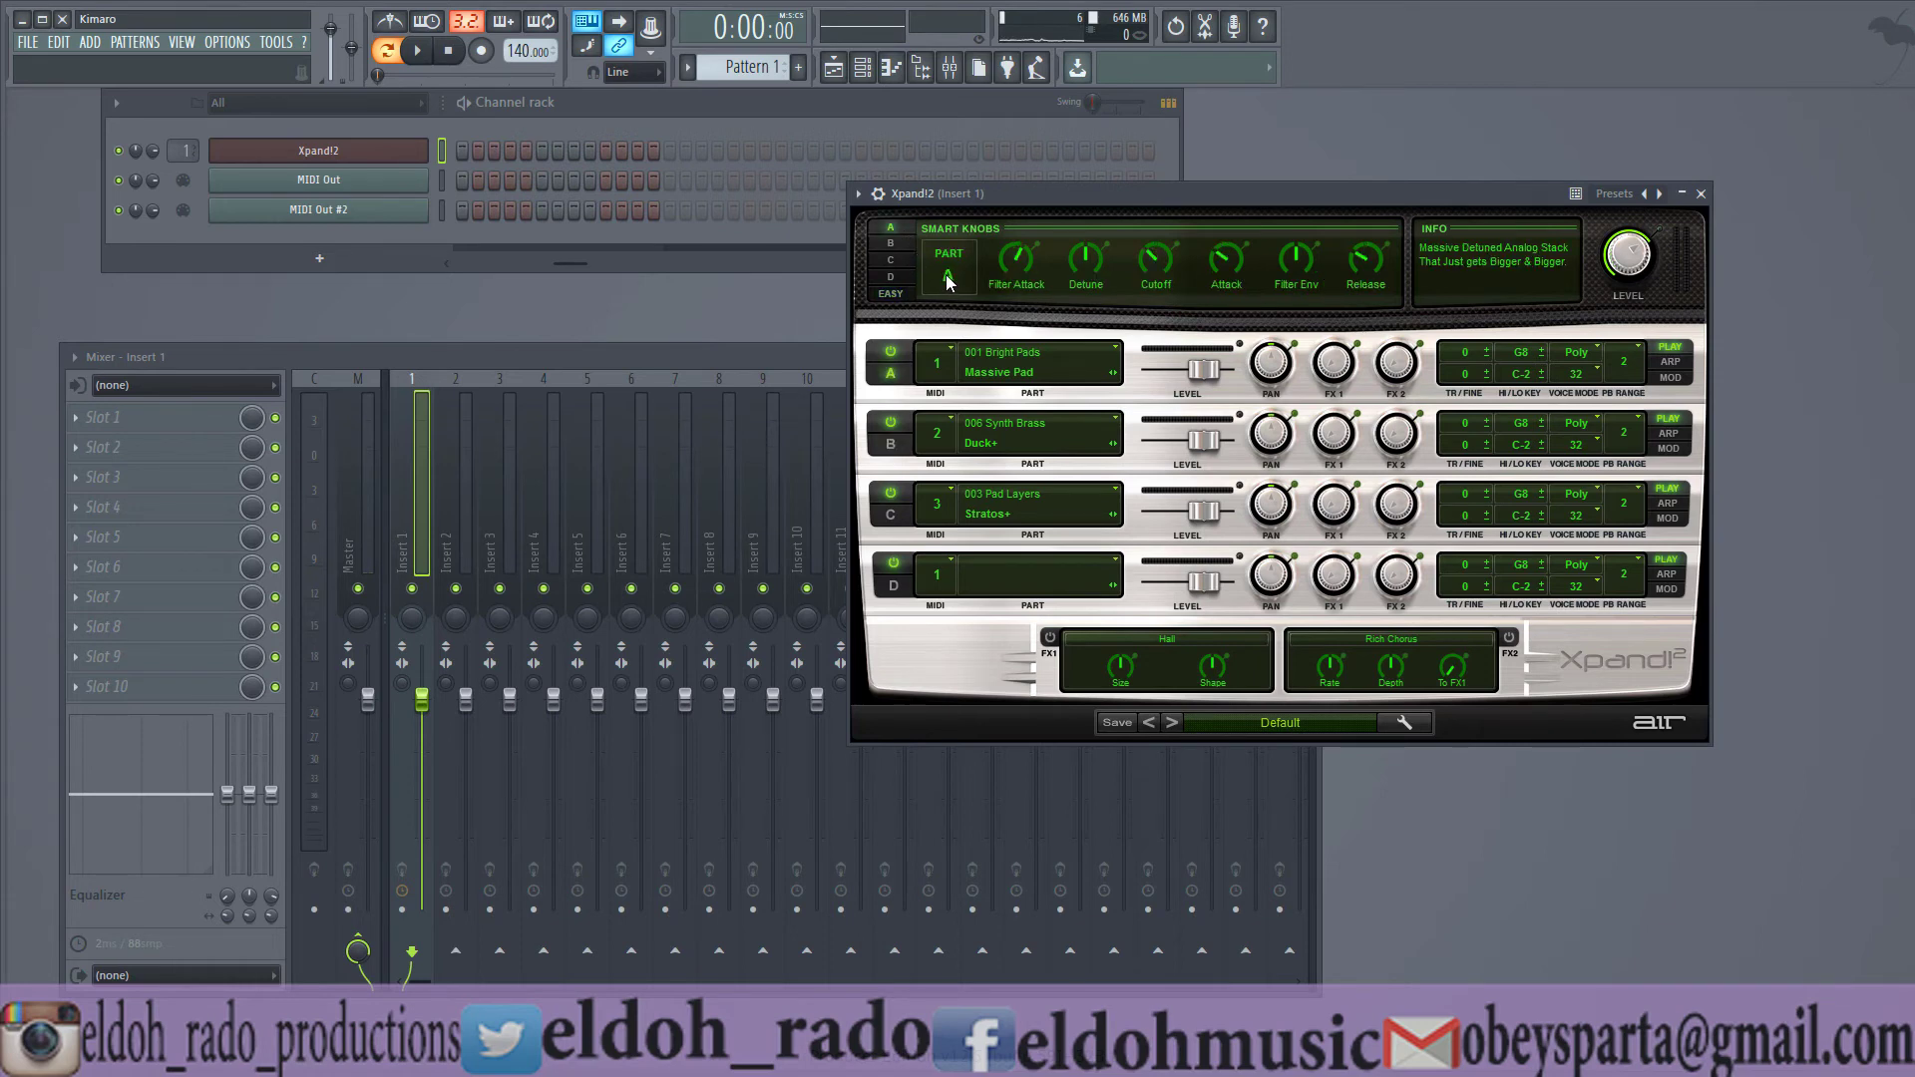
{"action": "left_click", "coordinate": [891, 239]}
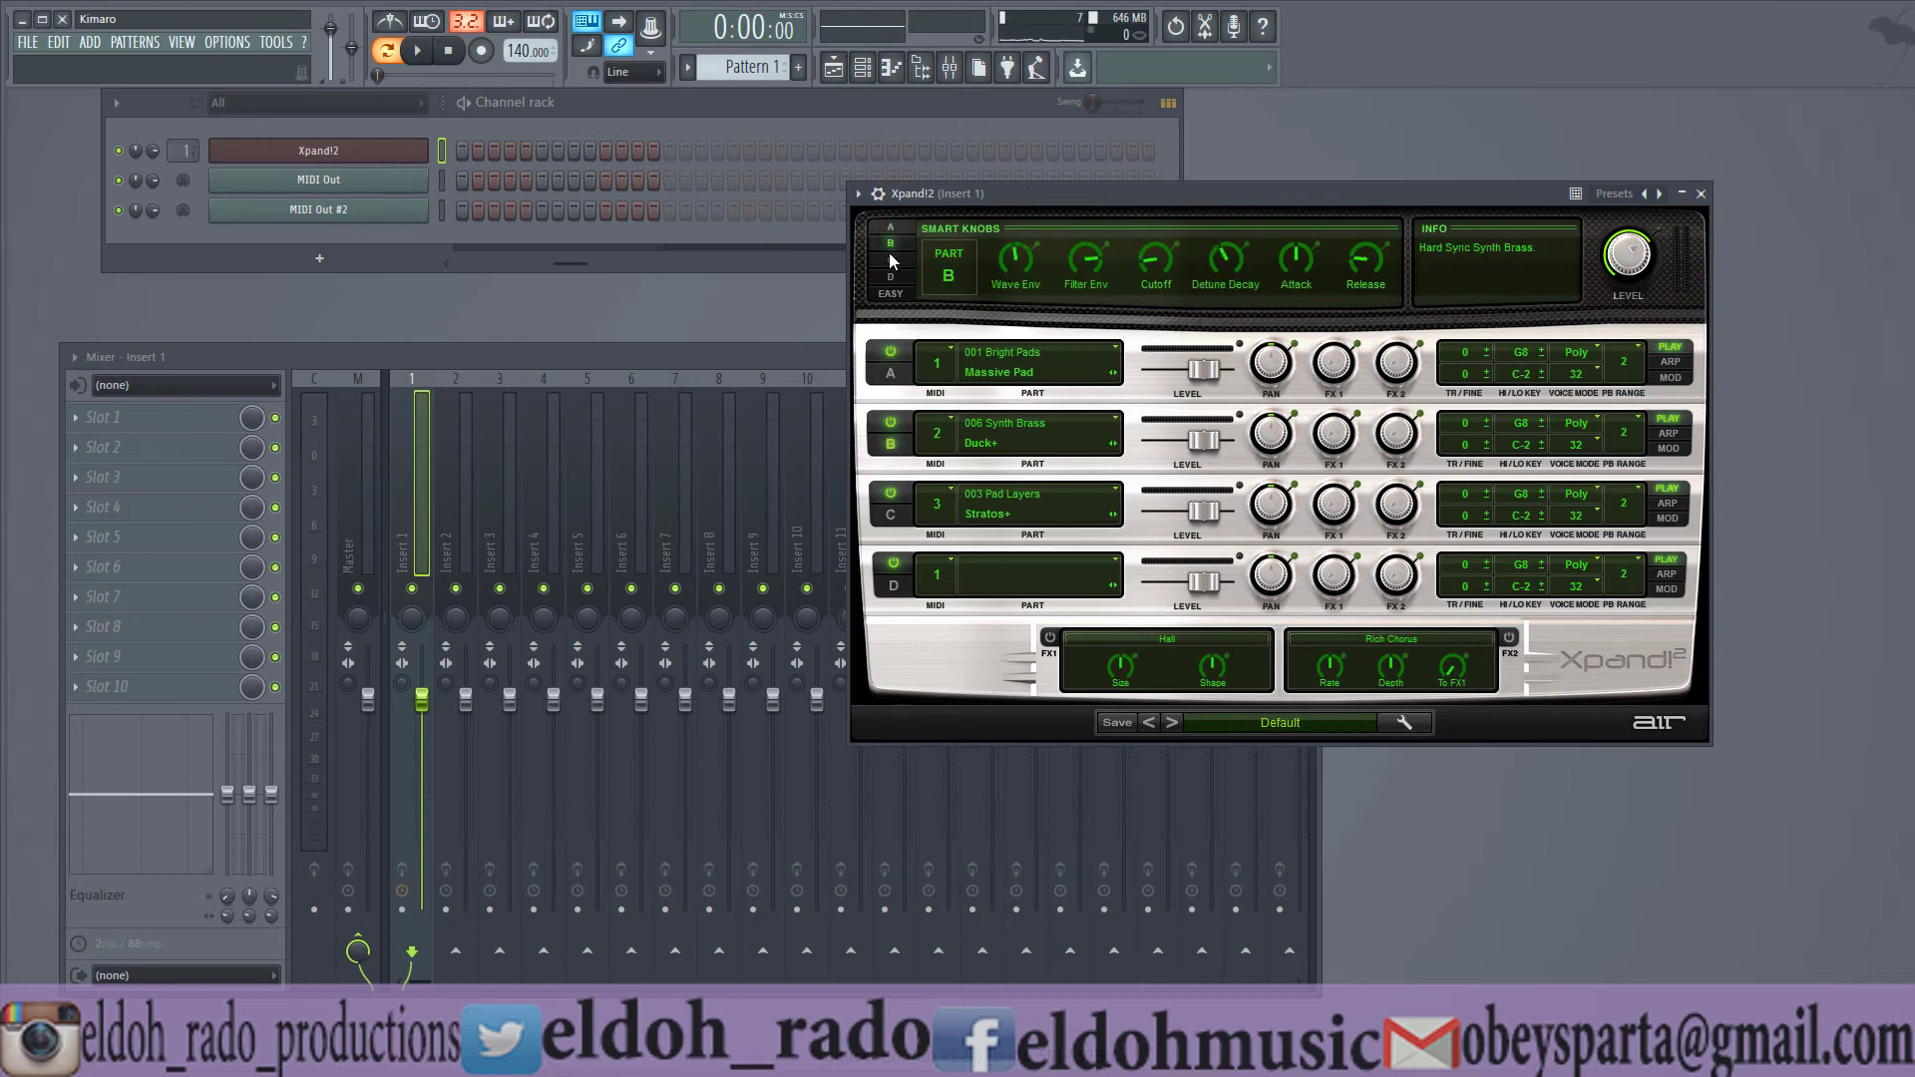
{"action": "left_click", "coordinate": [886, 262]}
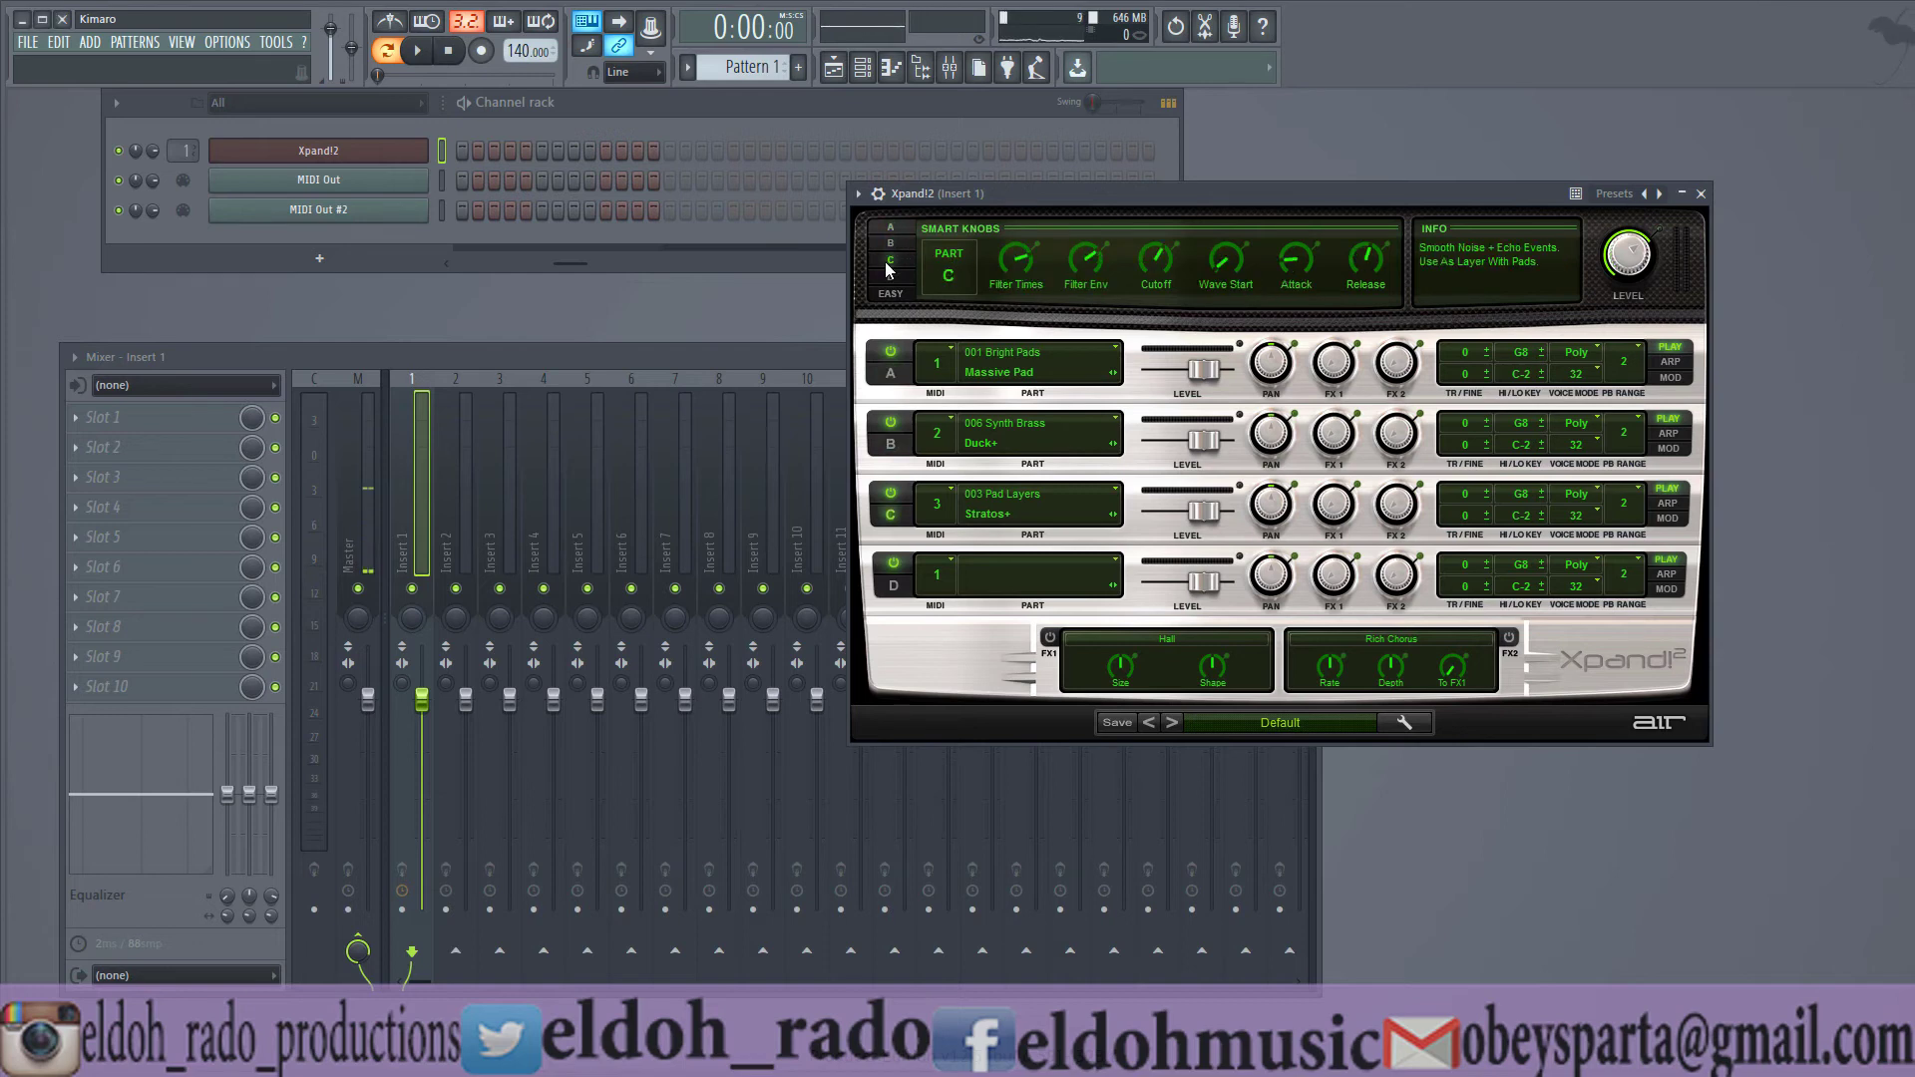
{"action": "left_click", "coordinate": [889, 276]}
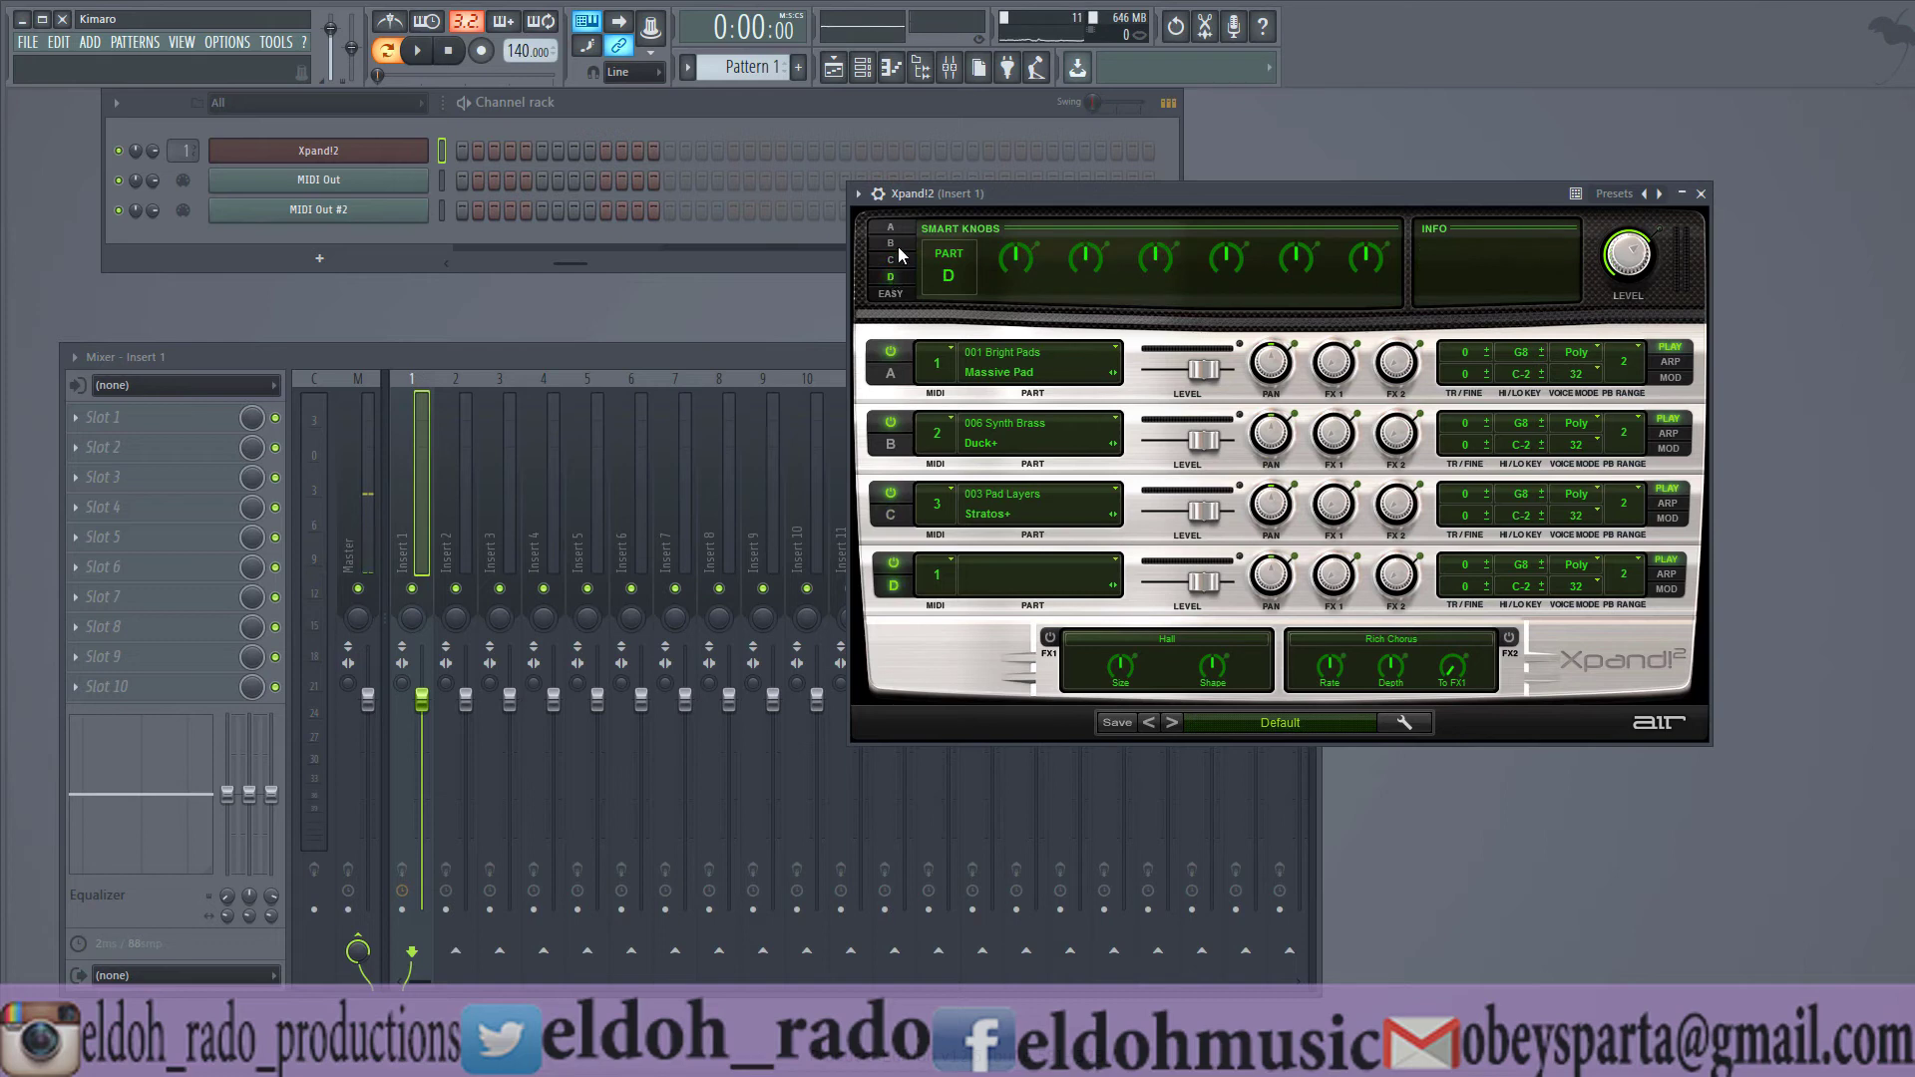
{"action": "left_click", "coordinate": [896, 243]}
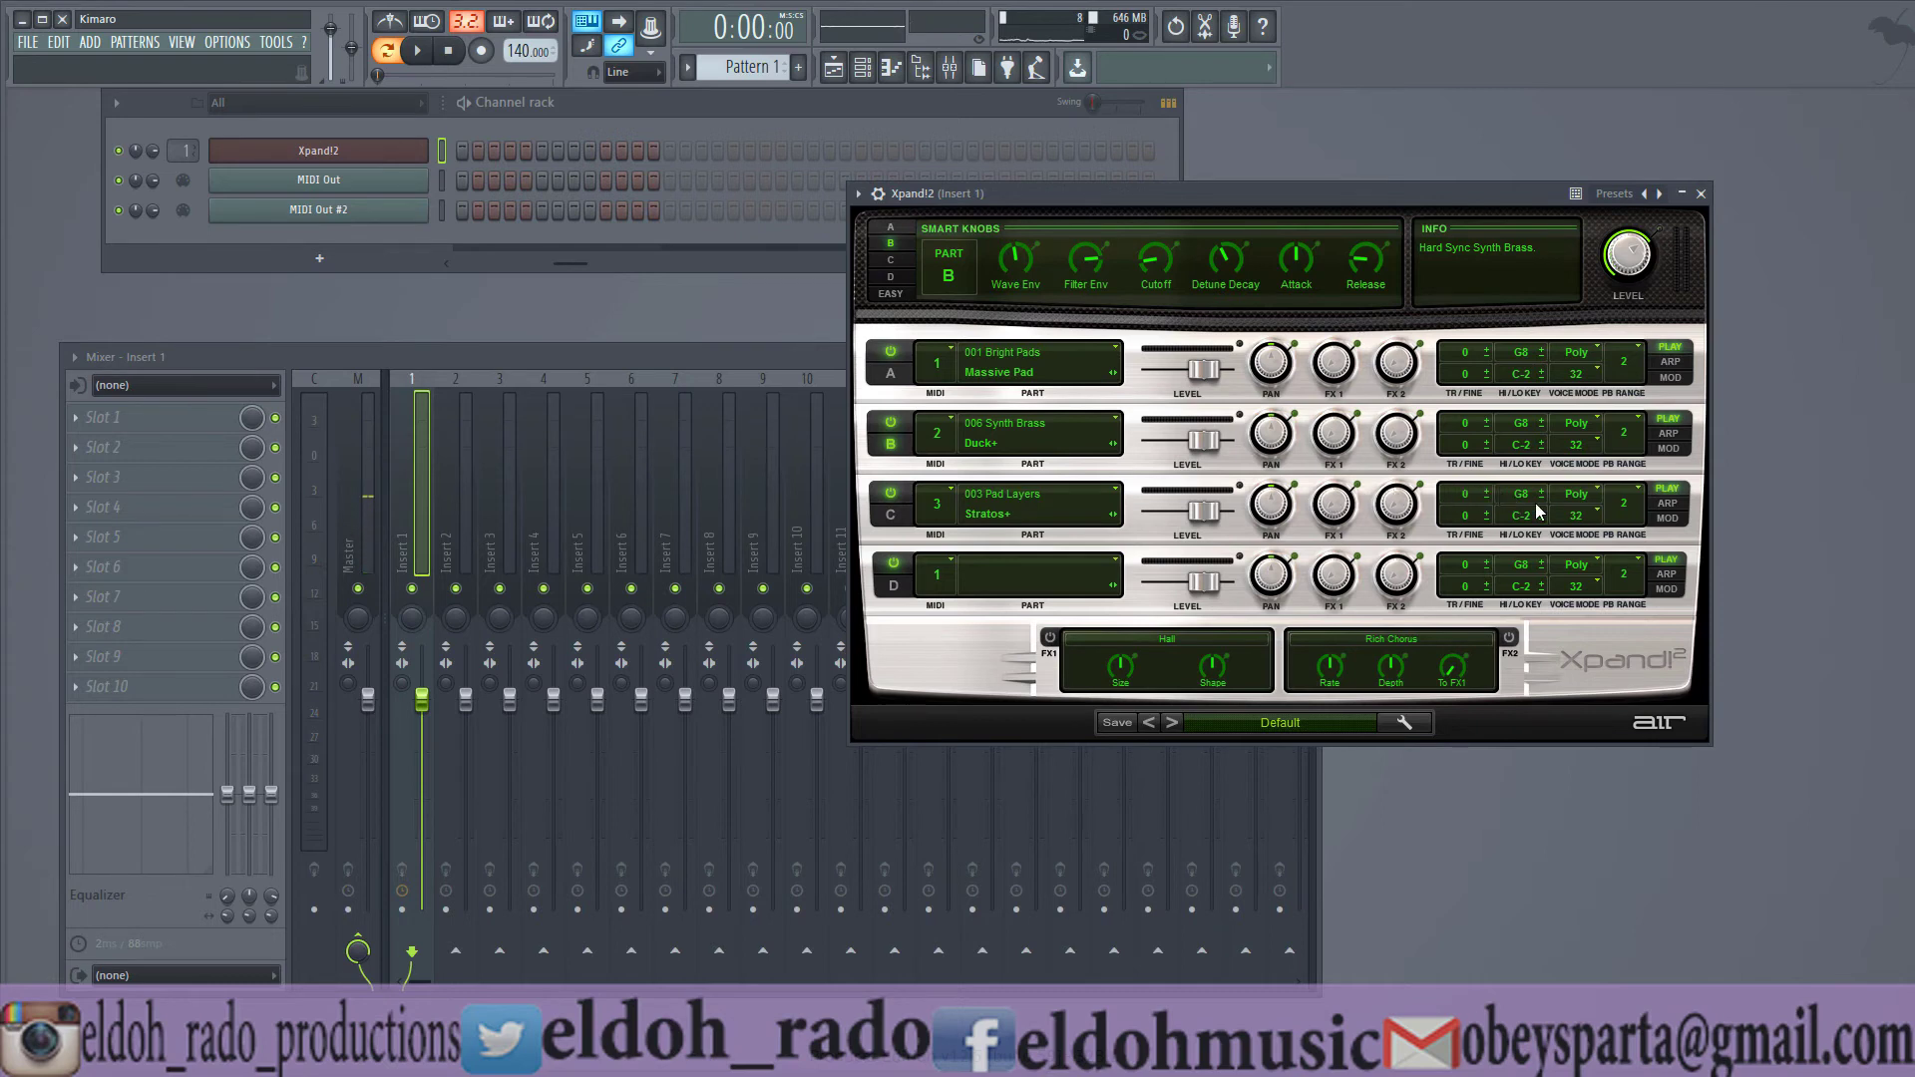
{"action": "left_click", "coordinate": [1637, 421]}
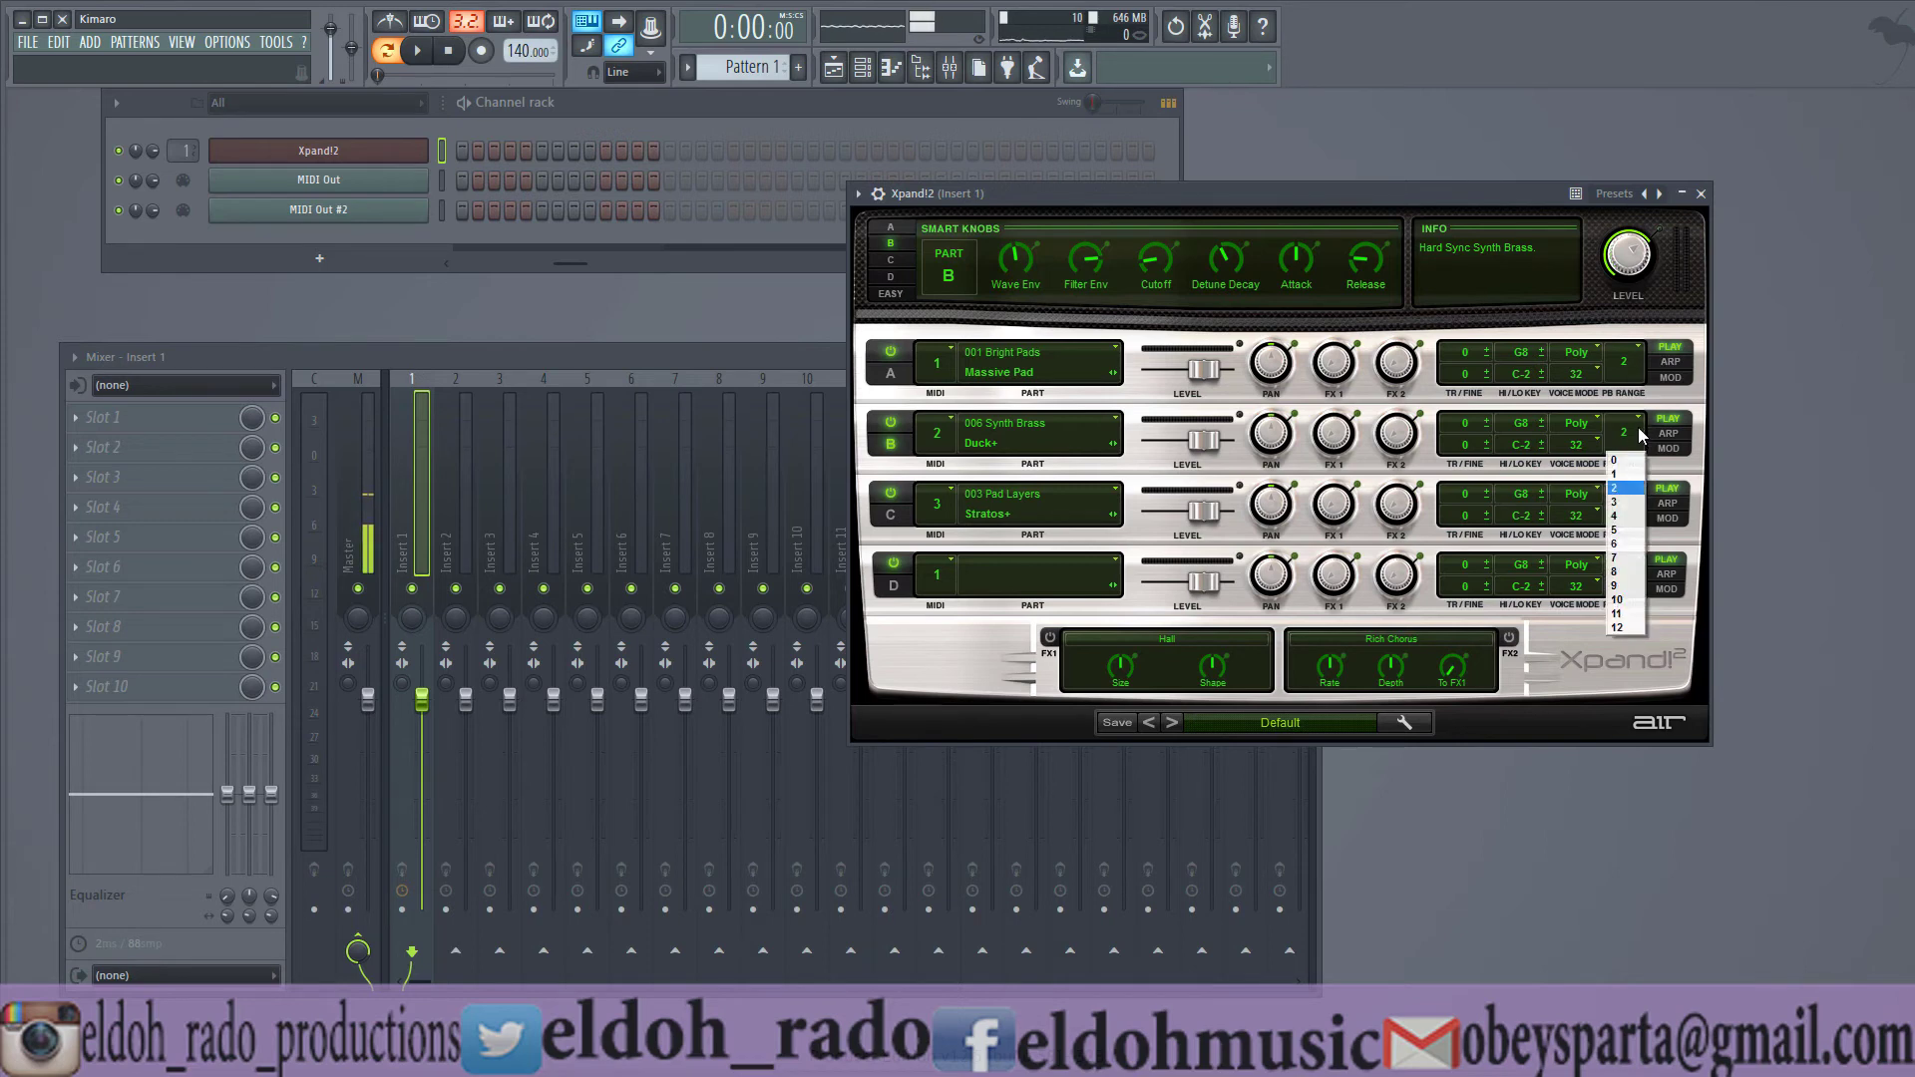
{"action": "left_click", "coordinate": [1699, 419]}
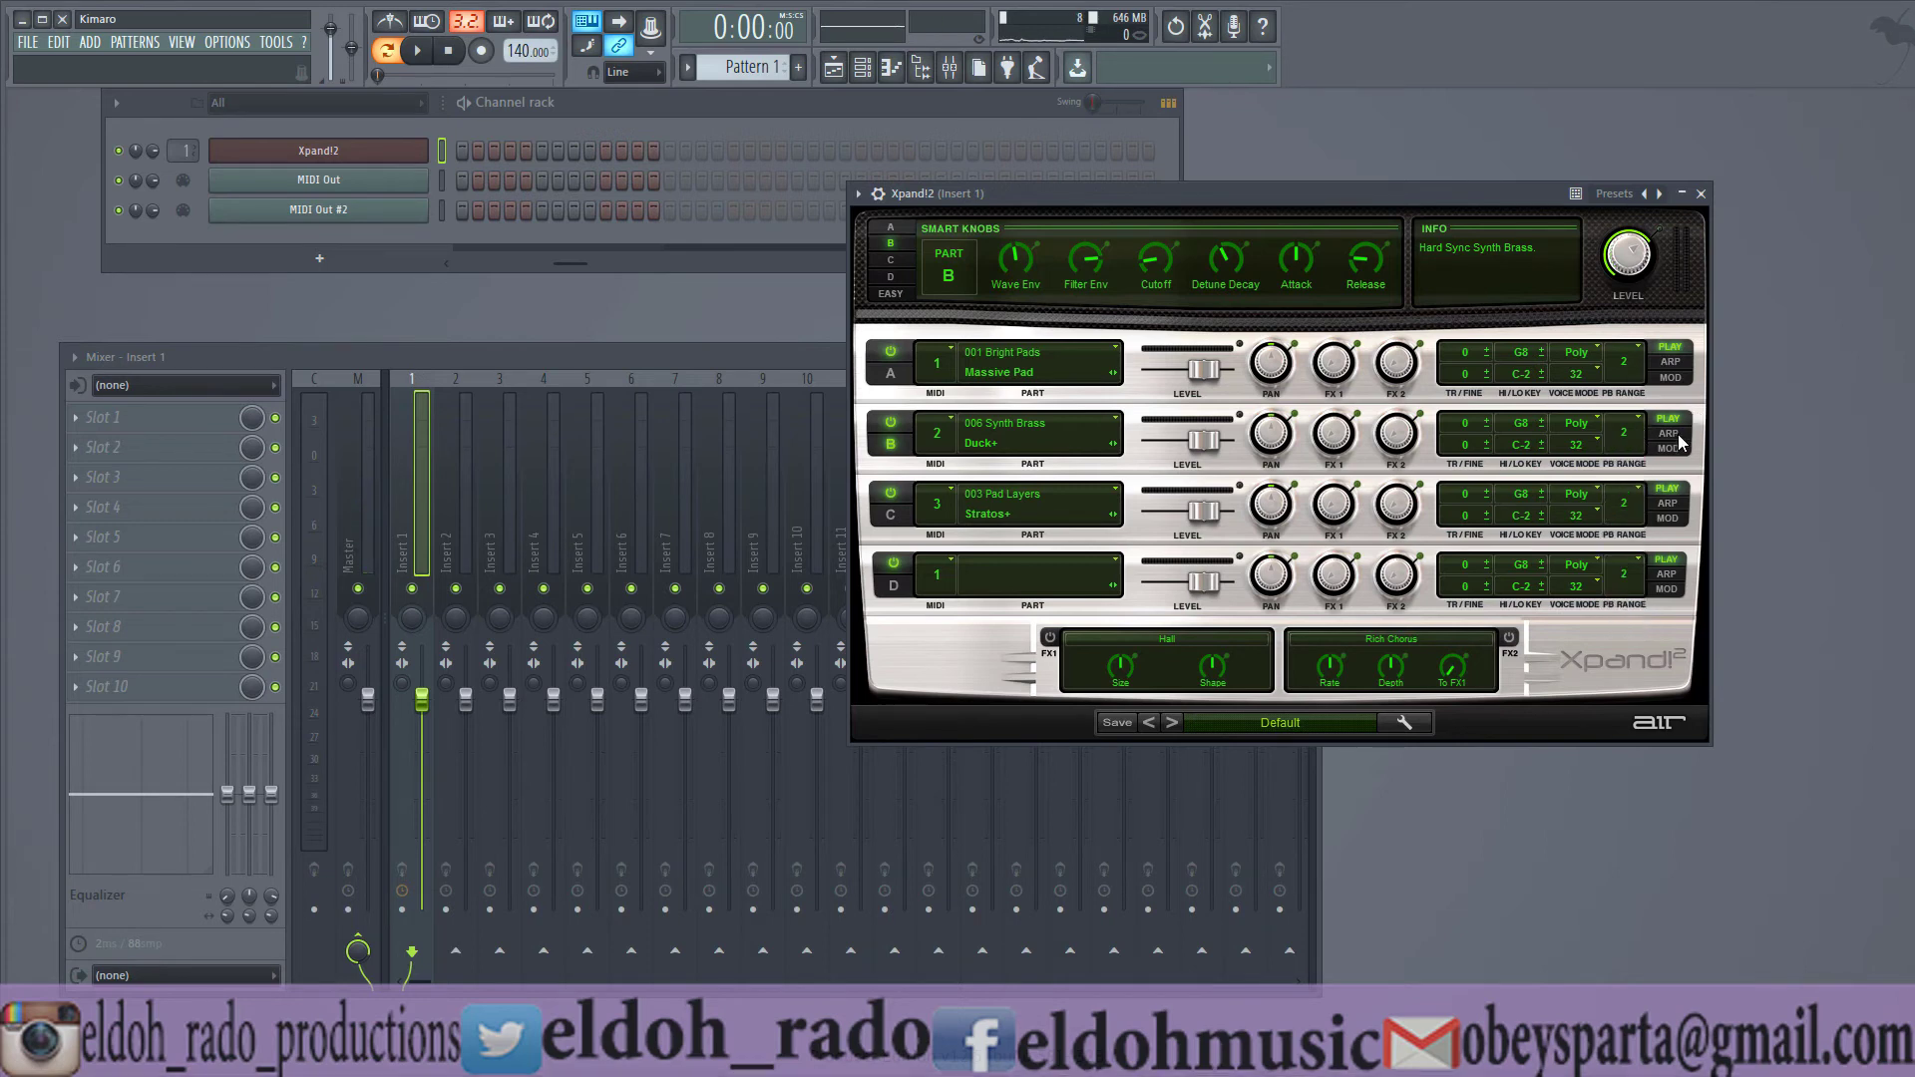
{"action": "left_click", "coordinate": [1677, 451]}
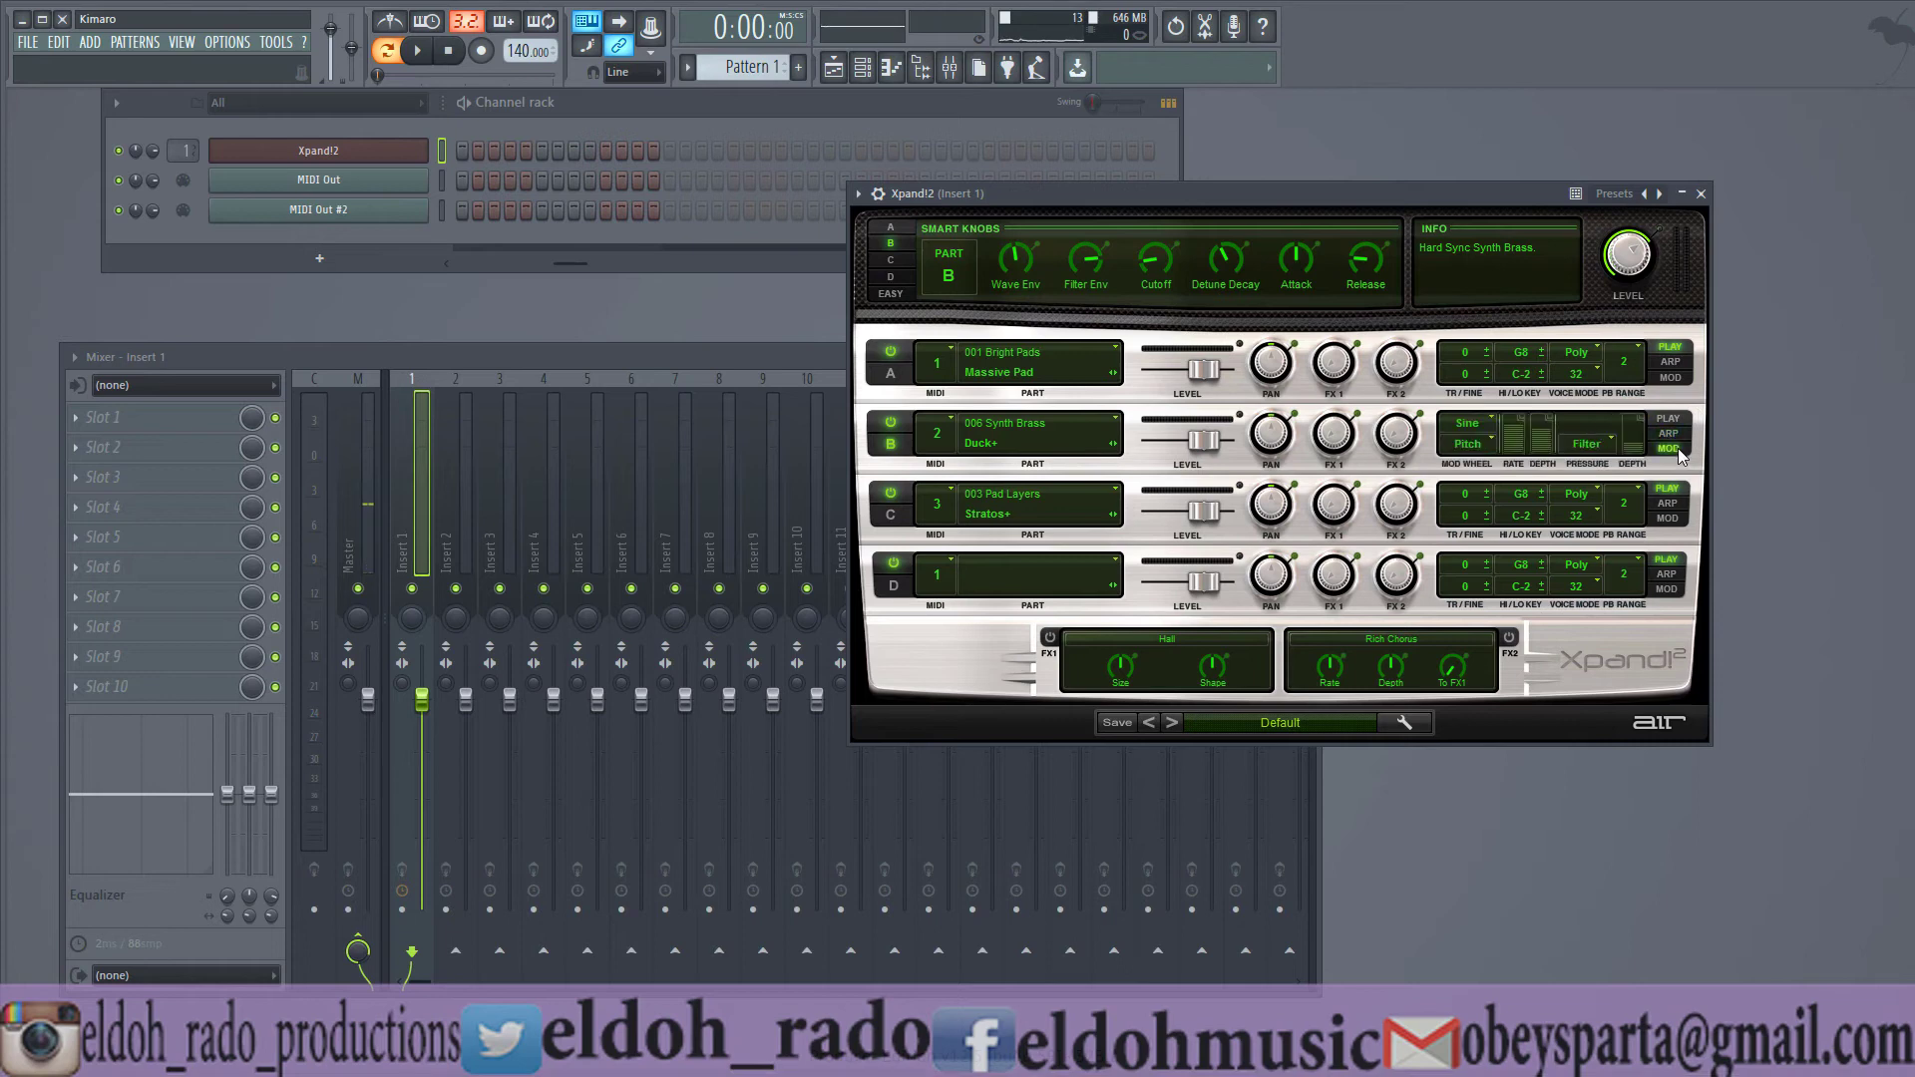
{"action": "left_click", "coordinate": [1684, 423]}
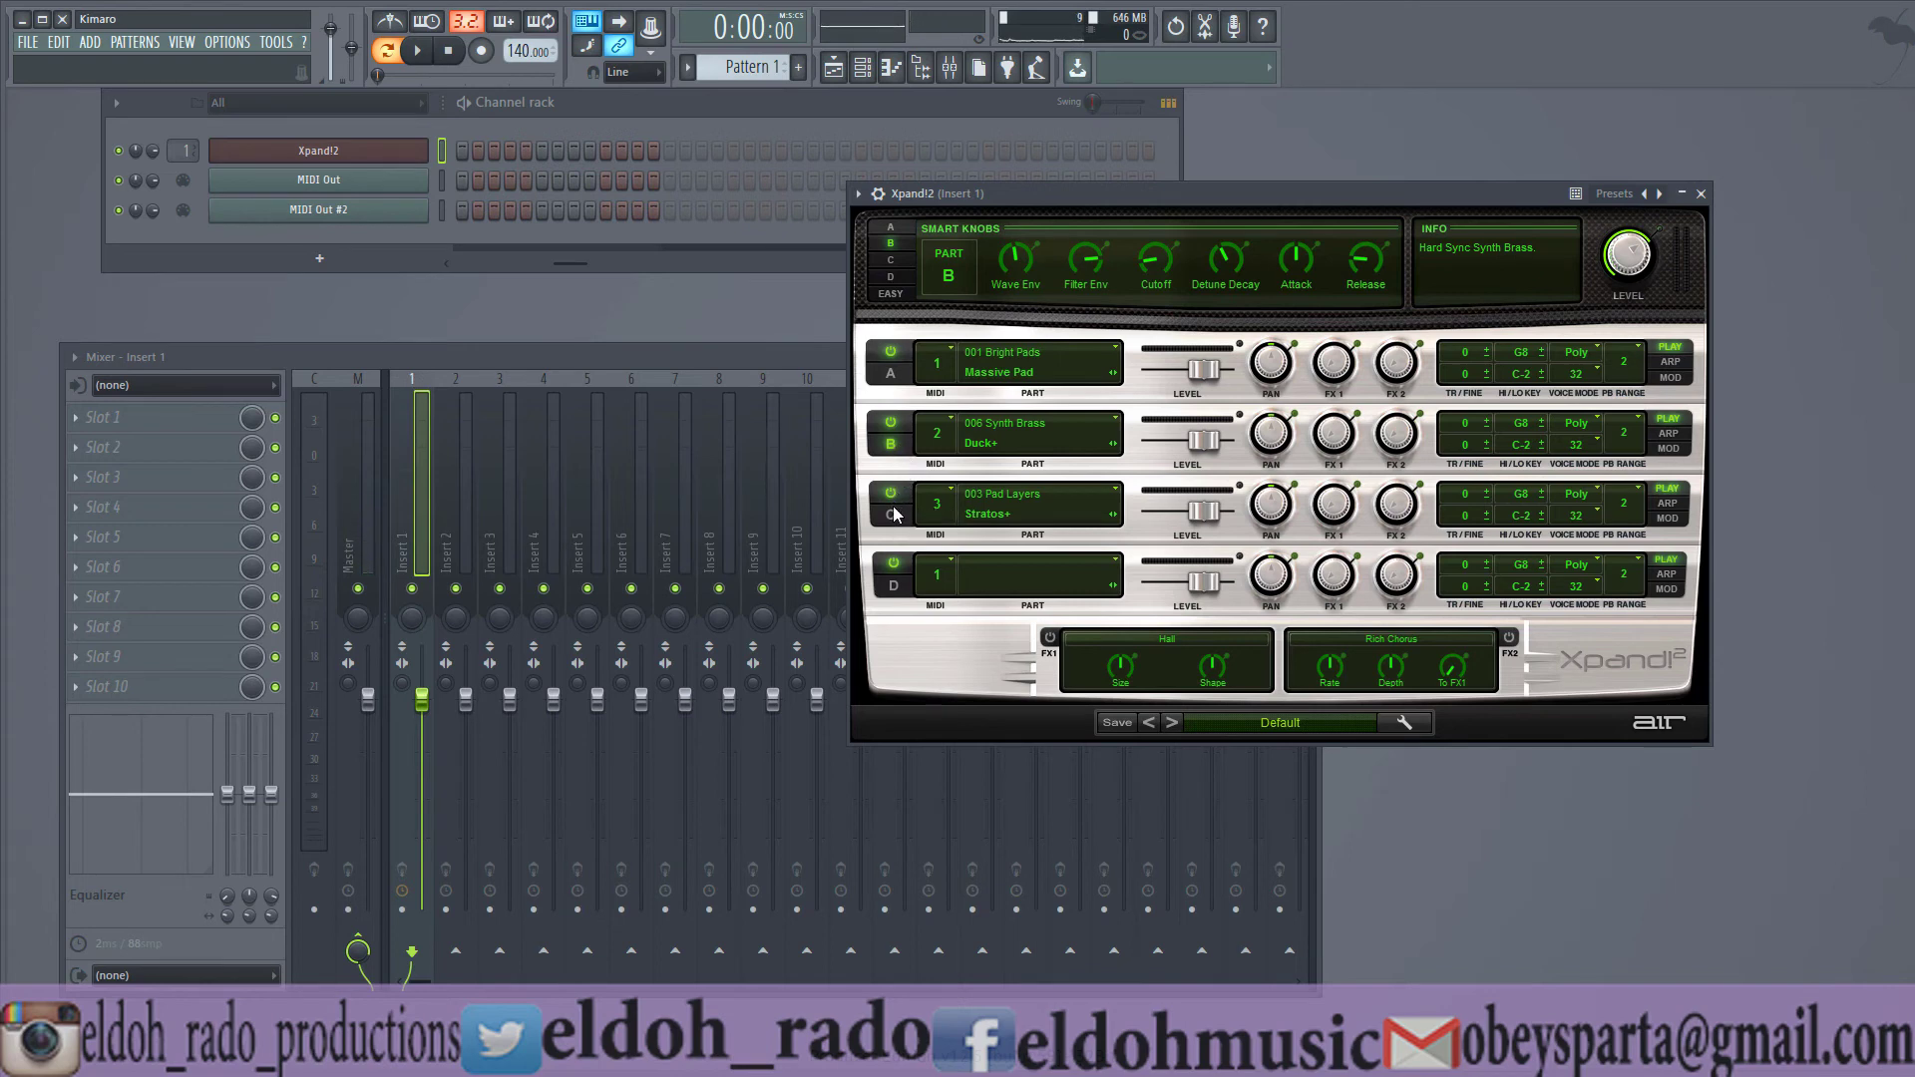
{"action": "left_click", "coordinate": [941, 435]}
{"action": "left_click", "coordinate": [935, 478]}
{"action": "left_click", "coordinate": [925, 512]}
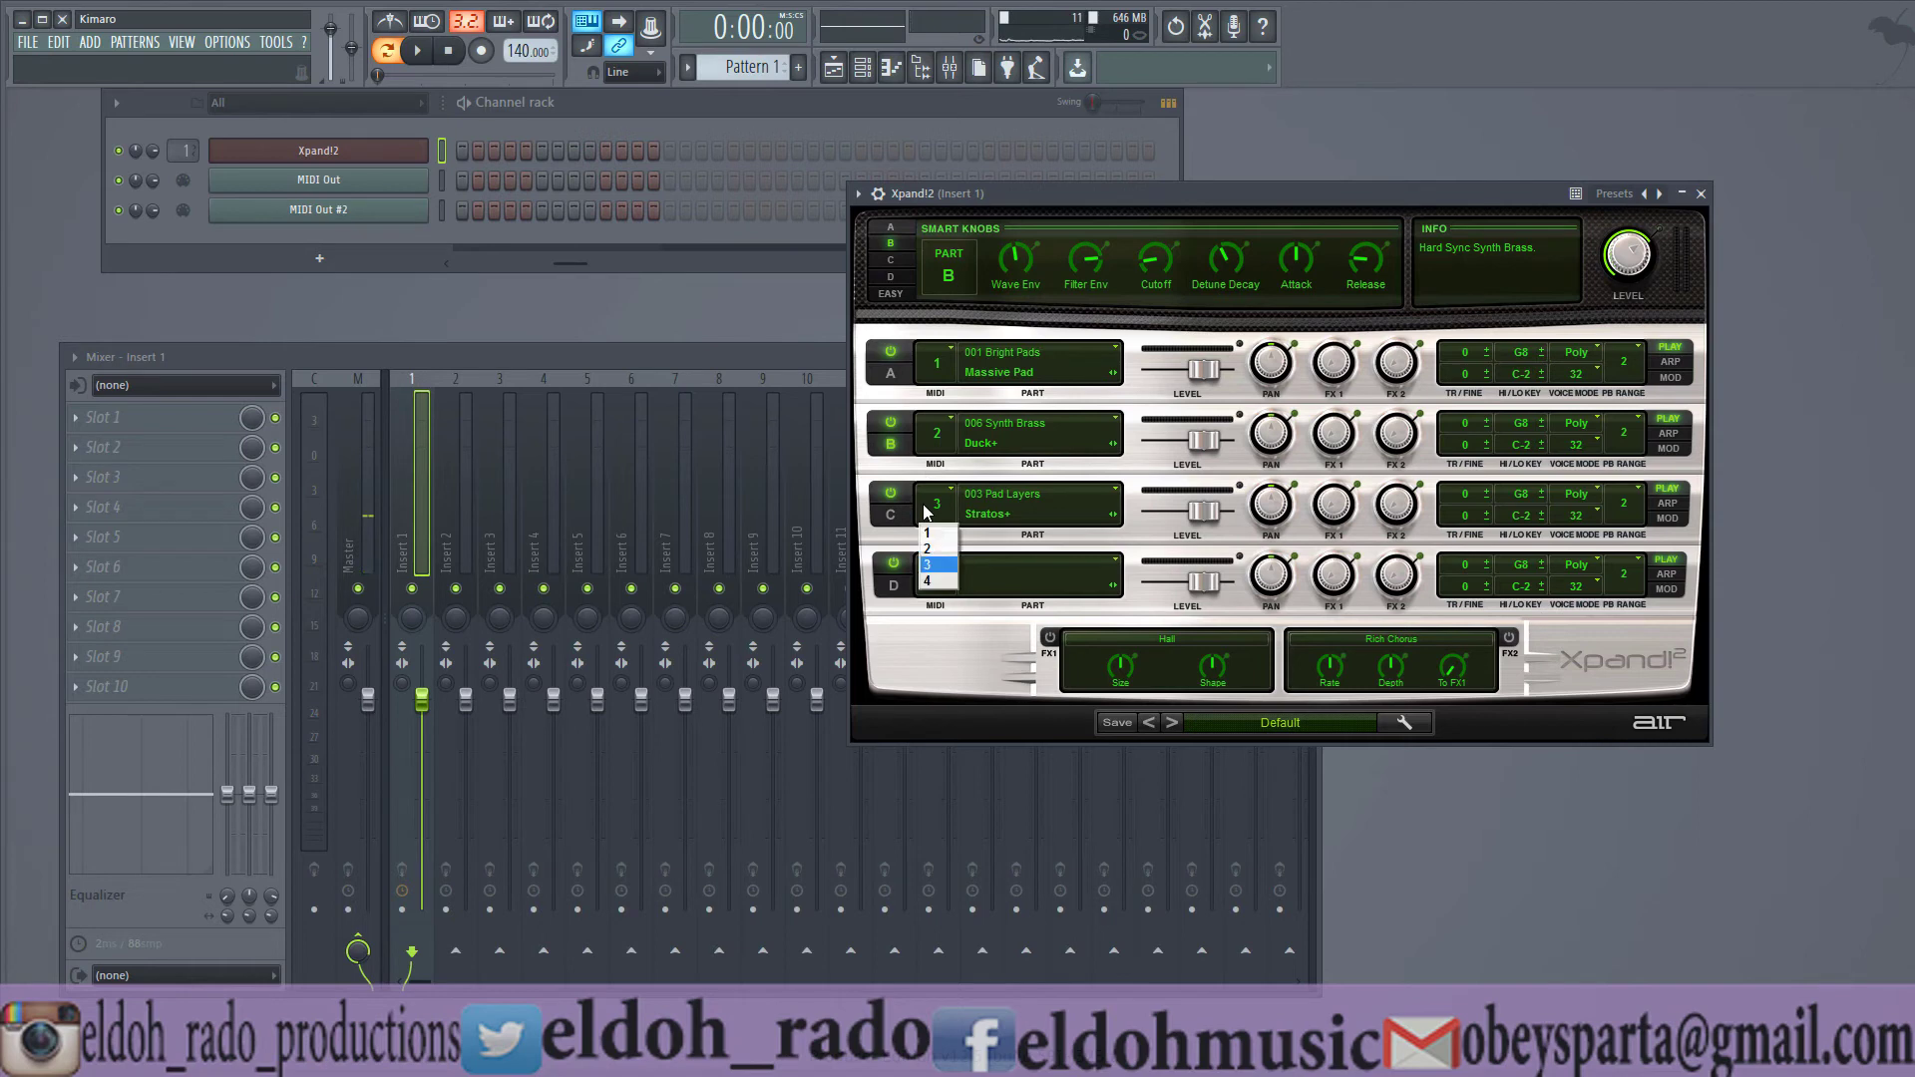
{"action": "left_click", "coordinate": [926, 512]}
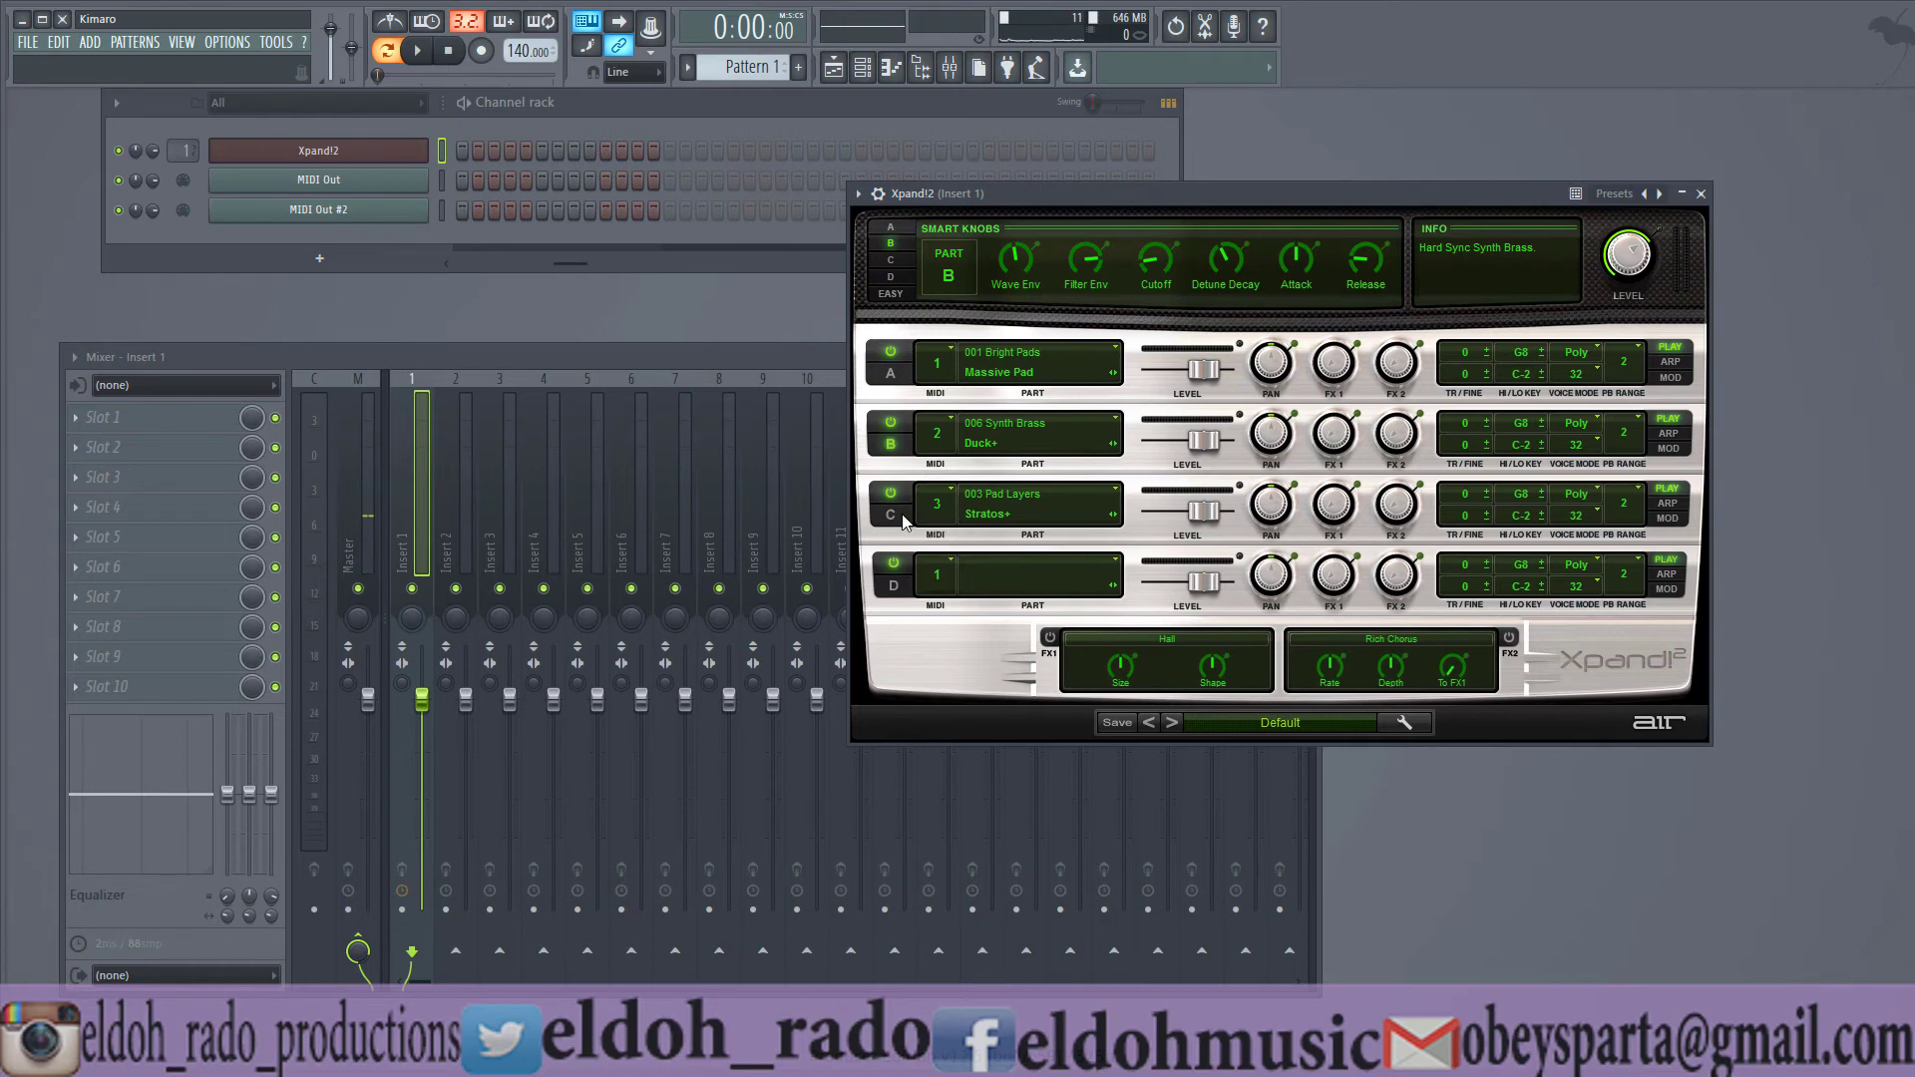
{"action": "left_click", "coordinate": [890, 444]}
{"action": "mouse_move", "coordinate": [1621, 282]}
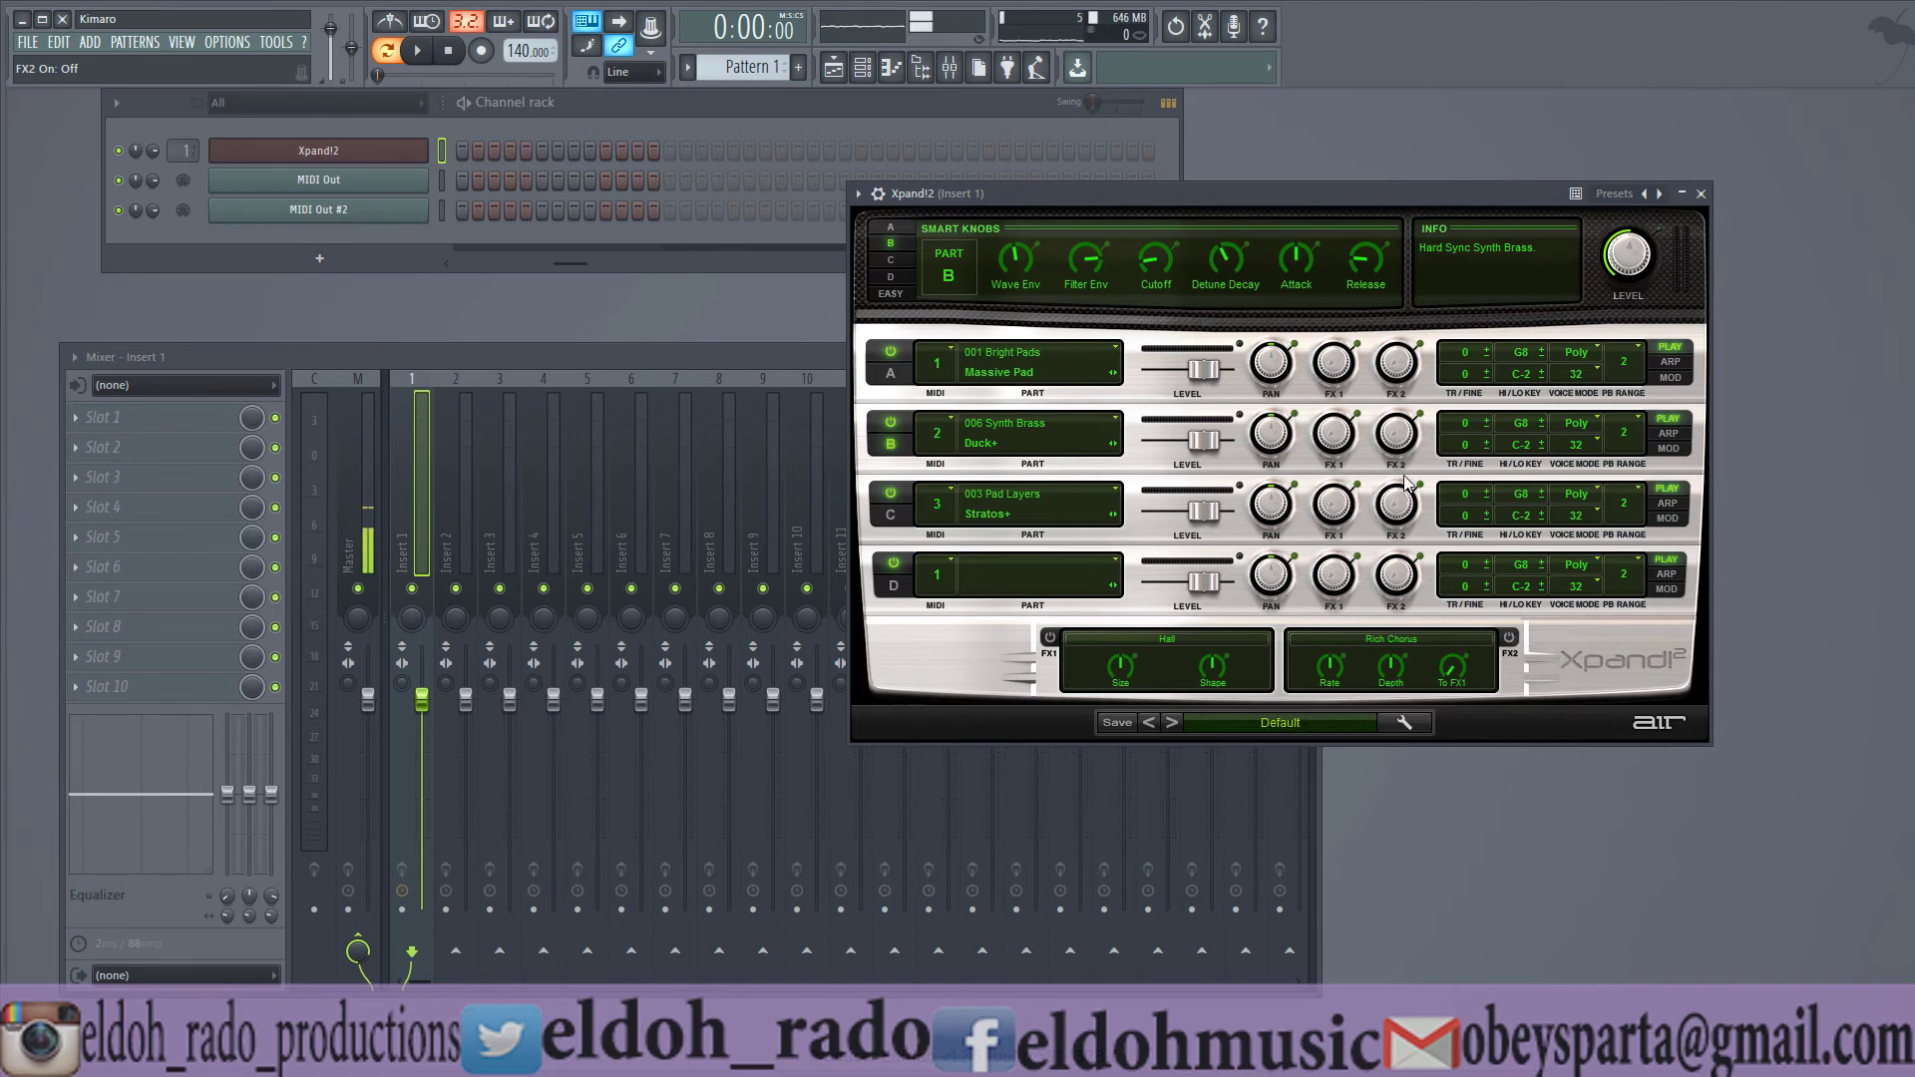
{"action": "left_click", "coordinate": [1633, 416]}
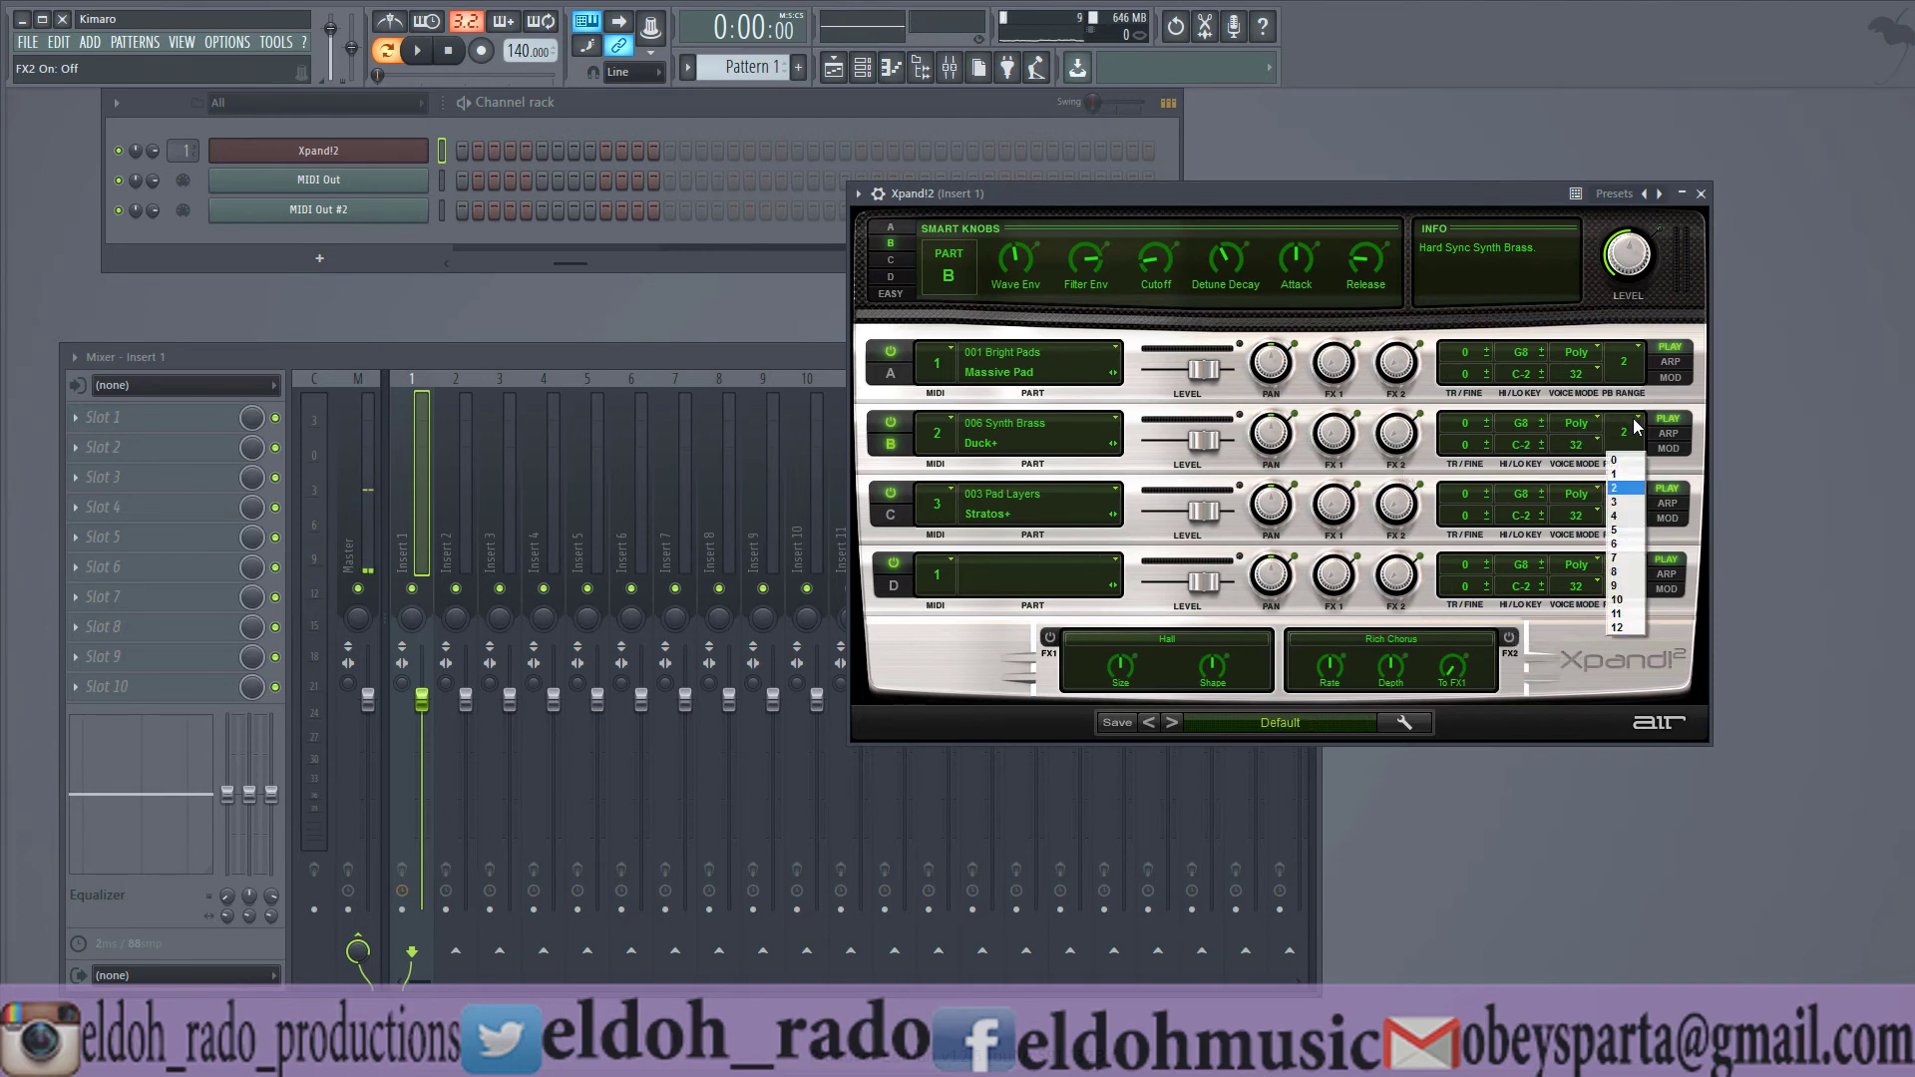
{"action": "left_click", "coordinate": [1633, 423]}
{"action": "left_click", "coordinate": [1635, 361]}
{"action": "left_click", "coordinate": [1635, 361]}
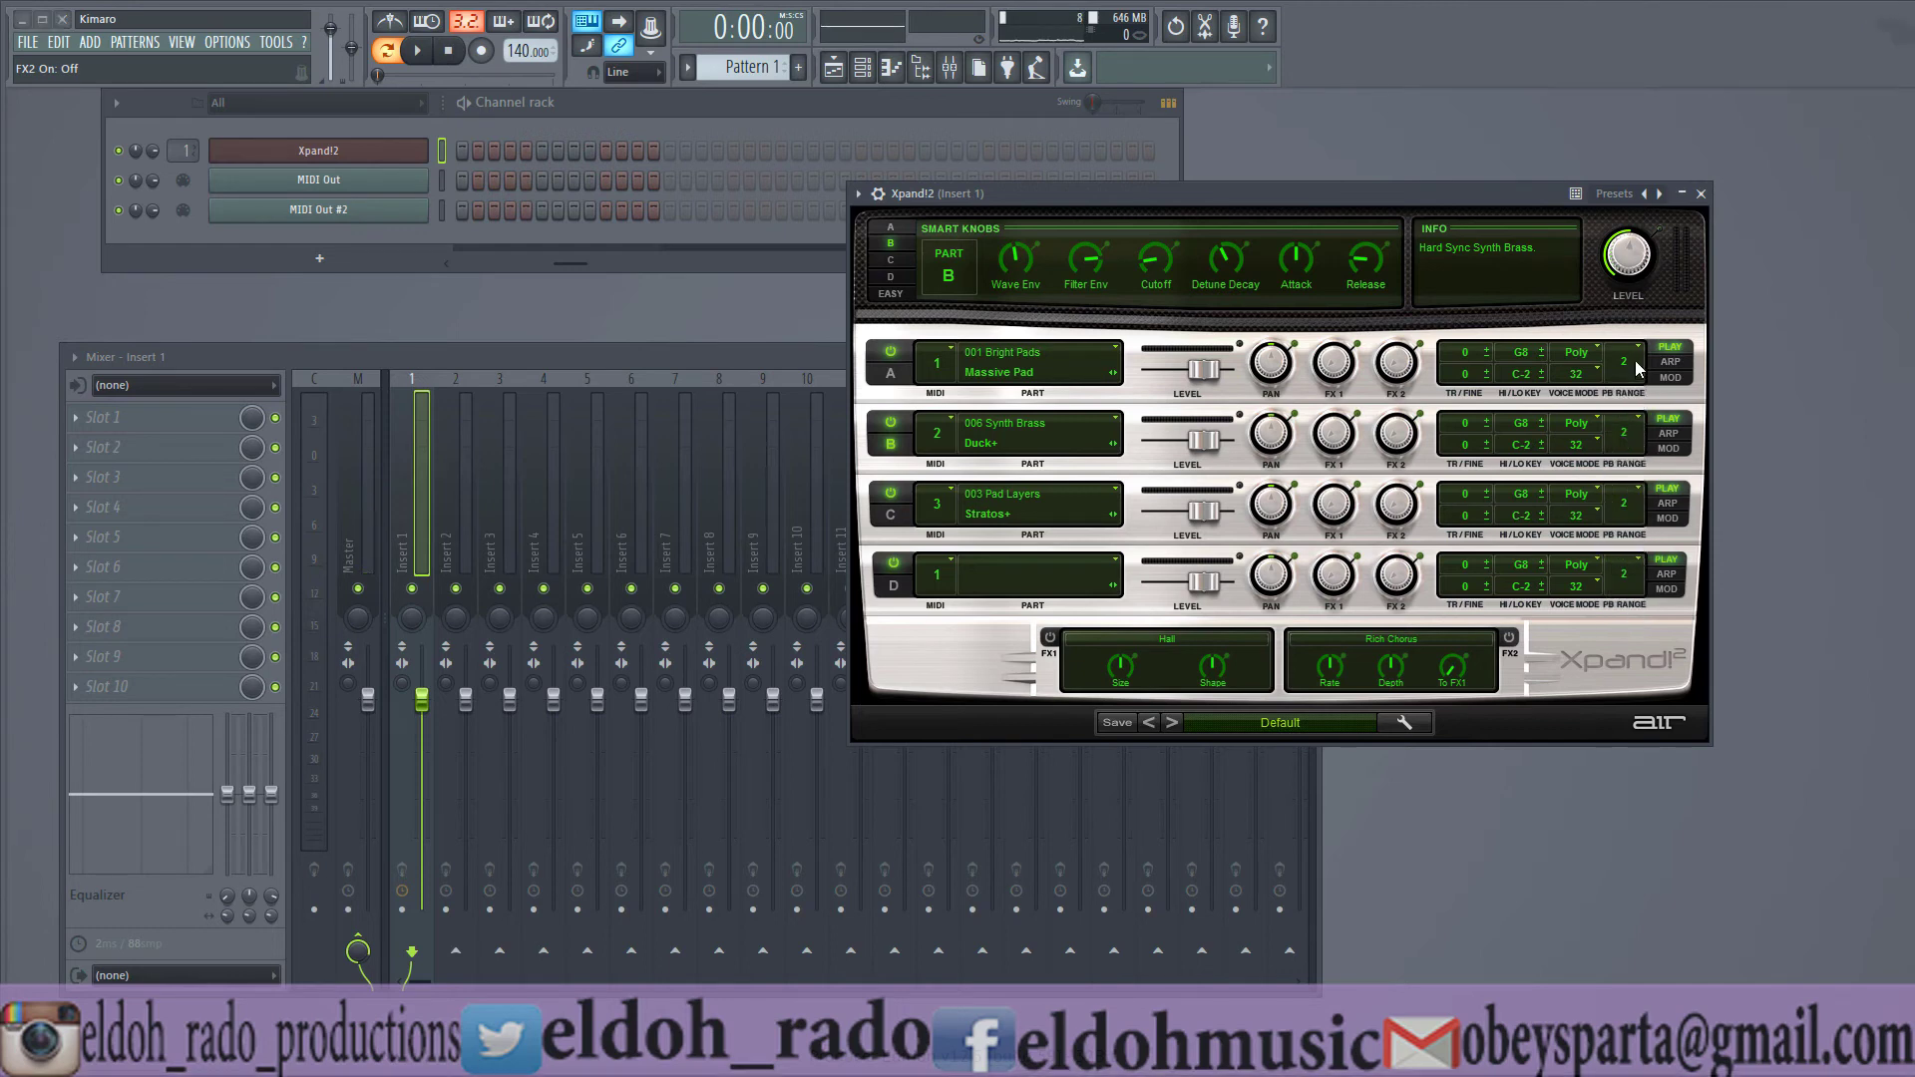
{"action": "left_click", "coordinate": [1118, 352]}
{"action": "left_click", "coordinate": [1120, 369]}
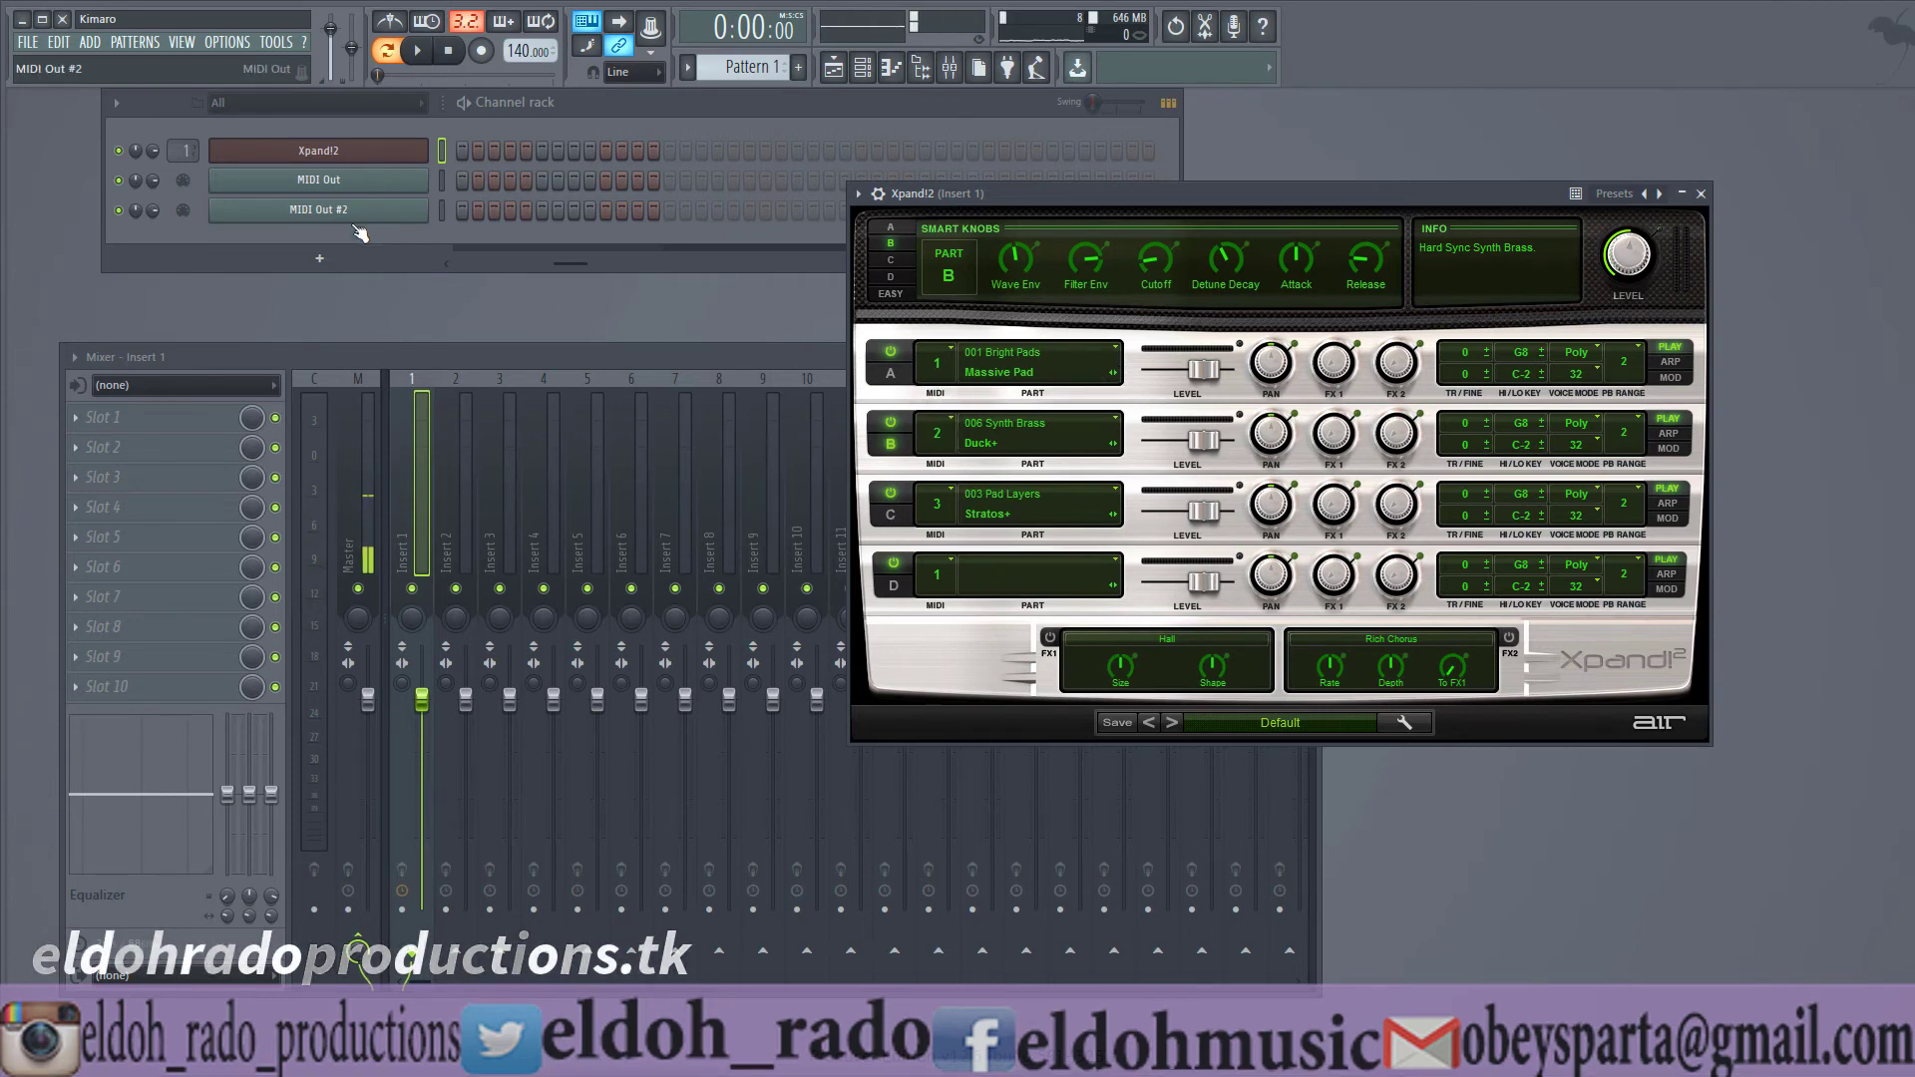
- Swap the Xpand!2 channel's instrument for SampleMoog using the channel's Replace option
{"action": "right_click", "coordinate": [391, 212]}
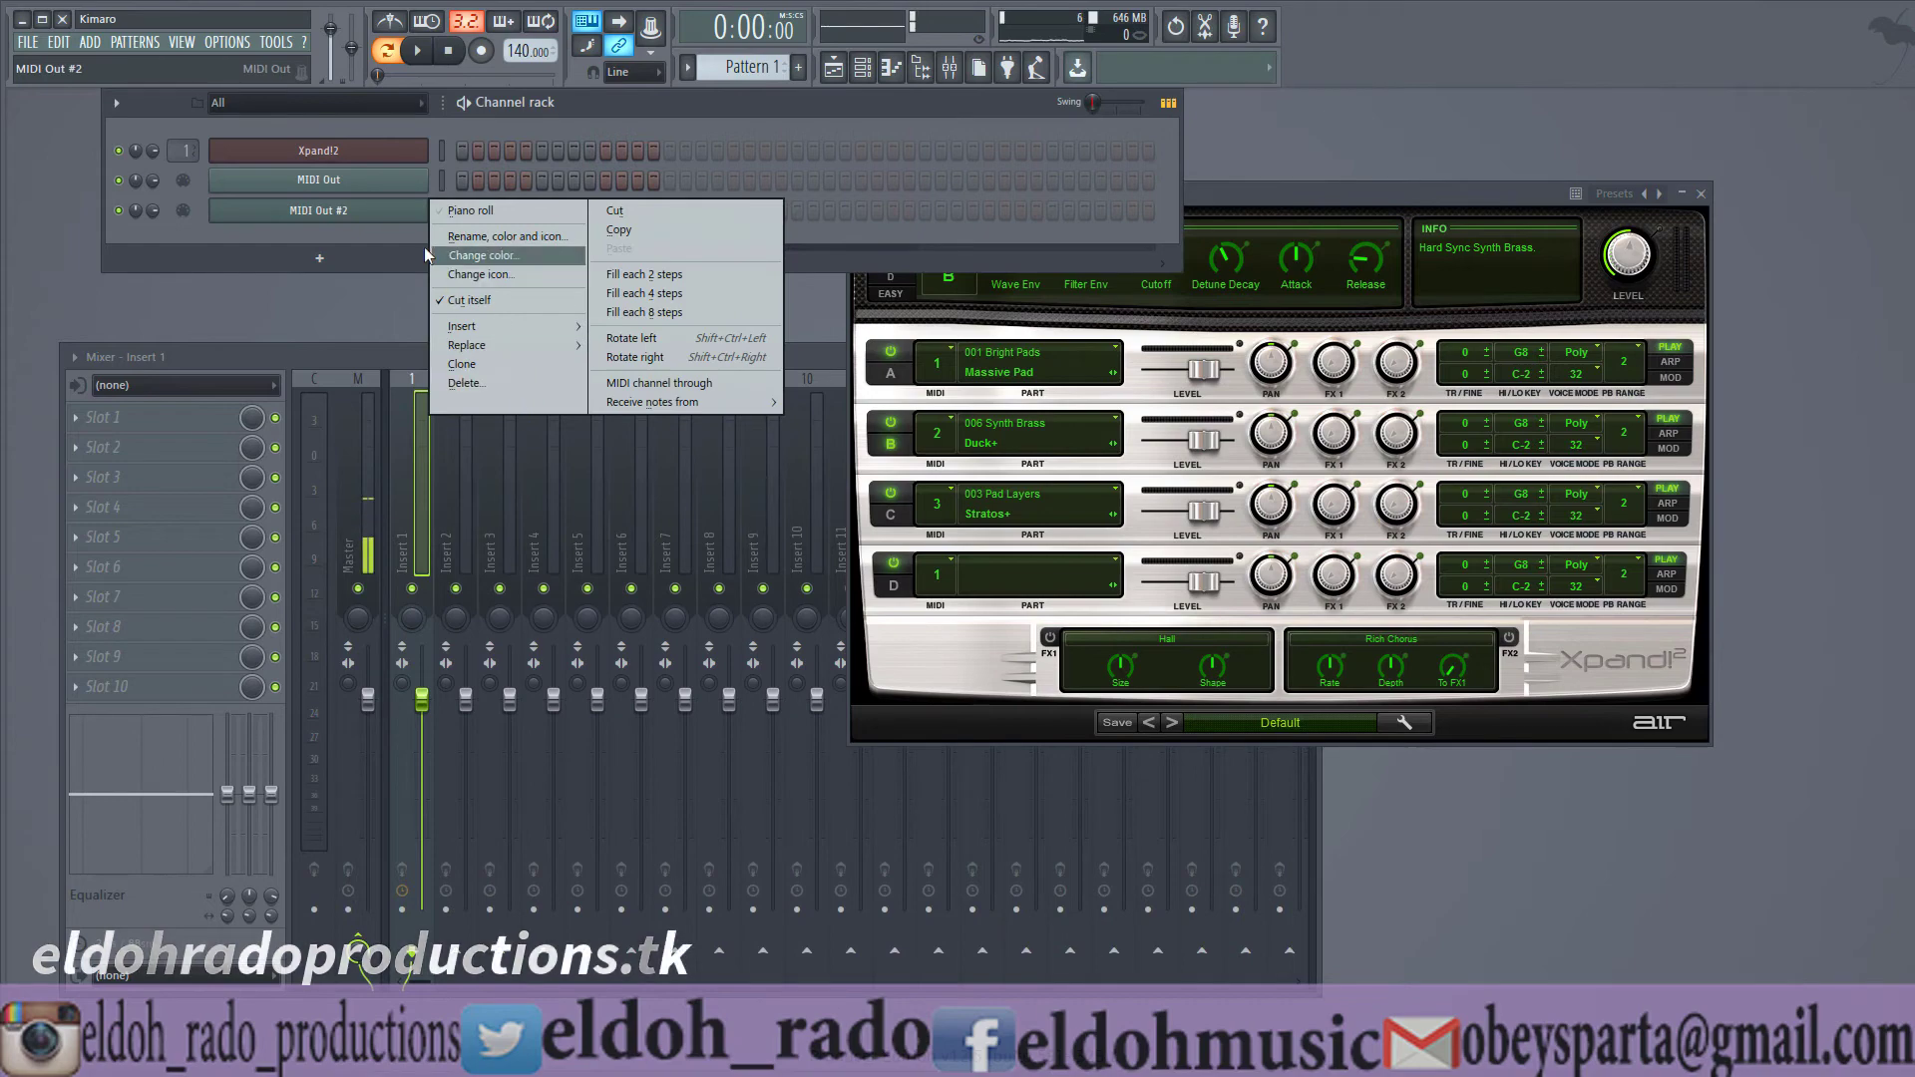
{"action": "right_click", "coordinate": [339, 154]}
{"action": "mouse_move", "coordinate": [506, 290]}
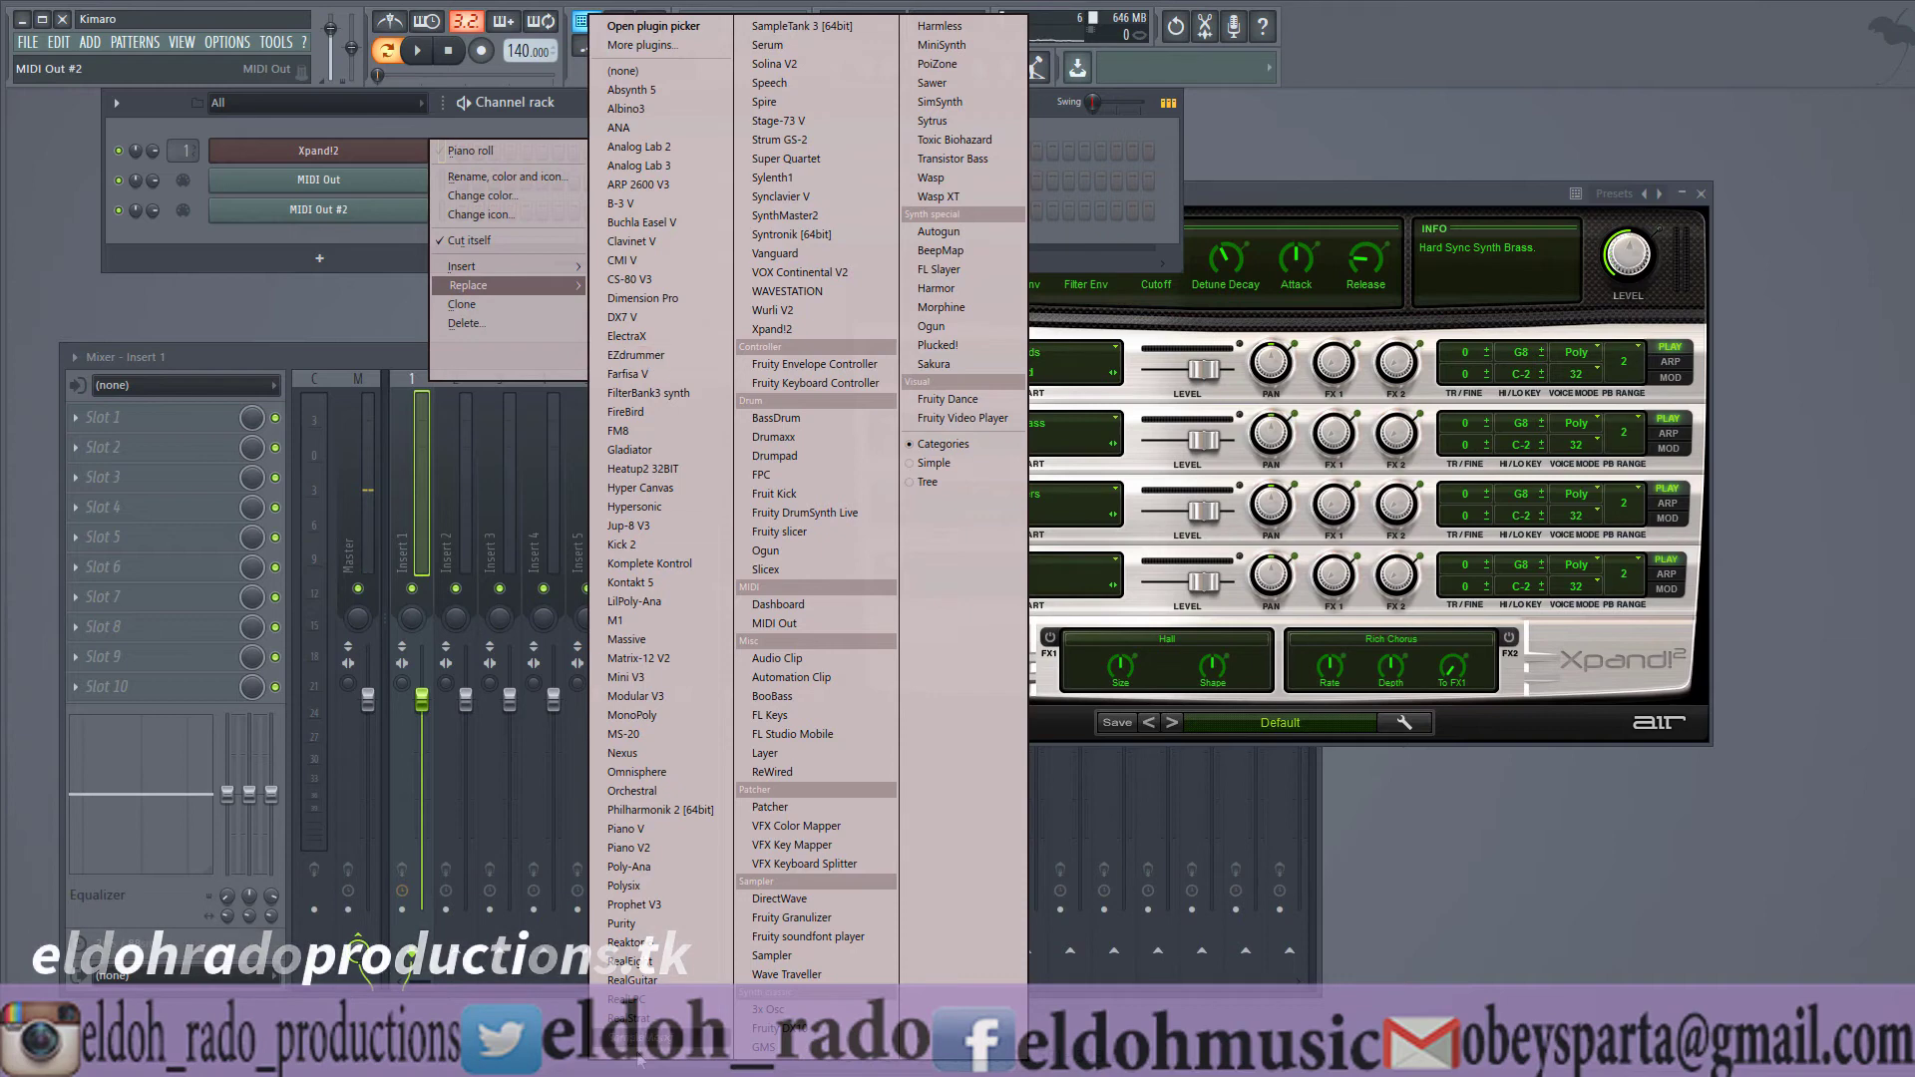
{"action": "left_click", "coordinate": [654, 841]}
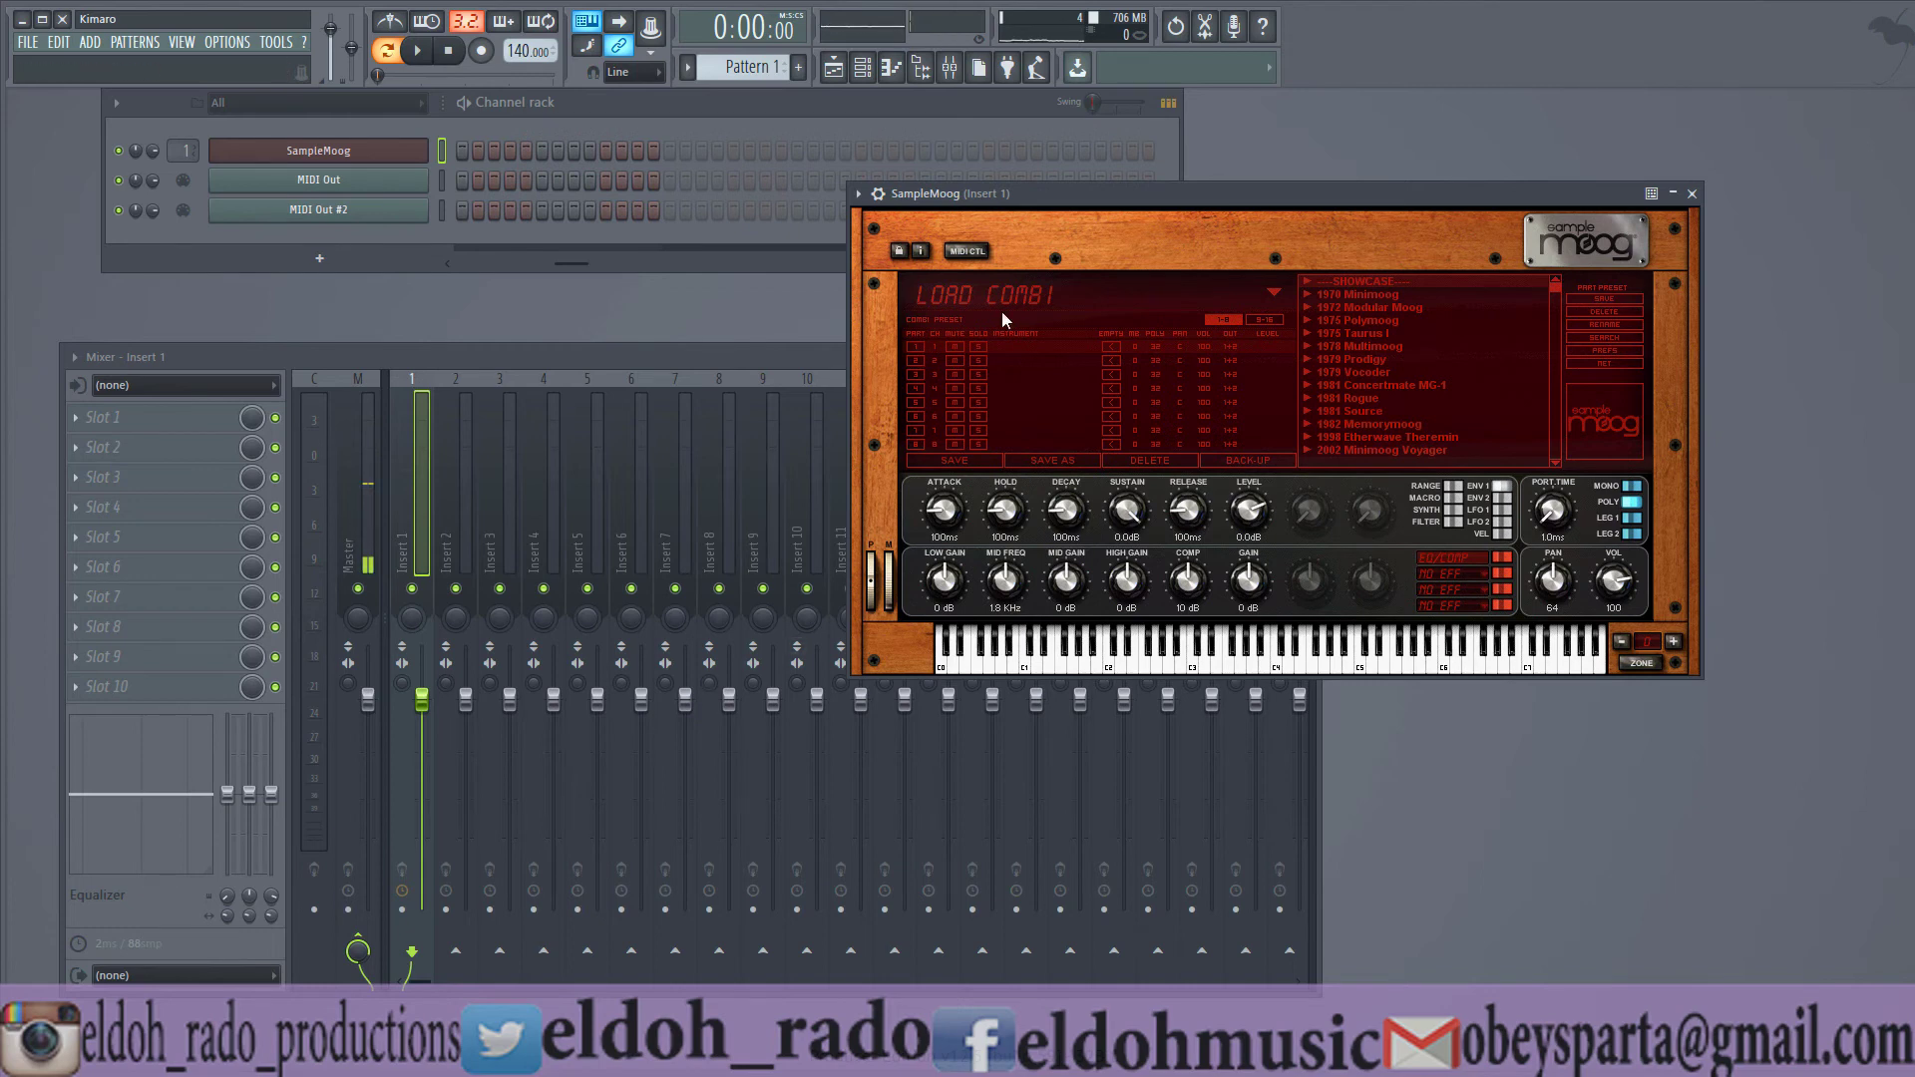
- Load Electro Bass, Flash Lead and Rounded P from 1979 Prodigy into combi parts 1, 2 and 3
{"action": "left_click", "coordinate": [1305, 360]}
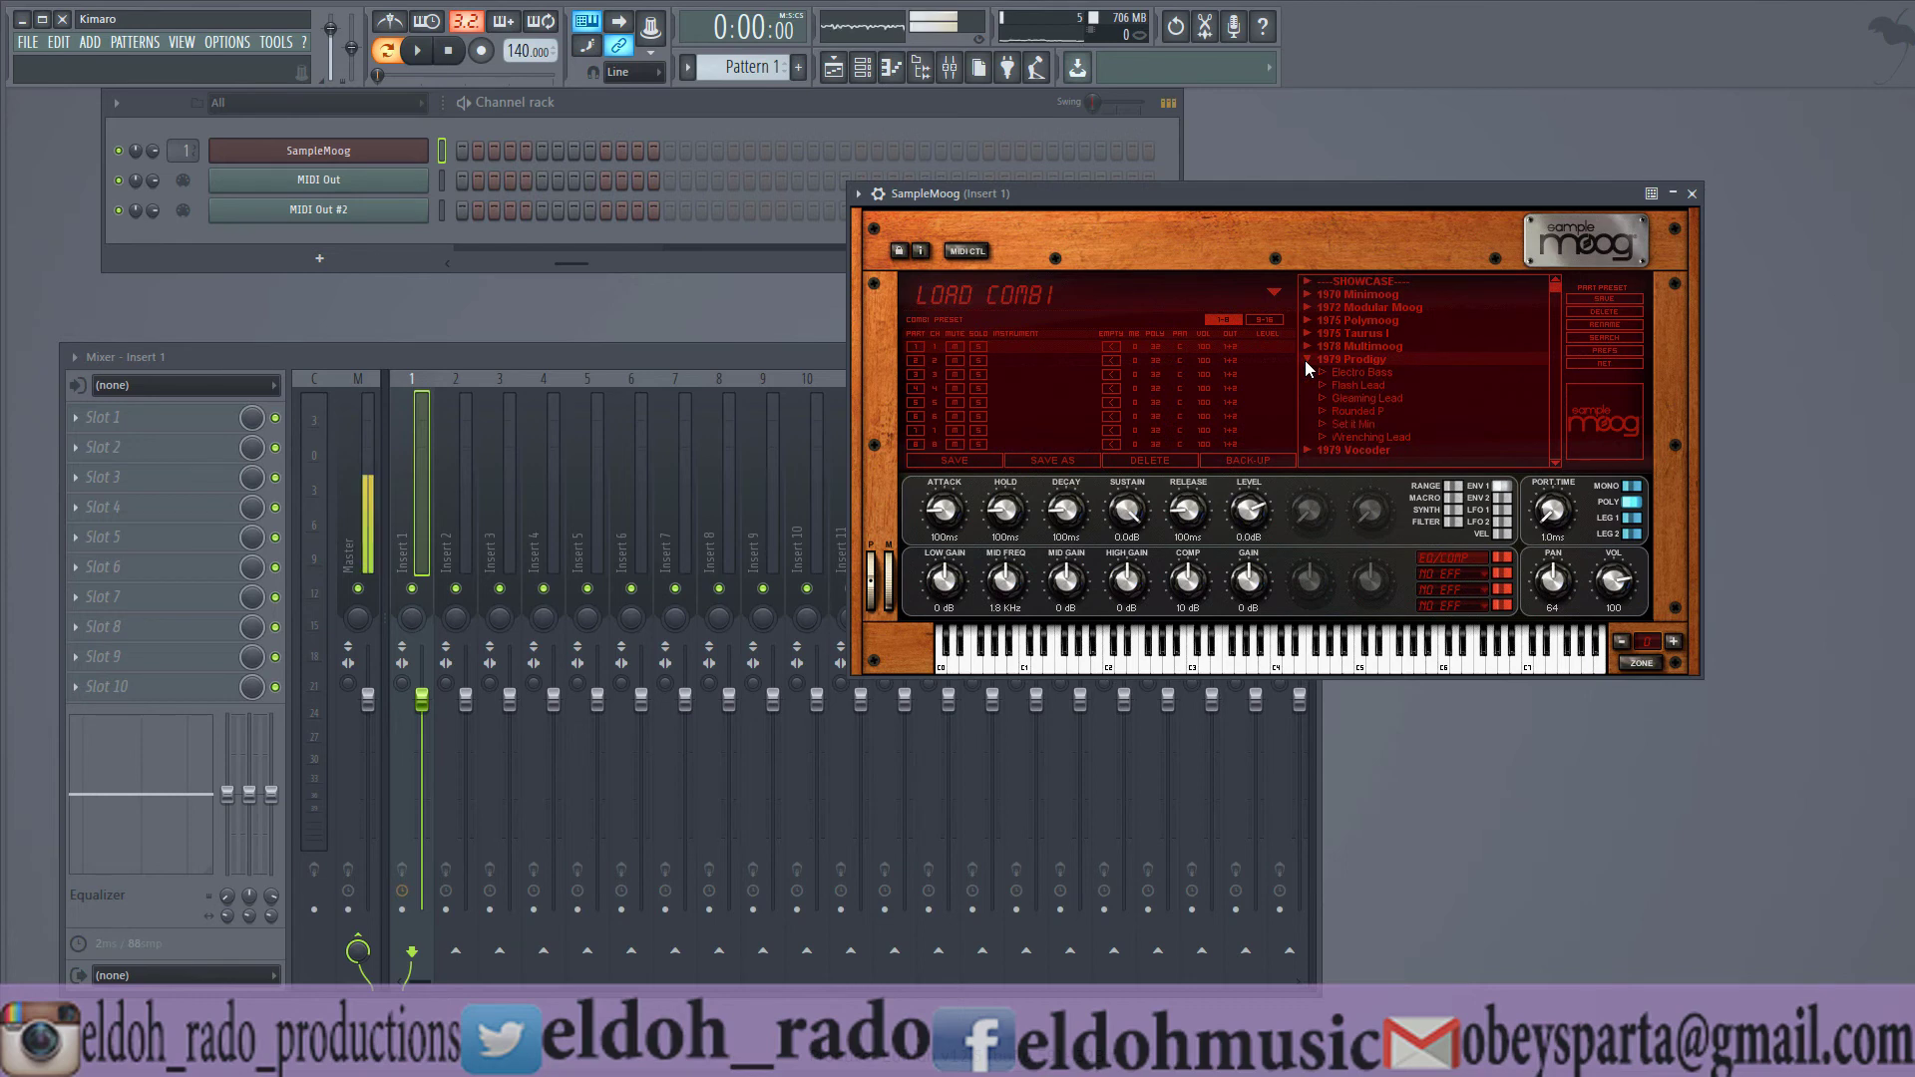
{"action": "double_click", "coordinate": [1360, 374]}
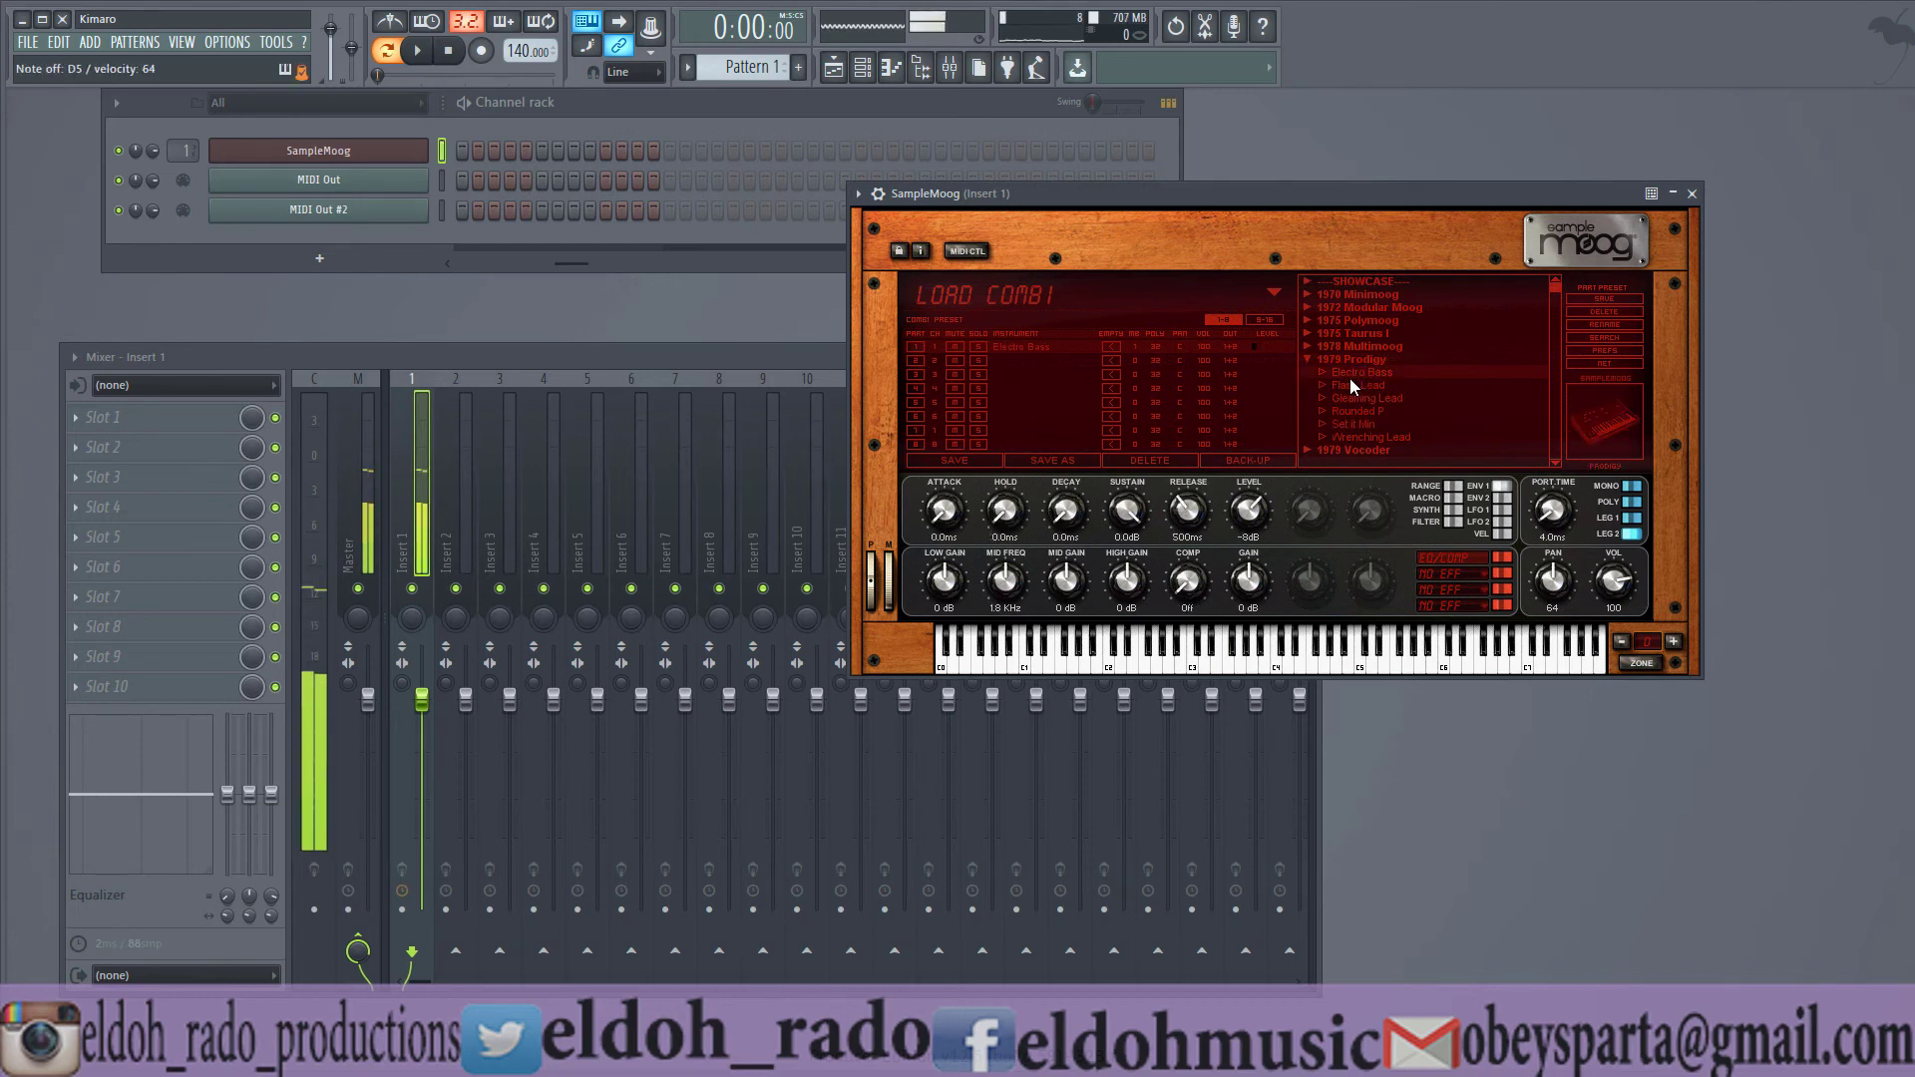
{"action": "left_click", "coordinate": [1036, 361]}
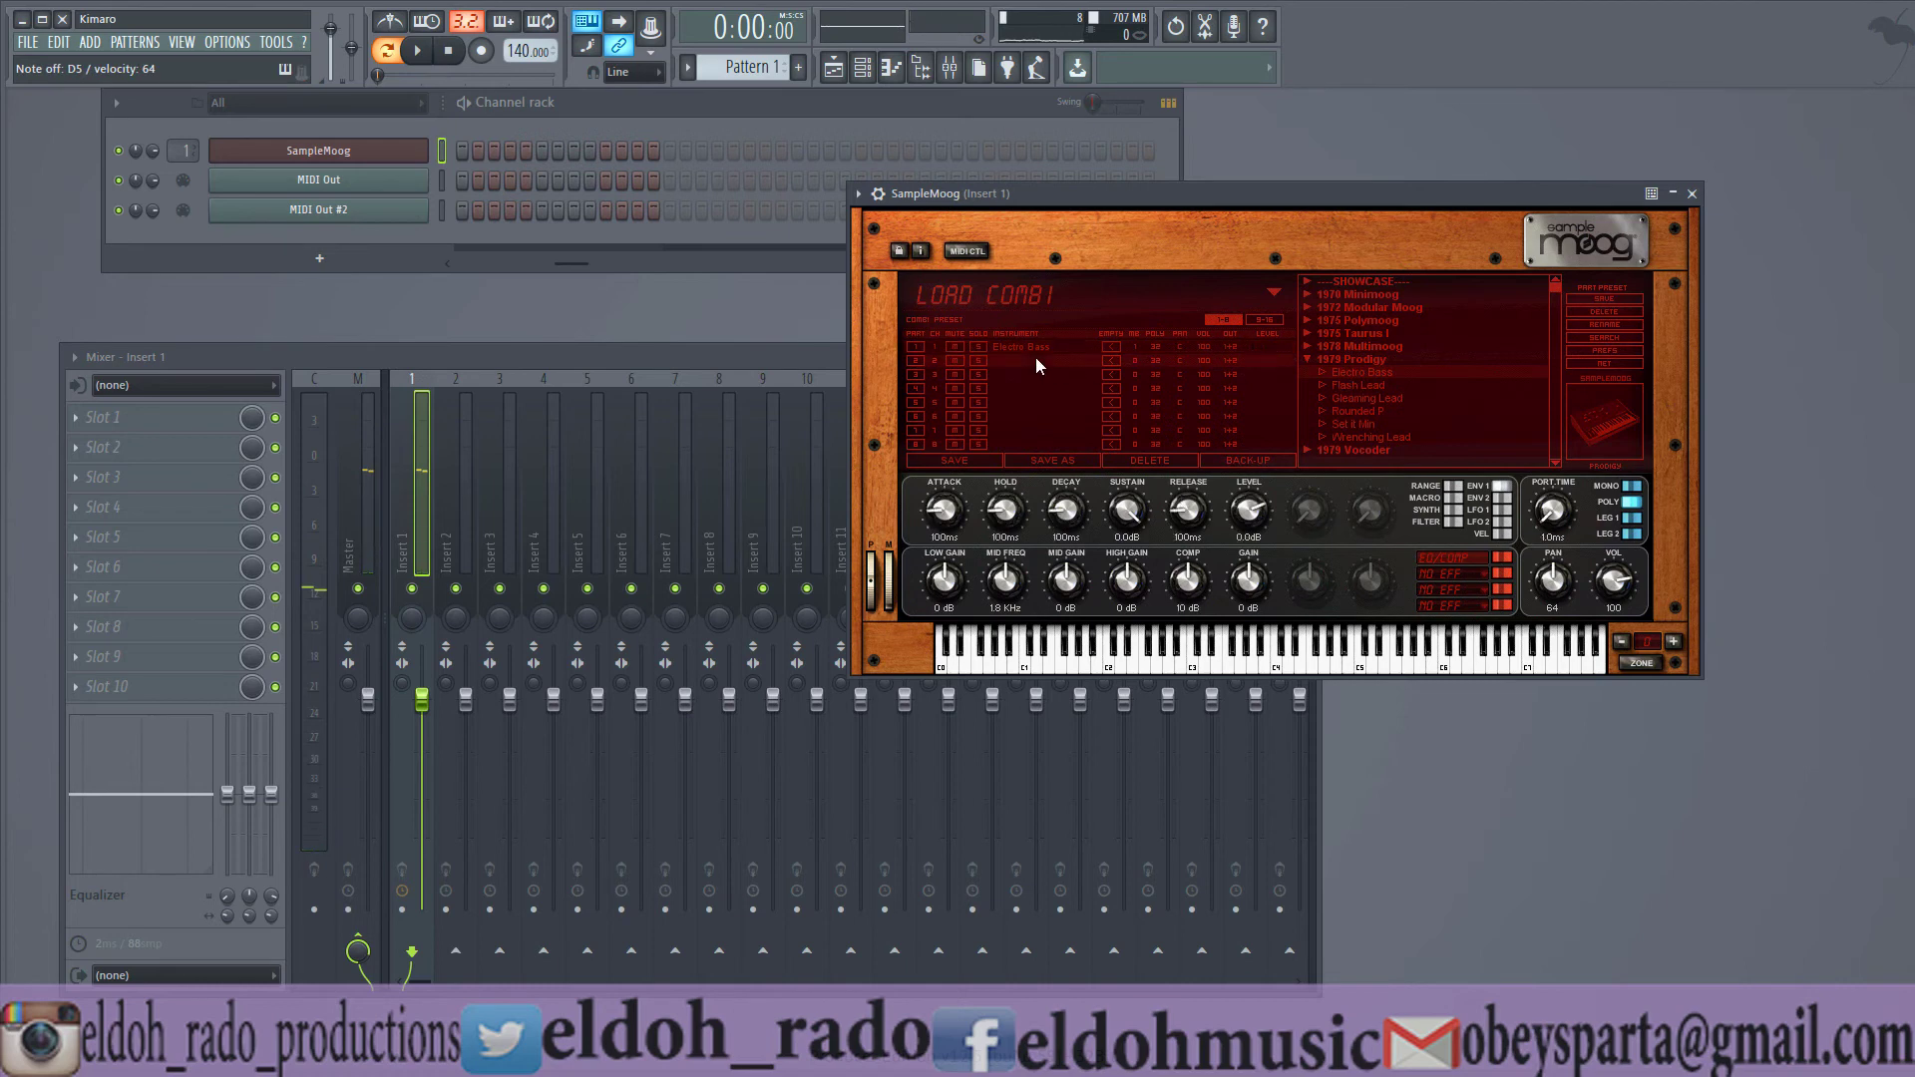
{"action": "double_click", "coordinate": [1351, 386]}
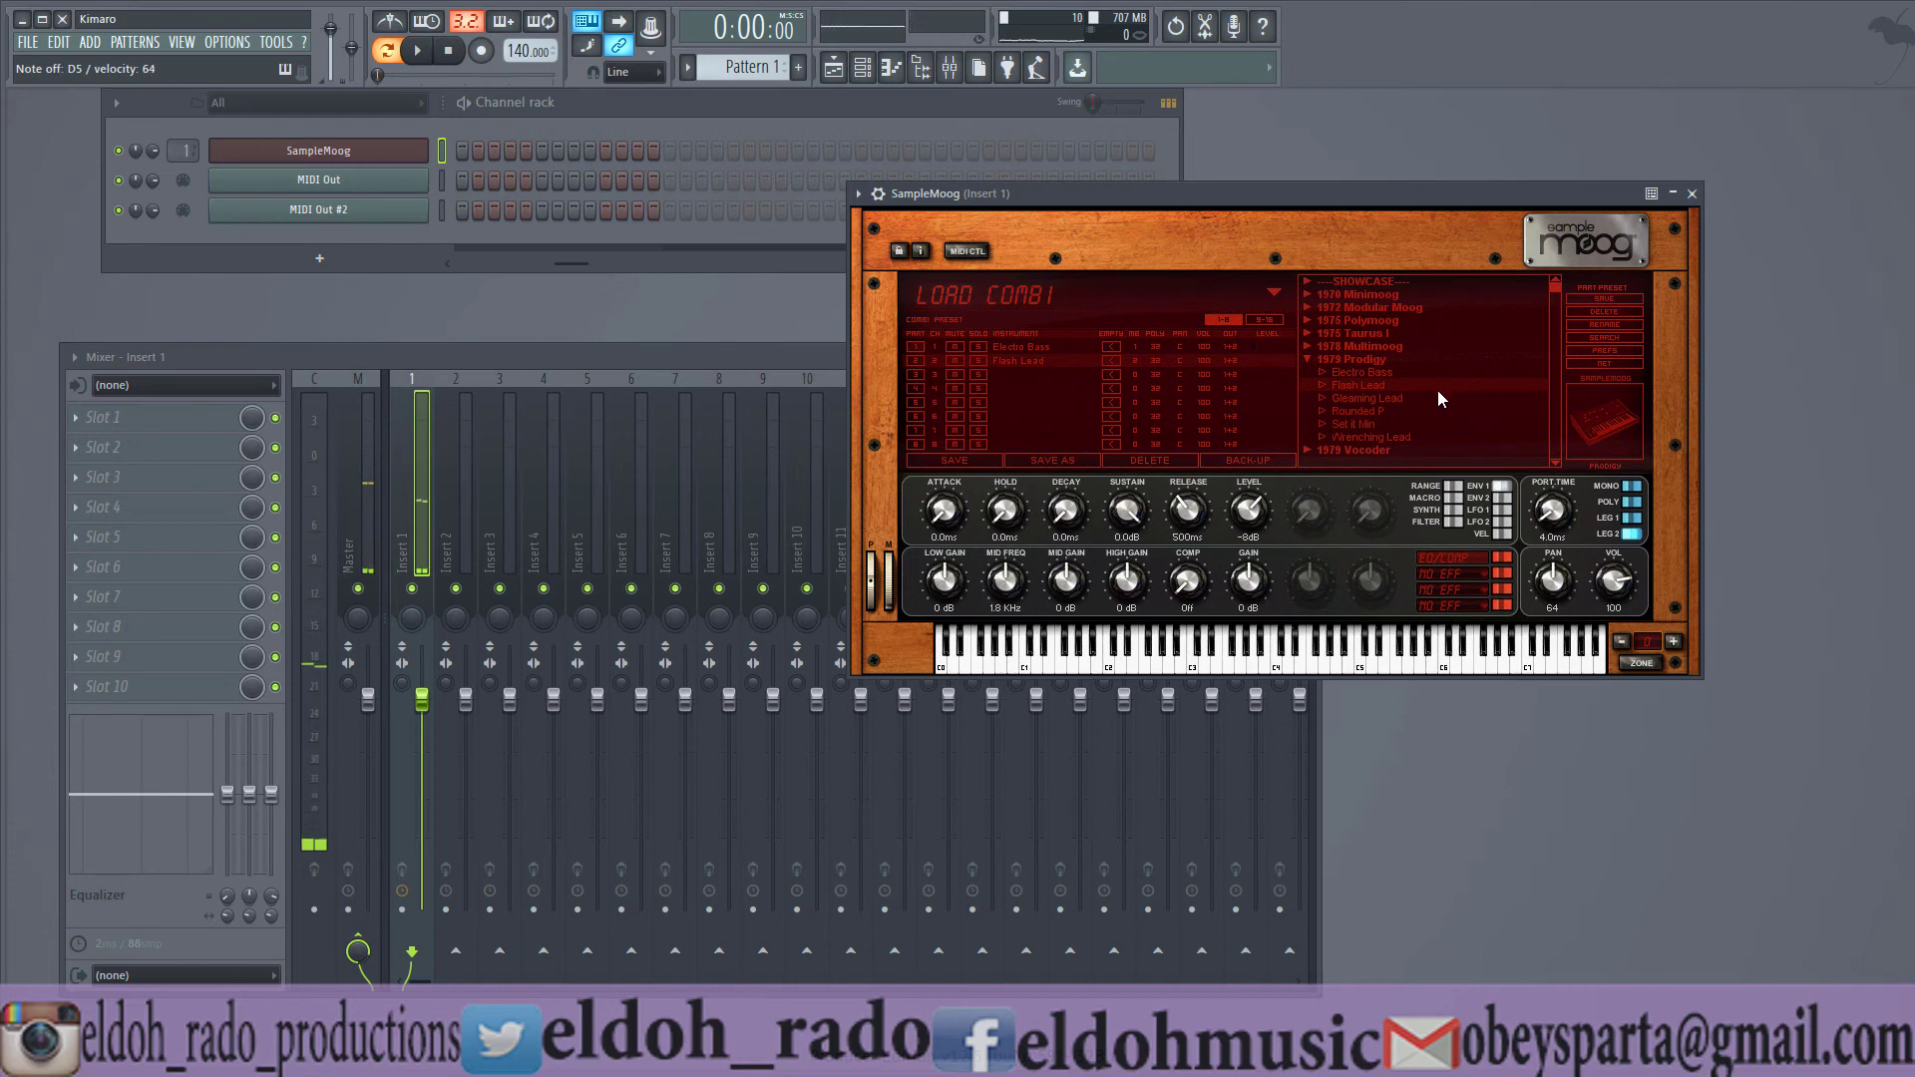
{"action": "left_click", "coordinate": [1038, 373]}
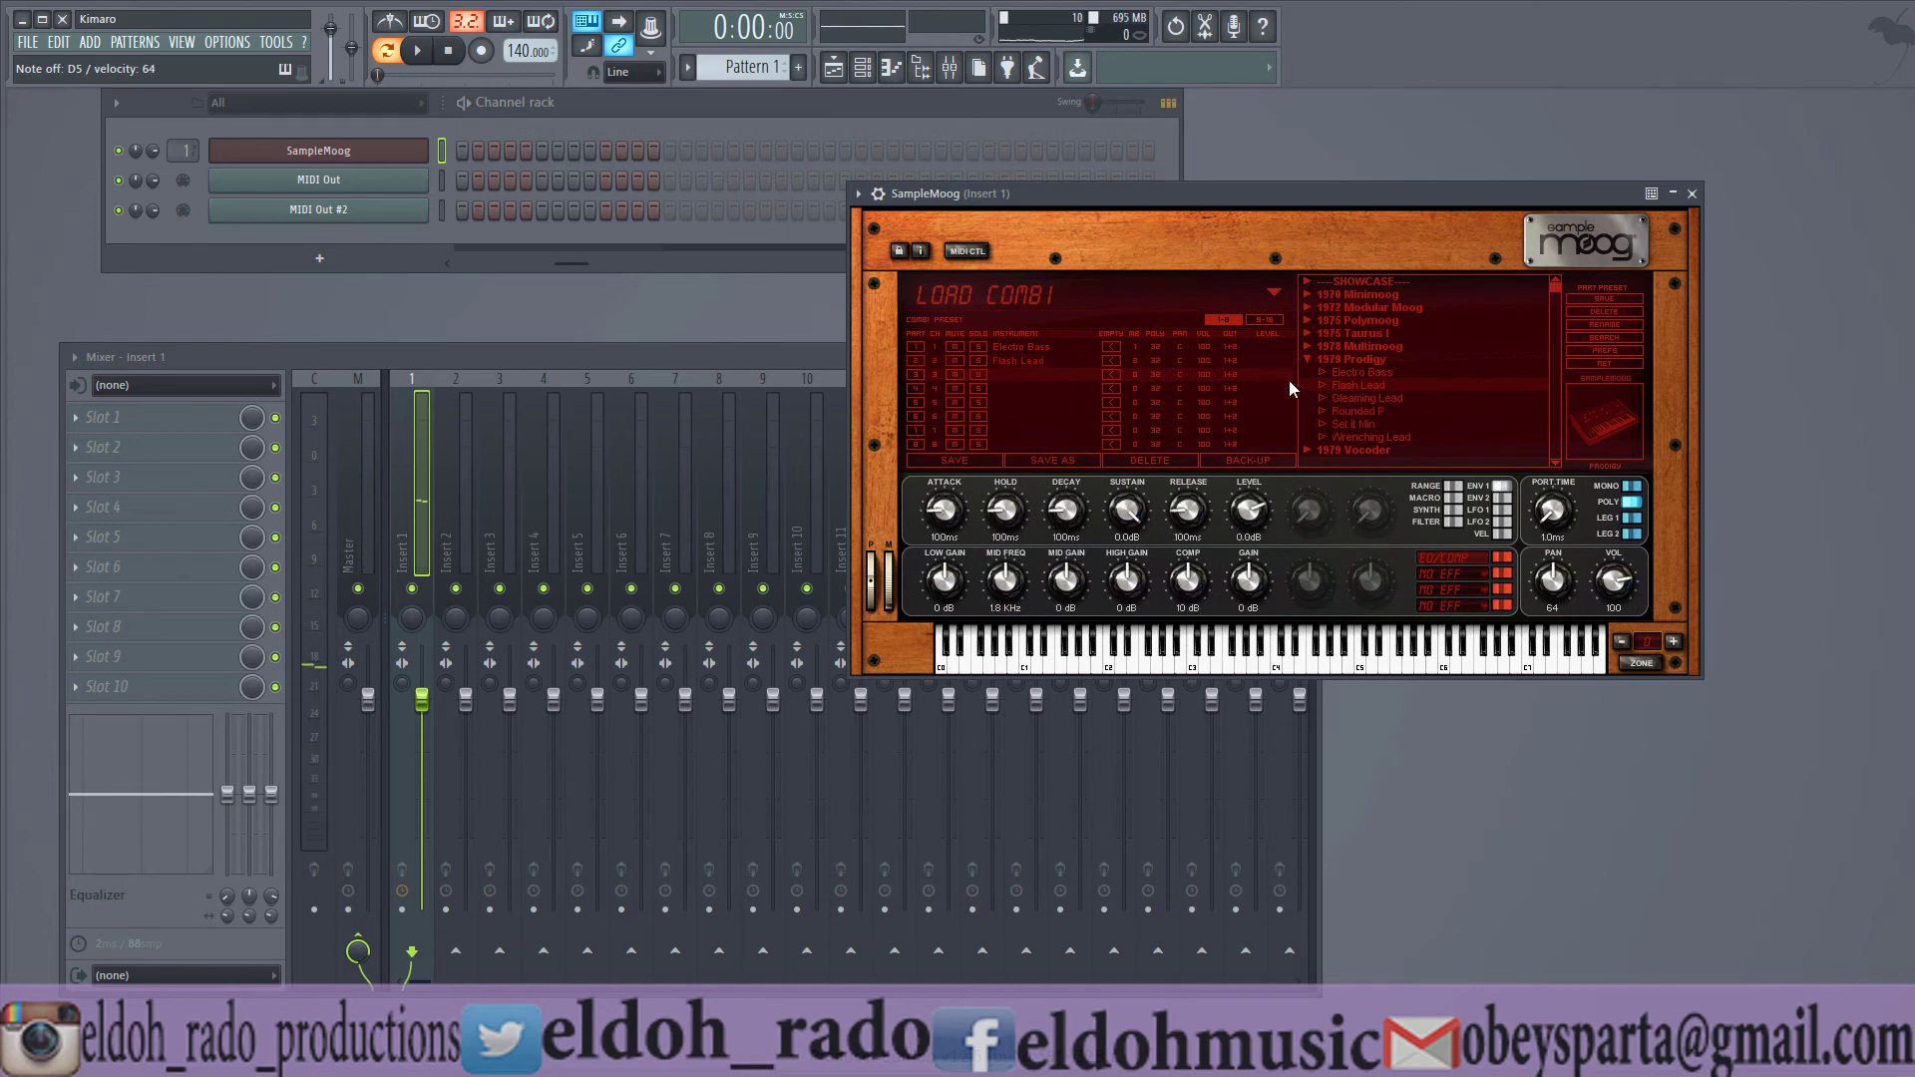
{"action": "double_click", "coordinate": [1348, 410]}
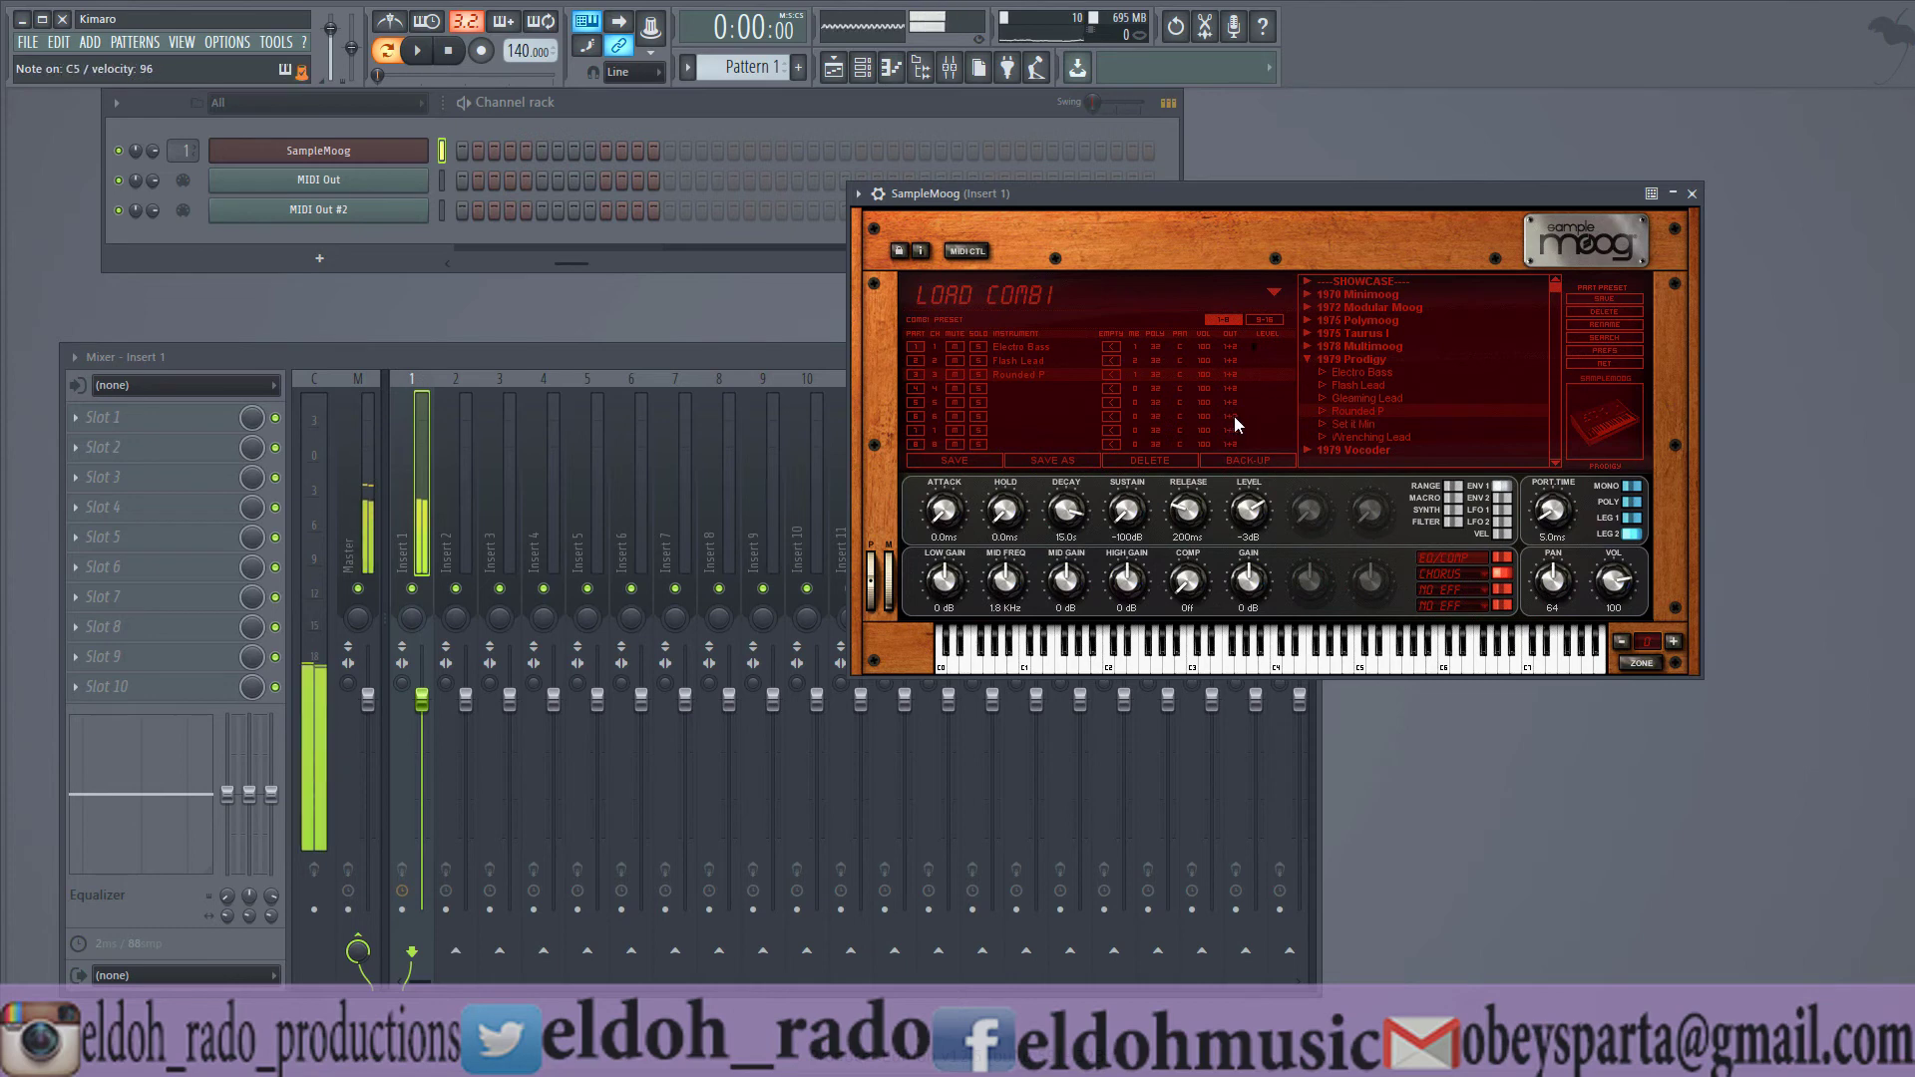
- Set SampleMoog's wrapper MIDI input port to 0 and go back to its synth editor
{"action": "left_click", "coordinate": [937, 199]}
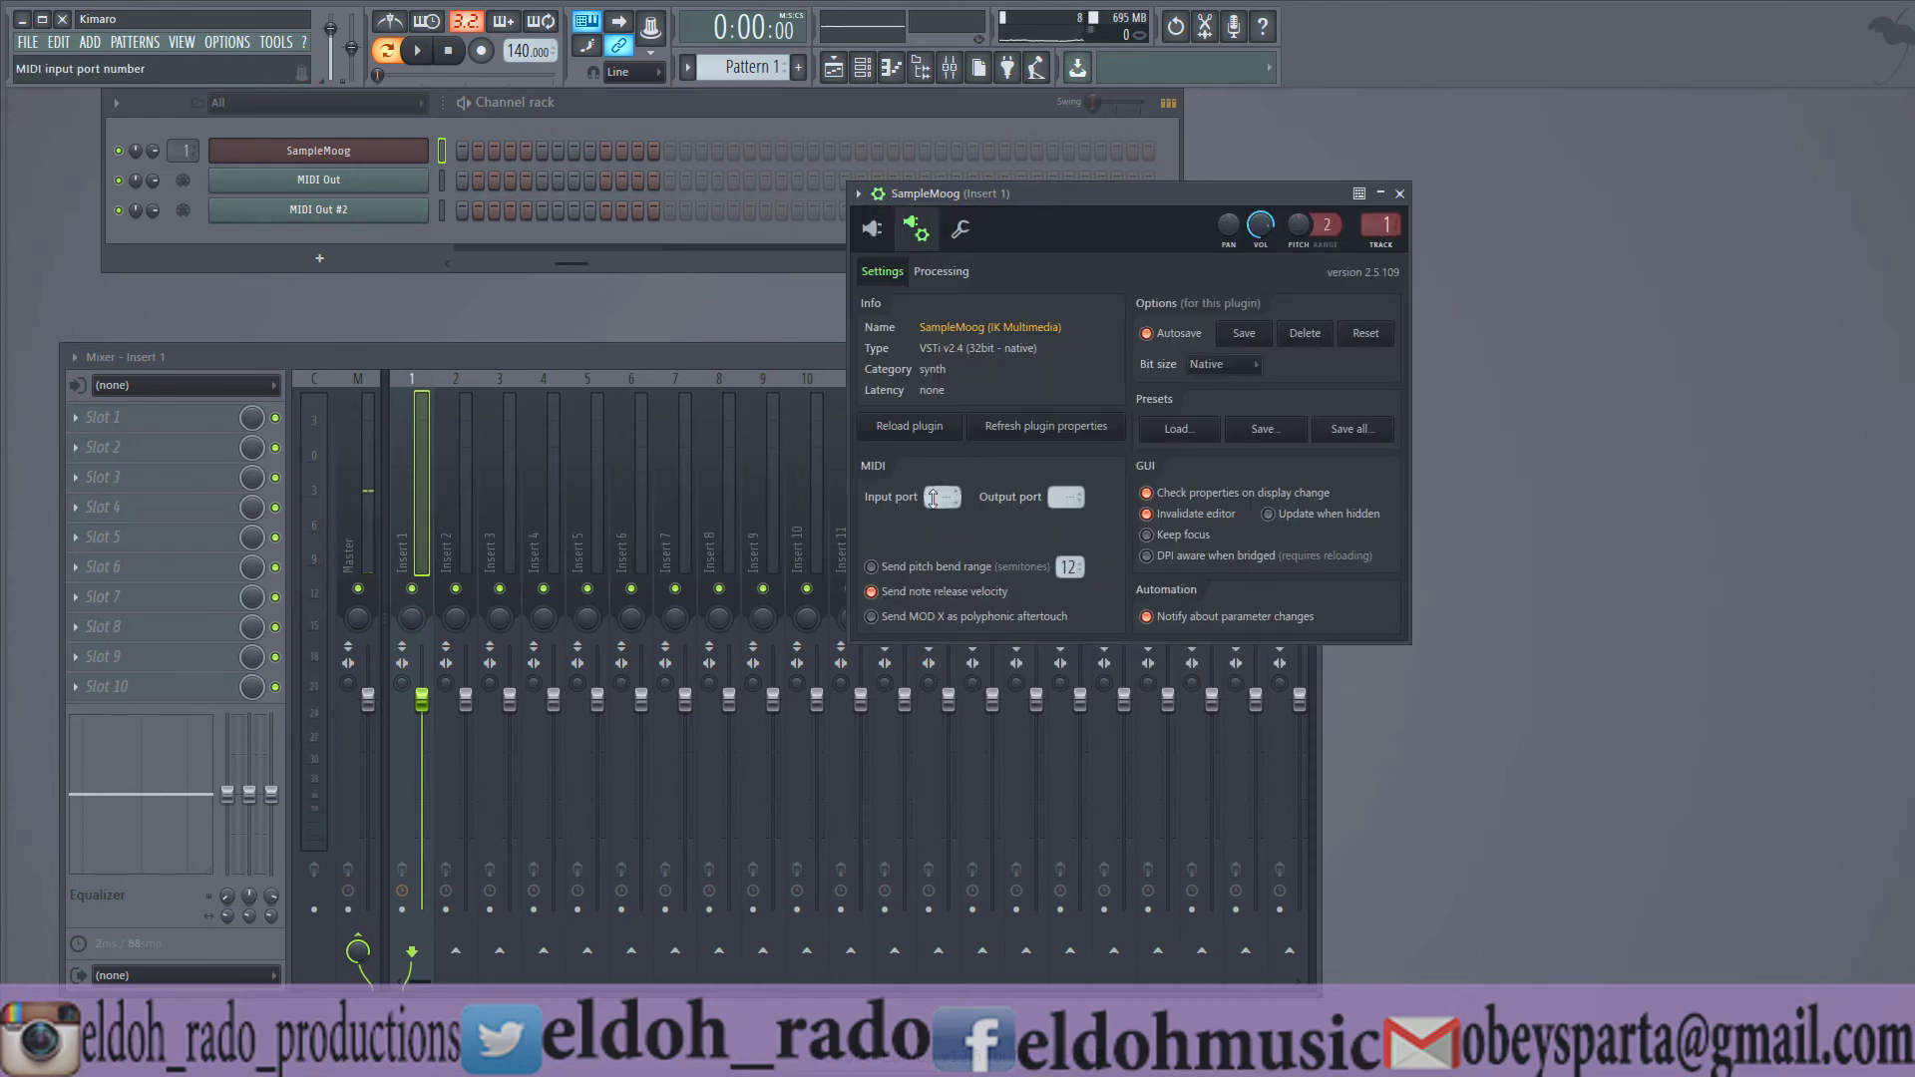
{"action": "left_click_drag", "start_coordinate": [933, 499], "coordinate": [932, 491]}
{"action": "left_click", "coordinate": [940, 272]}
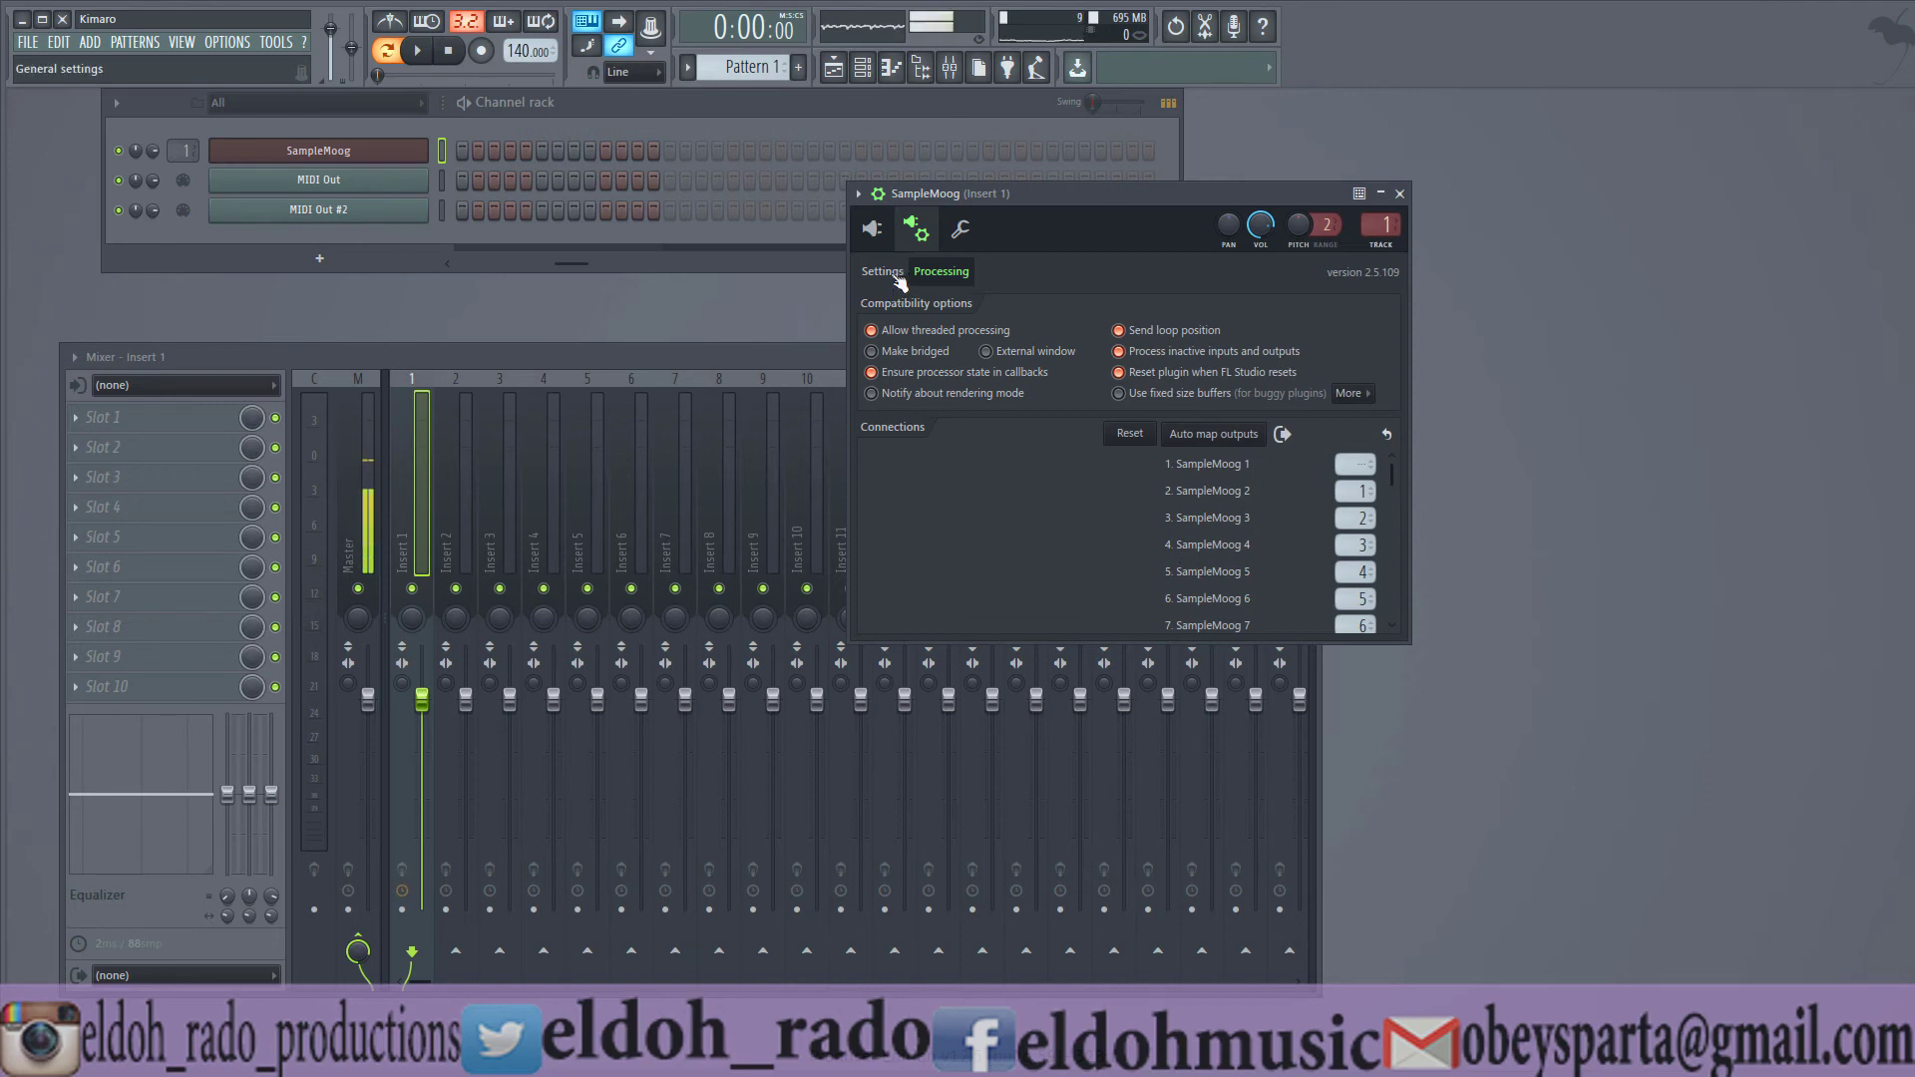
{"action": "left_click", "coordinate": [873, 231]}
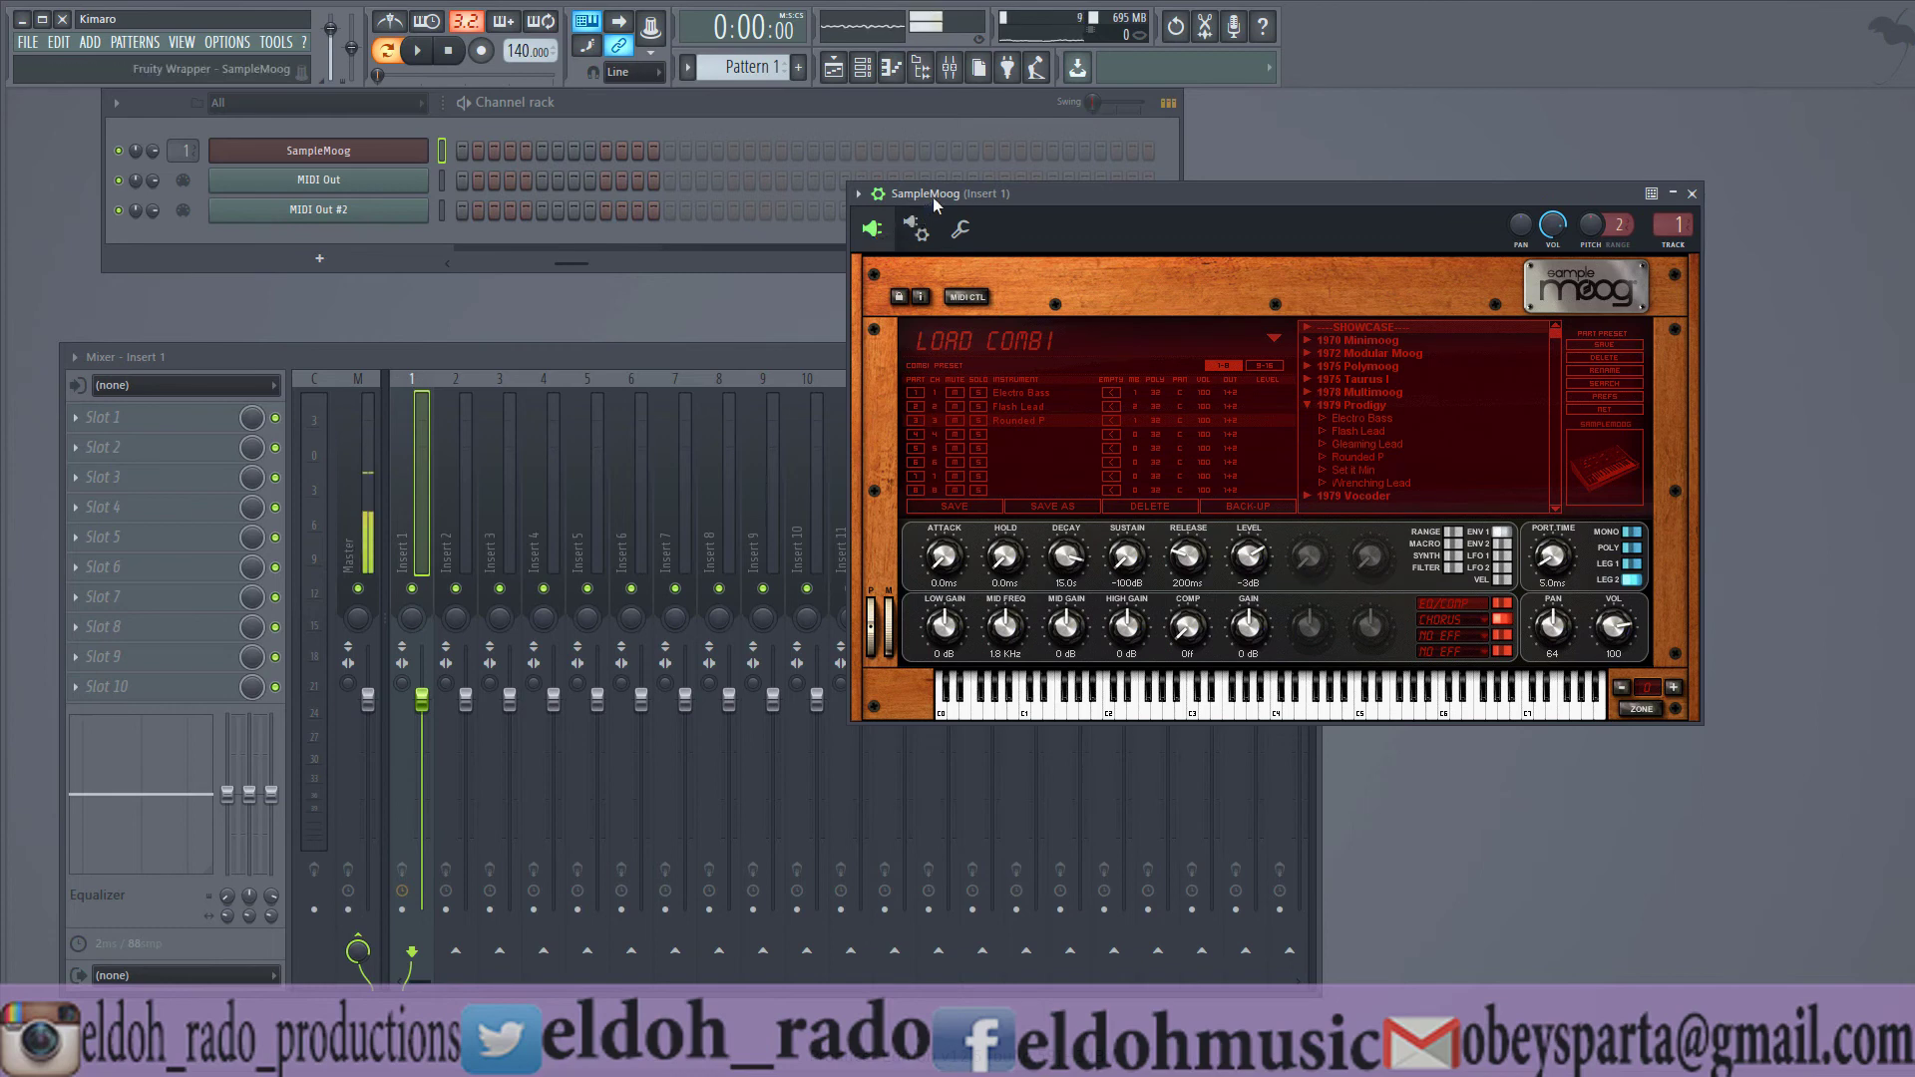
- Play test C notes on the SampleMoog channel and watch Insert 1
{"action": "left_click", "coordinate": [878, 197]}
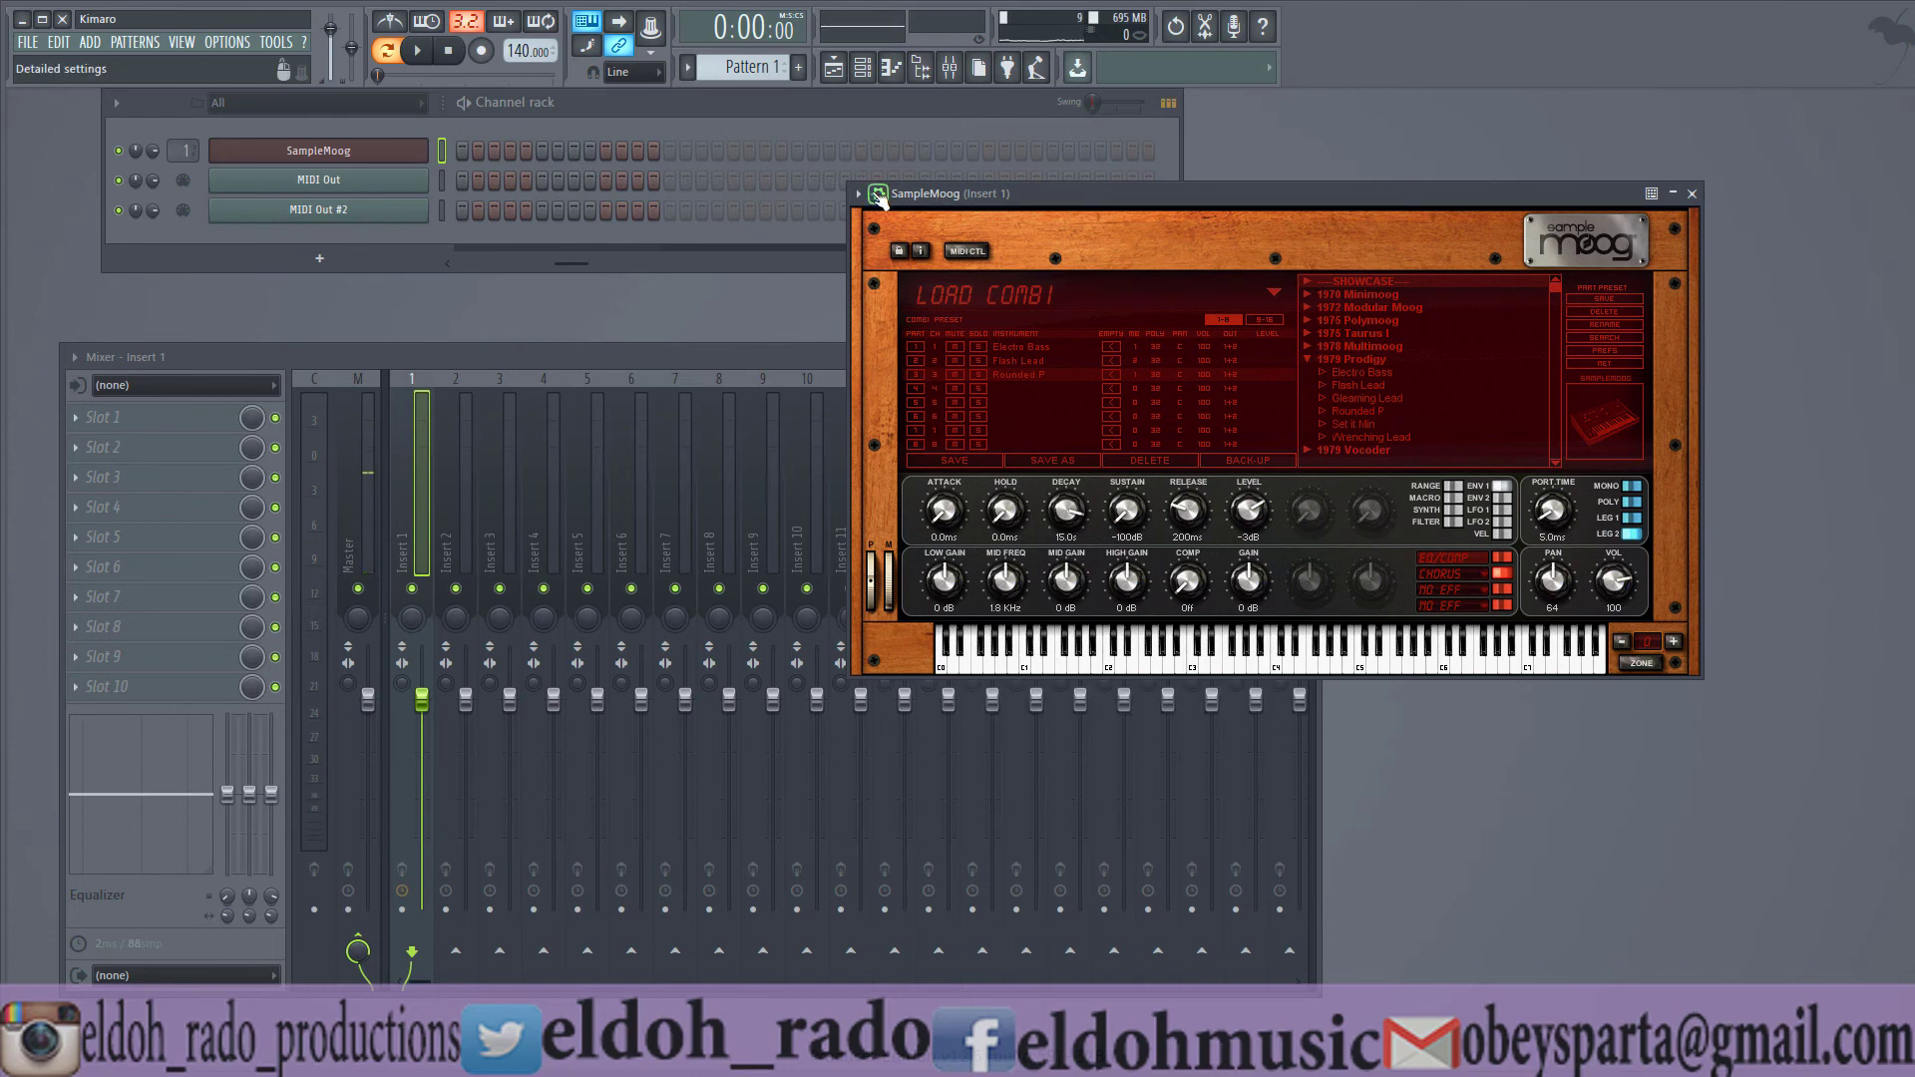
{"action": "left_click", "coordinate": [879, 197]}
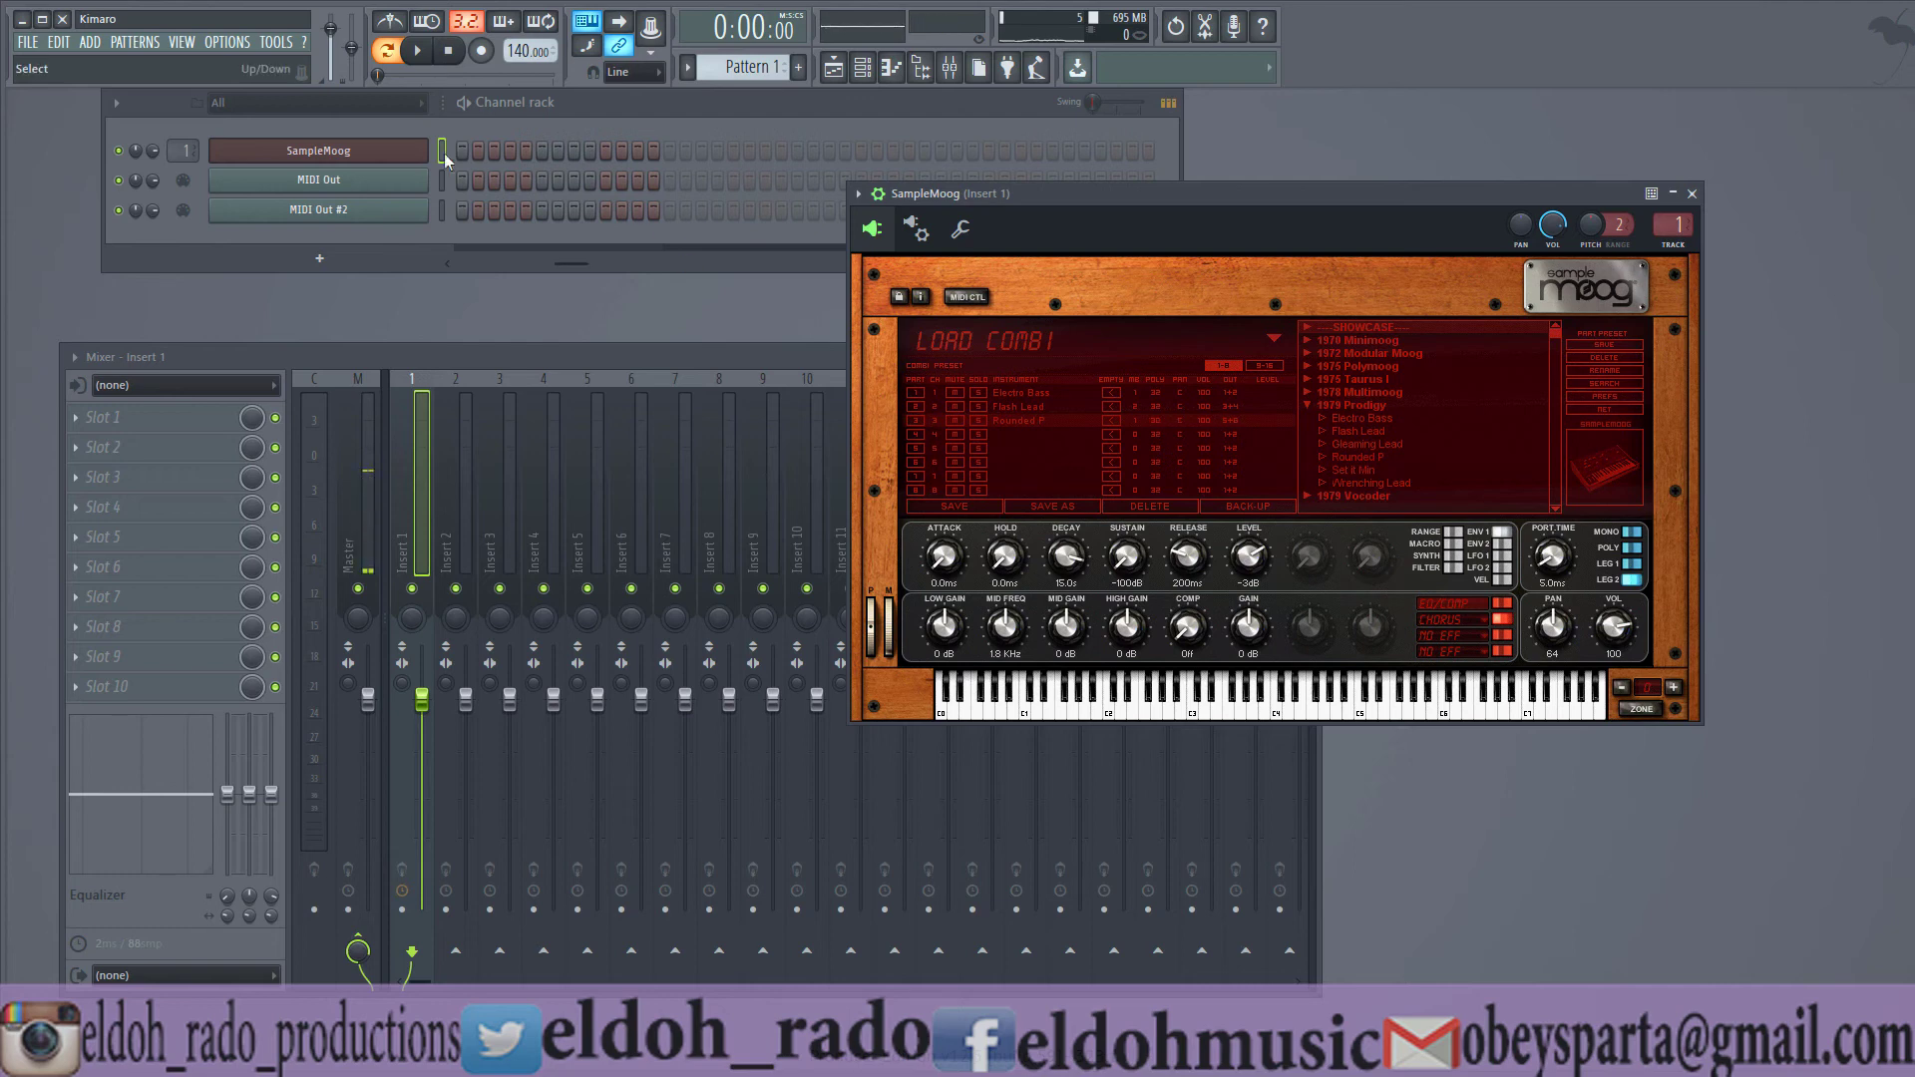
{"action": "key", "text": "c"}
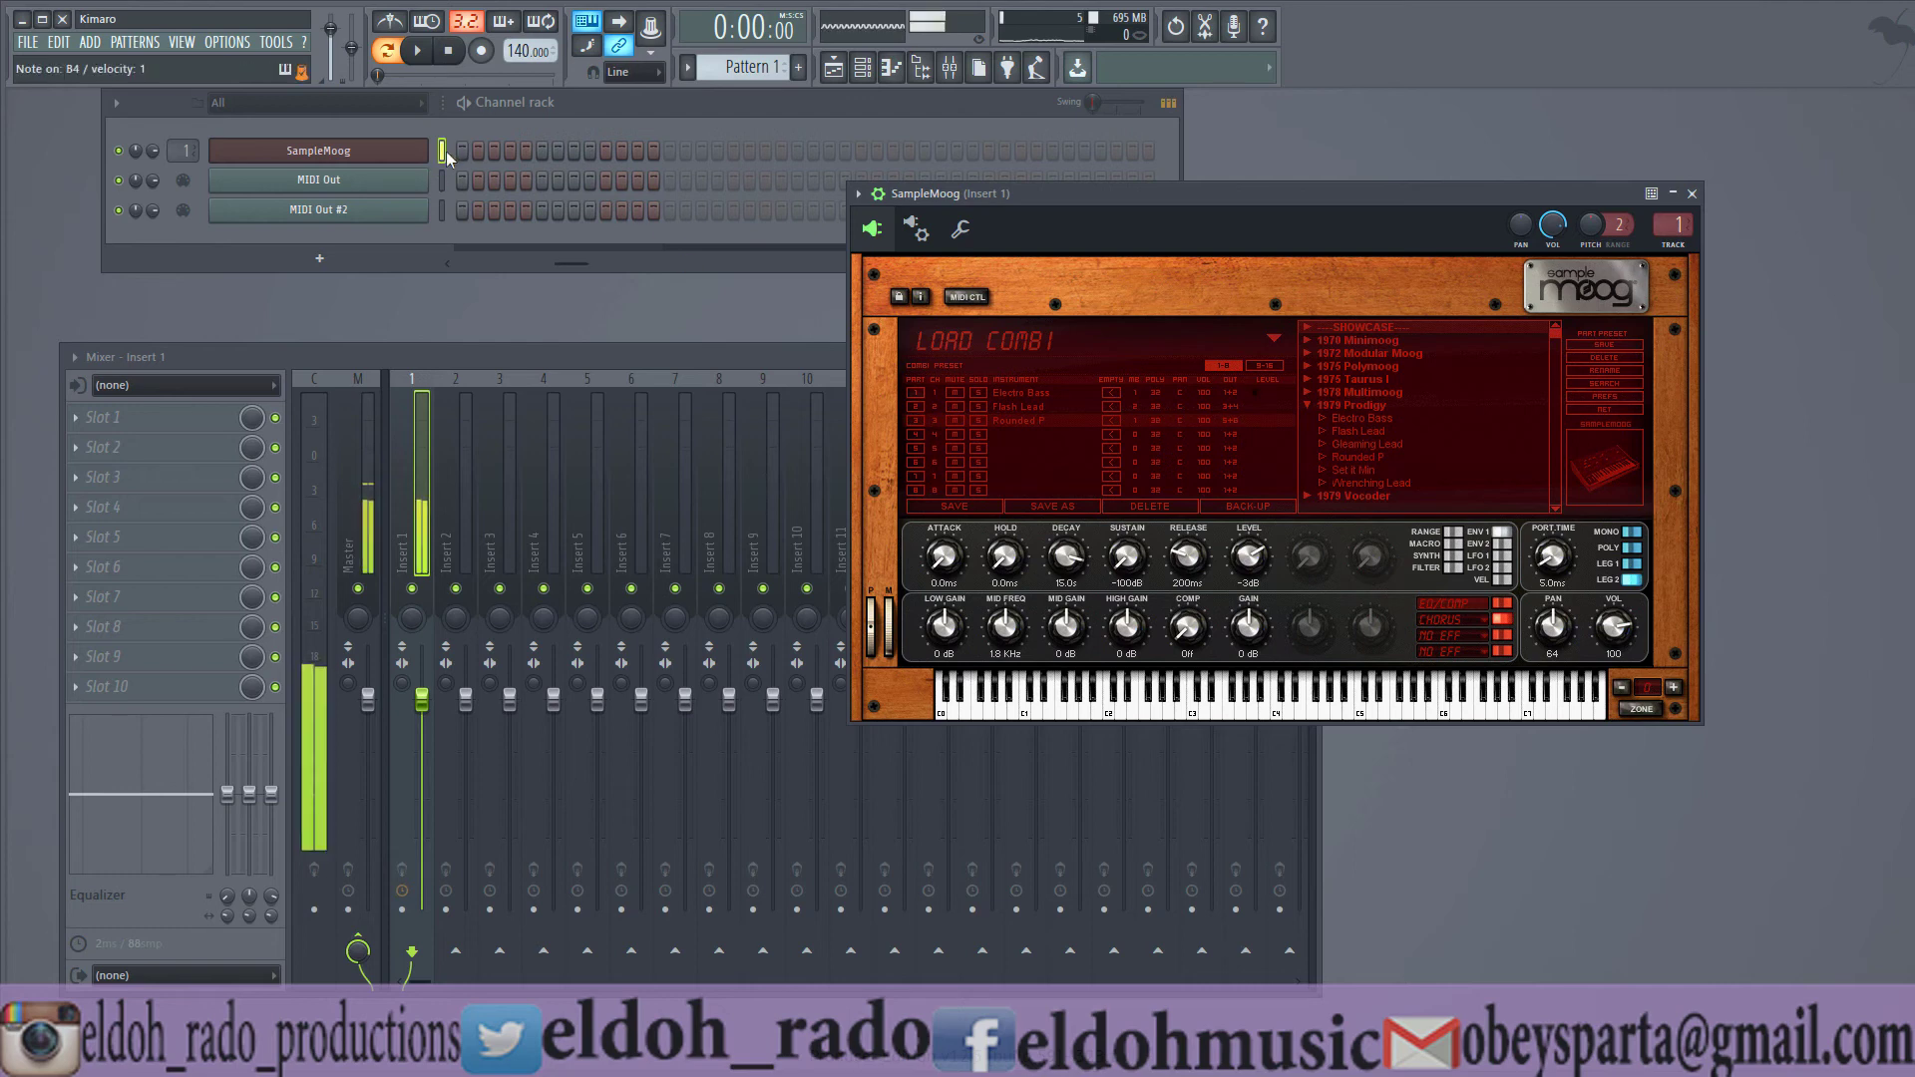
{"action": "key", "text": "c"}
- Play test notes through MIDI Out and MIDI Out #2, checking they sound on Inserts 2 and 3
{"action": "left_click", "coordinate": [443, 180]}
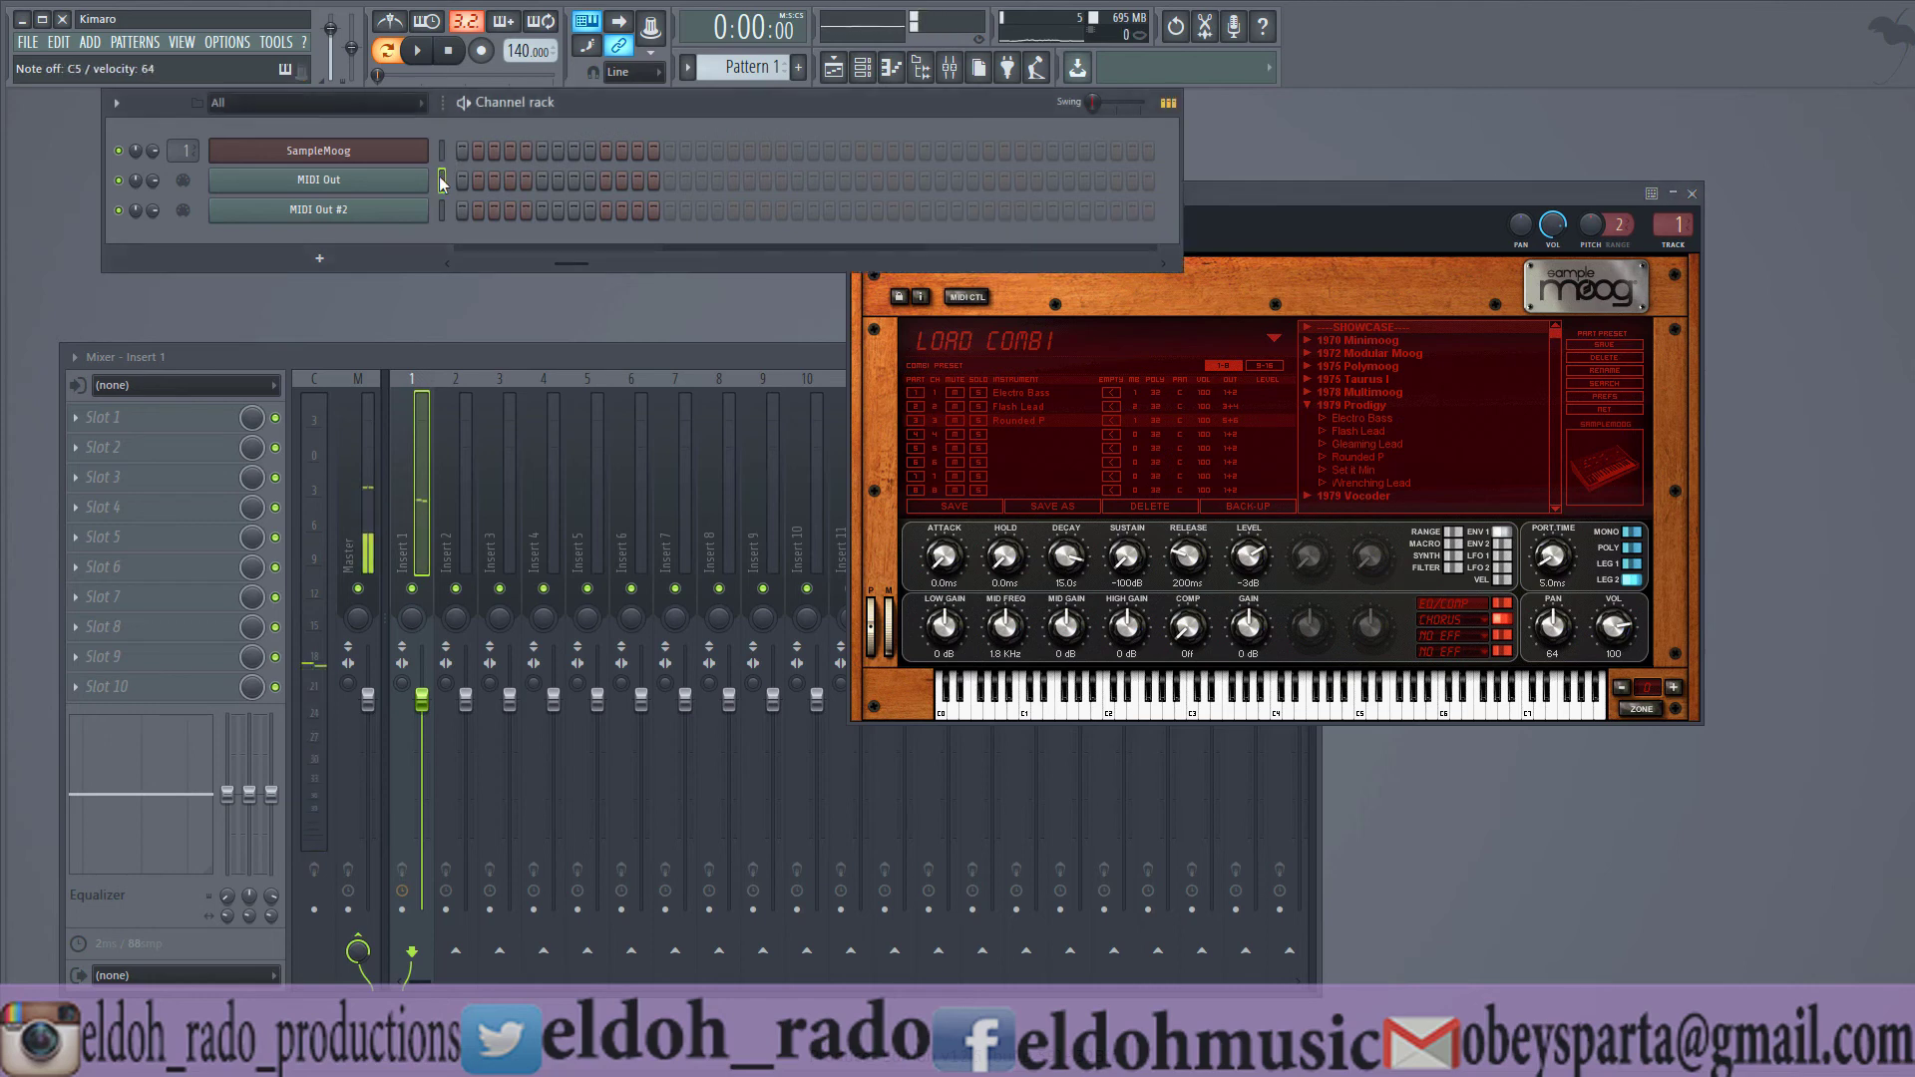
{"action": "key", "text": "c"}
{"action": "key", "text": "c"}
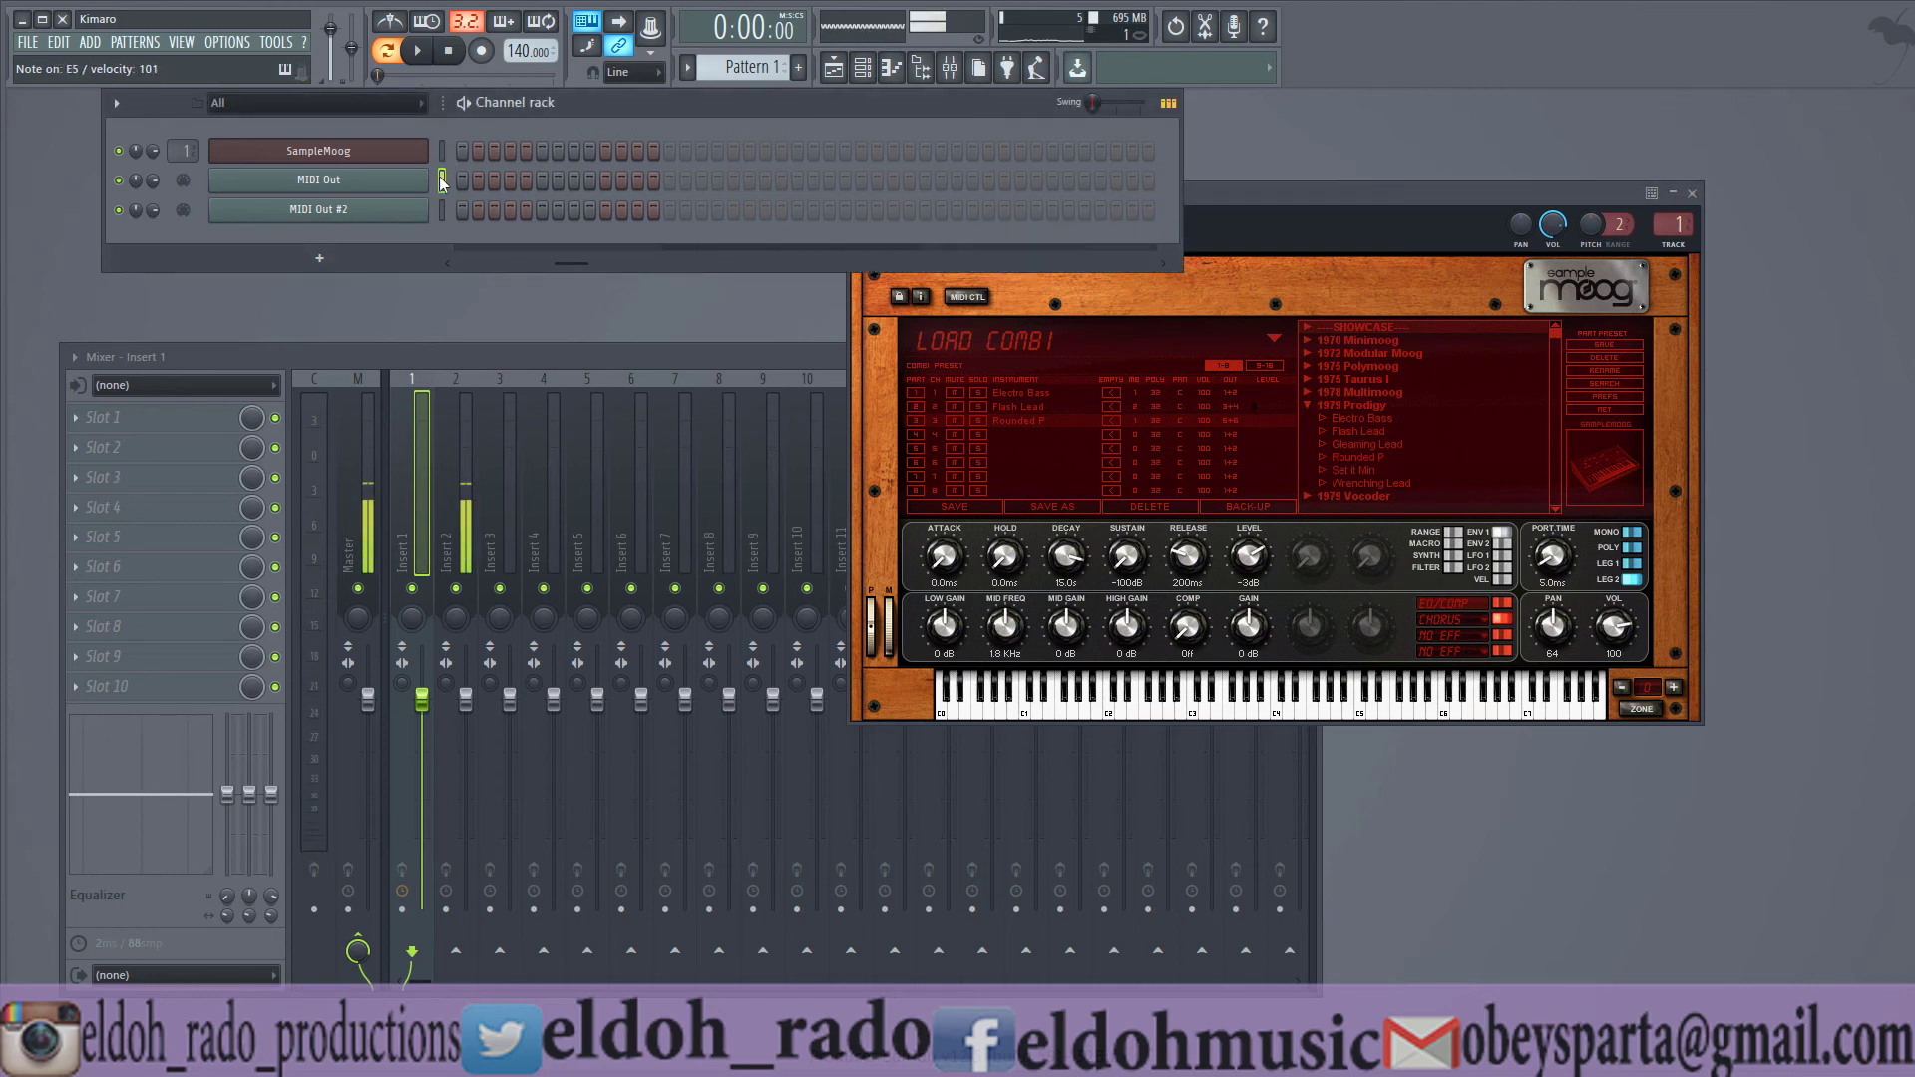
{"action": "key", "text": "c"}
{"action": "key", "text": "c"}
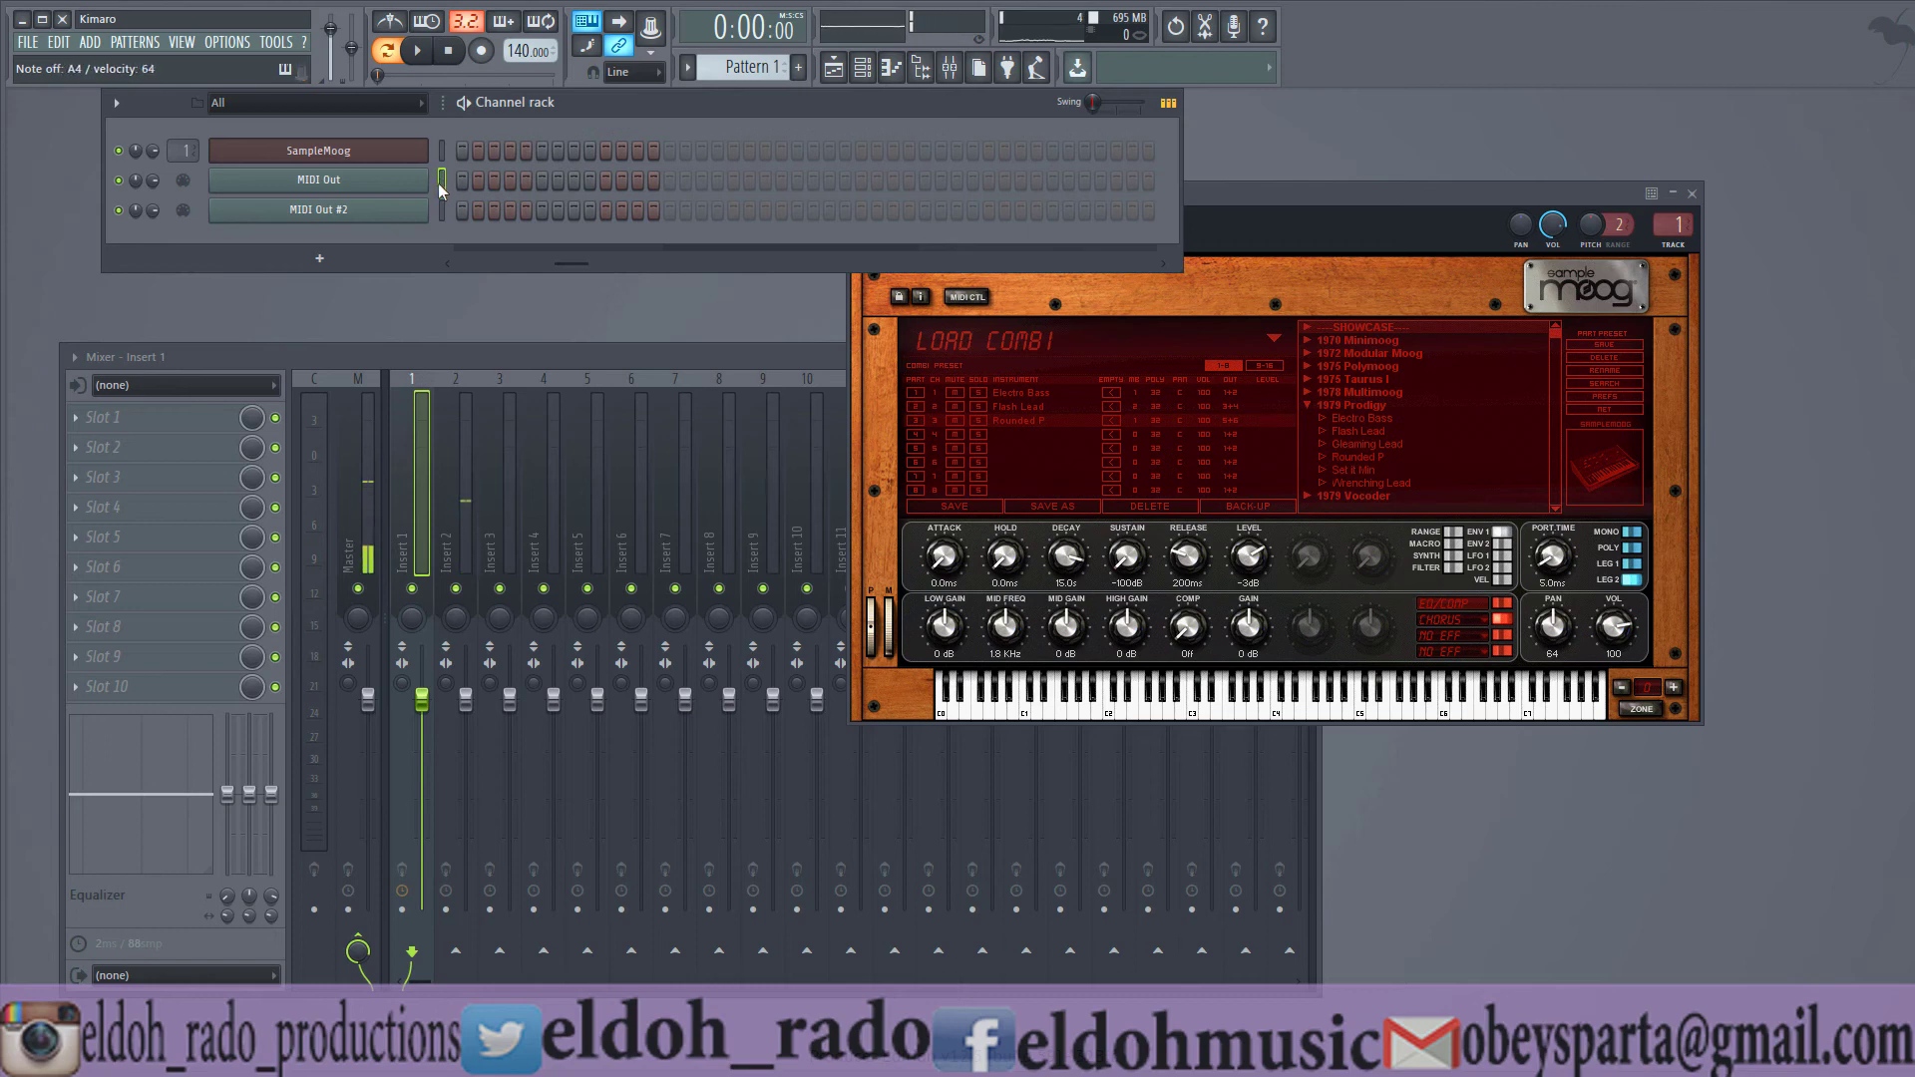
{"action": "left_click", "coordinate": [442, 211]}
{"action": "key", "text": "x"}
{"action": "key", "text": "z"}
{"action": "key", "text": "m"}
{"action": "key", "text": "b"}
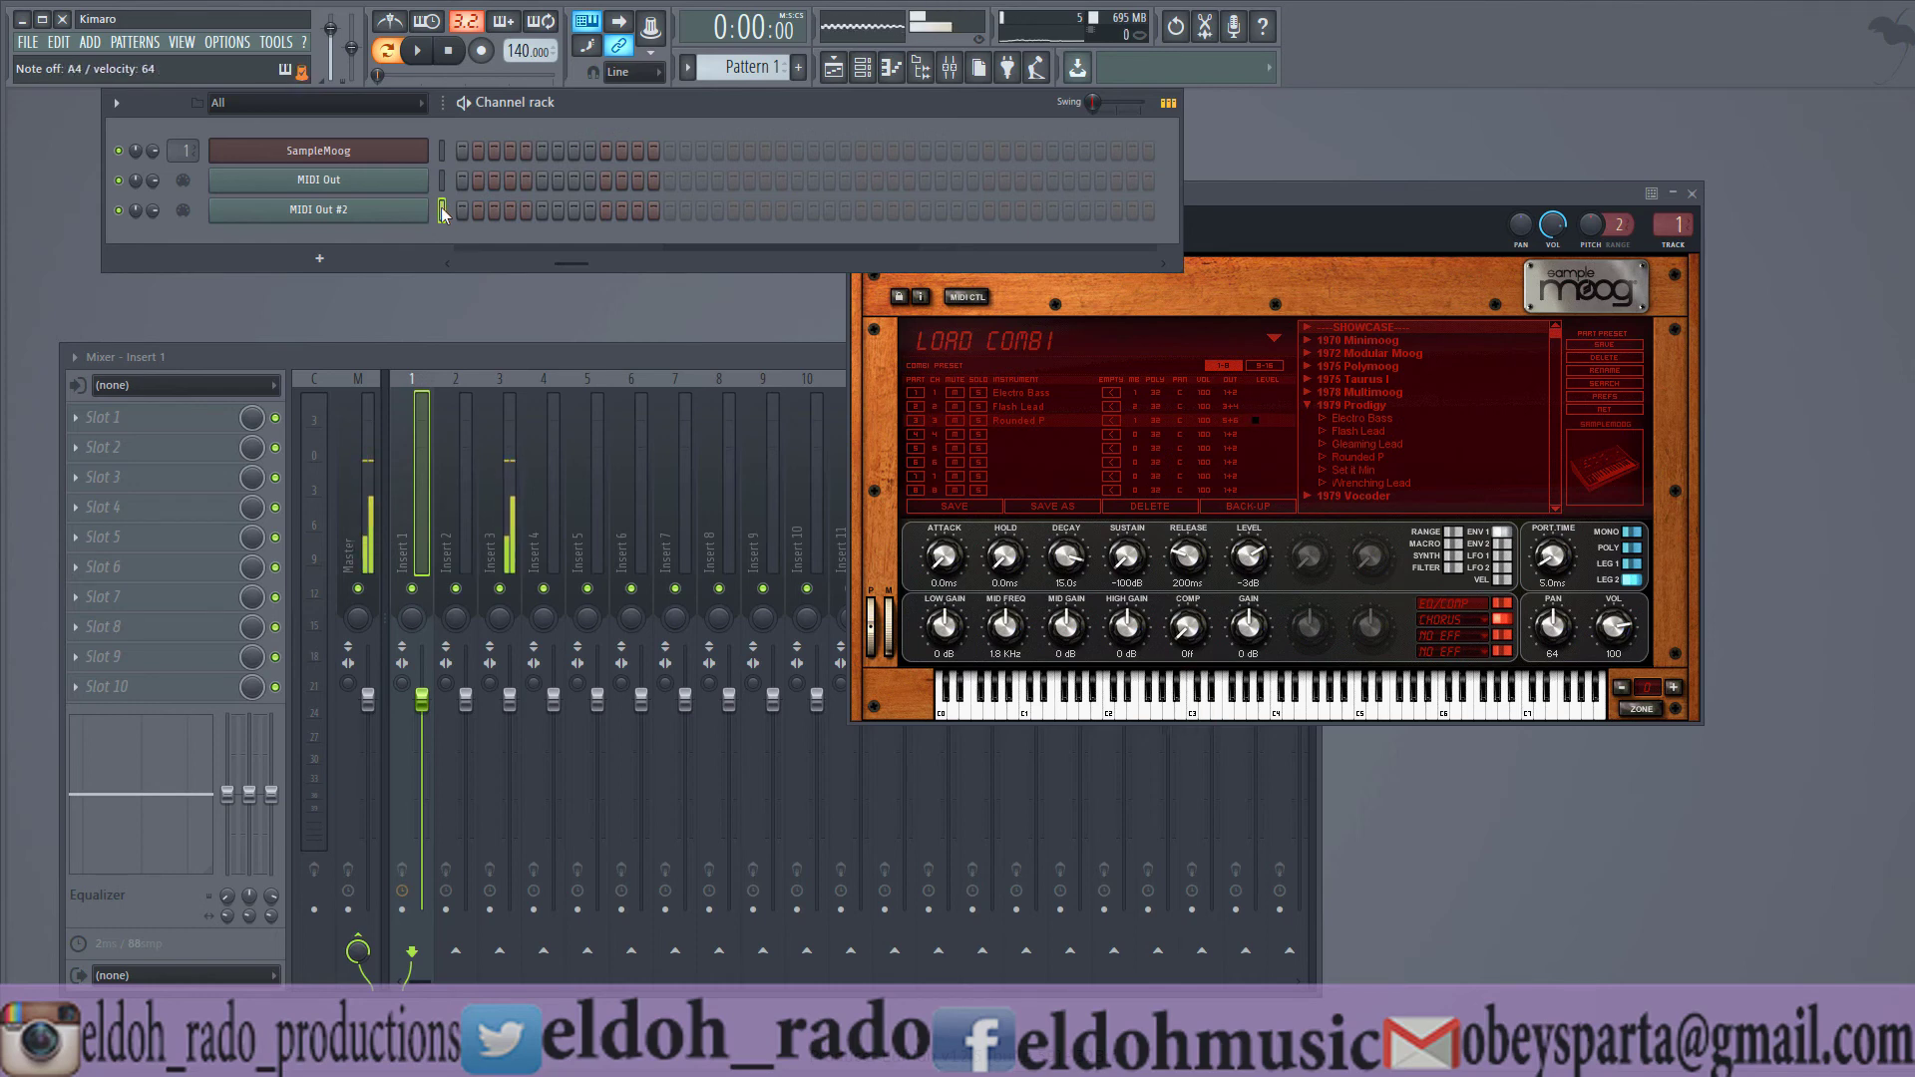
{"action": "key", "text": "b"}
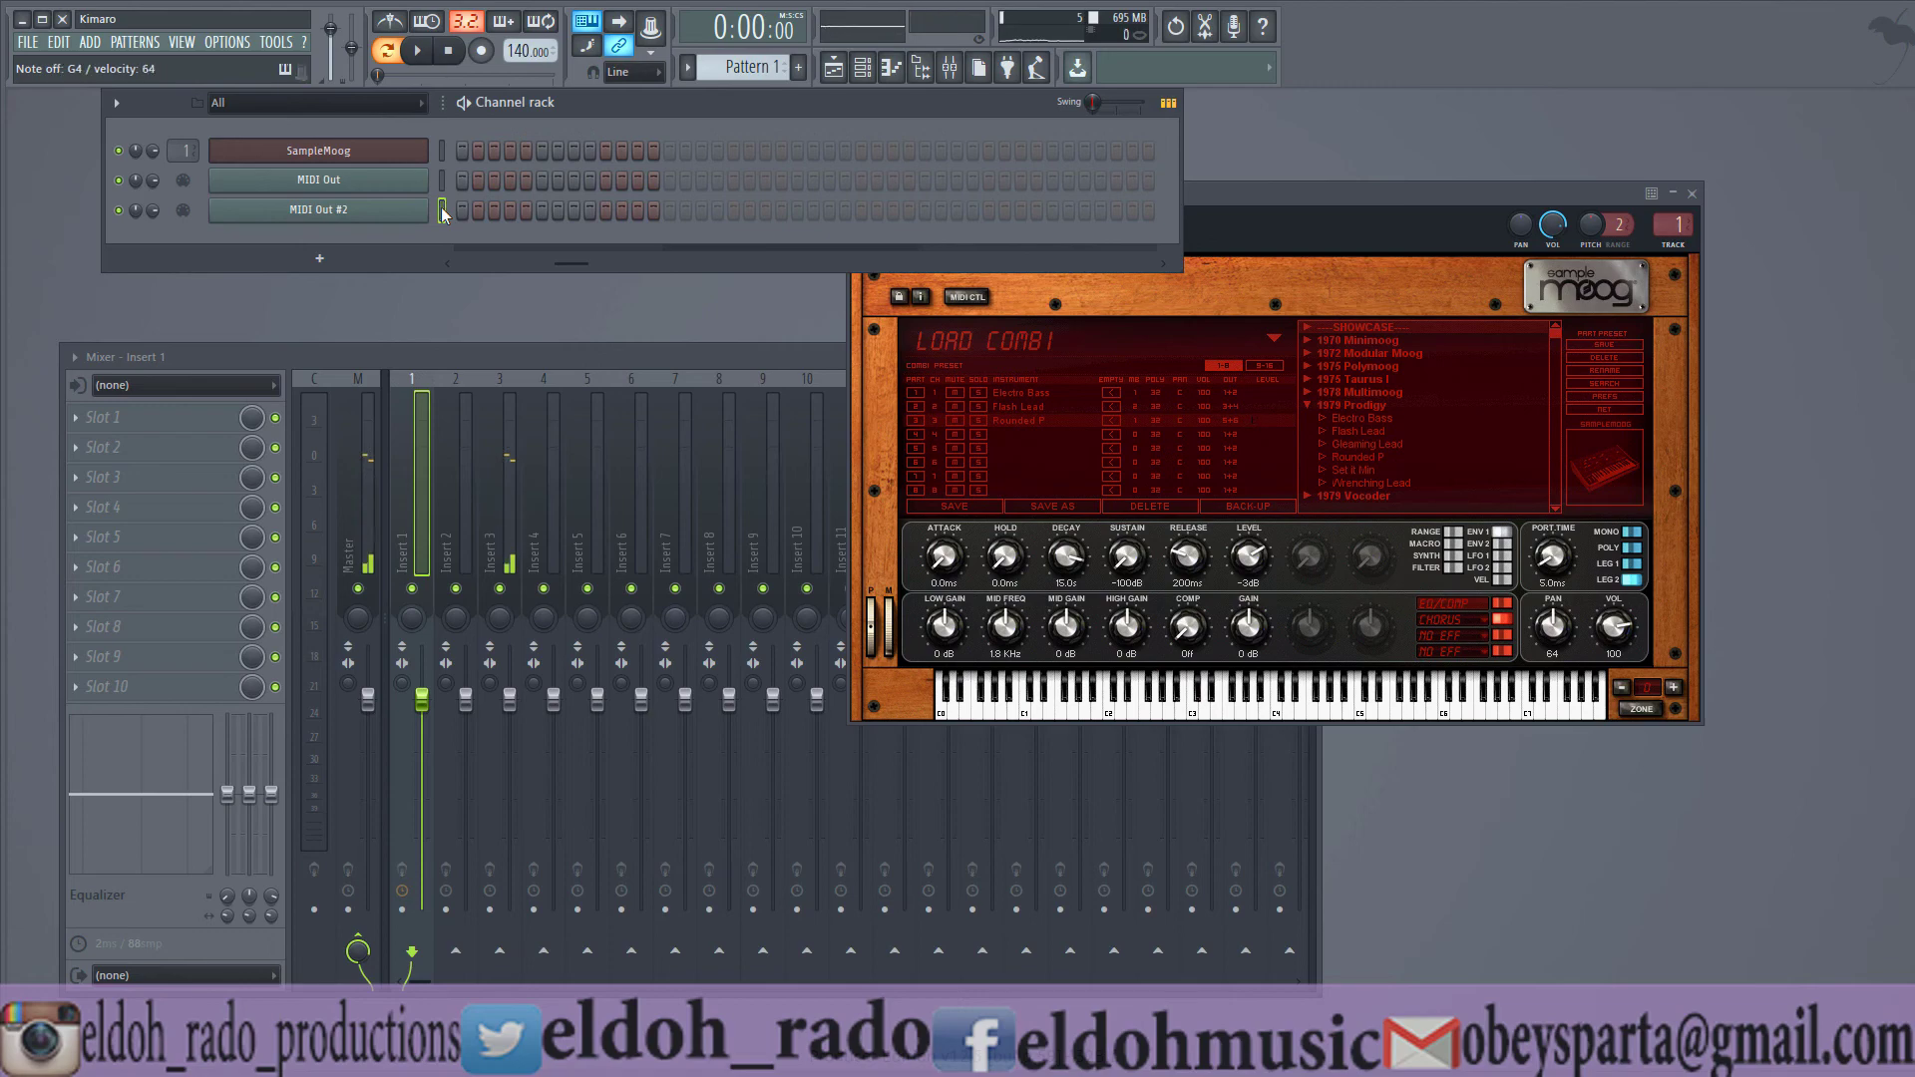
- Bring up the SampleMoog channel's menu, cancelling a delete, to swap in EZdrummer 2
{"action": "right_click", "coordinate": [359, 163]}
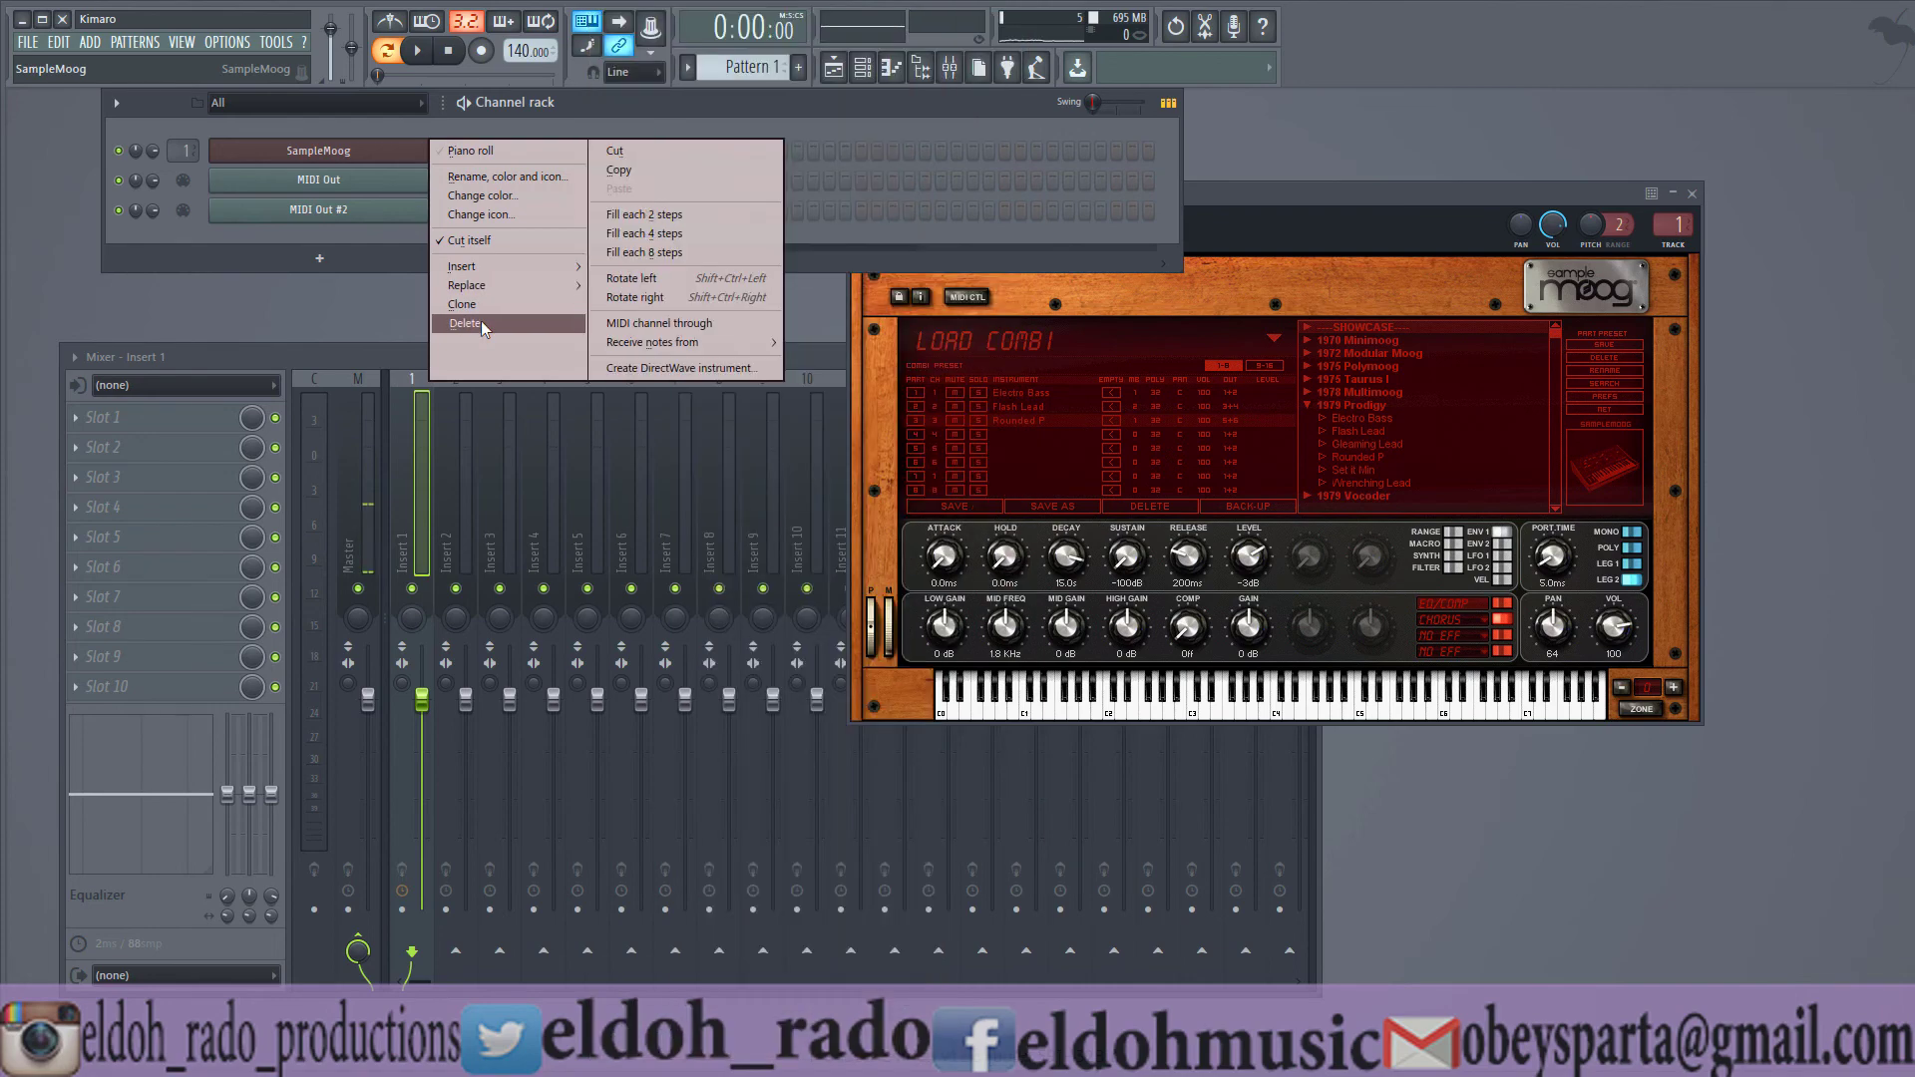
{"action": "left_click", "coordinate": [481, 321]}
{"action": "left_click", "coordinate": [1127, 602]}
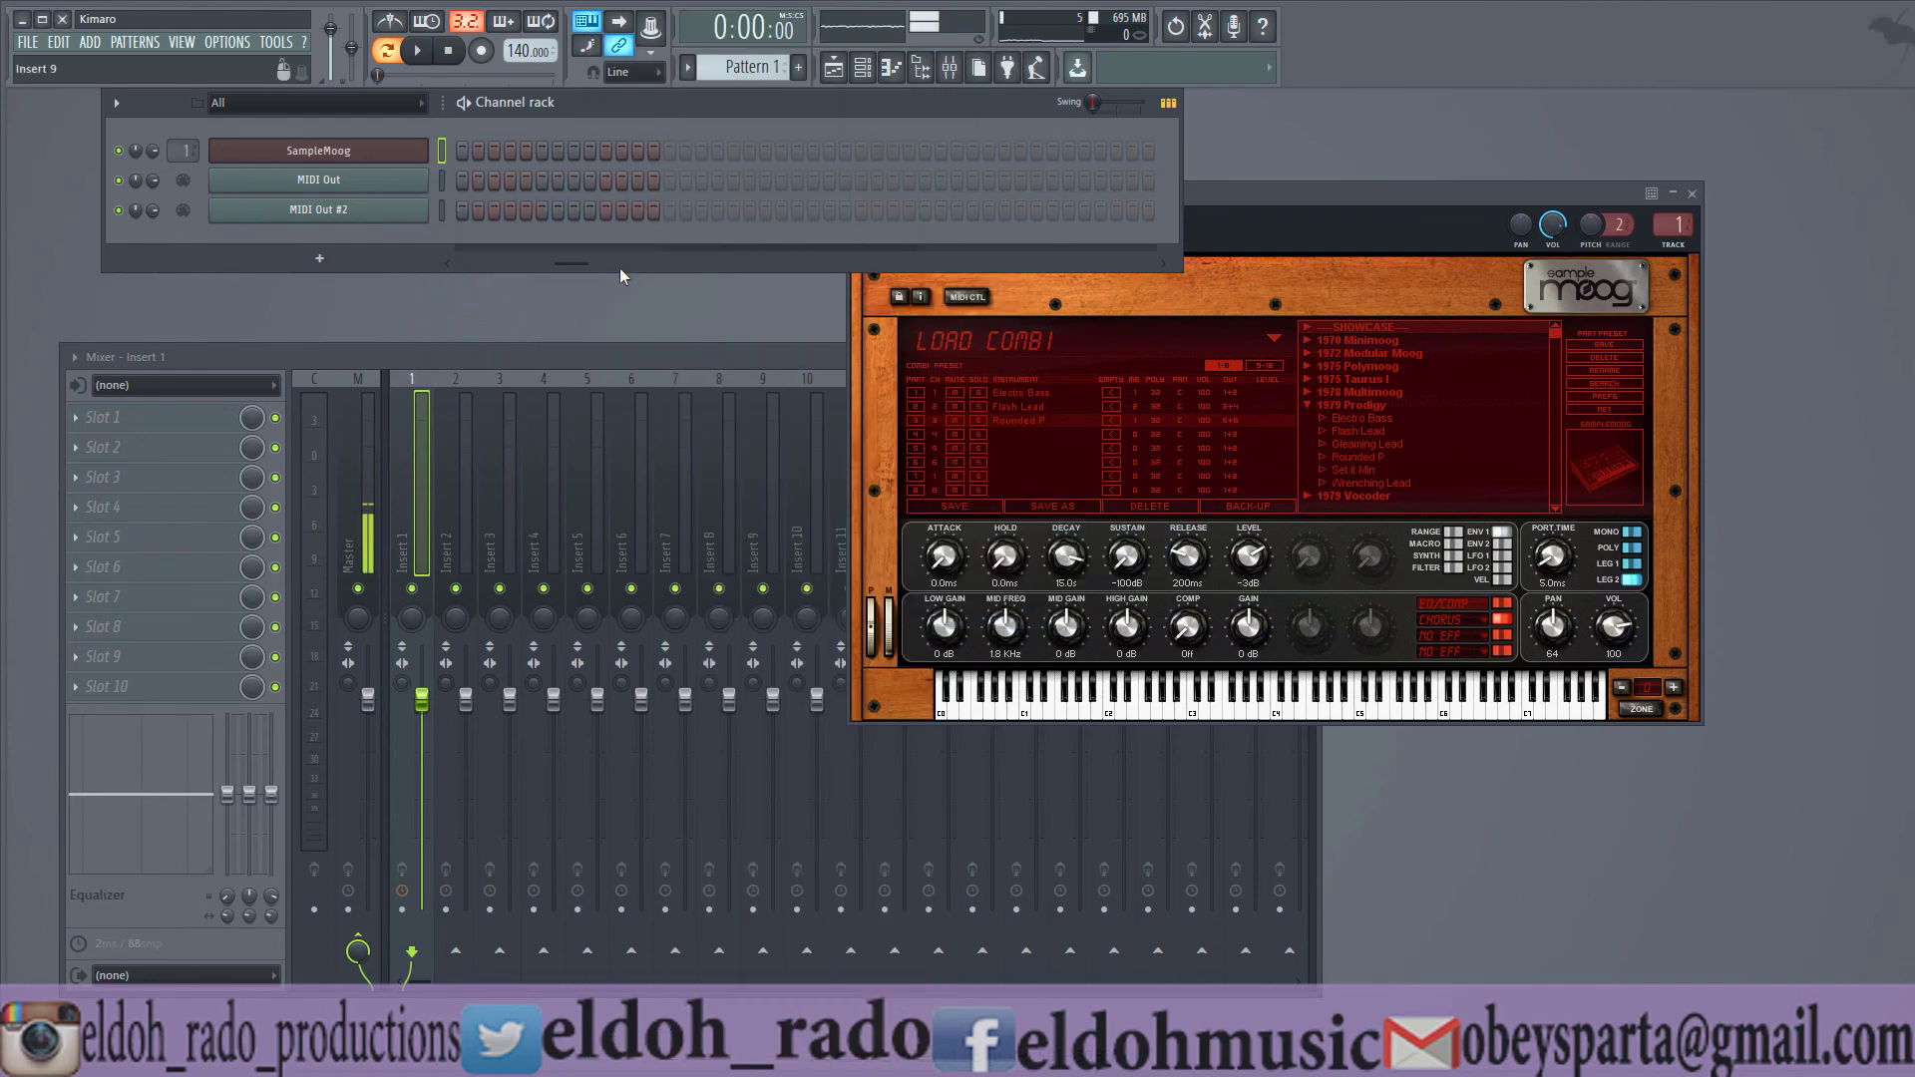
{"action": "right_click", "coordinate": [399, 150]}
{"action": "mouse_move", "coordinate": [517, 287]}
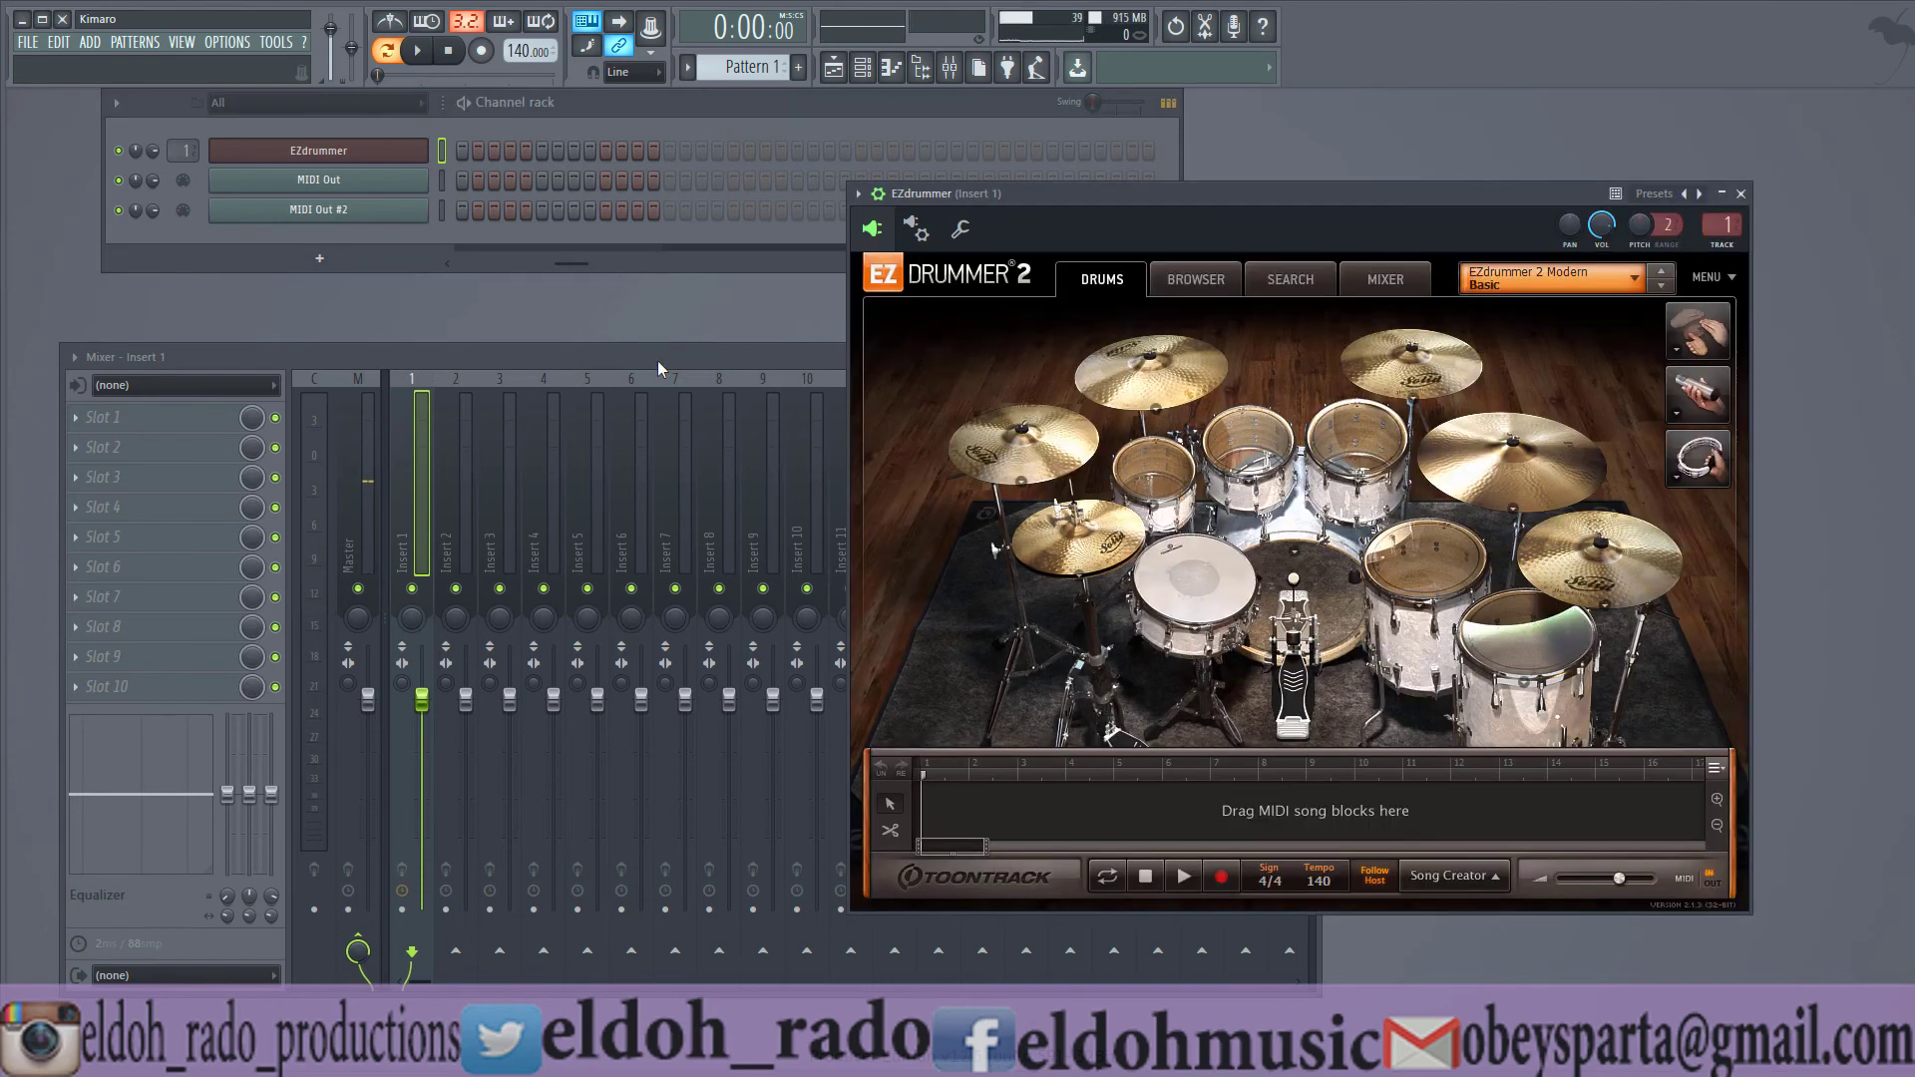
- Load the Reggae Wet Roots kit from EZdrummer's preset list
{"action": "left_click", "coordinate": [1636, 277]}
{"action": "mouse_move", "coordinate": [1588, 354]}
{"action": "left_click", "coordinate": [1710, 356]}
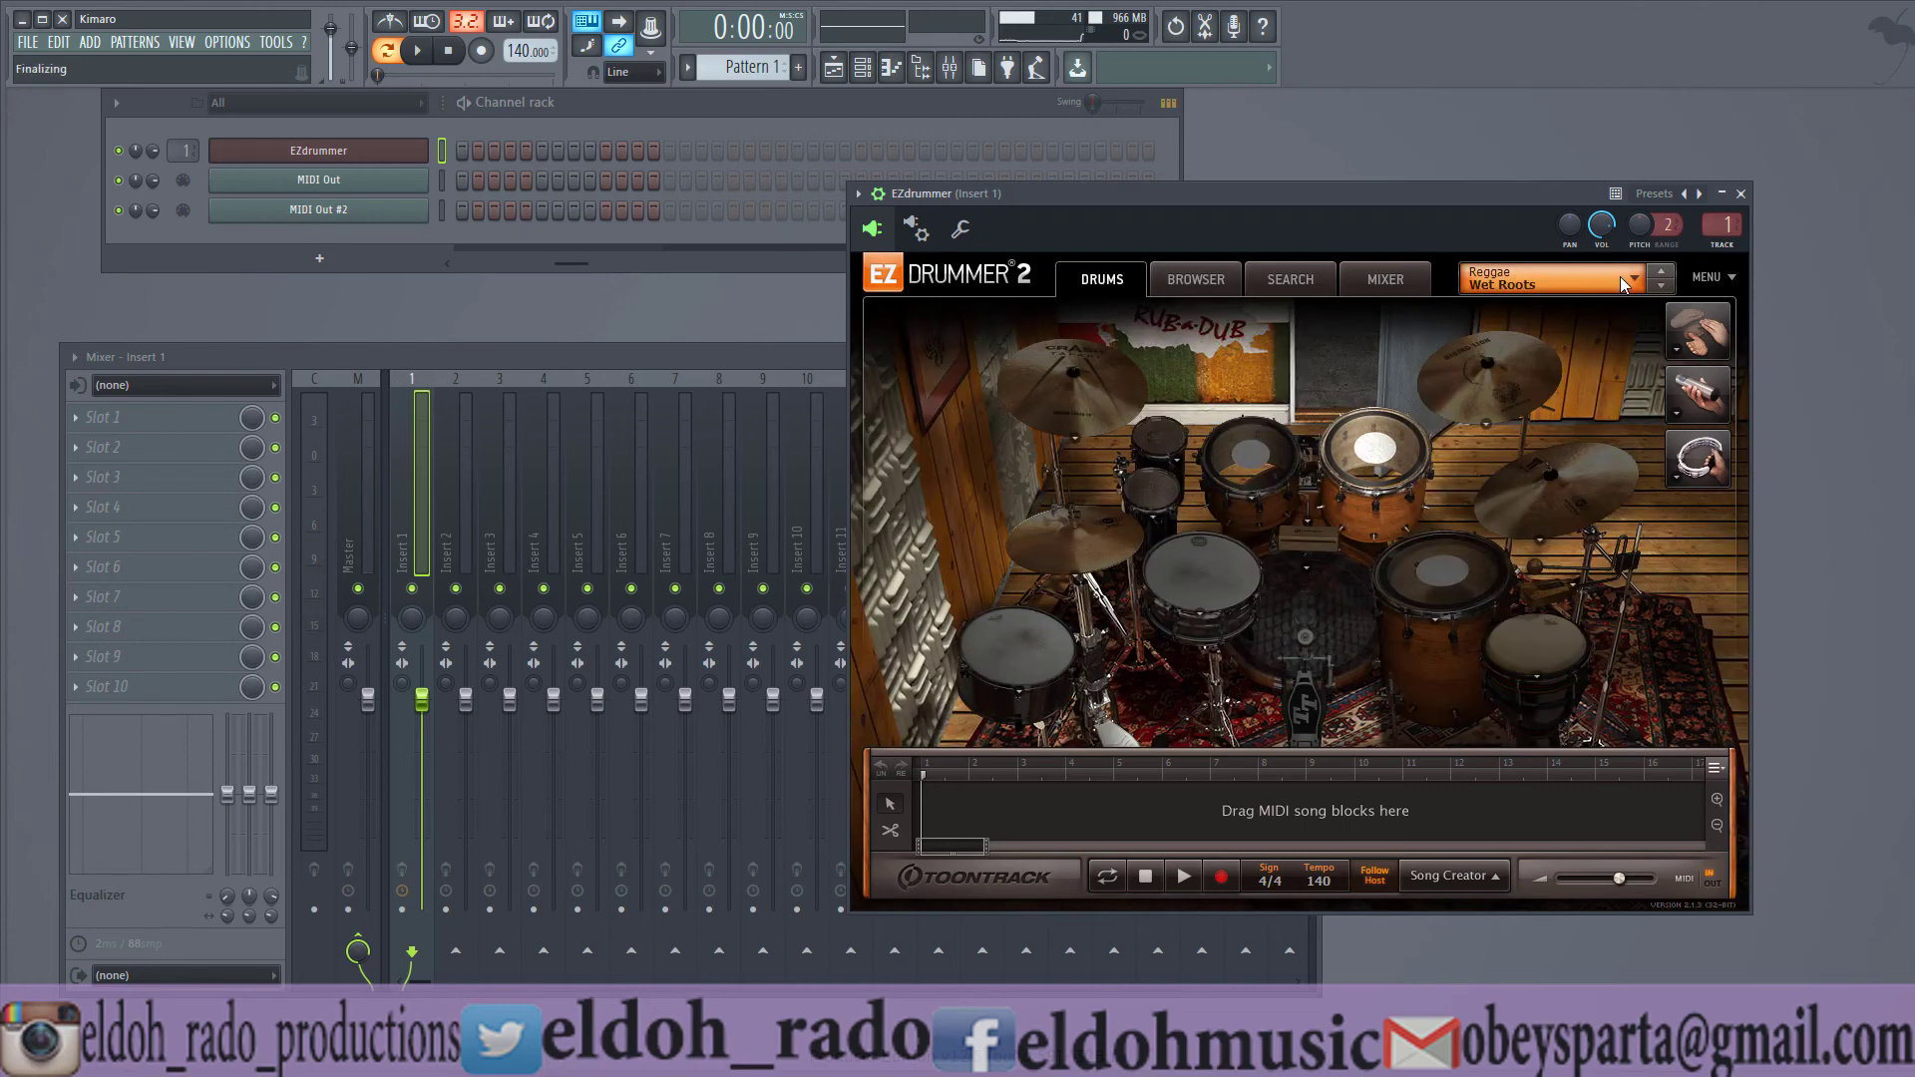
- Audition the Wet Roots kit's rack toms, floor tom and snare
{"action": "left_click", "coordinate": [1259, 450]}
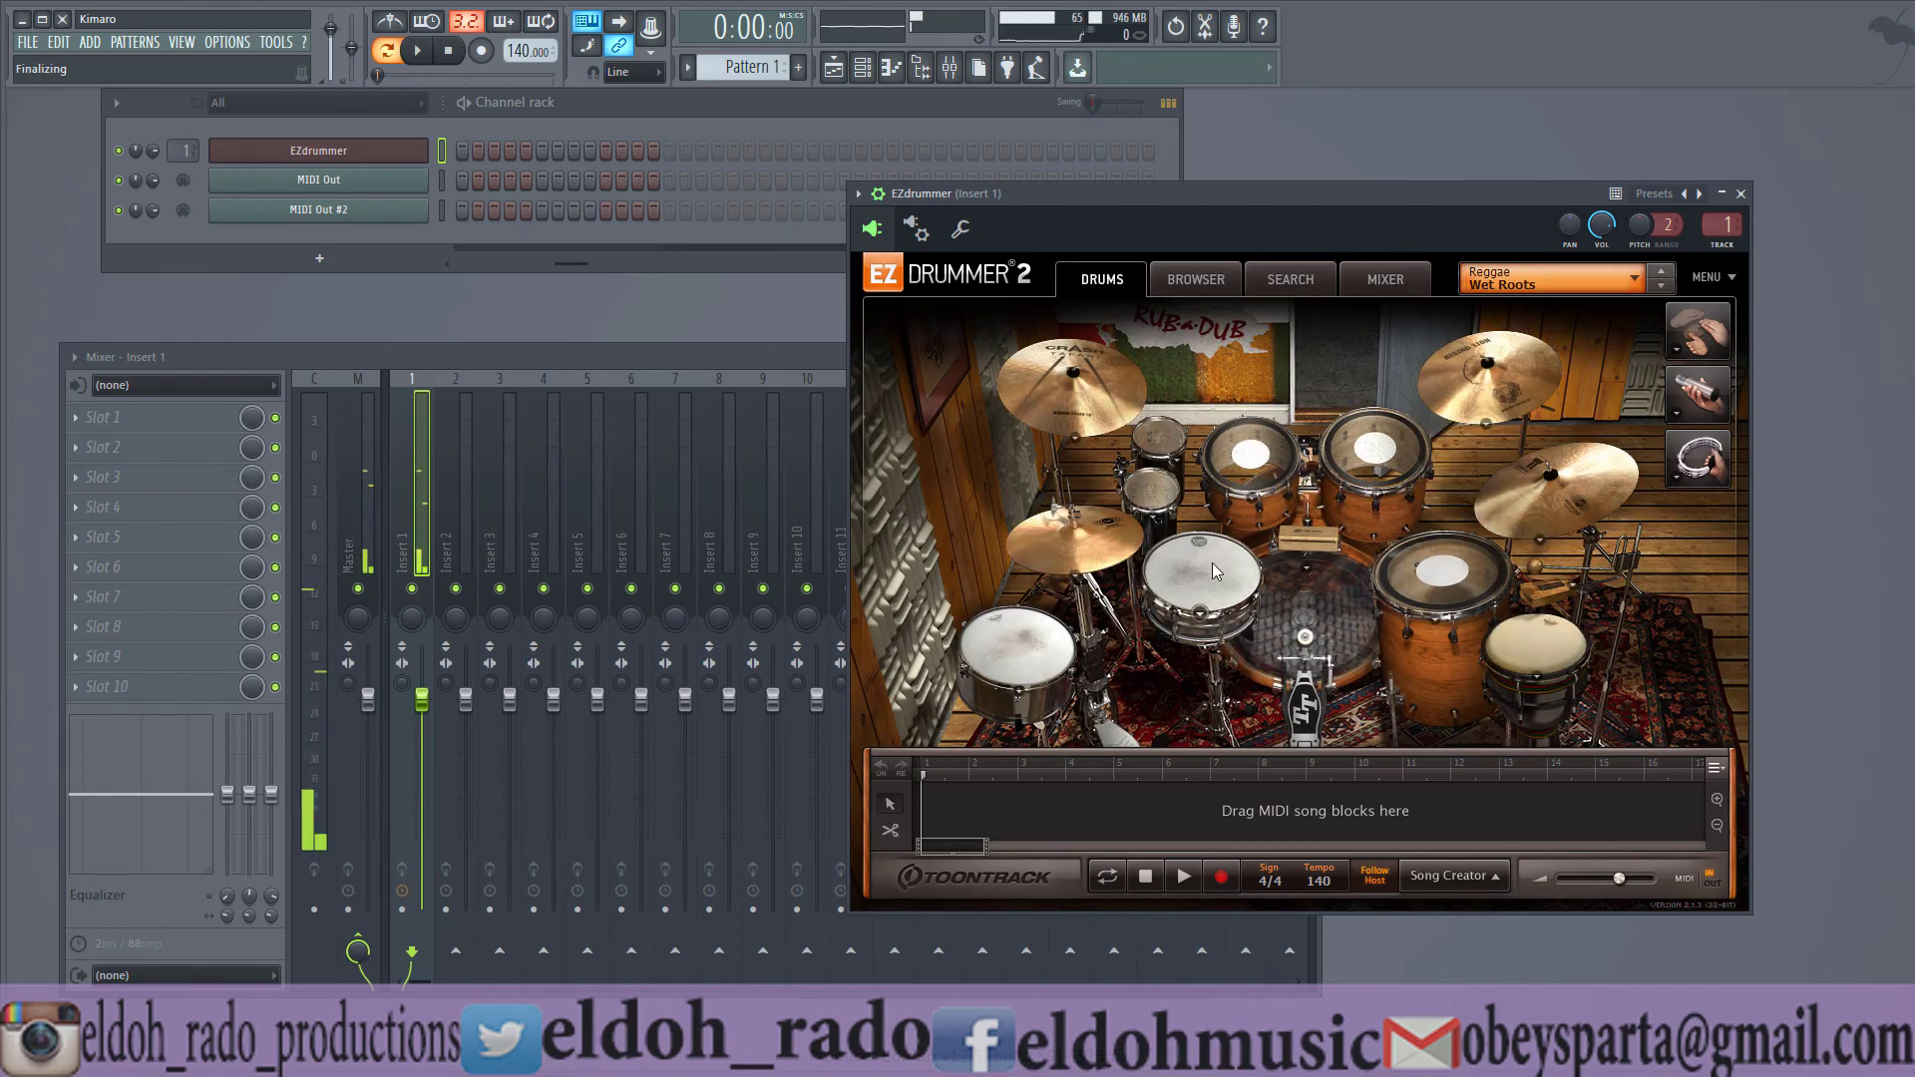
{"action": "left_click", "coordinate": [1211, 562]}
{"action": "left_click", "coordinate": [1422, 554]}
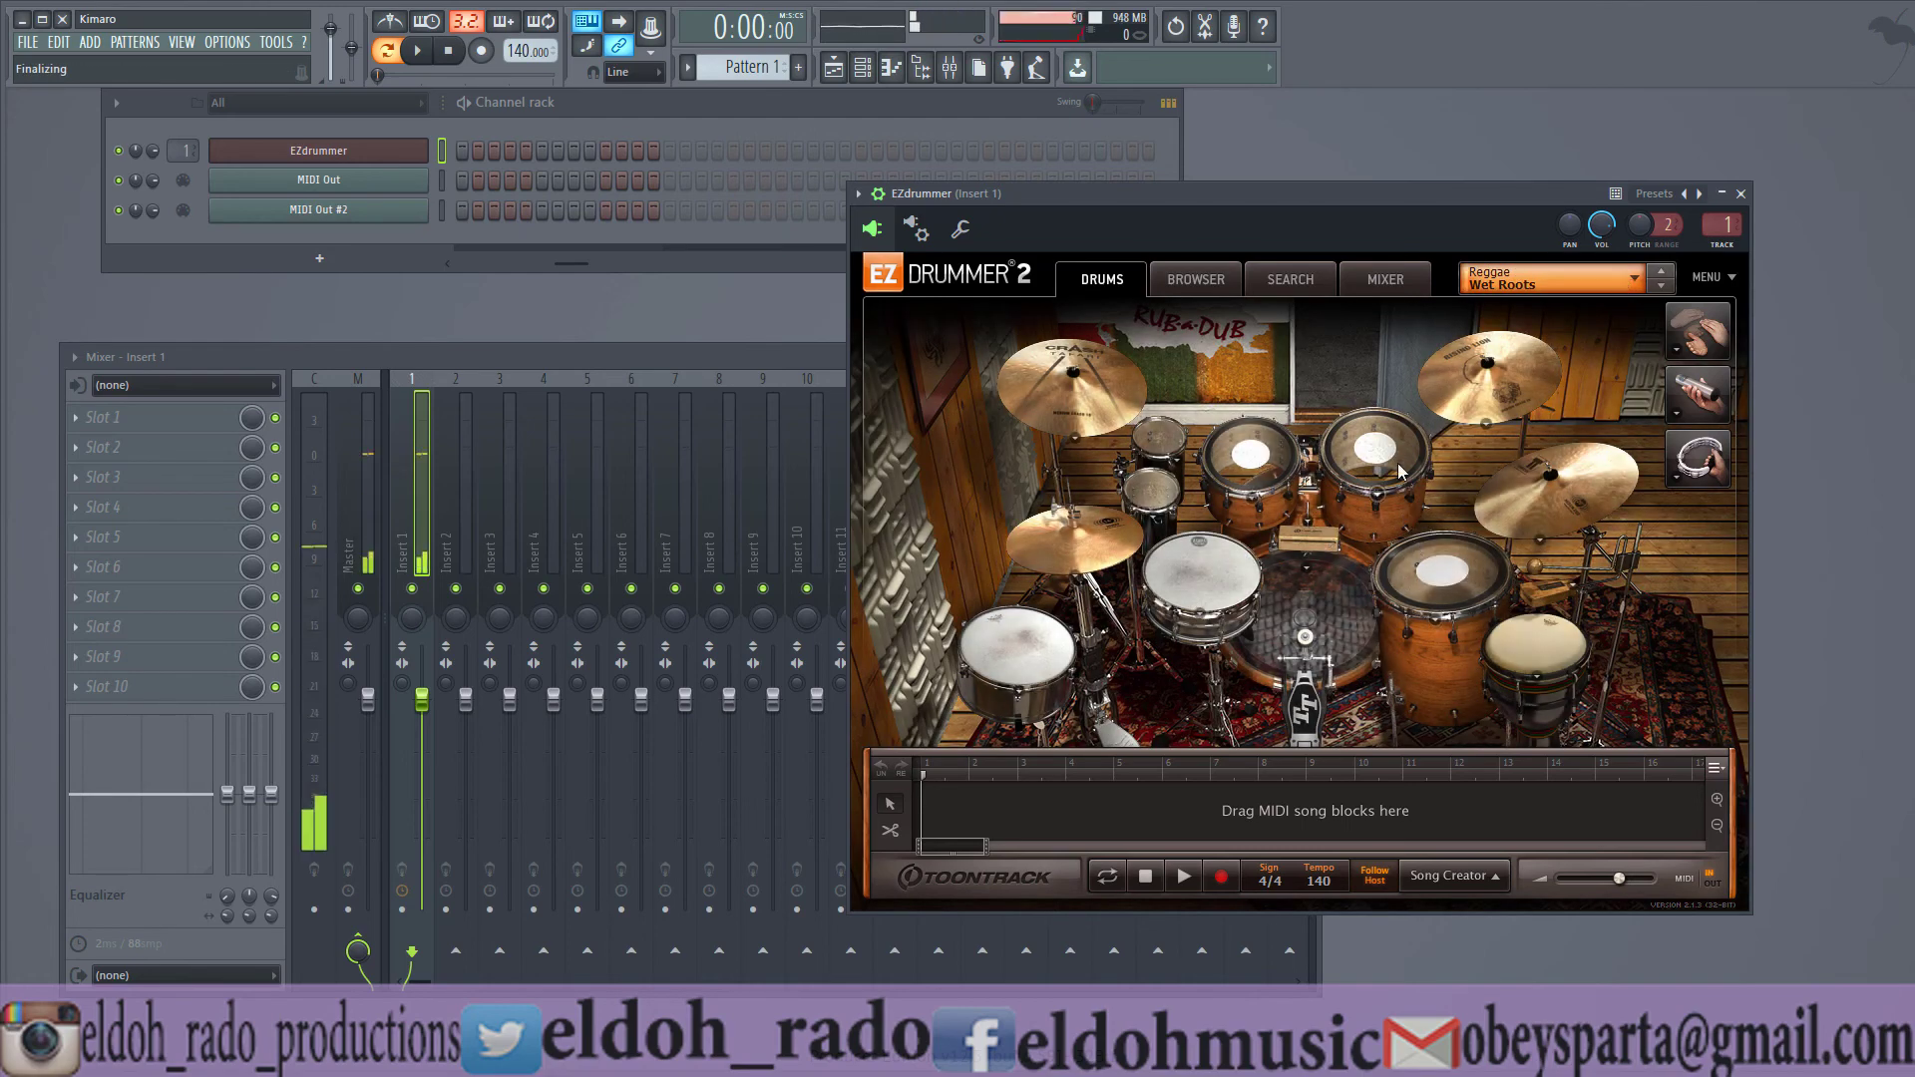
{"action": "left_click", "coordinate": [1381, 454]}
{"action": "left_click", "coordinate": [1251, 457]}
{"action": "left_click", "coordinate": [1226, 588]}
- Set EZdrummer's MIDI ports to 3 in and 3 out and auto-map its outputs to mixer inserts
{"action": "left_click", "coordinate": [923, 229]}
{"action": "left_click_drag", "start_coordinate": [943, 506], "coordinate": [943, 488]}
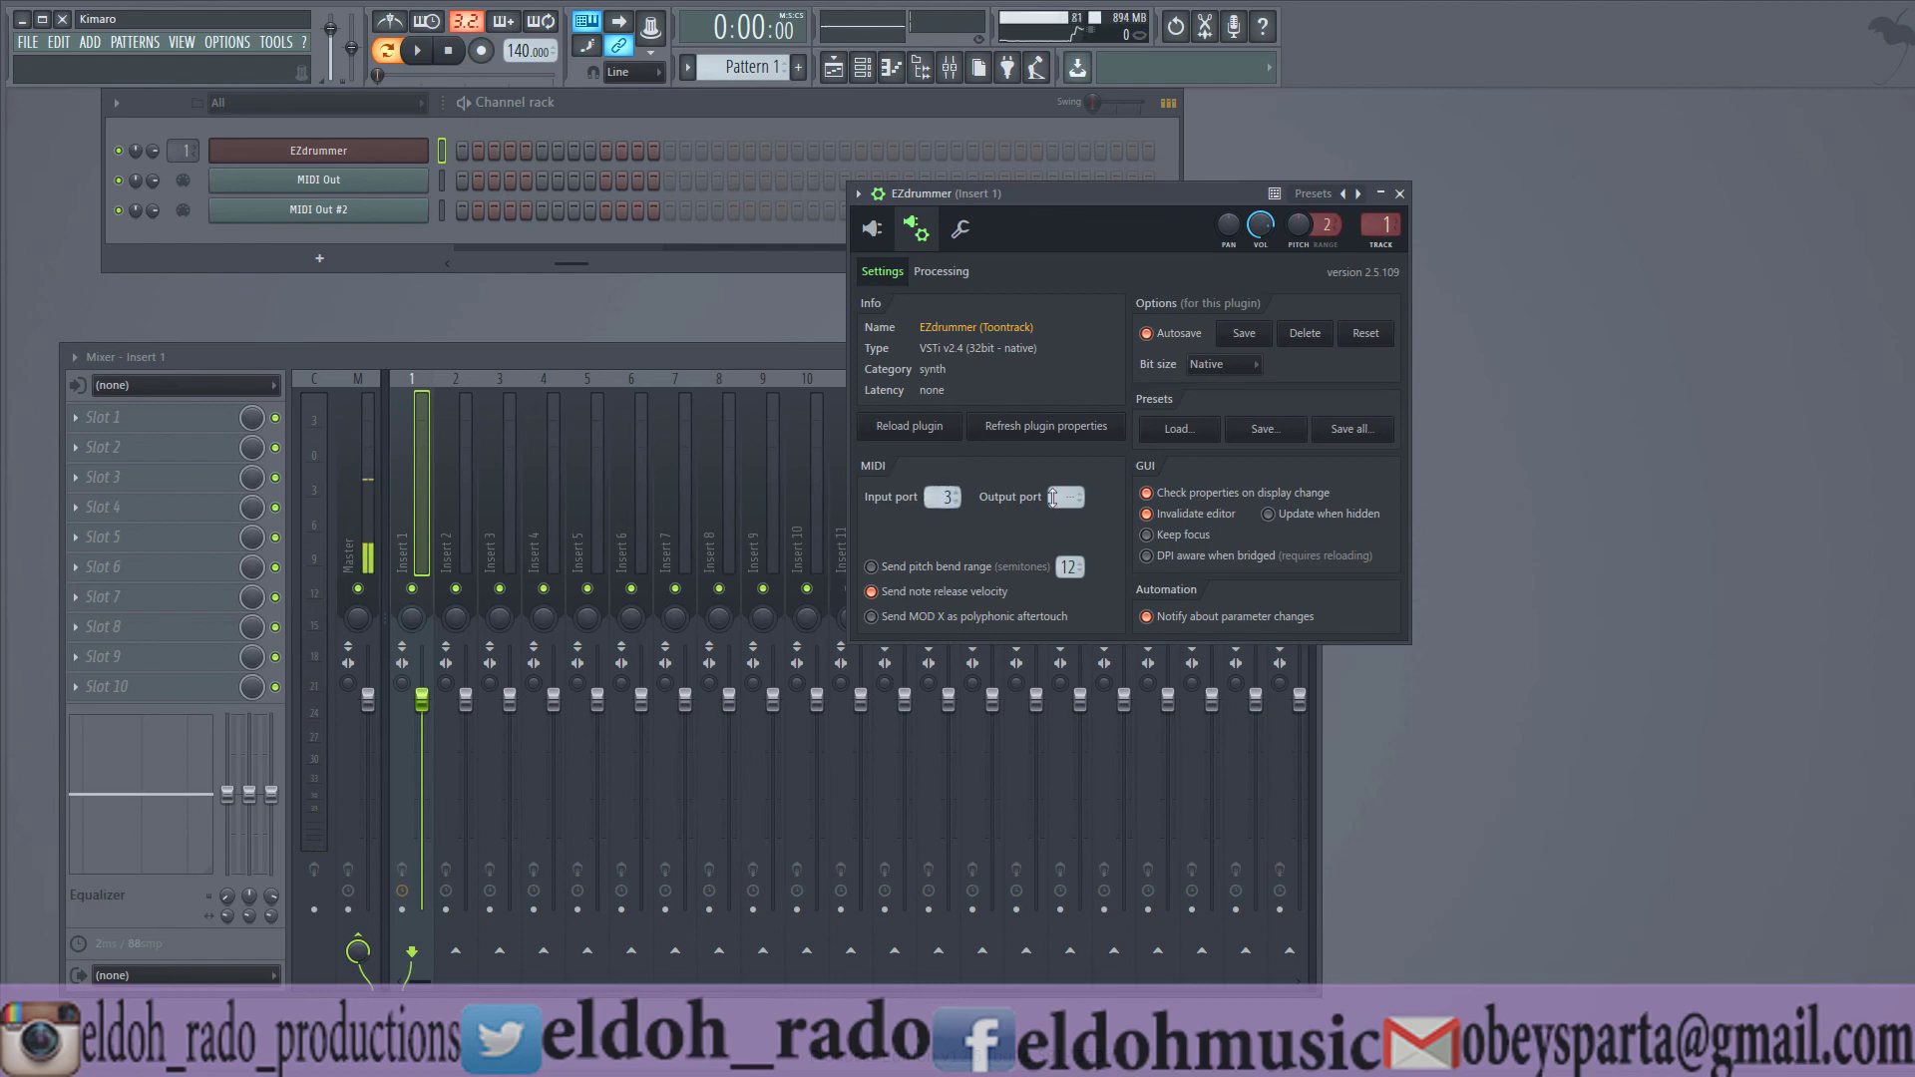
{"action": "left_click_drag", "start_coordinate": [1066, 505], "coordinate": [1066, 488]}
{"action": "left_click", "coordinate": [942, 273]}
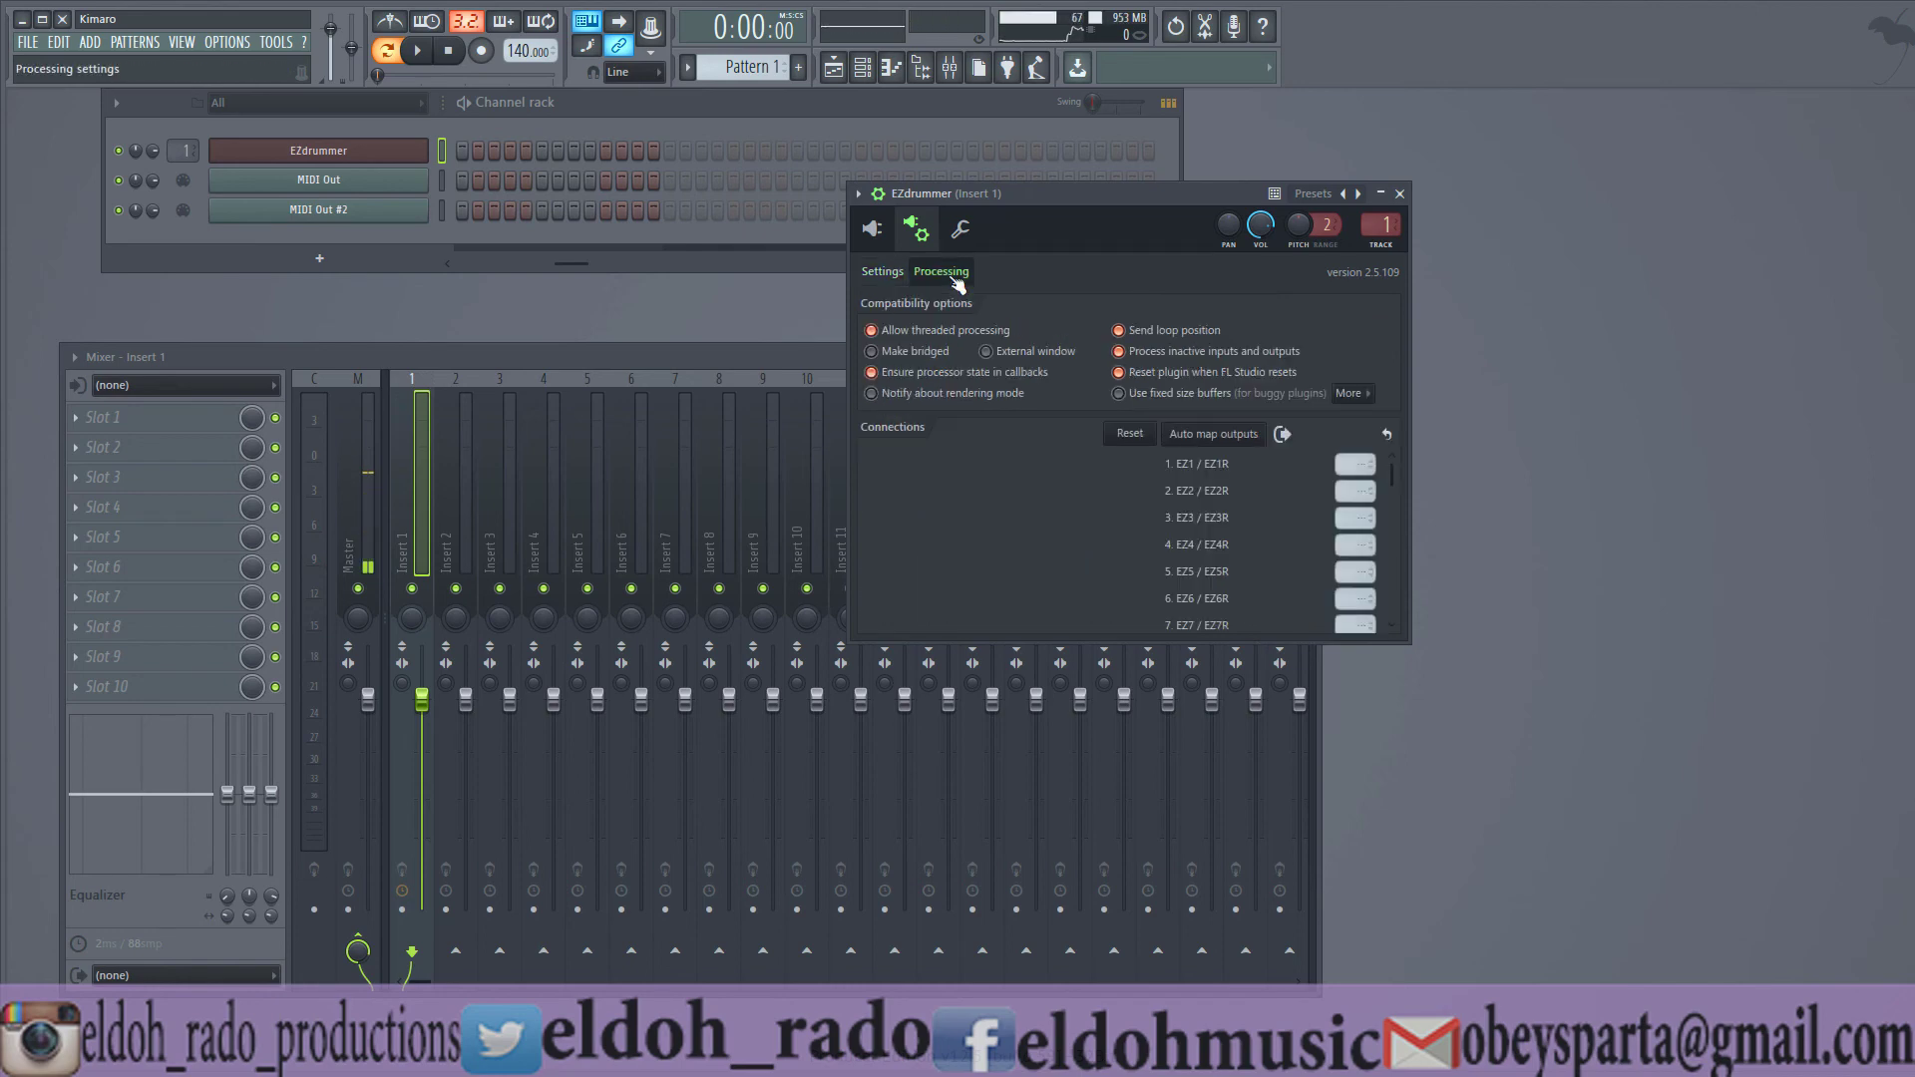
{"action": "left_click", "coordinate": [1219, 434]}
{"action": "left_click", "coordinate": [873, 231]}
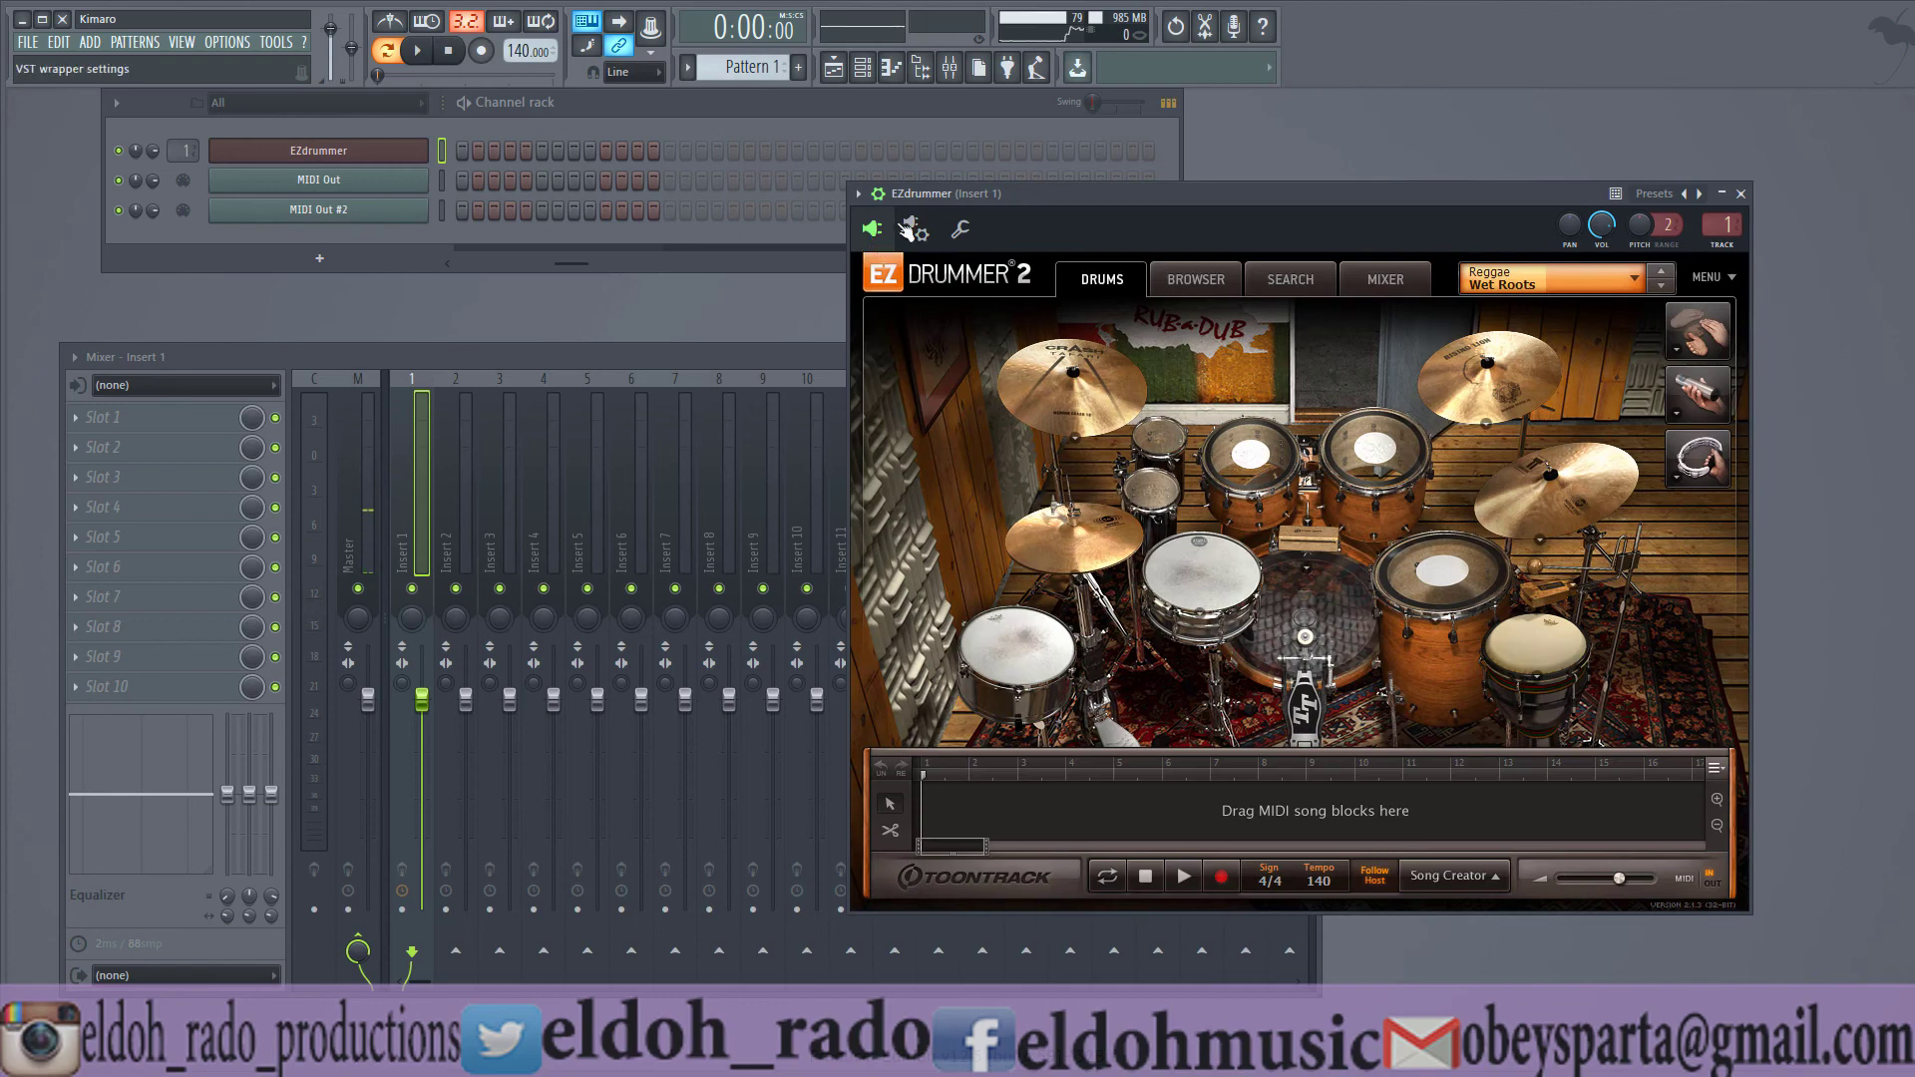
{"action": "left_click_drag", "start_coordinate": [1043, 183], "coordinate": [794, 183]}
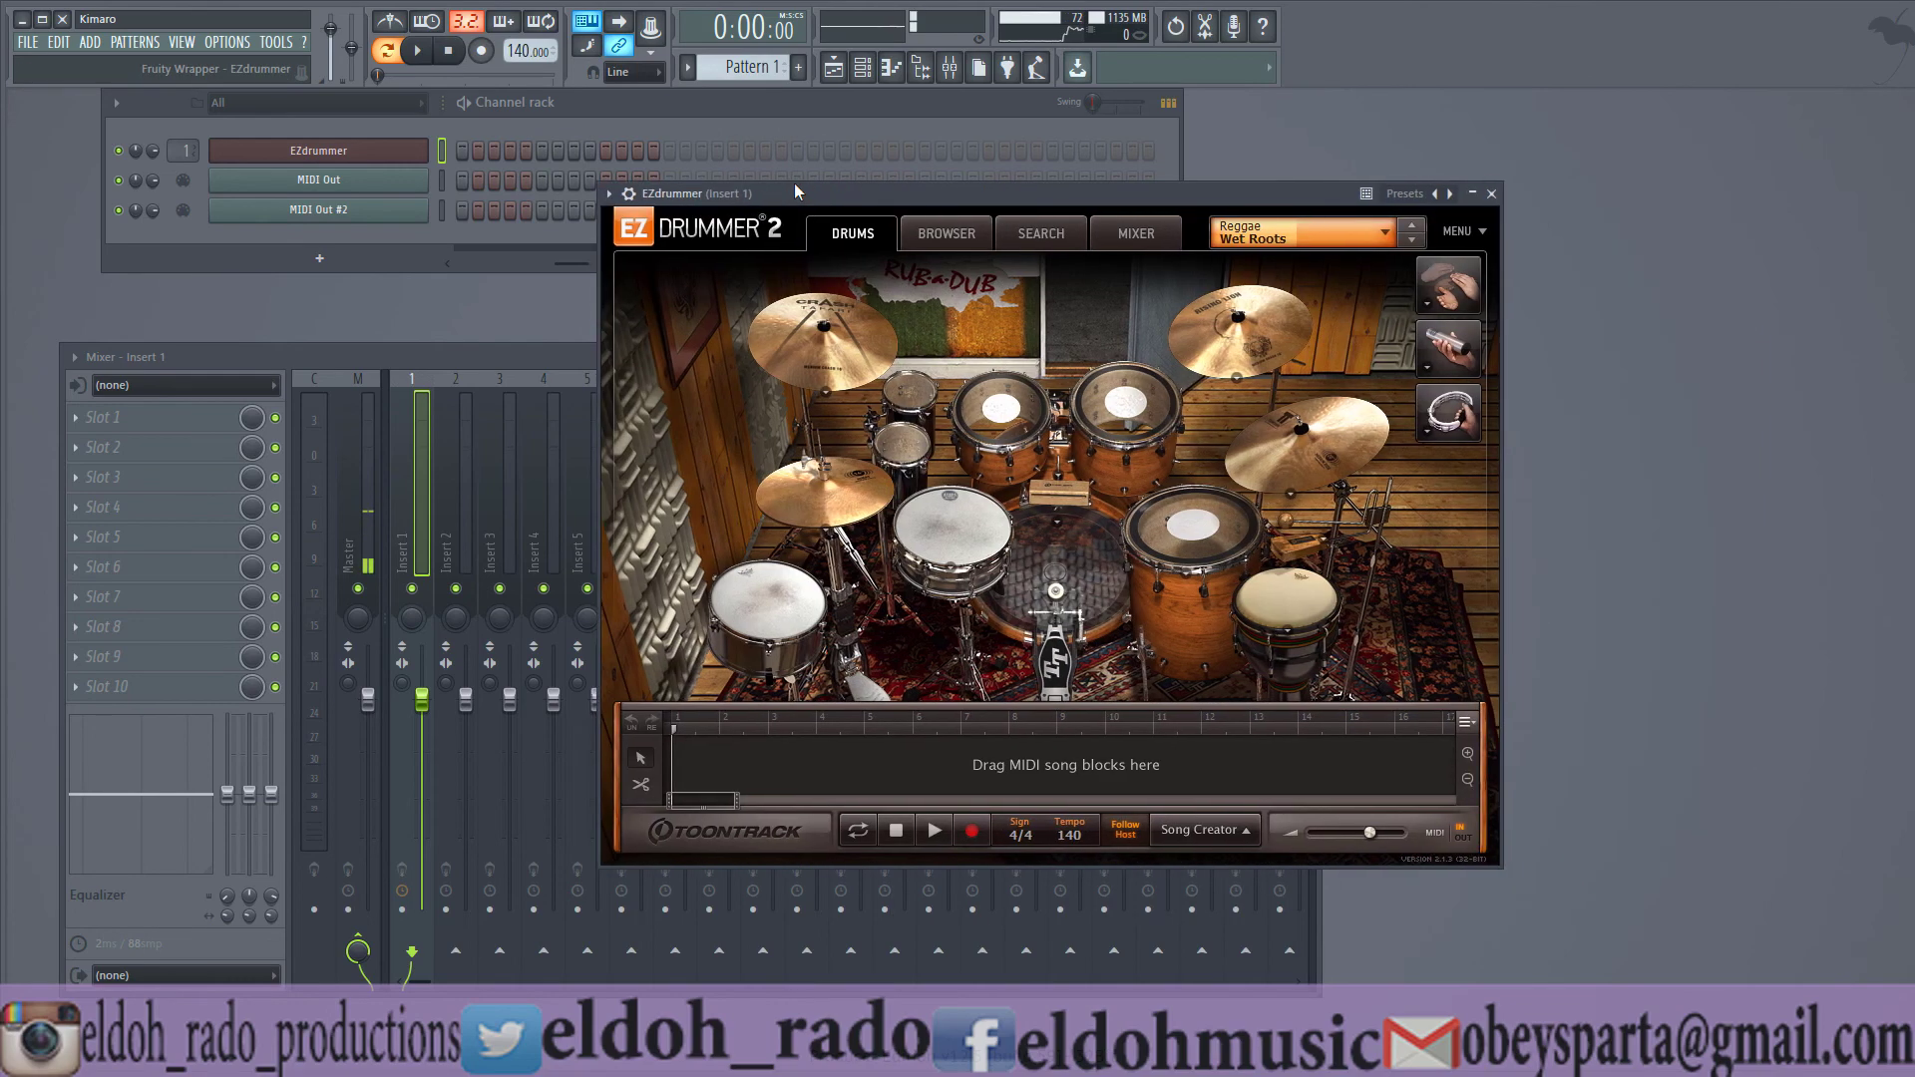
- Set MIDI Out #2's port to 3 to match EZdrummer, then reopen the EZdrummer window
{"action": "left_click", "coordinate": [963, 519]}
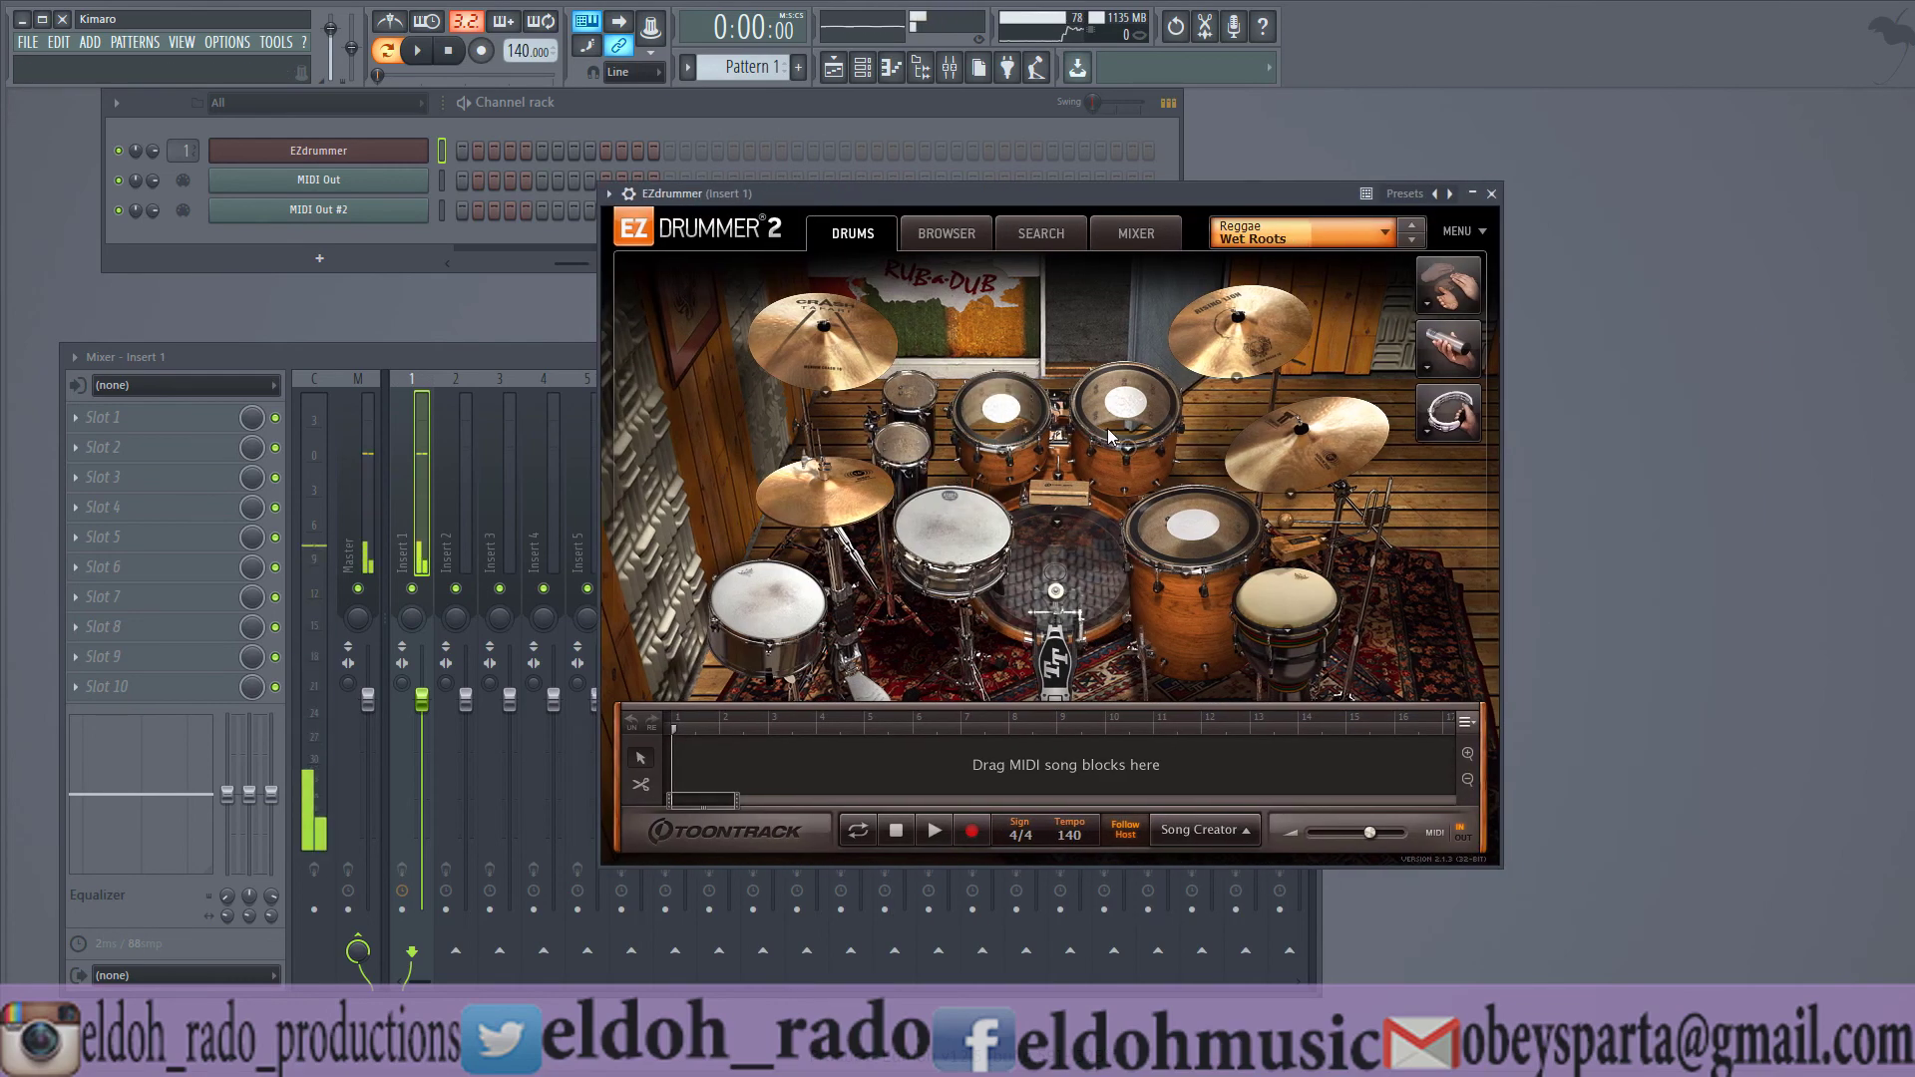
{"action": "left_click", "coordinate": [403, 180]}
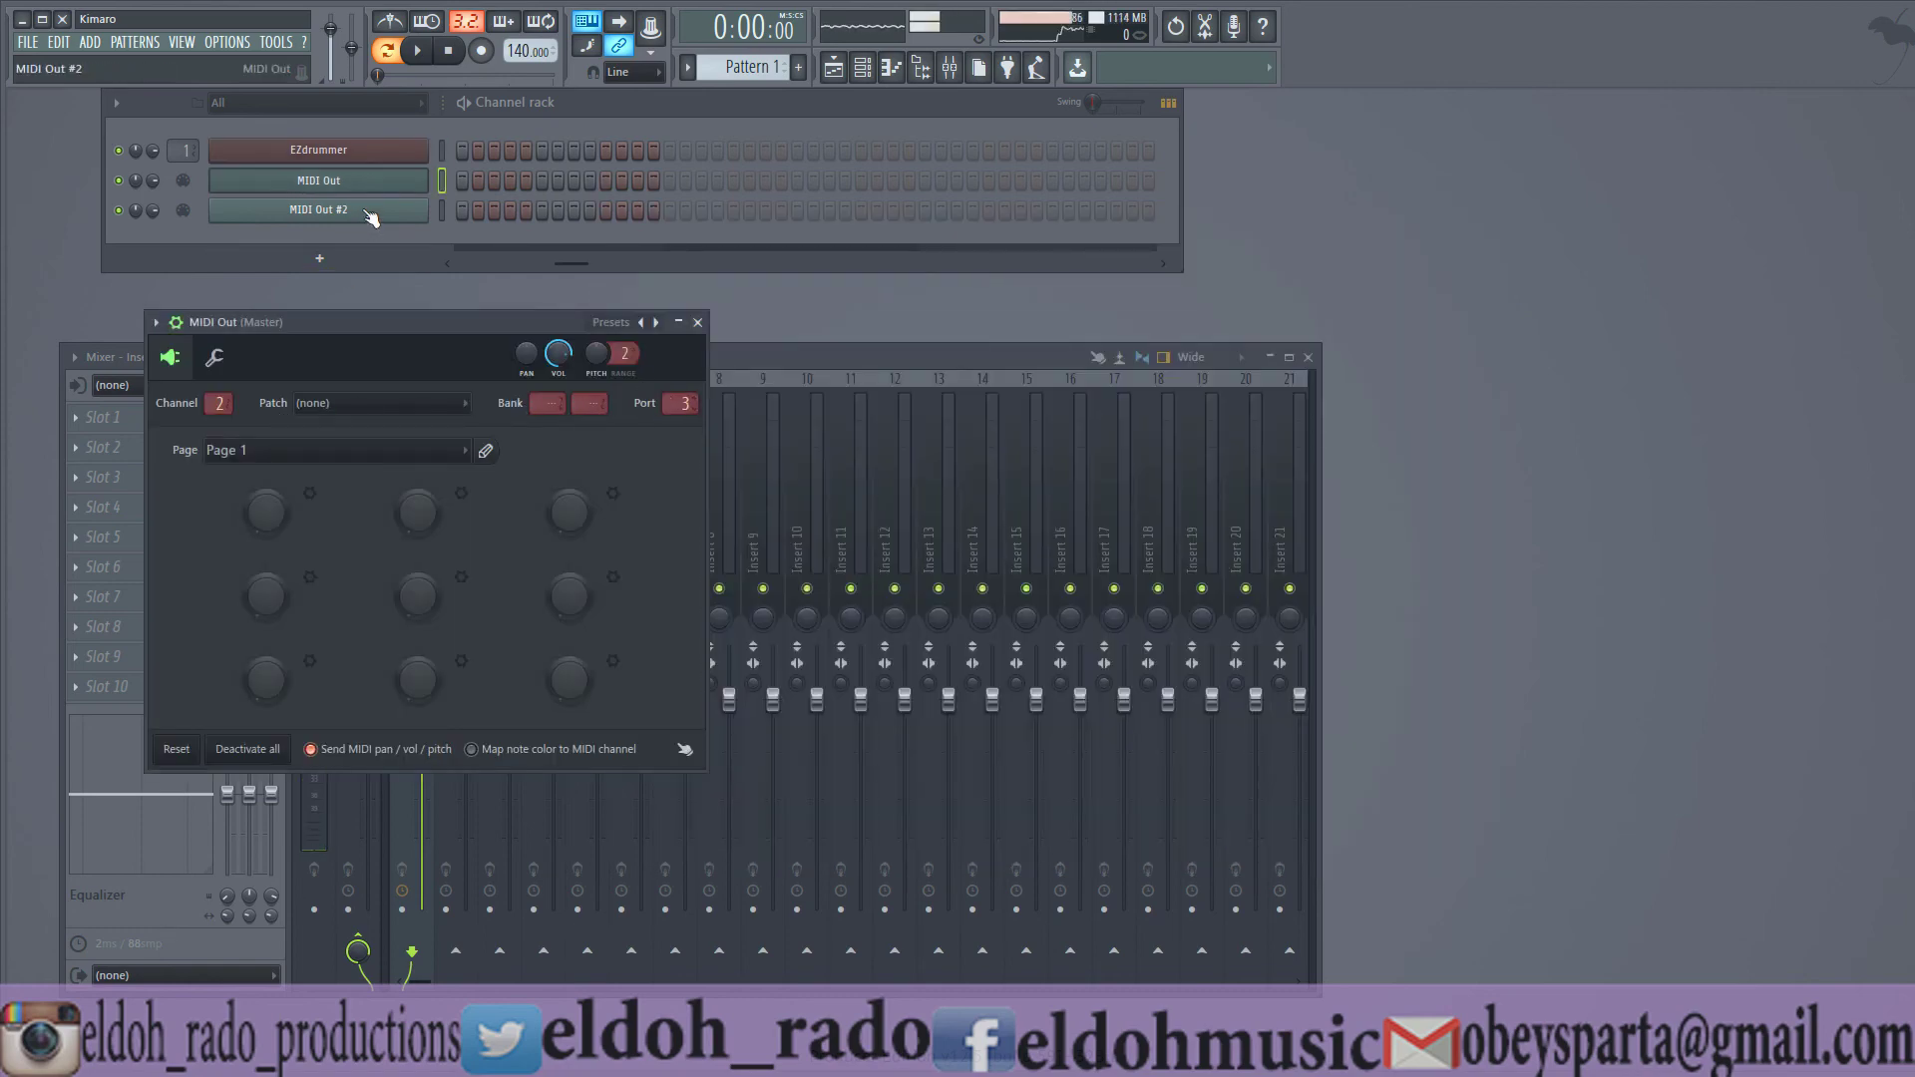
{"action": "left_click", "coordinate": [329, 211]}
{"action": "left_click_drag", "start_coordinate": [703, 430], "coordinate": [703, 424]}
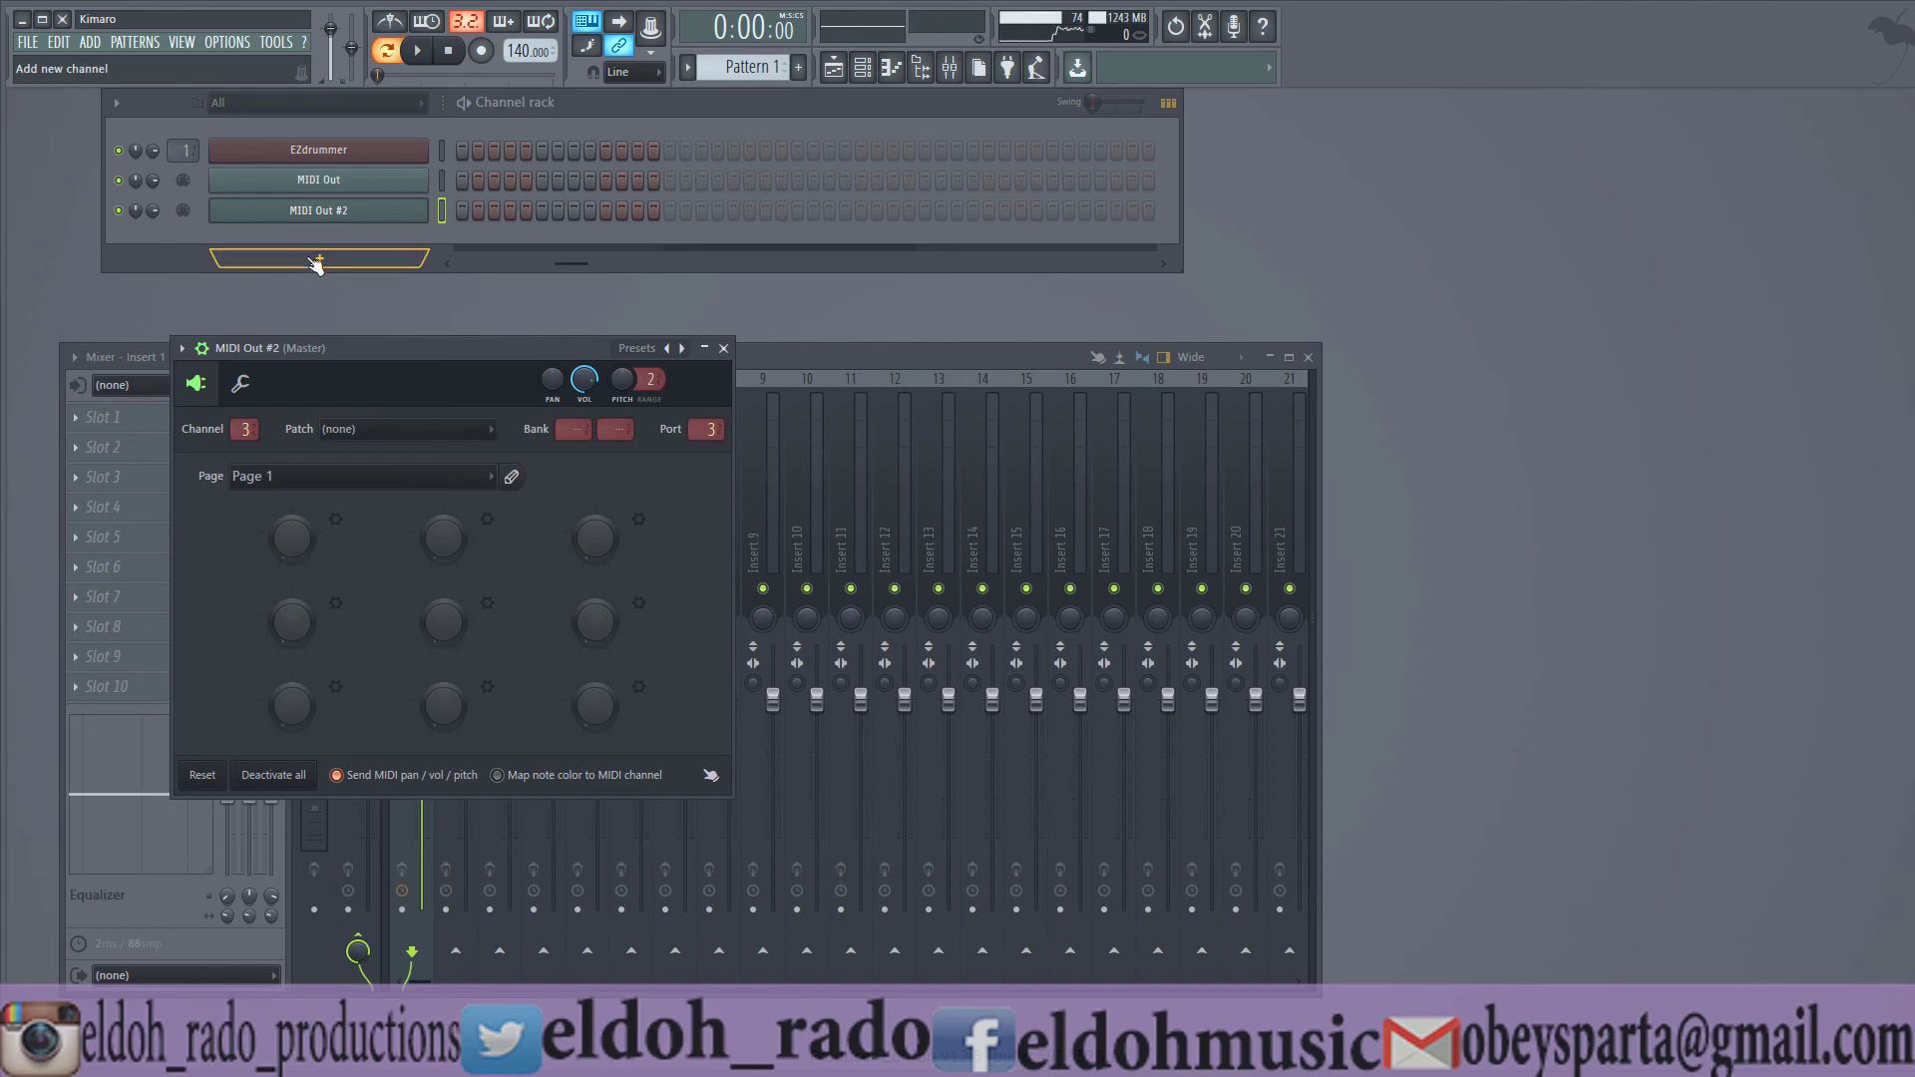
{"action": "left_click", "coordinate": [339, 156]}
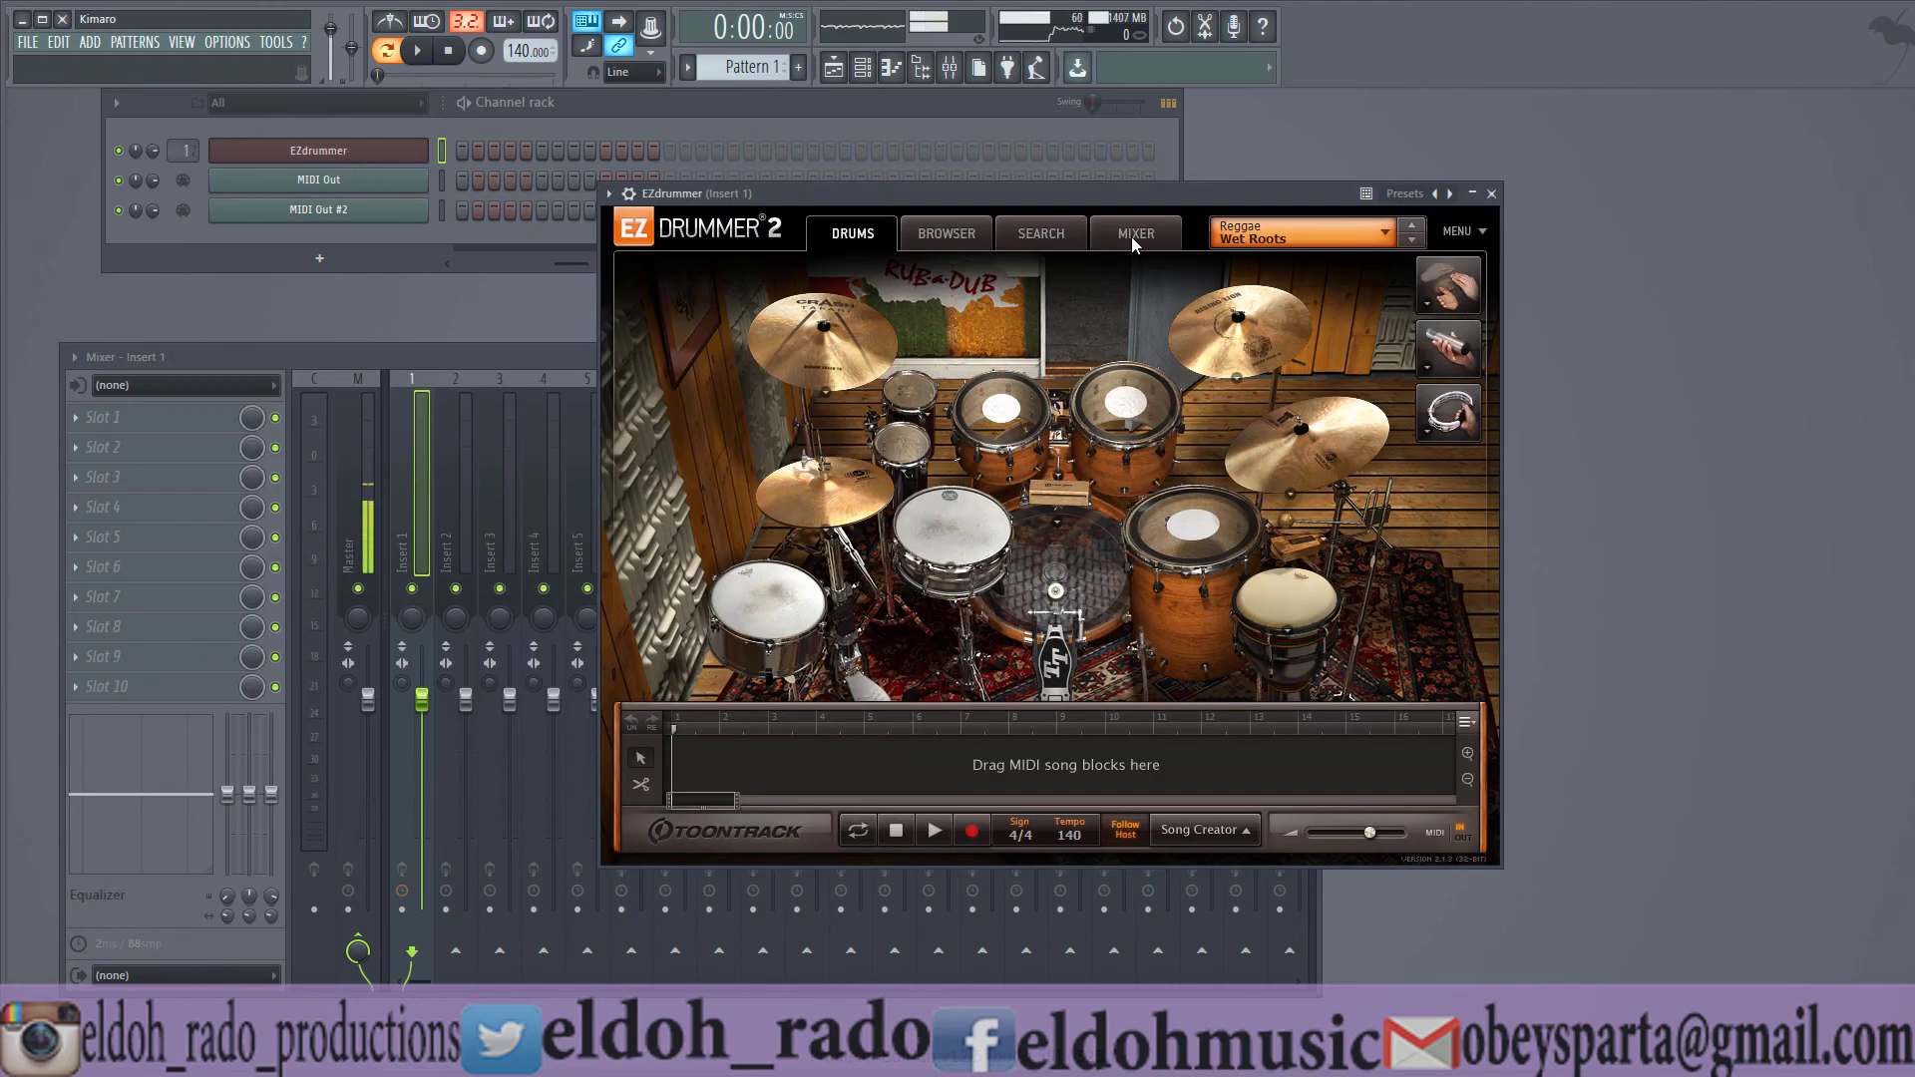
- In EZdrummer's mixer, route the Snare to Output 2 and the Hi-Hat to Output 3
{"action": "left_click", "coordinate": [1131, 237]}
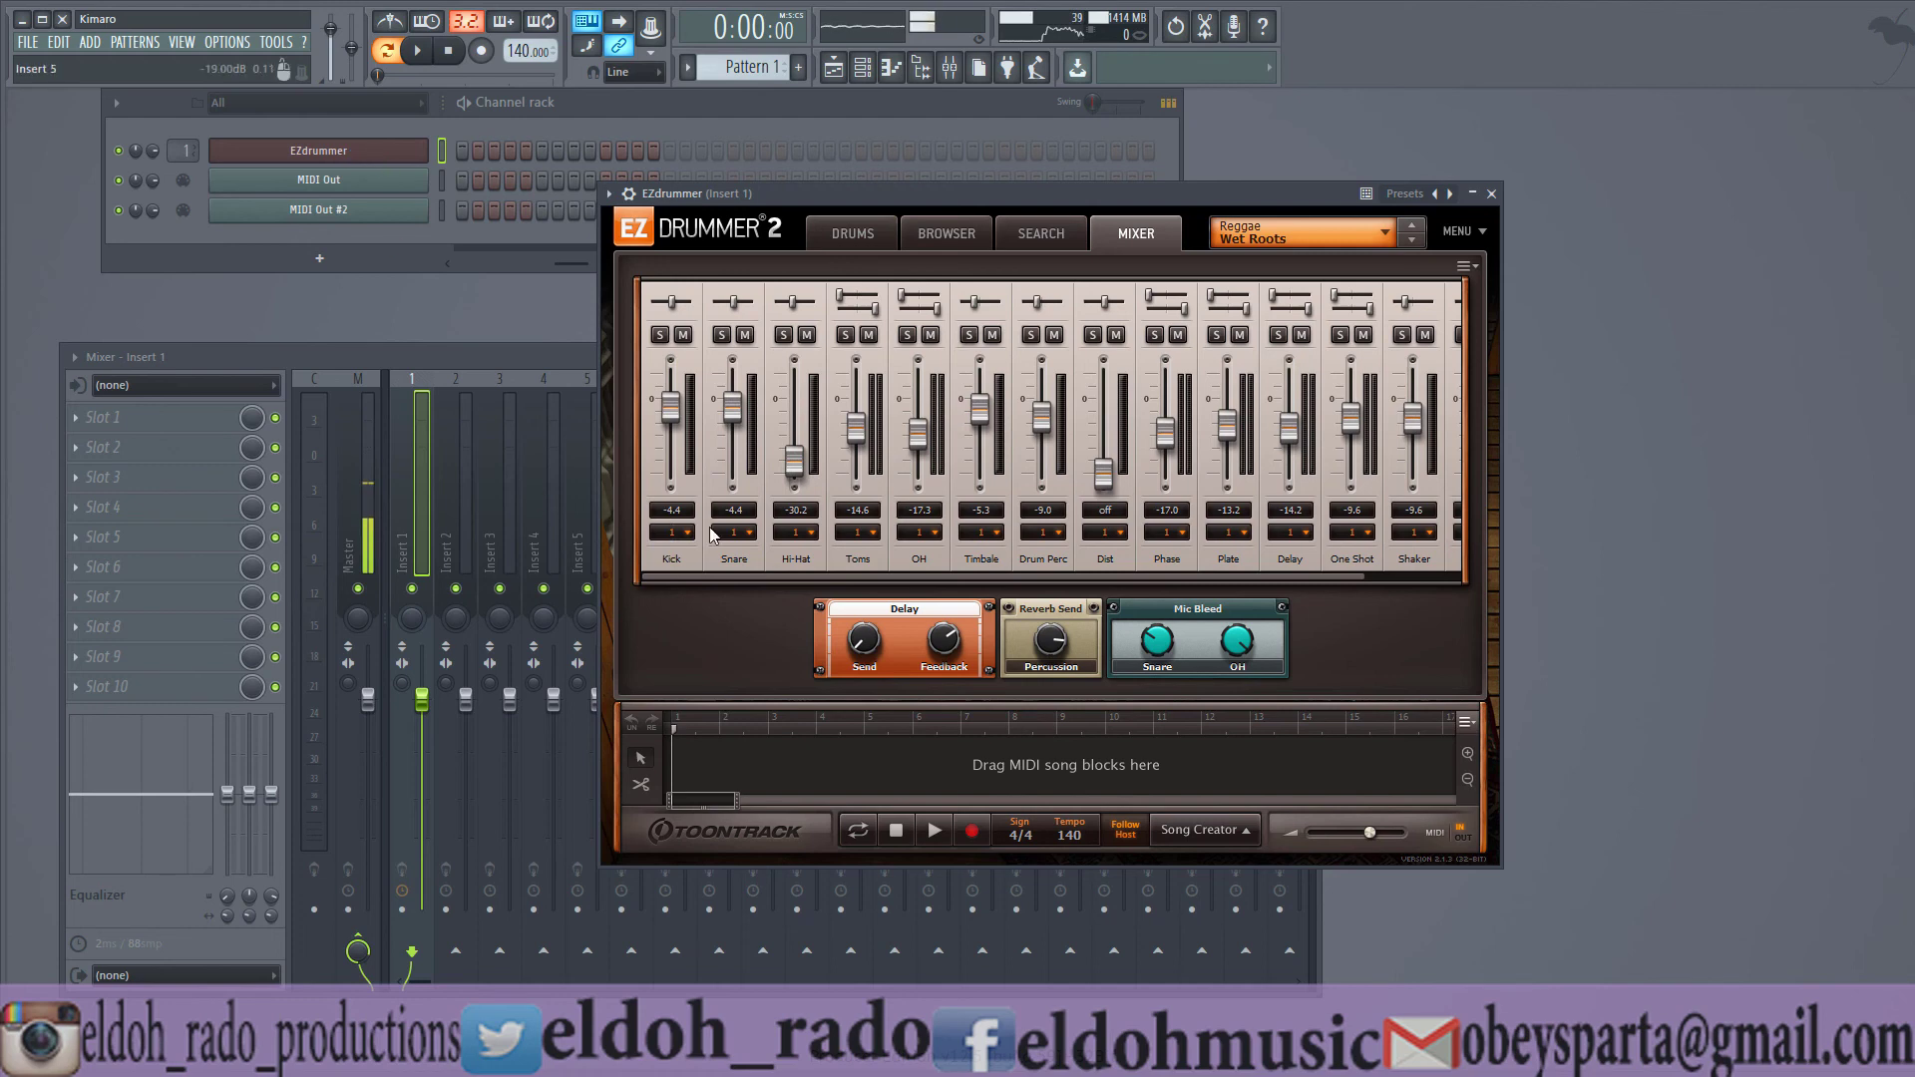
{"action": "left_click", "coordinate": [756, 538]}
{"action": "left_click", "coordinate": [773, 574]}
{"action": "left_click", "coordinate": [801, 537]}
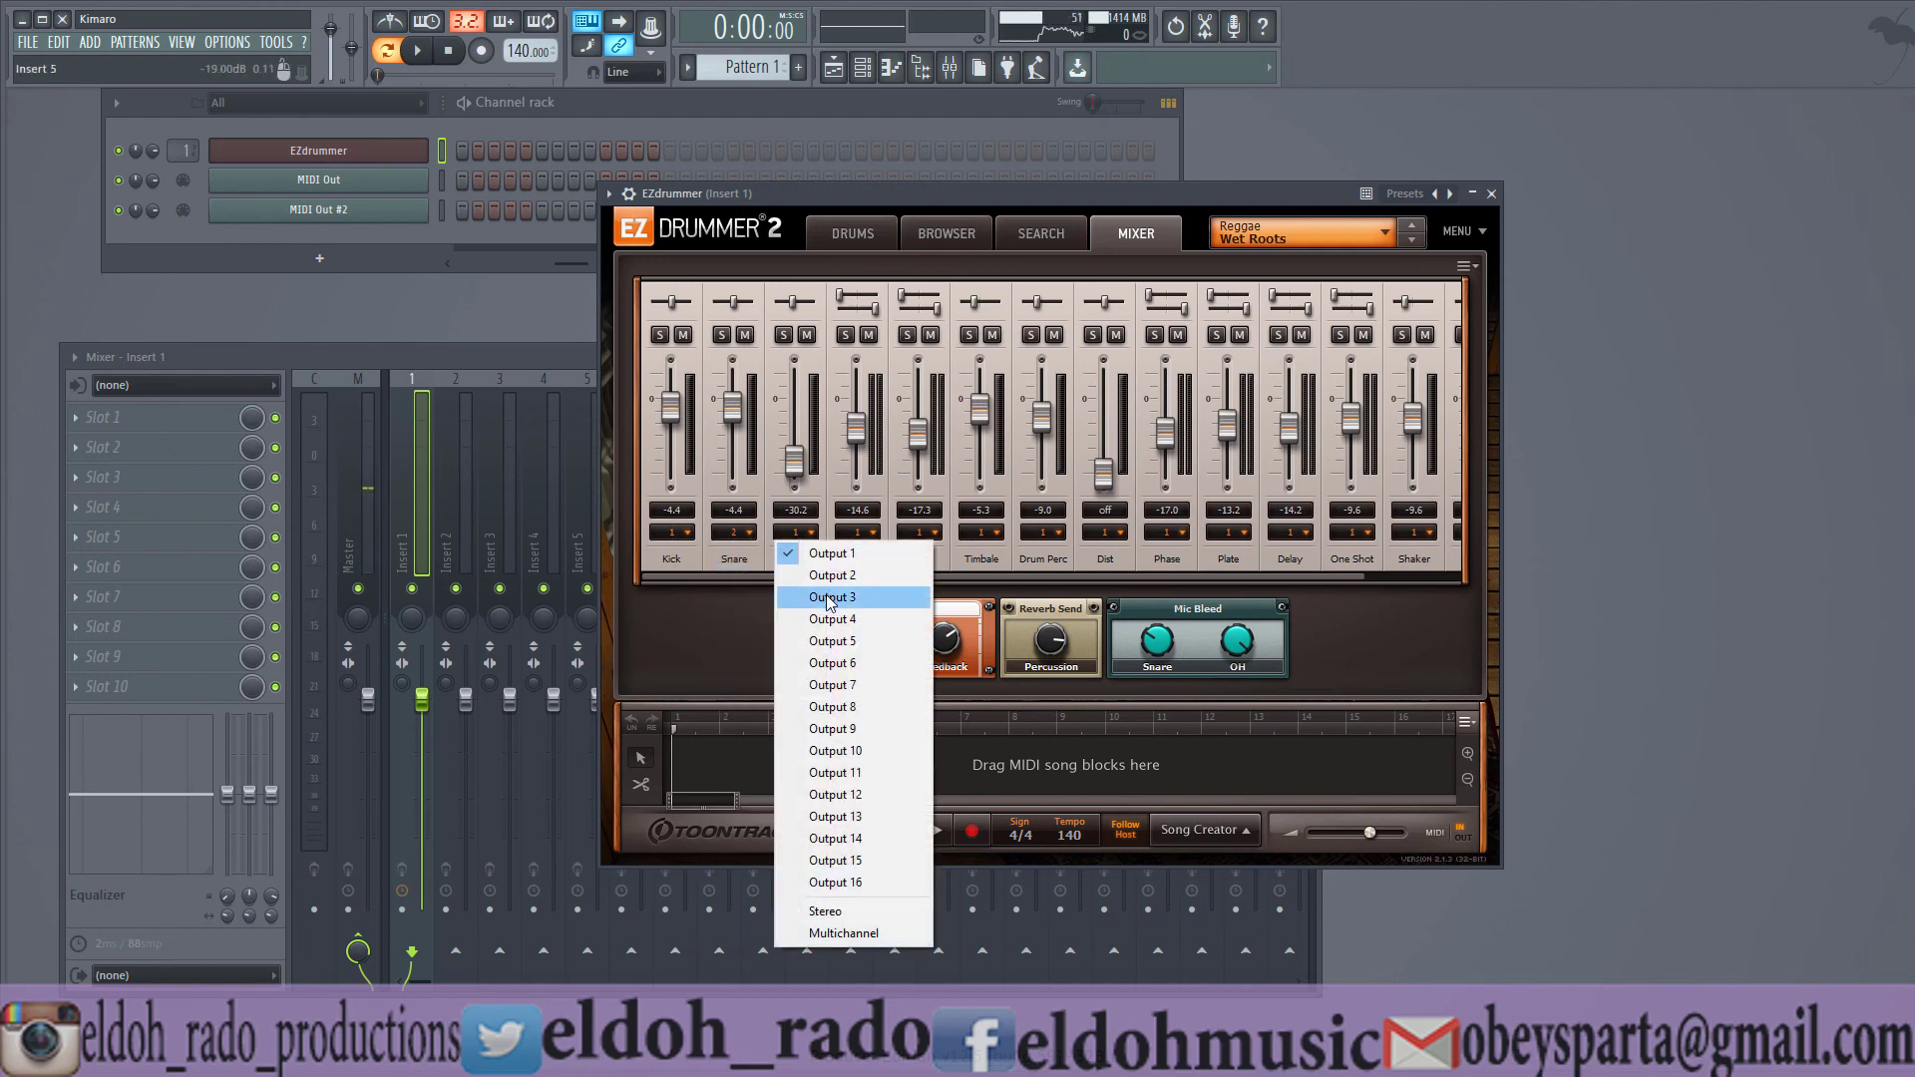
{"action": "left_click", "coordinate": [828, 596]}
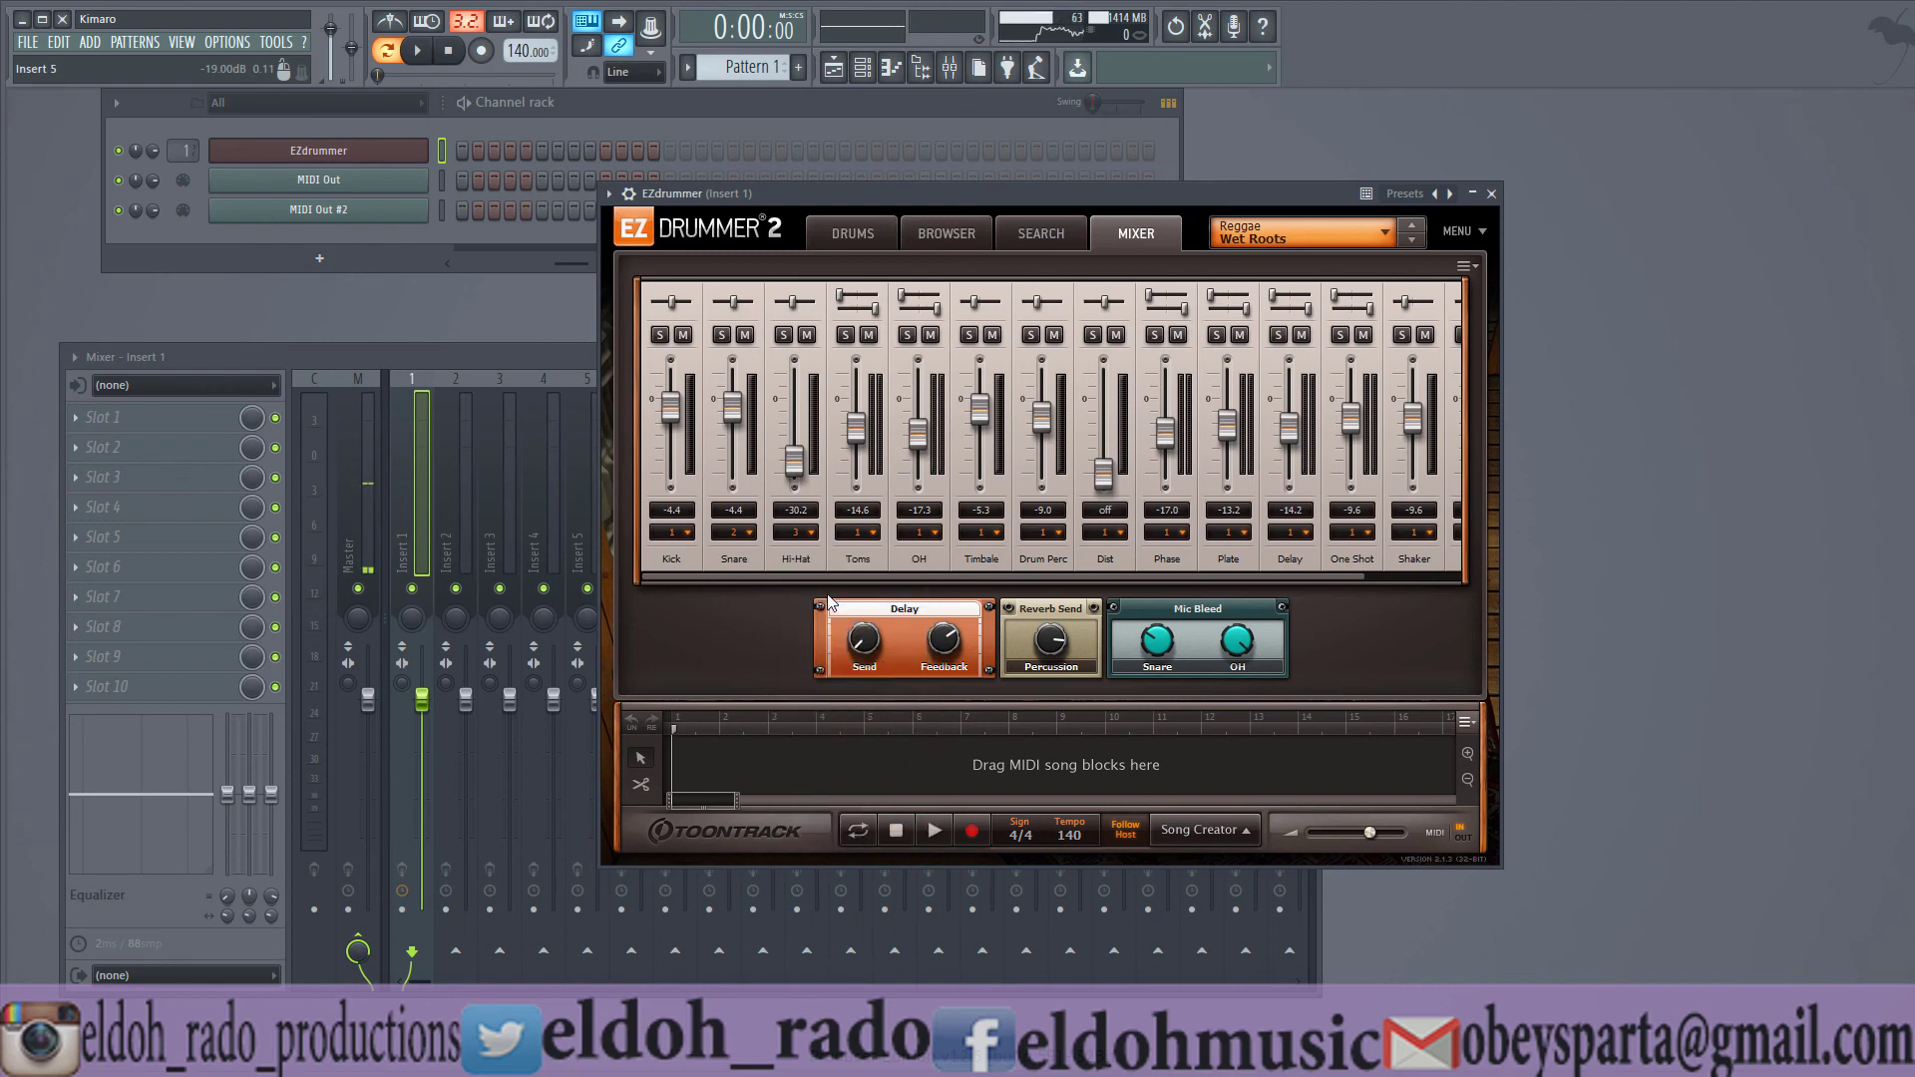
{"action": "left_click", "coordinate": [857, 234]}
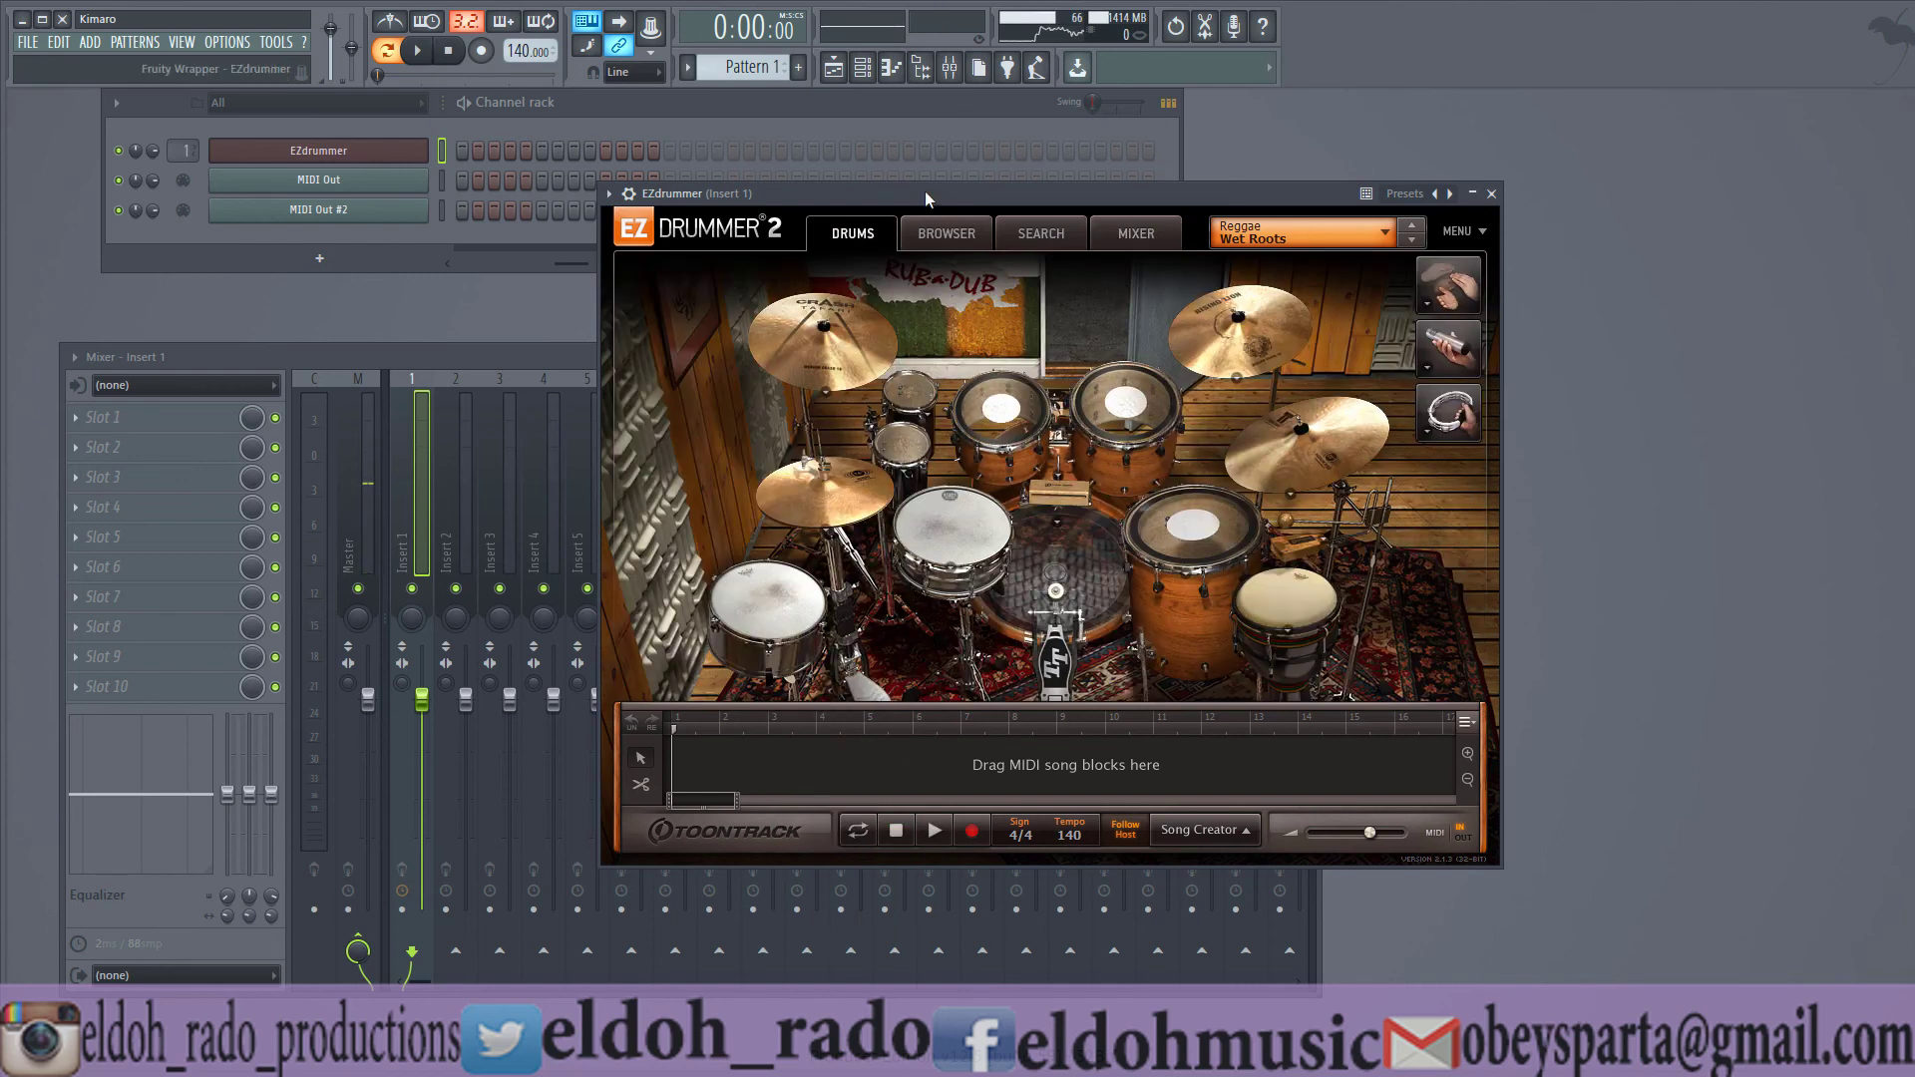
{"action": "left_click_drag", "start_coordinate": [915, 193], "coordinate": [1166, 165]}
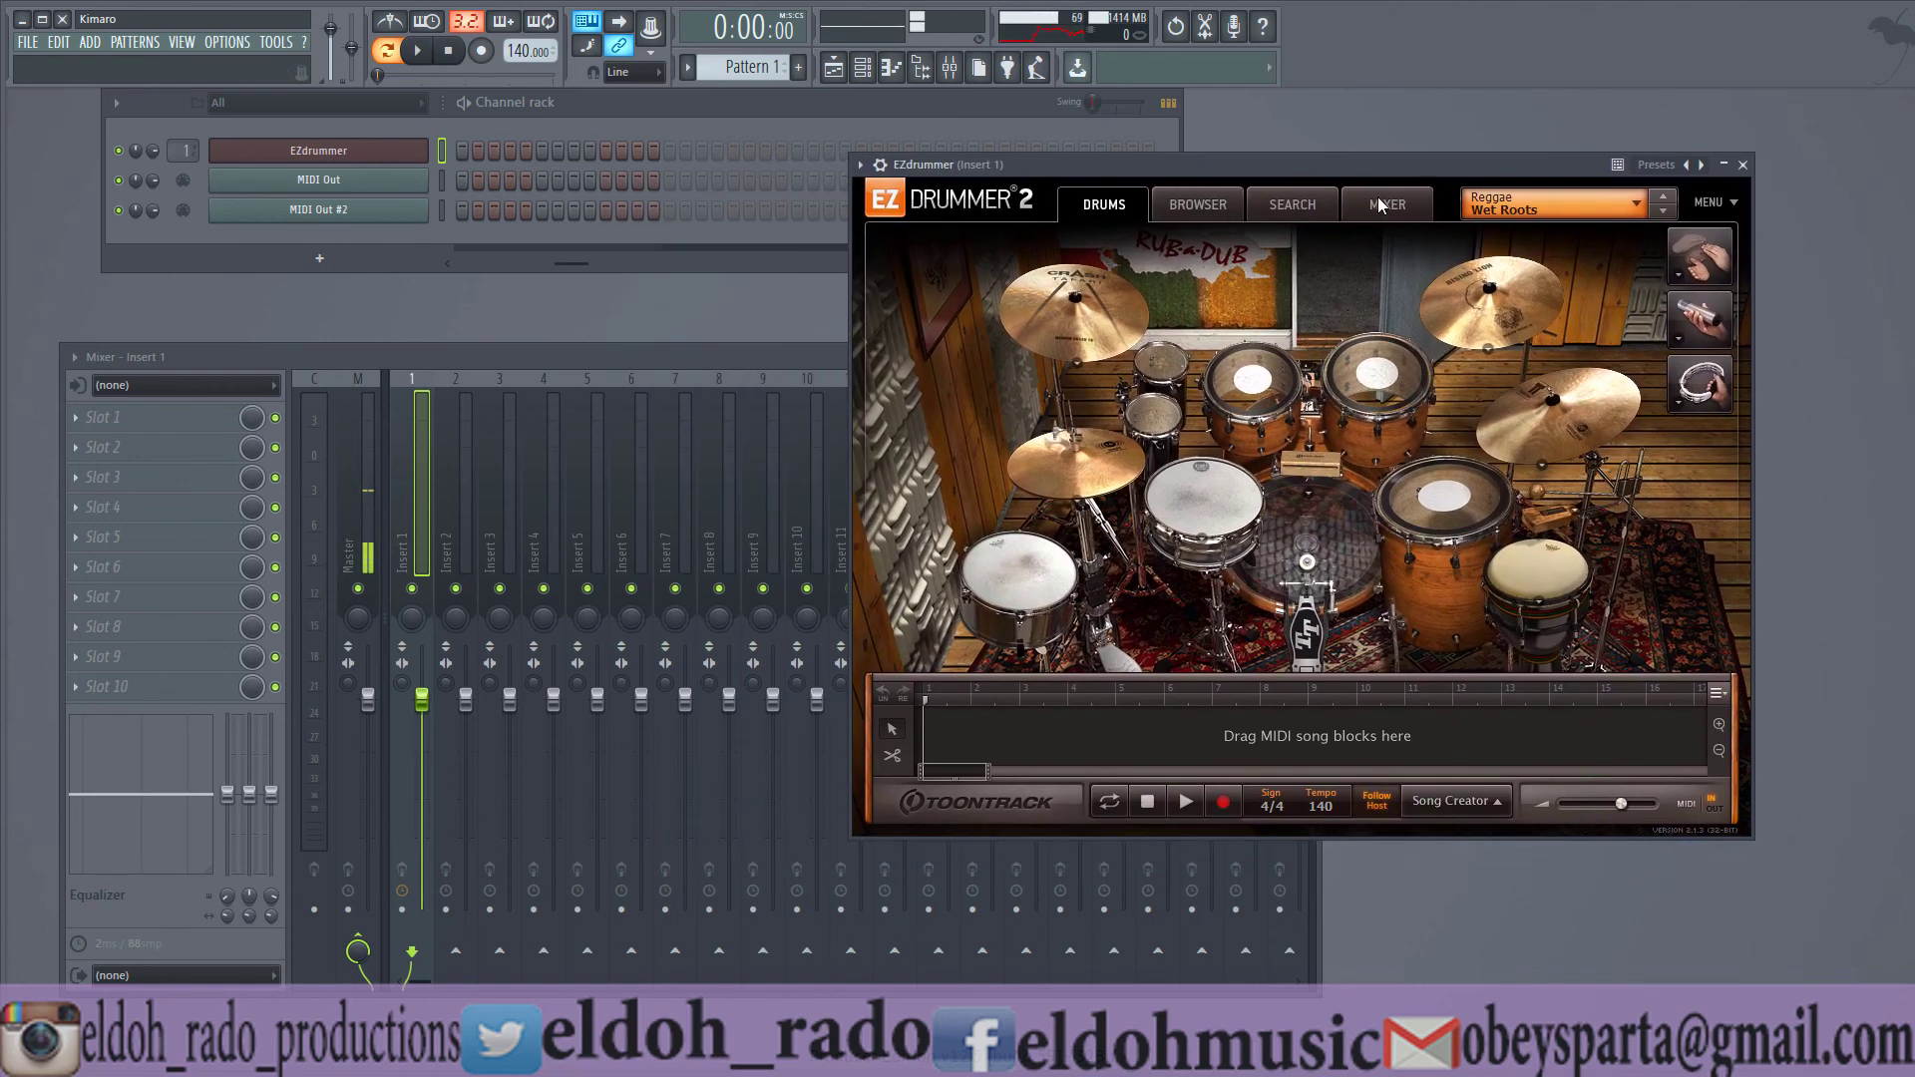
- Play kick, snare, hi-hat and crash to confirm they reach Inserts 1, 2 and 3
{"action": "left_click", "coordinate": [1381, 204]}
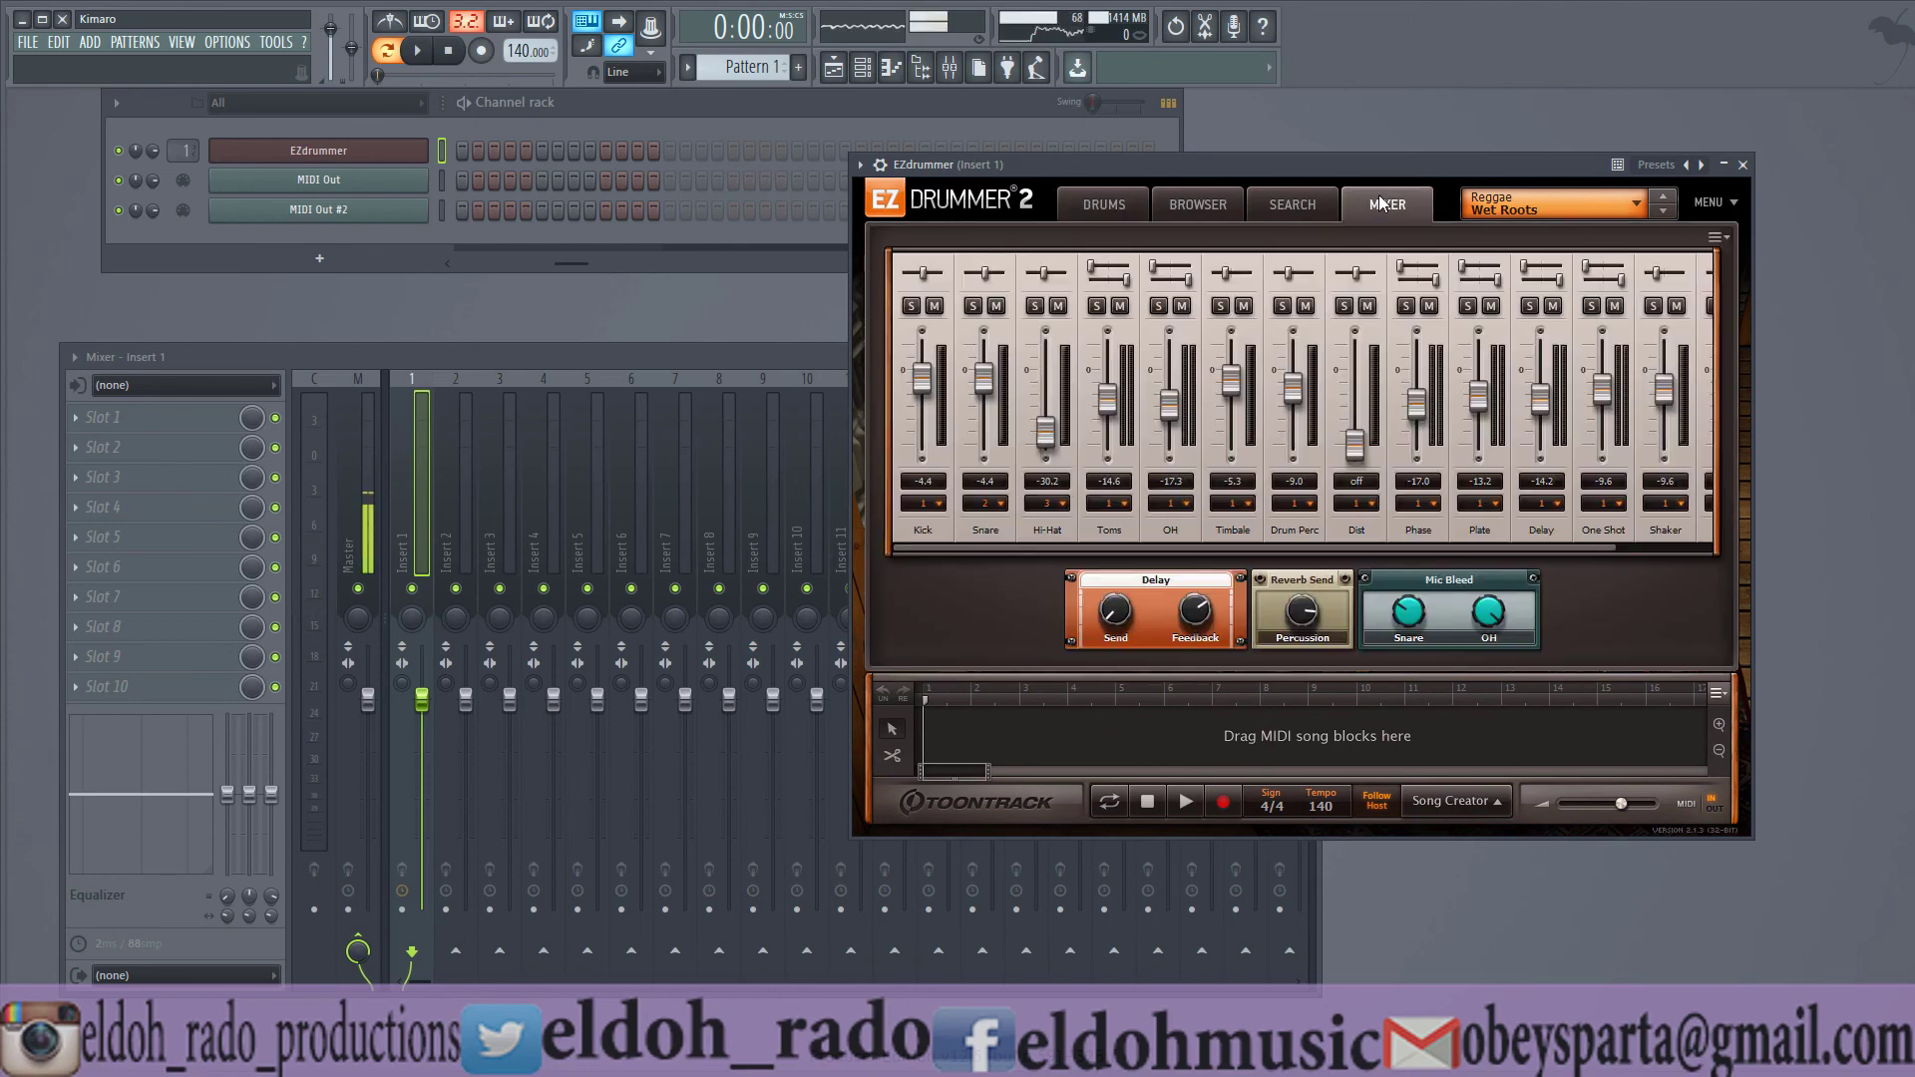
{"action": "left_click", "coordinate": [1110, 206]}
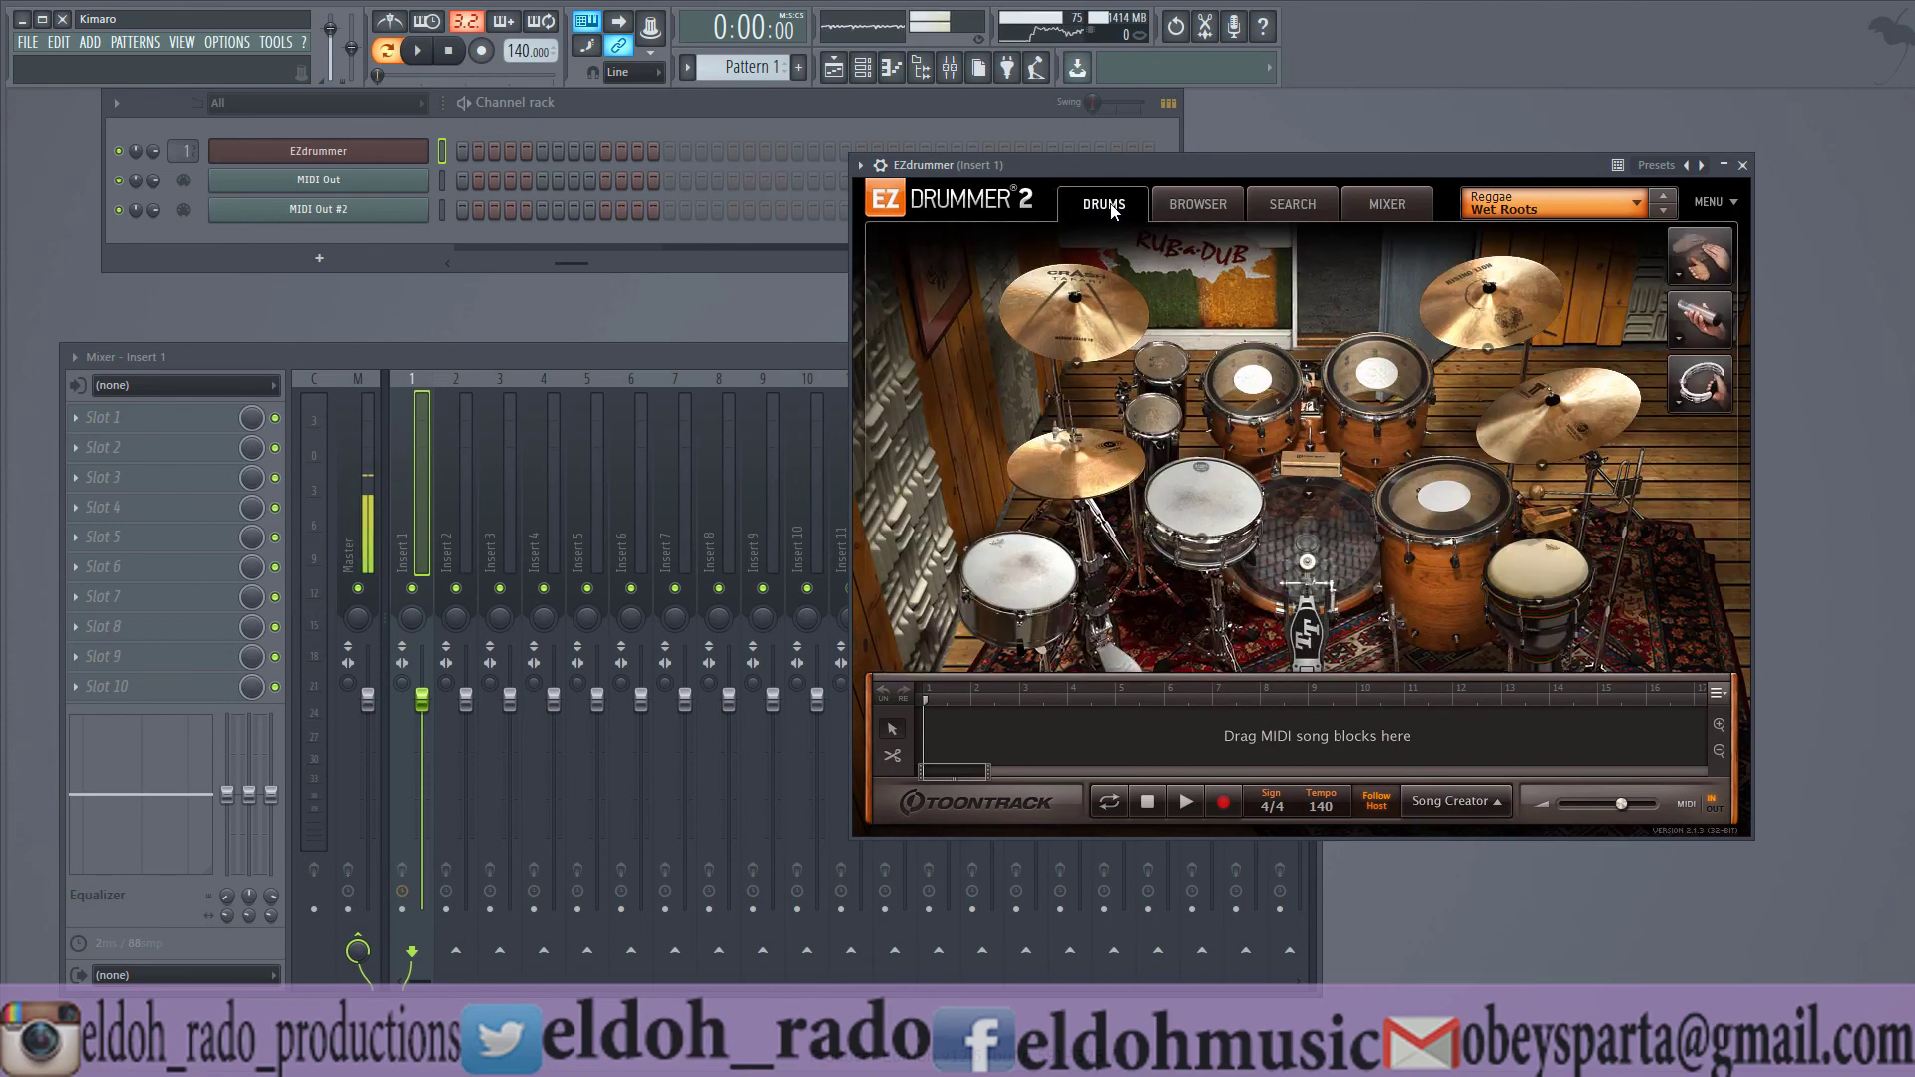
{"action": "left_click", "coordinate": [1316, 528]}
{"action": "left_click", "coordinate": [1316, 529]}
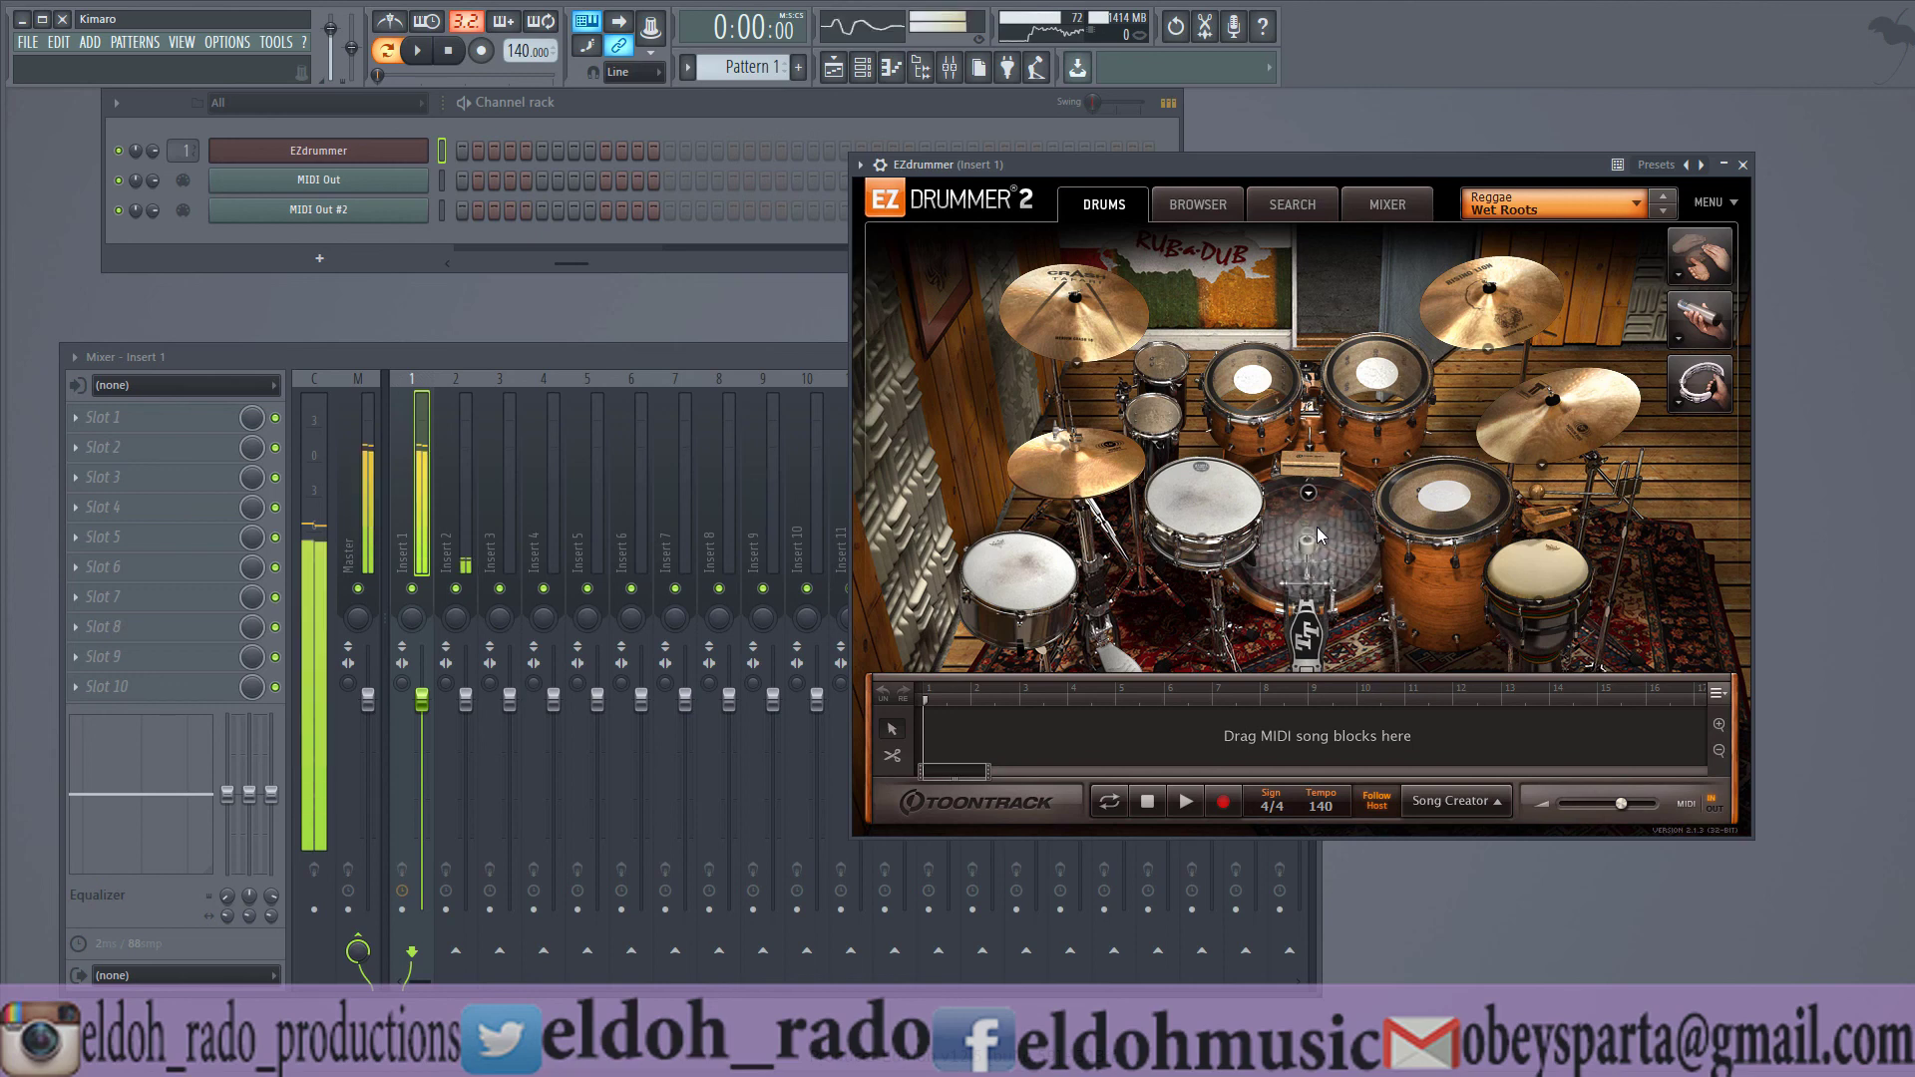
{"action": "left_click", "coordinate": [1317, 526]}
{"action": "left_click", "coordinate": [1316, 526]}
{"action": "left_click", "coordinate": [1316, 525]}
{"action": "left_click", "coordinate": [1317, 524]}
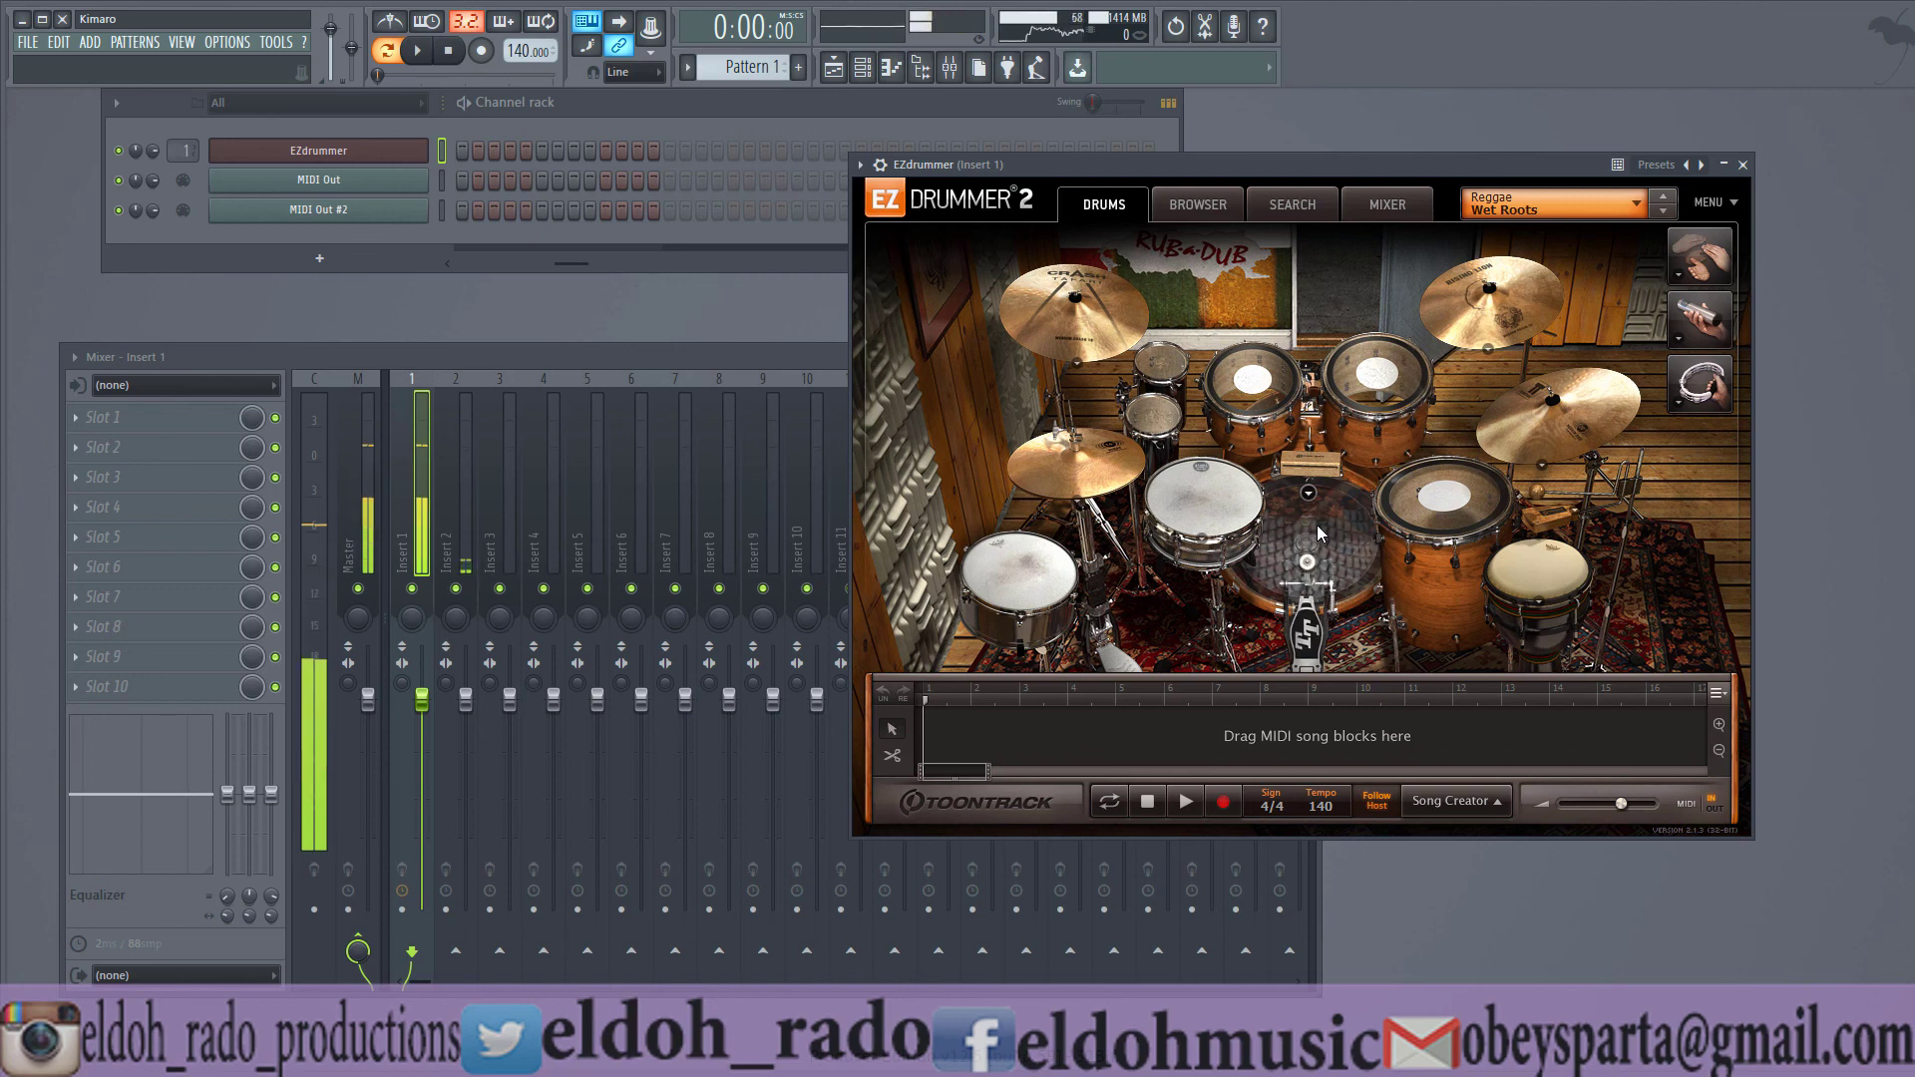
{"action": "left_click", "coordinate": [1316, 525]}
{"action": "left_click", "coordinate": [1202, 493]}
{"action": "left_click", "coordinate": [1202, 493]}
{"action": "left_click", "coordinate": [1202, 492]}
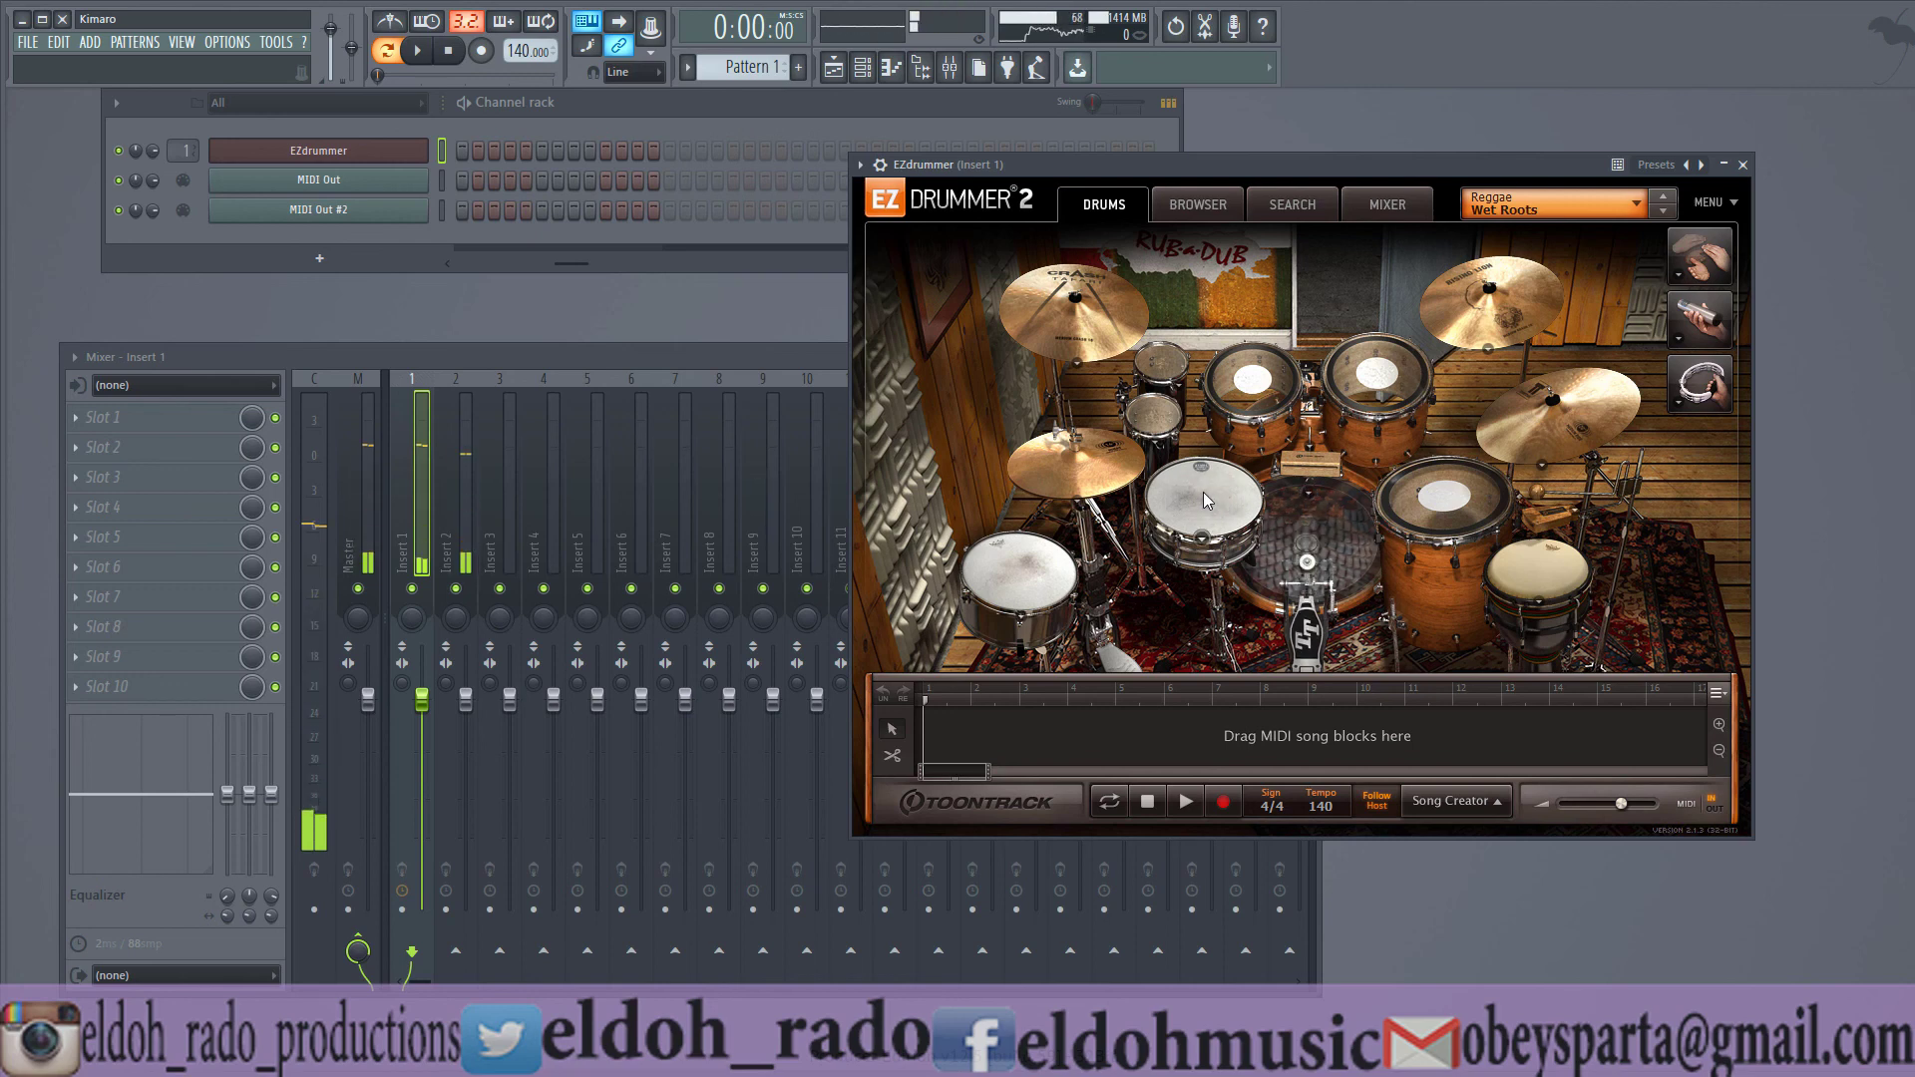
{"action": "left_click", "coordinate": [1202, 493]}
{"action": "left_click", "coordinate": [1086, 464]}
{"action": "left_click", "coordinate": [1086, 463]}
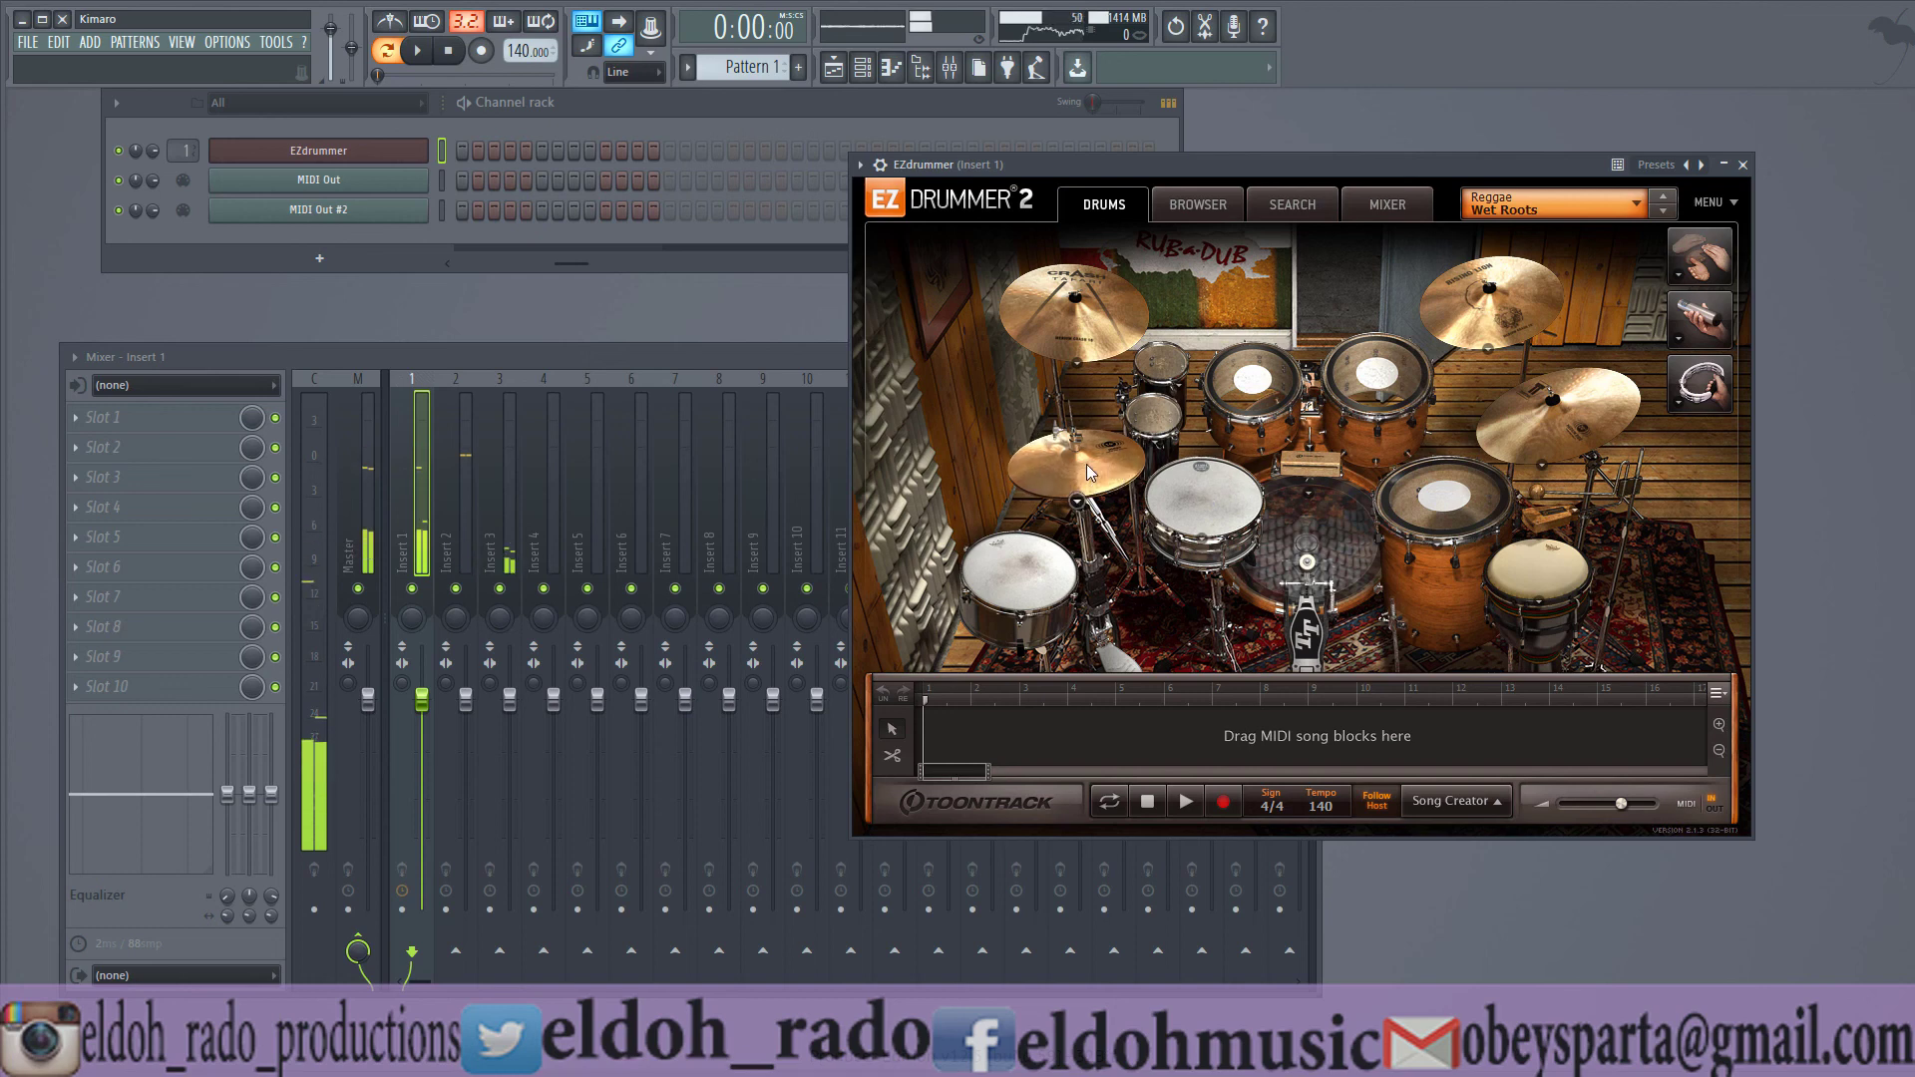
{"action": "left_click", "coordinate": [1081, 313]}
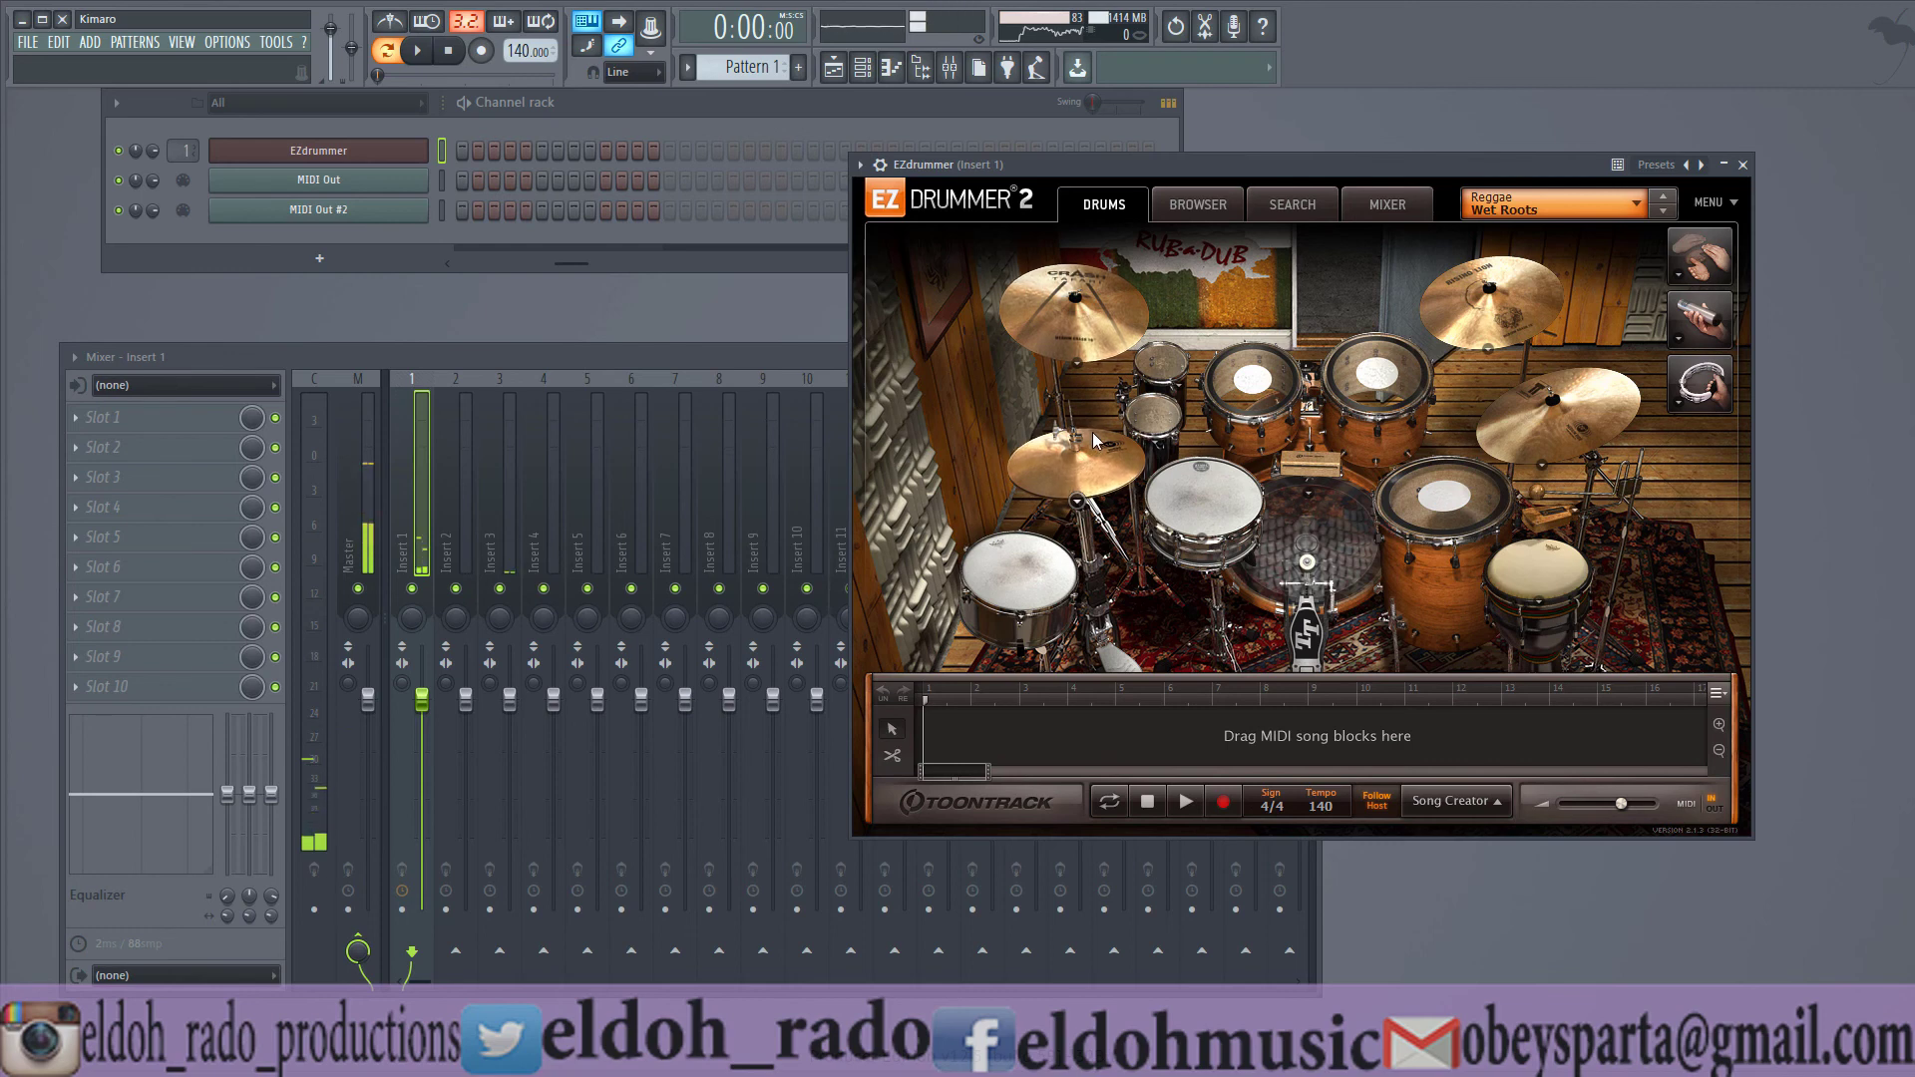
- Close EZdrummer and delete its channel from the Channel Rack
{"action": "left_click", "coordinate": [1742, 165]}
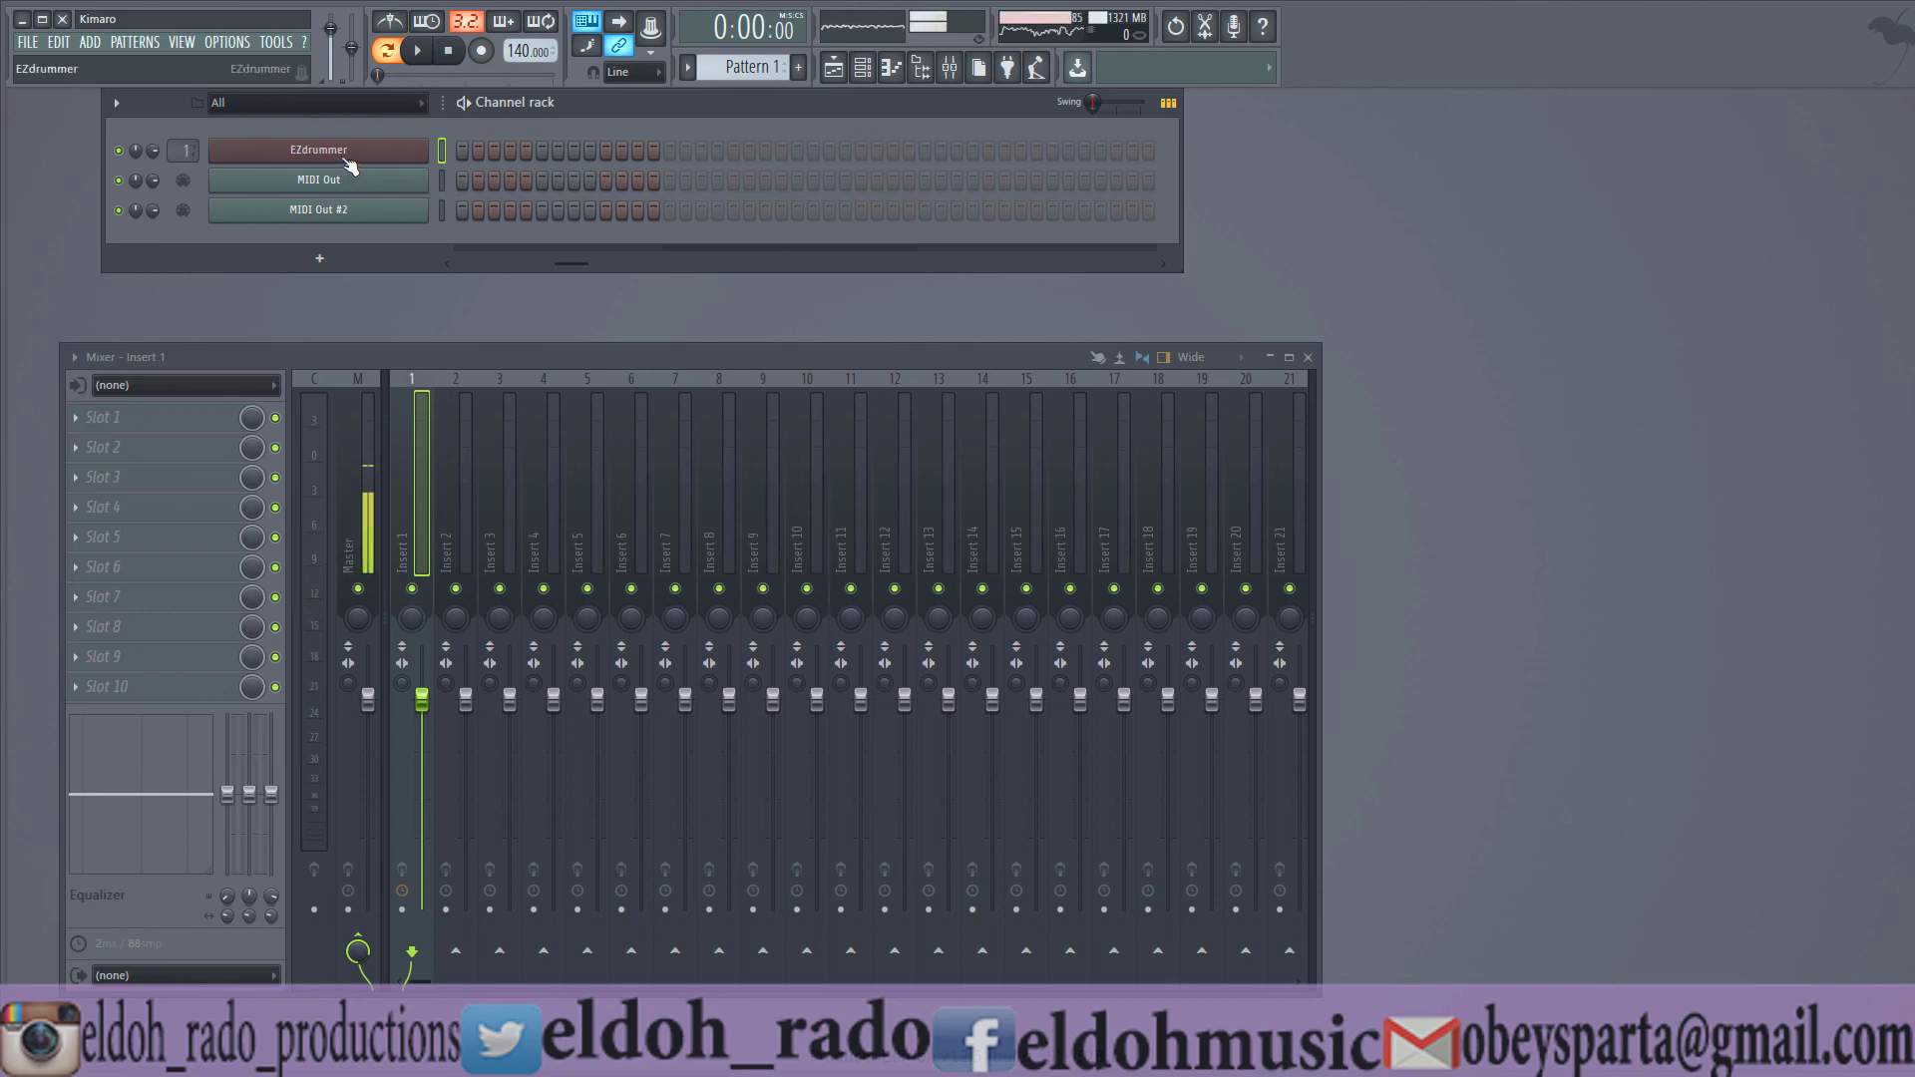
{"action": "right_click", "coordinate": [424, 149]}
{"action": "left_click", "coordinate": [472, 324]}
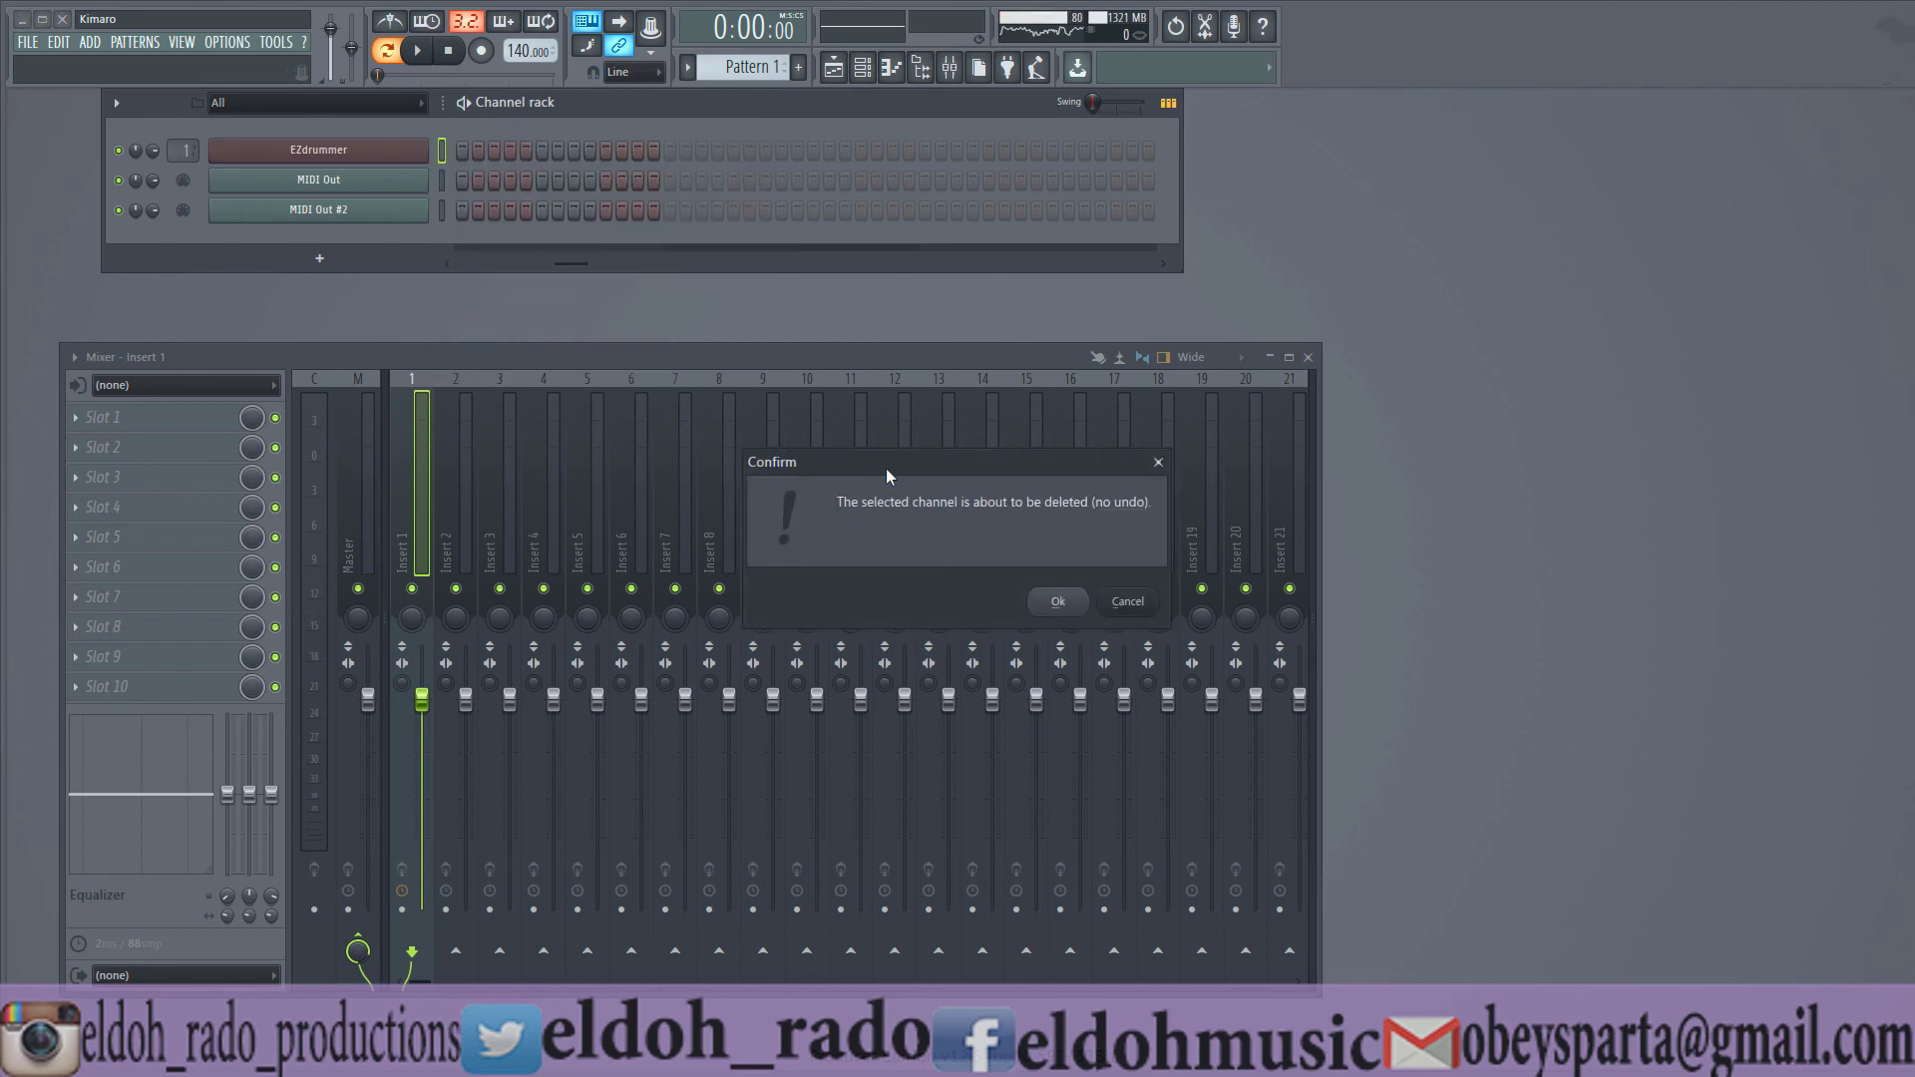
{"action": "left_click", "coordinate": [1058, 602]}
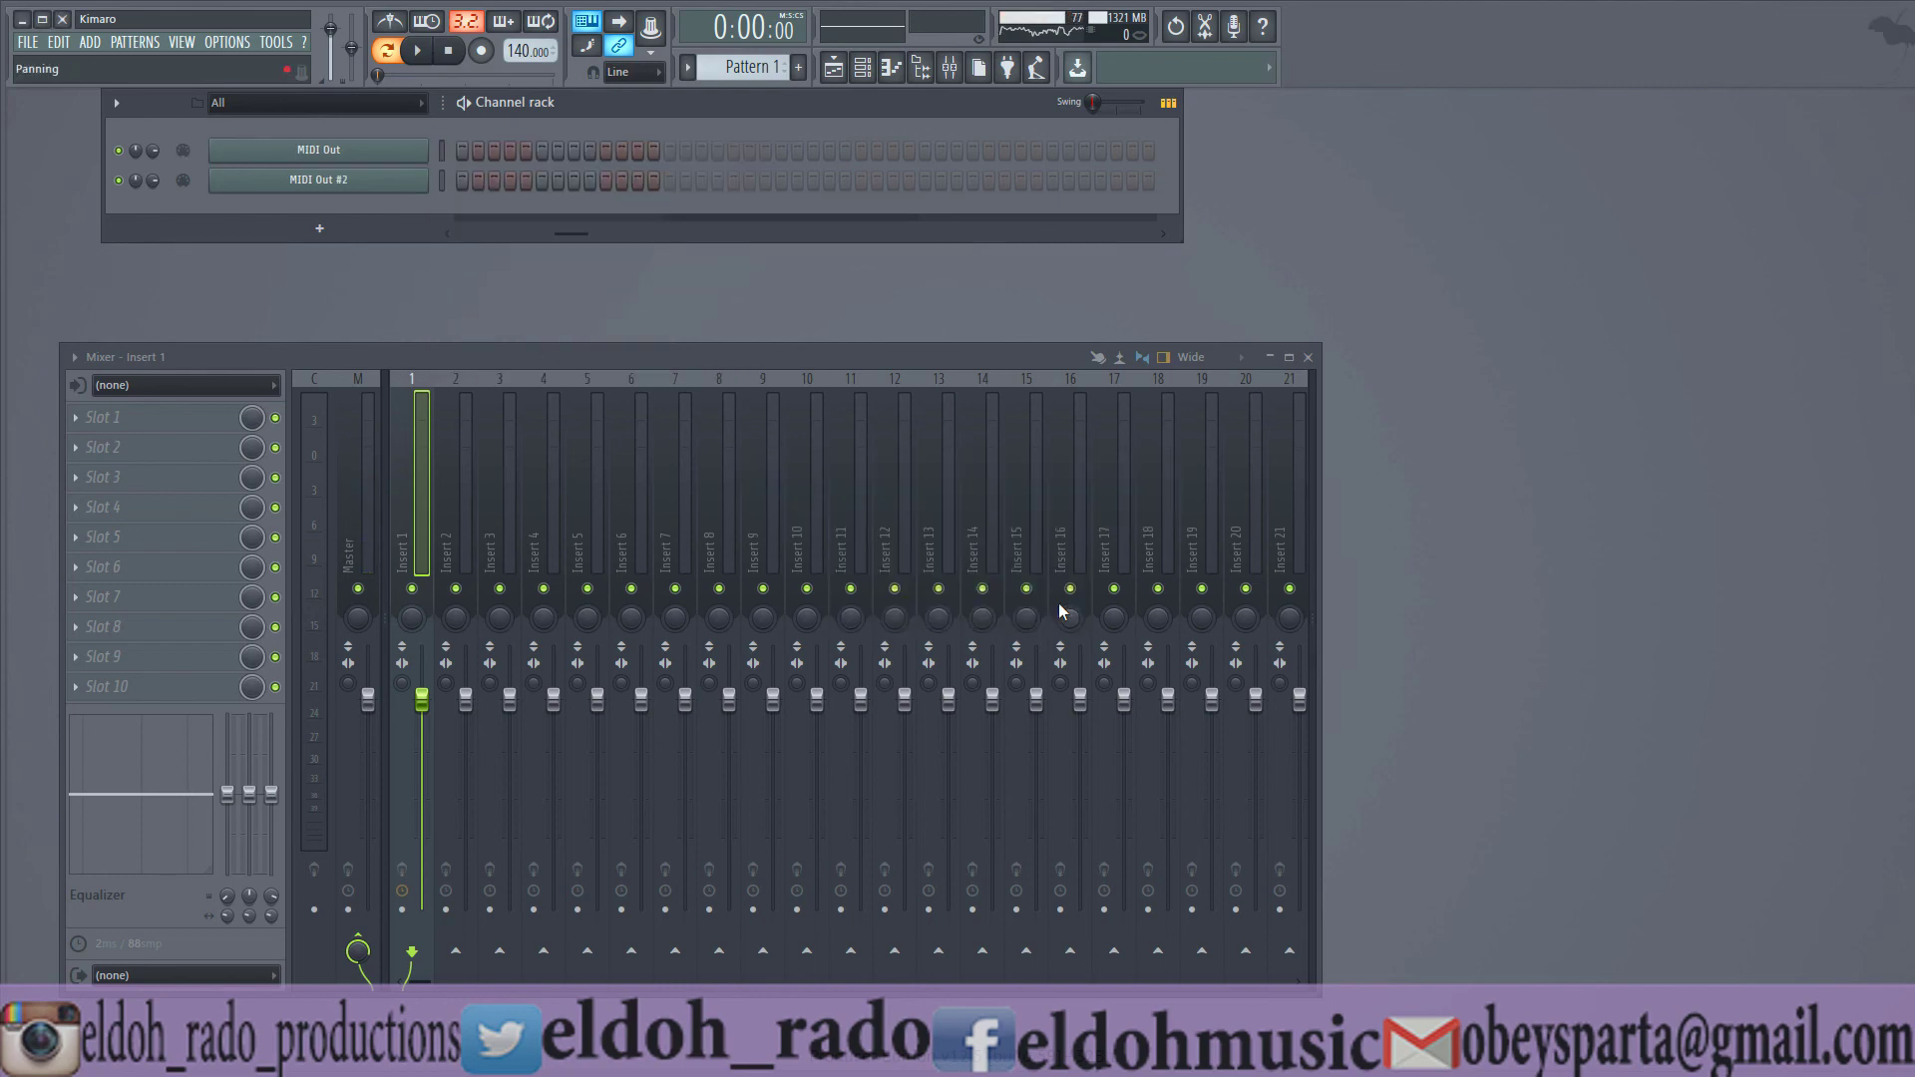